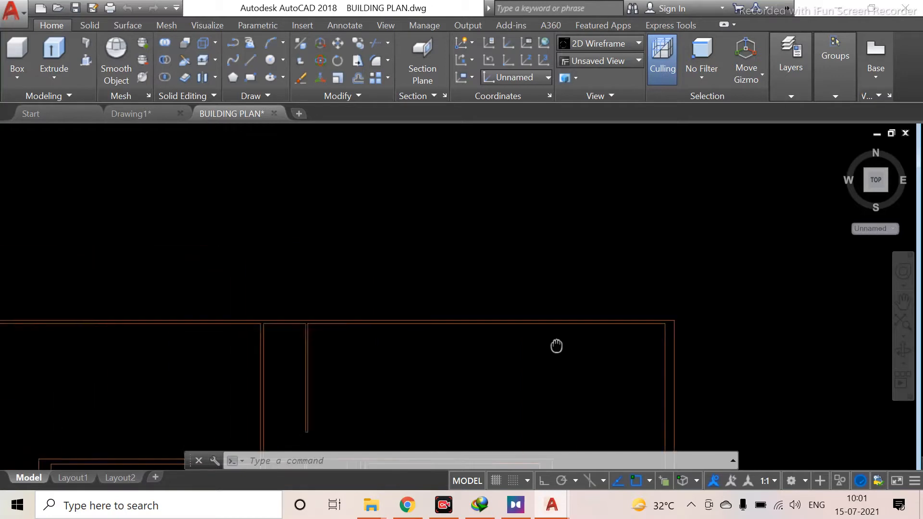
scroll(408, 330, "up", 5)
middle_click_drag(408, 330, 317, 433)
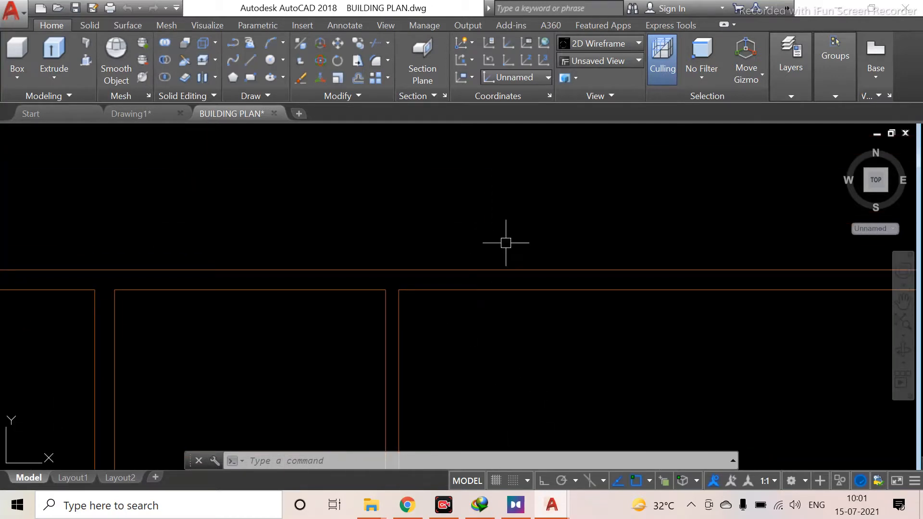
Switch to the Teachmint class and share the entire screen with participants
left_click(407, 505)
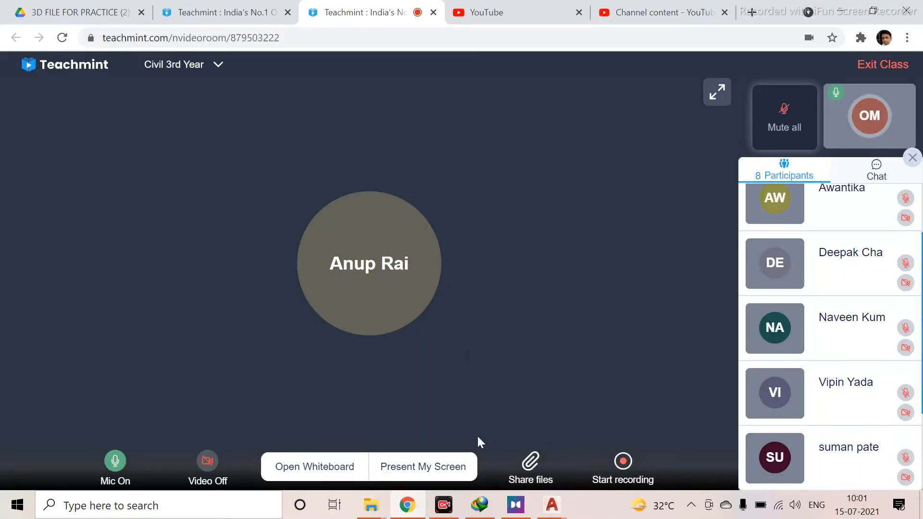
left_click(410, 469)
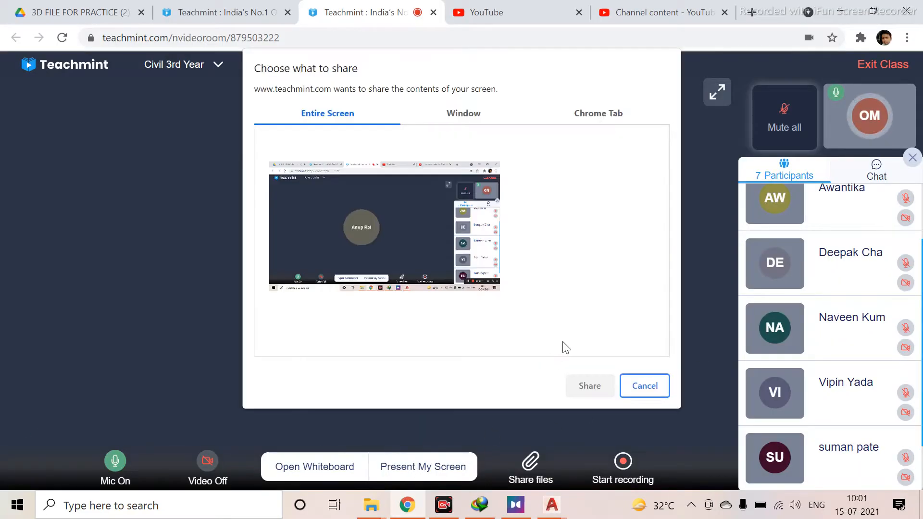
left_click(454, 247)
left_click(589, 382)
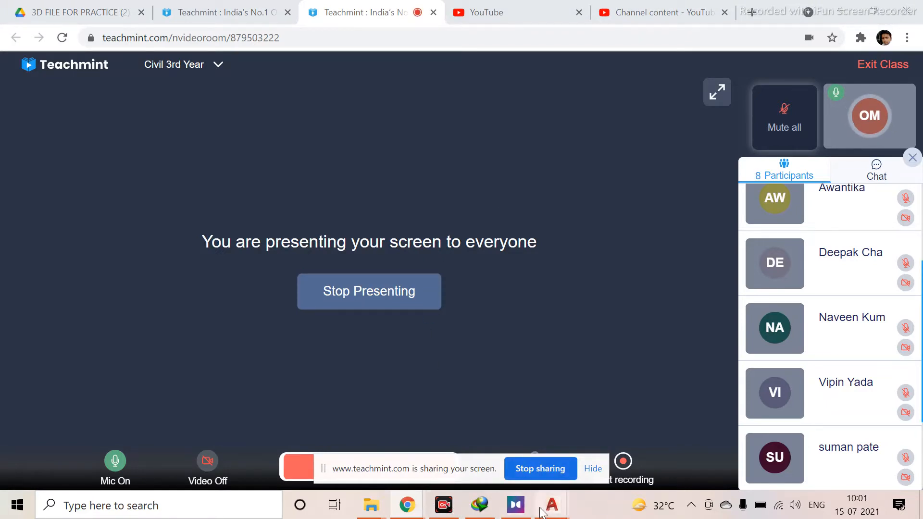
Return to the drawing and survey the building plan's rooms and walls
mouse_move(543, 509)
left_click(584, 440)
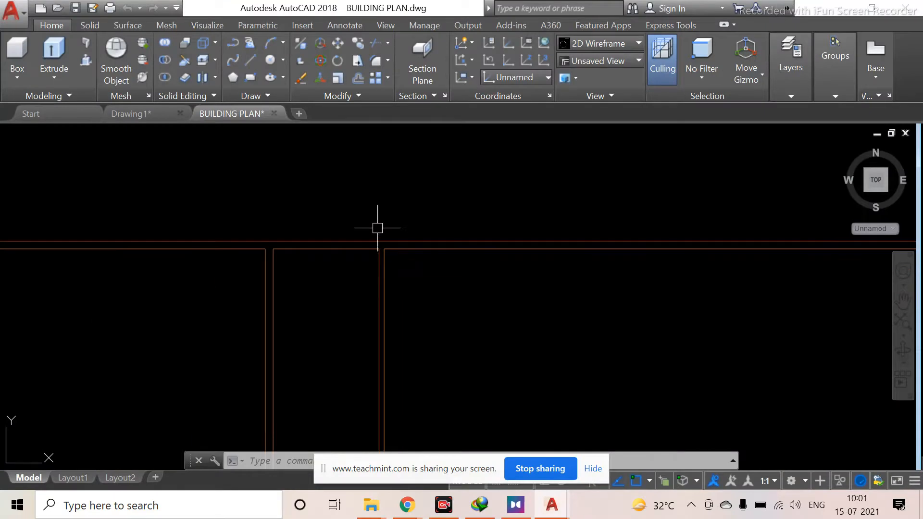
scroll(406, 305, "down", 5)
middle_click_drag(389, 362, 404, 287)
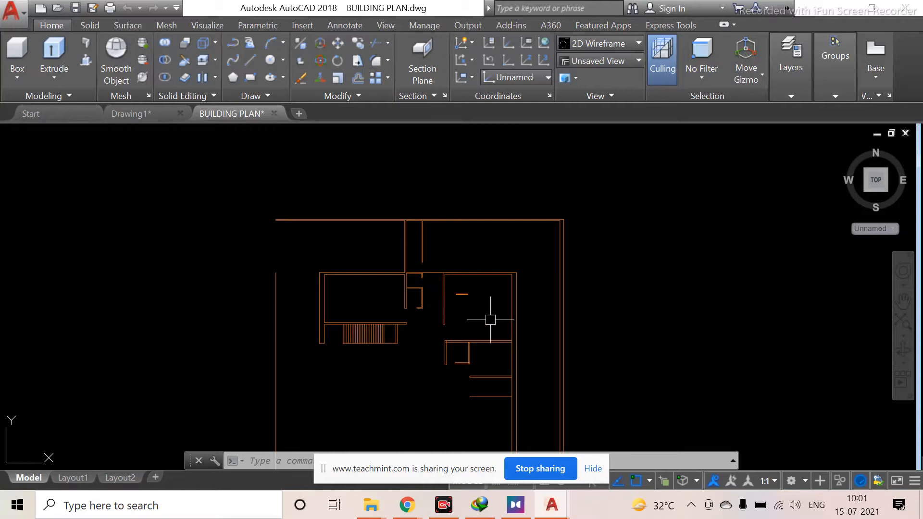
scroll(495, 312, "up", 4)
middle_click_drag(436, 308, 376, 316)
middle_click_drag(429, 255, 147, 323)
scroll(262, 223, "up", 2)
middle_click_drag(356, 249, 333, 376)
scroll(45, 330, "down", 2)
middle_click_drag(44, 329, 320, 300)
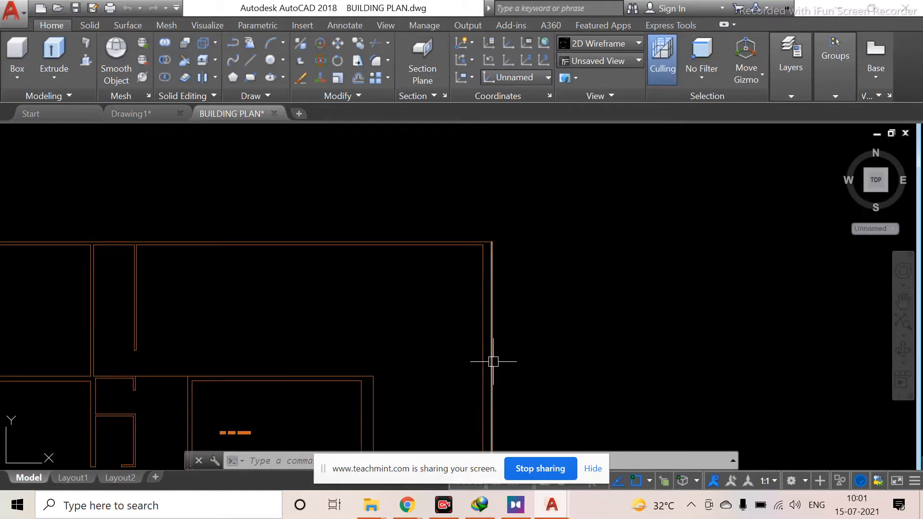
Hide the screen-sharing bar and read the class chat messages in Teachmint
left_click(592, 468)
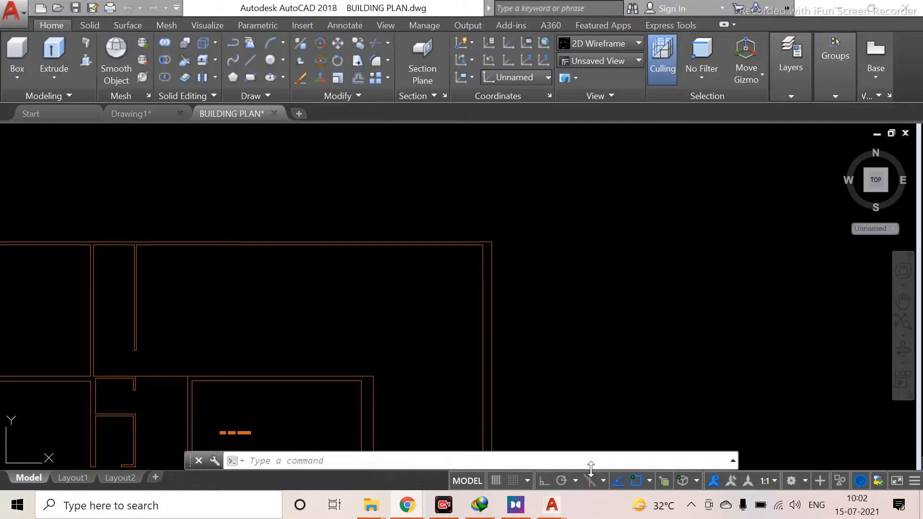
mouse_move(431, 505)
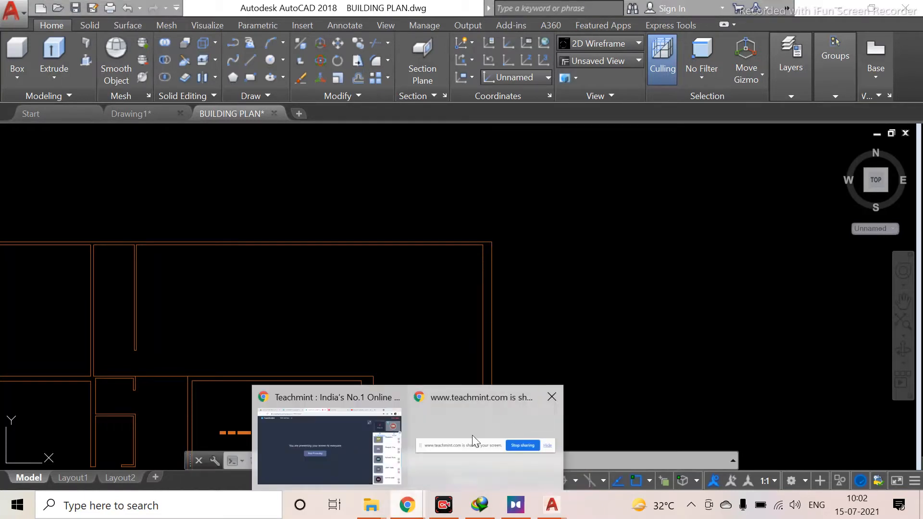
left_click(340, 423)
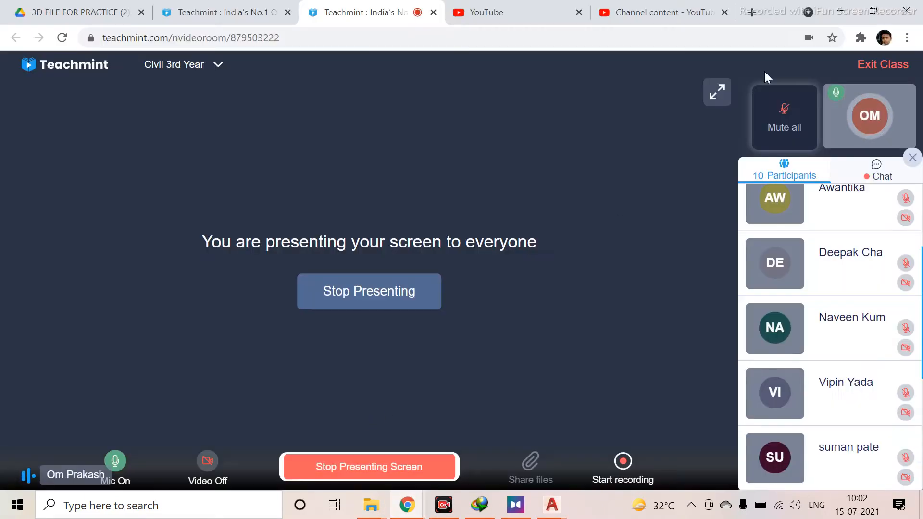
left_click(877, 170)
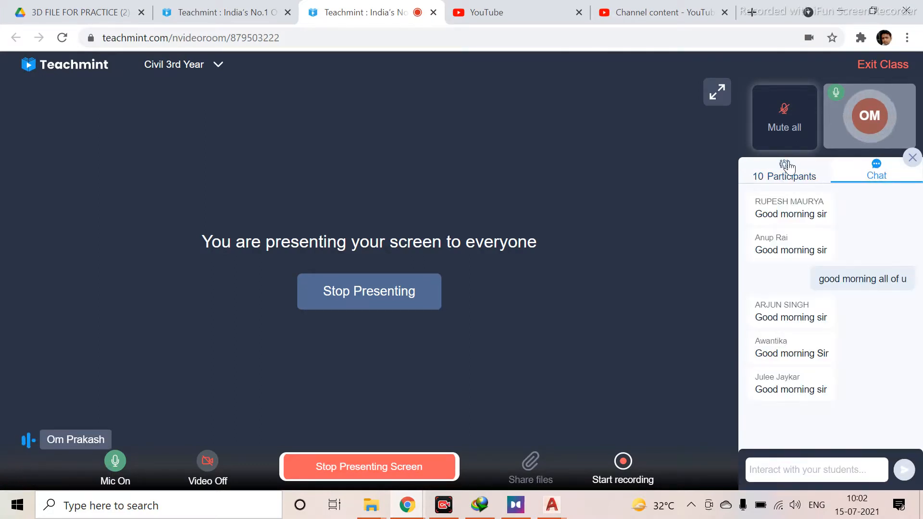
left_click(758, 173)
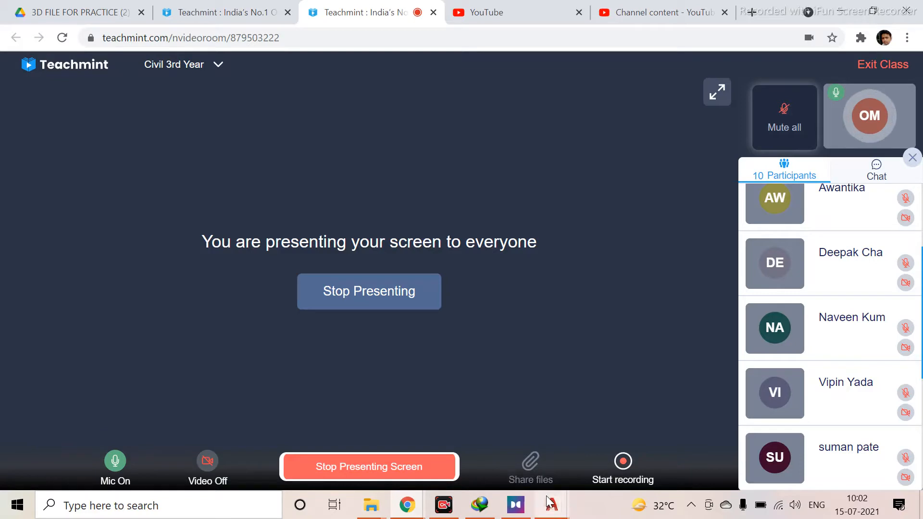
Return to AutoCAD and examine the overall layout of the building plan
mouse_move(544, 499)
left_click(609, 437)
scroll(299, 243, "down", 2)
scroll(336, 238, "up", 2)
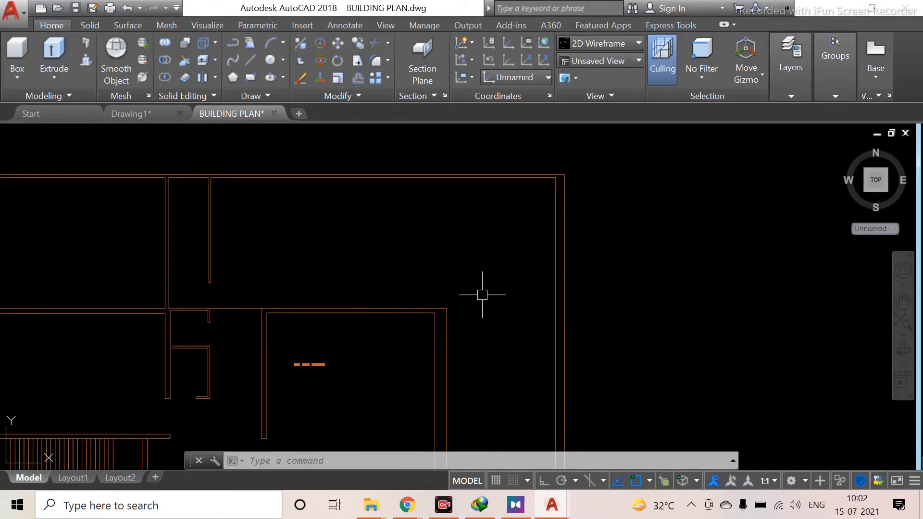
scroll(556, 249, "up", 5)
scroll(490, 331, "down", 2)
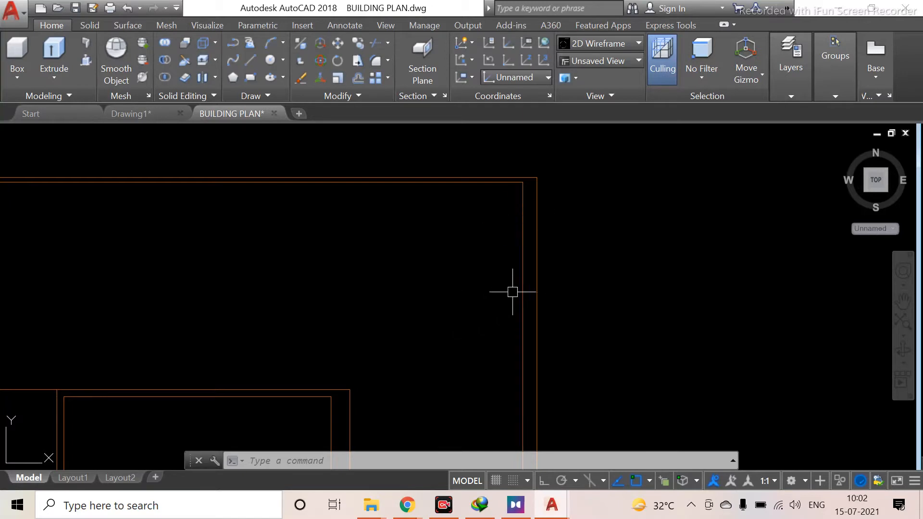
scroll(400, 274, "down", 4)
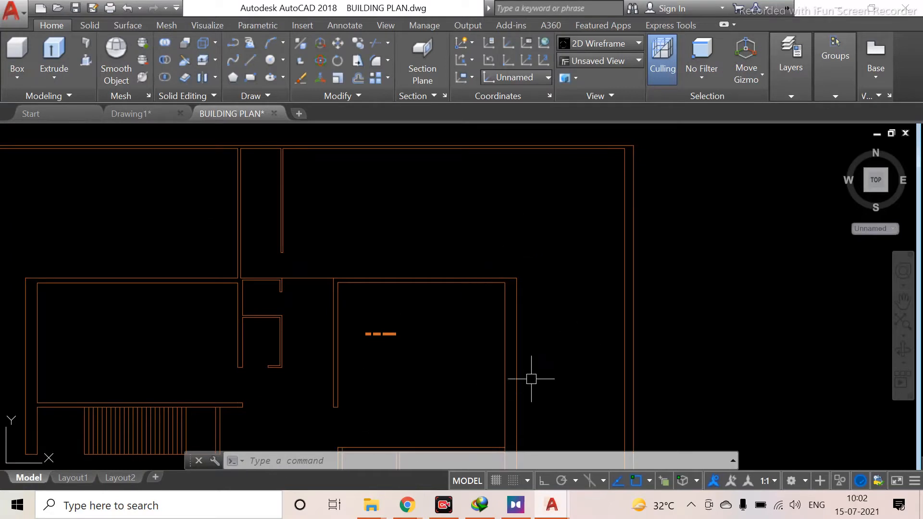
scroll(623, 295, "up", 2)
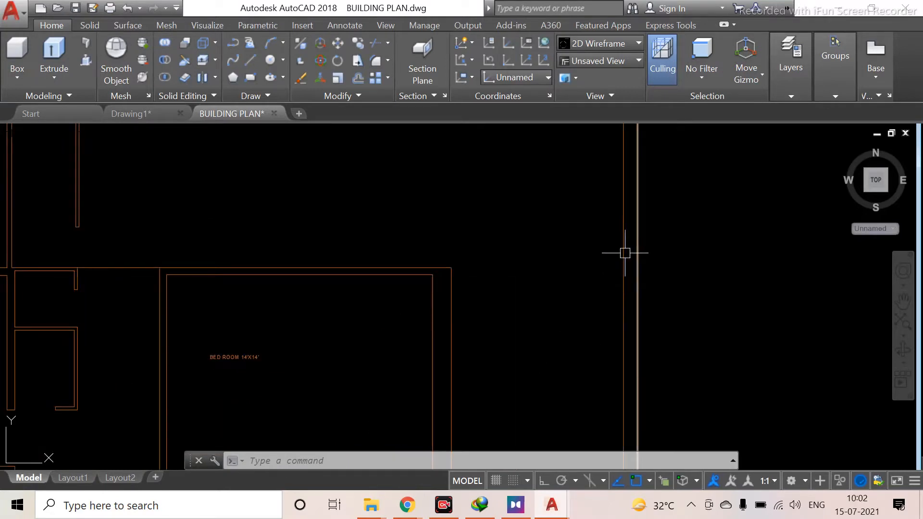
scroll(597, 297, "down", 2)
mouse_move(598, 297)
middle_mouse_down()
mouse_move(494, 373)
mouse_move(496, 383)
middle_mouse_up()
middle_click_drag(304, 372, 386, 297)
middle_click_drag(331, 314, 452, 199)
scroll(280, 344, "down", 2)
middle_click_drag(224, 348, 349, 187)
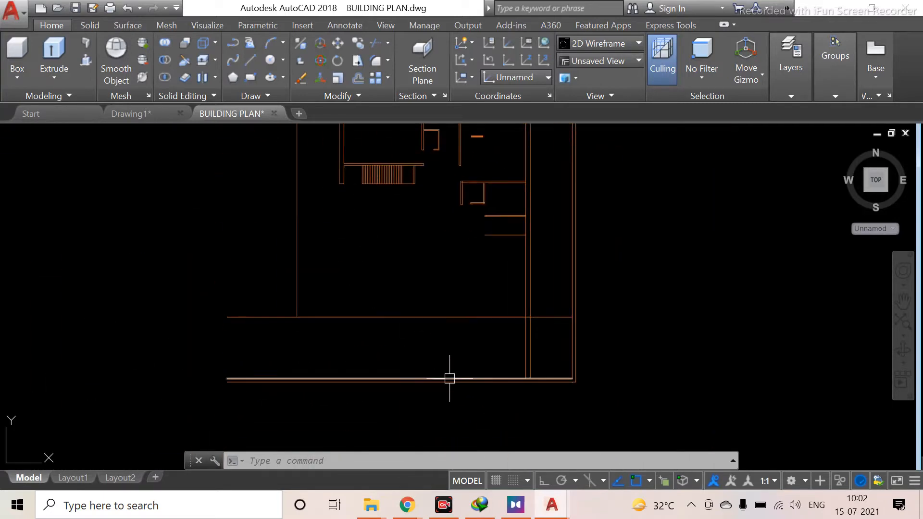
mouse_move(529, 347)
middle_mouse_down()
mouse_move(468, 371)
mouse_move(310, 377)
mouse_move(311, 434)
middle_mouse_up()
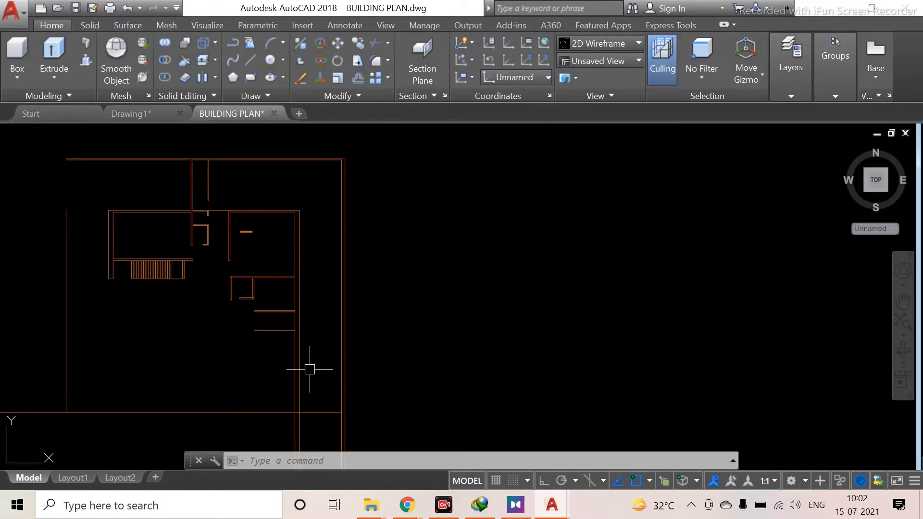
middle_click_drag(319, 370, 326, 368)
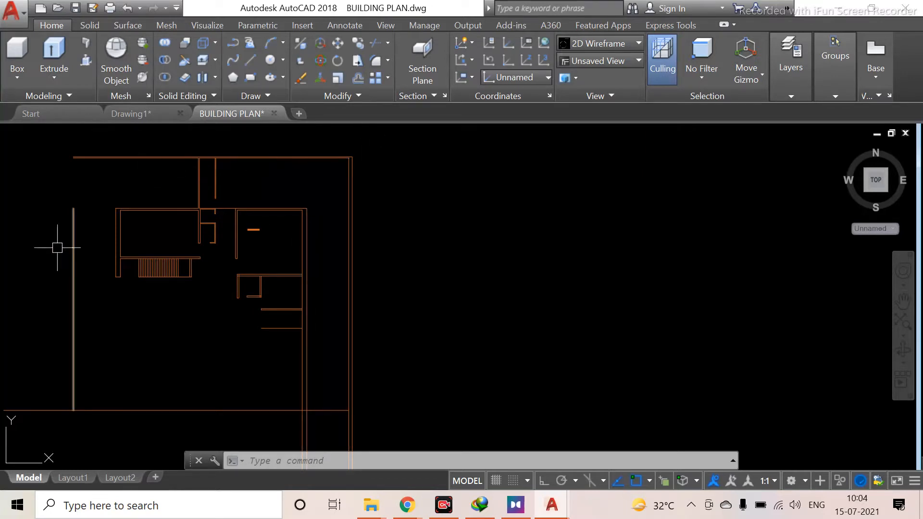
Inspect the wall junctions along the top of the plan closely
scroll(120, 356, "down", 3)
scroll(233, 334, "up", 5)
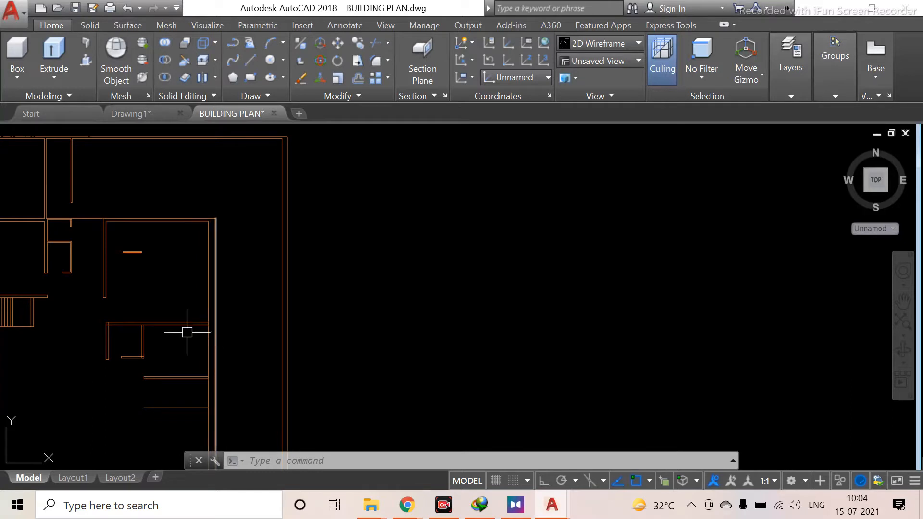
mouse_move(237, 293)
middle_mouse_down()
mouse_move(177, 286)
mouse_move(139, 346)
mouse_move(162, 284)
mouse_move(177, 274)
mouse_move(223, 321)
middle_mouse_up()
scroll(163, 285, "up", 4)
scroll(154, 290, "down", 1)
middle_click_drag(154, 290, 406, 284)
scroll(17, 283, "down", 3)
middle_click_drag(16, 283, 295, 309)
scroll(224, 309, "up", 2)
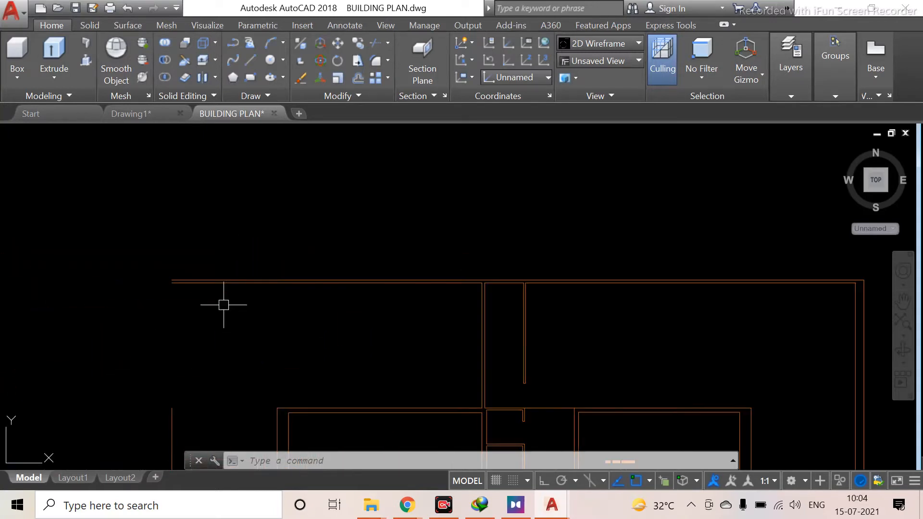
scroll(529, 286, "up", 3)
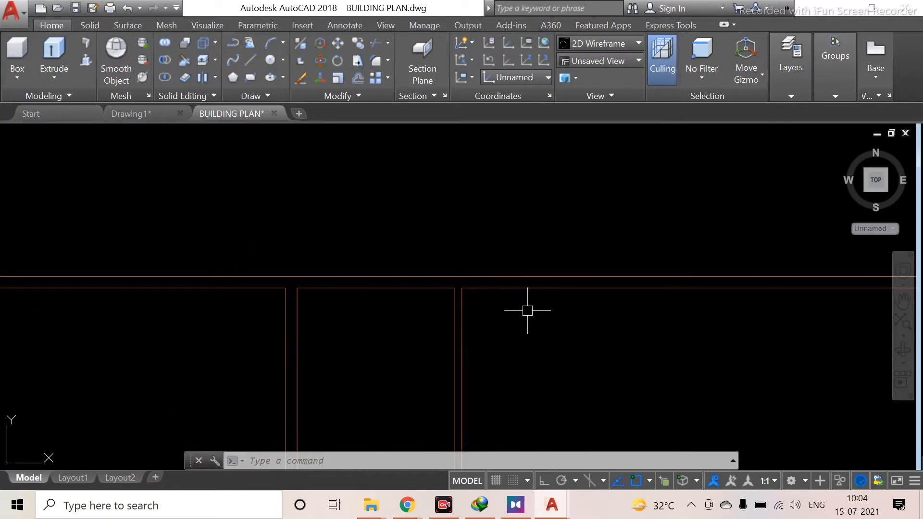
scroll(396, 329, "up", 5)
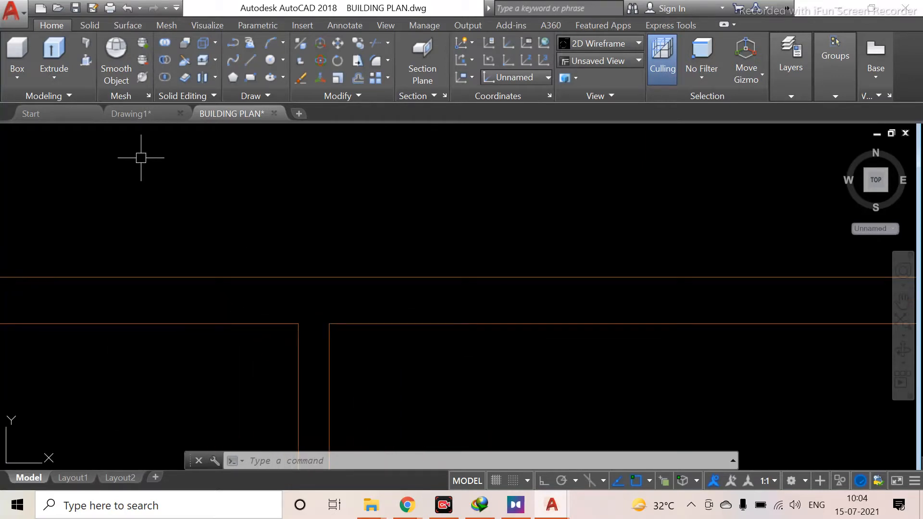
key("Return")
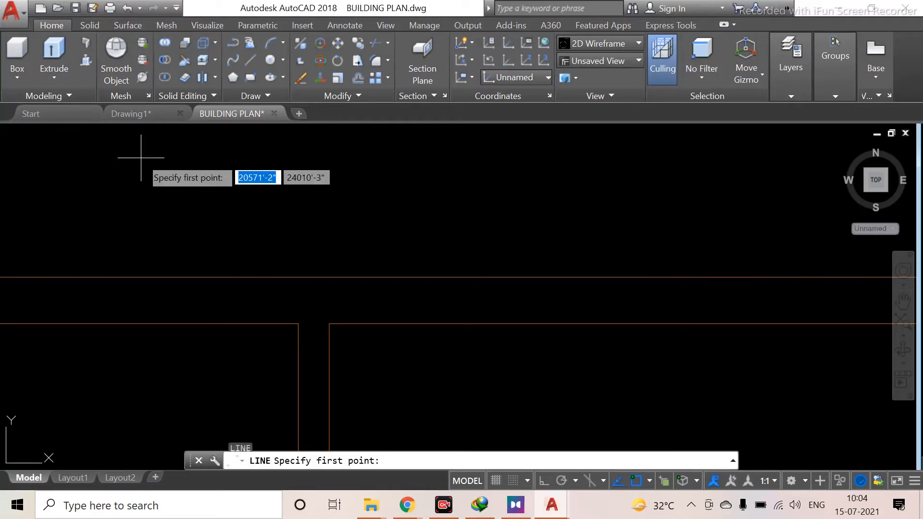
left_click(325, 325)
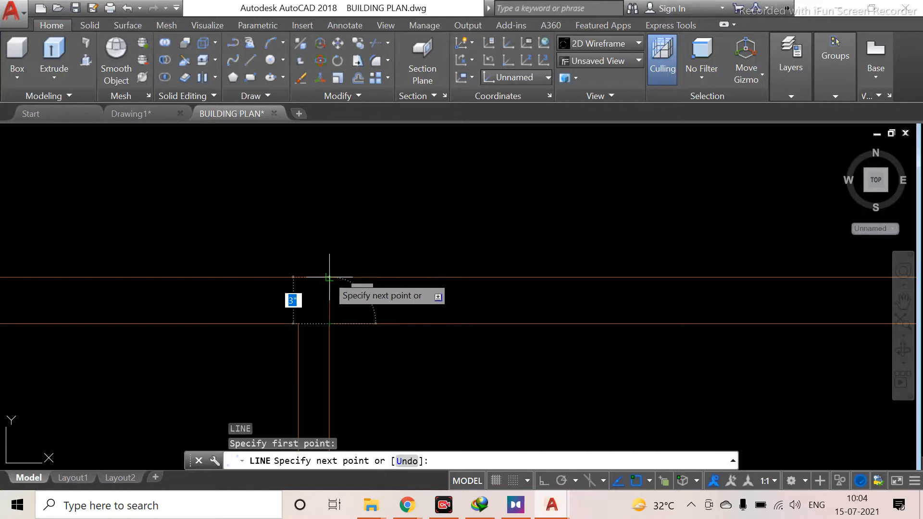
key("Escape")
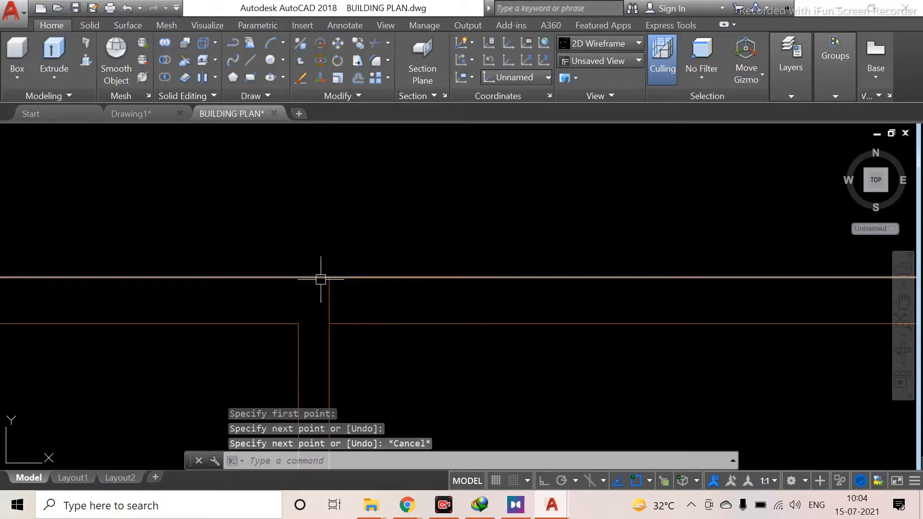
key("Return")
left_click(291, 323)
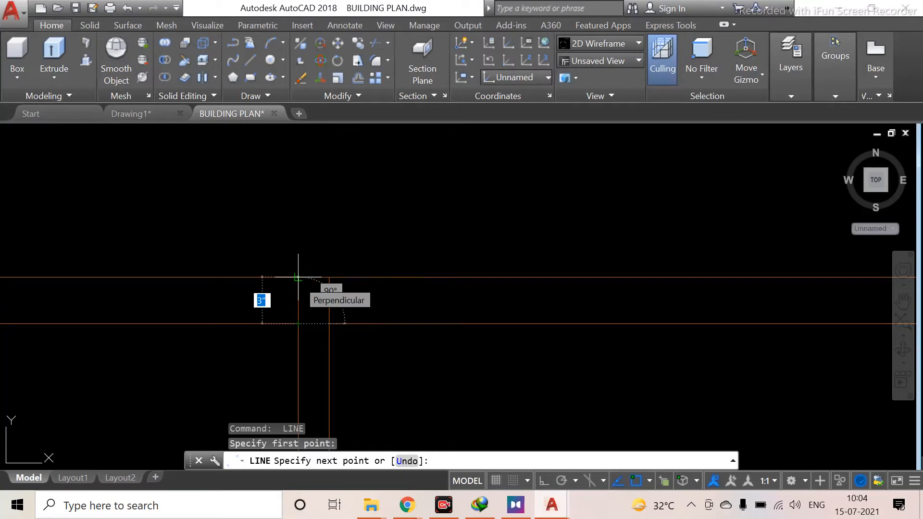
key("Escape")
Draw a short vertical line across the top wall's thickness to close its end
scroll(384, 342, "down", 3)
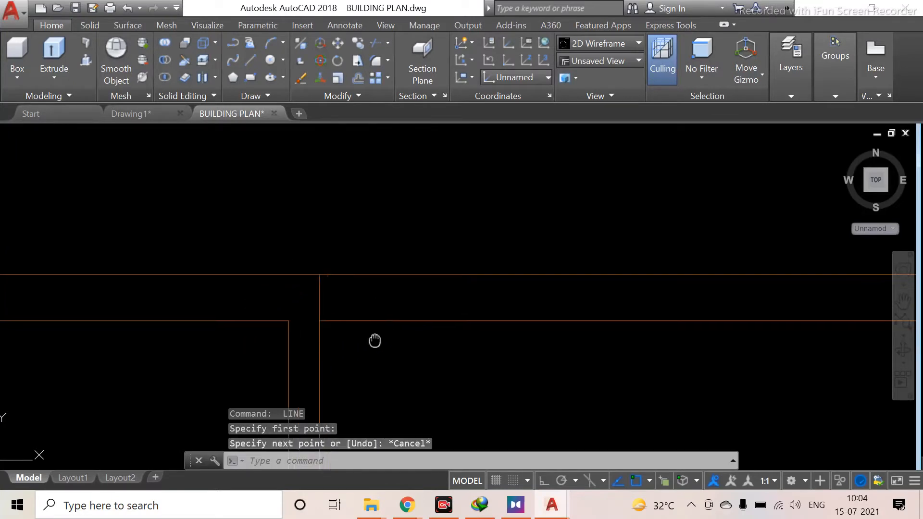
scroll(372, 373, "down", 2)
scroll(181, 380, "down", 2)
middle_click_drag(221, 360, 546, 332)
mouse_move(182, 313)
middle_mouse_down()
mouse_move(249, 316)
mouse_move(302, 302)
middle_mouse_up()
scroll(216, 378, "down", 4)
middle_click_drag(189, 376, 372, 295)
scroll(253, 274, "up", 5)
type("line")
key("Return")
left_click(234, 242)
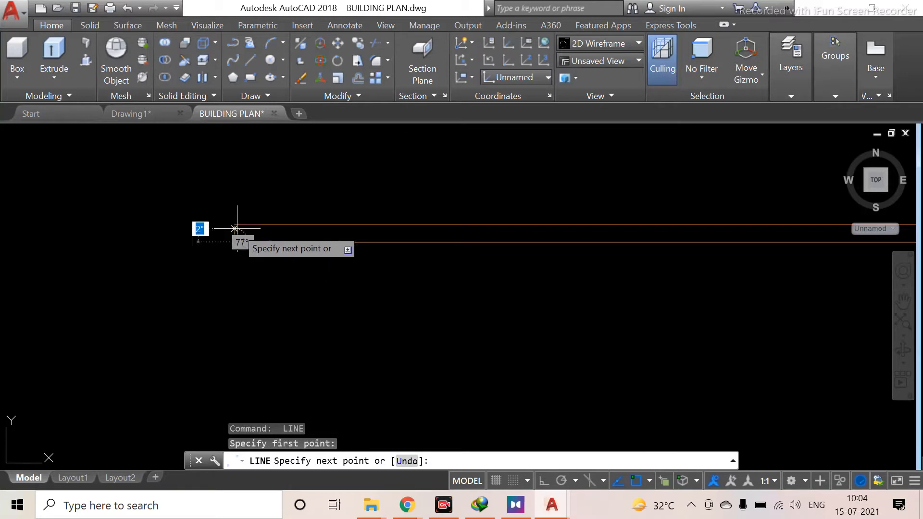
left_click(234, 224)
key("Escape")
Draw a short horizontal line closing the end of the vertical wall above the rooms
scroll(408, 301, "down", 5)
middle_click_drag(517, 341, 258, 299)
scroll(289, 308, "down", 2)
middle_click_drag(486, 341, 26, 268)
scroll(193, 330, "up", 3)
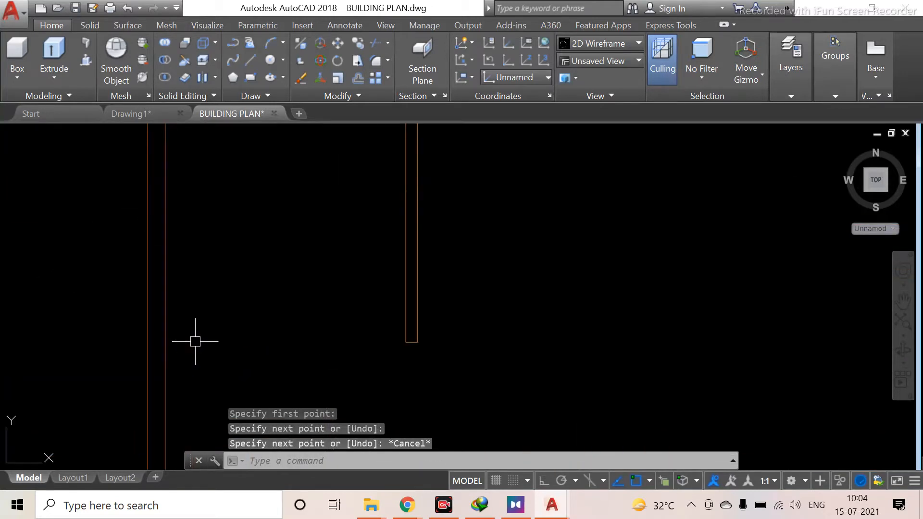
key("Return")
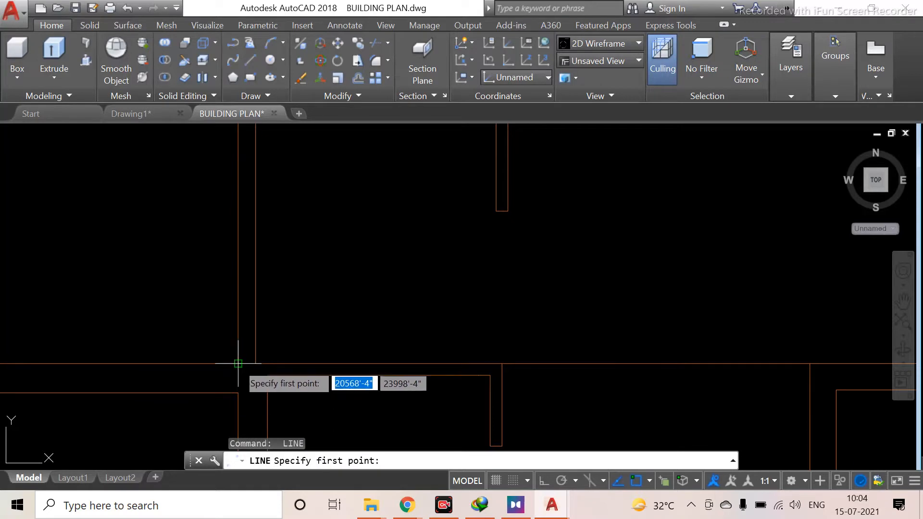
left_click(239, 364)
left_click(256, 364)
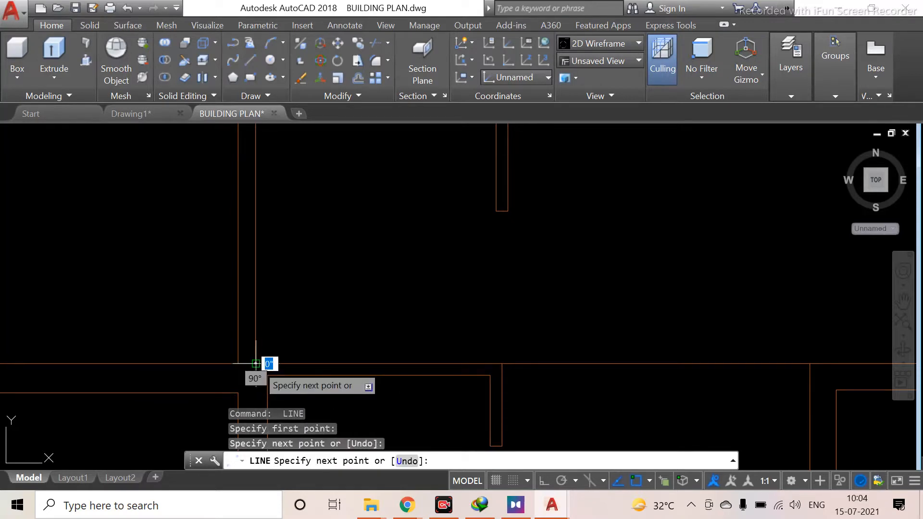
key("Escape")
Switch to the Teachmint class window
scroll(319, 318, "down", 2)
mouse_move(313, 304)
middle_mouse_down()
mouse_move(233, 304)
mouse_move(236, 424)
middle_mouse_up()
scroll(225, 301, "down", 6)
middle_click_drag(340, 295, 246, 130)
scroll(371, 192, "down", 4)
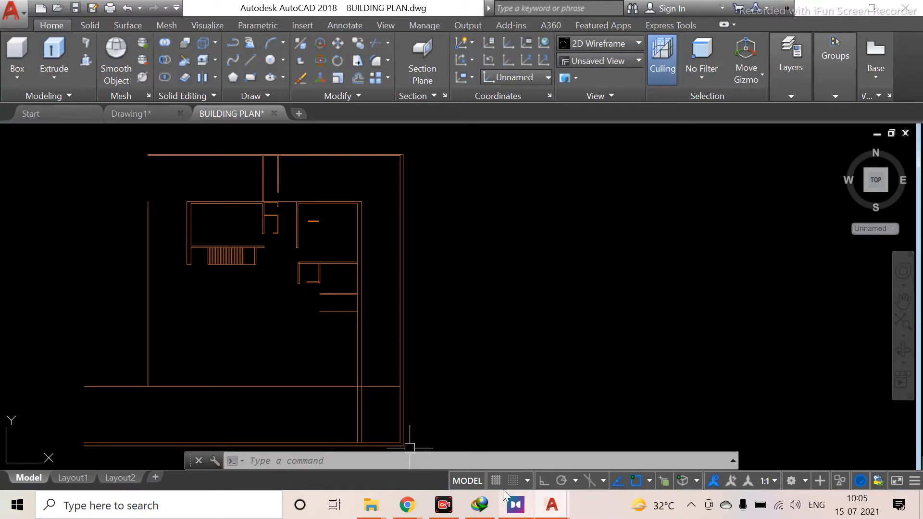
mouse_move(412, 511)
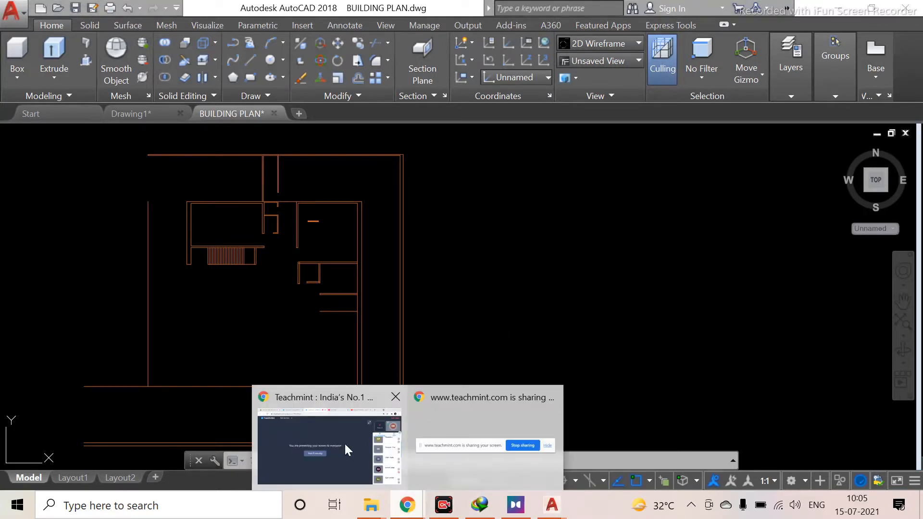
left_click(339, 440)
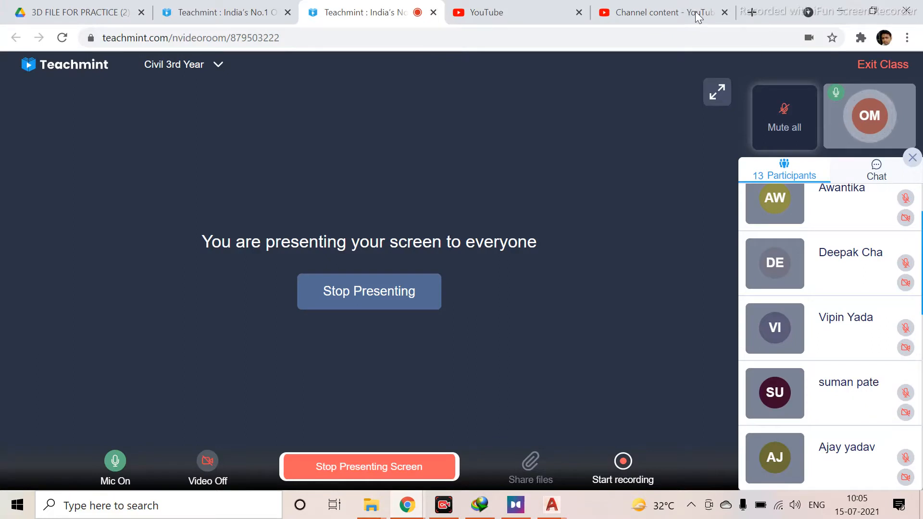
Close the channel content tab, open the class chat, then return to the BUILDING PLAN drawing
left_click(724, 13)
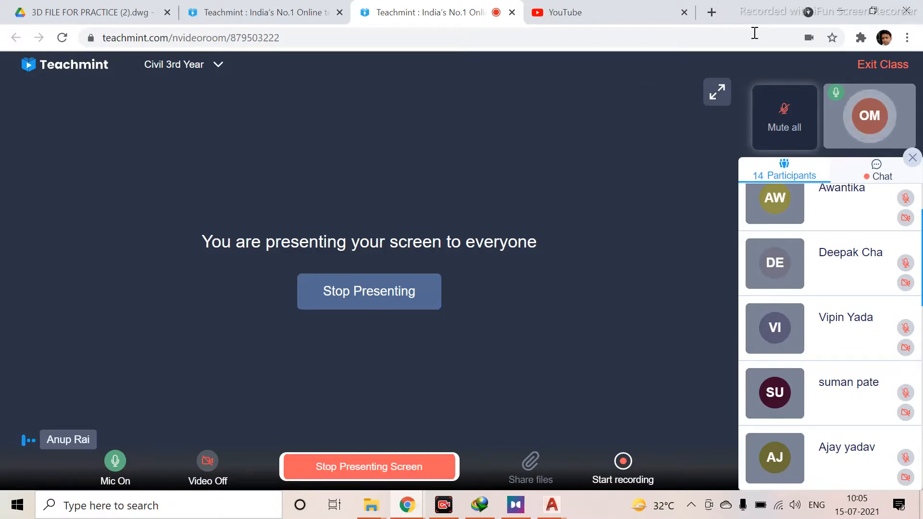
left_click(885, 171)
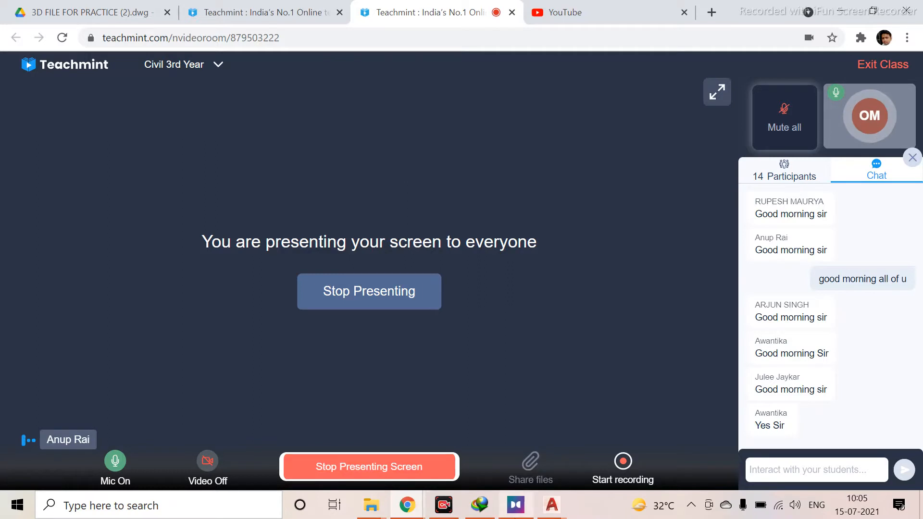
mouse_move(547, 508)
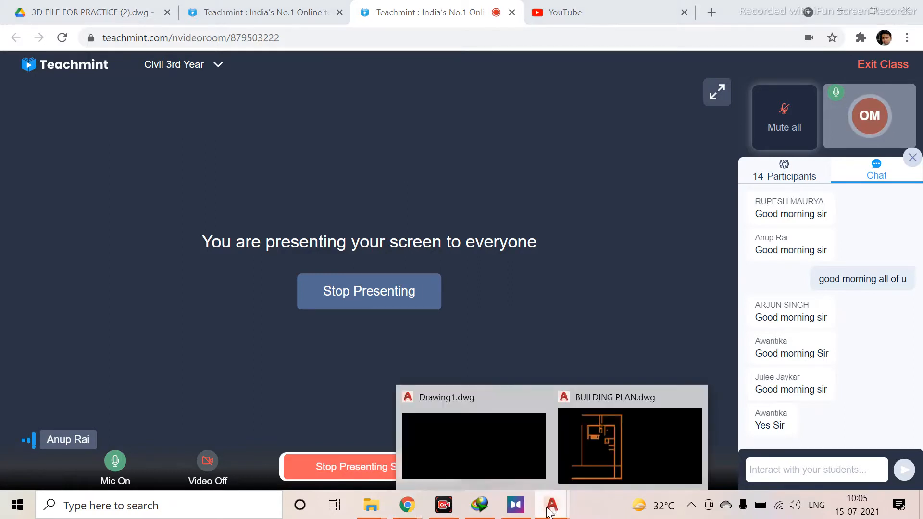
left_click(591, 448)
scroll(369, 174, "up", 3)
mouse_move(372, 199)
middle_mouse_down()
mouse_move(439, 327)
mouse_move(450, 326)
middle_mouse_up()
scroll(332, 267, "up", 4)
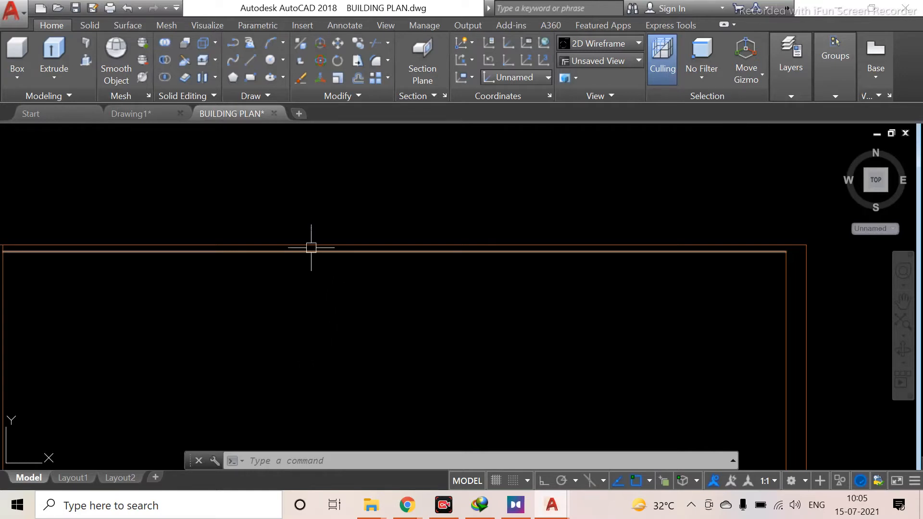
scroll(311, 247, "up", 8)
scroll(311, 248, "down", 3)
scroll(377, 353, "down", 2)
scroll(303, 332, "down", 3)
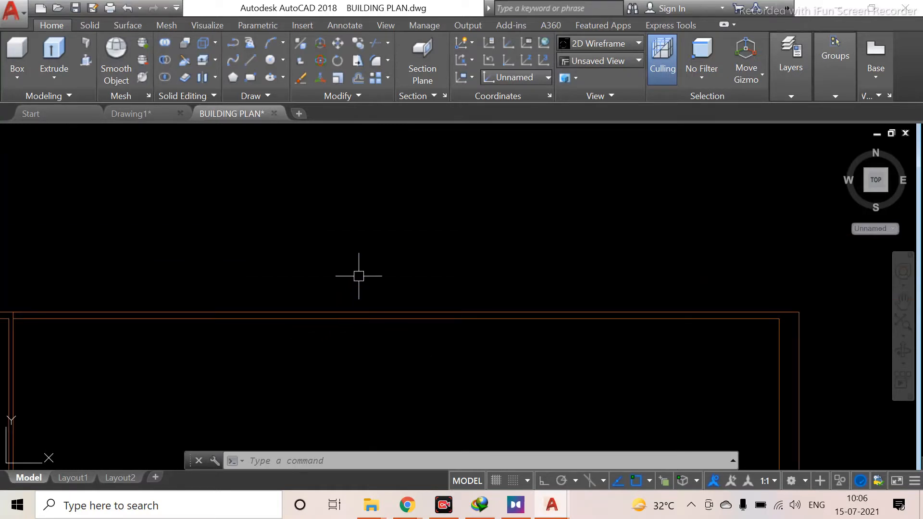
scroll(343, 256, "down", 2)
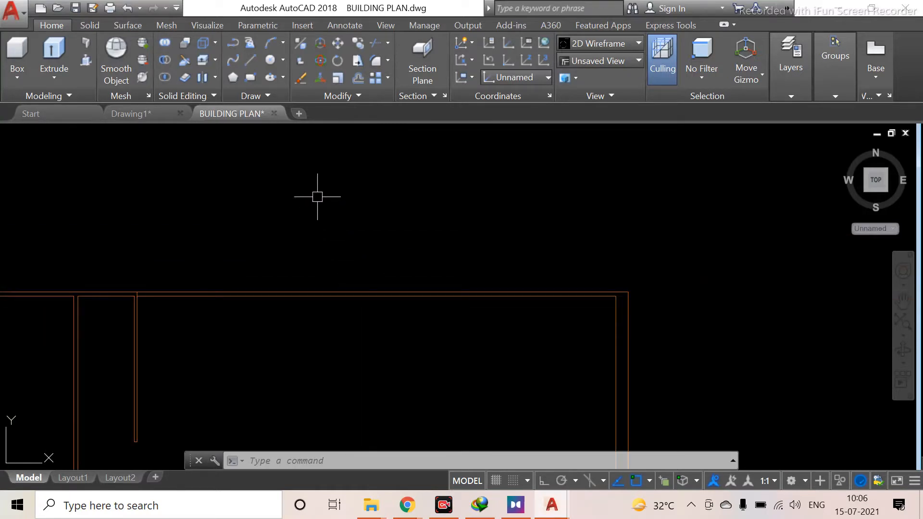
right_click(318, 197)
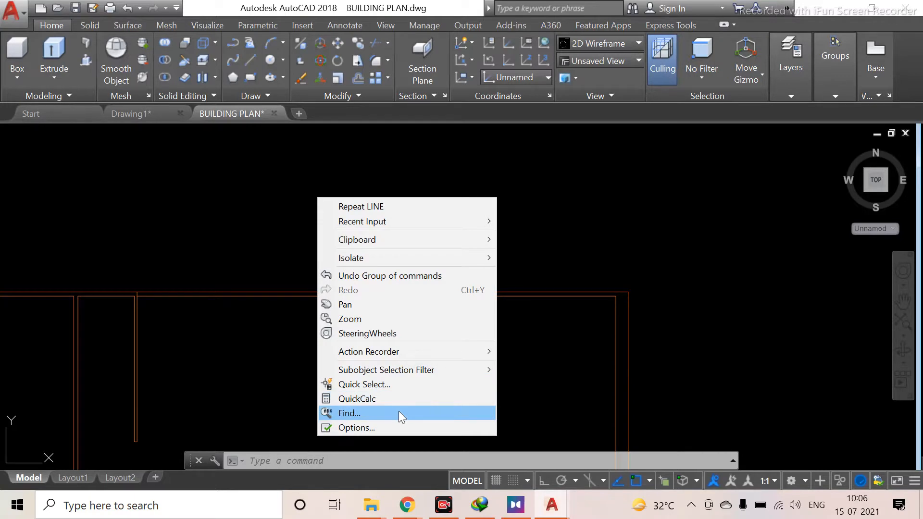
left_click(414, 425)
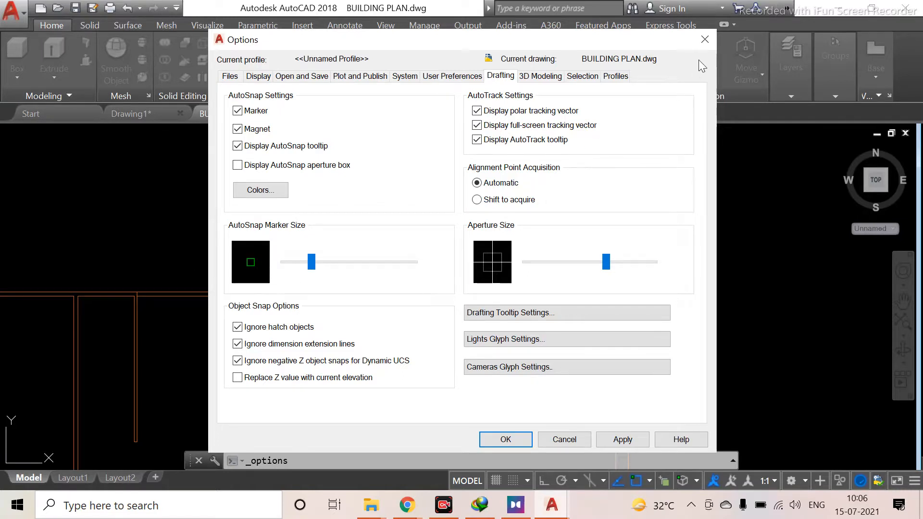
left_click(705, 40)
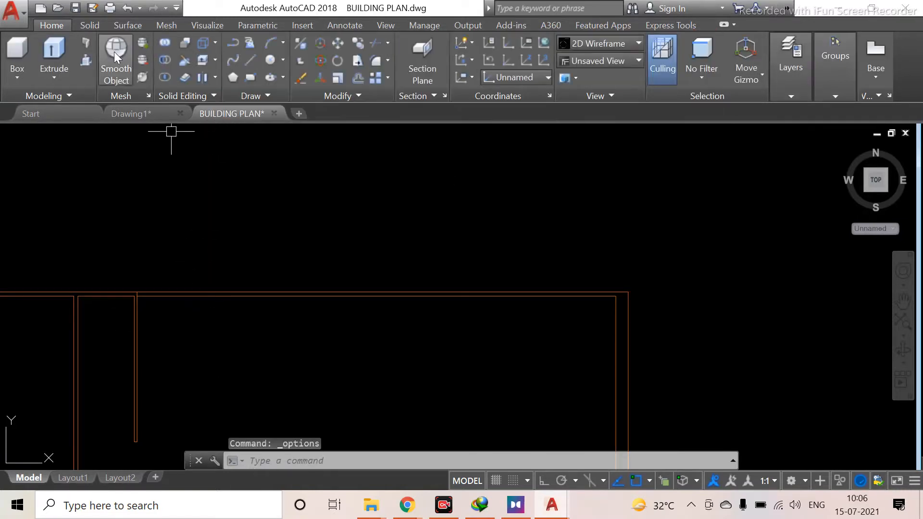
Reduce the AutoSnap marker size in the drafting options
left_click(85, 61)
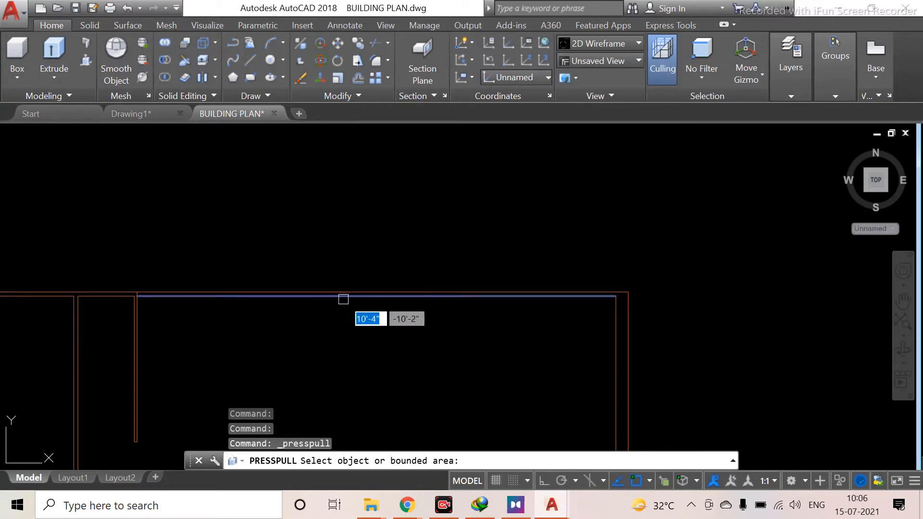
scroll(344, 299, "up", 5)
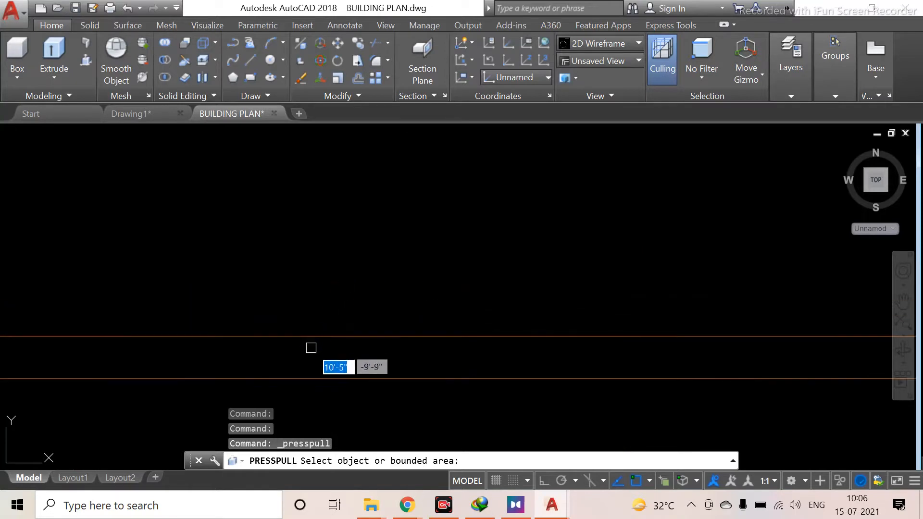
scroll(277, 370, "down", 2)
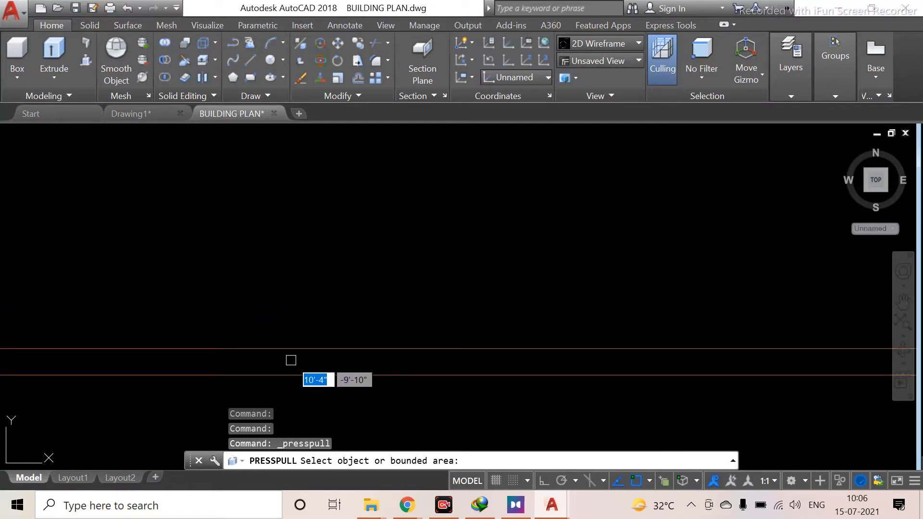
right_click(358, 209)
right_click(358, 211)
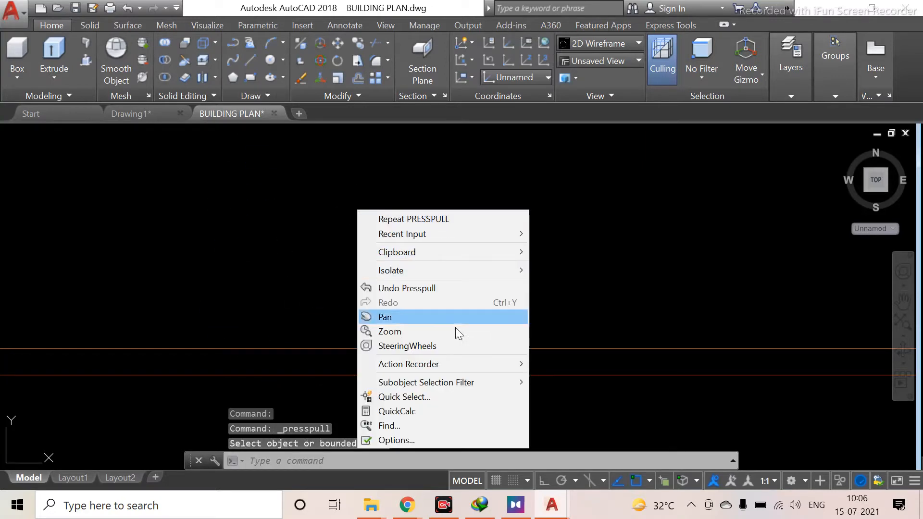
left_click(468, 438)
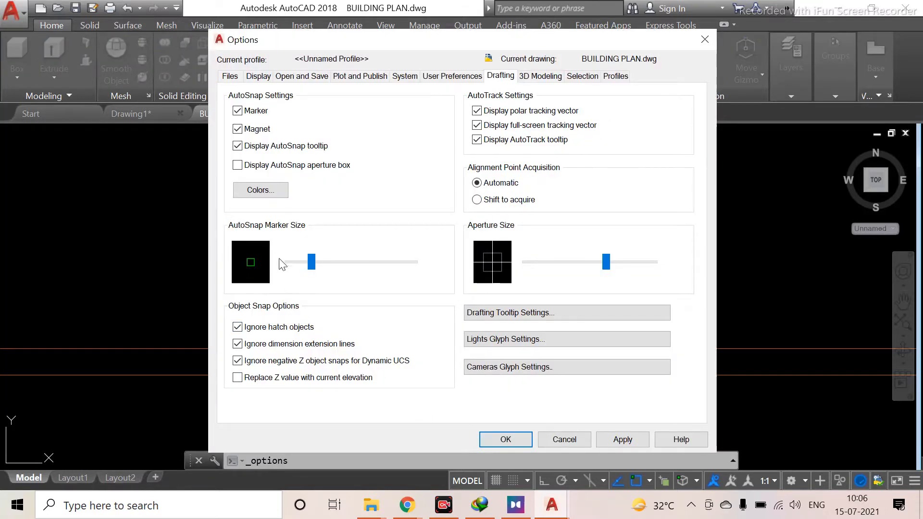
mouse_move(311, 263)
left_mouse_down()
mouse_move(297, 264)
mouse_move(377, 265)
mouse_move(295, 281)
left_mouse_up()
left_click(500, 443)
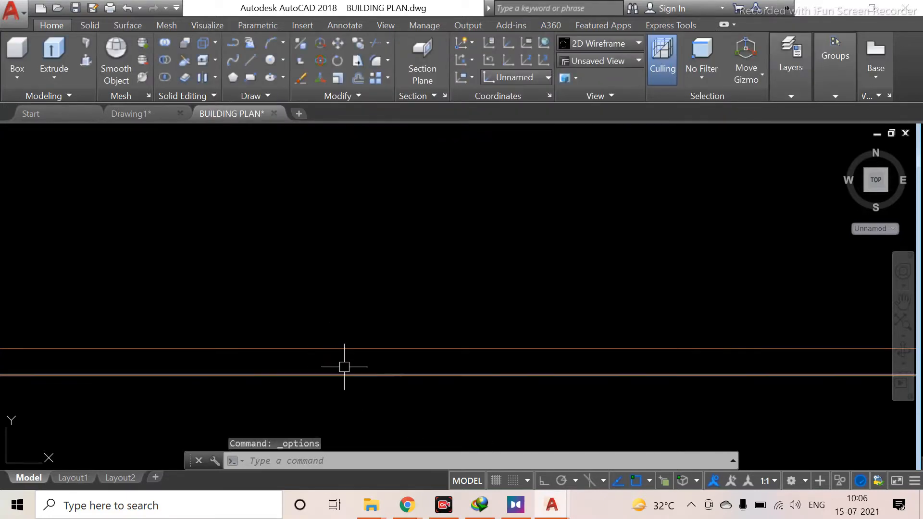
Reduce the aperture size in the drafting options
left_click(86, 60)
scroll(380, 365, "down", 5)
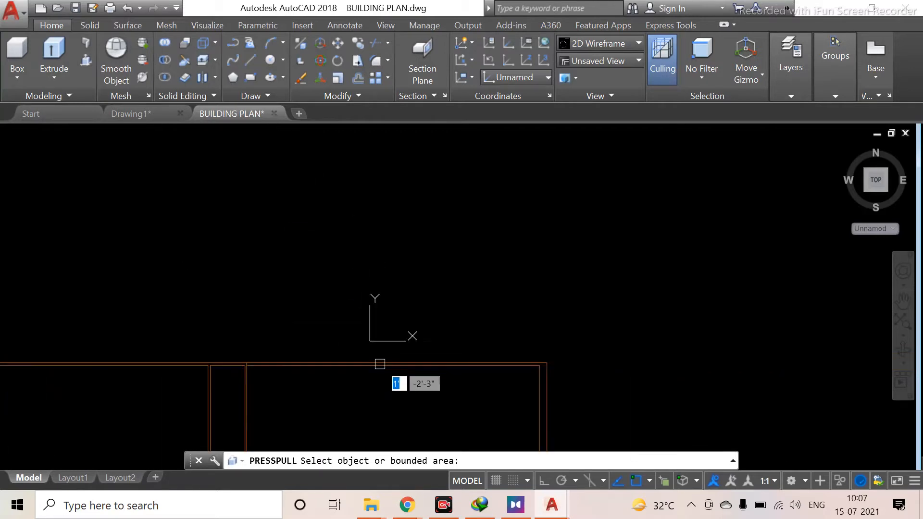
scroll(344, 356, "up", 8)
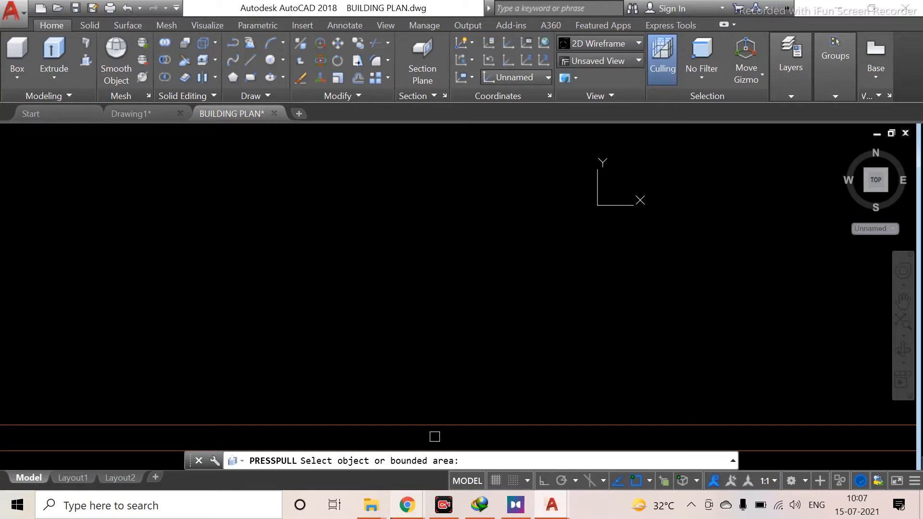
key("Escape")
right_click(367, 180)
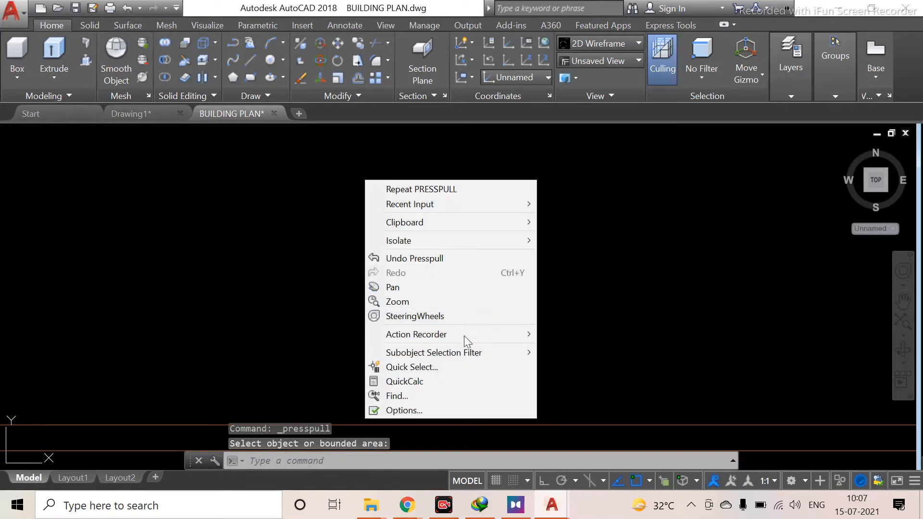
left_click(453, 407)
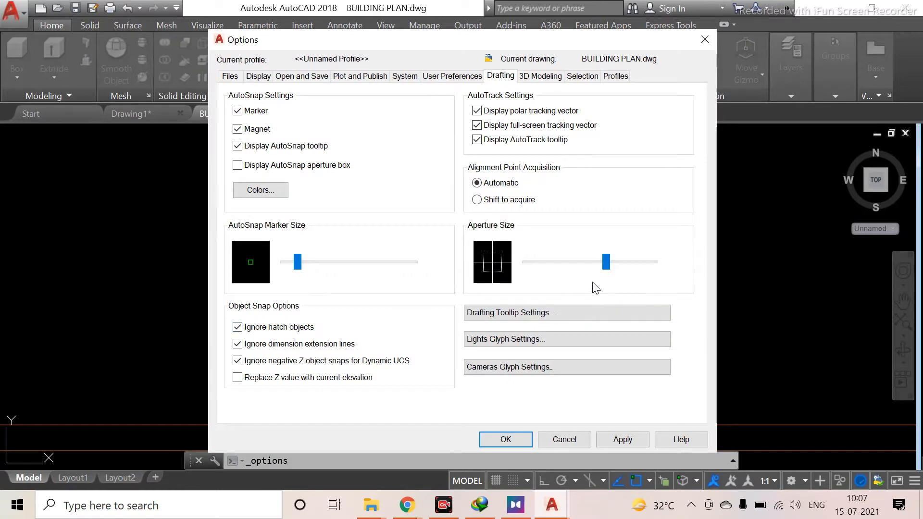
left_click_drag(603, 270, 554, 270)
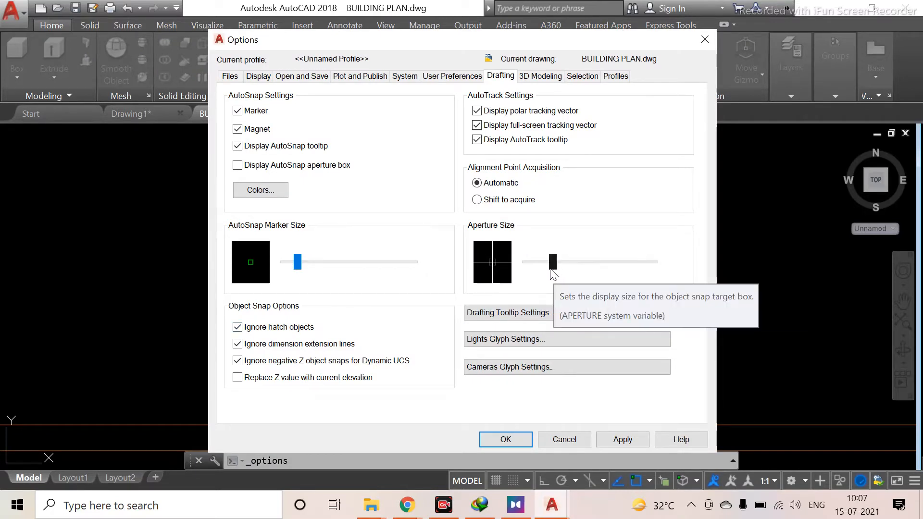
left_click(505, 439)
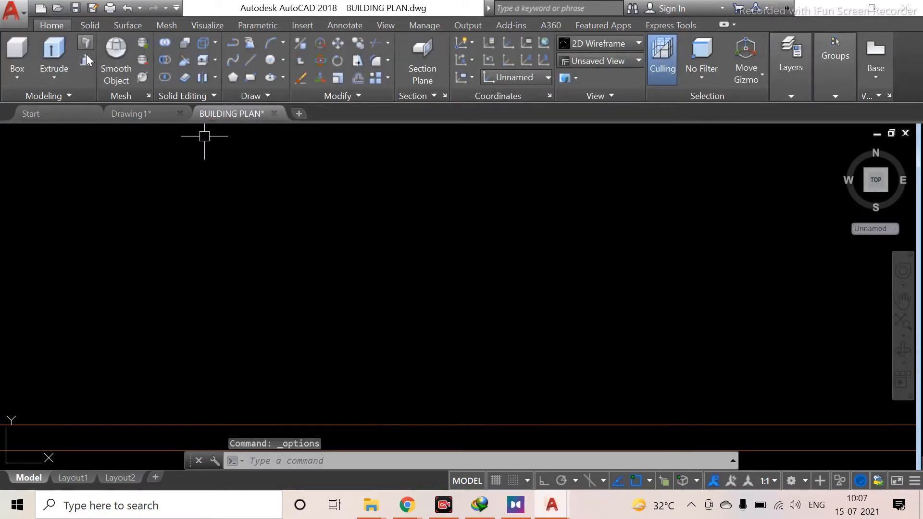
Reopen the drafting options and apply the current settings
left_click(85, 54)
scroll(295, 386, "down", 3)
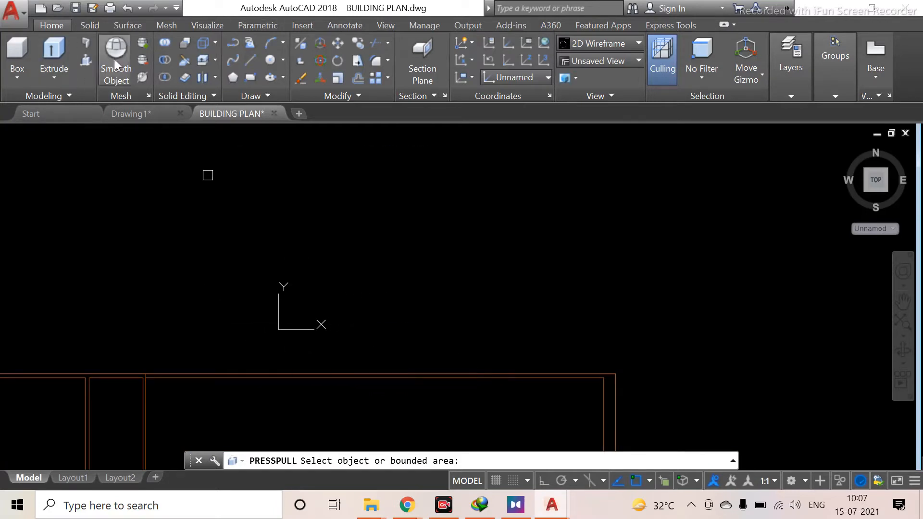
key("Return")
right_click(404, 205)
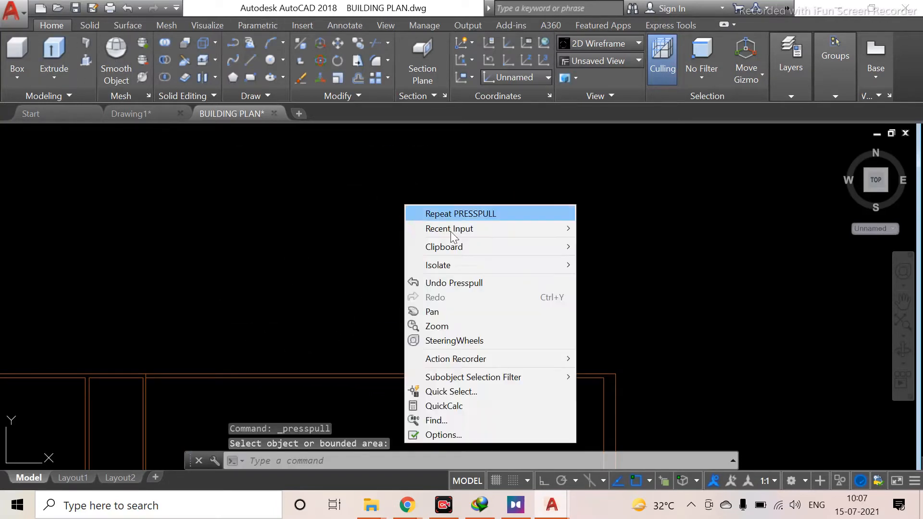
left_click(485, 436)
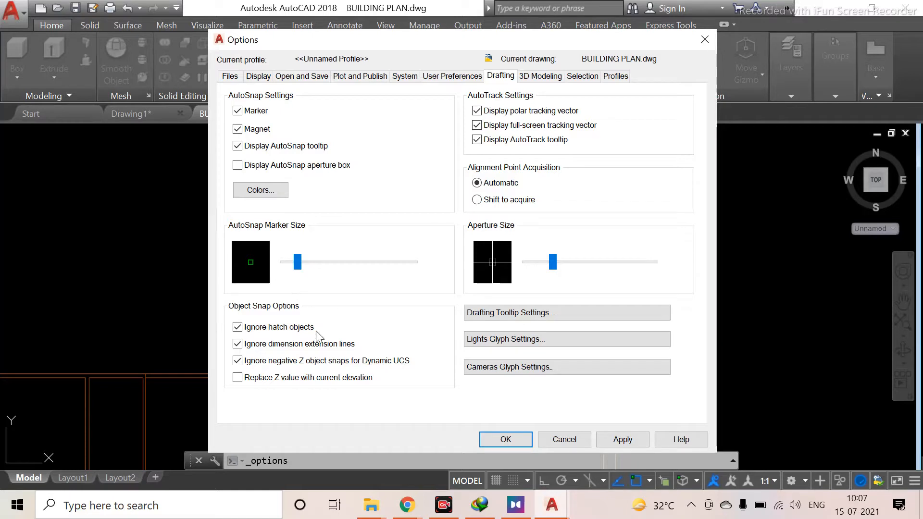
left_click(610, 443)
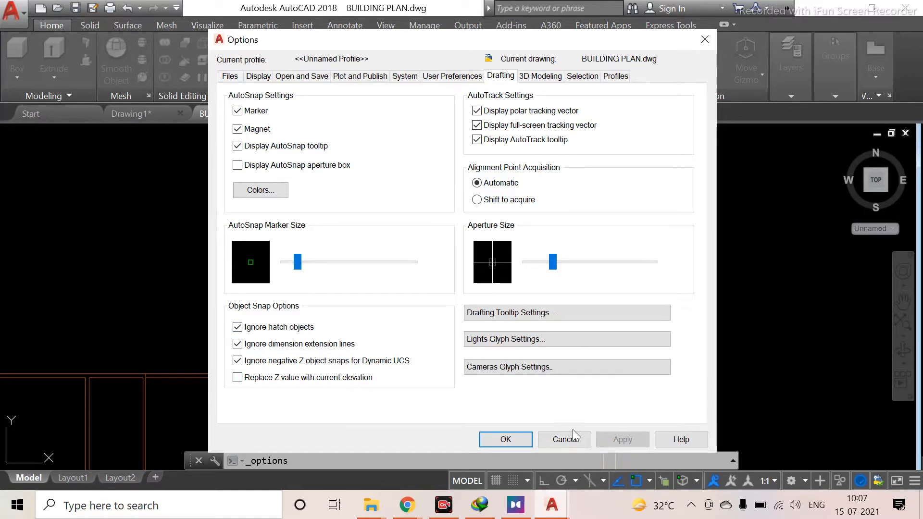
left_click(509, 440)
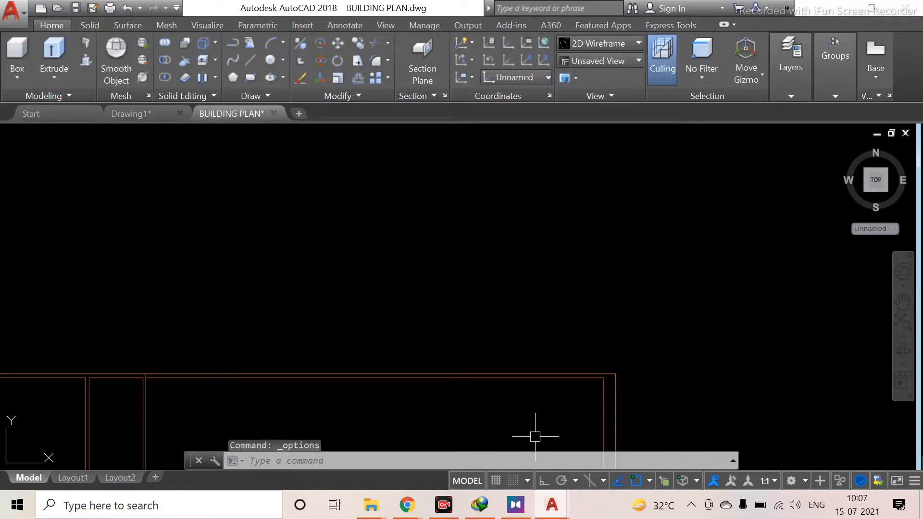
Zoom and pan around the drawing to view the whole building plan
left_click(85, 59)
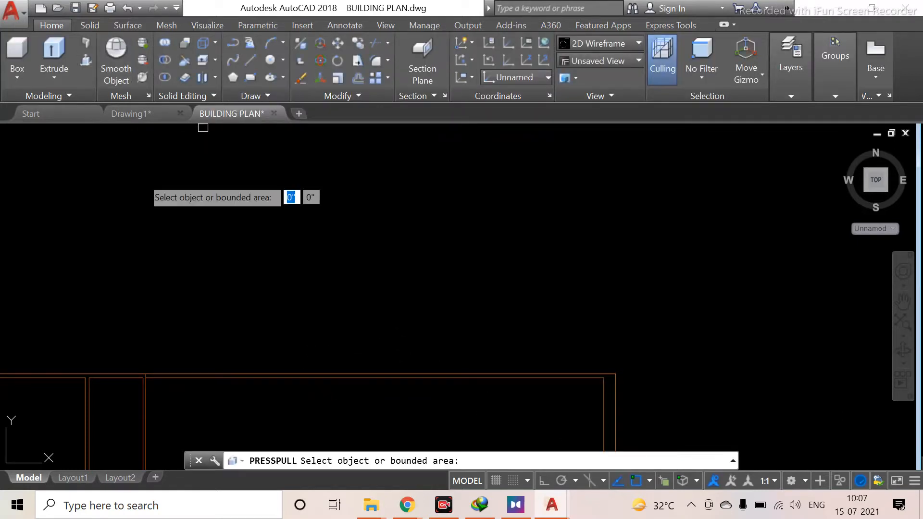
scroll(369, 360, "down", 2)
scroll(365, 362, "up", 5)
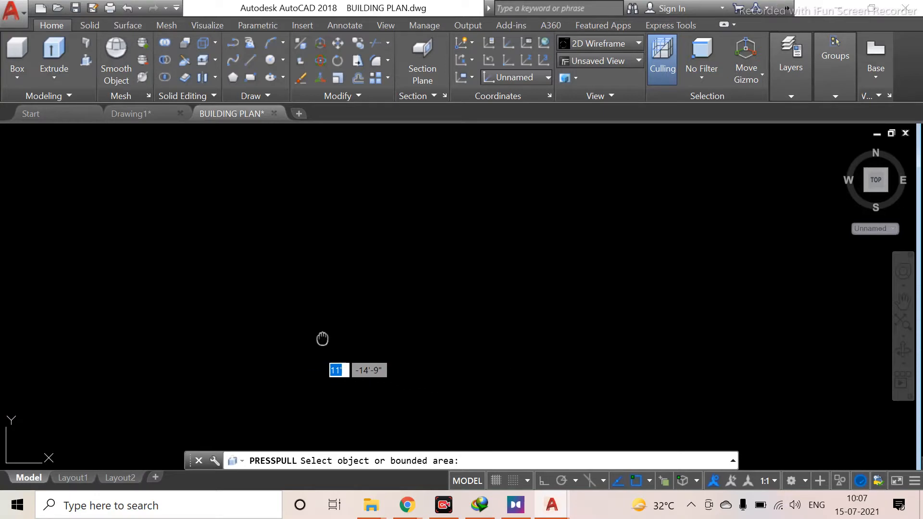
scroll(127, 311, "down", 6)
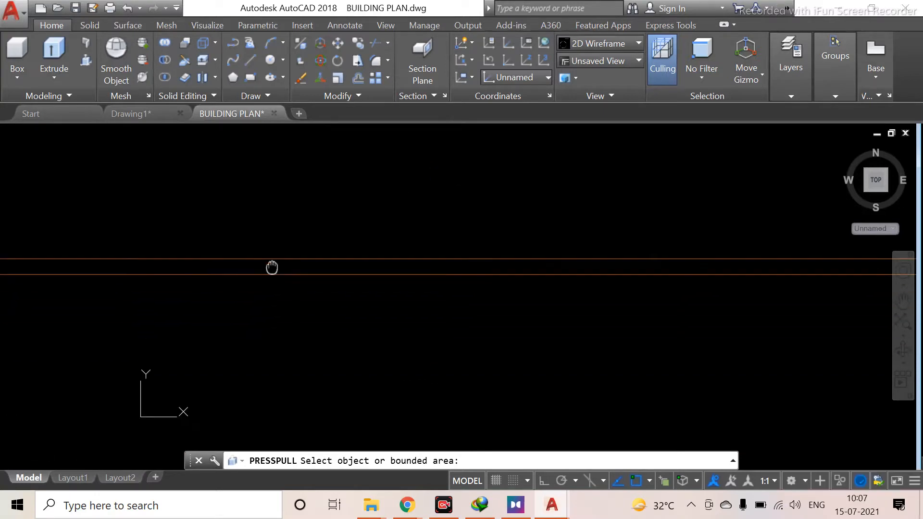
middle_click_drag(209, 312, 265, 318)
middle_click_drag(102, 319, 251, 309)
scroll(253, 318, "down", 2)
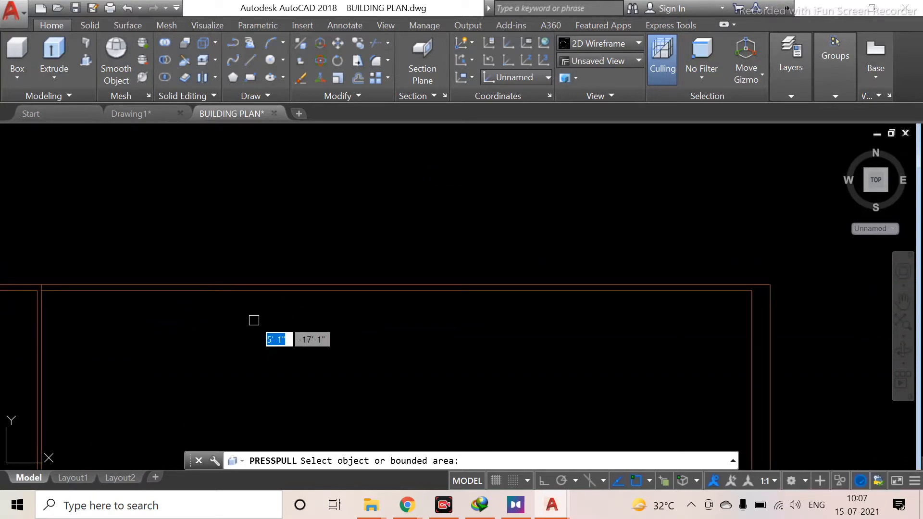
scroll(177, 270, "up", 2)
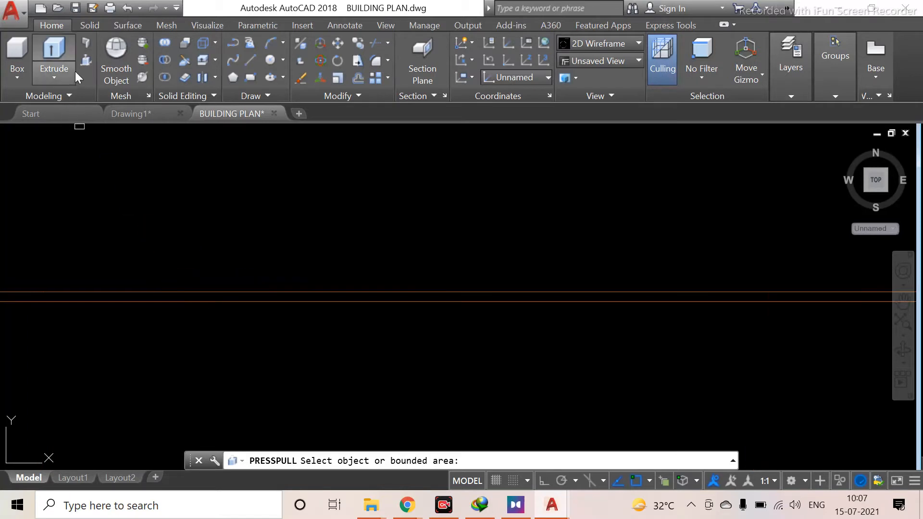
left_click(86, 62)
scroll(286, 317, "up", 4)
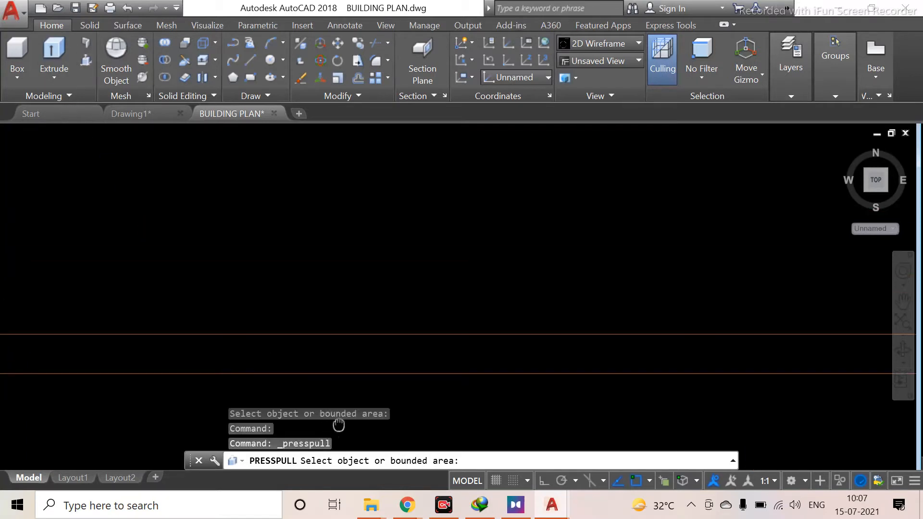
left_click(394, 323)
scroll(236, 356, "down", 4)
scroll(494, 418, "down", 3)
middle_click_drag(553, 406, 165, 232)
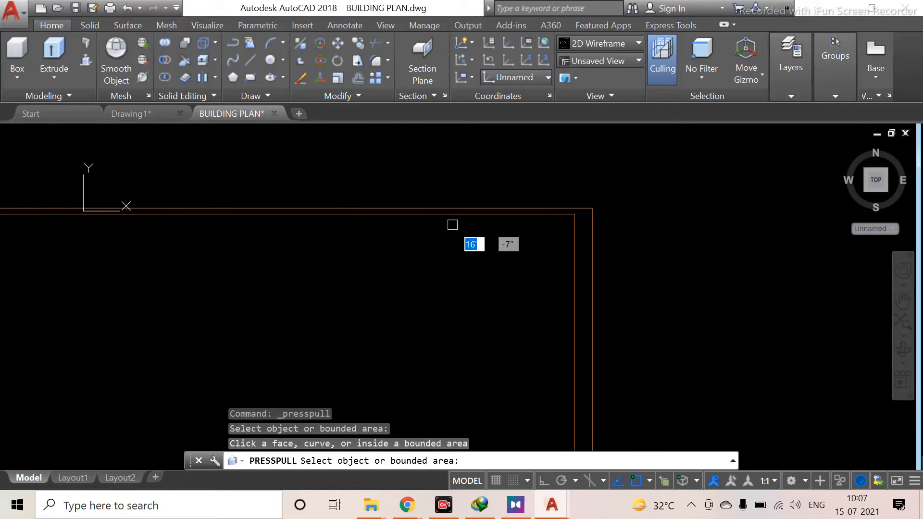
scroll(91, 242, "down", 4)
middle_click_drag(93, 246, 412, 240)
scroll(454, 292, "down", 4)
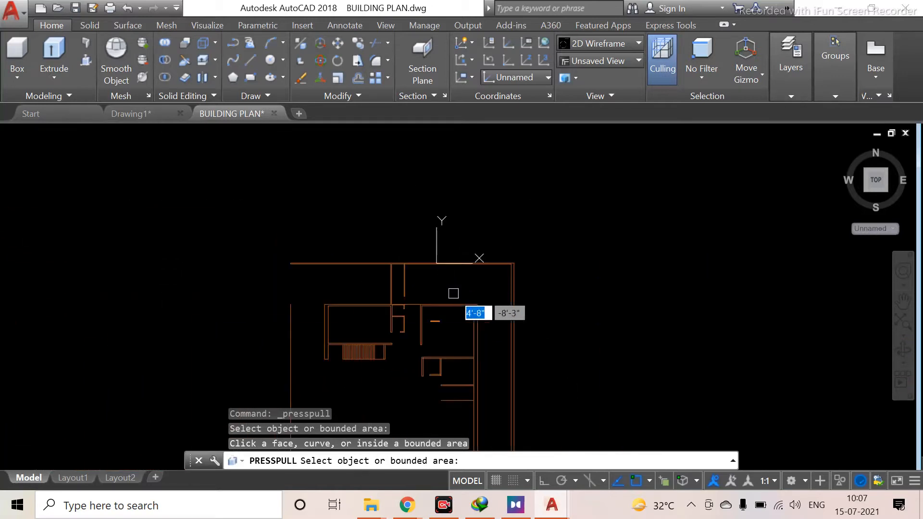
middle_click_drag(461, 294, 278, 168)
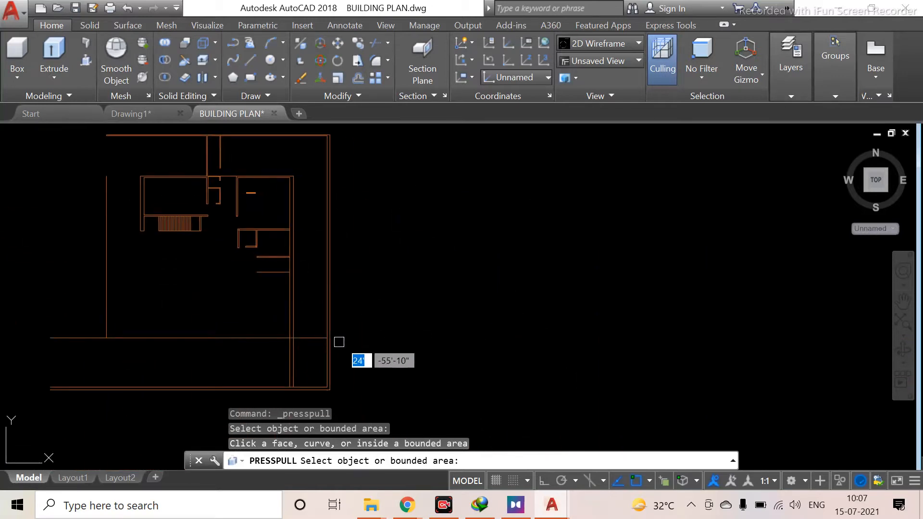
scroll(289, 293, "up", 2)
key("Return")
middle_click_drag(308, 249, 255, 239)
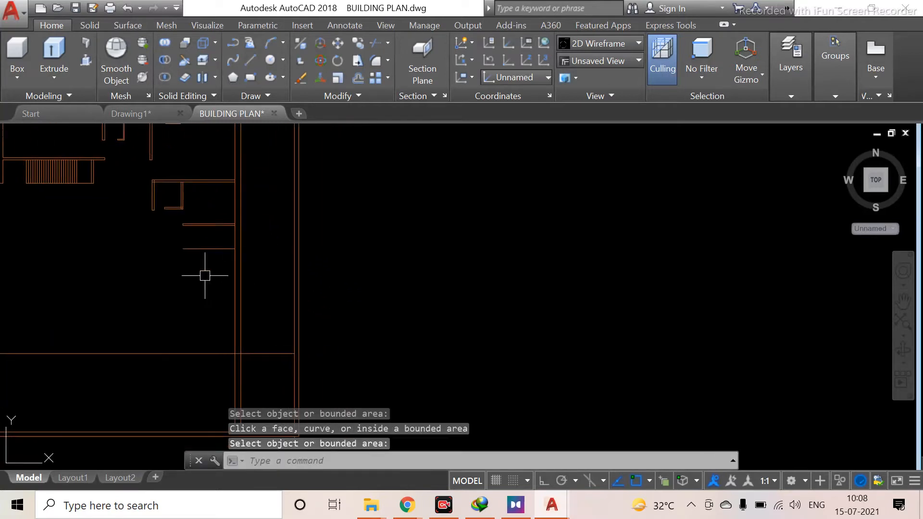
middle_click_drag(307, 374, 281, 309)
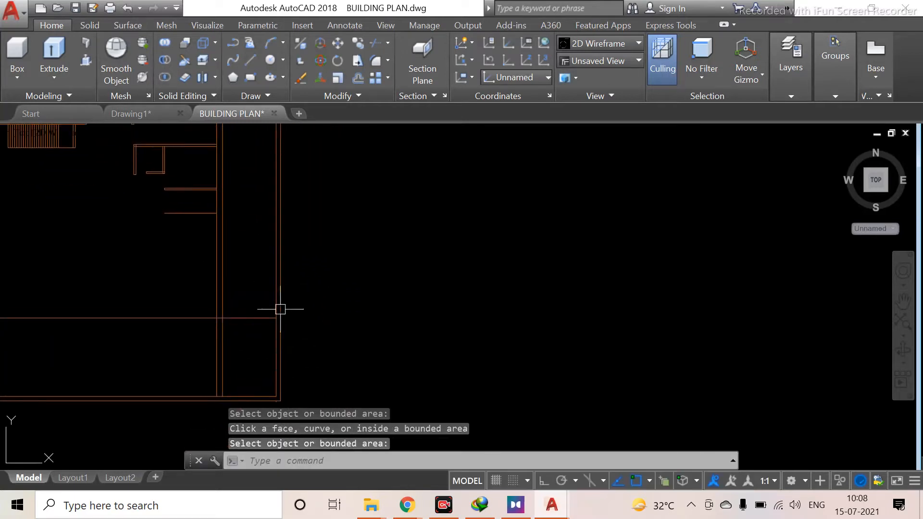
scroll(279, 325, "up", 8)
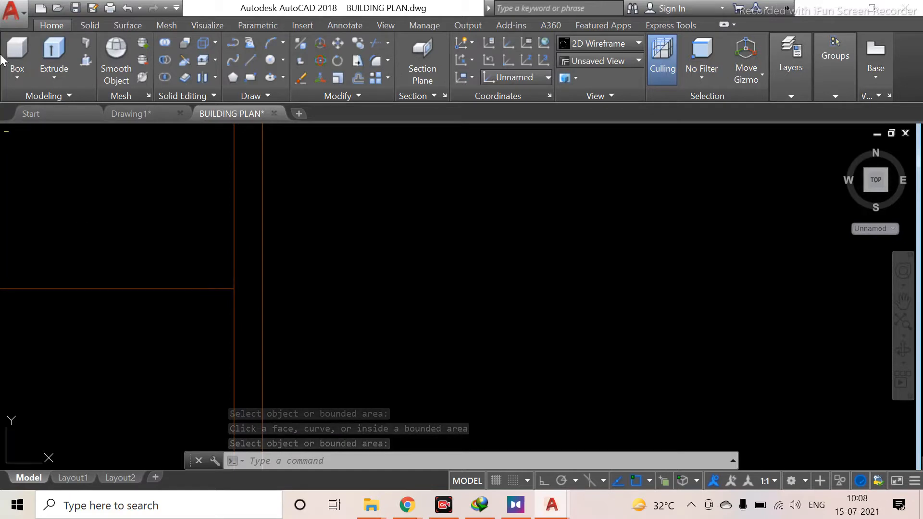
type("l")
key("Return")
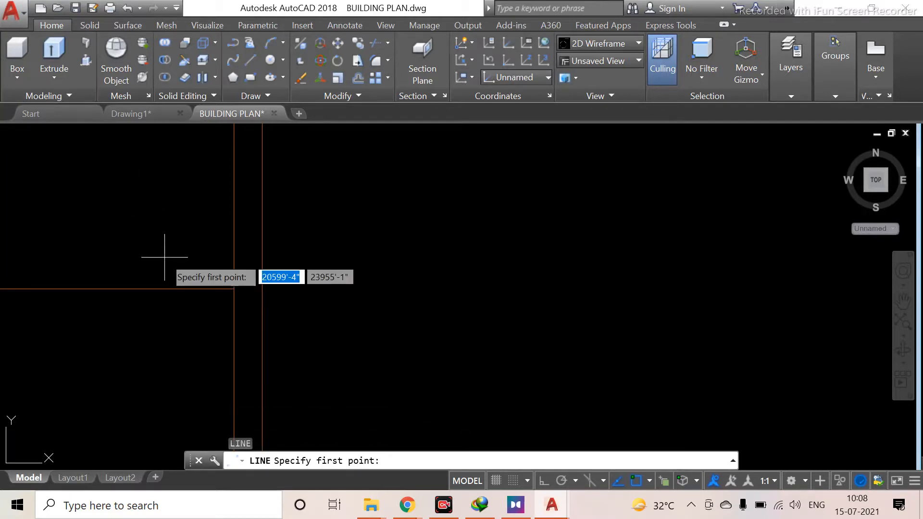
left_click(232, 288)
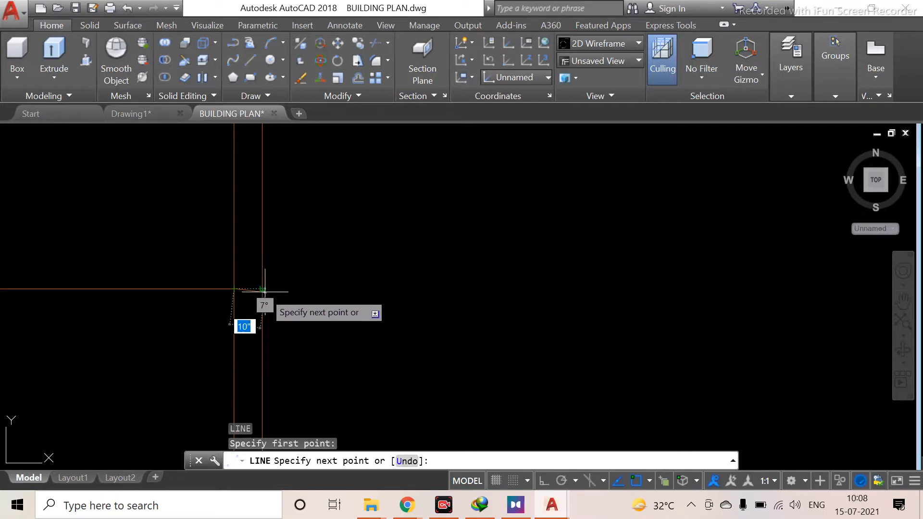
key("Escape")
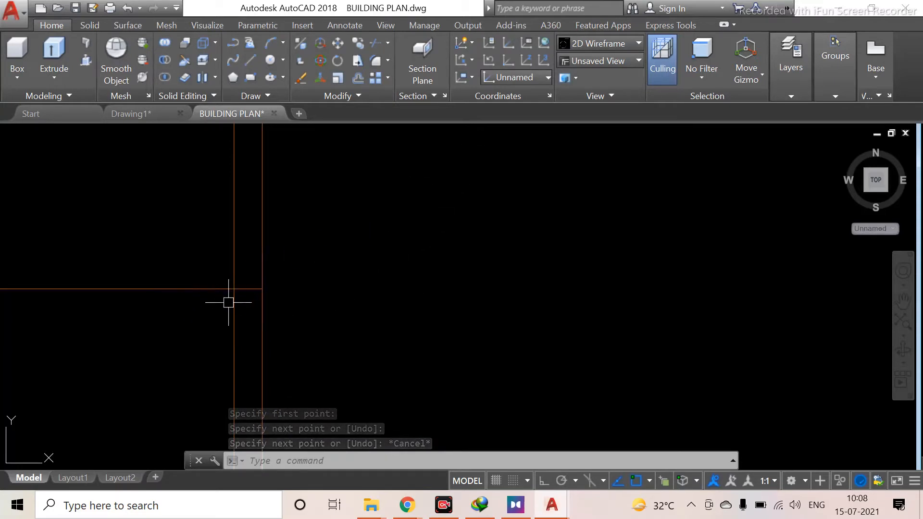
scroll(241, 290, "up", 4)
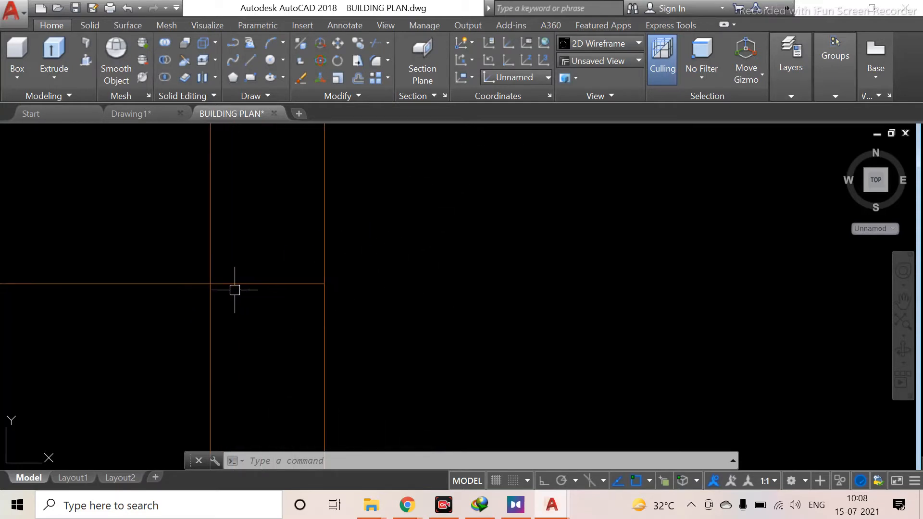
type("l")
key("Return")
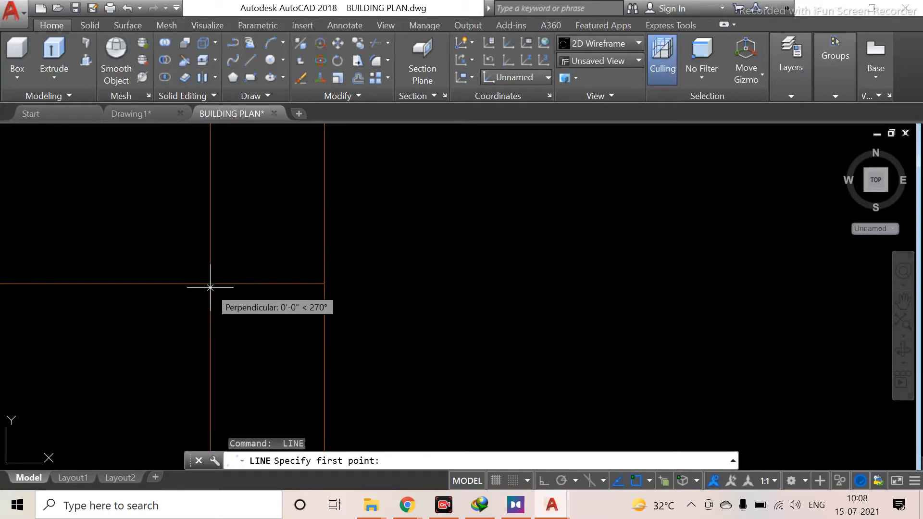
left_click(325, 284)
key("Escape")
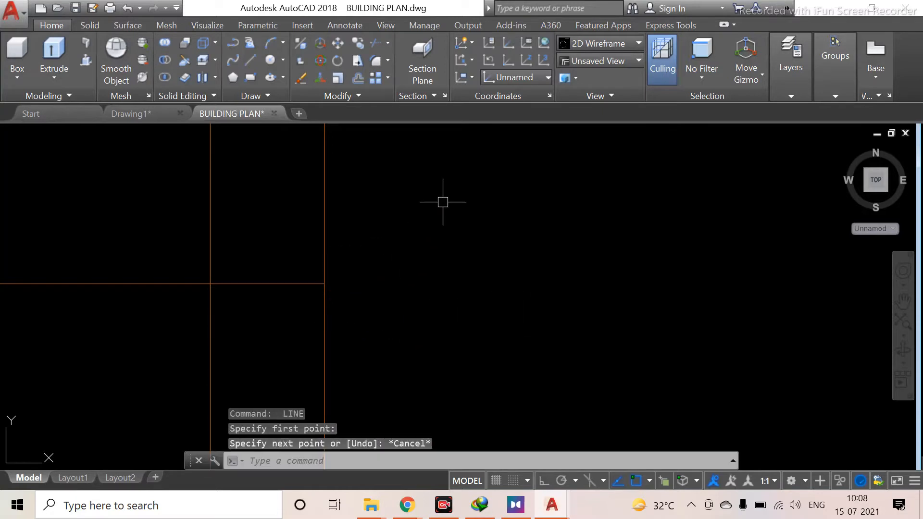
Open the drafting options and adjust the AutoSnap marker and aperture size sliders
right_click(443, 198)
left_click(503, 429)
left_click_drag(298, 267, 320, 267)
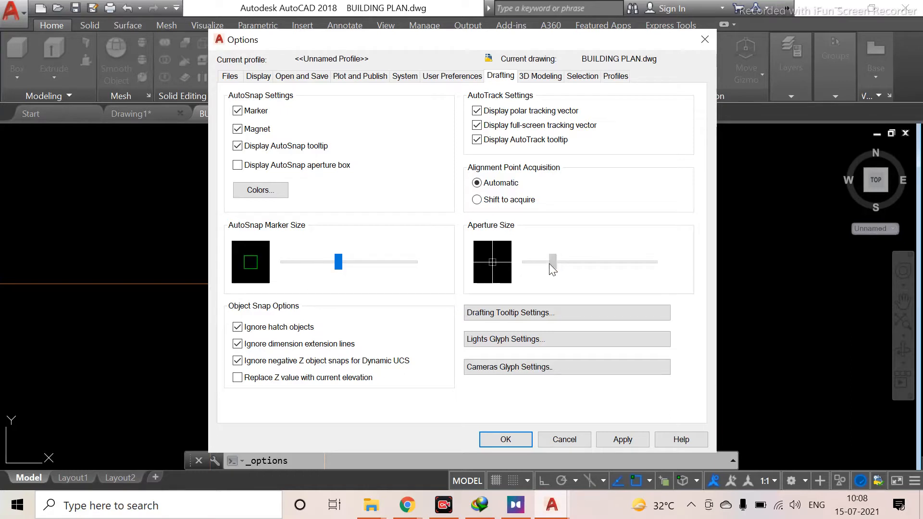
left_click_drag(573, 264, 570, 264)
Browse through the options dialog tabs from User Preferences to Selection
left_click(456, 79)
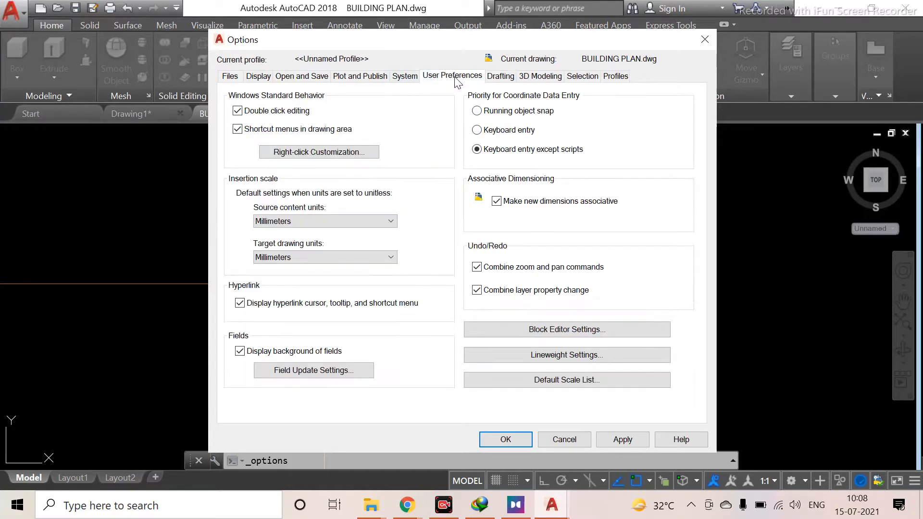
left_click(540, 78)
left_click(497, 78)
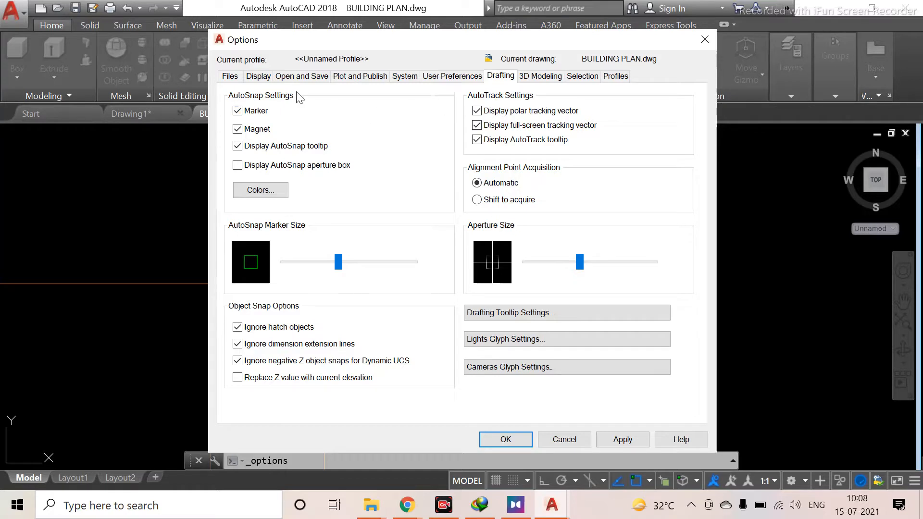
left_click(259, 77)
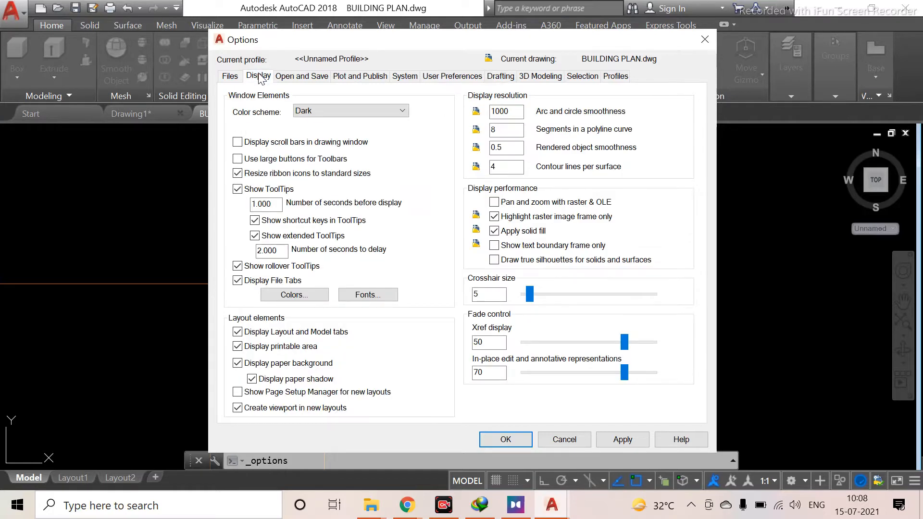
left_click(285, 77)
left_click(357, 78)
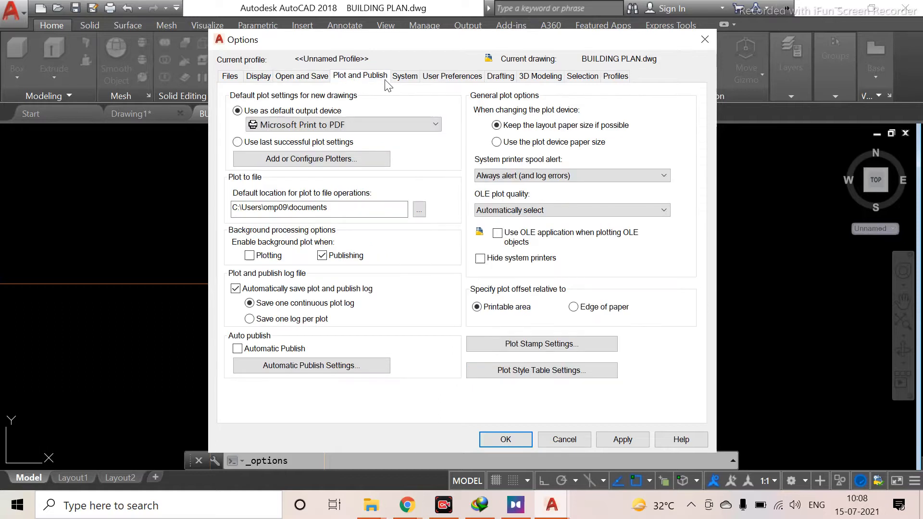
left_click(403, 78)
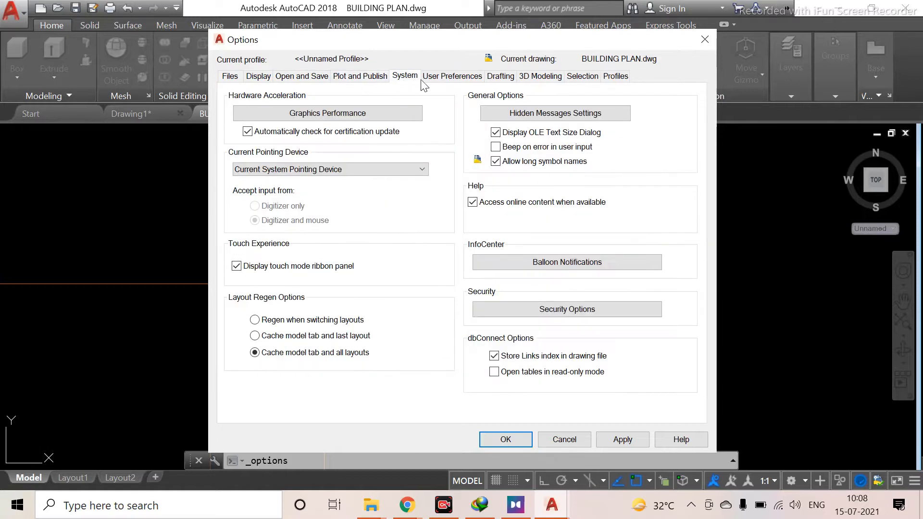
left_click(452, 80)
left_click(529, 82)
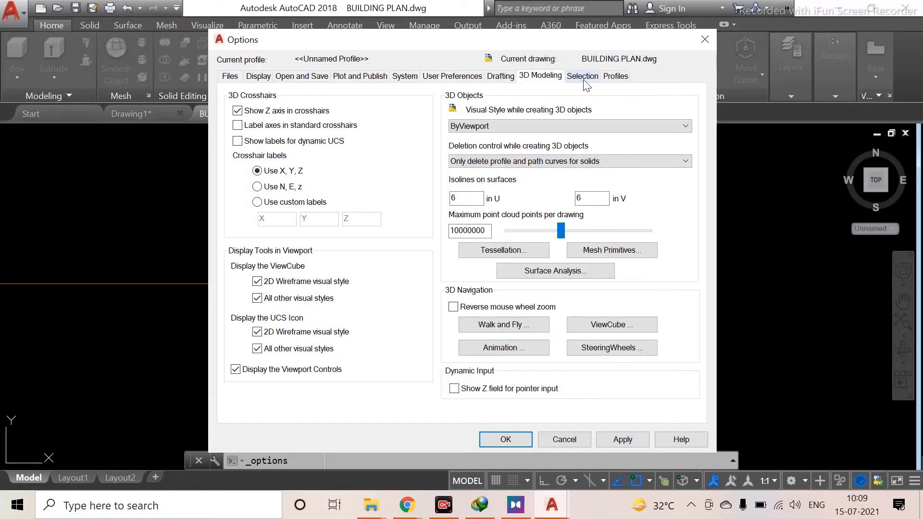
left_click(582, 82)
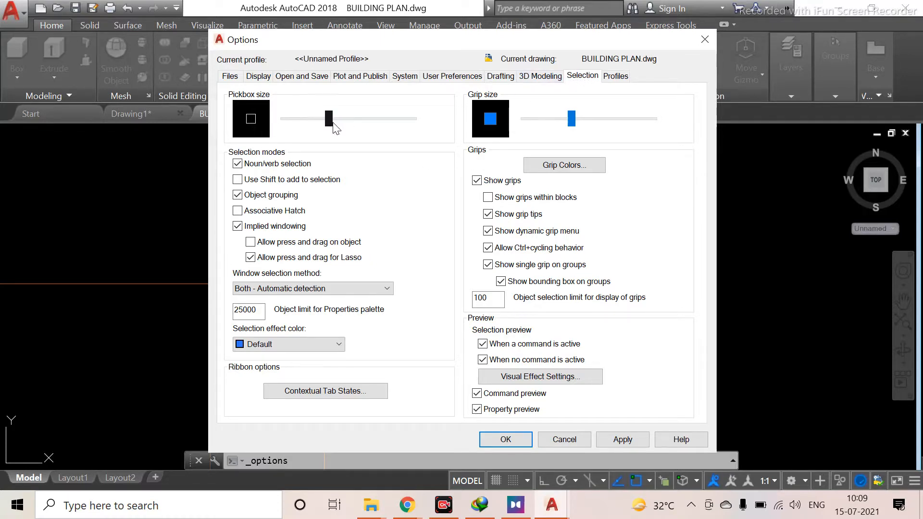
Reduce the pickbox size and grip size in the selection options, then apply and close the dialog
left_click_drag(312, 125, 305, 125)
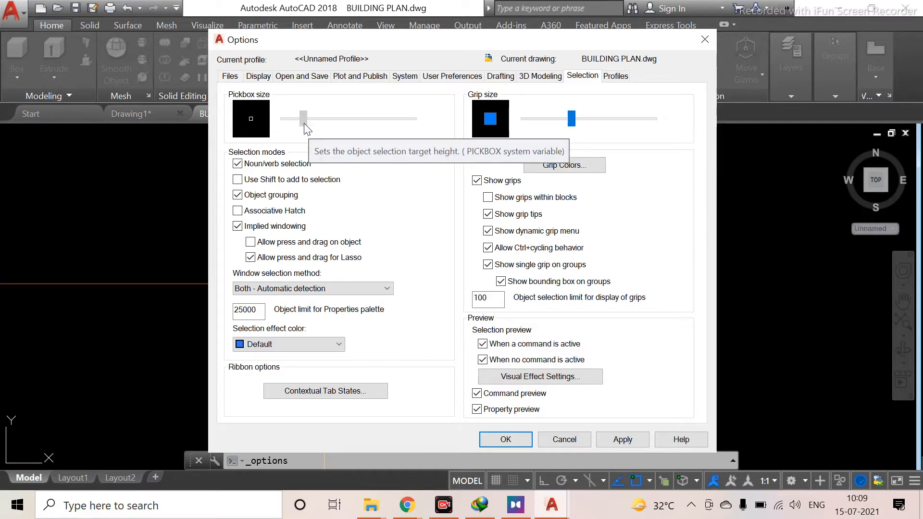
left_click(302, 124)
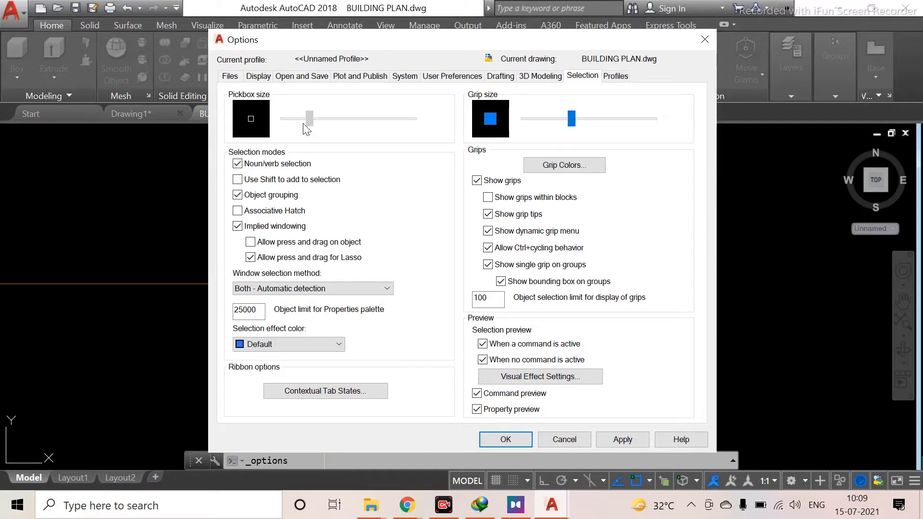
left_click(572, 127)
left_click_drag(573, 127, 562, 128)
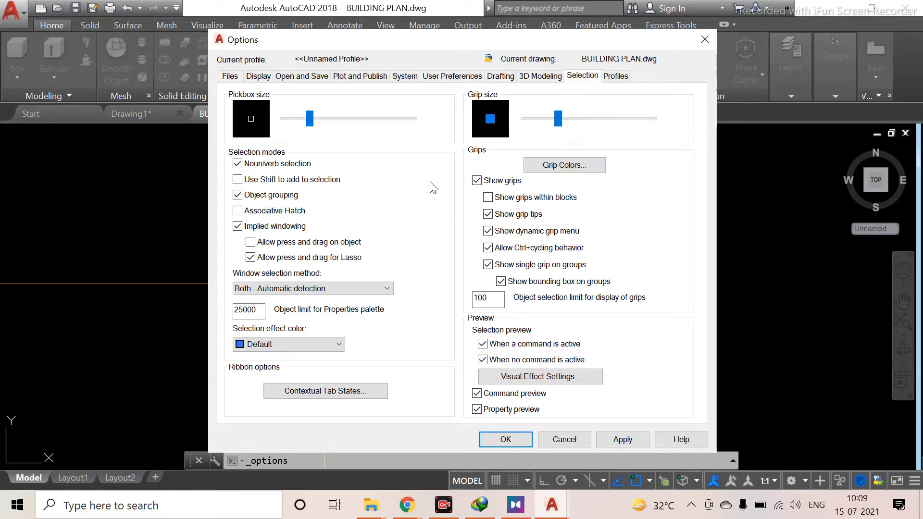
left_click(620, 443)
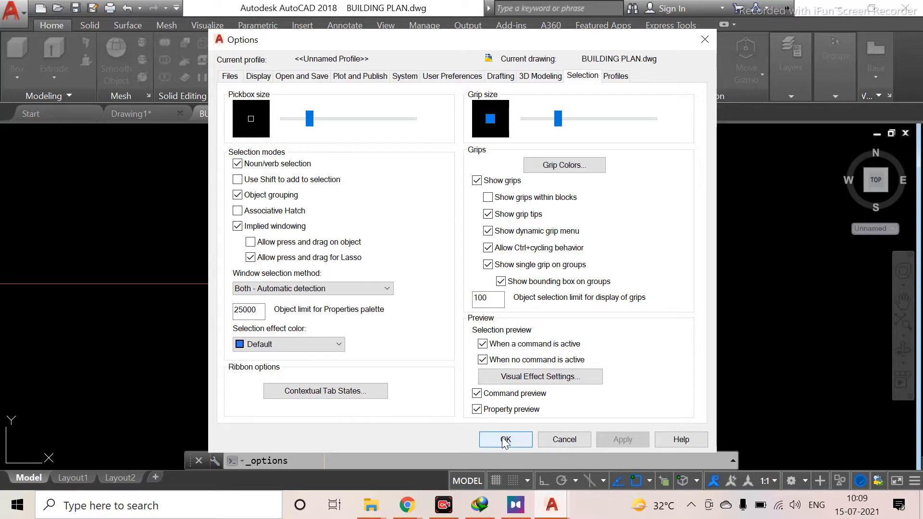
left_click(500, 439)
Pan and zoom around the building plan to inspect the outer wall corners
middle_click_drag(215, 272, 380, 304)
scroll(248, 250, "down", 7)
middle_click_drag(178, 168, 269, 366)
scroll(231, 298, "down", 2)
middle_click_drag(207, 178, 234, 309)
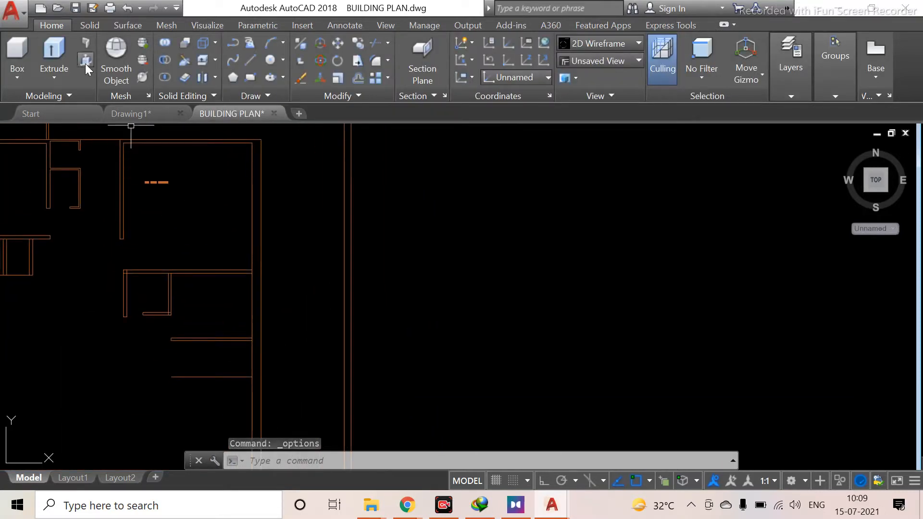
left_click(85, 62)
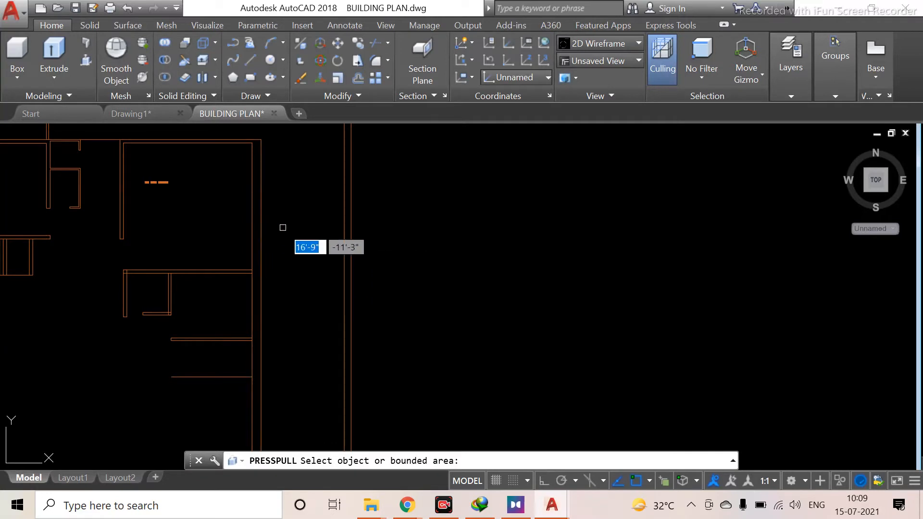
mouse_move(331, 252)
middle_mouse_down()
mouse_move(394, 404)
mouse_move(496, 486)
middle_mouse_up()
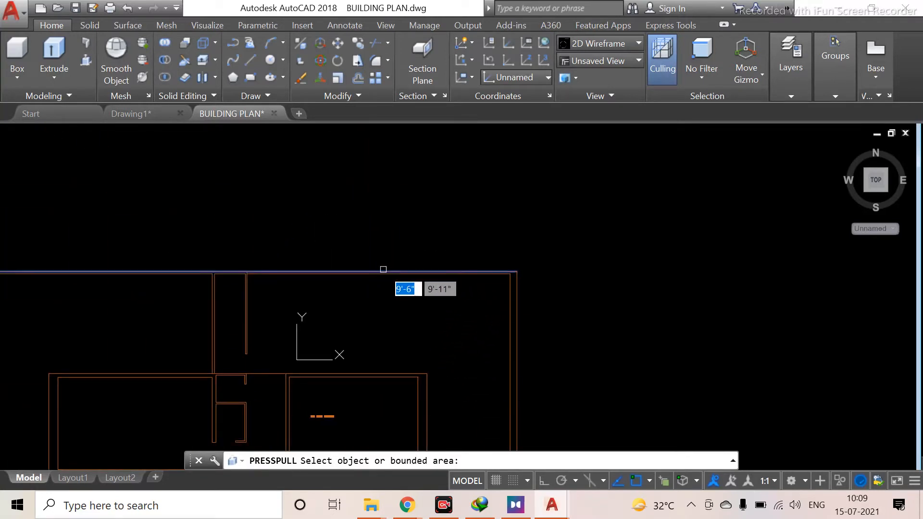
scroll(382, 269, "up", 8)
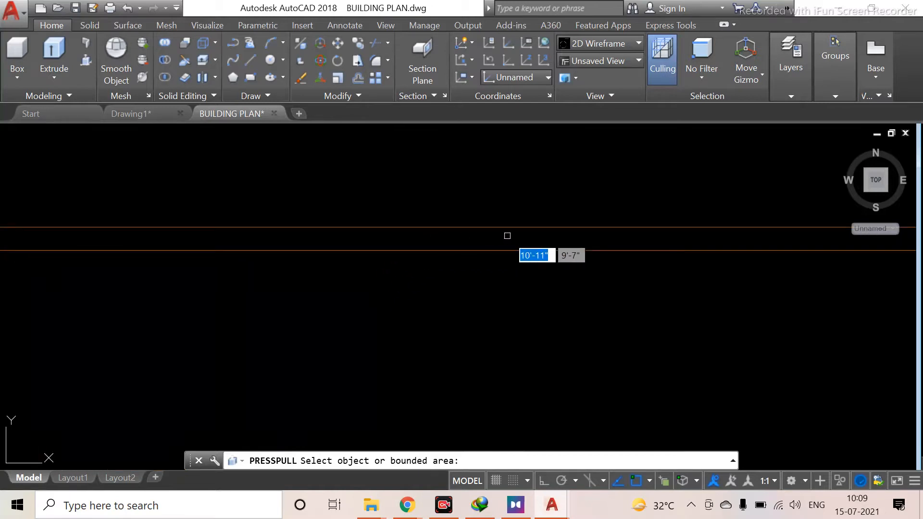
scroll(313, 301, "down", 3)
middle_click_drag(312, 301, 332, 303)
scroll(592, 332, "down", 4)
middle_click_drag(592, 331, 400, 251)
scroll(373, 326, "down", 2)
middle_click_drag(373, 325, 404, 241)
scroll(441, 288, "down", 2)
middle_click_drag(442, 289, 439, 171)
middle_click_drag(420, 212, 443, 355)
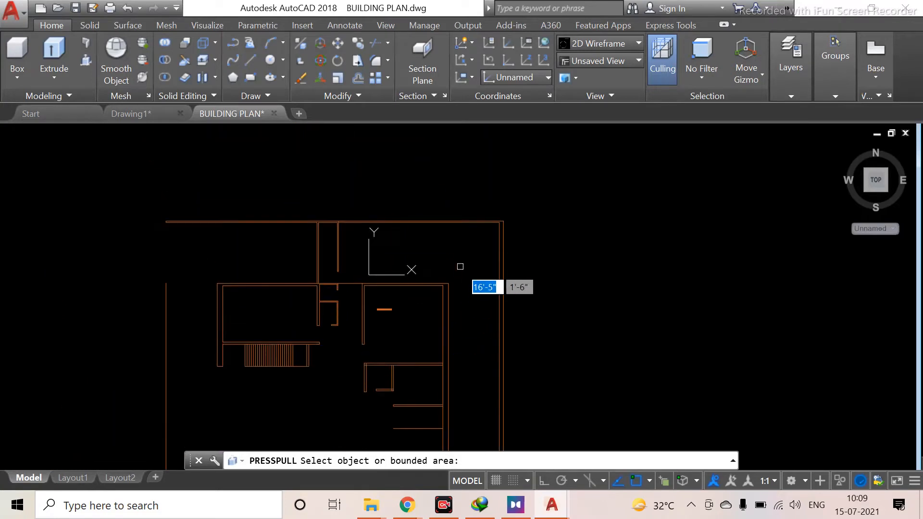
scroll(385, 240, "up", 5)
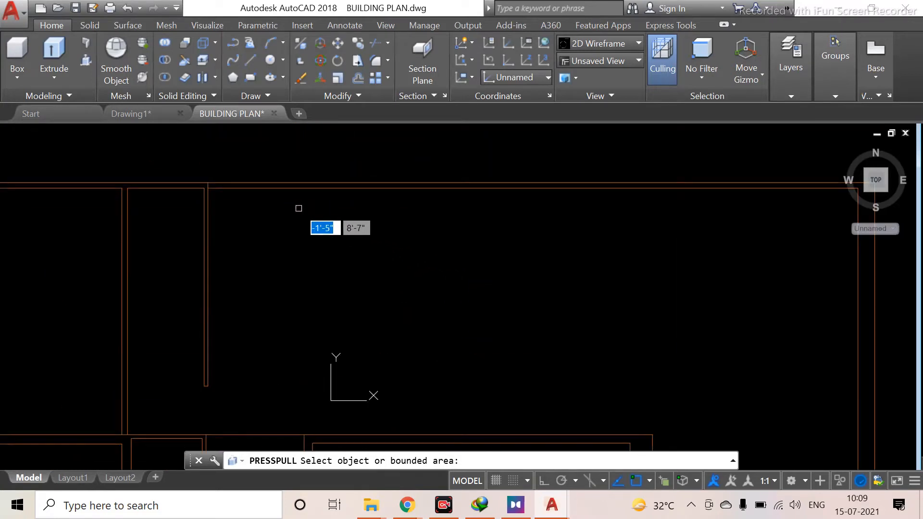
scroll(492, 254, "up", 2)
middle_click_drag(484, 247, 427, 414)
scroll(527, 373, "down", 2)
middle_click_drag(527, 373, 159, 262)
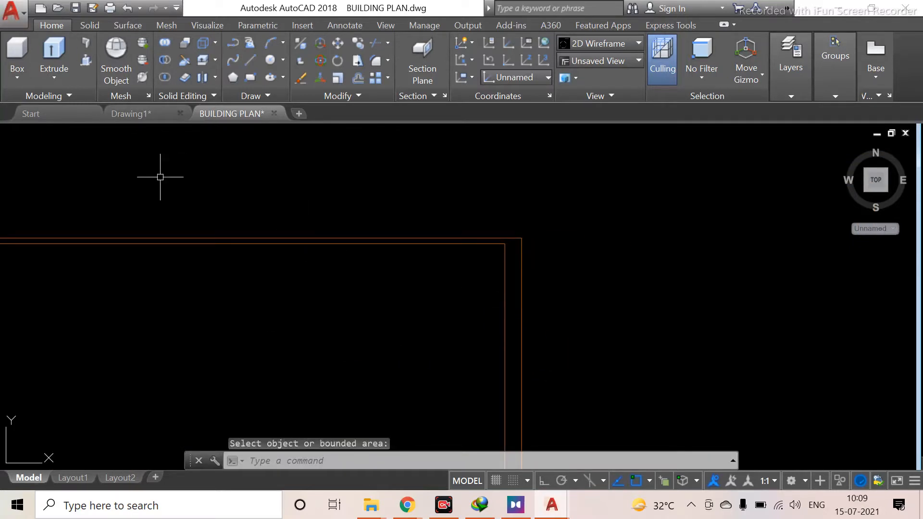
Draw a short horizontal line closing the gap between the outer wall lines at the top-right corner
type("L")
key("Return")
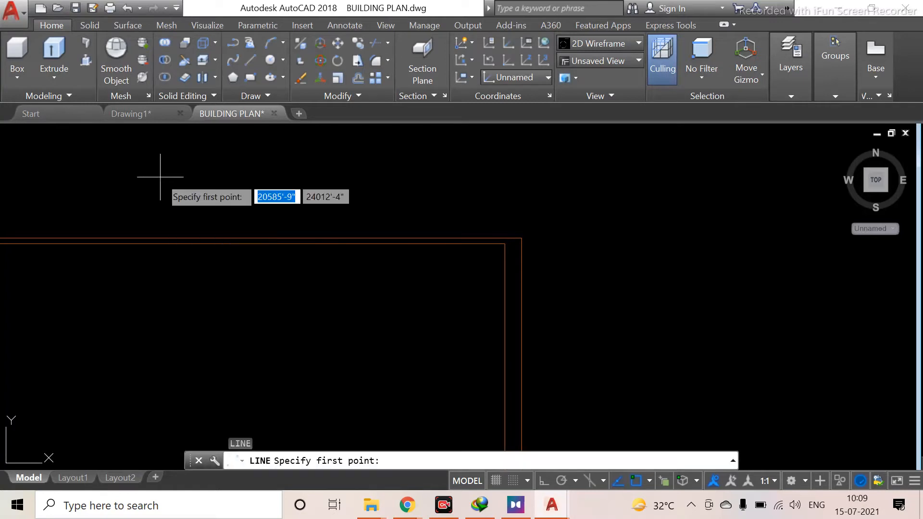
left_click(505, 244)
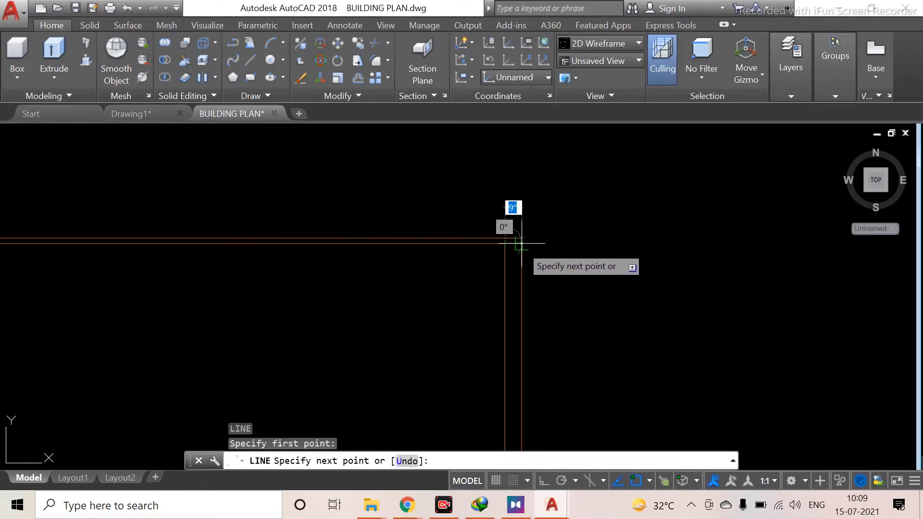
left_click(522, 244)
key("Escape")
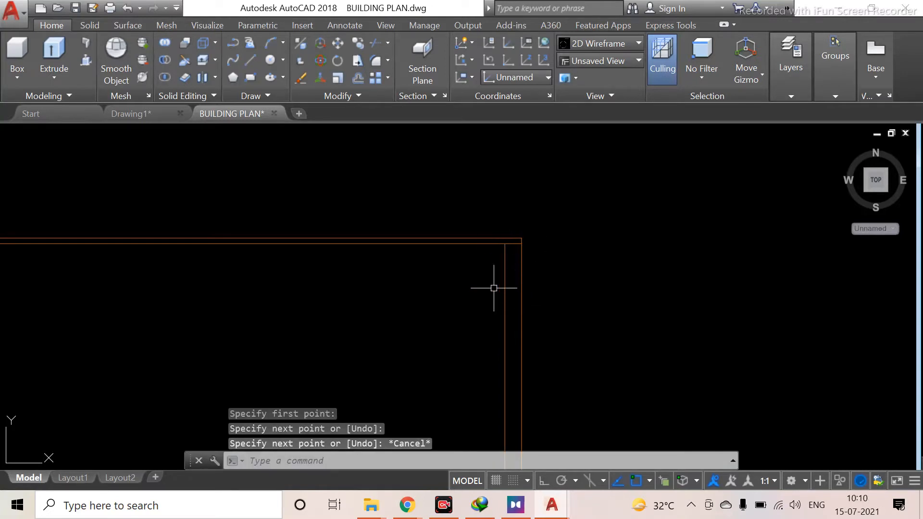
Try to press-pull a bounded area beside the right outer wall of the plan
left_click(87, 61)
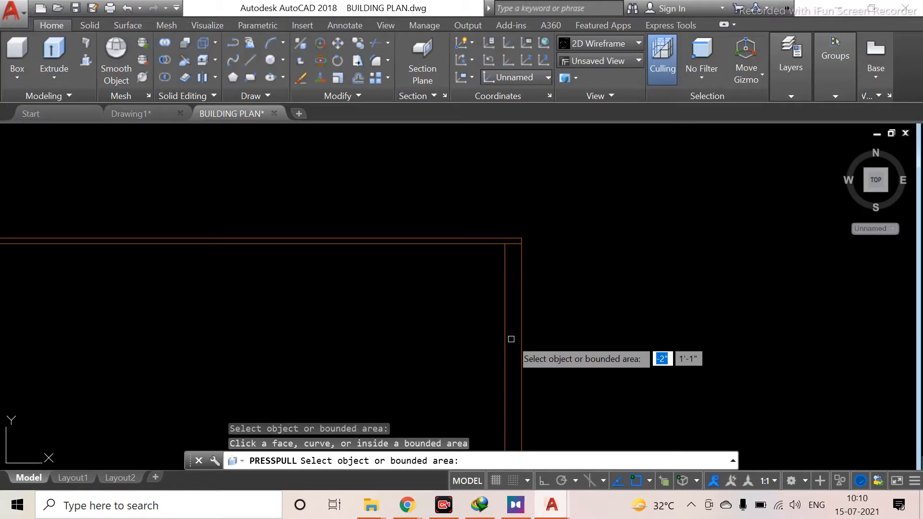
scroll(511, 373, "down", 4)
middle_click_drag(511, 373, 505, 322)
scroll(500, 392, "up", 8)
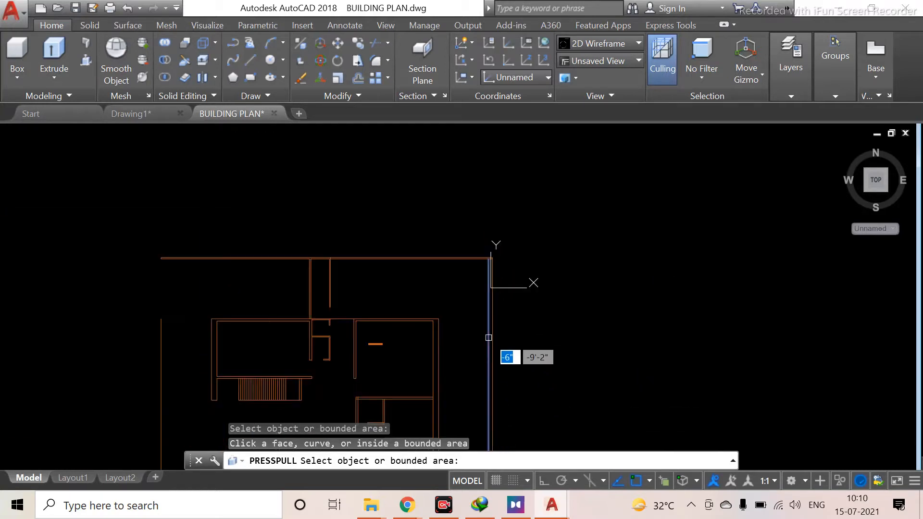
scroll(487, 345, "up", 3)
scroll(324, 318, "down", 1)
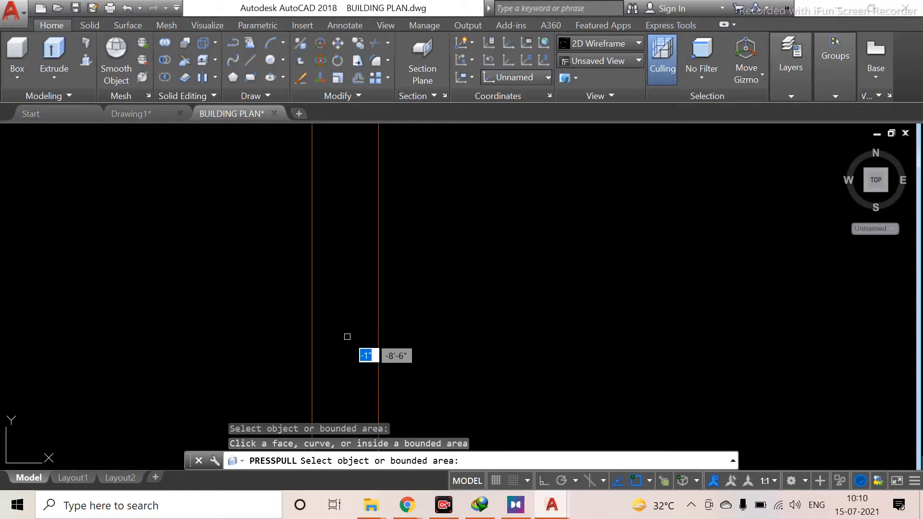
left_click(346, 324)
scroll(348, 326, "down", 2)
scroll(348, 325, "down", 5)
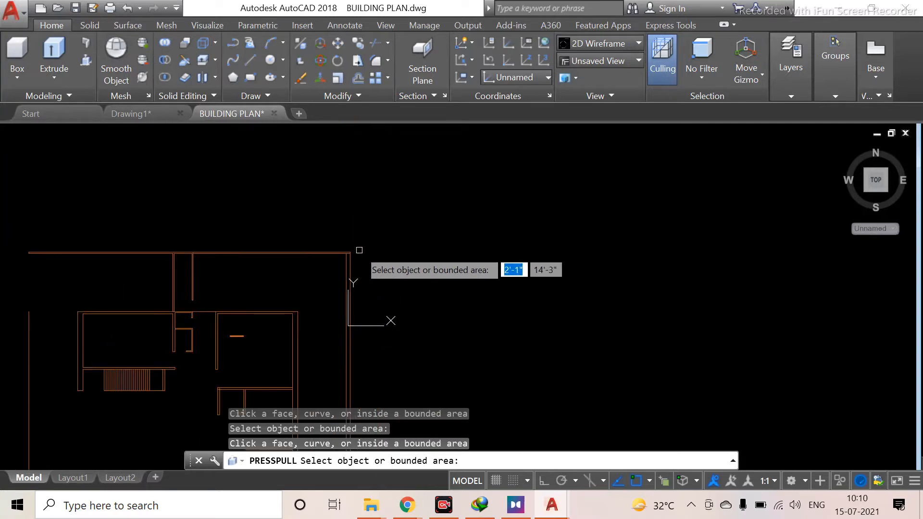
scroll(366, 312, "down", 3)
scroll(380, 315, "up", 6)
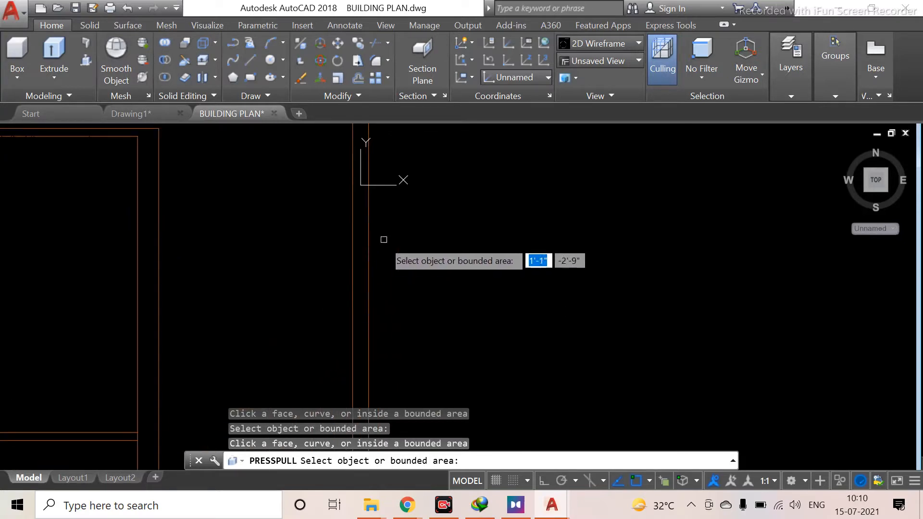
key("Return")
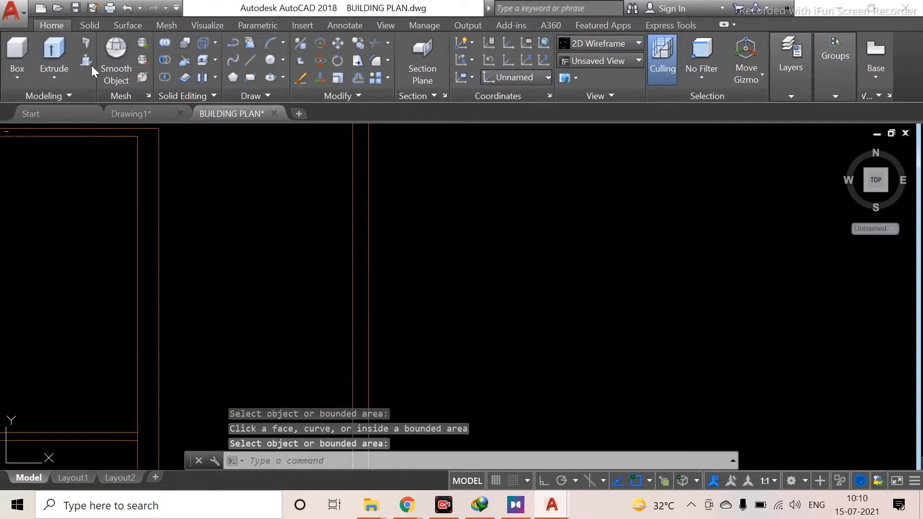
Try again to press-pull inside the right outer wall lines, cancelling the command
left_click(85, 61)
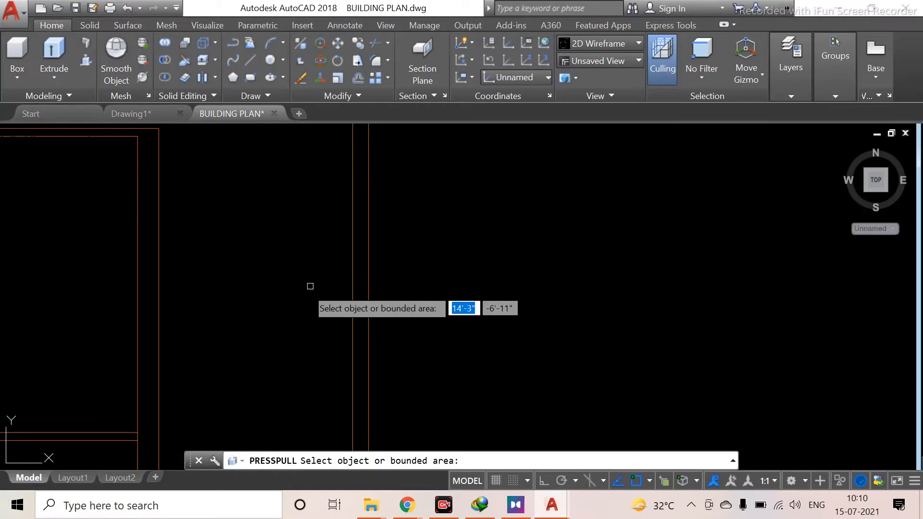
left_click(357, 300)
key("Escape")
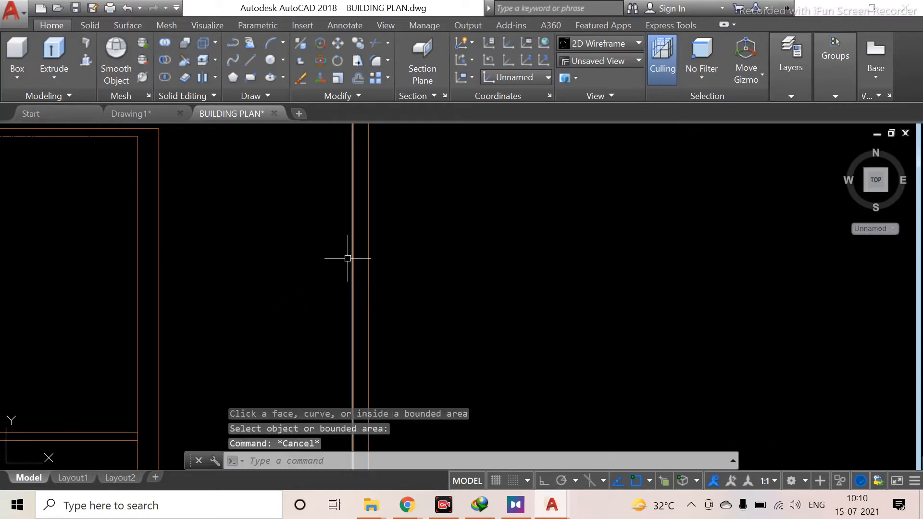
scroll(255, 277, "down", 3)
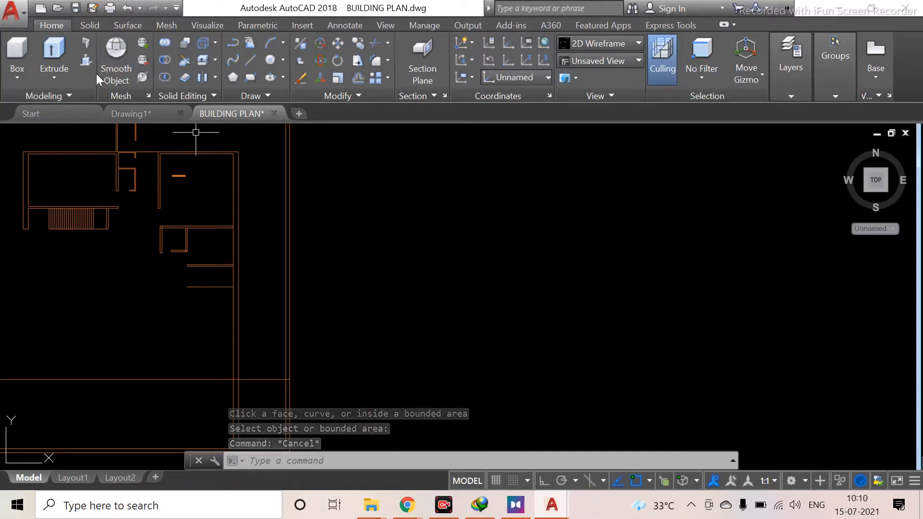
left_click(164, 77)
scroll(283, 241, "up", 5)
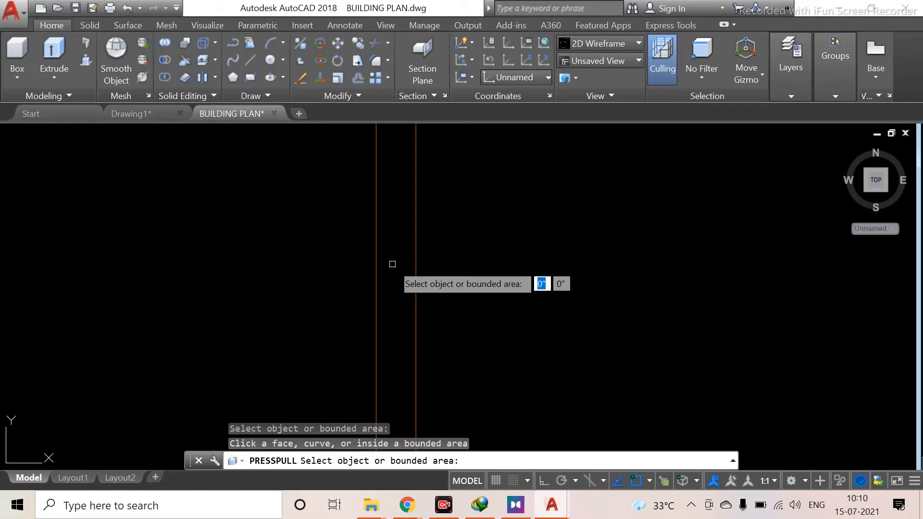
scroll(393, 264, "down", 3)
key("Escape")
Inspect the right outer wall's parallel lines and their ends along the plan
scroll(392, 264, "down", 10)
middle_click_drag(387, 264, 390, 299)
scroll(343, 220, "up", 8)
scroll(410, 266, "down", 3)
middle_click_drag(764, 164, 656, 228)
scroll(511, 340, "down", 3)
scroll(383, 140, "up", 5)
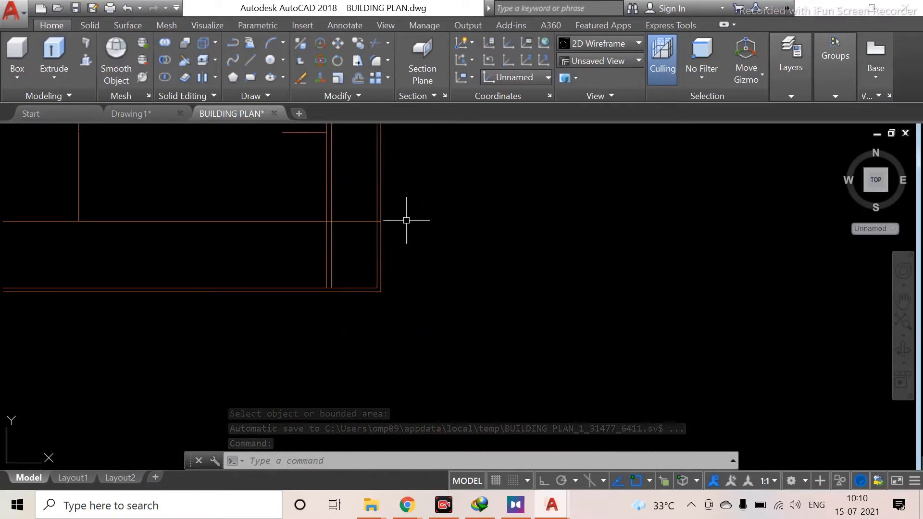
scroll(398, 227, "up", 2)
middle_click_drag(252, 255, 300, 385)
scroll(337, 318, "down", 2)
middle_click_drag(334, 312, 379, 459)
scroll(382, 355, "down", 4)
middle_click_drag(395, 163, 392, 350)
scroll(324, 321, "down", 2)
scroll(319, 314, "up", 4)
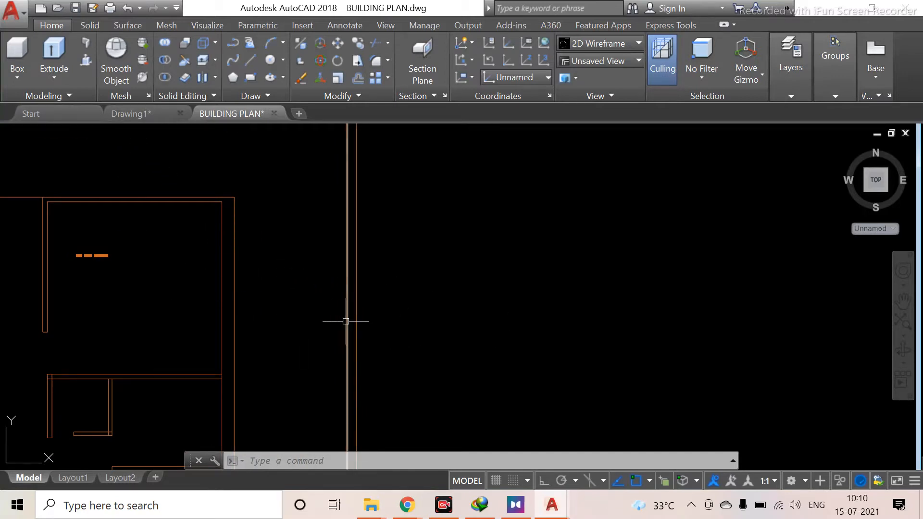
scroll(381, 305, "down", 2)
middle_click_drag(384, 317, 402, 378)
scroll(402, 371, "down", 2)
scroll(382, 269, "up", 4)
middle_click_drag(384, 276, 404, 363)
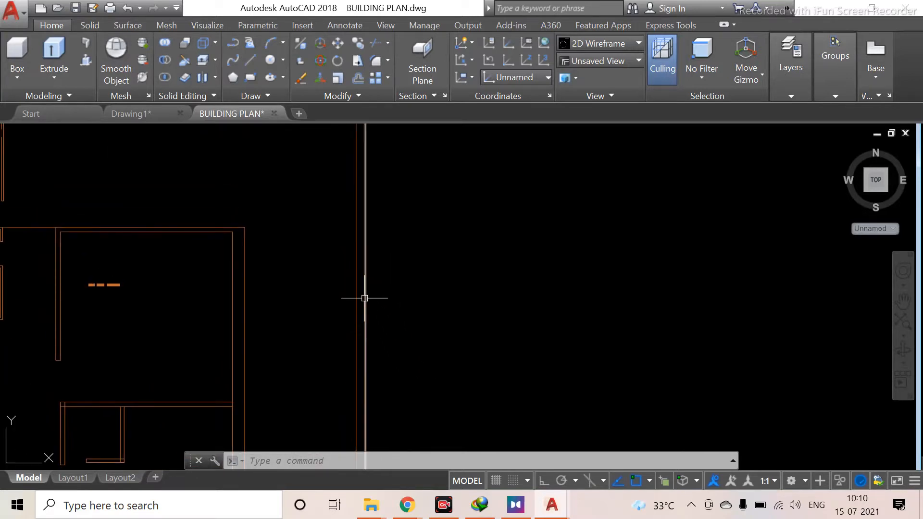
middle_click_drag(365, 315, 377, 394)
middle_click_drag(410, 264, 356, 198)
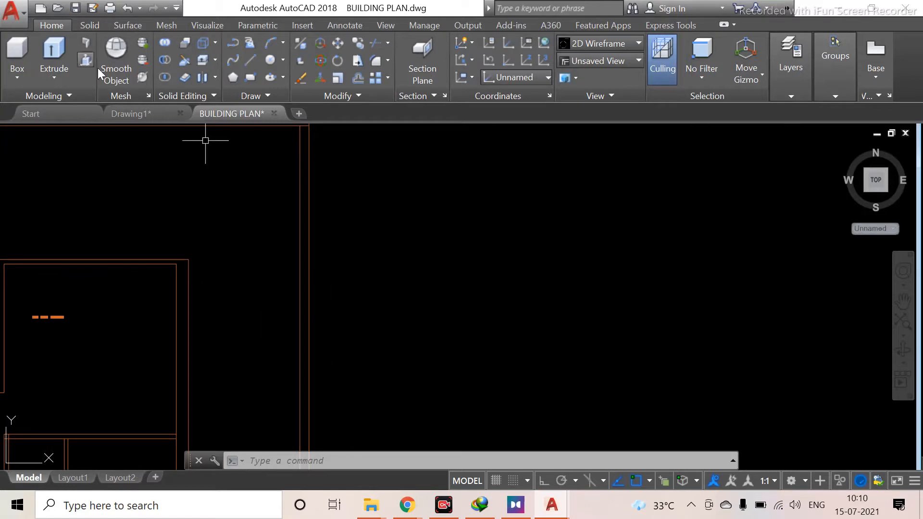
Try to press-pull the right outer wall by picking its line and the space beside it
left_click(89, 59)
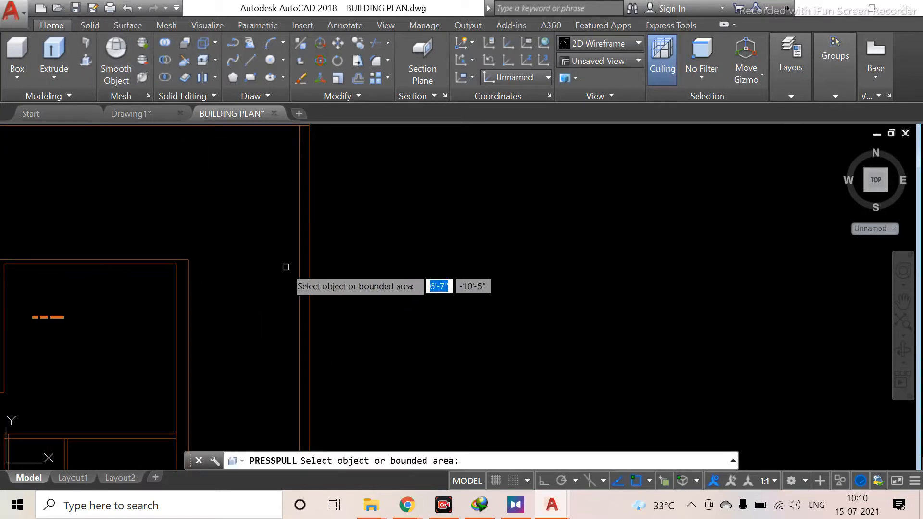
scroll(303, 294, "up", 4)
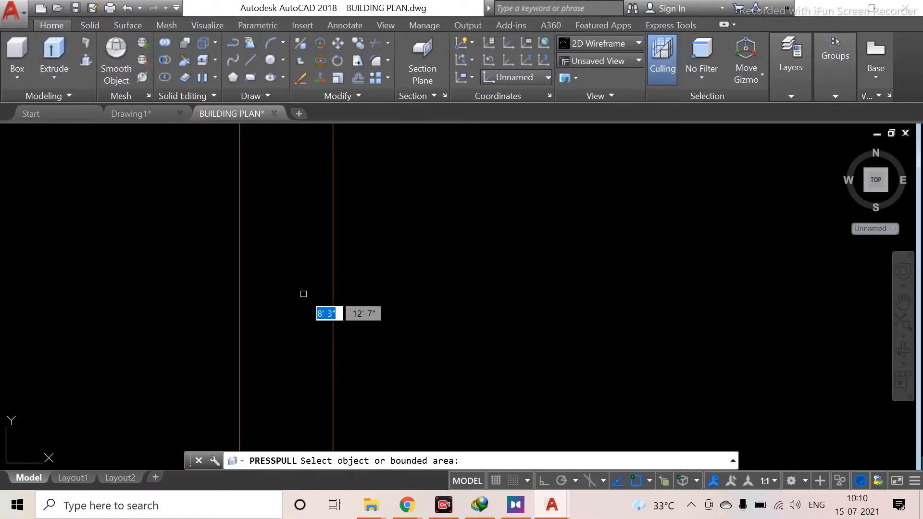
left_click(333, 311)
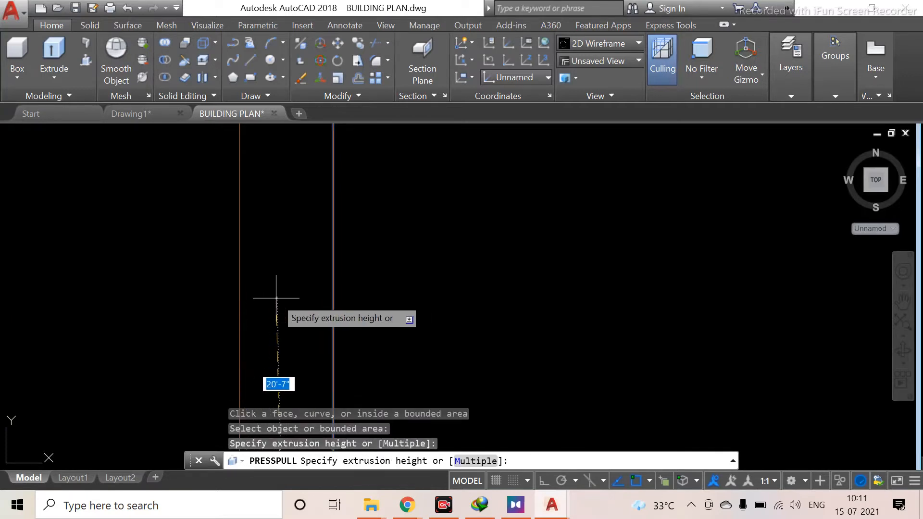
key("Escape")
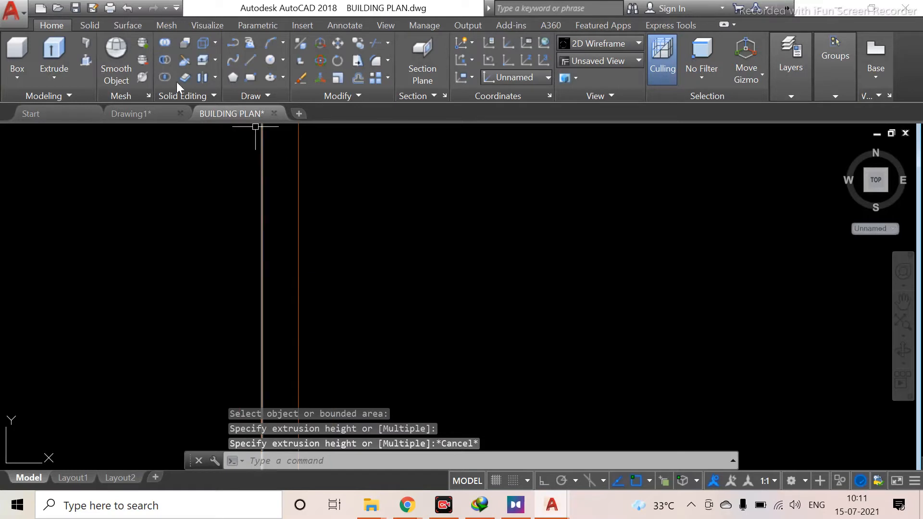
left_click(83, 61)
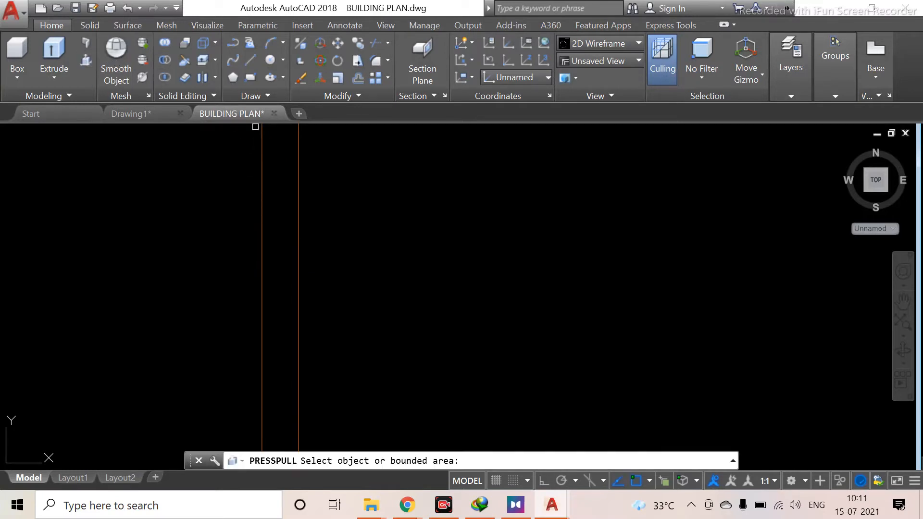
left_click(278, 286)
scroll(278, 286, "down", 5)
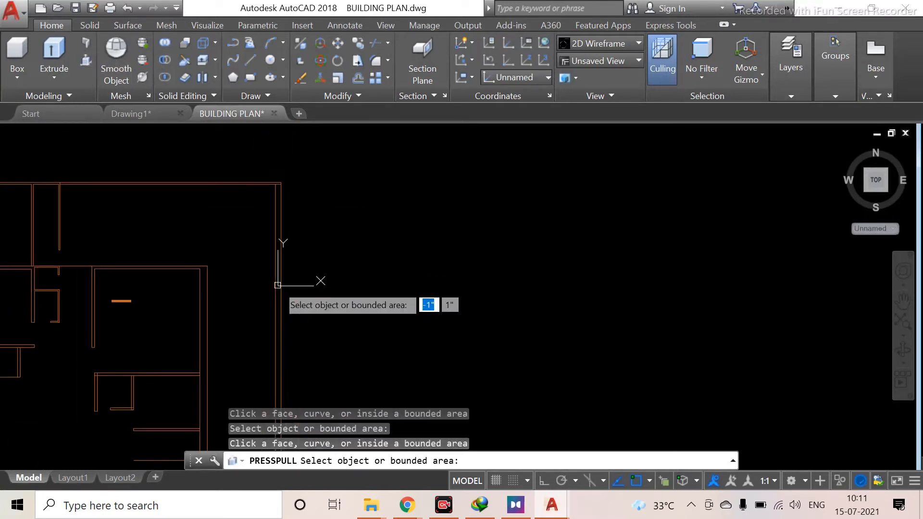
key("Return")
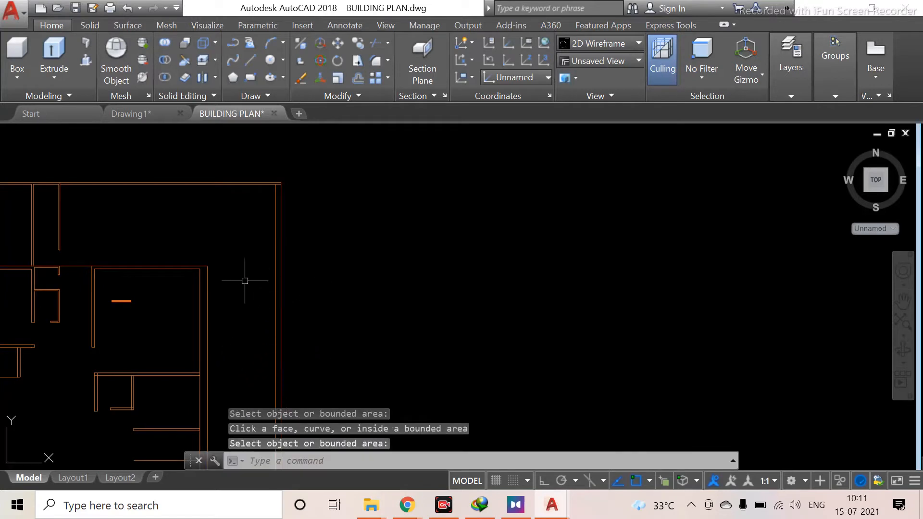
Press-pull the bounded strip between the top outer wall lines into an extrusion
scroll(231, 299, "up", 5)
scroll(329, 259, "down", 2)
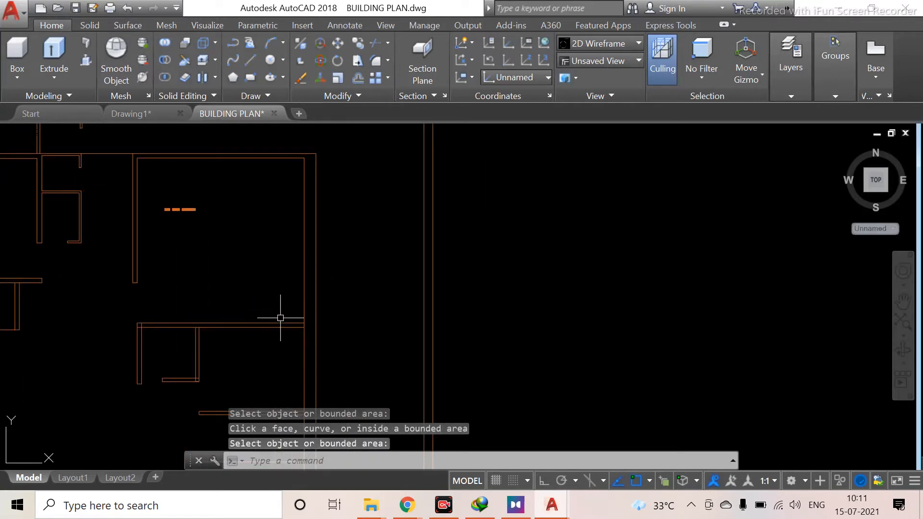
scroll(231, 327, "up", 5)
middle_click_drag(369, 306, 578, 280)
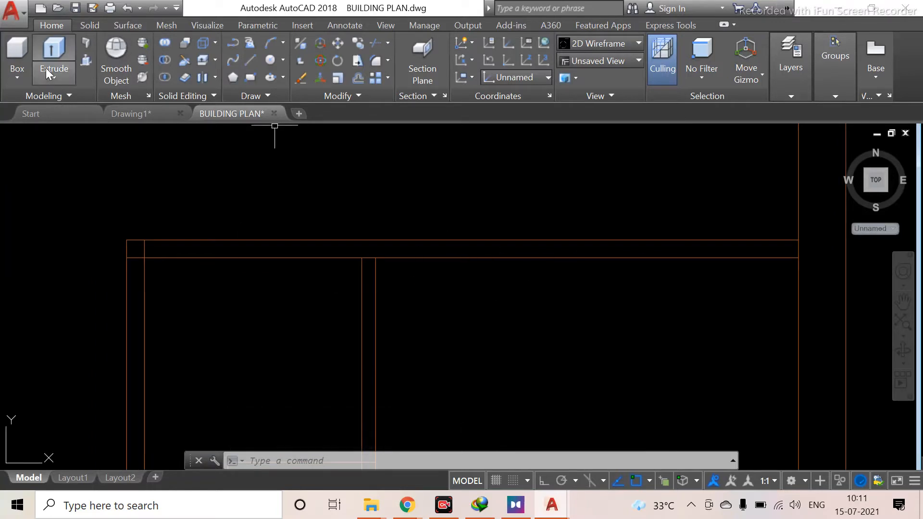
left_click(87, 58)
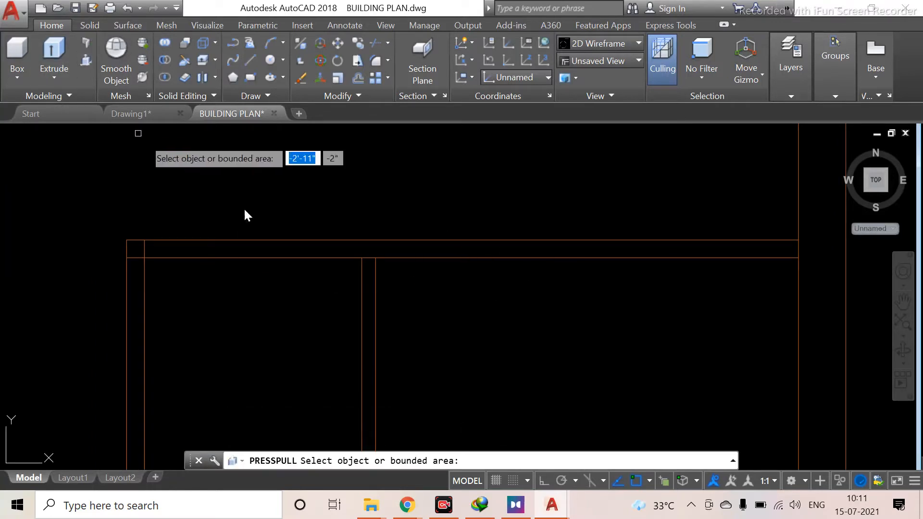
left_click(383, 249)
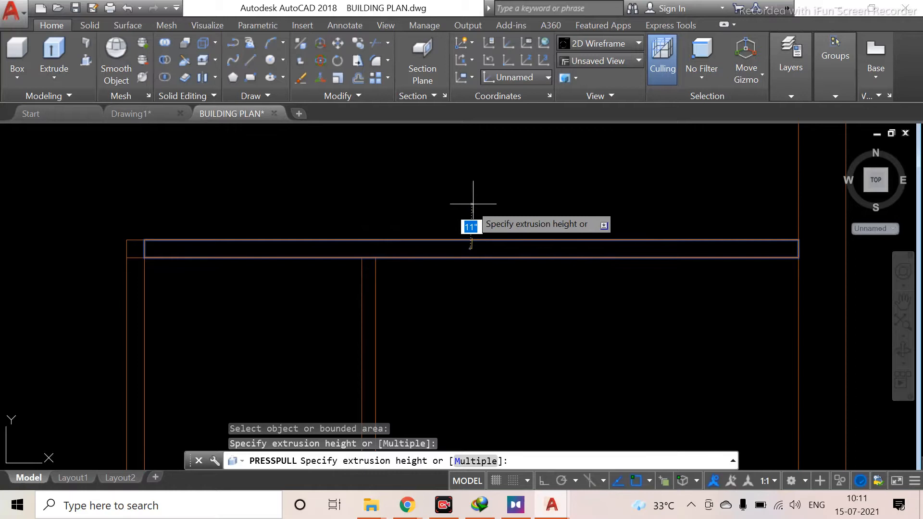
key("Escape")
middle_click_drag(787, 215, 582, 205)
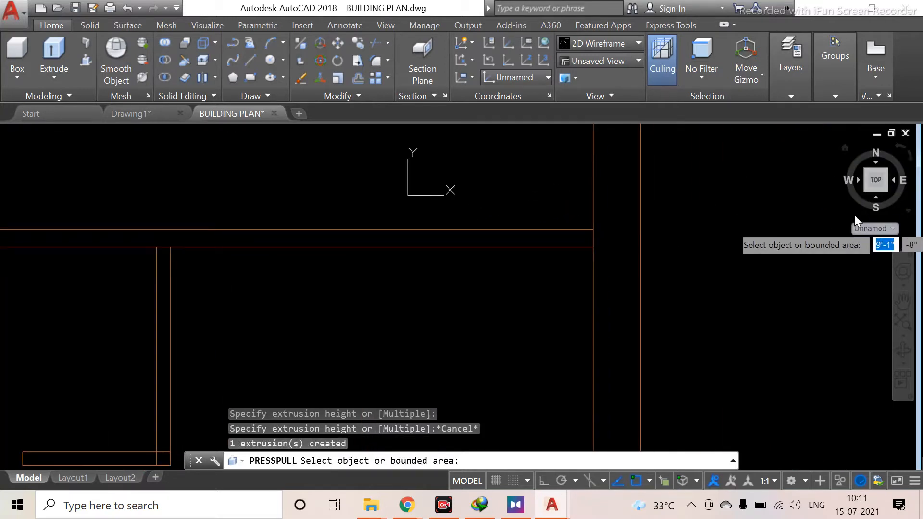
left_click(866, 188)
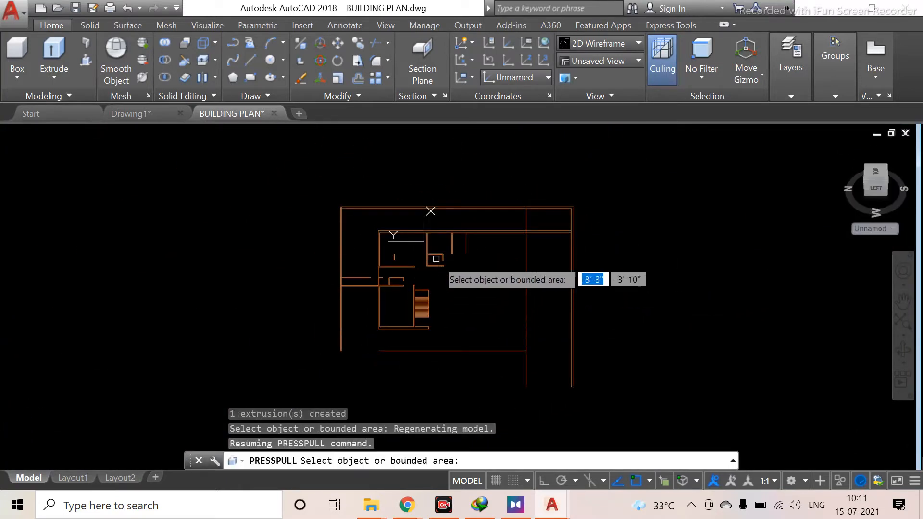
key("Return")
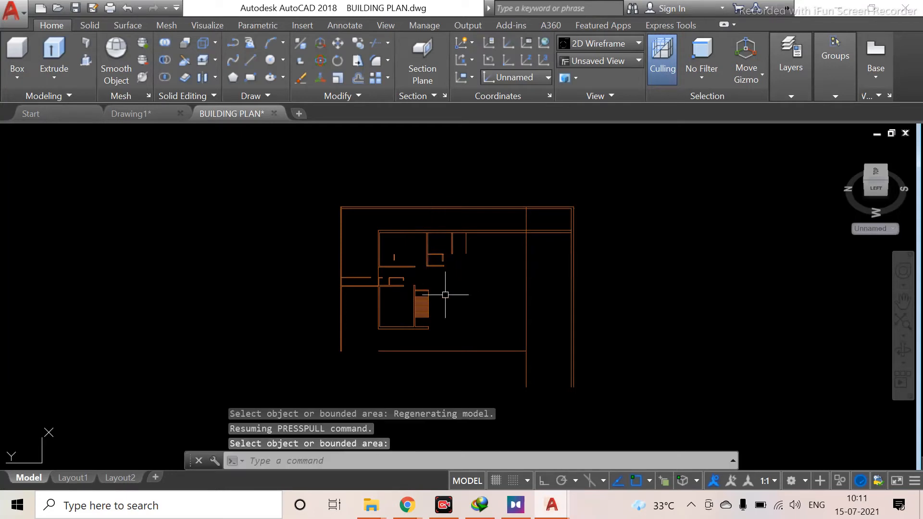
Examine the plan's outer and inner walls from the left view after the extrusion
scroll(464, 274, "up", 5)
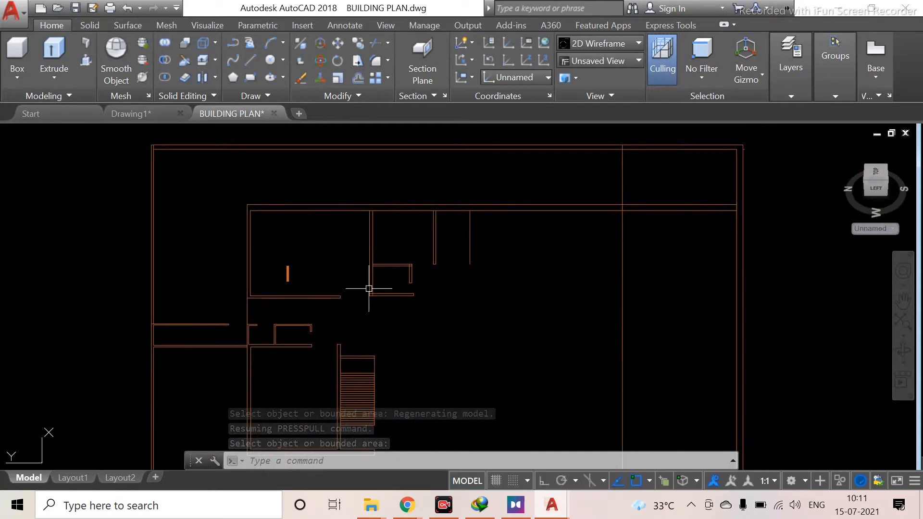
scroll(372, 288, "up", 4)
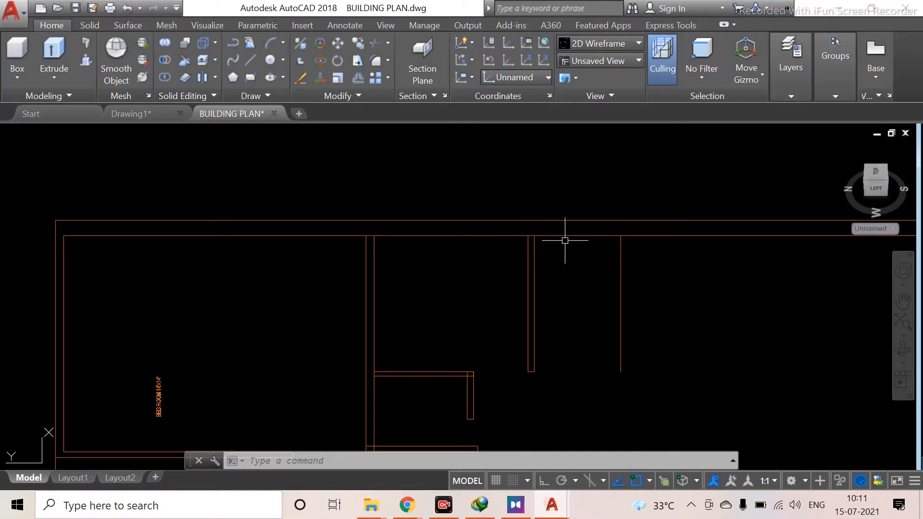
middle_click_drag(670, 293, 477, 329)
scroll(213, 297, "down", 2)
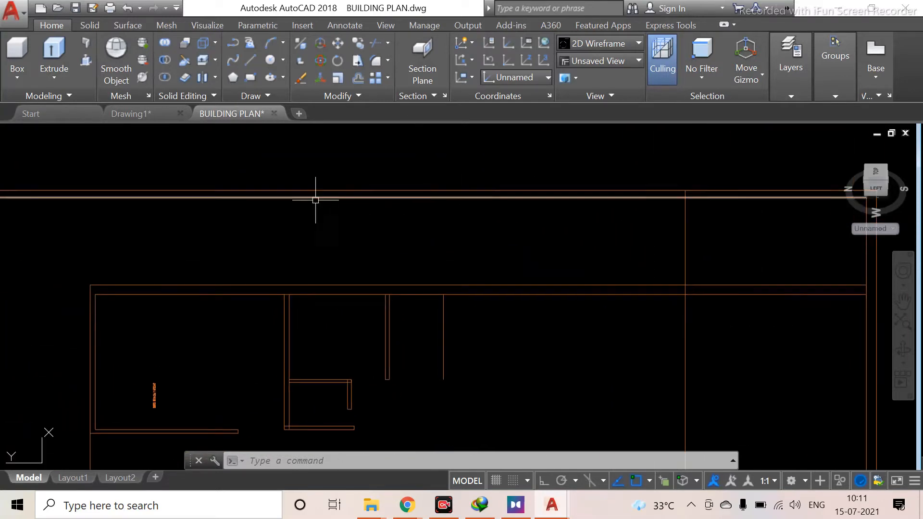
left_click(901, 33)
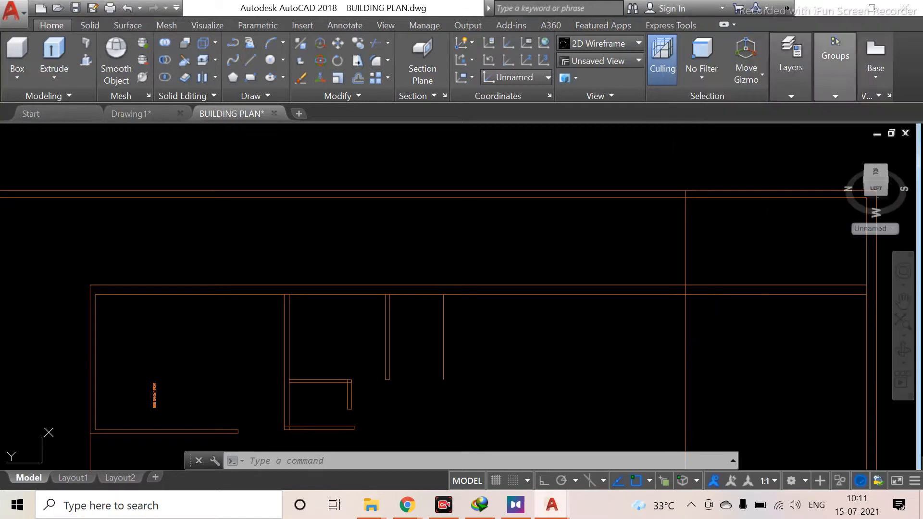
scroll(289, 380, "up", 3)
scroll(381, 261, "up", 3)
mouse_move(443, 213)
middle_mouse_down()
mouse_move(382, 268)
mouse_move(385, 309)
middle_mouse_up()
scroll(385, 261, "down", 2)
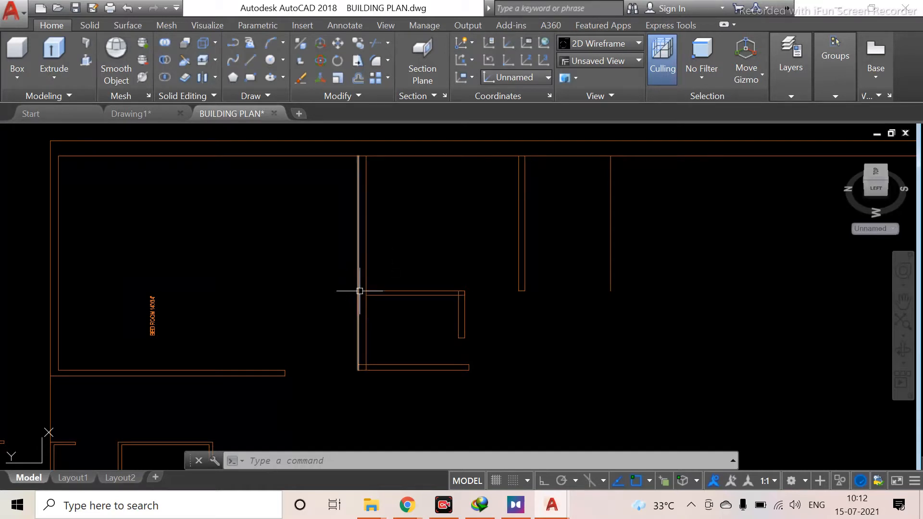
scroll(378, 365, "up", 4)
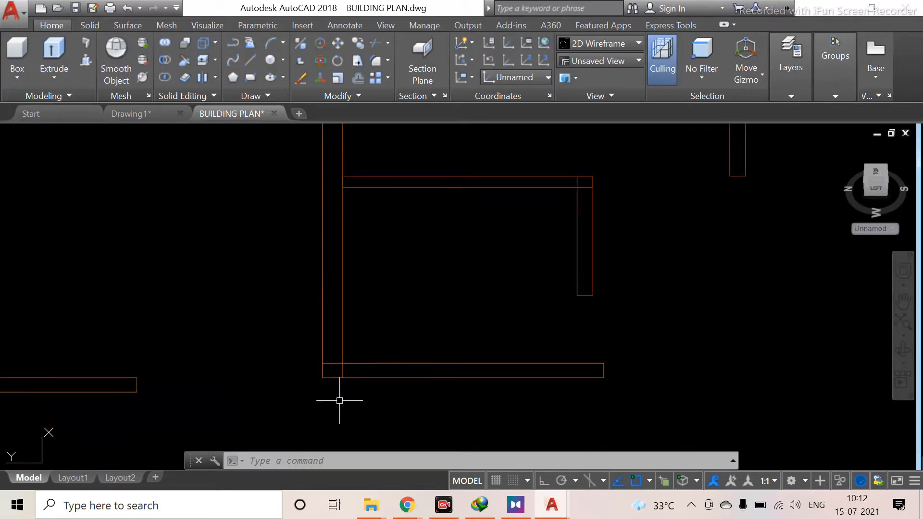
scroll(337, 402, "up", 4)
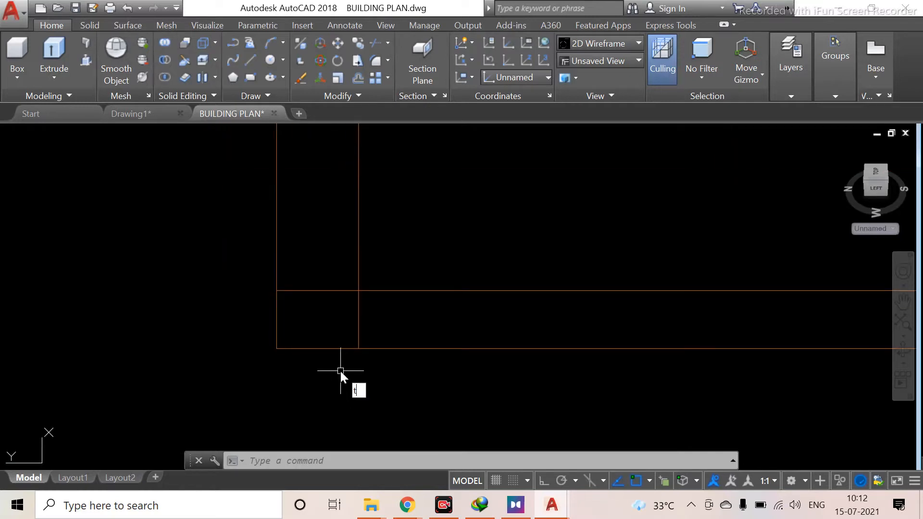
Try to trim the short wall line segment at the lower-left corner of the outer wall
type("r")
key("Return")
key("Return")
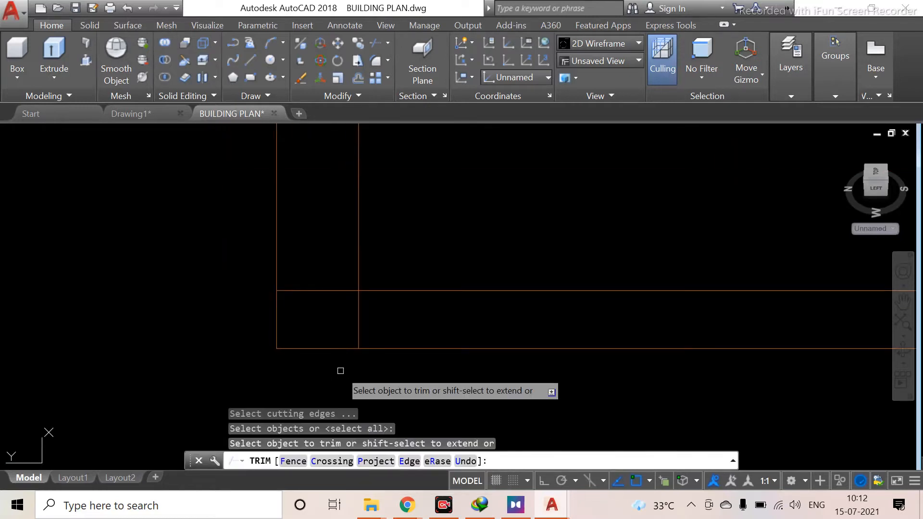
left_click(319, 289)
key("Escape")
Start Press Pull and try to pick the area beside the left interior wall in the plan
scroll(330, 299, "down", 3)
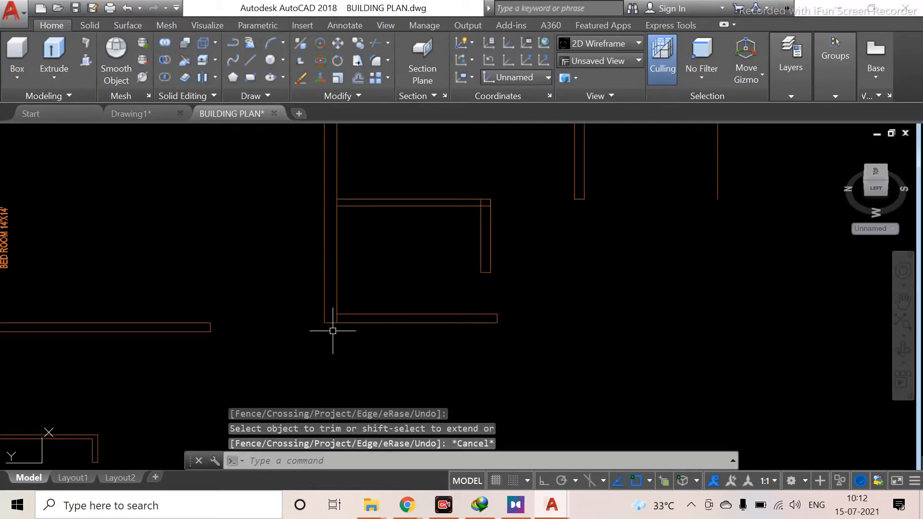
scroll(334, 365, "down", 1)
scroll(342, 320, "down", 2)
middle_click_drag(344, 333, 325, 296)
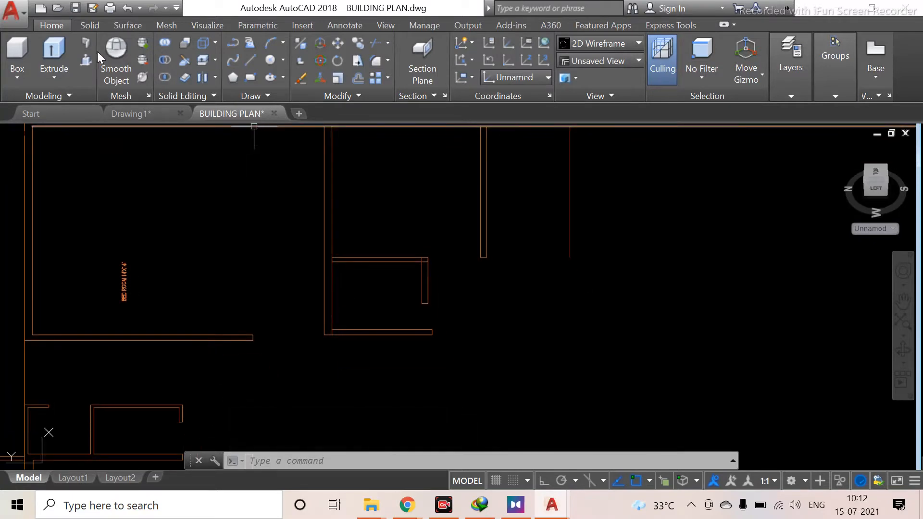
left_click(86, 59)
scroll(324, 300, "up", 2)
scroll(324, 300, "up", 4)
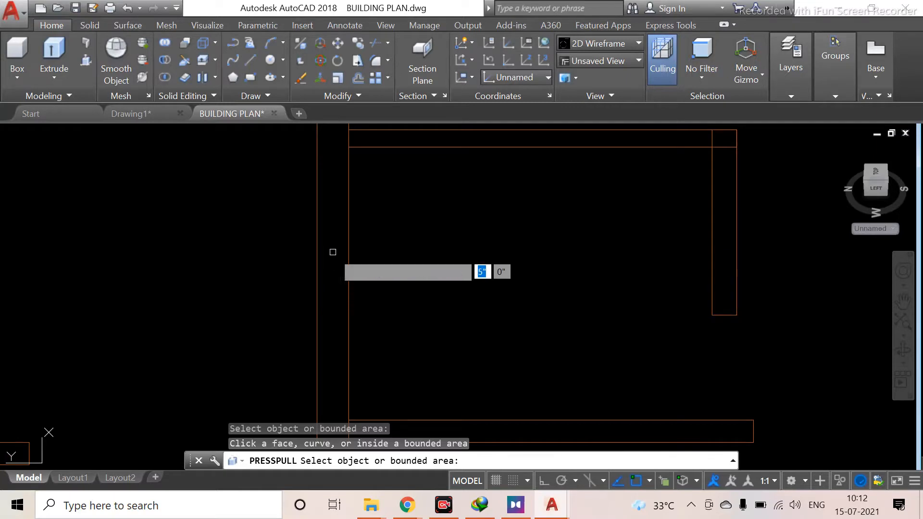
scroll(336, 217, "down", 2)
scroll(339, 211, "down", 2)
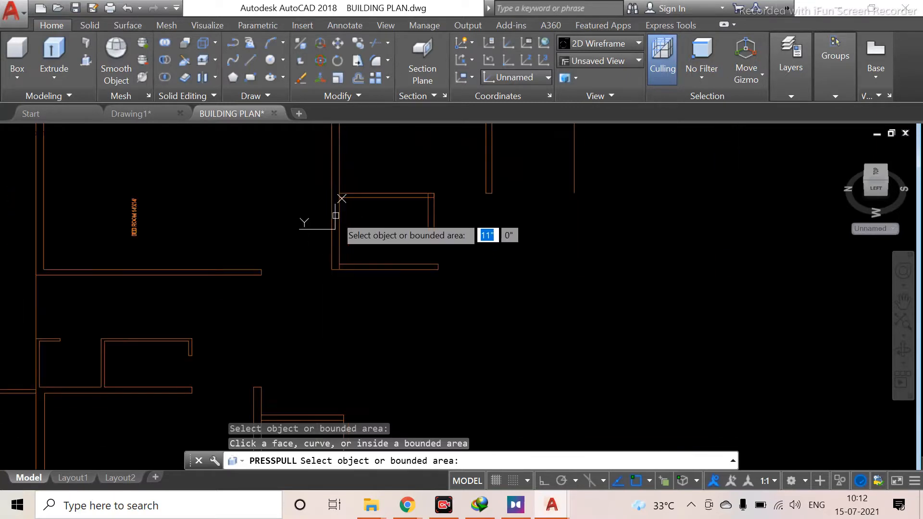
scroll(339, 185, "down", 1)
scroll(336, 180, "up", 5)
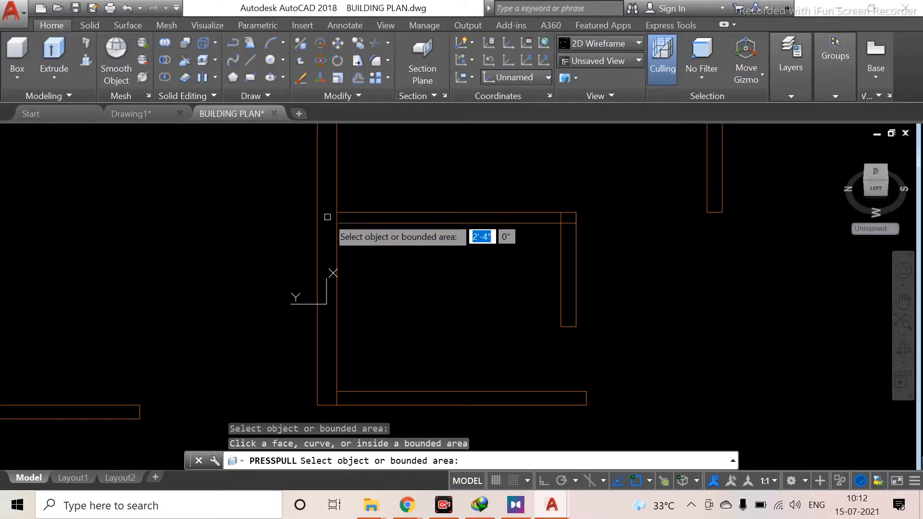
scroll(328, 216, "down", 2)
mouse_move(328, 216)
middle_mouse_down()
mouse_move(348, 339)
mouse_move(196, 372)
mouse_move(245, 182)
middle_mouse_up()
scroll(197, 365, "down", 4)
scroll(197, 311, "up", 6)
middle_click_drag(256, 293, 277, 183)
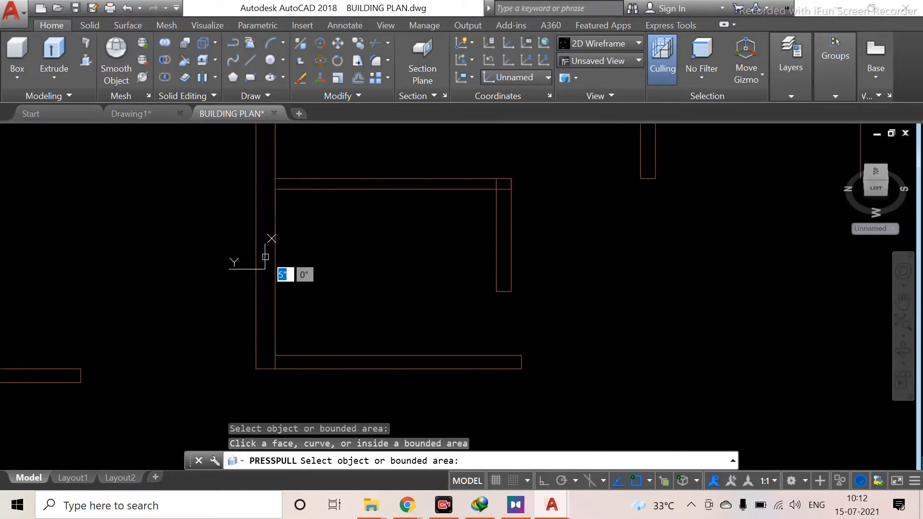
left_click(266, 318)
Try to press-pull the vertical interior wall line, cancelling at the extrusion height prompt
scroll(272, 289, "down", 2)
middle_click_drag(272, 292, 260, 434)
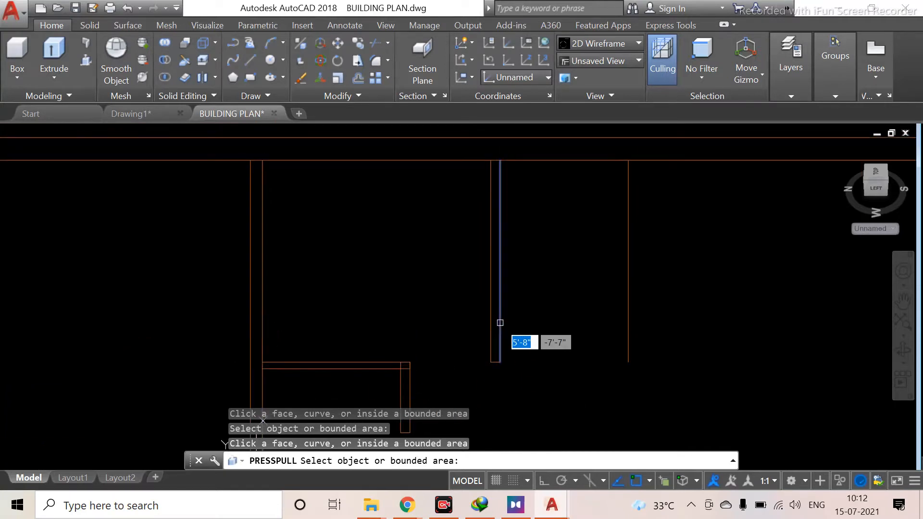
scroll(495, 326, "up", 6)
left_click(493, 321)
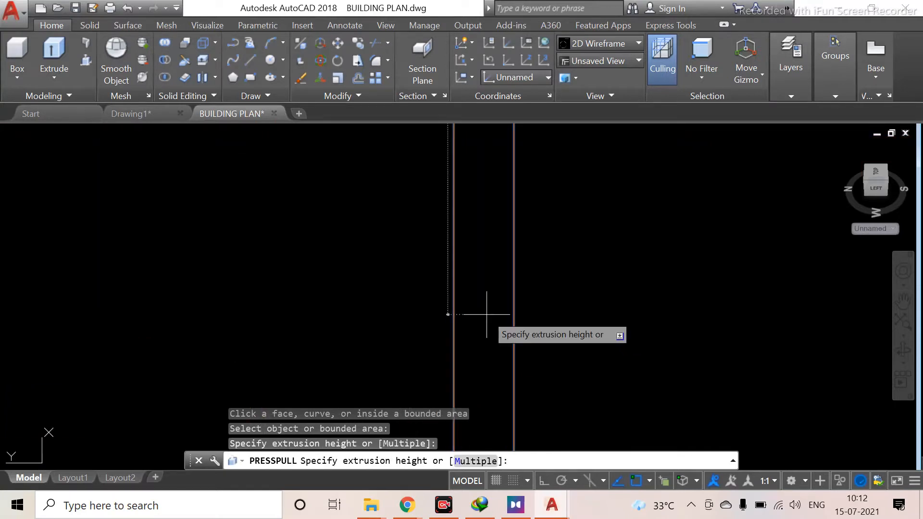
scroll(480, 370, "down", 6)
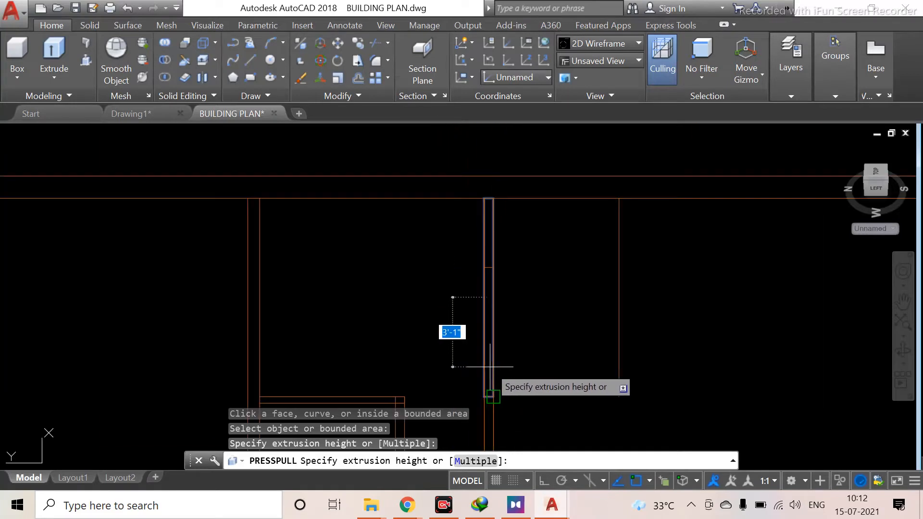
scroll(583, 340, "down", 2)
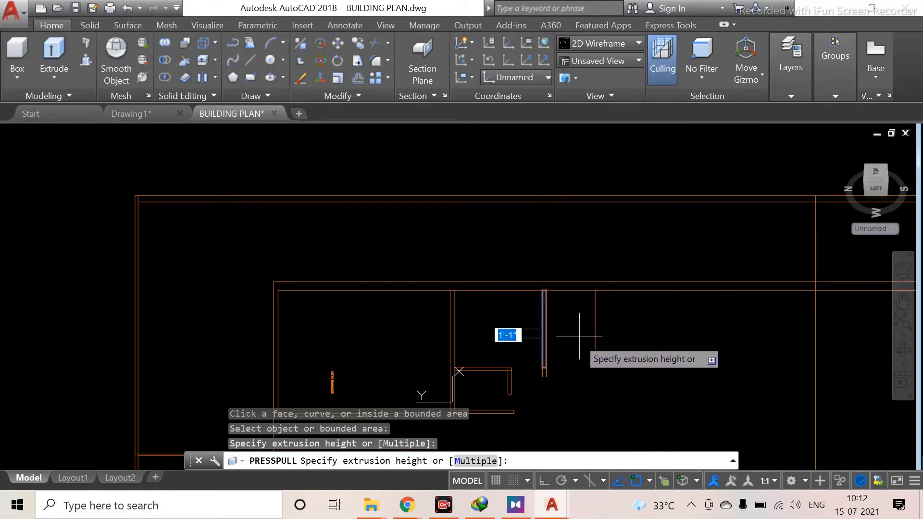
key("Escape")
Orbit into a 3D view and try to pick the outer wall strips for press-pull, then exit the command
scroll(566, 332, "down", 4)
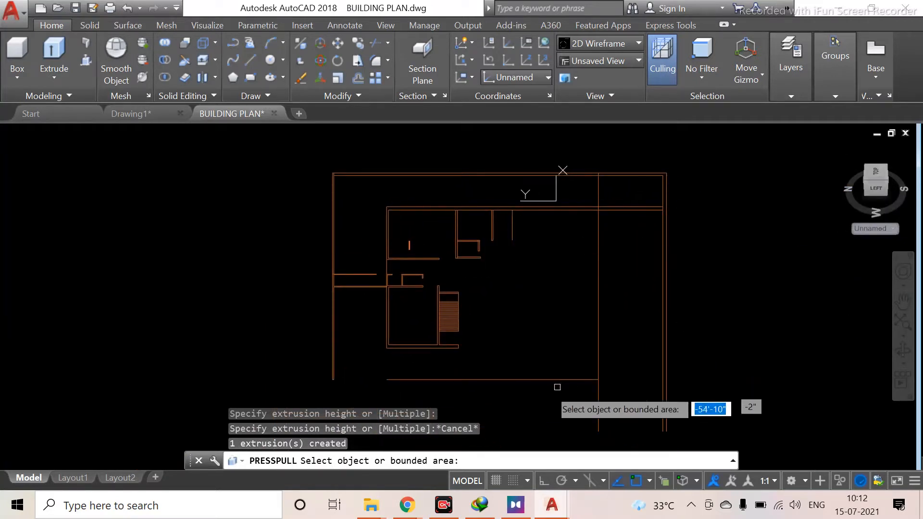
middle_click_drag(500, 364, 535, 319, "shift")
scroll(474, 298, "up", 3)
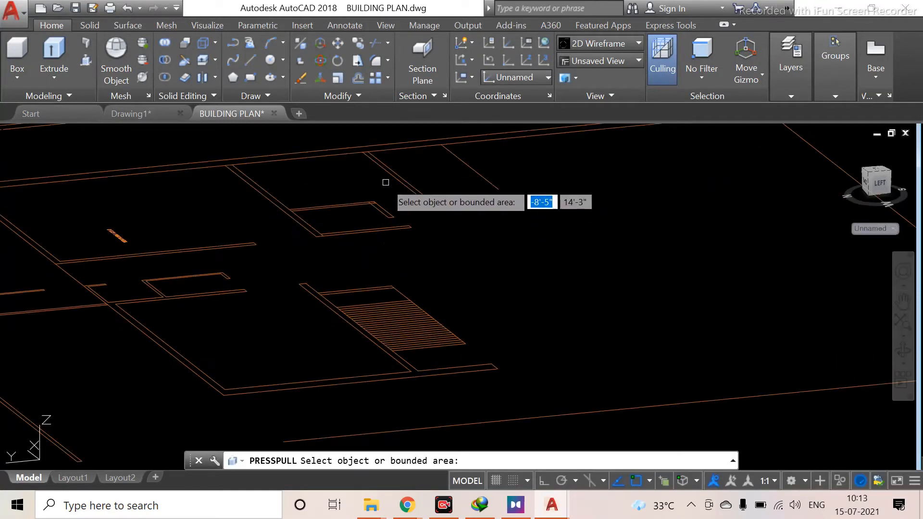
scroll(406, 202, "up", 4)
scroll(378, 308, "up", 3)
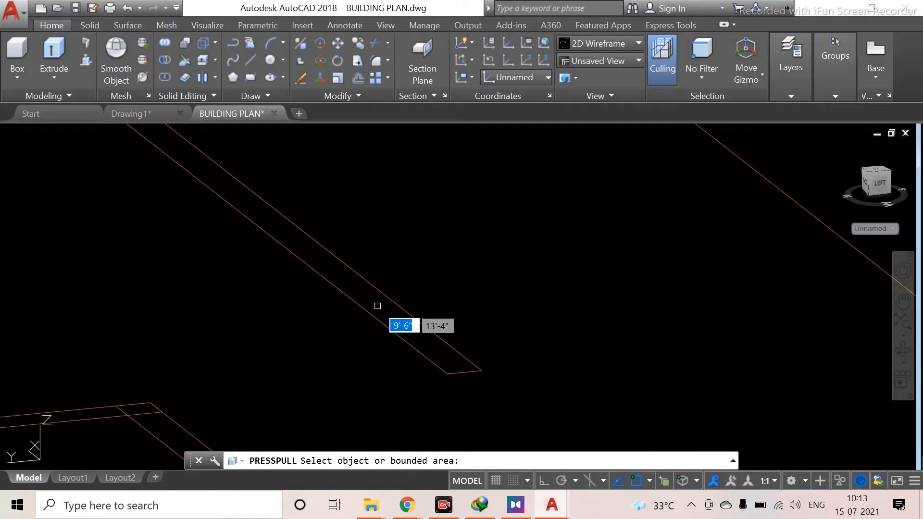
left_click(376, 298)
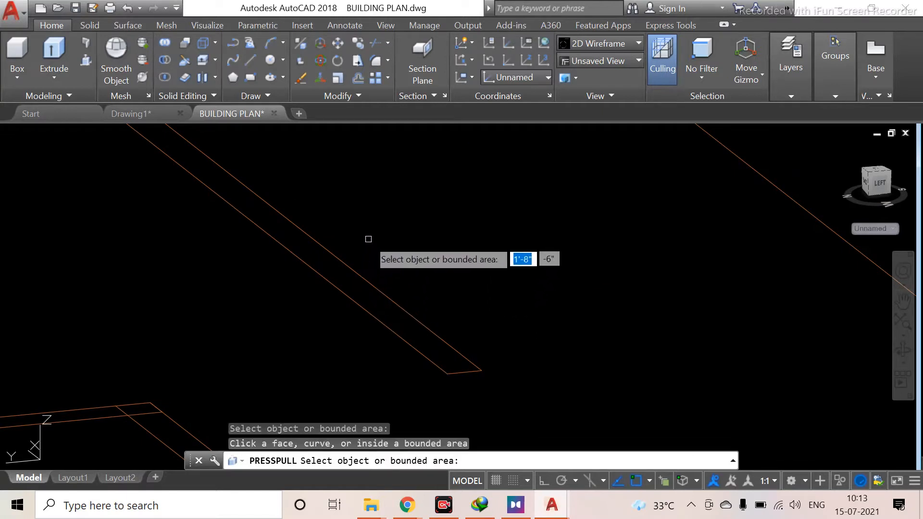
scroll(307, 325, "down", 4)
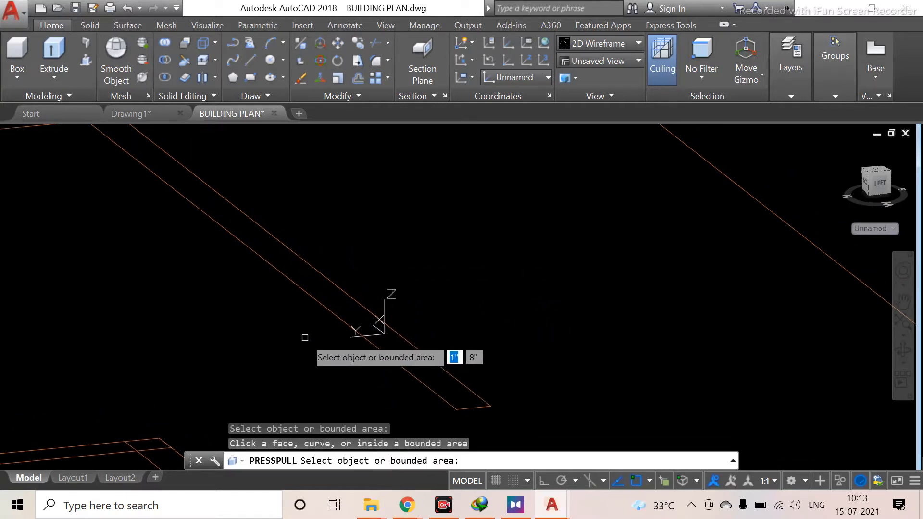
scroll(303, 323, "up", 5)
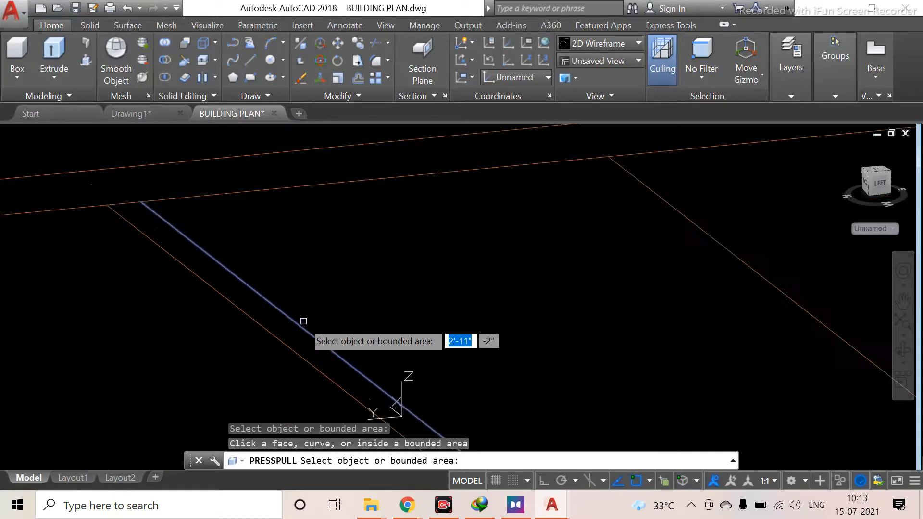
left_click(251, 344)
key("Escape")
key("Escape")
key("Escape")
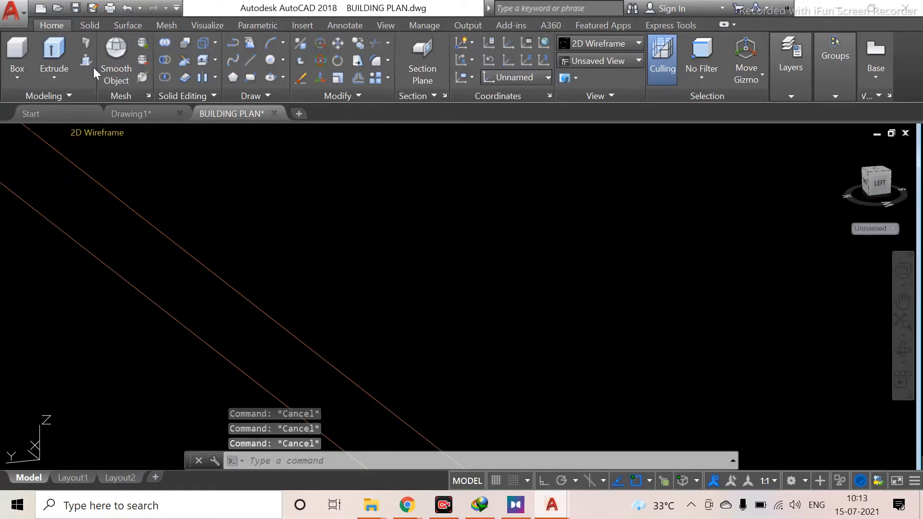
Press-pull the short cross-wall strip upward to a height of 10'
left_click(86, 59)
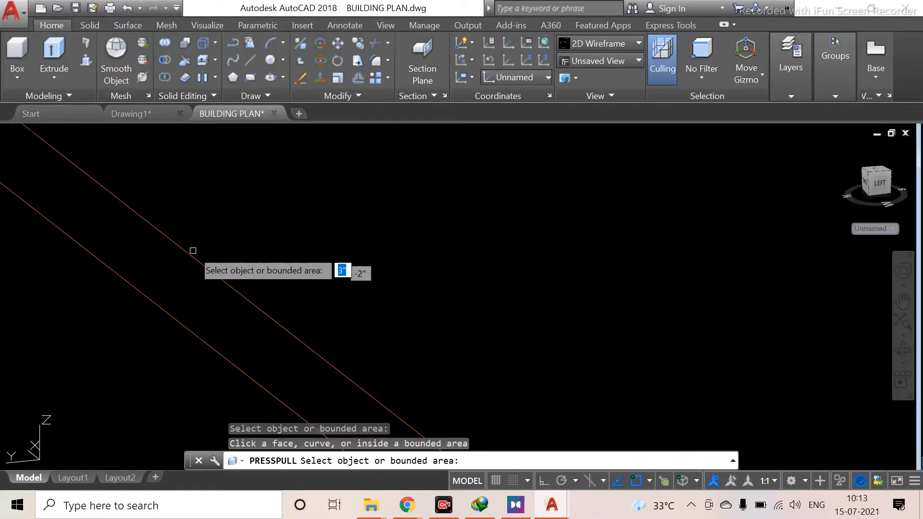
scroll(136, 316, "down", 5)
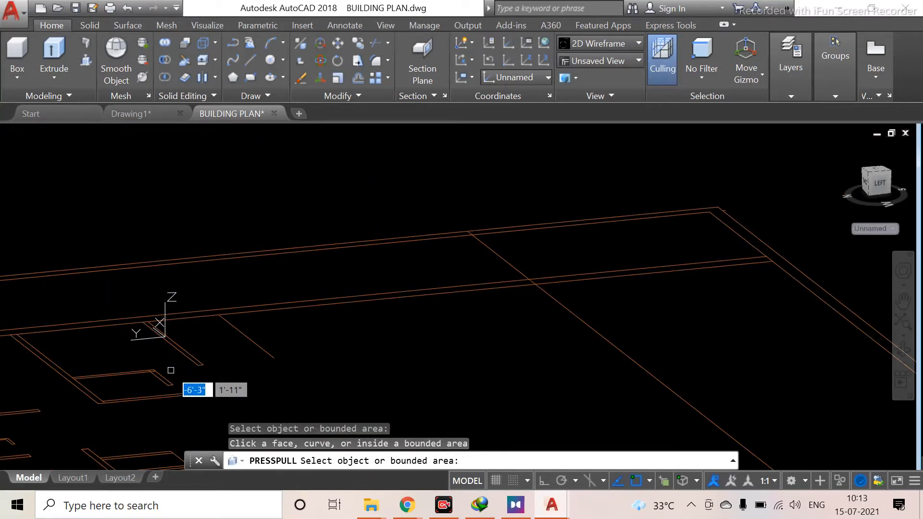
scroll(170, 370, "up", 5)
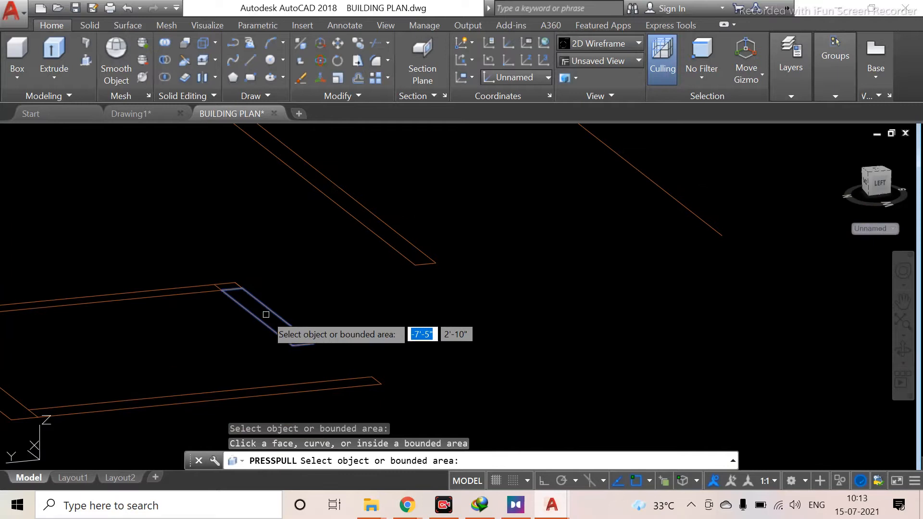
left_click(266, 314)
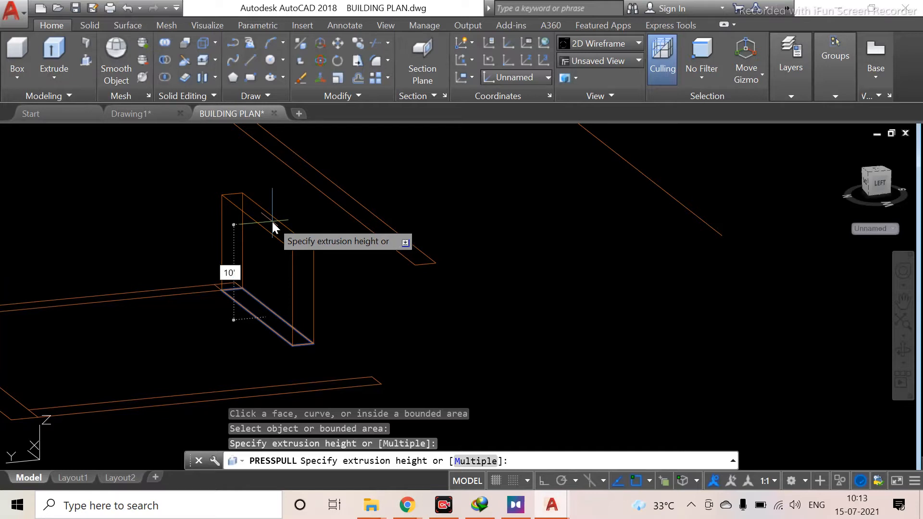
key("Return")
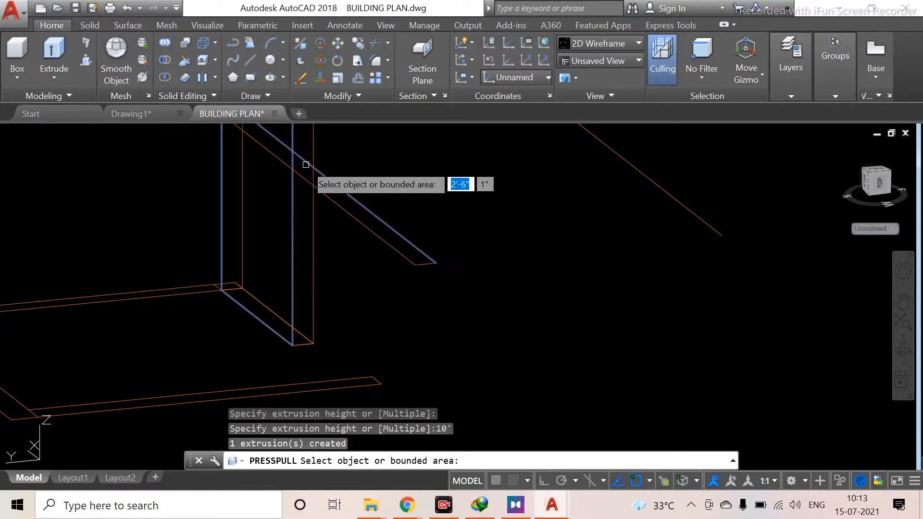
Switch the viewport's visual style to Shades of Gray
key("Return")
middle_click_drag(268, 268, 275, 287, "shift")
scroll(329, 243, "down", 2)
middle_click_drag(342, 302, 368, 448)
middle_click_drag(406, 393, 383, 300)
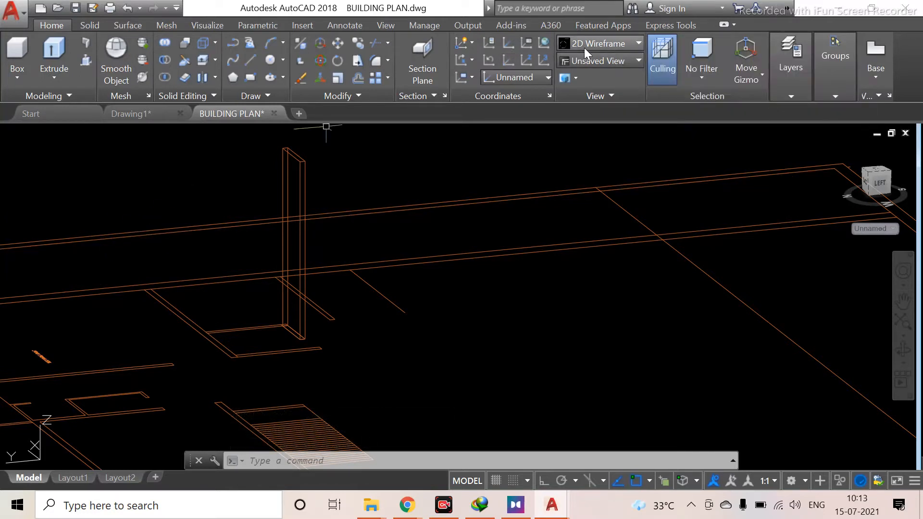
left_click(597, 44)
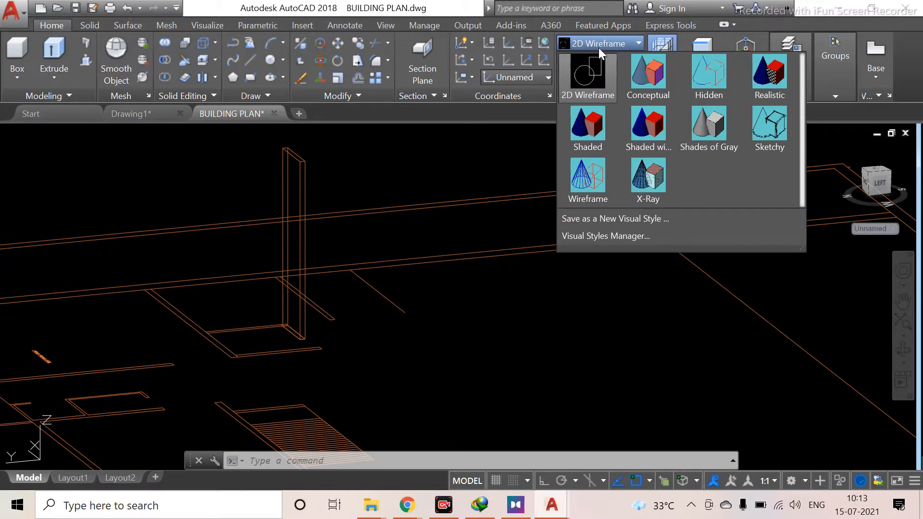
left_click(709, 126)
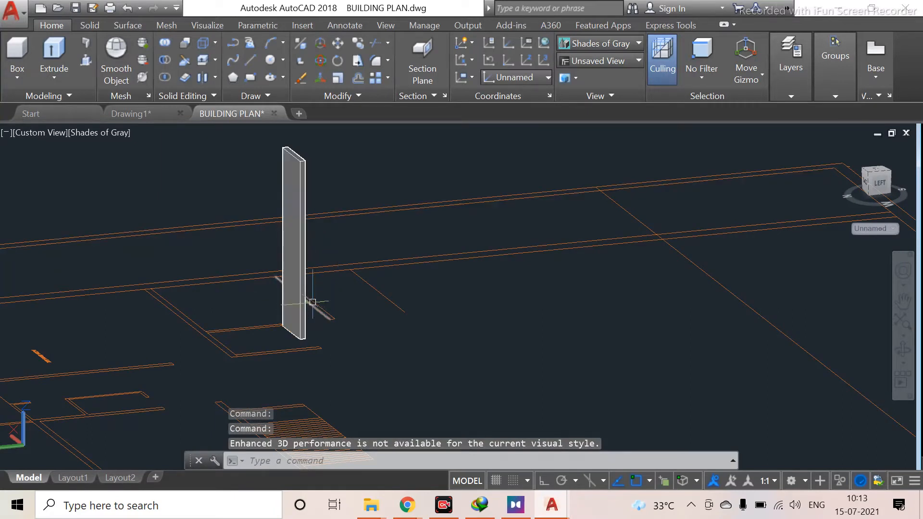
Examine the extruded wall and the remaining flat wall strips in the shaded 3D view
scroll(290, 325, "up", 3)
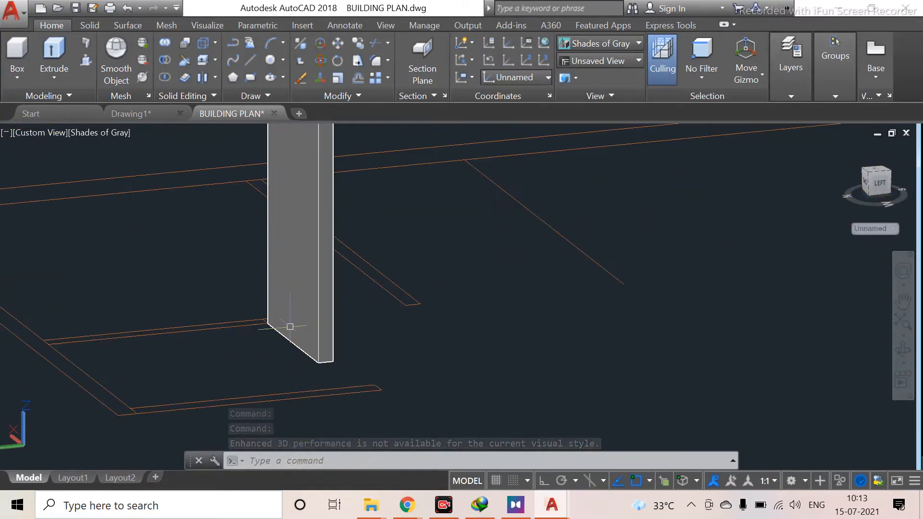
scroll(290, 326, "down", 2)
scroll(289, 326, "down", 2)
scroll(220, 325, "up", 2)
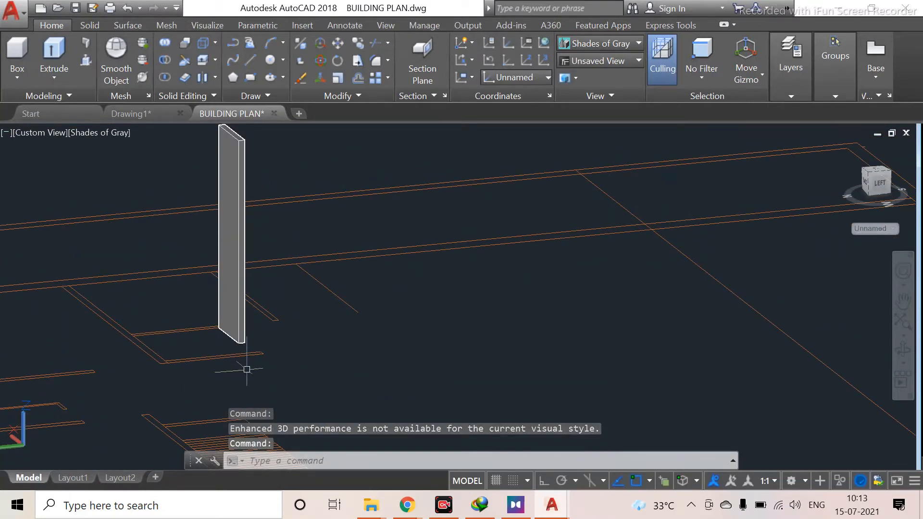
scroll(214, 360, "up", 3)
scroll(181, 359, "up", 2)
middle_click_drag(207, 406, 416, 292)
scroll(270, 292, "up", 2)
middle_click_drag(270, 293, 281, 332)
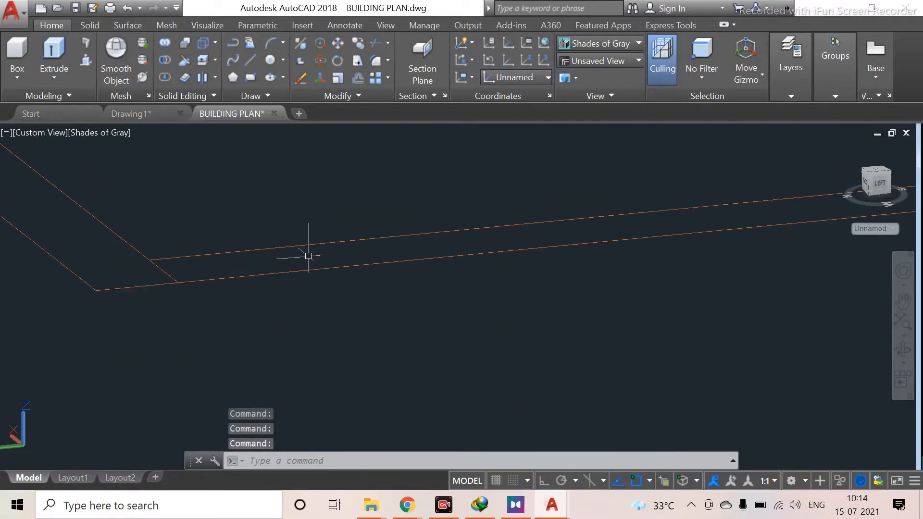
middle_click_drag(354, 264, 305, 256)
scroll(145, 293, "down", 3)
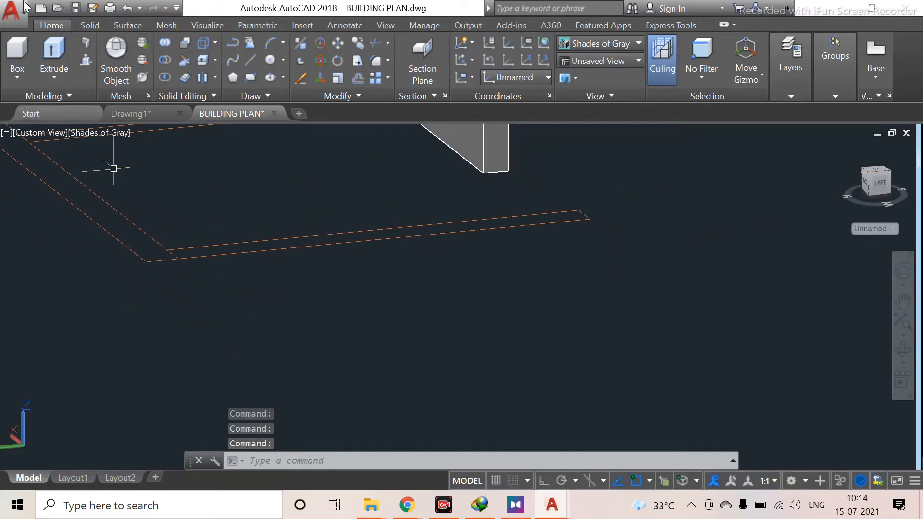
left_click(85, 59)
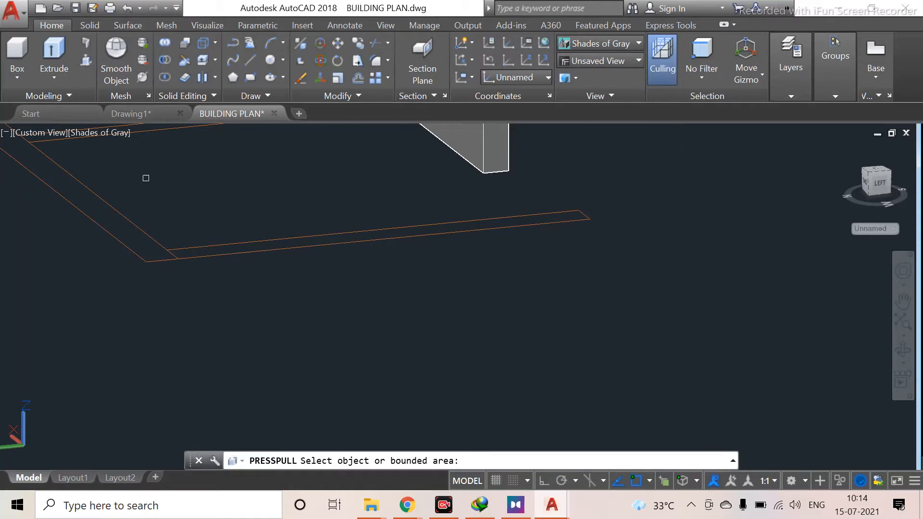
left_click(339, 238)
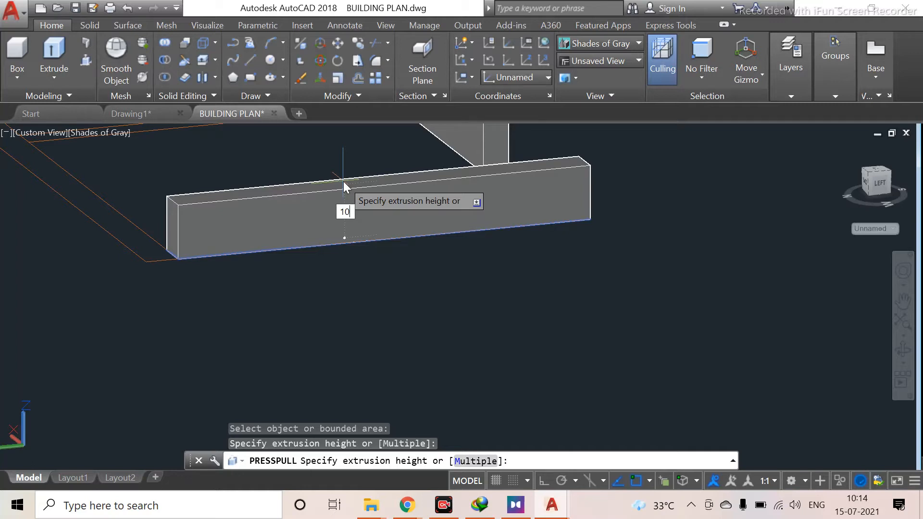
key("BackSpace")
key("BackSpace")
key("Escape")
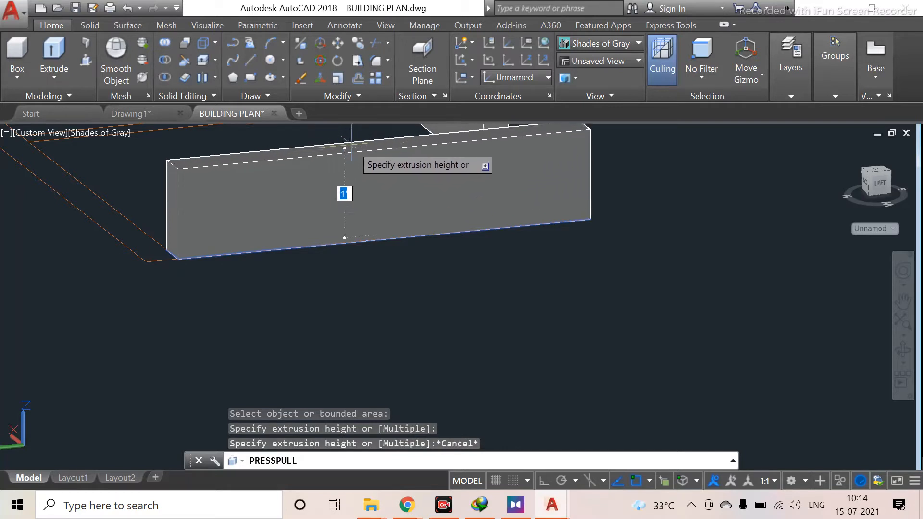
key("Escape")
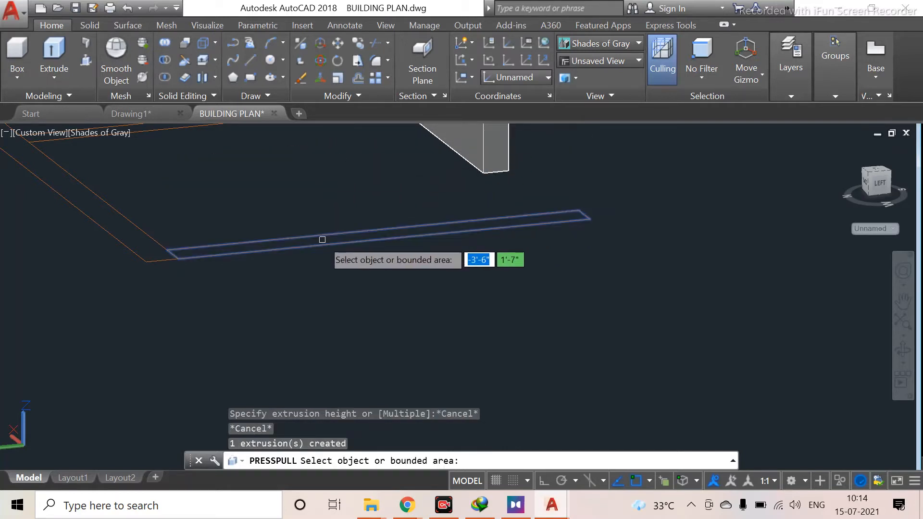
Press-pull the long thin wall strip upward into a second tall wall and exit the command
left_click(338, 240)
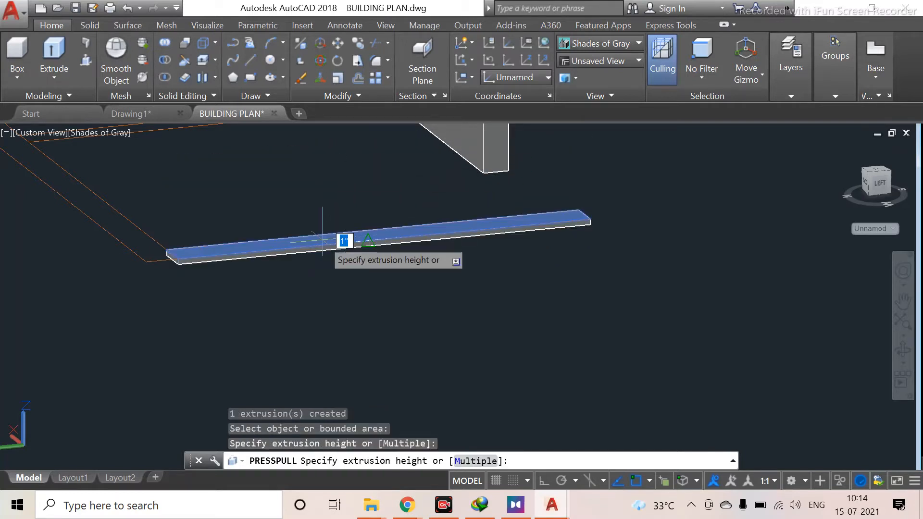
left_click(322, 202)
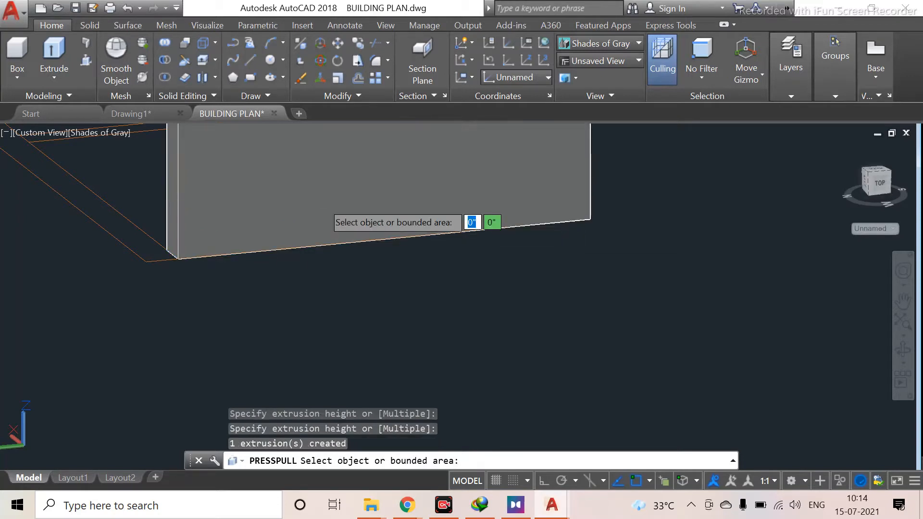
scroll(323, 198, "down", 6)
middle_click_drag(324, 222, 323, 286)
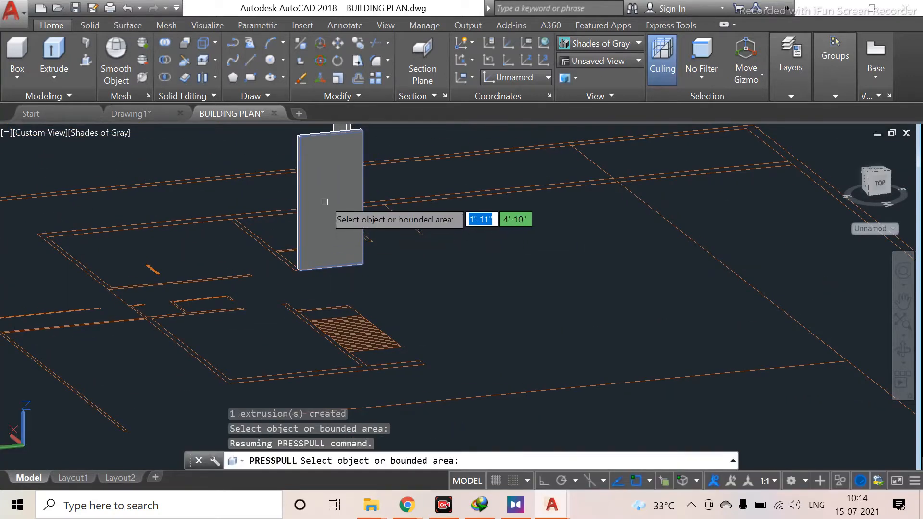
scroll(324, 202, "down", 5)
scroll(327, 198, "up", 5)
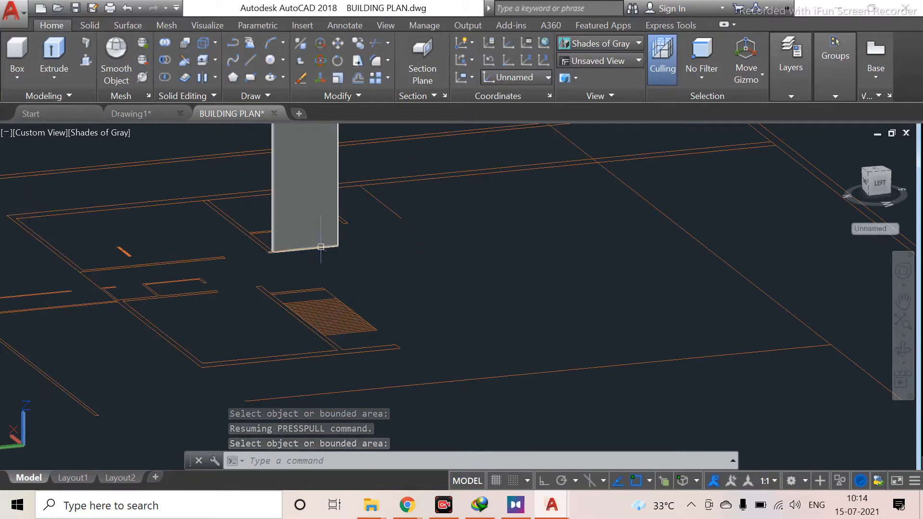
middle_click_drag(320, 246, 361, 327)
middle_click_drag(465, 246, 342, 240, "shift")
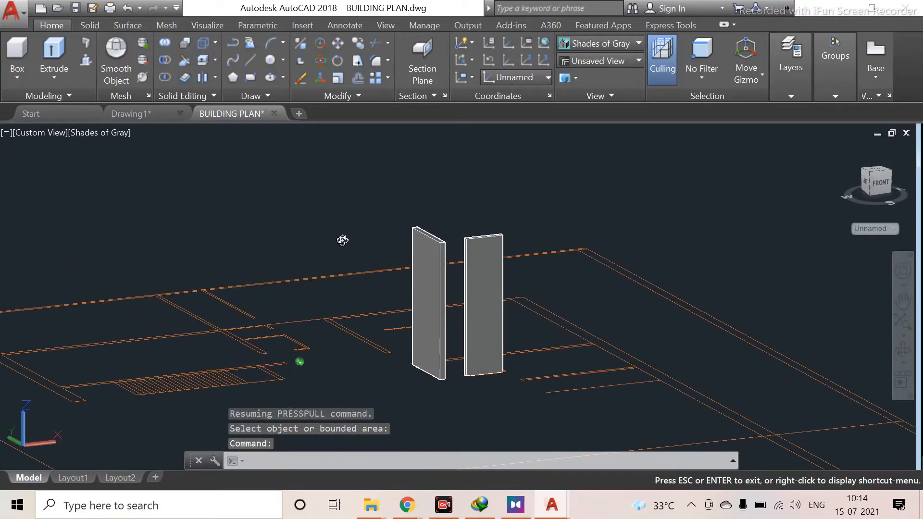
middle_click_drag(540, 346, 490, 365, "shift")
key("Escape")
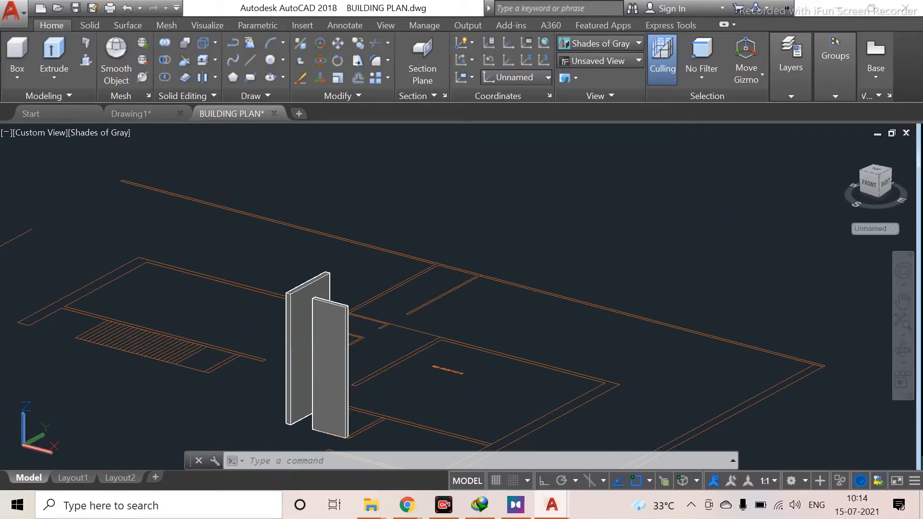
Inspect the two extruded walls and the surrounding flat wall strips from several angles
scroll(377, 391, "up", 5)
scroll(318, 368, "down", 4)
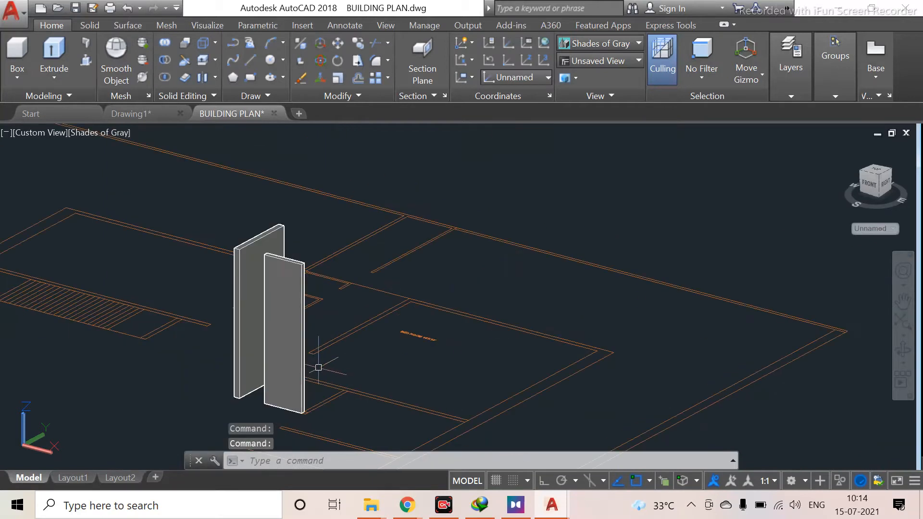
middle_click_drag(347, 396, 299, 380, "shift")
scroll(222, 352, "up", 4)
scroll(118, 360, "up", 6)
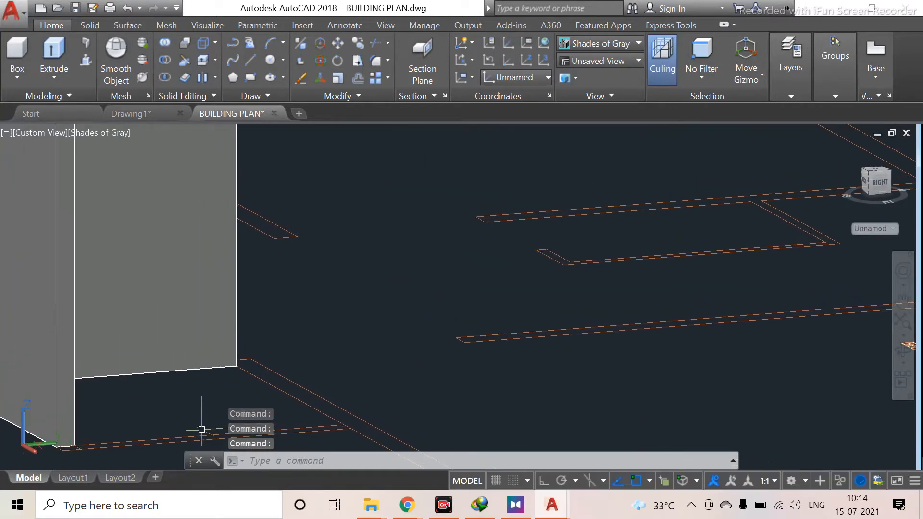
middle_click_drag(203, 408, 396, 353)
scroll(158, 358, "up", 3)
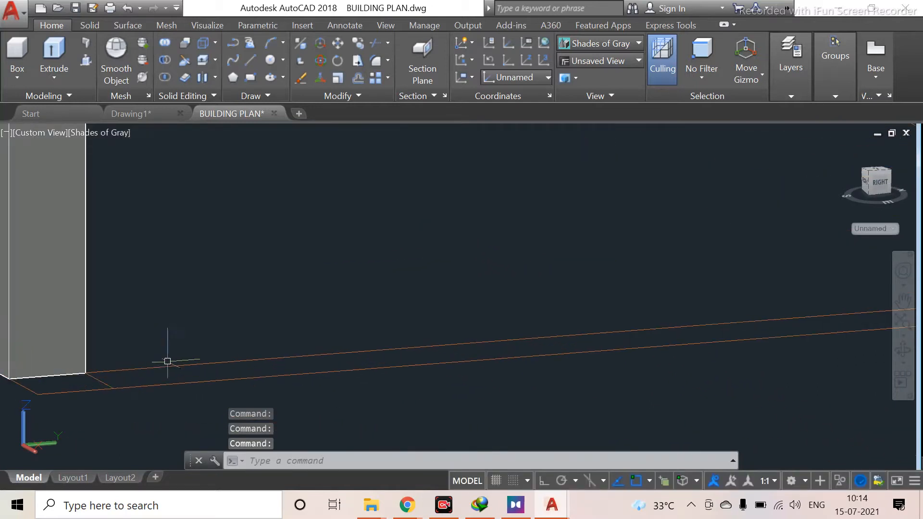
scroll(392, 368, "down", 2)
middle_click_drag(412, 382, 216, 390)
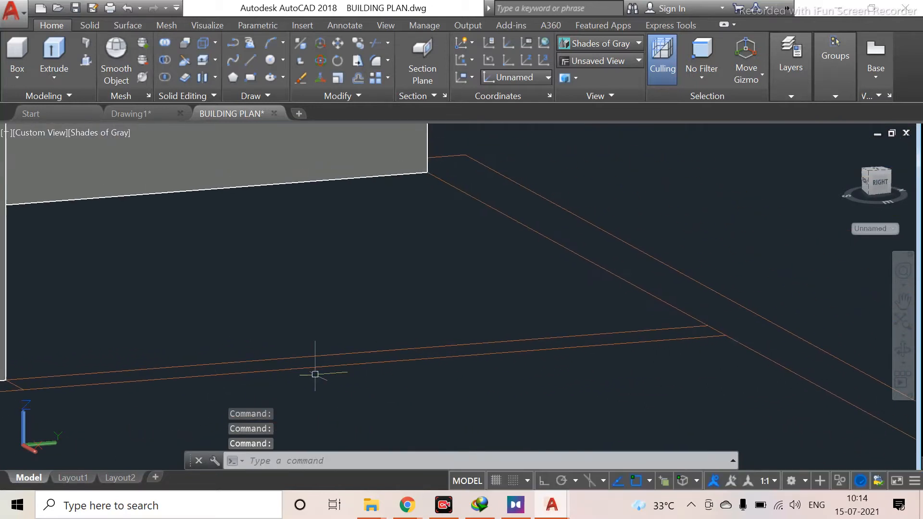
scroll(276, 355, "down", 2)
middle_click_drag(276, 354, 295, 293)
scroll(278, 341, "up", 3)
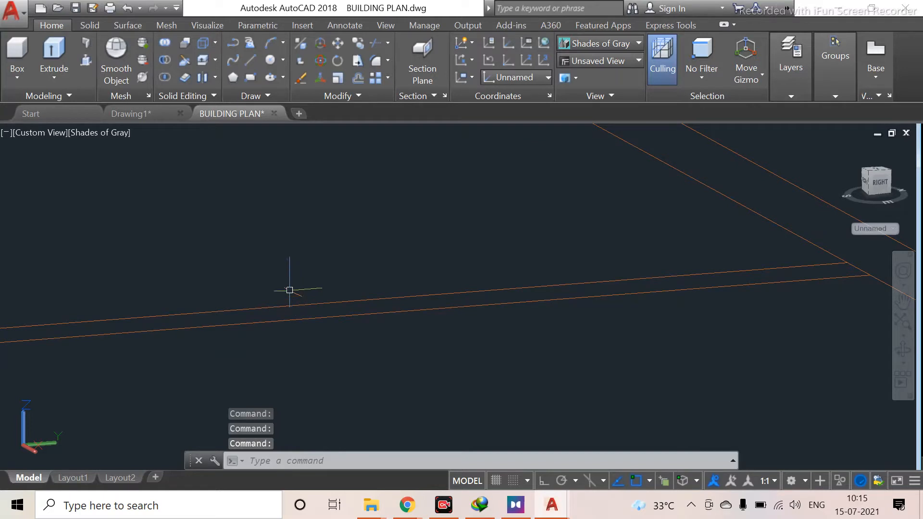
key("ctrl+shift+e")
scroll(310, 323, "up", 3)
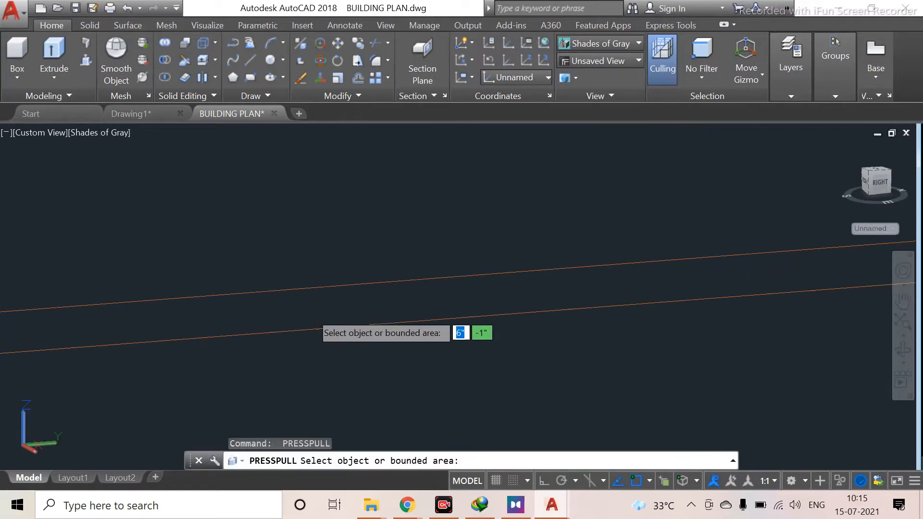
left_click(405, 305)
scroll(469, 301, "down", 3)
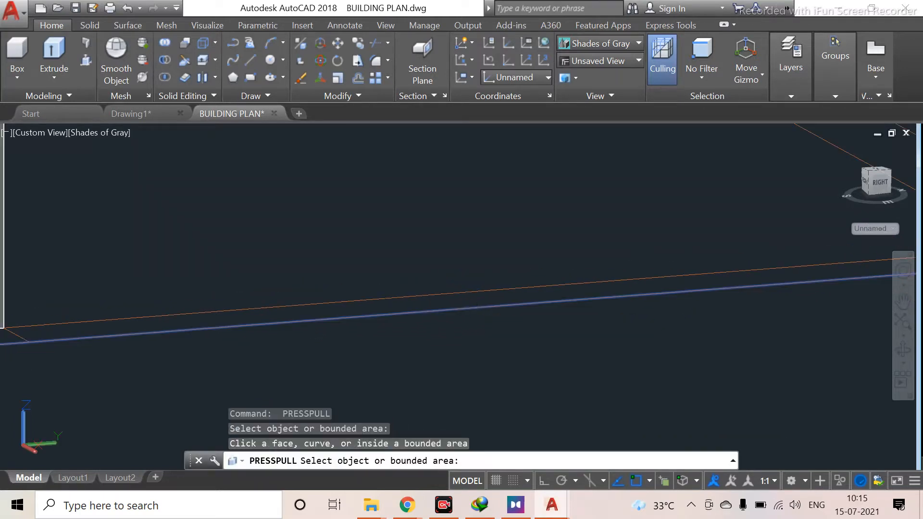
middle_click_drag(476, 306, 435, 261)
scroll(433, 328, "down", 3)
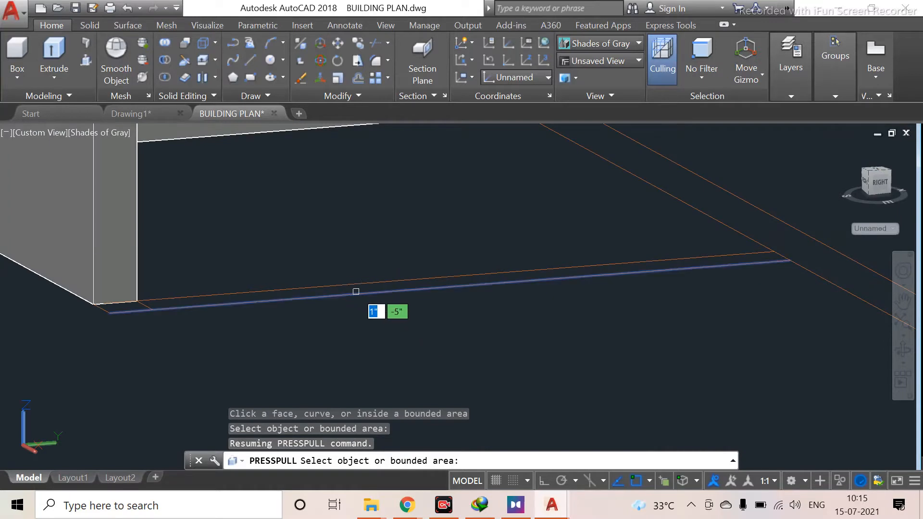
scroll(474, 293, "down", 4)
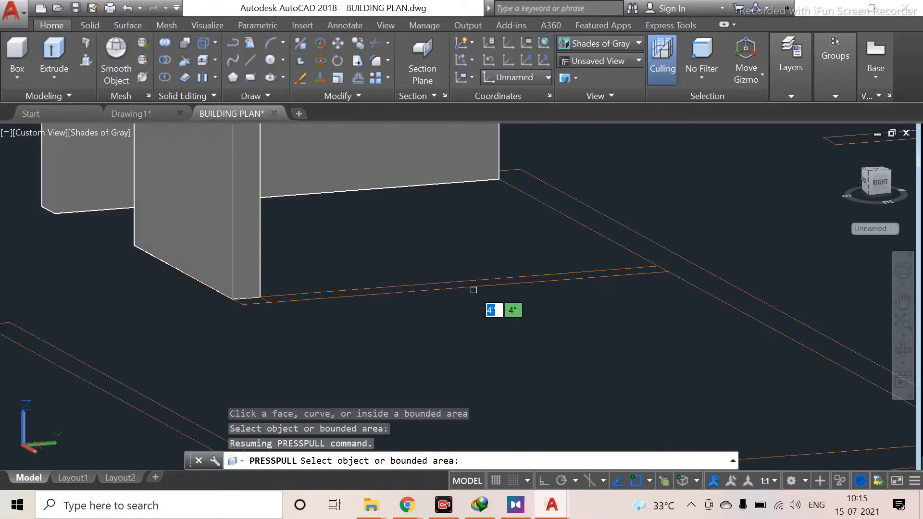
middle_click_drag(507, 262, 239, 330)
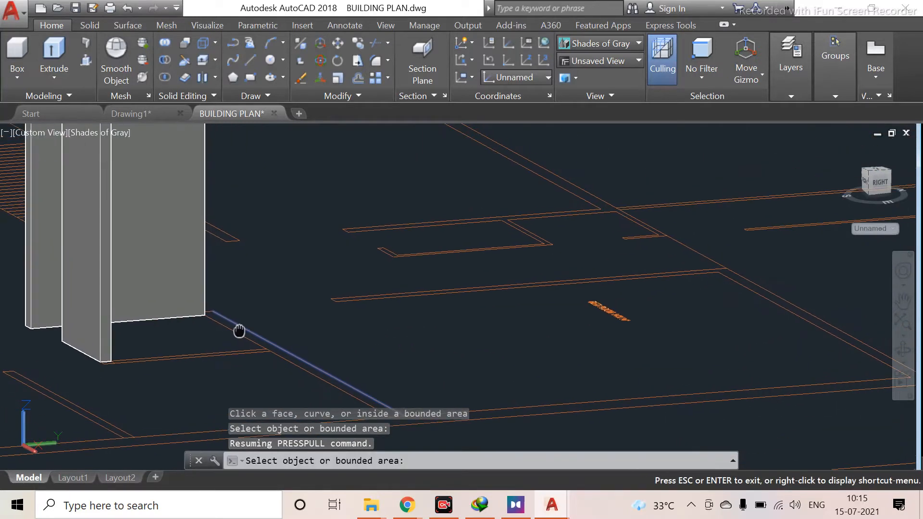
scroll(529, 282, "up", 4)
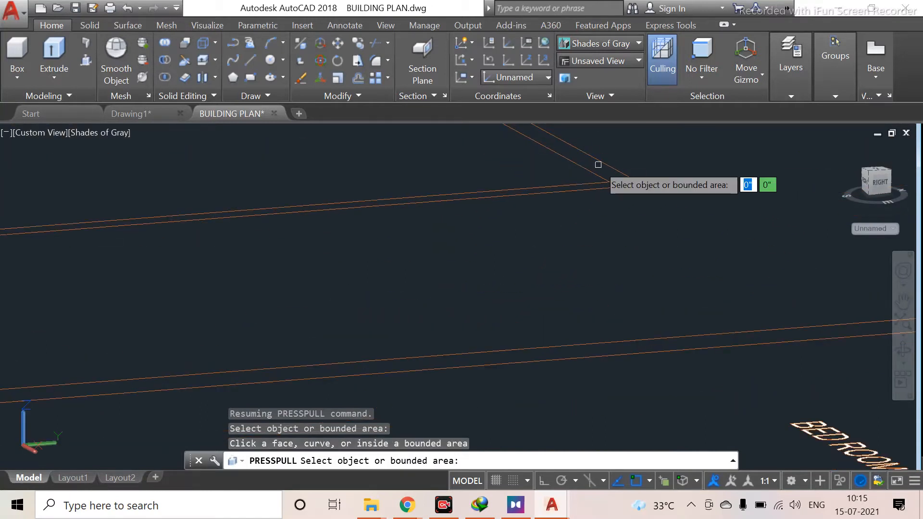
scroll(583, 148, "down", 4)
middle_click_drag(582, 218, 404, 282)
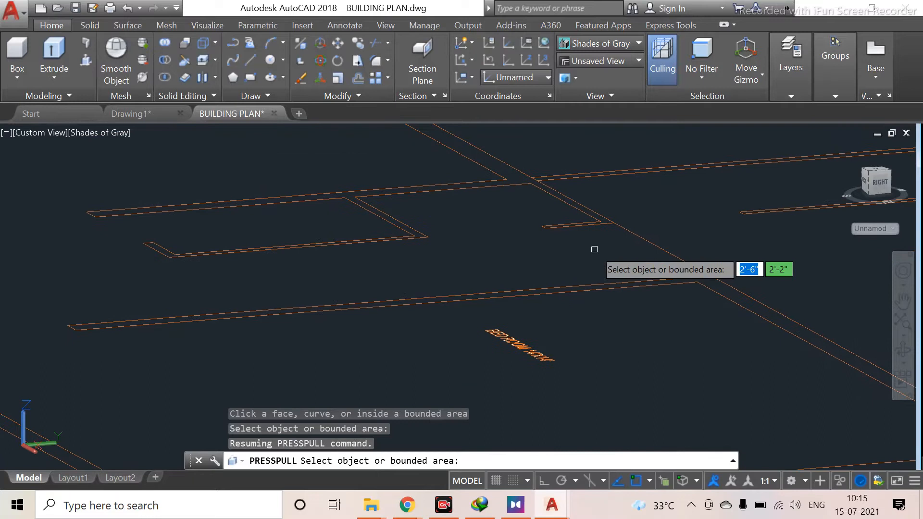
scroll(481, 274, "up", 3)
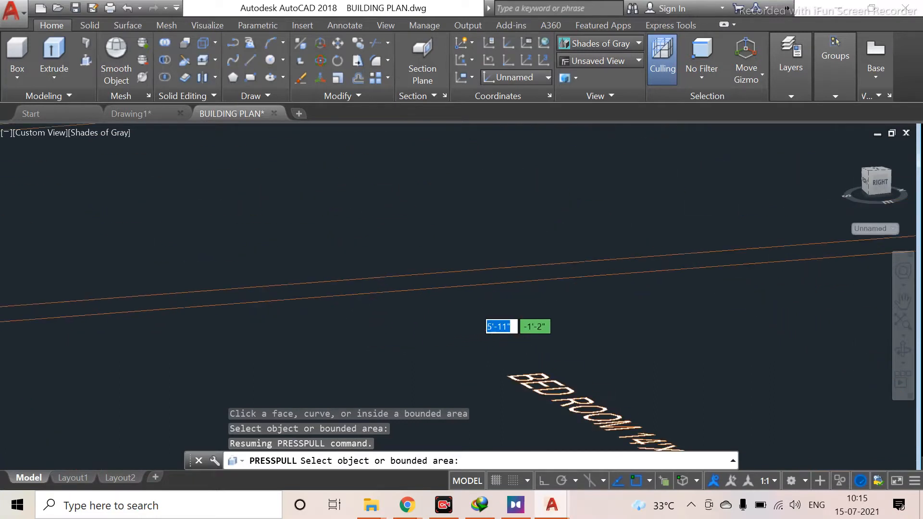
scroll(465, 267, "down", 4)
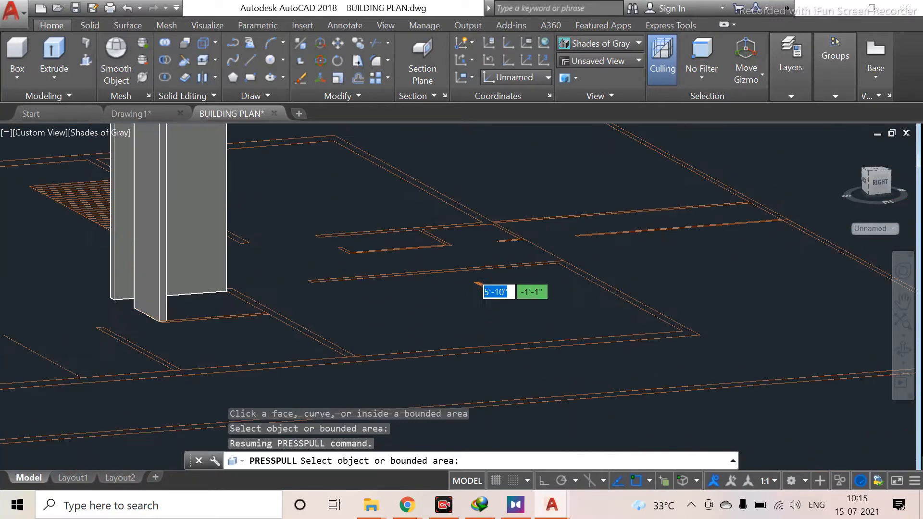
scroll(260, 381, "down", 2)
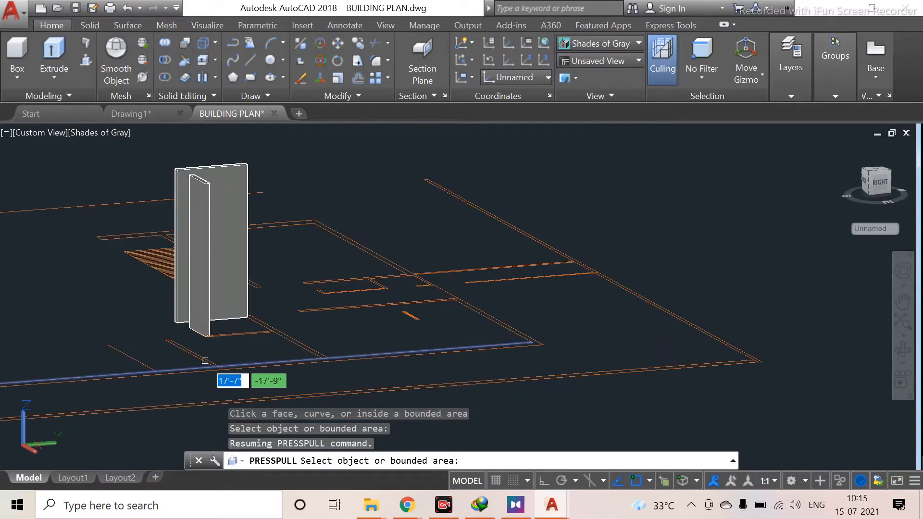
scroll(229, 343, "up", 4)
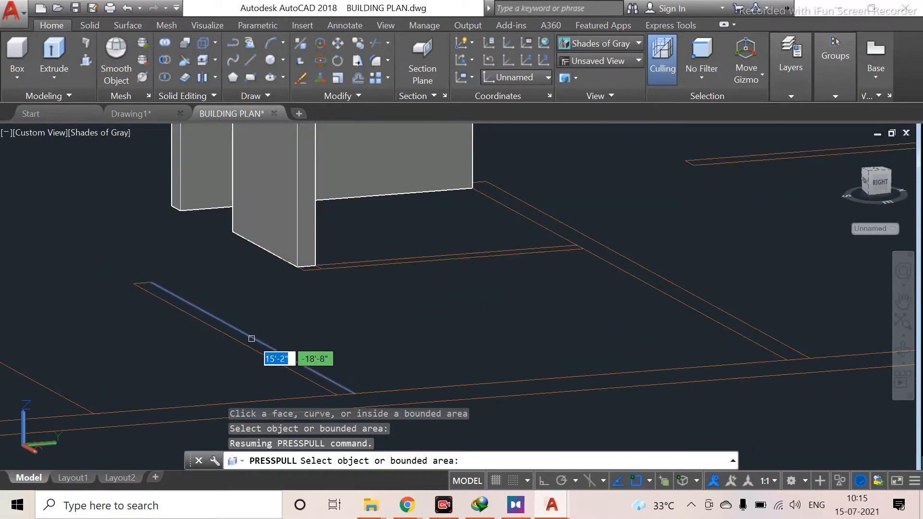
scroll(252, 338, "up", 2)
scroll(216, 337, "down", 3)
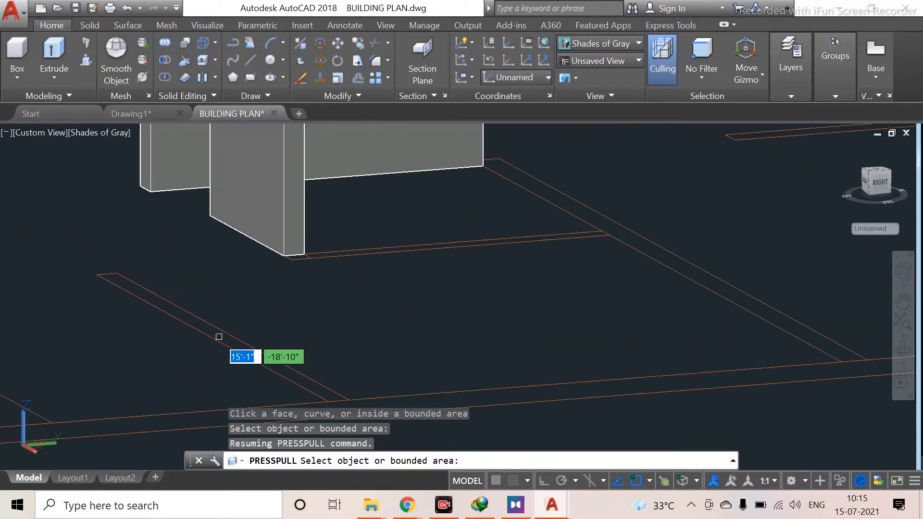
key("Return")
scroll(309, 278, "down", 6)
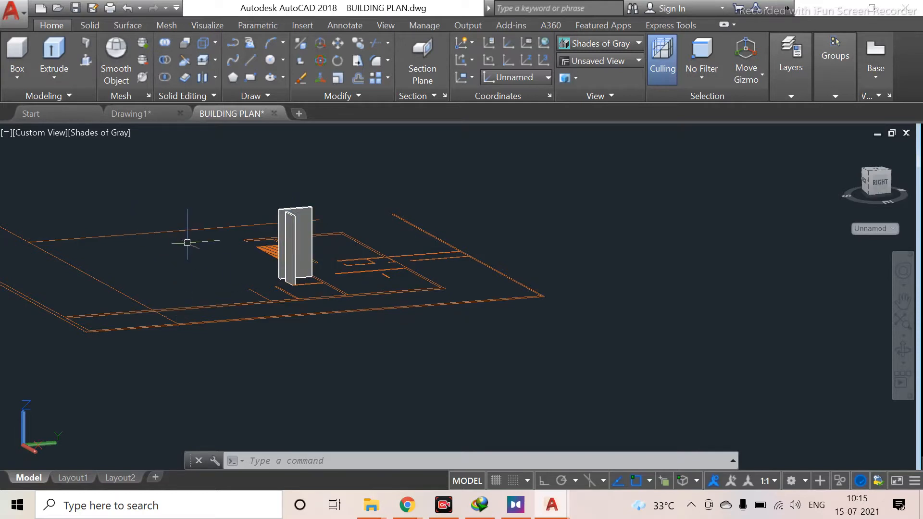
scroll(306, 241, "up", 3)
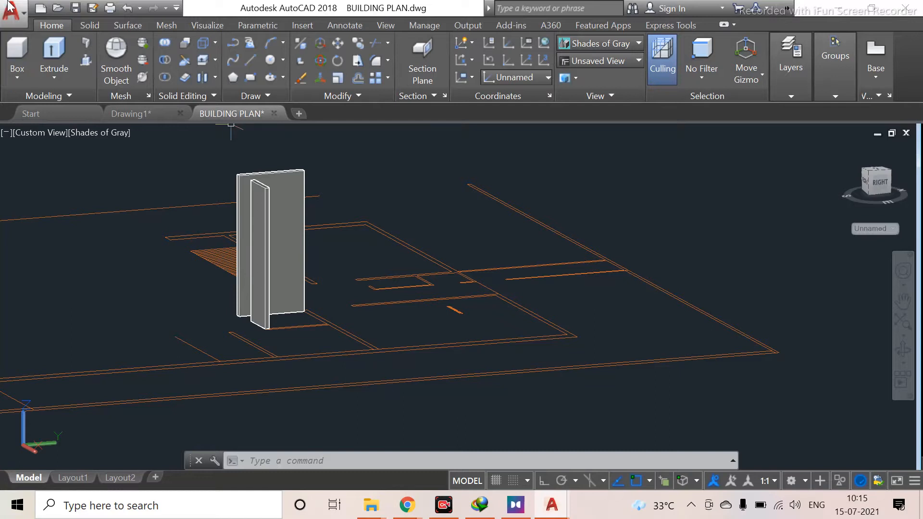
Open the drawing 3D FILE FOR PRACTICE (2) (1) from the Downloads folder
left_click(62, 8)
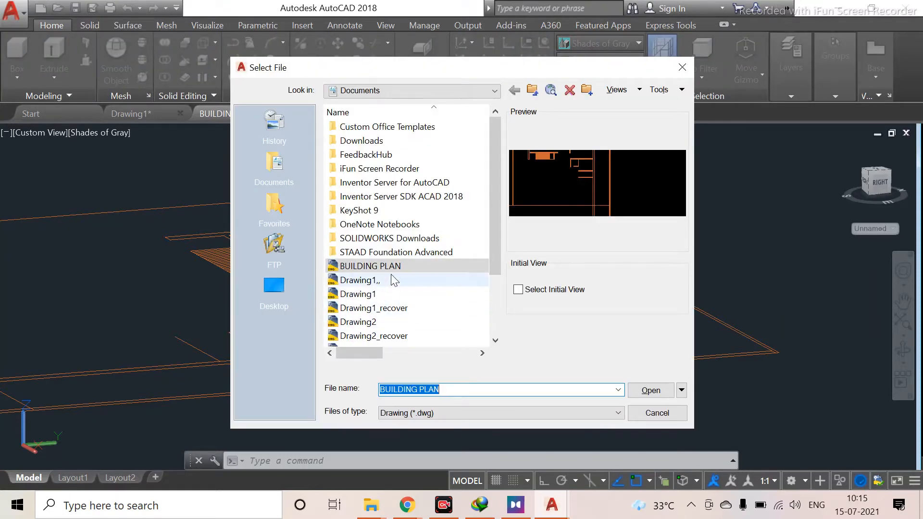
scroll(399, 269, "down", 2)
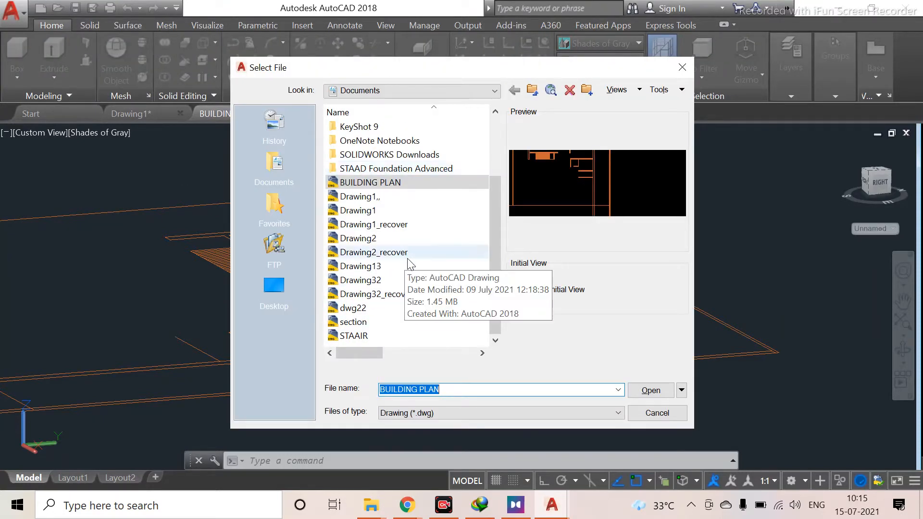
scroll(449, 243, "up", 2)
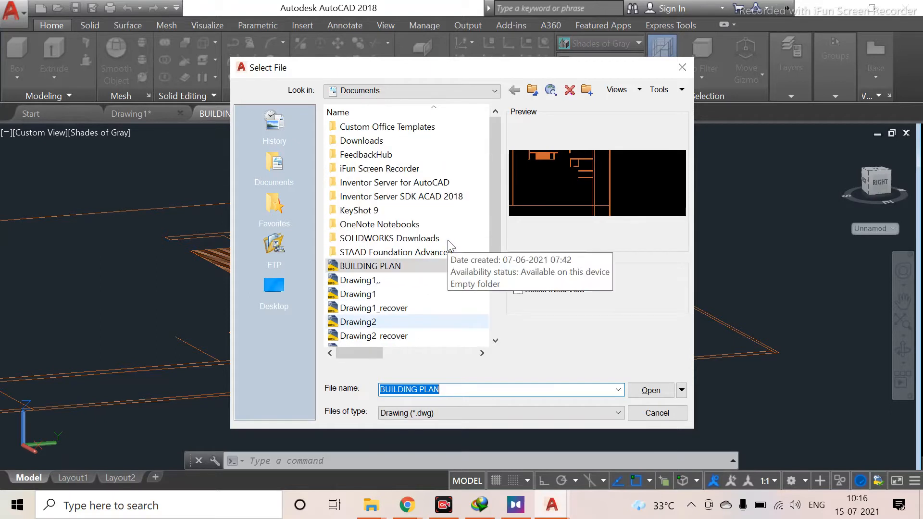
scroll(451, 247, "down", 1)
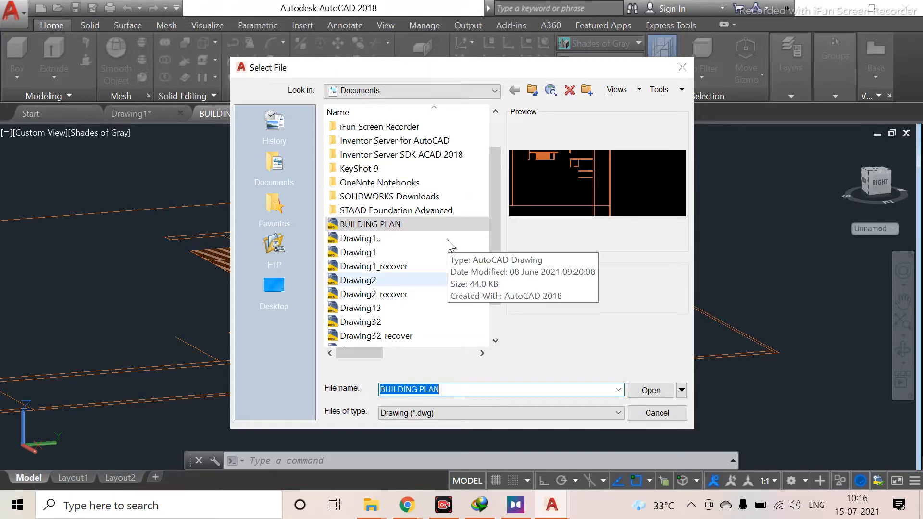
left_click(274, 135)
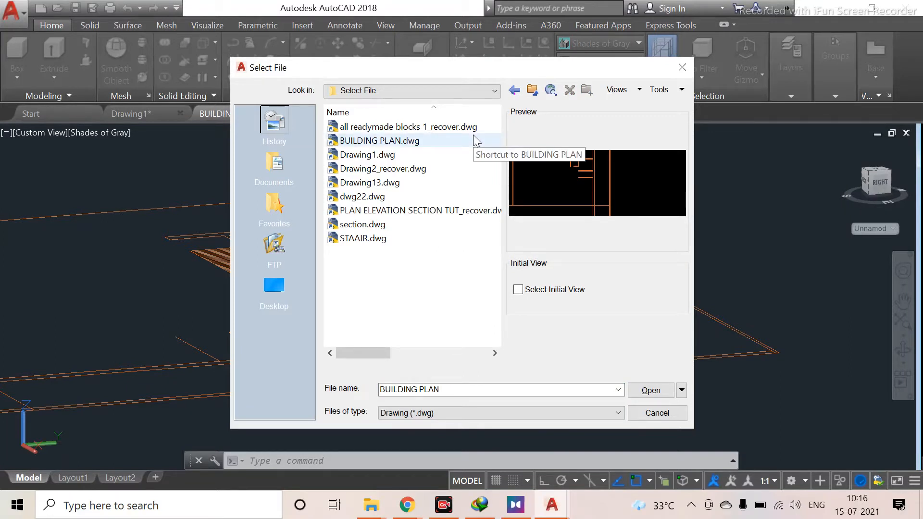
left_click(513, 91)
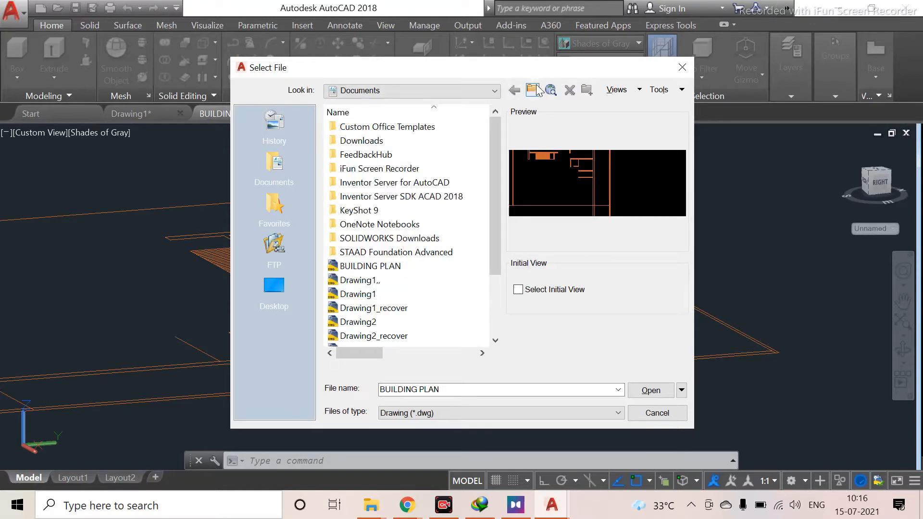
left_click(539, 88)
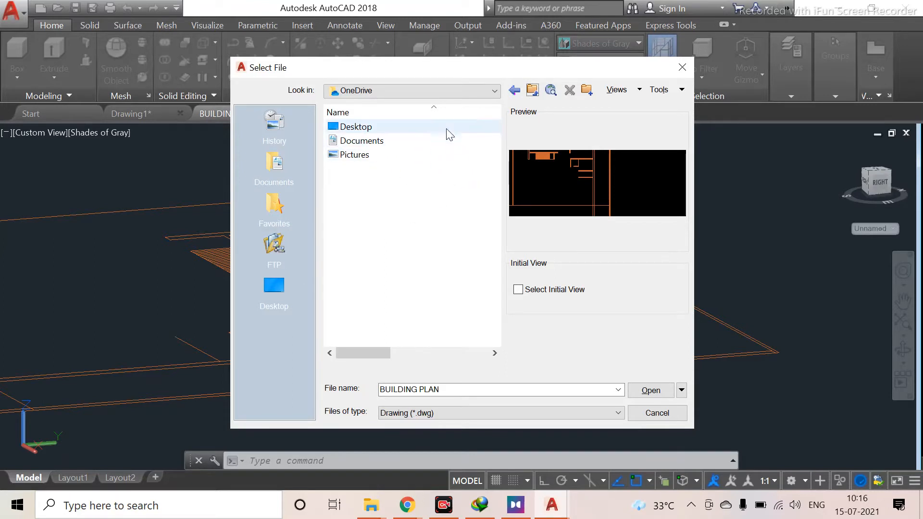
left_click(532, 90)
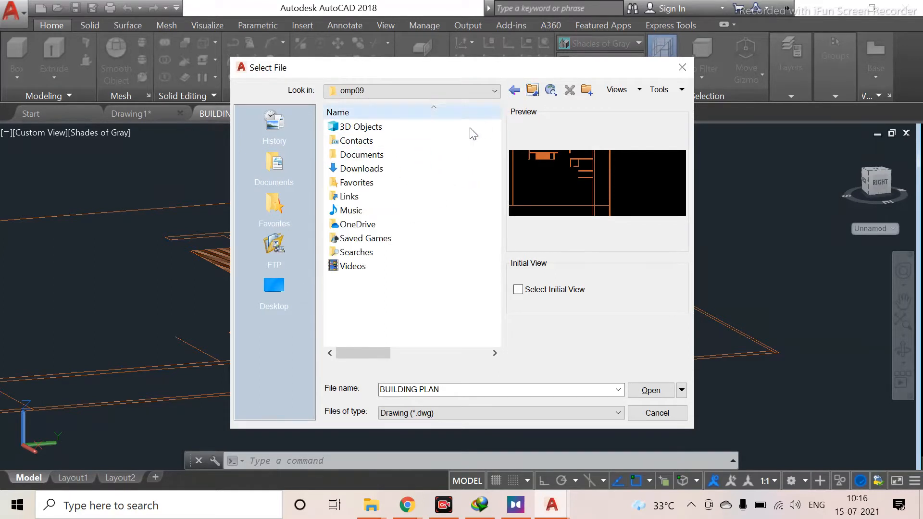
left_click(408, 169)
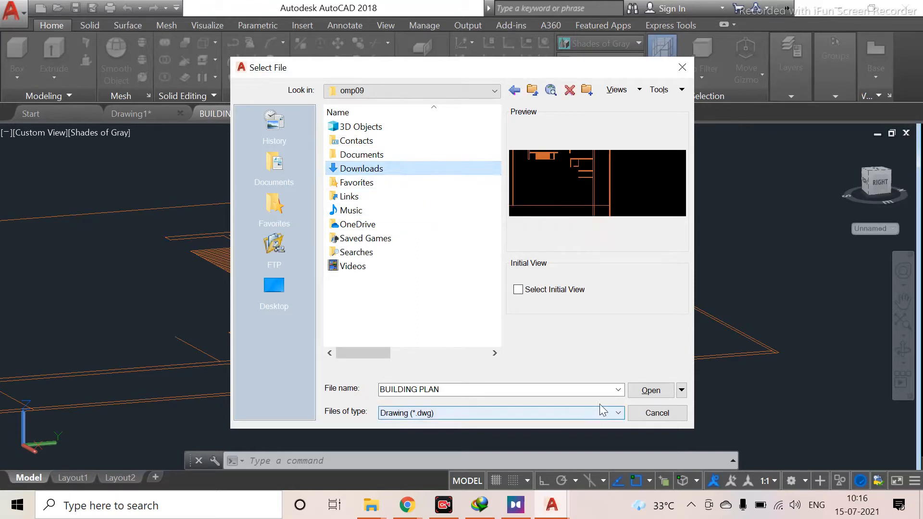
left_click(651, 389)
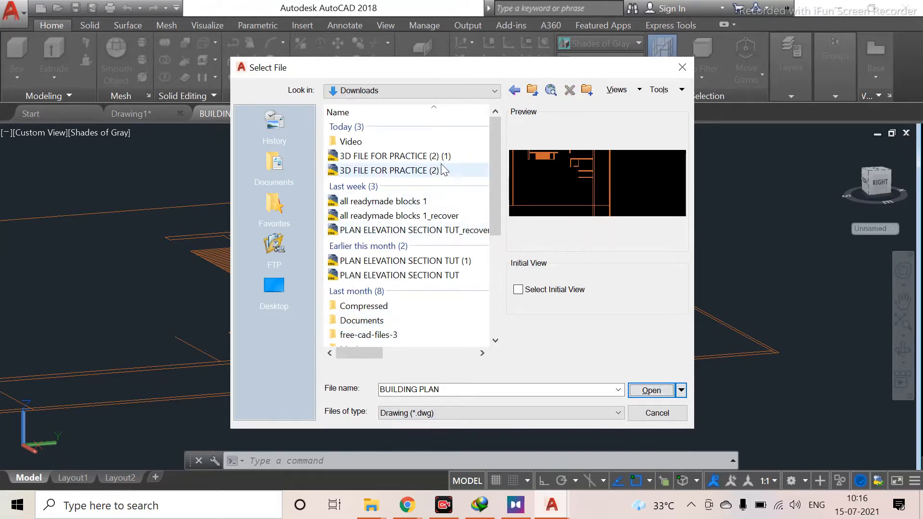
left_click(450, 157)
left_click(645, 395)
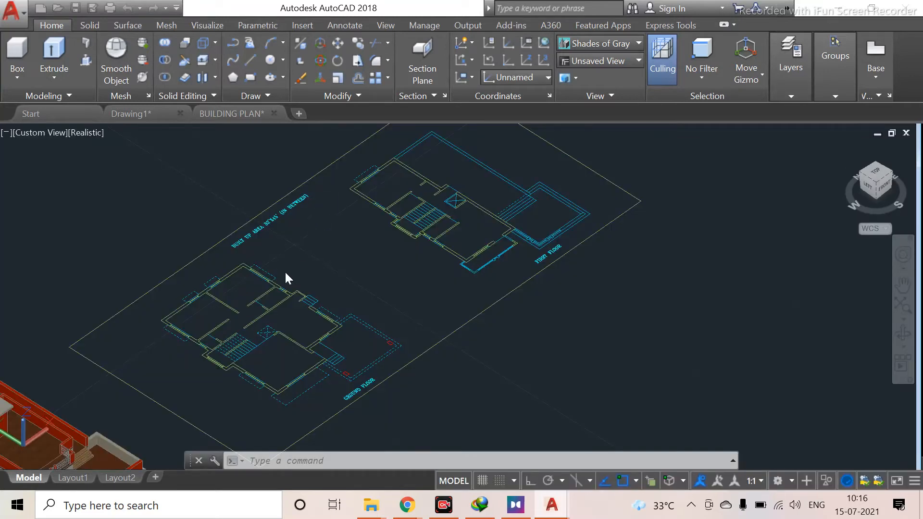
Examine the ground floor and first floor plans laid out in the practice drawing
scroll(431, 259, "up", 8)
scroll(359, 255, "down", 7)
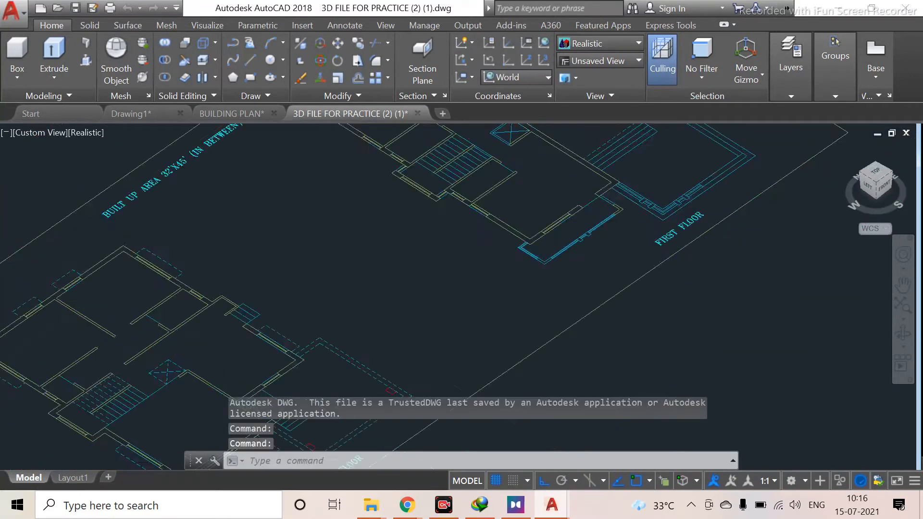
mouse_move(360, 257)
middle_mouse_down()
mouse_move(366, 266)
mouse_move(434, 245)
middle_mouse_up()
middle_click_drag(385, 313, 427, 263)
middle_click_drag(291, 274, 330, 259)
middle_click_drag(191, 355, 273, 268)
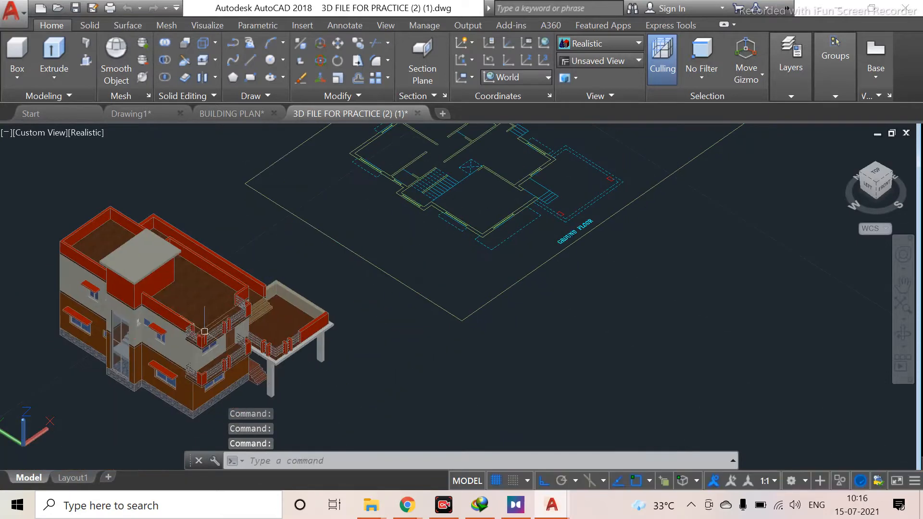
middle_click_drag(441, 244, 237, 345)
scroll(264, 254, "up", 6)
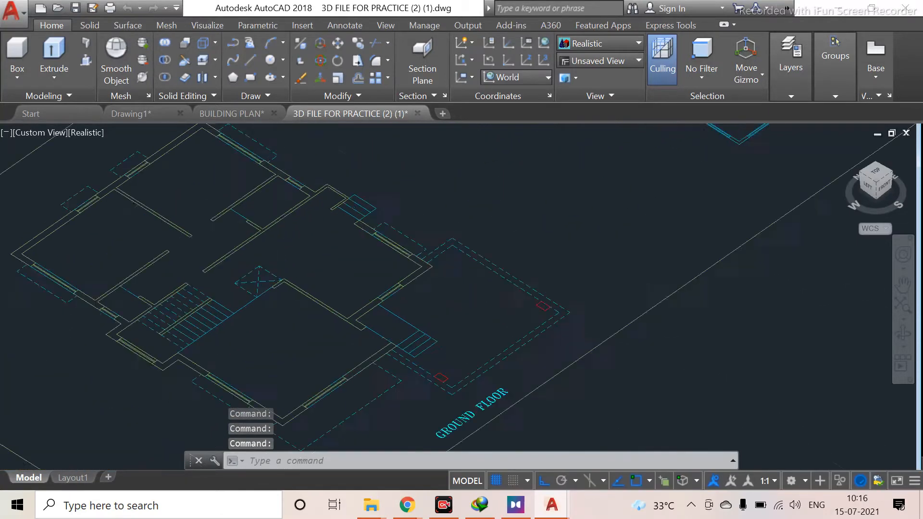
scroll(173, 318, "down", 2)
scroll(215, 306, "down", 3)
middle_click_drag(215, 303, 133, 345)
scroll(488, 227, "up", 6)
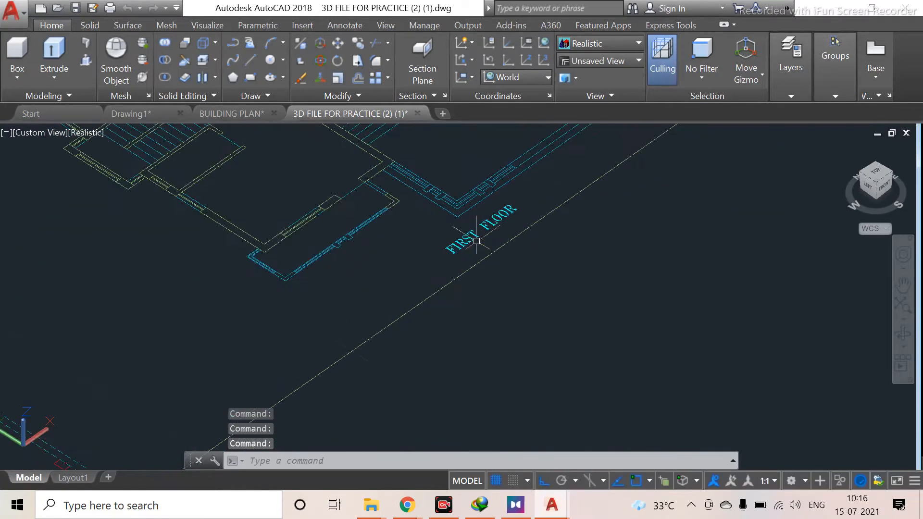
scroll(1, 424, "down", 5)
middle_click_drag(43, 404, 210, 245)
middle_click_drag(26, 388, 304, 278)
scroll(210, 393, "up", 4)
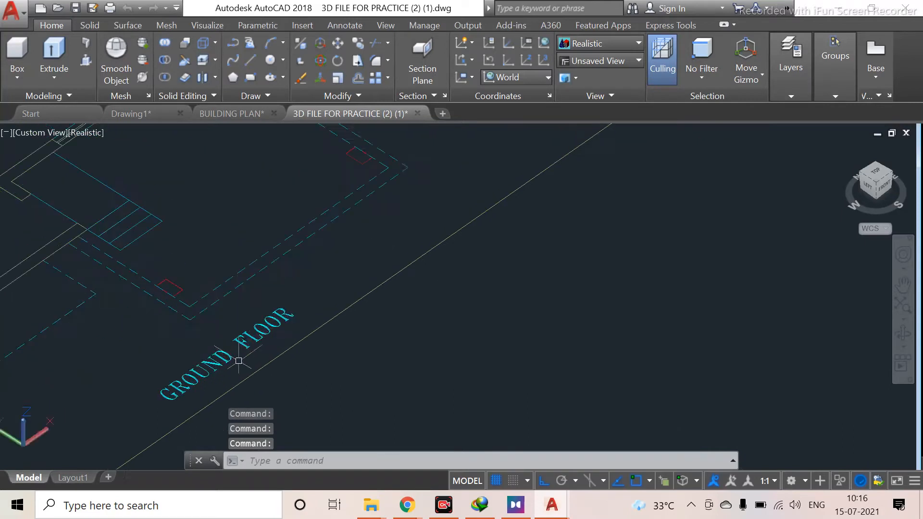
Examine the ground floor plan's rooms, staircase and outer wall lines up close
middle_click_drag(292, 216, 298, 283)
middle_click_drag(317, 247, 244, 277)
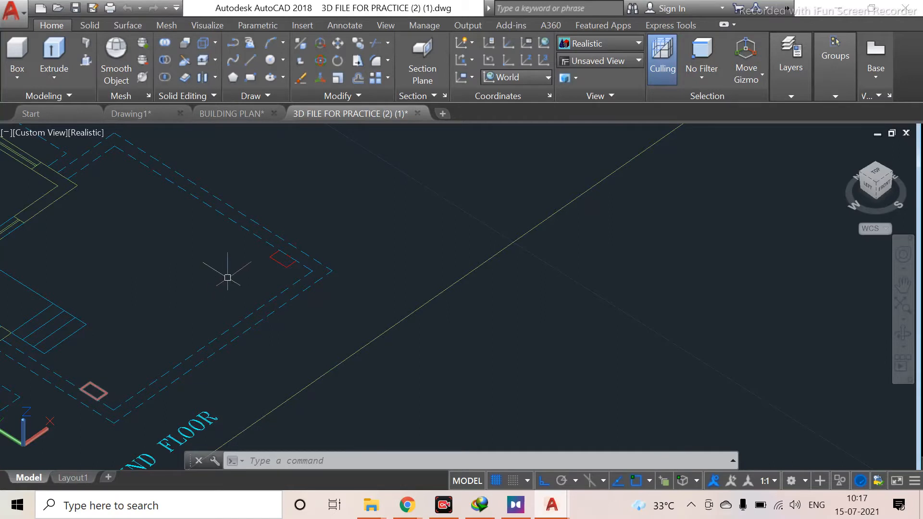
scroll(11, 344, "down", 4)
middle_click_drag(10, 343, 456, 246)
scroll(424, 287, "up", 3)
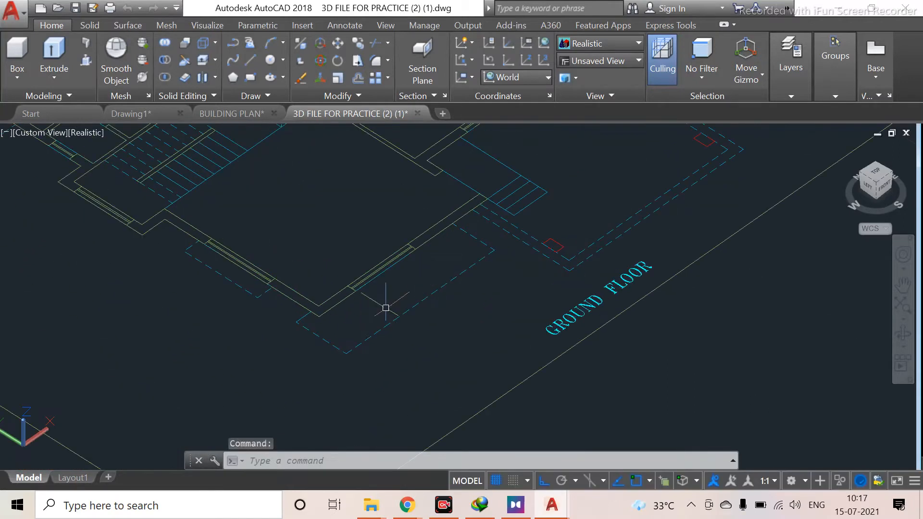
mouse_move(377, 290)
middle_mouse_down()
mouse_move(313, 354)
mouse_move(301, 398)
middle_mouse_up()
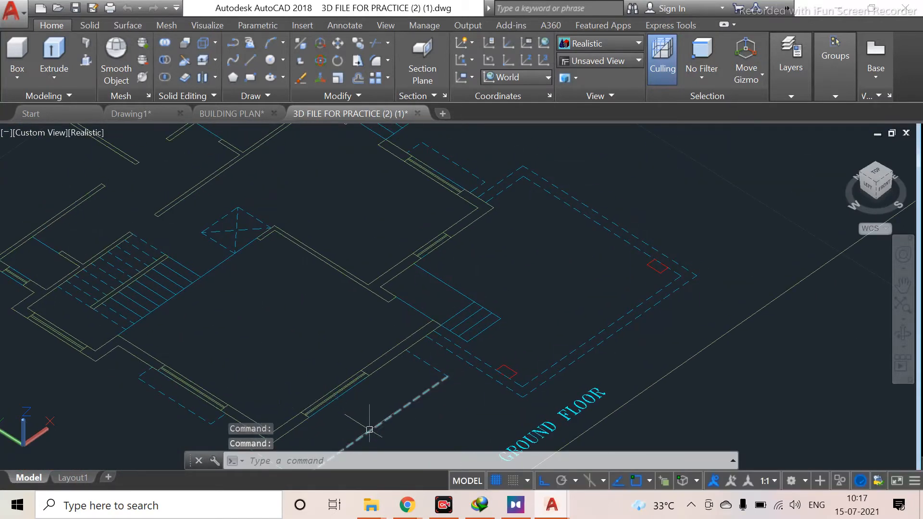
mouse_move(274, 338)
middle_mouse_down()
mouse_move(267, 334)
mouse_move(284, 396)
middle_mouse_up()
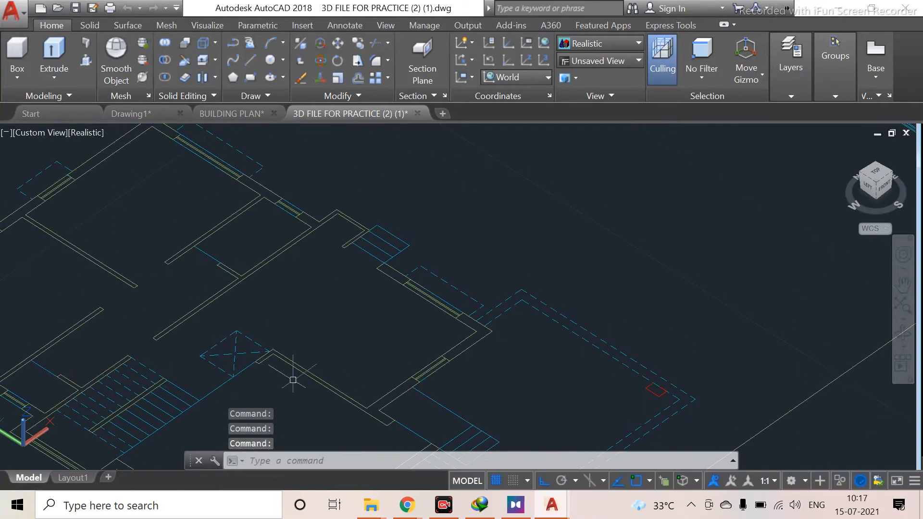
middle_click_drag(337, 312, 526, 355)
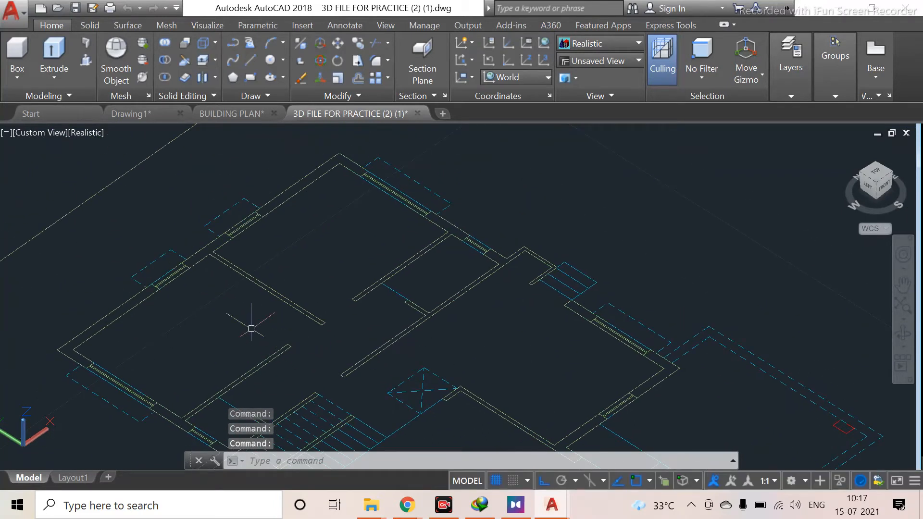
middle_click_drag(343, 354, 313, 309)
middle_click_drag(394, 384, 384, 310)
middle_click_drag(404, 355, 323, 403)
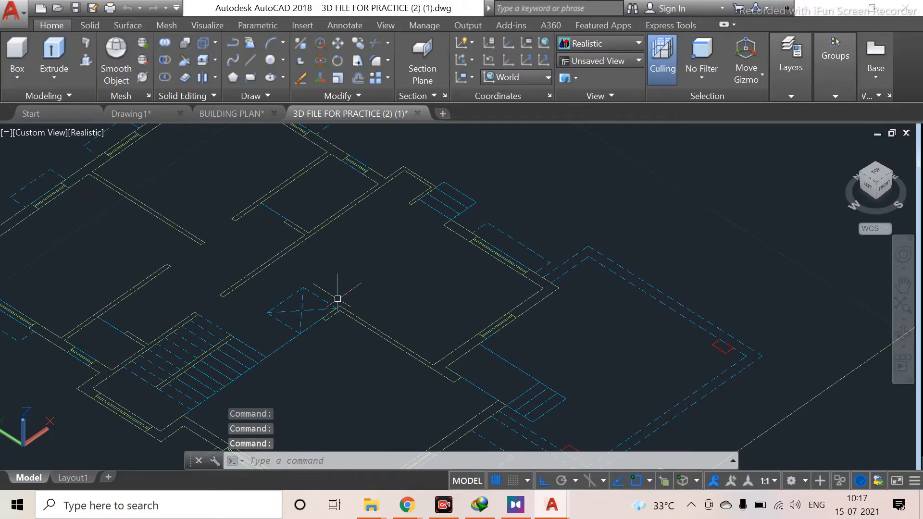
scroll(337, 299, "down", 3)
scroll(127, 356, "up", 5)
Examine the finished 3D building model with its balconies, railings and columns beside the floor plans
mouse_move(128, 357)
middle_mouse_down()
mouse_move(474, 134)
mouse_move(343, 239)
mouse_move(469, 169)
middle_mouse_up()
scroll(474, 134, "up", 4)
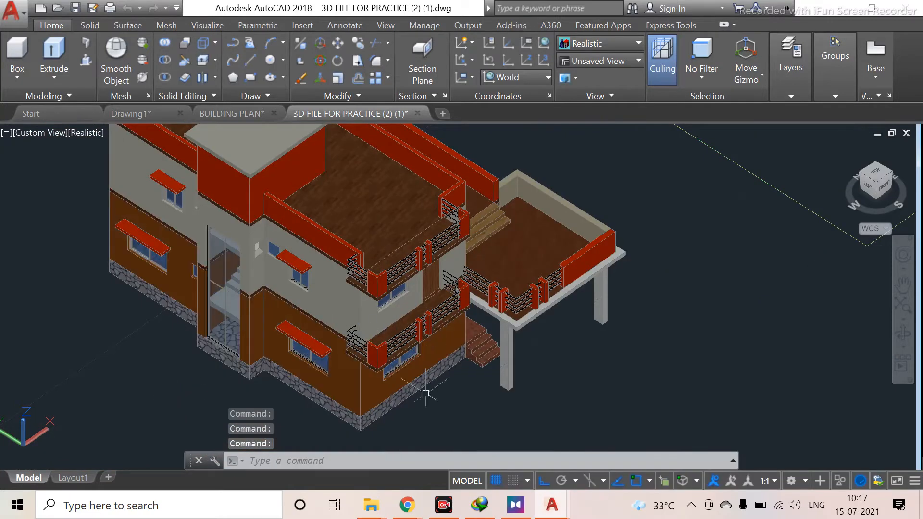
middle_click_drag(451, 329, 296, 377)
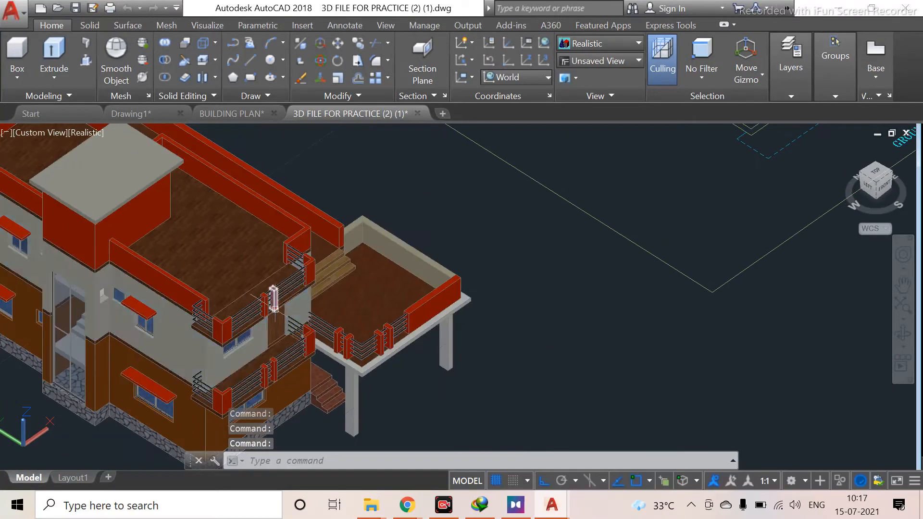
middle_click_drag(302, 336, 433, 287)
scroll(194, 309, "down", 4)
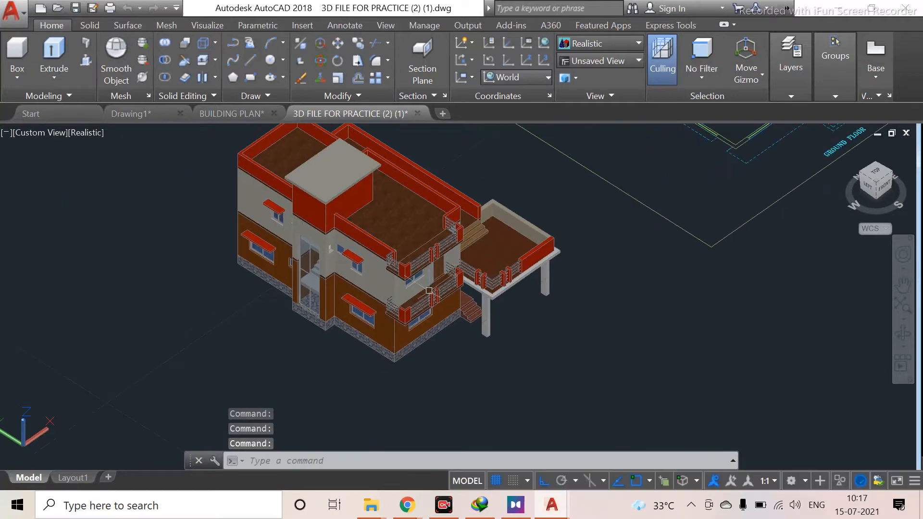
scroll(429, 285, "up", 3)
scroll(312, 263, "up", 4)
middle_click_drag(312, 264, 97, 270)
middle_click_drag(240, 339, 178, 225)
middle_click_drag(302, 283, 298, 337)
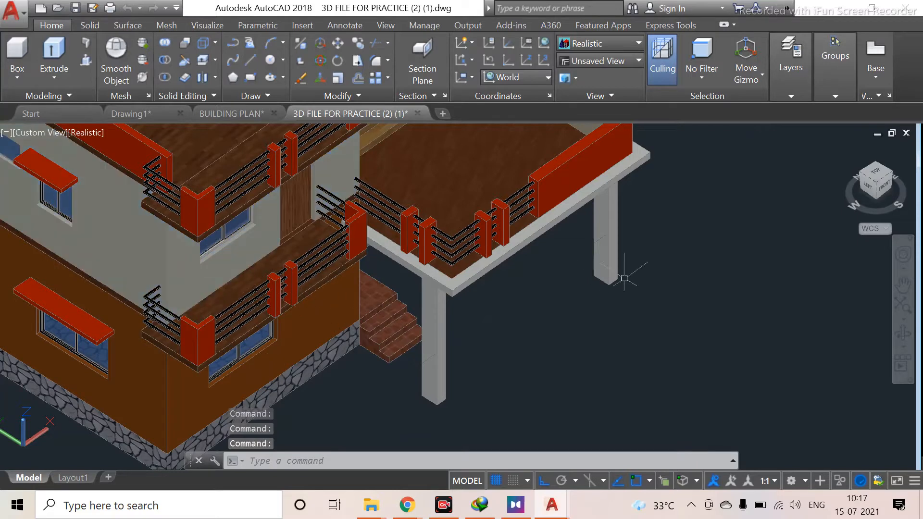
middle_click_drag(377, 304, 215, 383)
scroll(394, 378, "down", 2)
scroll(461, 363, "down", 2)
middle_click_drag(461, 363, 350, 426)
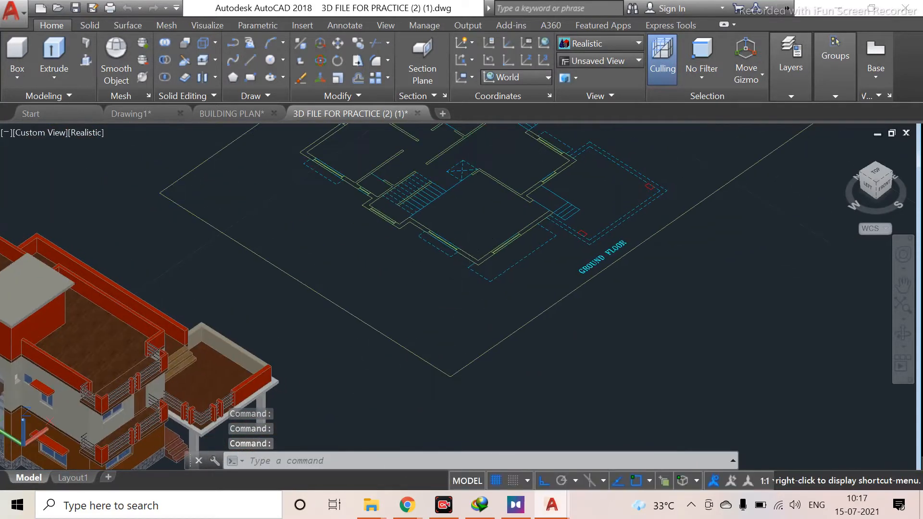
scroll(465, 250, "down", 4)
middle_click_drag(465, 250, 280, 335)
scroll(368, 282, "up", 3)
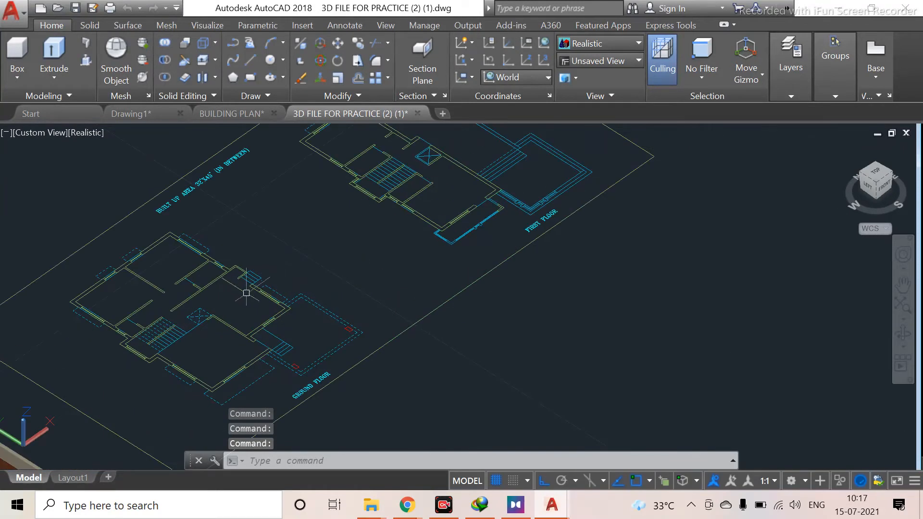
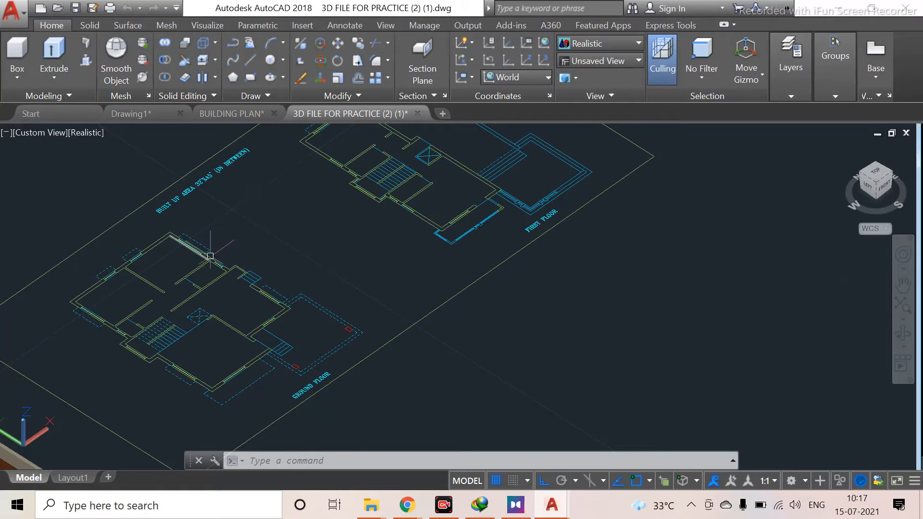
Switch to the top view and zoom in on the ground floor plan of the practice drawing
left_click(875, 173)
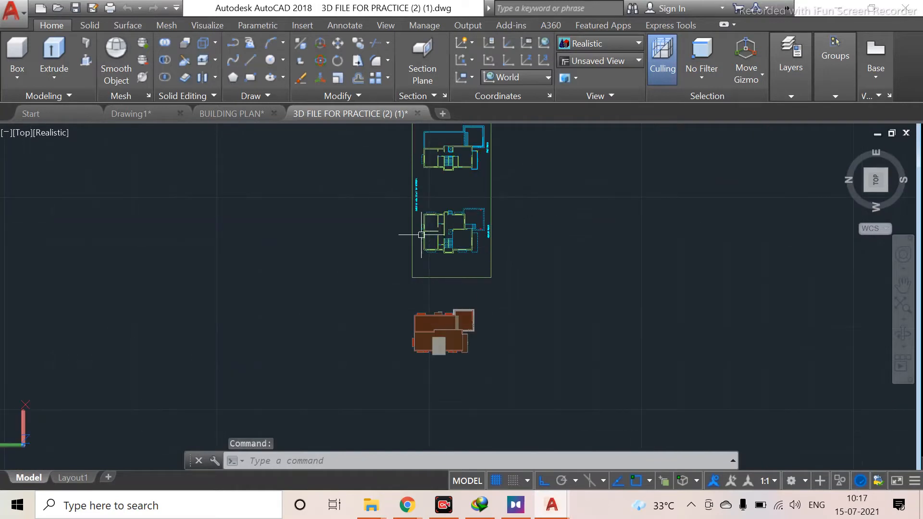
scroll(421, 234, "up", 5)
middle_click_drag(427, 233, 388, 301)
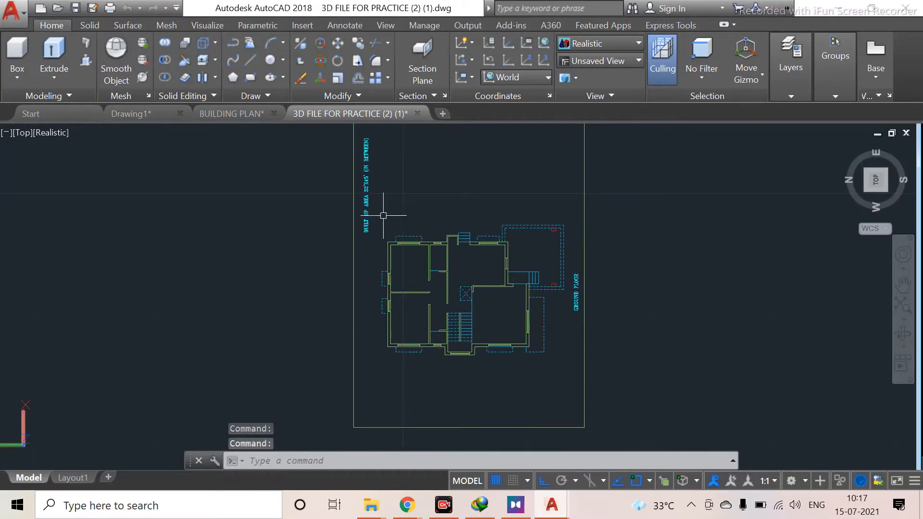
left_click(379, 193)
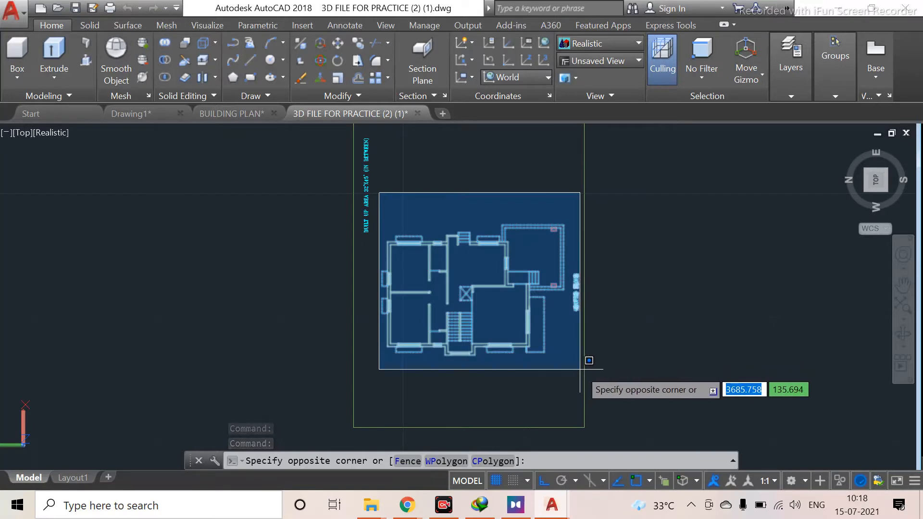
key("Escape")
scroll(497, 323, "down", 3)
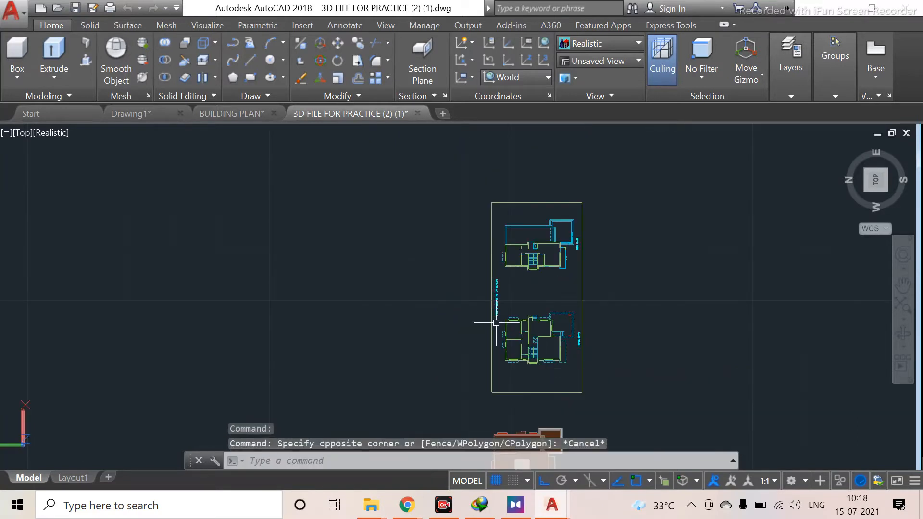
Copy both floor plans with their site boundary twice, placing the copies side by side to the left of the original
left_click(465, 183)
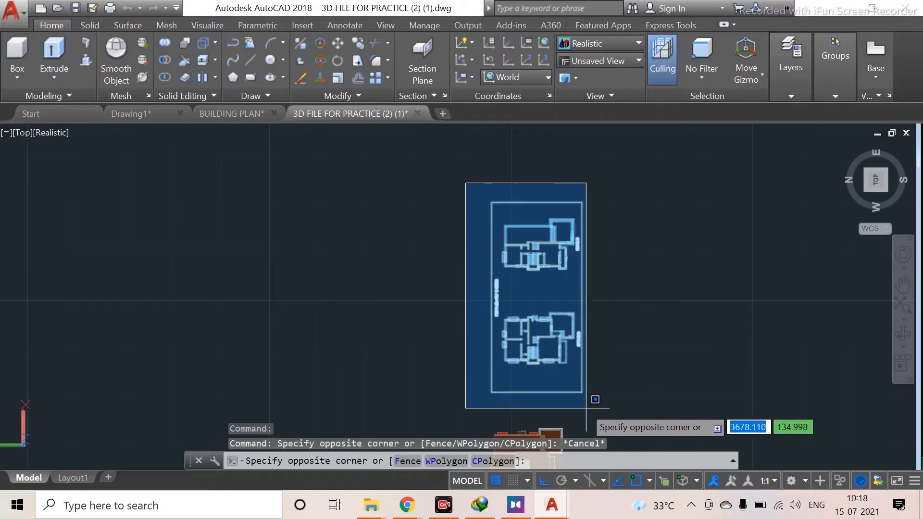
left_click(604, 409)
type("CO")
key("Return")
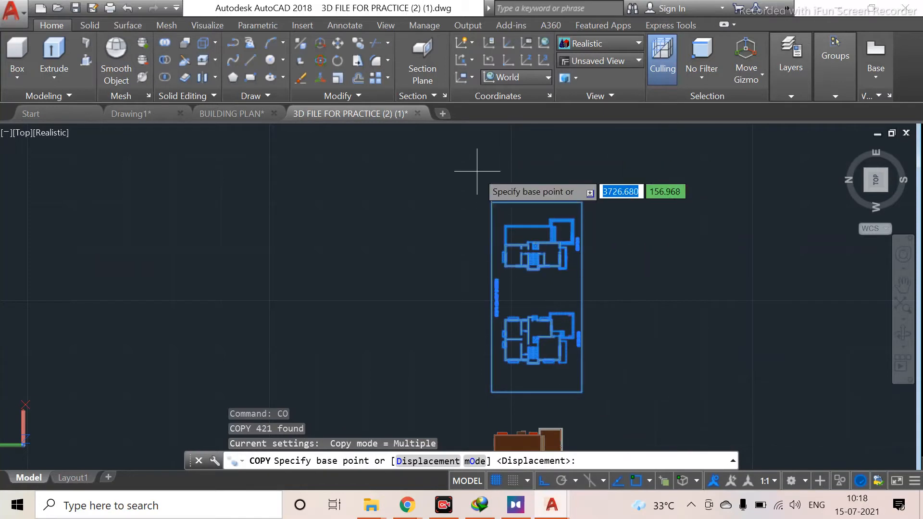
left_click(491, 202)
scroll(183, 179, "down", 2)
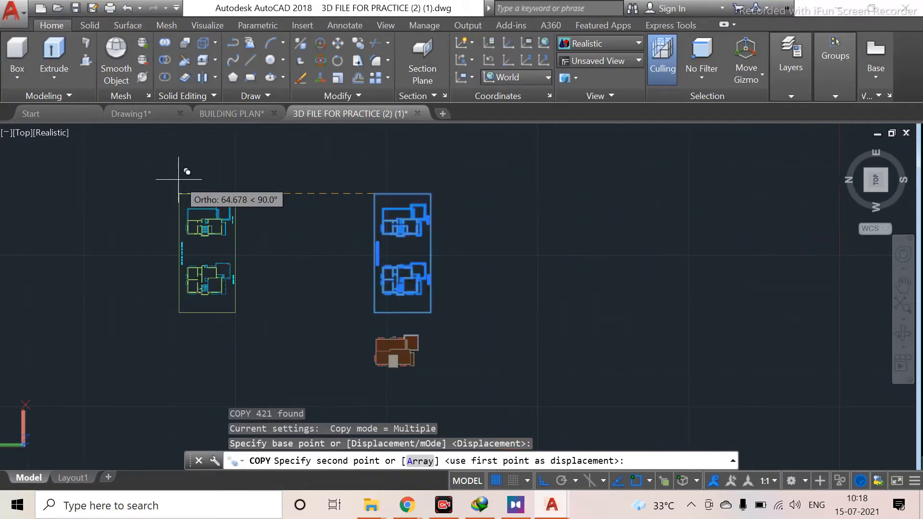
left_click(138, 184)
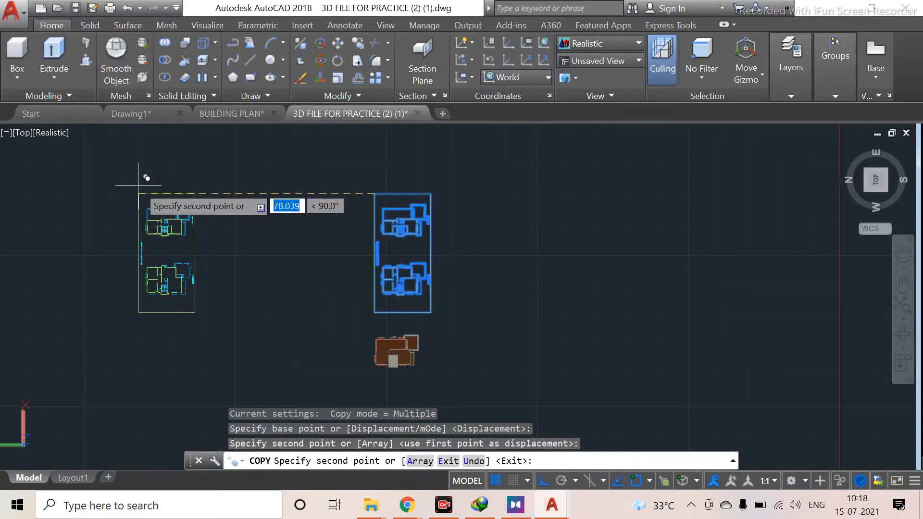
middle_click_drag(46, 177, 394, 202)
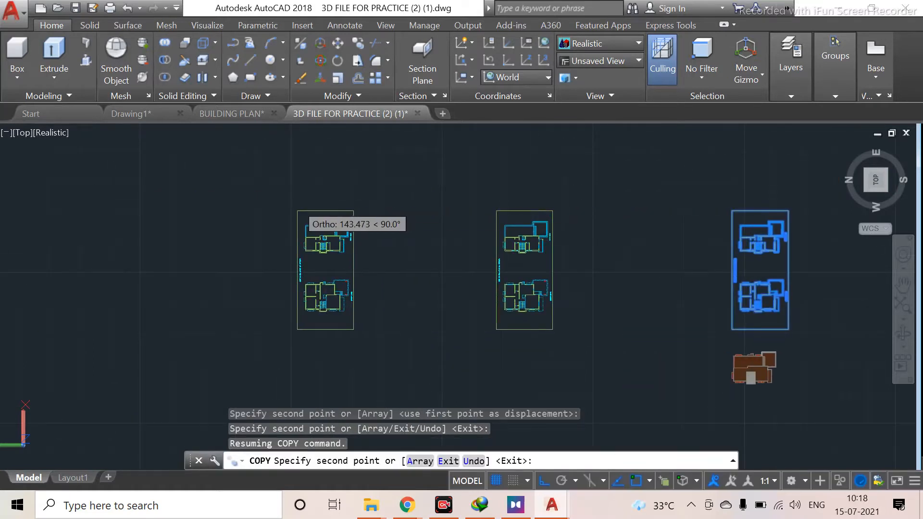
left_click(294, 209)
key("Escape")
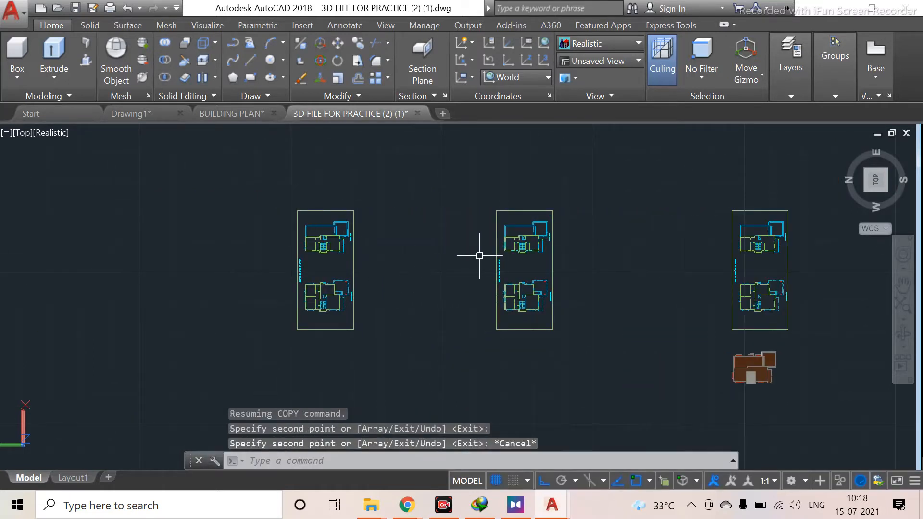
Examine the copied floor plans and the original in the top view
scroll(414, 259, "up", 4)
middle_click_drag(334, 261, 524, 262)
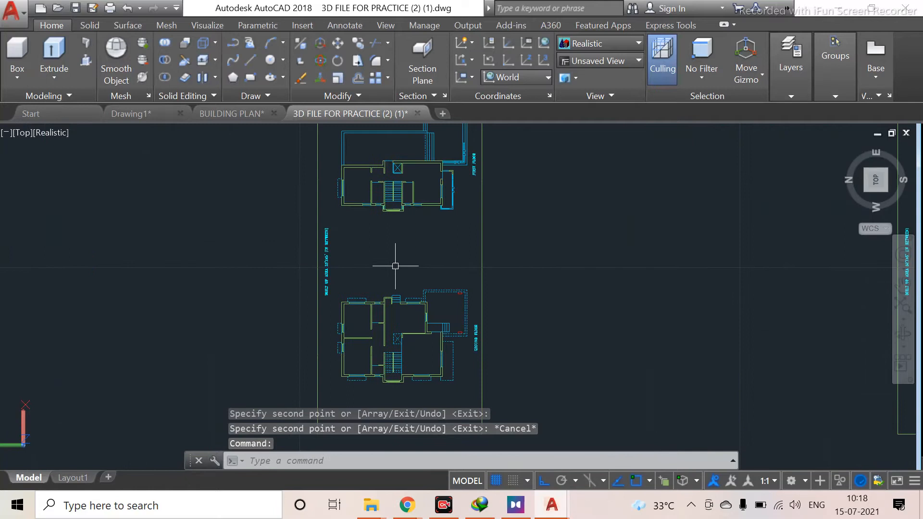
scroll(419, 218, "down", 2)
middle_click_drag(419, 217, 415, 243)
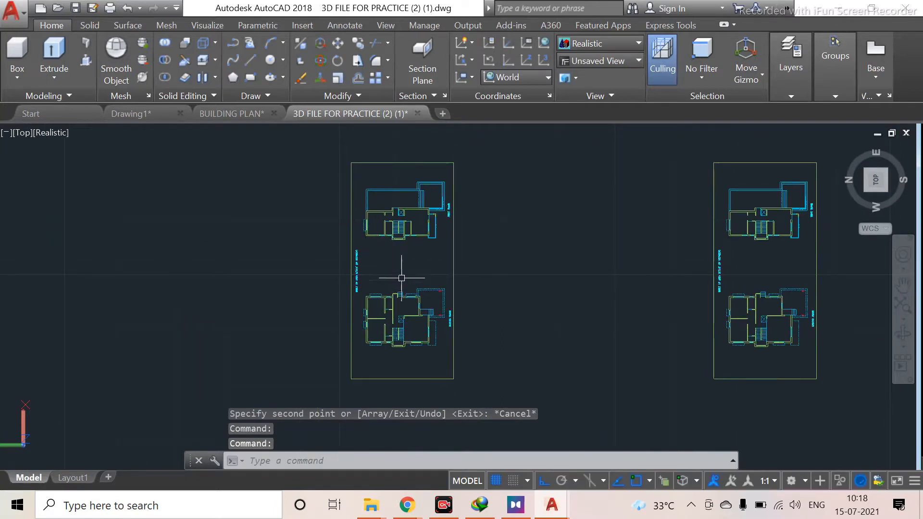
scroll(403, 278, "down", 2)
middle_click_drag(424, 291, 460, 213)
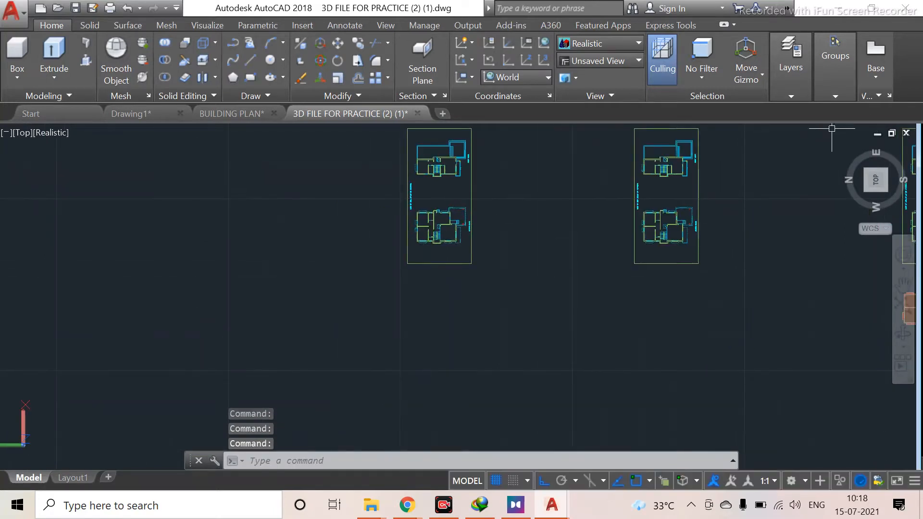
Switch to an isometric view and look over the copied plans and the 3D building model
left_click(867, 192)
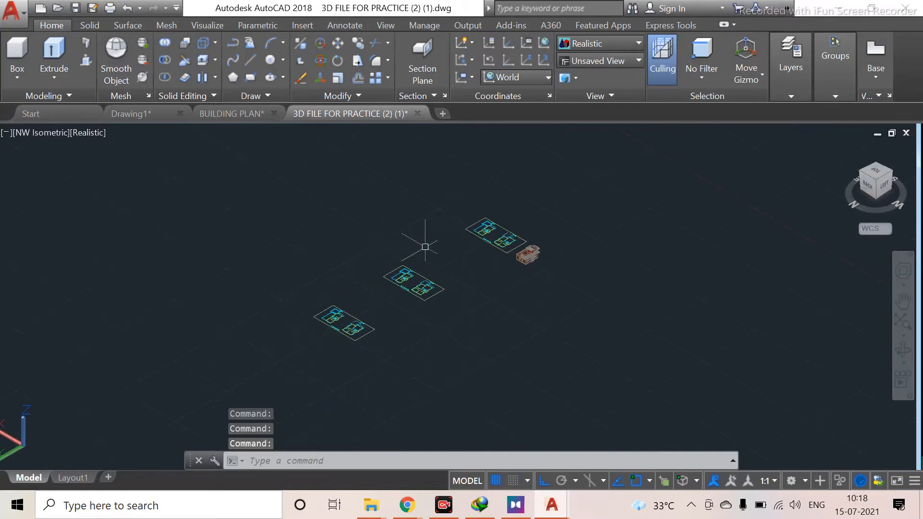
middle_click_drag(334, 354, 316, 268)
scroll(330, 241, "up", 6)
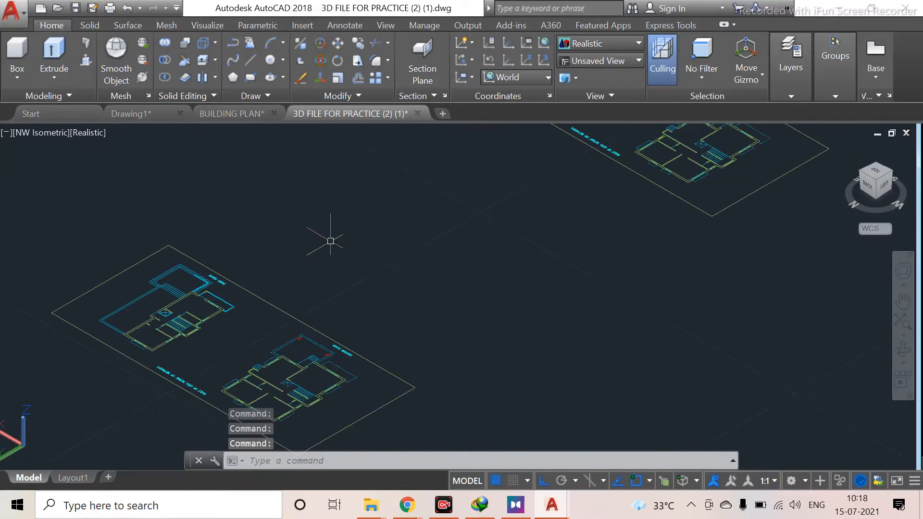
scroll(494, 232, "down", 5)
middle_click_drag(494, 232, 280, 207)
scroll(404, 178, "up", 4)
middle_click_drag(426, 164, 149, 383)
scroll(511, 279, "up", 3)
middle_click_drag(607, 221, 330, 272)
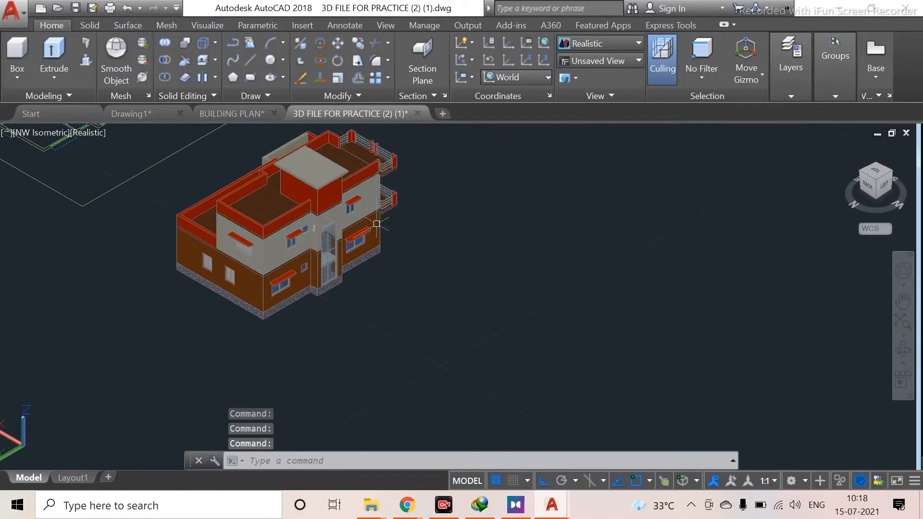
Inspect the 3D building model up close, then zoom into the ground floor plan's outer wall lines
scroll(343, 230, "up", 3)
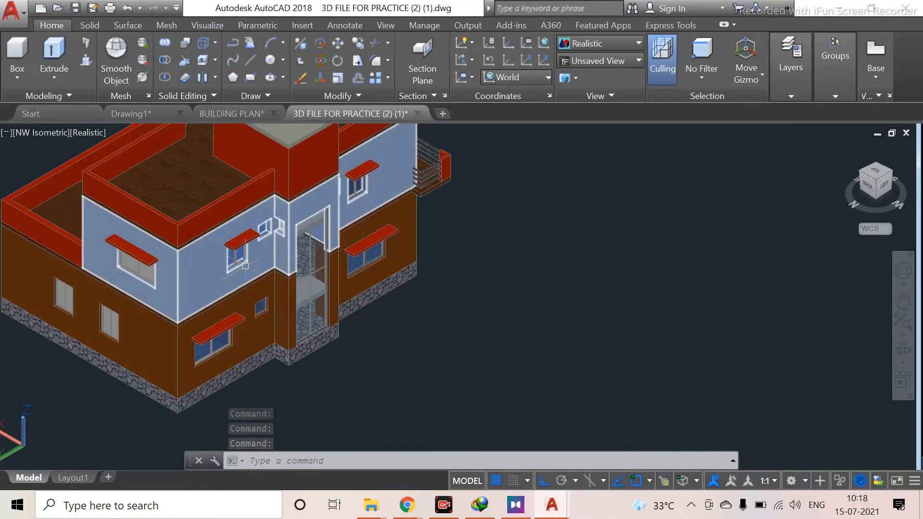
scroll(10, 325, "down", 4)
middle_click_drag(10, 325, 249, 294)
scroll(4, 333, "down", 4)
scroll(385, 291, "up", 5)
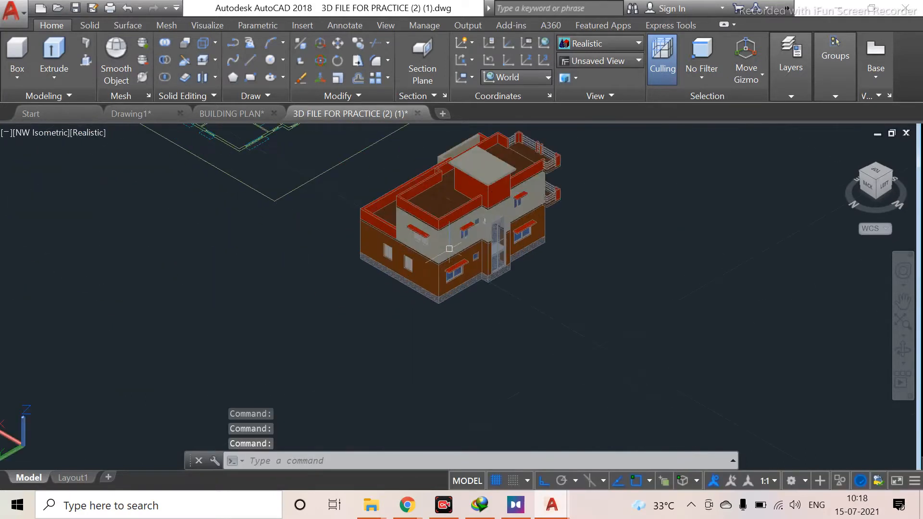
middle_click_drag(7, 299, 560, 297)
middle_click_drag(145, 331, 428, 250)
middle_click_drag(430, 323, 424, 290)
middle_click_drag(600, 267, 282, 261)
middle_click_drag(464, 178, 448, 337)
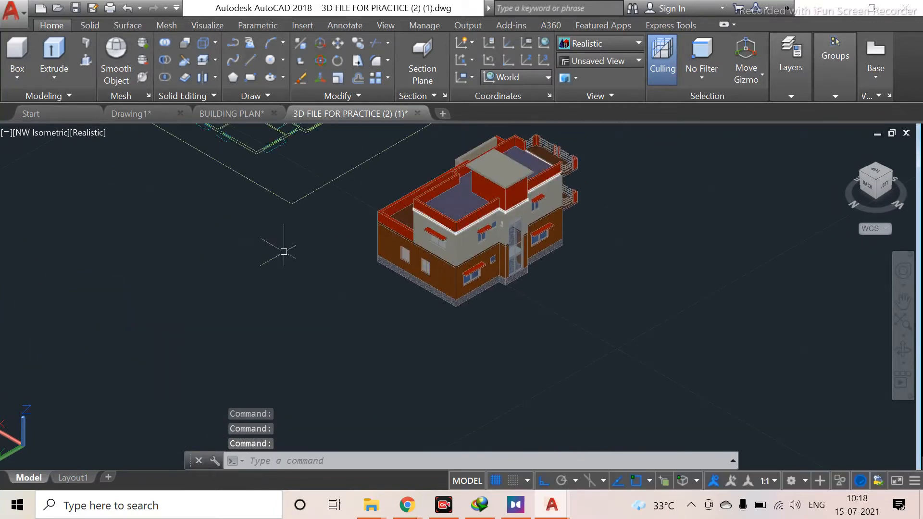
middle_click_drag(116, 274, 663, 239)
middle_click_drag(159, 269, 456, 295)
scroll(456, 295, "up", 5)
scroll(501, 232, "up", 6)
middle_click_drag(634, 278, 333, 301)
scroll(289, 251, "down", 2)
middle_click_drag(289, 250, 292, 332)
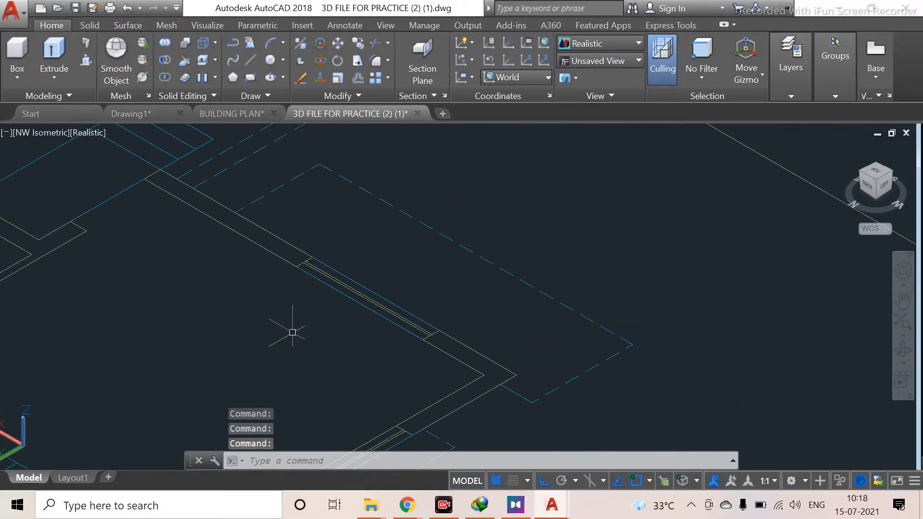
Delete the double window lines spanning two openings in the ground floor plan's outer walls
scroll(346, 290, "up", 7)
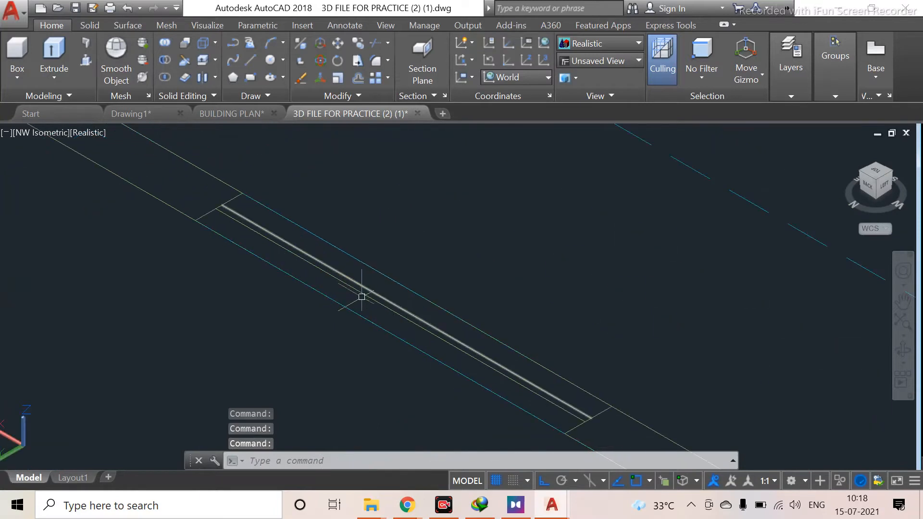
left_click(364, 298)
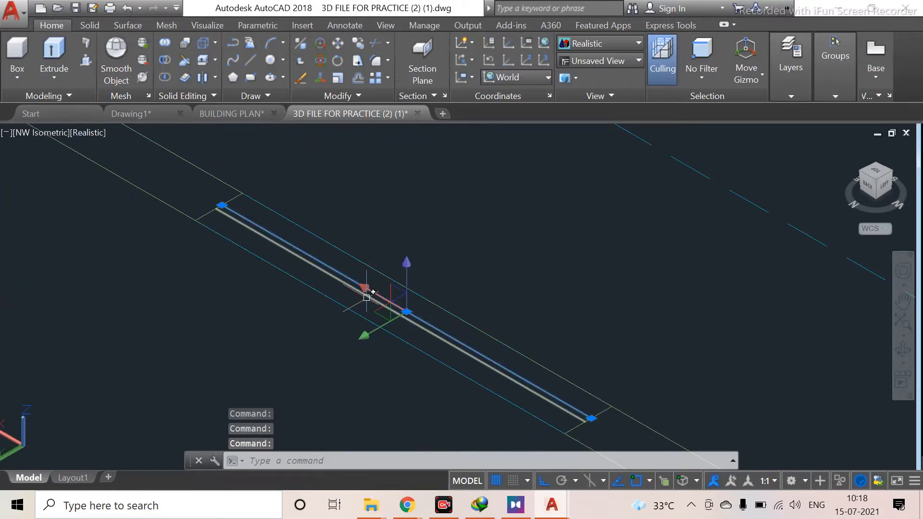
key("Delete")
scroll(350, 293, "down", 2)
scroll(214, 238, "down", 2)
middle_click_drag(215, 239, 237, 255)
scroll(238, 255, "down", 2)
middle_click_drag(238, 255, 256, 269)
middle_click_drag(142, 269, 345, 316)
scroll(230, 251, "up", 4)
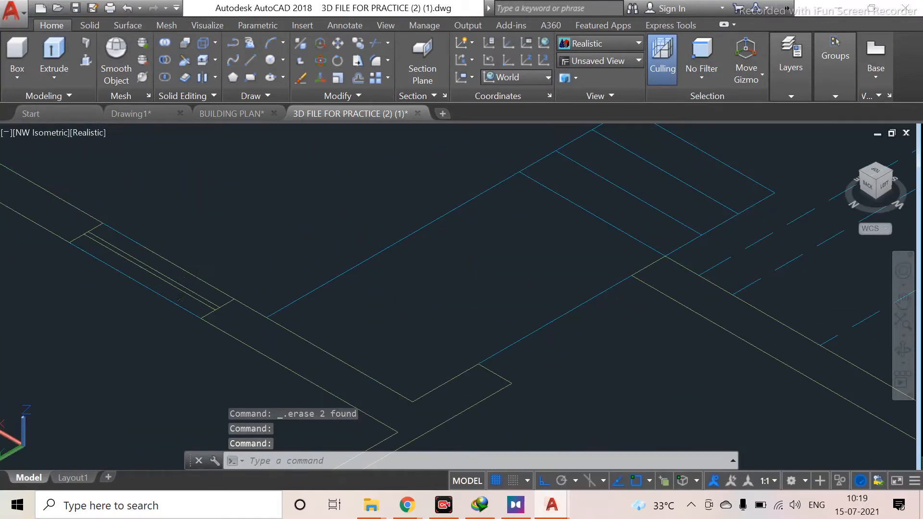
left_click(173, 292)
scroll(175, 289, "up", 3)
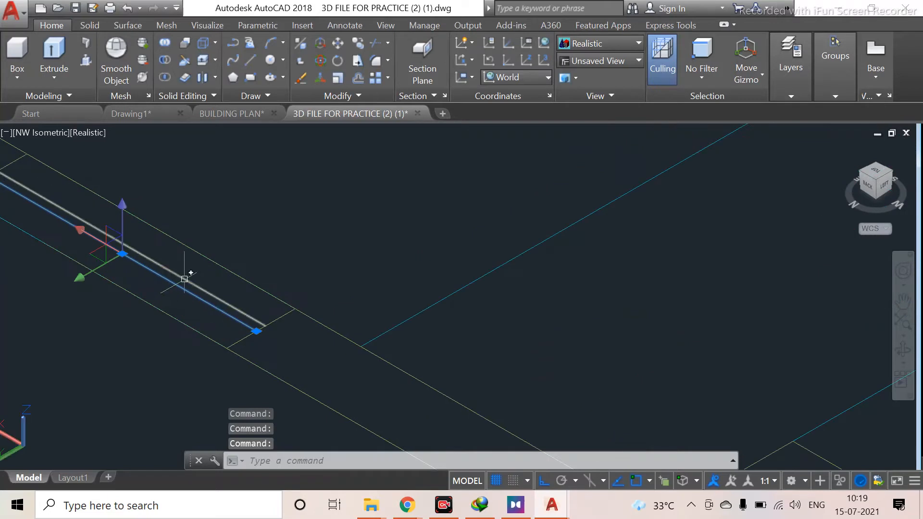
key("Delete")
Delete the window lines across two more wall openings near the ground floor label
scroll(185, 274, "down", 4)
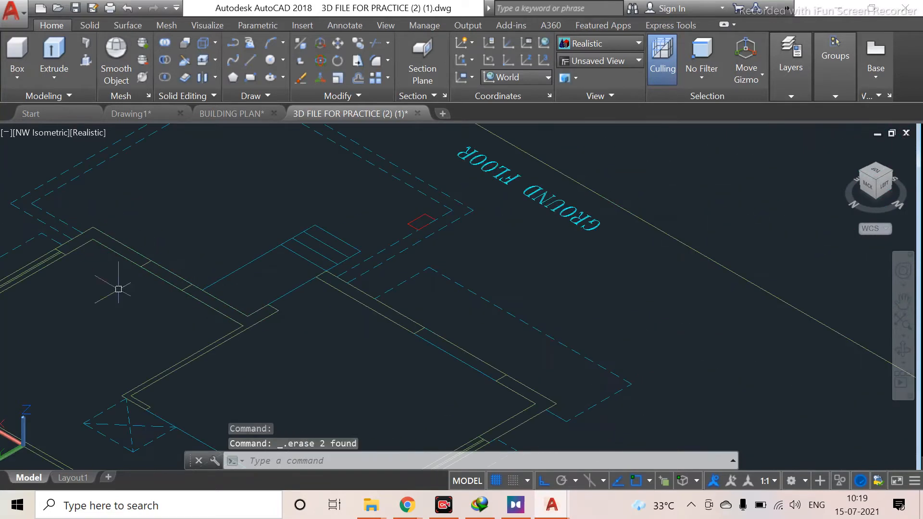
scroll(429, 288, "up", 4)
left_click(409, 240)
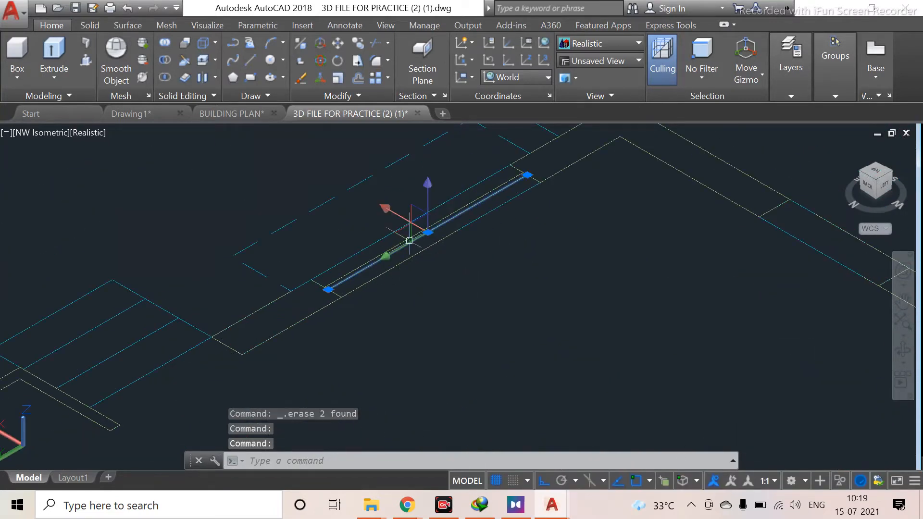
scroll(324, 250, "up", 4)
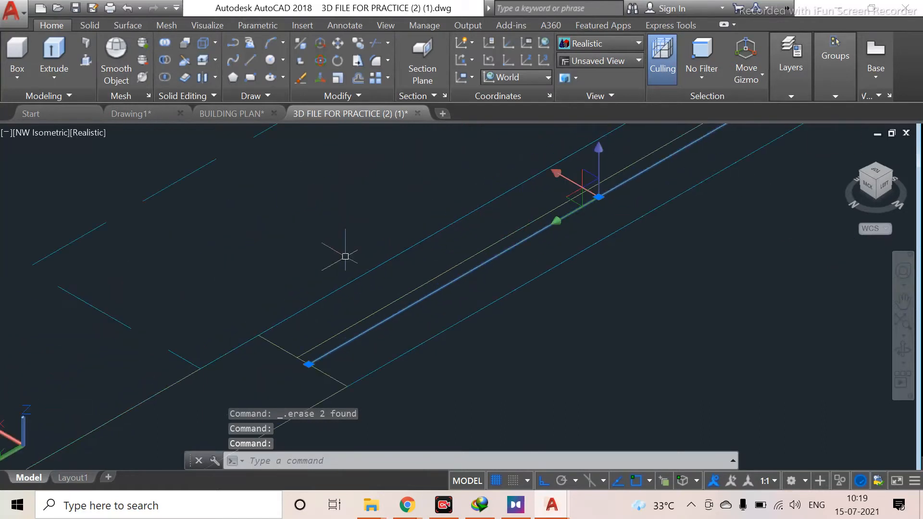
left_click(385, 303)
key("Delete")
scroll(319, 336, "down", 5)
scroll(464, 221, "up", 3)
scroll(409, 248, "up", 3)
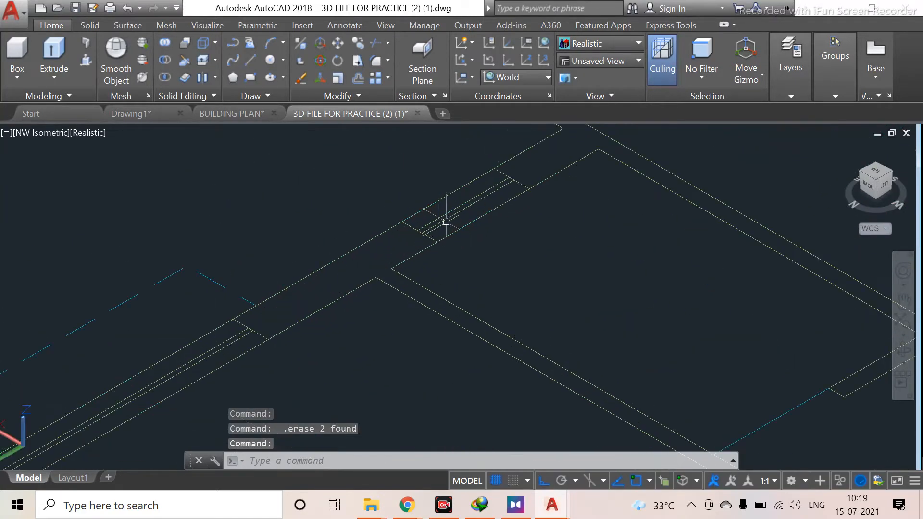
left_click(452, 203)
left_click(448, 224)
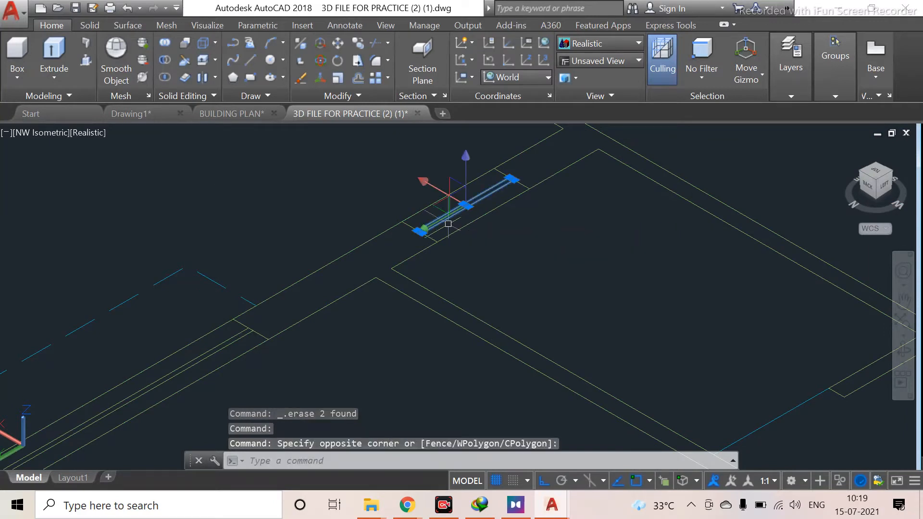
key("Delete")
Erase the window lines from two further openings along the ground floor's outer walls
scroll(362, 232, "down", 3)
scroll(315, 284, "up", 2)
left_click(315, 285)
left_click(298, 313)
key("Delete")
scroll(173, 336, "down", 2)
middle_click_drag(173, 335, 283, 250)
middle_click_drag(187, 427, 164, 180)
mouse_move(248, 285)
middle_mouse_down()
mouse_move(156, 247)
mouse_move(132, 253)
middle_mouse_up()
scroll(404, 326, "up", 3)
left_click(401, 310)
left_click(392, 336)
key("Delete")
Remove the double lines in the last two wall openings of the ground floor plan
middle_click_drag(394, 337, 415, 196)
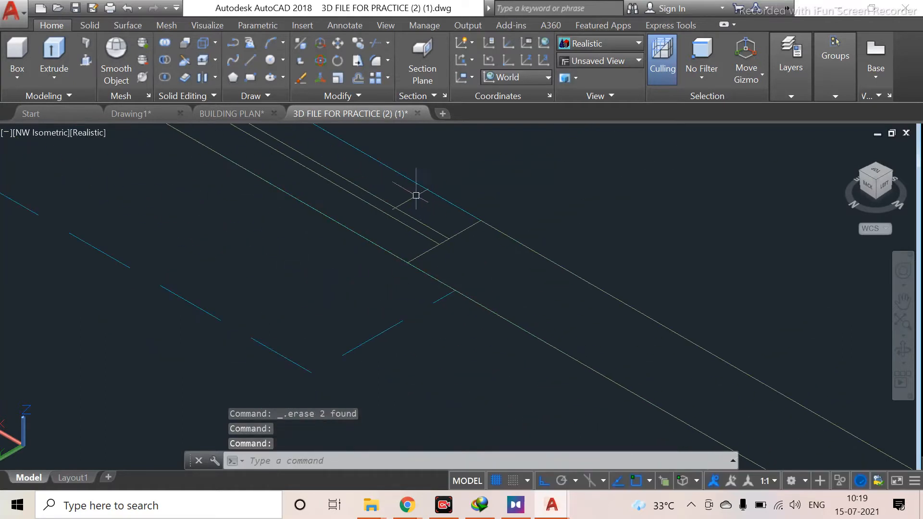
left_click(387, 185)
left_click(370, 208)
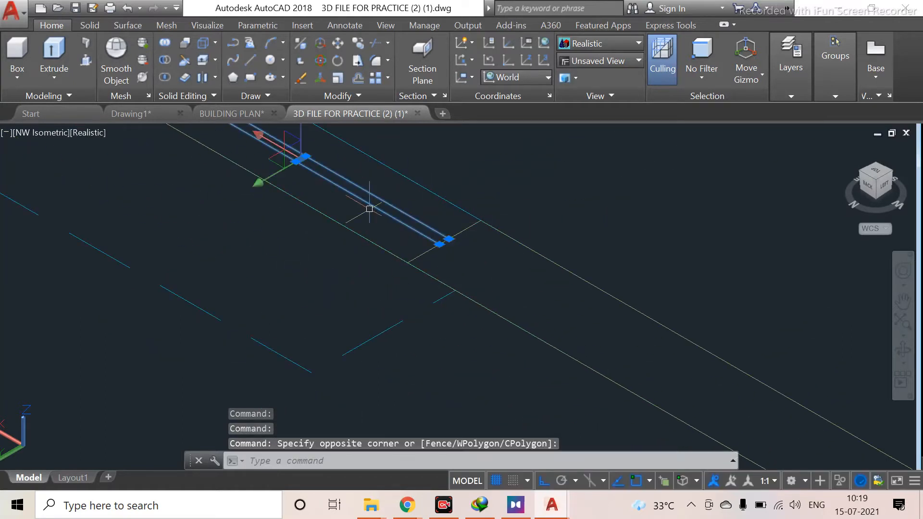
key("Delete")
mouse_move(367, 206)
middle_mouse_down()
mouse_move(226, 221)
mouse_move(30, 193)
middle_mouse_up()
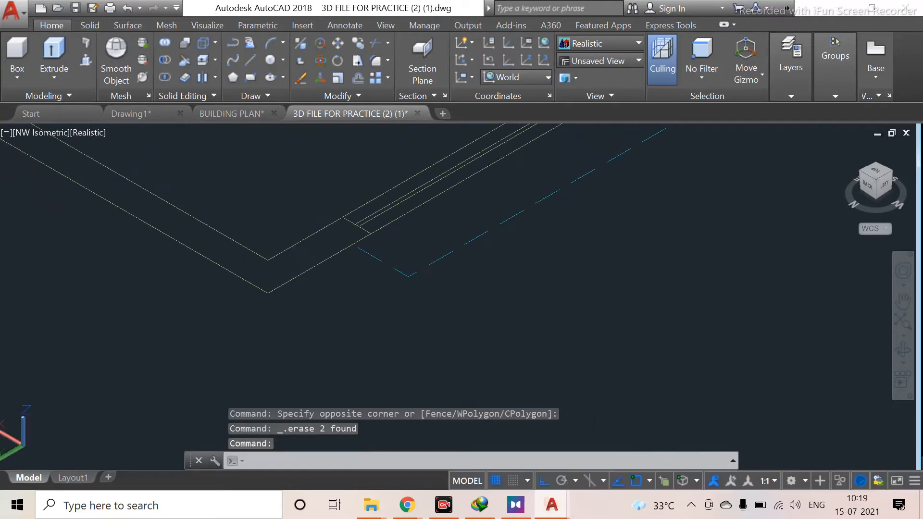
scroll(393, 169, "up", 2)
middle_click_drag(454, 160, 338, 233)
left_click(361, 242)
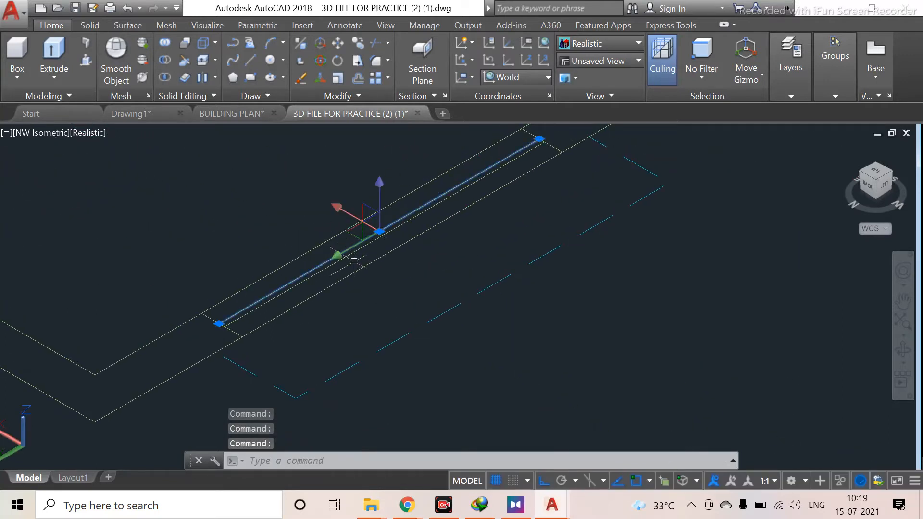
left_click(310, 277)
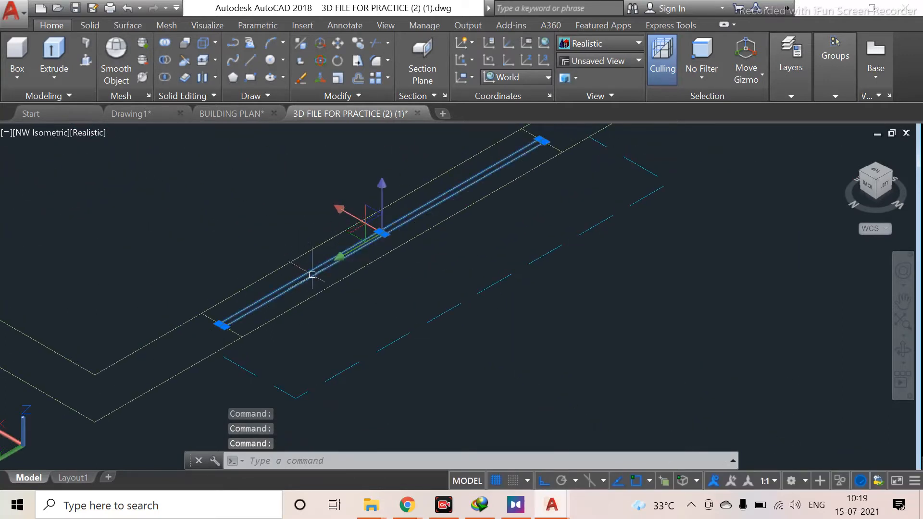
key("Delete")
scroll(397, 261, "up", 2)
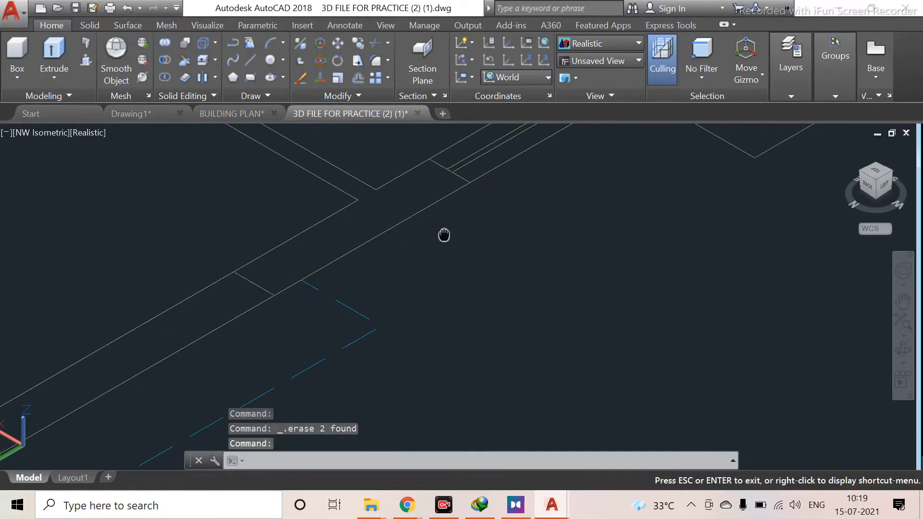
Delete the double window lines in another opening of the ground floor's outer wall
middle_click_drag(443, 233, 287, 387)
left_click(251, 386)
left_click(252, 391)
key("Delete")
Erase the window lines in the next outer wall opening of the ground floor plan
middle_click_drag(311, 202, 207, 338)
scroll(207, 338, "down", 2)
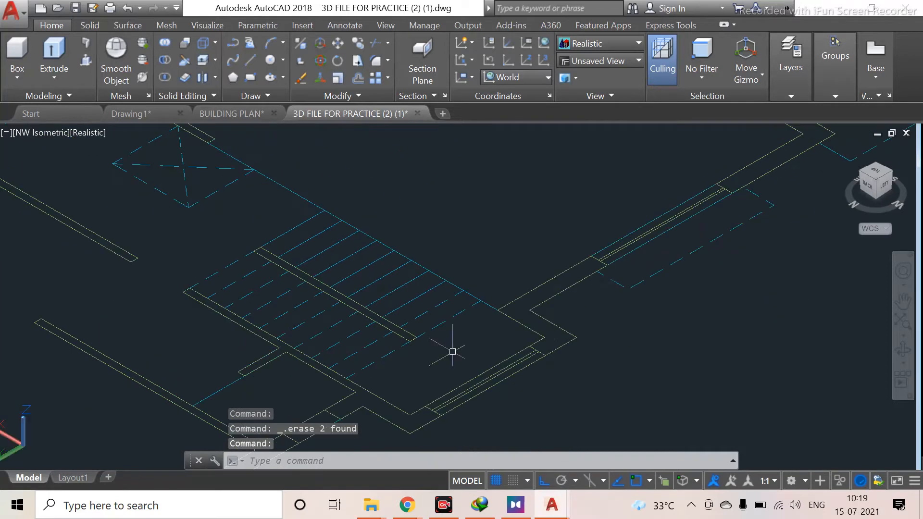
scroll(470, 377, "up", 3)
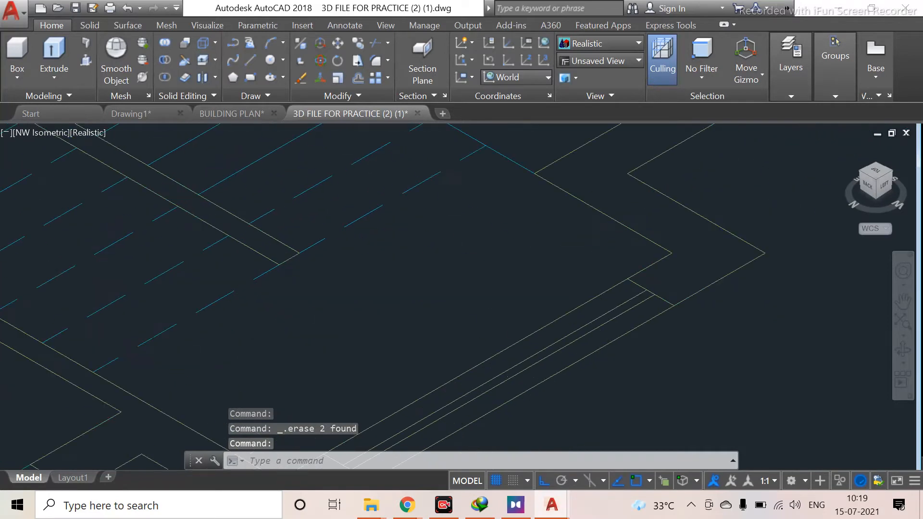
left_click(508, 370)
left_click(509, 375)
key("Delete")
scroll(589, 333, "down", 2)
middle_click_drag(636, 266, 540, 431)
left_click(765, 232)
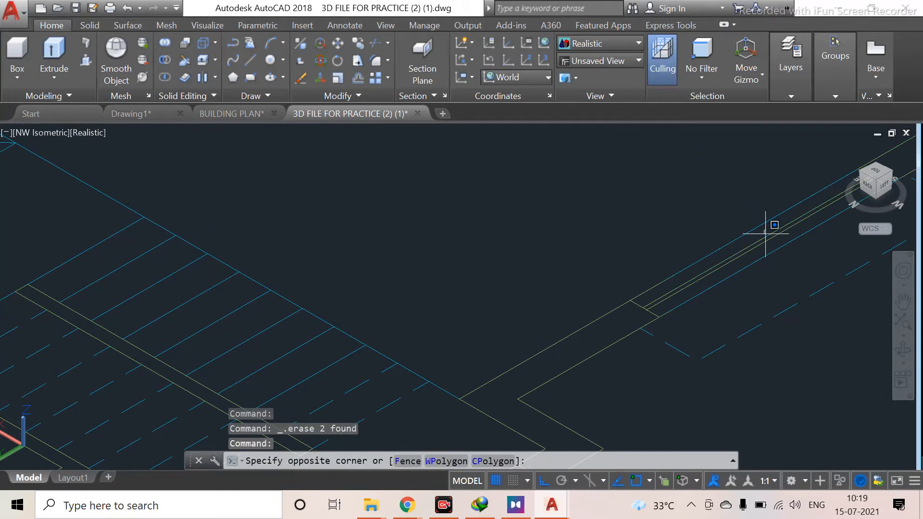
left_click(743, 251)
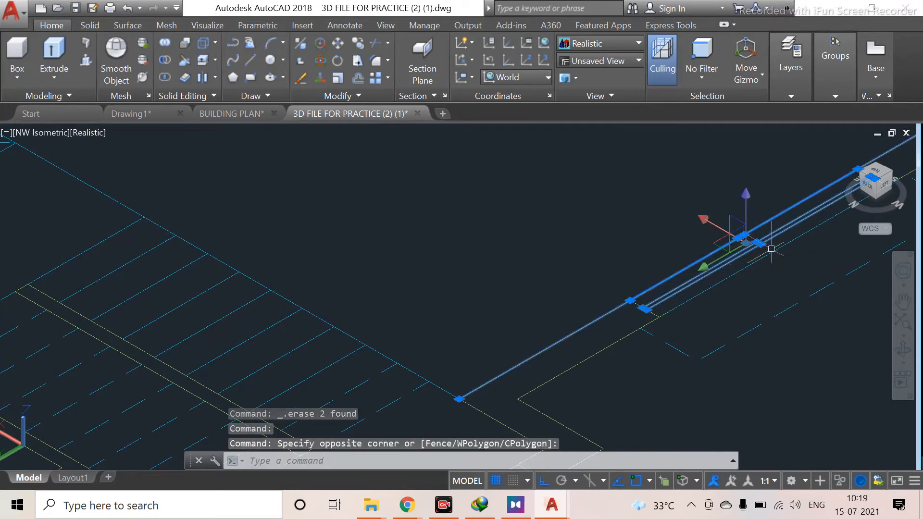
key("Escape")
Delete the triple window lines in the long outer wall opening of the ground floor
scroll(726, 255, "up", 2)
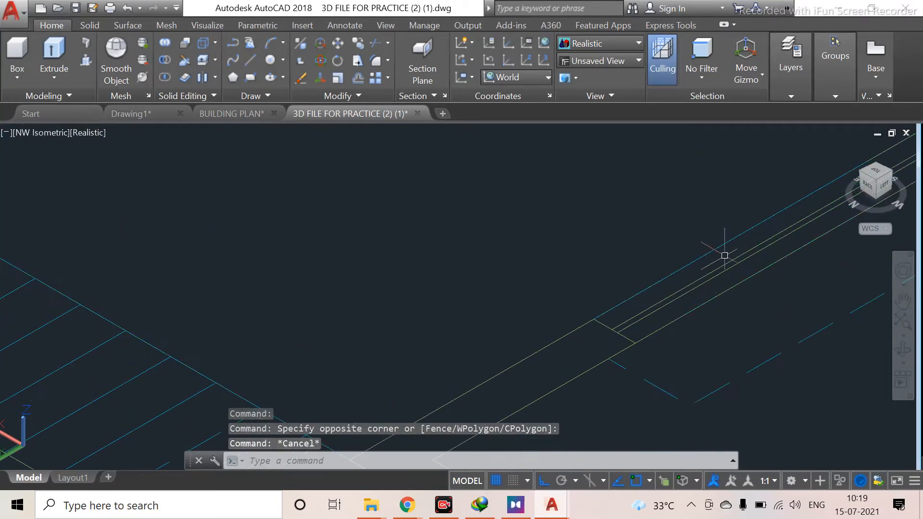
left_click(730, 255)
left_click(709, 281)
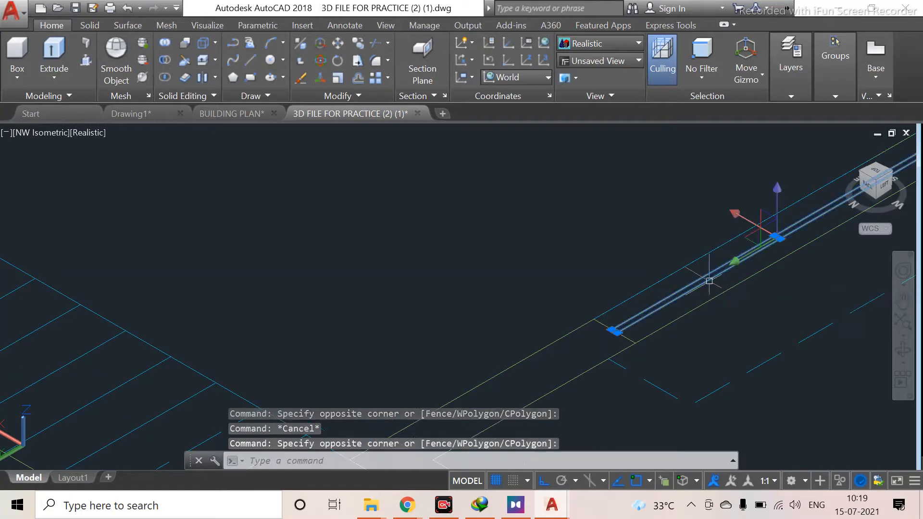
key("Delete")
Inspect the ground floor plan's walls for open wall ends that still need closing
scroll(752, 285, "down", 4)
middle_click_drag(745, 279, 494, 449)
scroll(424, 301, "down", 4)
middle_click_drag(316, 328, 534, 329)
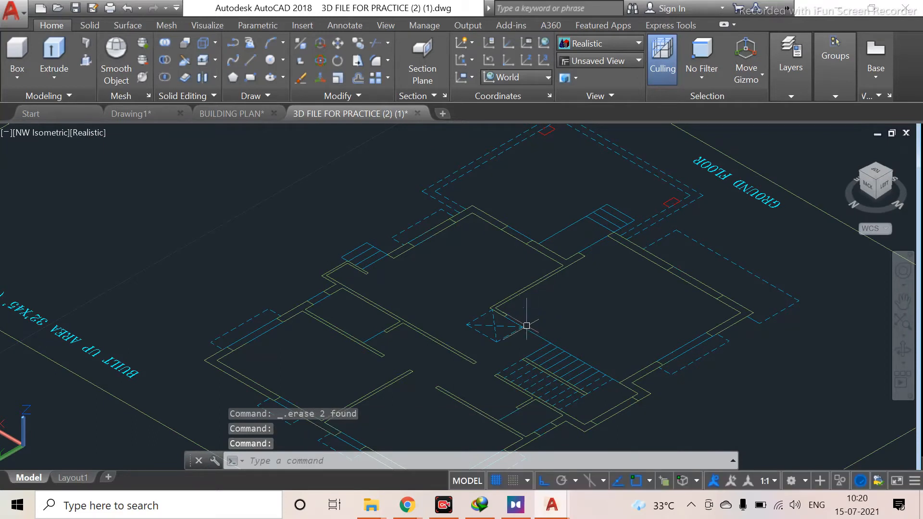
middle_click_drag(589, 342, 535, 245)
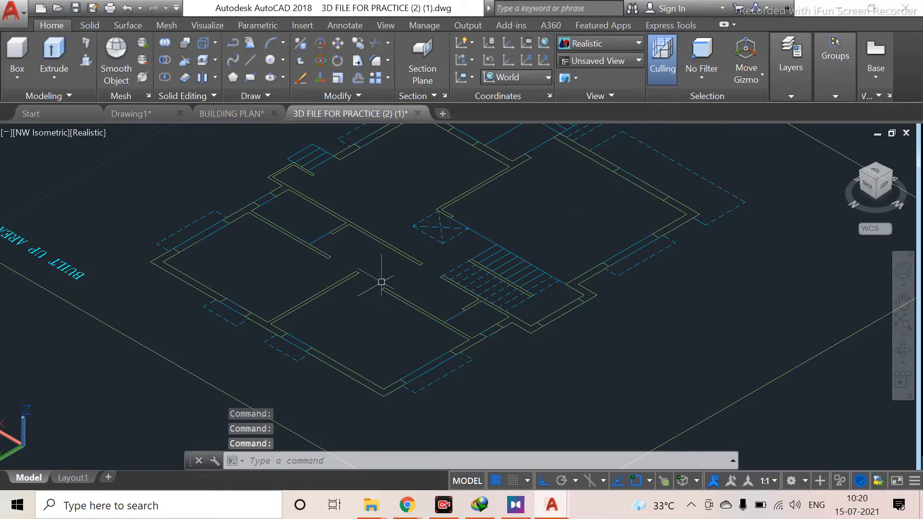
scroll(352, 264, "up", 3)
middle_click_drag(353, 264, 396, 412)
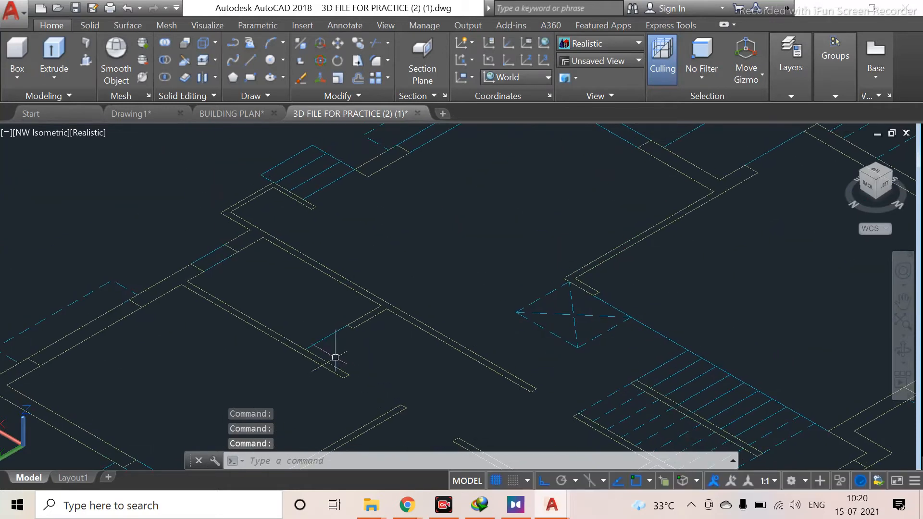
scroll(340, 340, "up", 4)
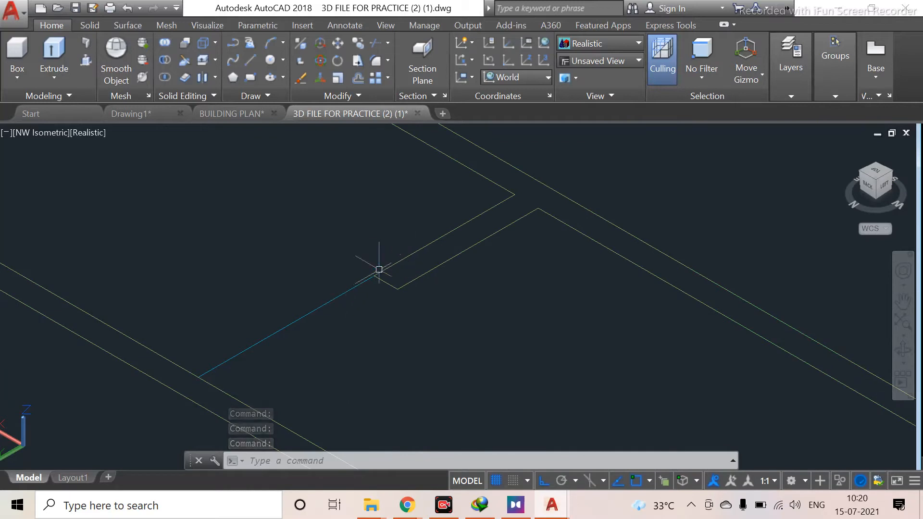
scroll(218, 331, "down", 2)
scroll(367, 302, "down", 2)
middle_click_drag(244, 343, 452, 222)
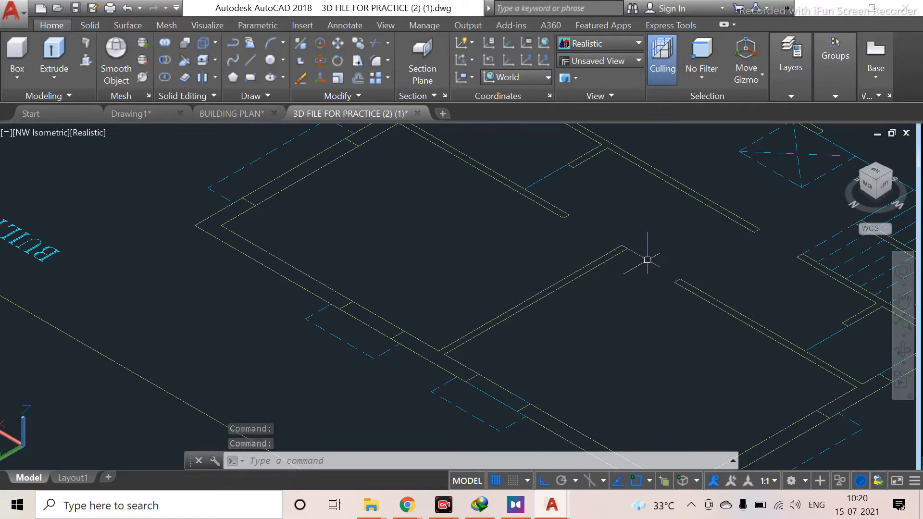
scroll(634, 262, "up", 3)
middle_click_drag(563, 258, 464, 277)
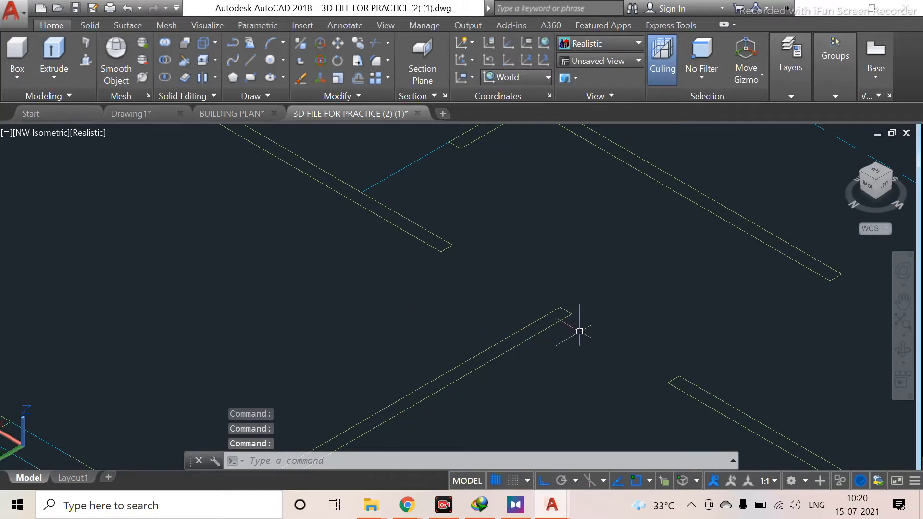
scroll(579, 331, "down", 3)
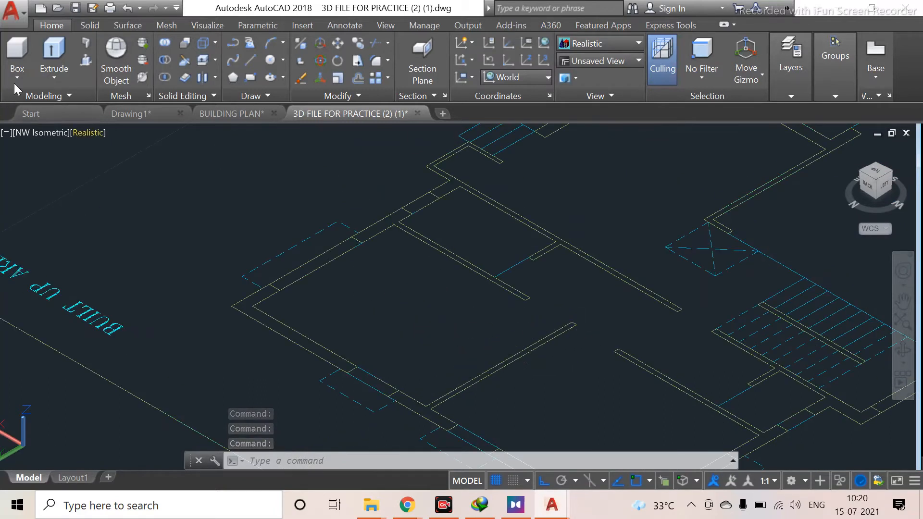
Draw a line across an open wall end to close the gap in the ground floor walls
type("L")
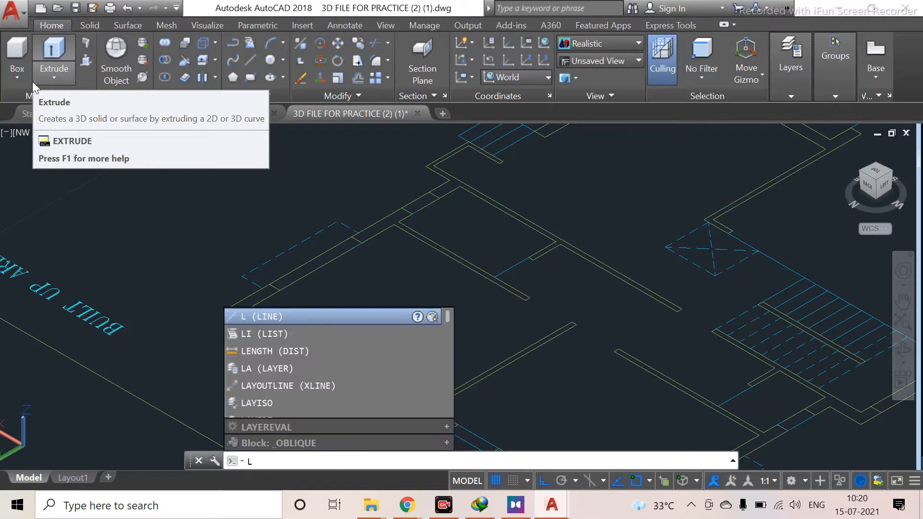
key("Return")
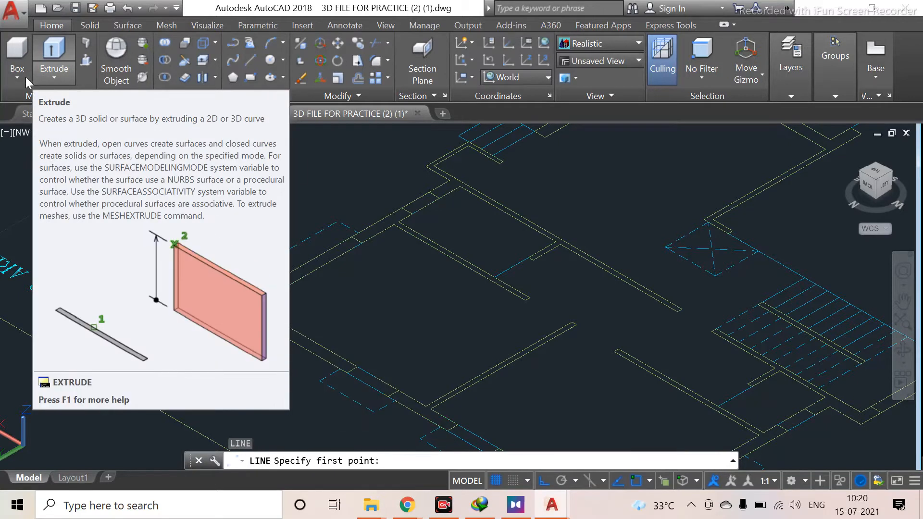
scroll(561, 244, "up", 3)
mouse_move(566, 365)
middle_mouse_down()
mouse_move(379, 204)
mouse_move(342, 192)
middle_mouse_up()
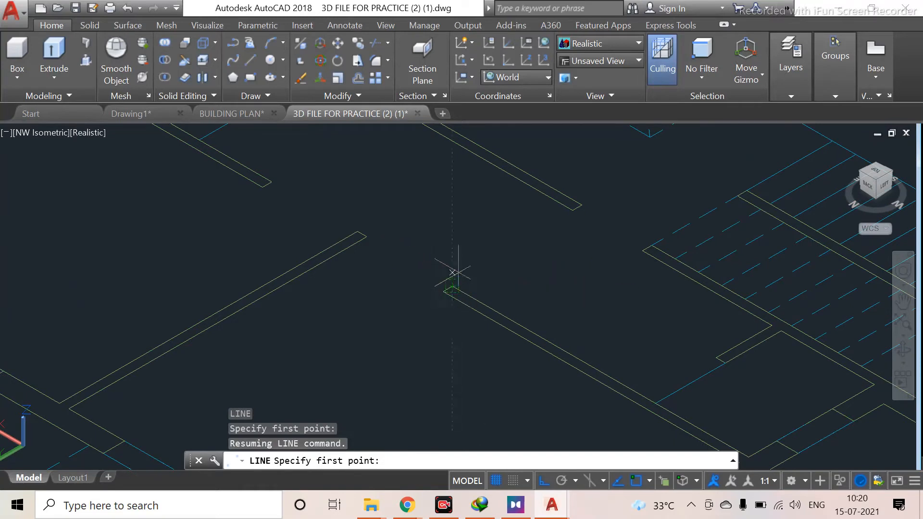
scroll(451, 278, "up", 4)
middle_click_drag(412, 274, 432, 305)
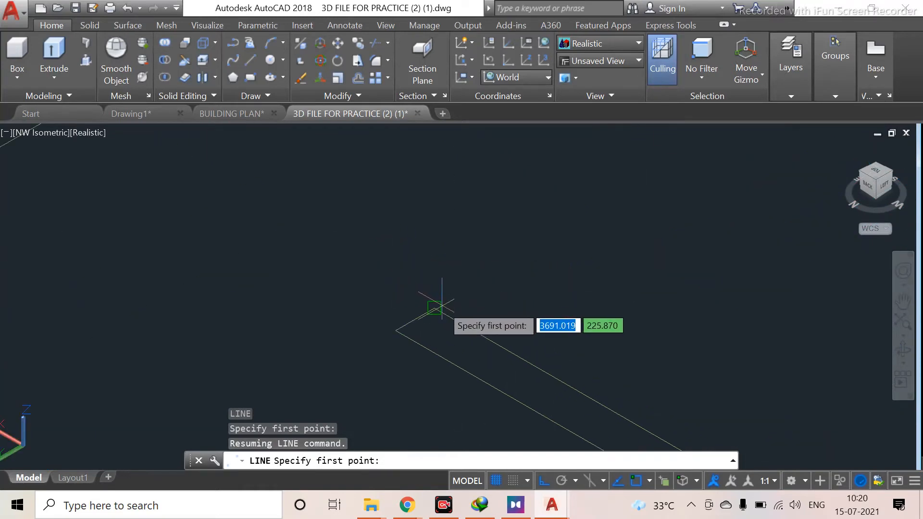
left_click(434, 308)
scroll(229, 171, "down", 2)
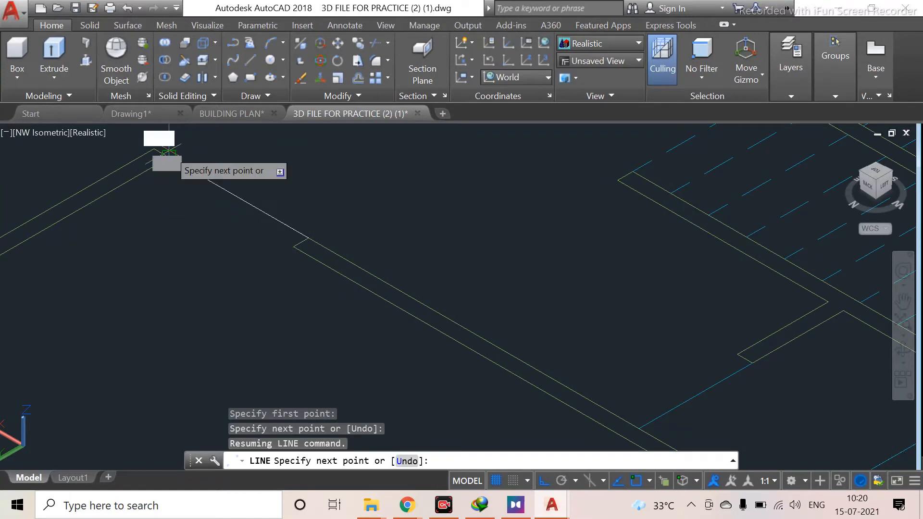
left_click(169, 156)
key("Return")
key("Return")
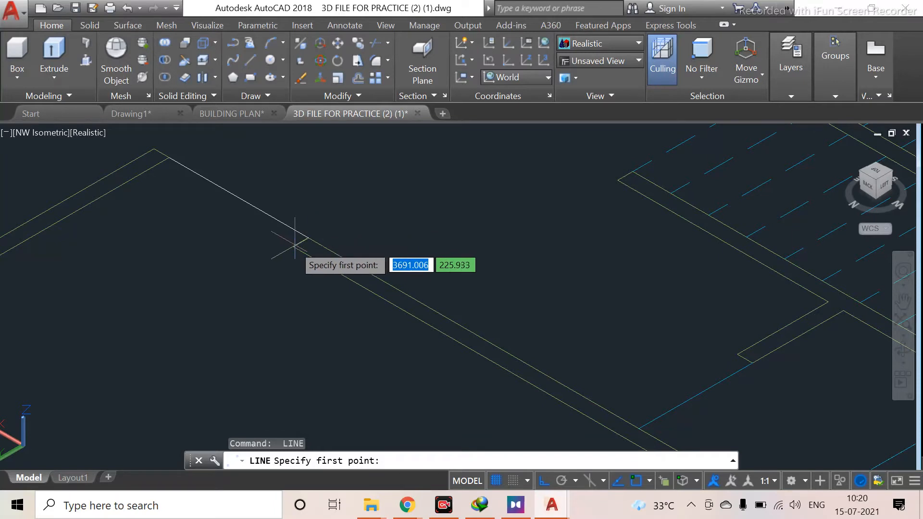
Draw a second closing line across the neighbouring wall opening
left_click(293, 247)
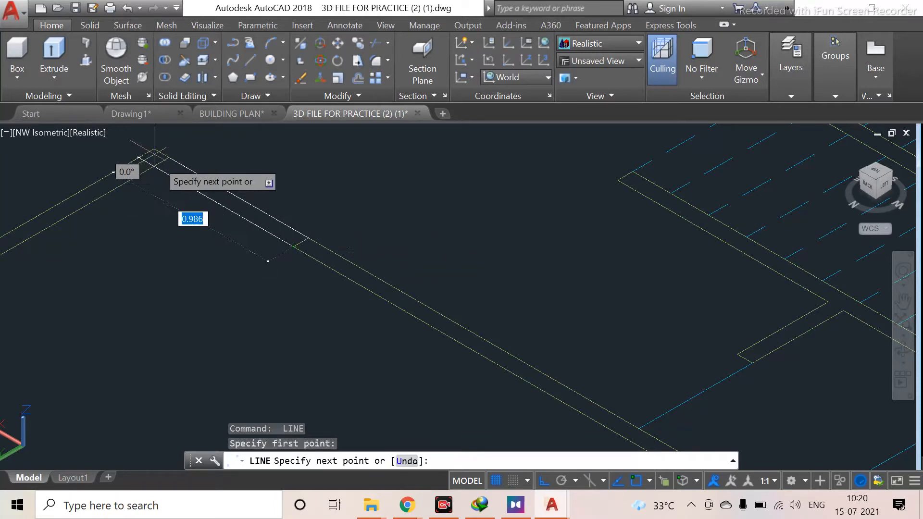
left_click(153, 166)
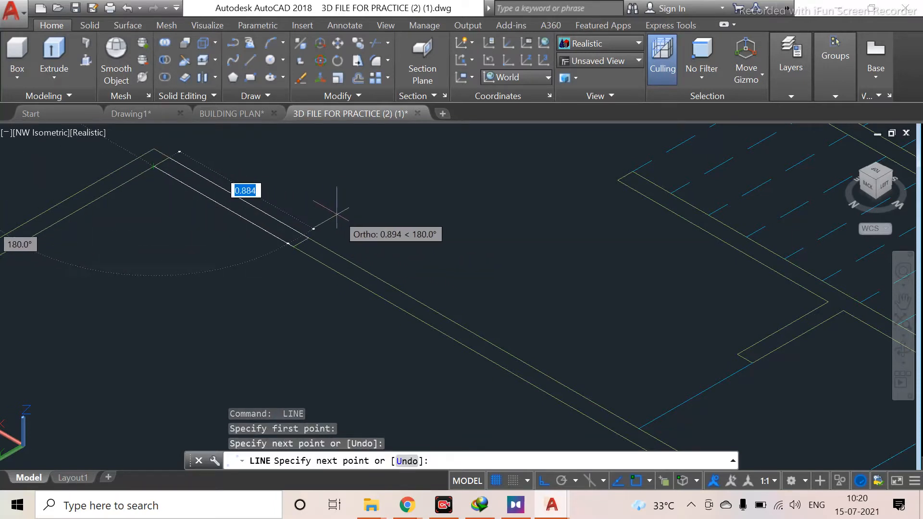
key("Return")
middle_click_drag(307, 233, 260, 223)
key("Escape")
scroll(278, 319, "down", 3)
scroll(200, 206, "up", 2)
key("Escape")
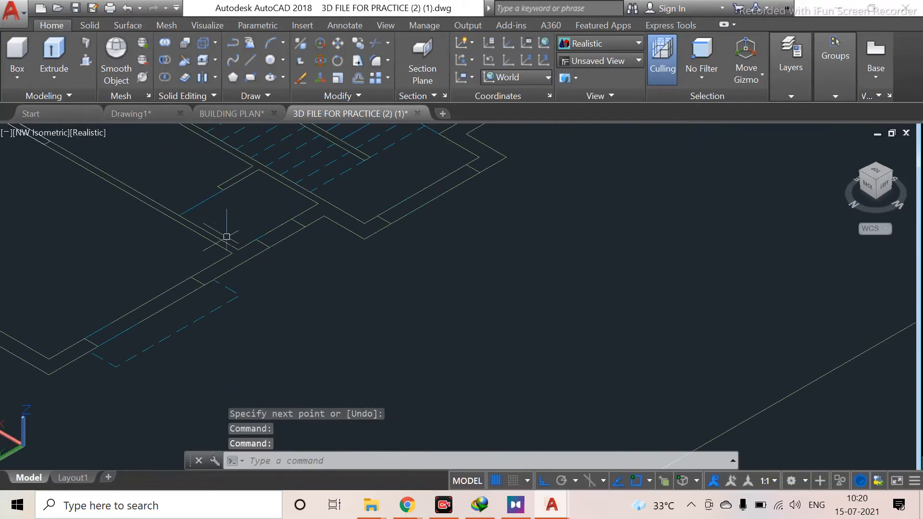
Draw a line closing another nearby wall gap in the ground floor plan
scroll(271, 155, "up", 3)
key("Return")
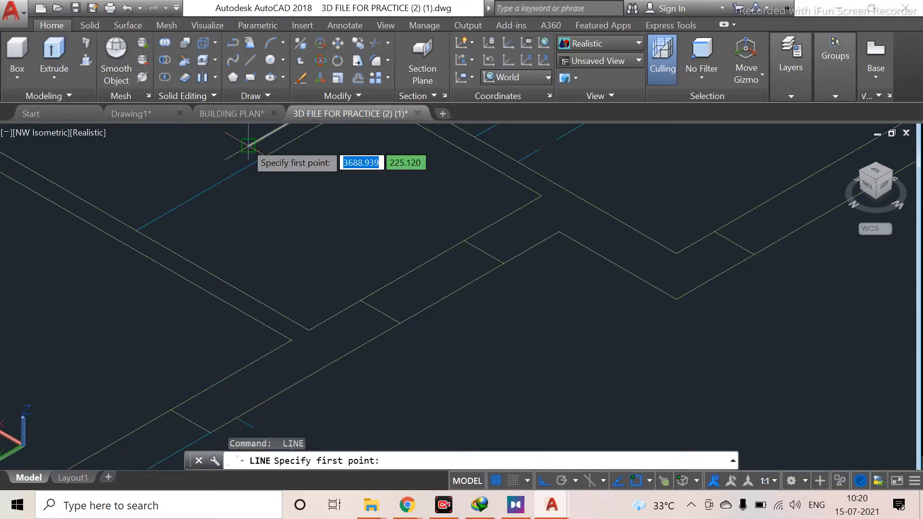
left_click(252, 147)
left_click(119, 221)
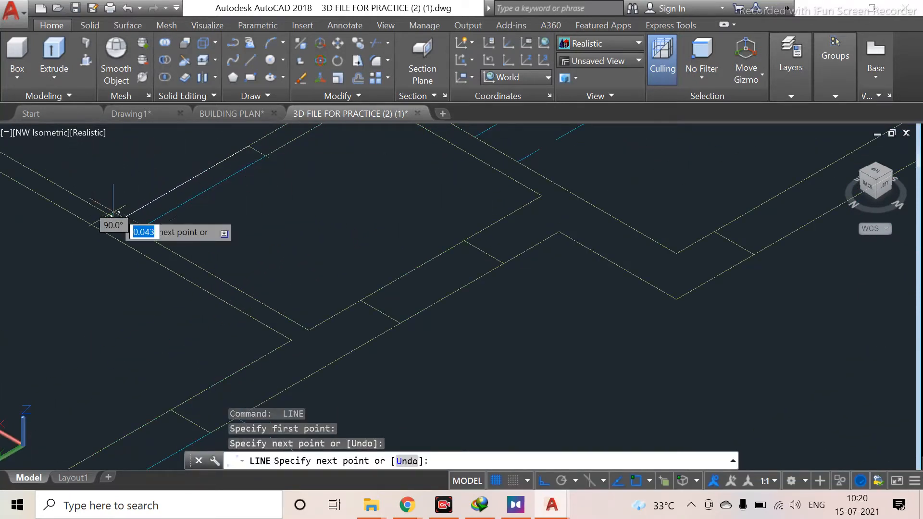
key("Return")
Survey the whole ground floor plan for further open wall ends
scroll(212, 262, "down", 2)
middle_click_drag(212, 262, 243, 312)
scroll(378, 265, "down", 3)
middle_click_drag(378, 268, 290, 430)
middle_click_drag(307, 250, 383, 406)
scroll(319, 392, "up", 2)
middle_click_drag(326, 377, 362, 216)
scroll(371, 250, "down", 2)
middle_click_drag(372, 250, 269, 431)
scroll(291, 314, "up", 4)
middle_click_drag(328, 306, 328, 372)
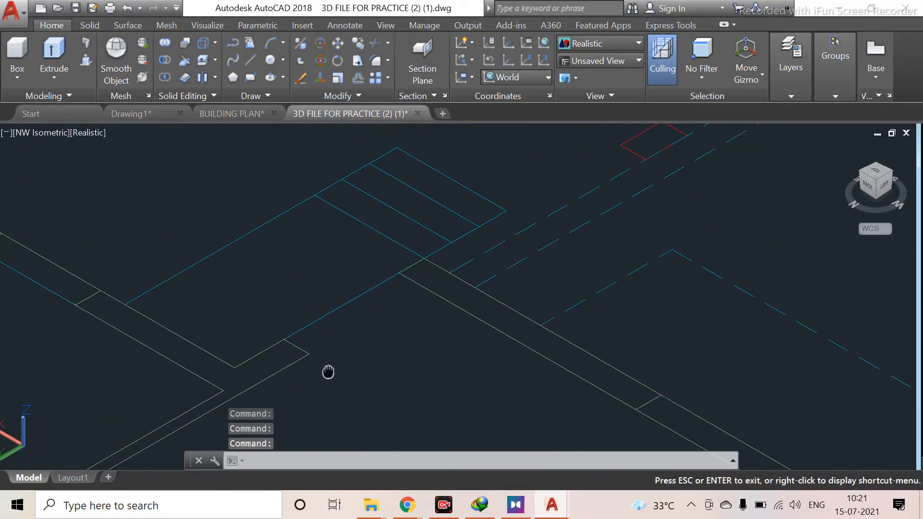
scroll(273, 376, "down", 2)
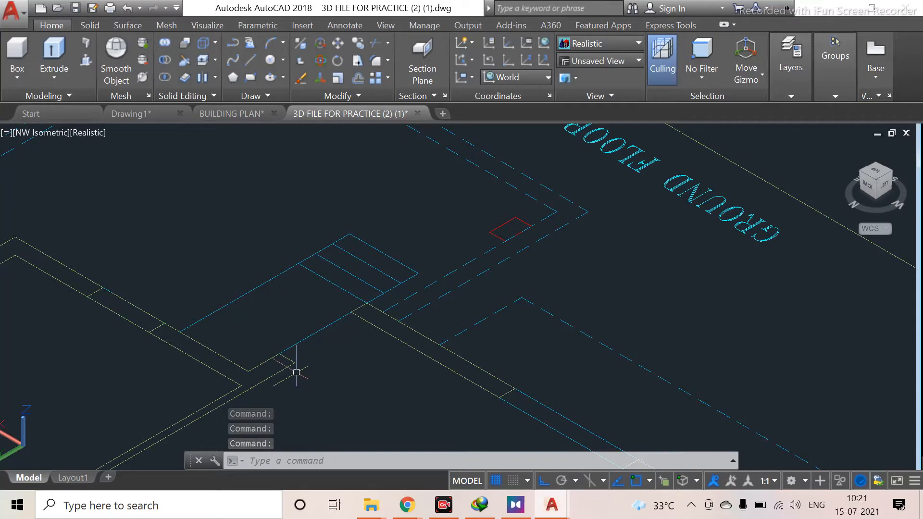
scroll(105, 383, "down", 4)
middle_click_drag(106, 383, 297, 326)
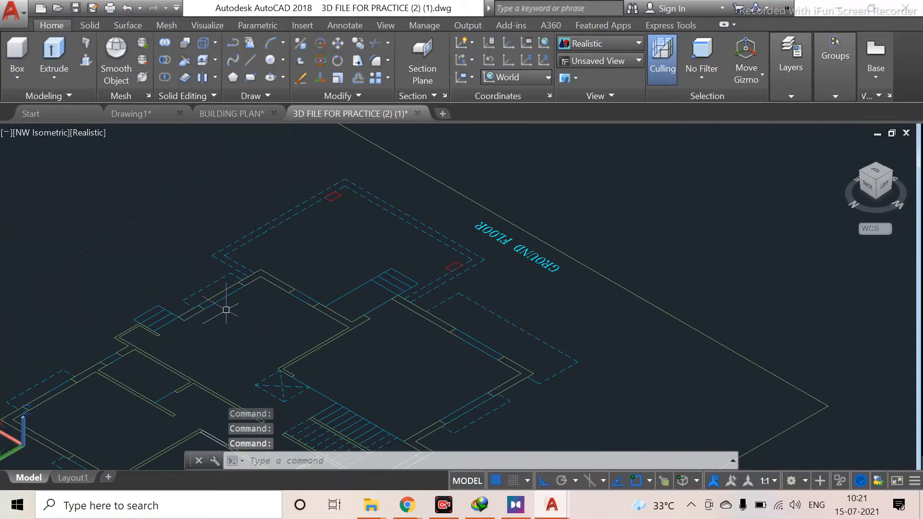
middle_click_drag(180, 317, 318, 240)
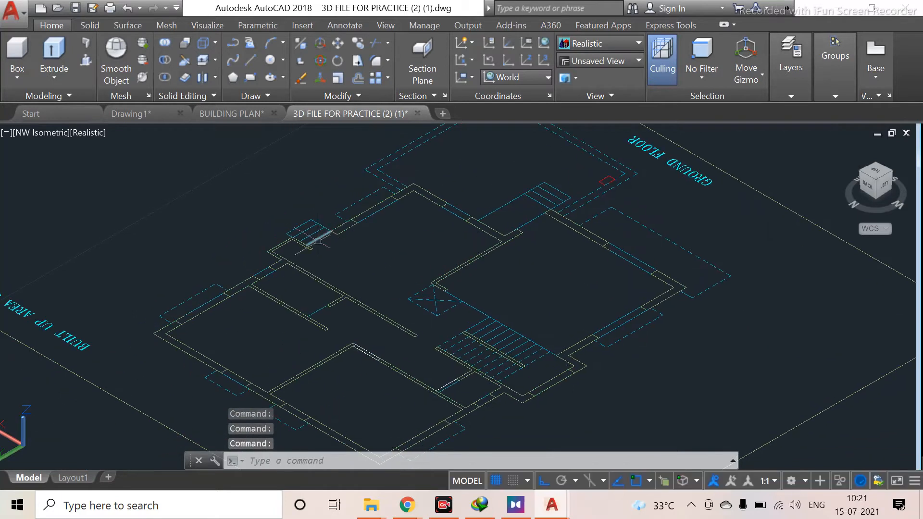
scroll(274, 301, "up", 3)
scroll(380, 322, "up", 2)
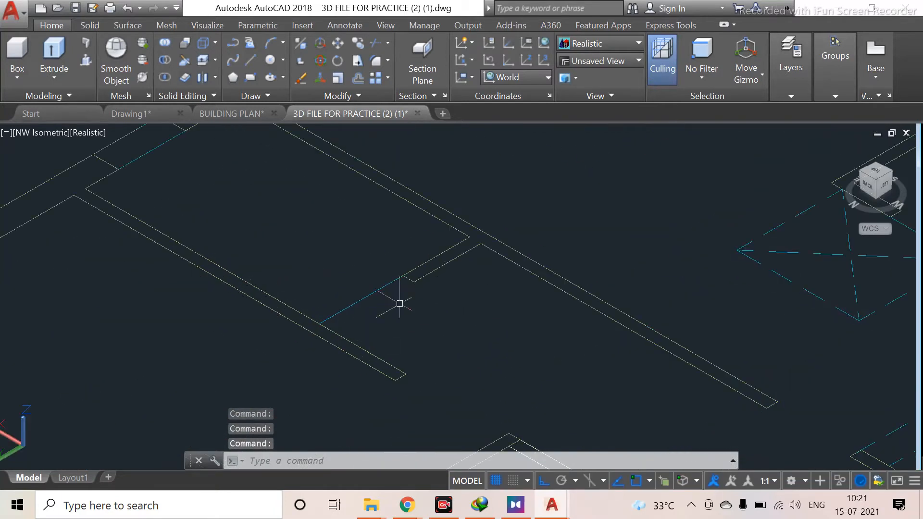
Draw a line across the open end of an interior wall in the ground floor plan
type("l")
key("Return")
left_click(414, 282)
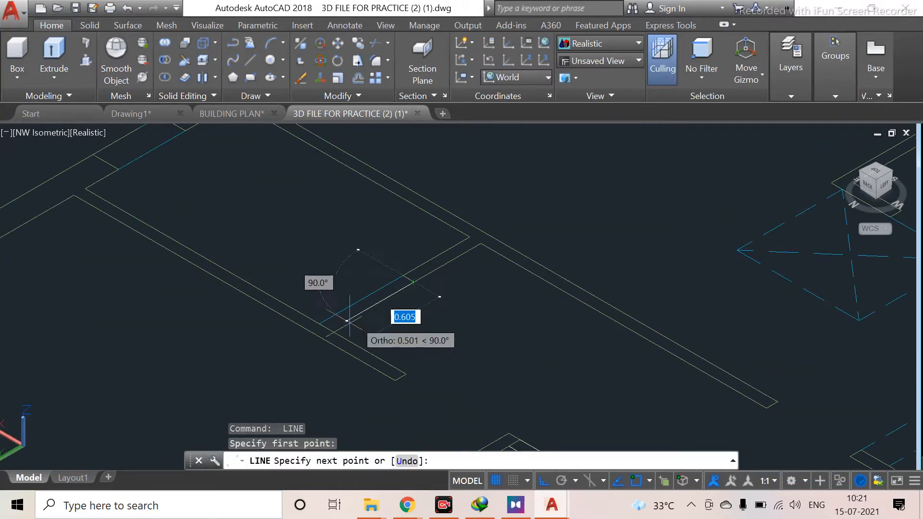
left_click(332, 330)
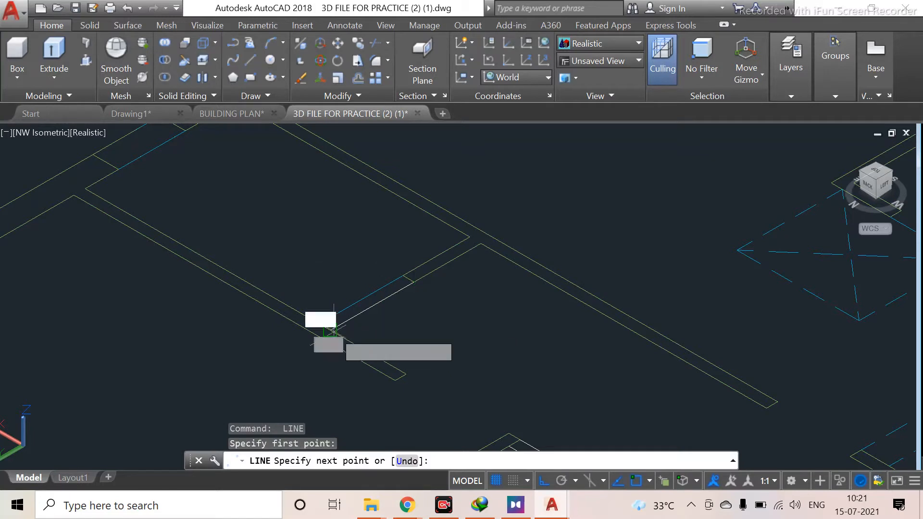
key("Return")
Draw a line closing the wall gap beside the staircase in the ground floor plan
scroll(454, 257, "down", 2)
middle_click_drag(305, 378, 355, 232)
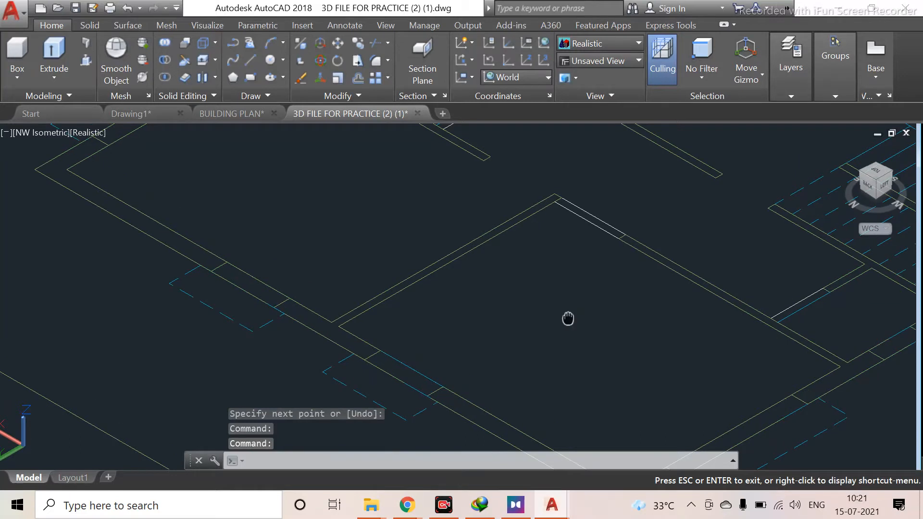
middle_click_drag(575, 301, 373, 323)
key("Return")
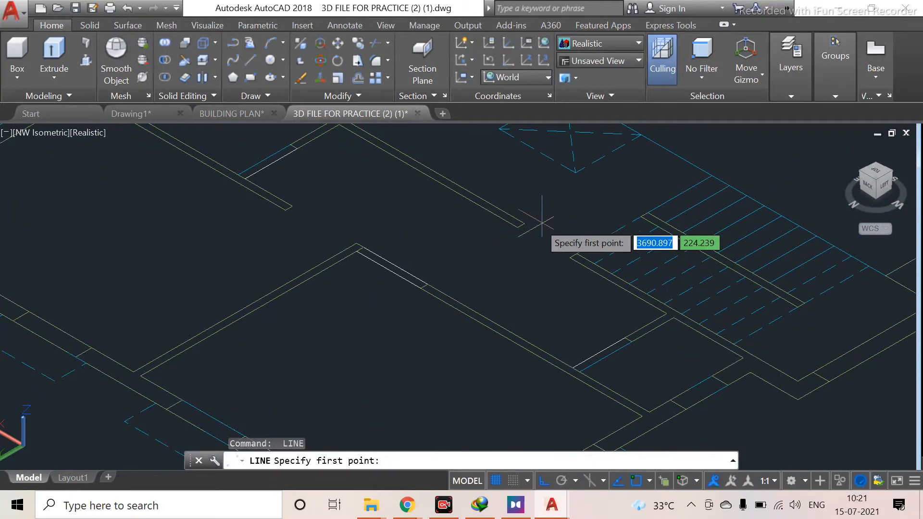
left_click(524, 223)
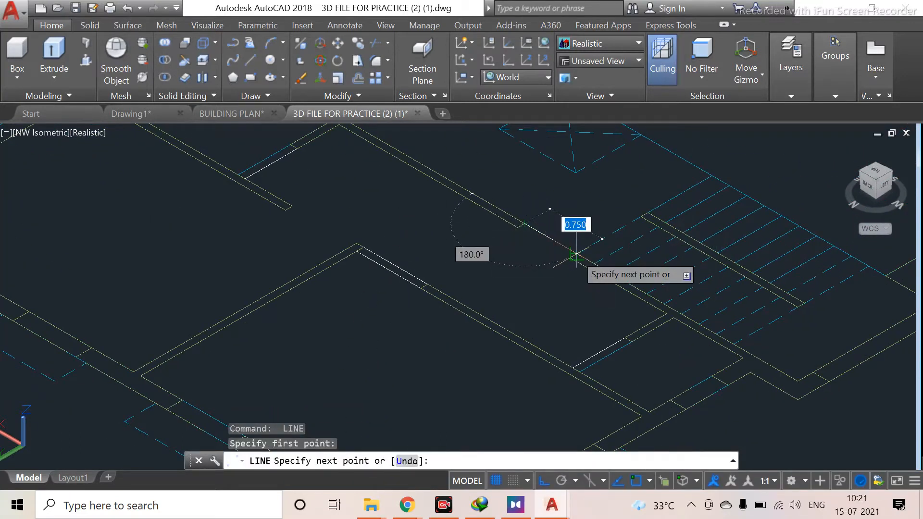
key("Return")
left_click(518, 228)
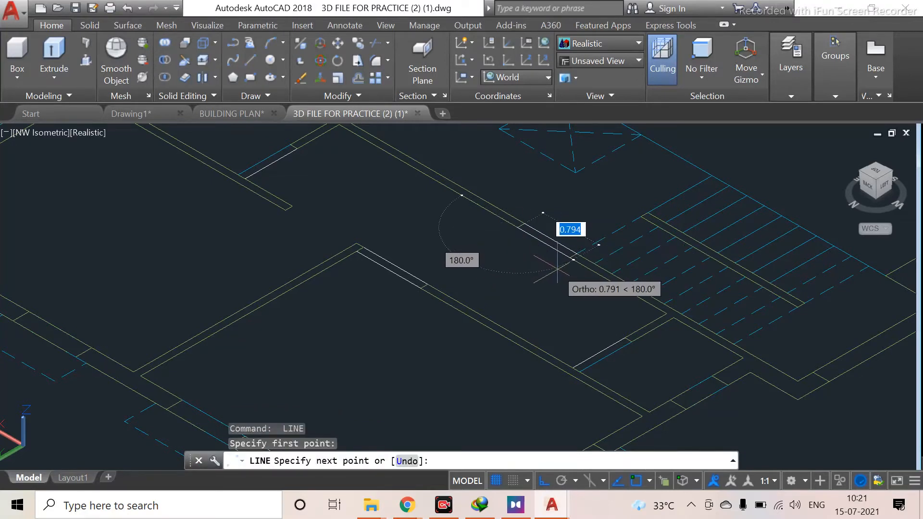
scroll(572, 254, "up", 2)
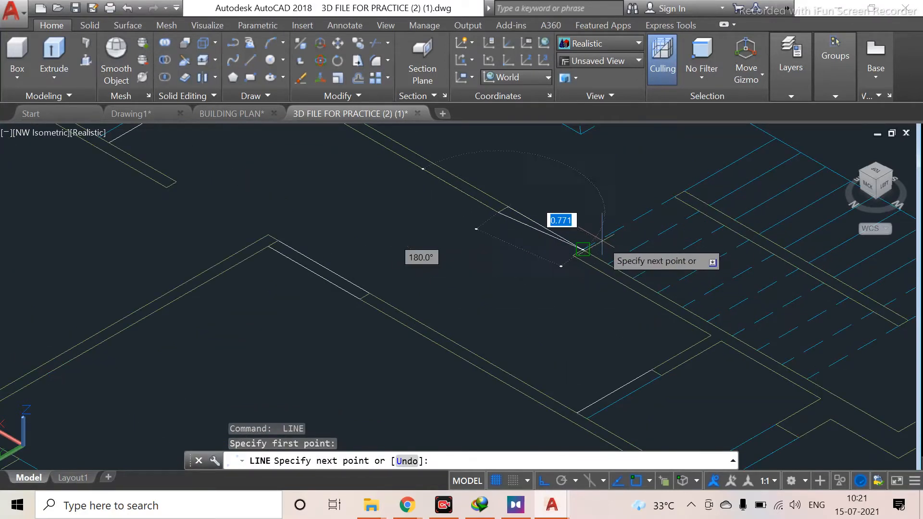
scroll(596, 243, "up", 2)
left_click(588, 246)
key("Return")
Draw a line across another open wall end near the staircase in the ground floor plan
scroll(476, 285, "down", 4)
scroll(421, 264, "down", 4)
middle_click_drag(421, 264, 424, 342)
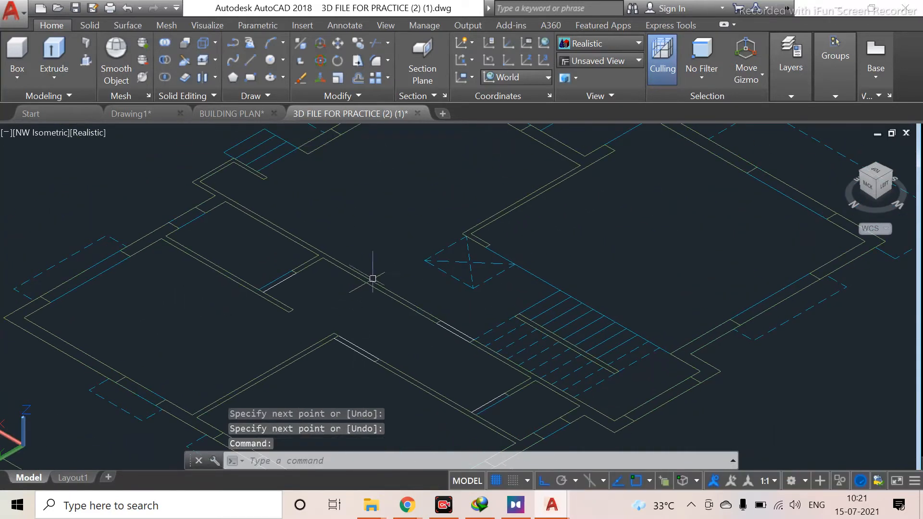
middle_click_drag(547, 229, 534, 354)
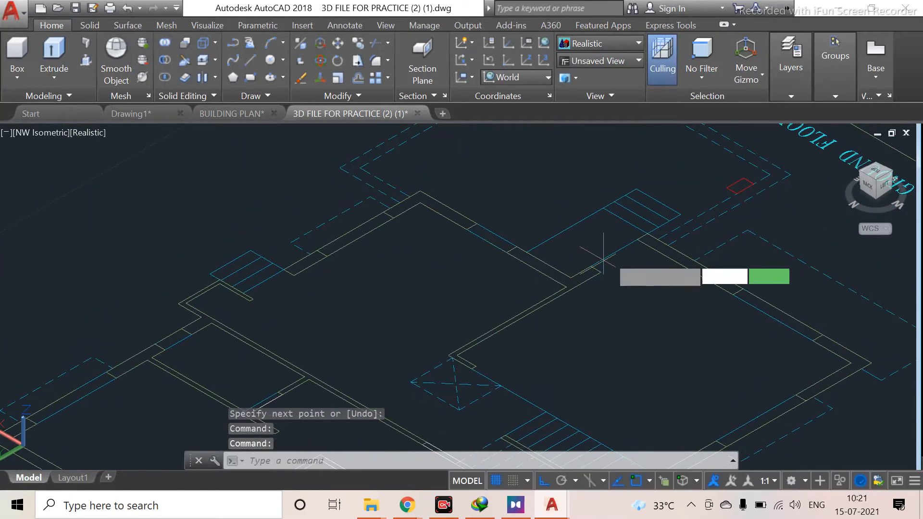
key("Return")
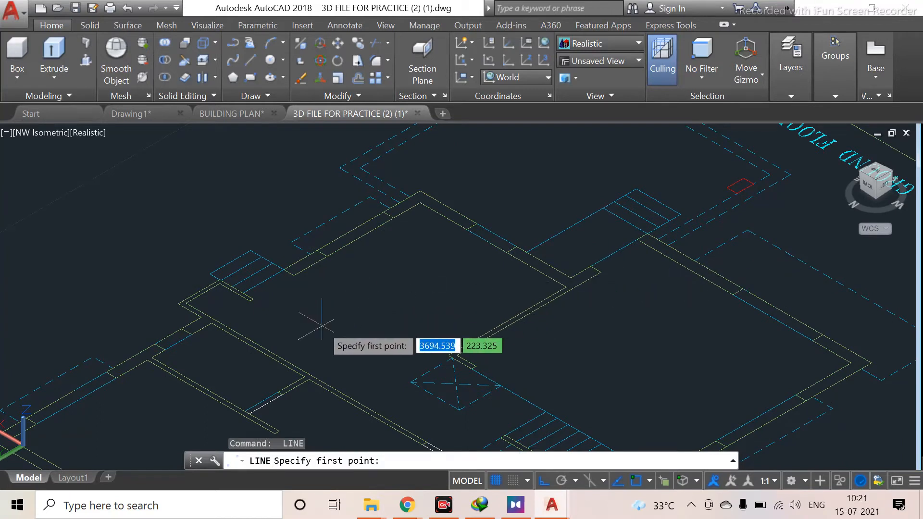
key("Escape")
scroll(322, 325, "down", 2)
middle_click_drag(324, 324, 364, 252)
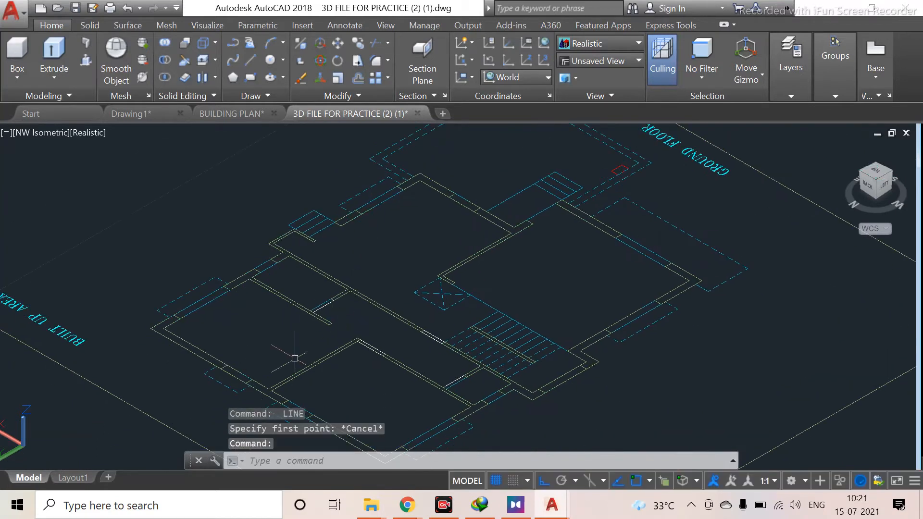
scroll(336, 327, "up", 3)
key("Return")
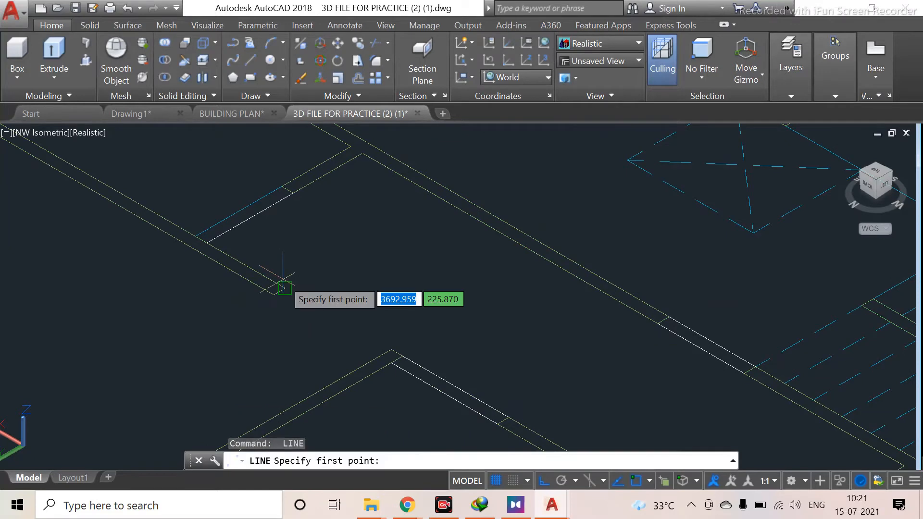
scroll(285, 288, "up", 2)
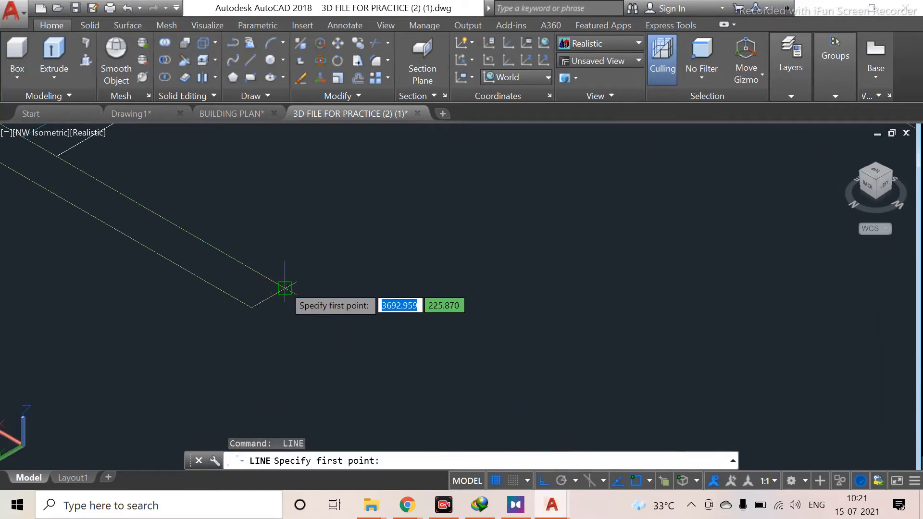
left_click(284, 289)
scroll(392, 370, "down", 3)
middle_click_drag(394, 375, 345, 266)
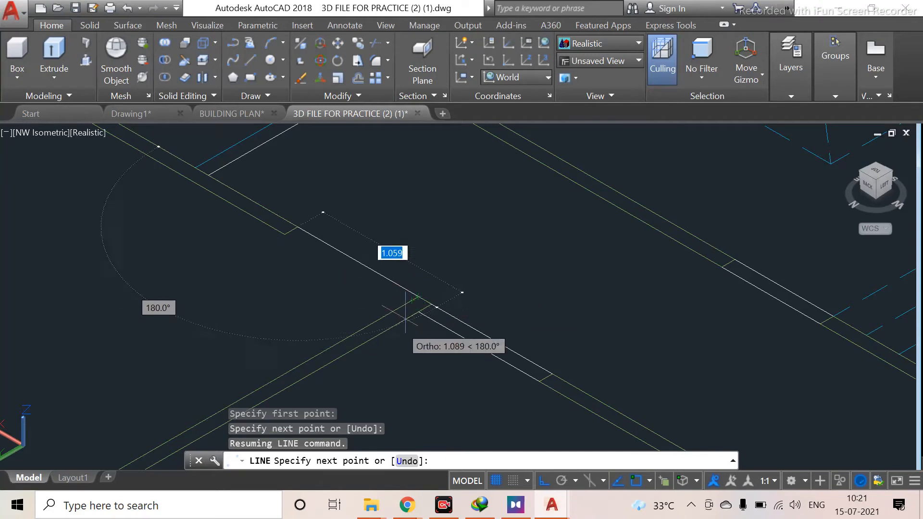
scroll(417, 297, "up", 2)
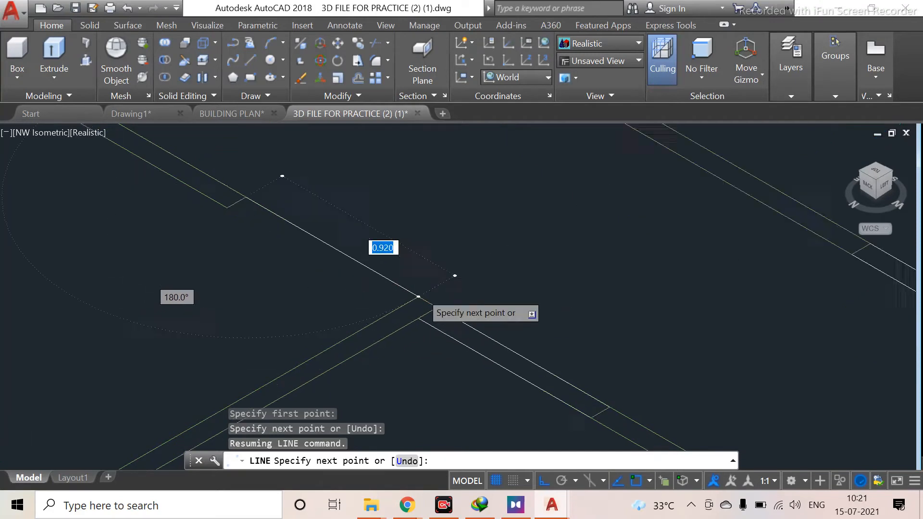
left_click(418, 298)
key("Escape")
Draw a closing line across the neighbouring wall opening
scroll(234, 292, "down", 2)
middle_click_drag(235, 293, 306, 315)
key("space")
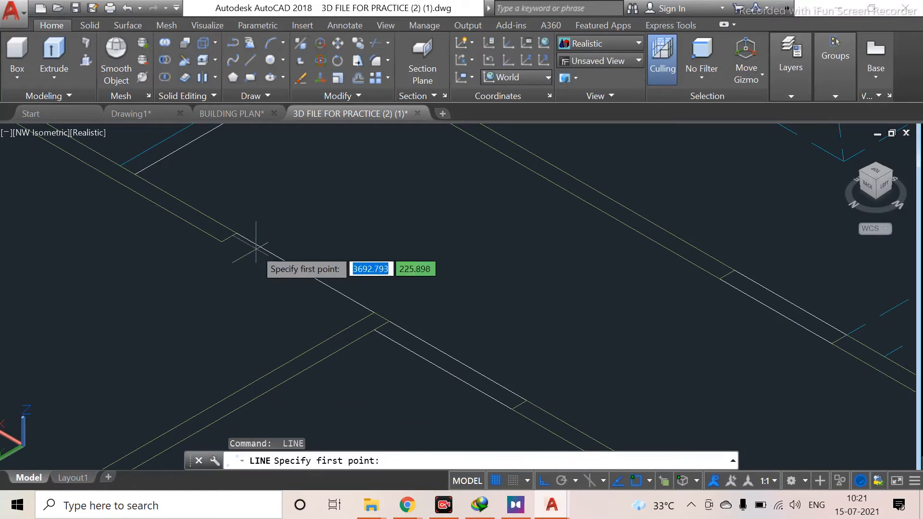
left_click(221, 242)
left_click(338, 329)
key("Escape")
scroll(217, 333, "down", 4)
scroll(136, 343, "down", 4)
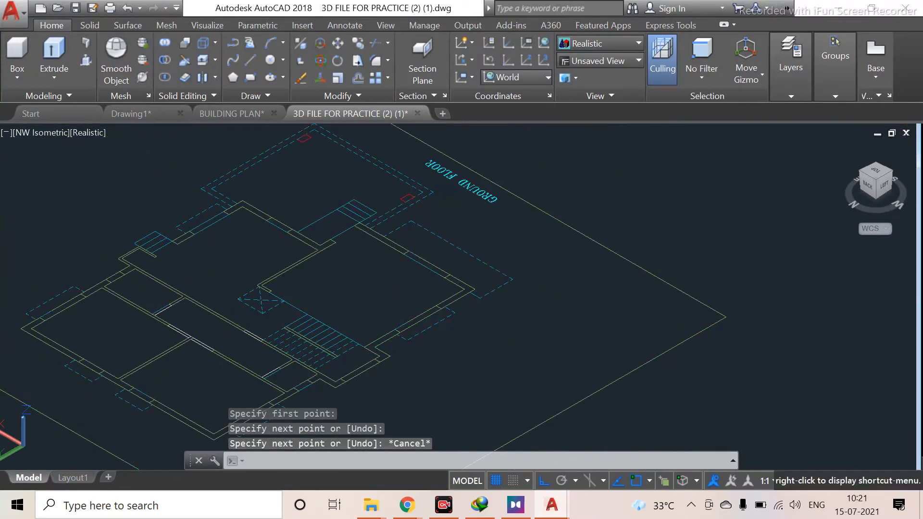
middle_click_drag(135, 343, 239, 327)
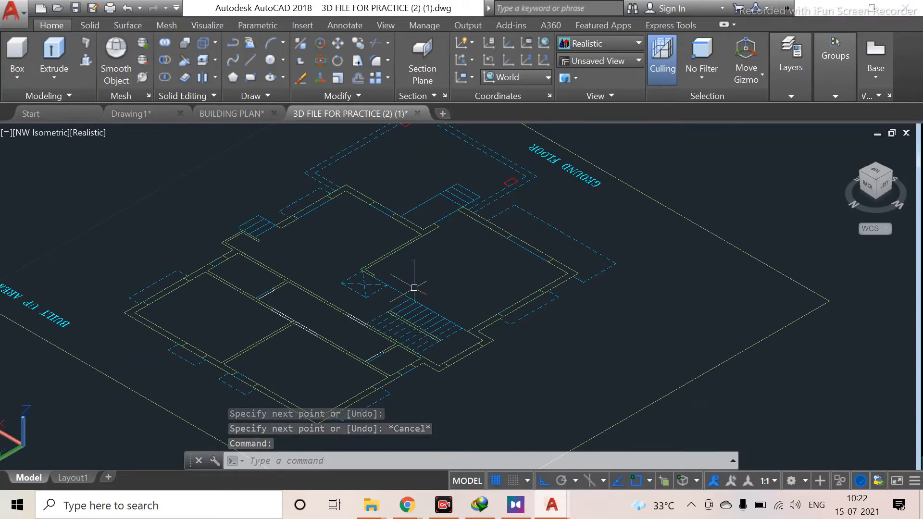
scroll(408, 286, "up", 5)
scroll(404, 278, "down", 3)
middle_click_drag(391, 355, 413, 334)
scroll(462, 255, "up", 6)
middle_click_drag(474, 242, 445, 355)
key("Return")
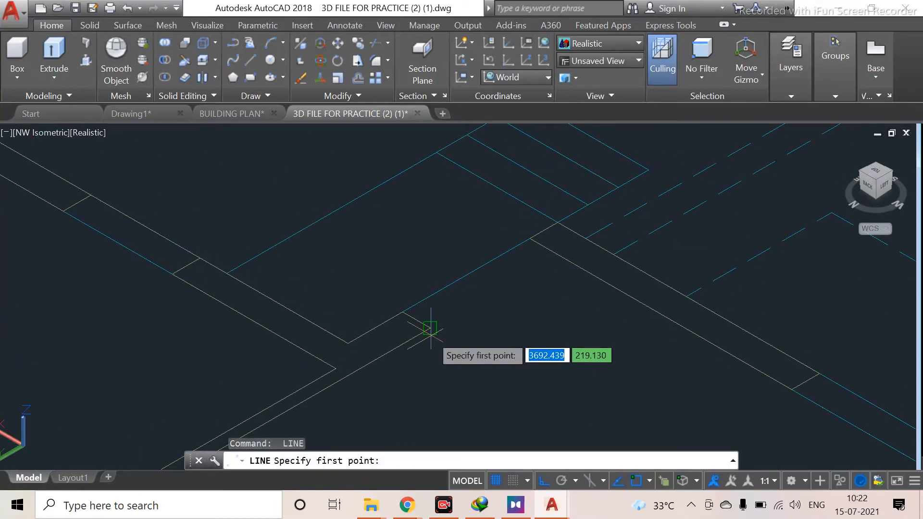
left_click(429, 327)
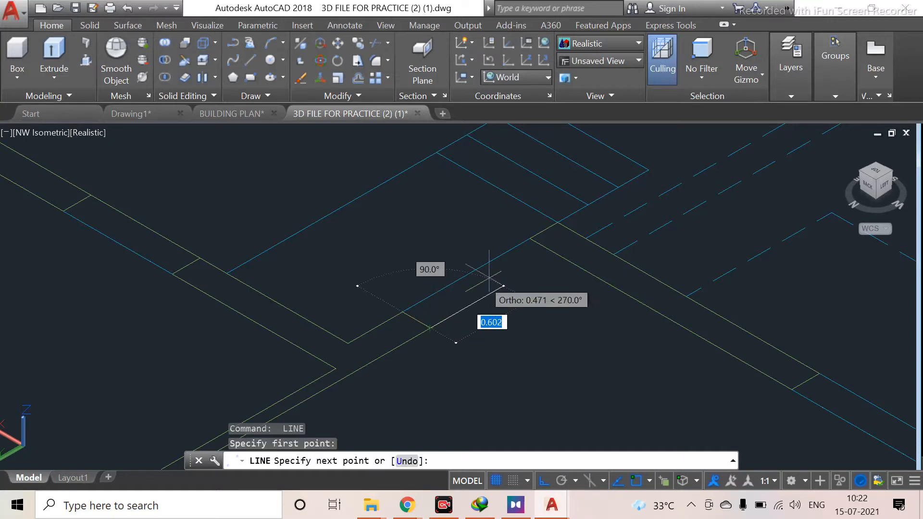
key("Escape")
Examine the floor plans and the finished 3D house model elsewhere in the drawing
scroll(525, 255, "down", 6)
middle_click_drag(449, 282, 419, 302)
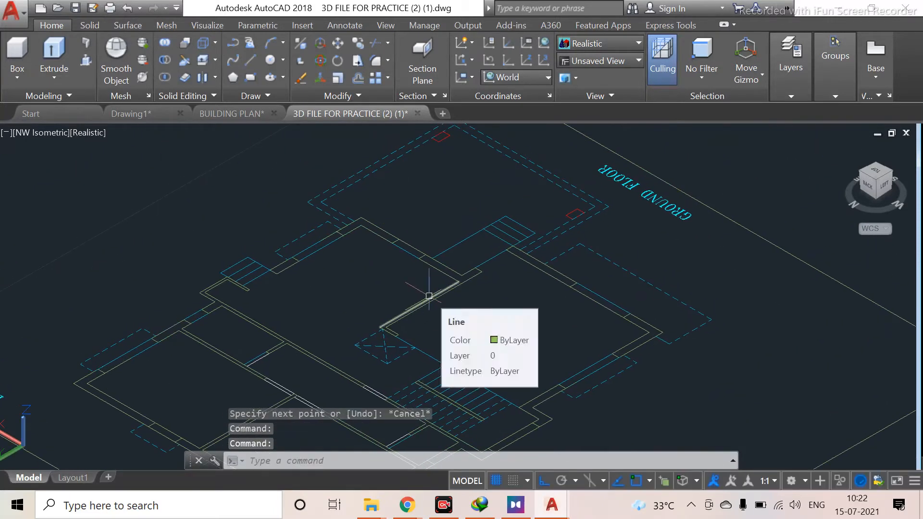
scroll(423, 294, "down", 2)
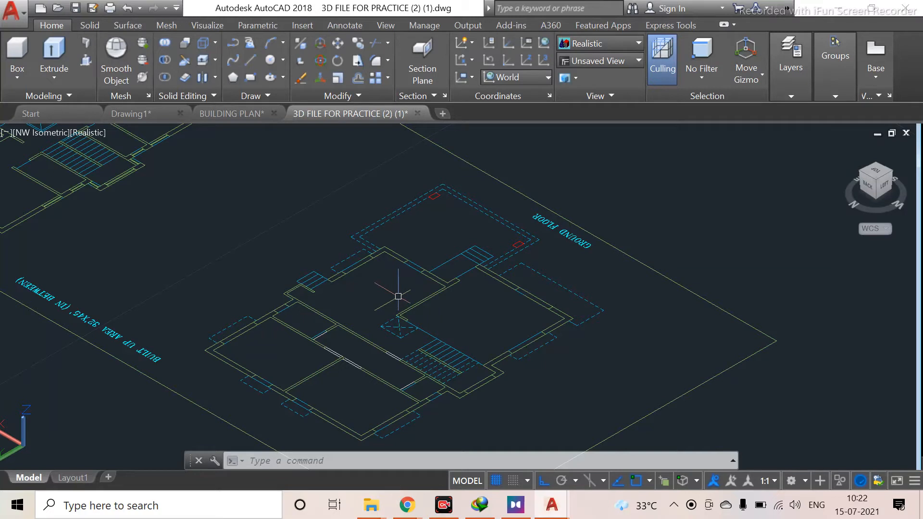
middle_click_drag(489, 262, 273, 267)
scroll(247, 310, "up", 3)
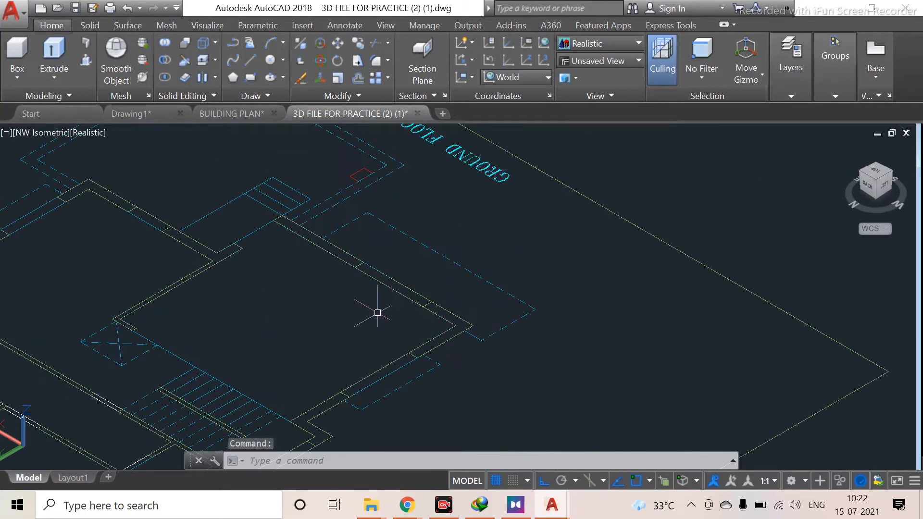
scroll(377, 313, "up", 3)
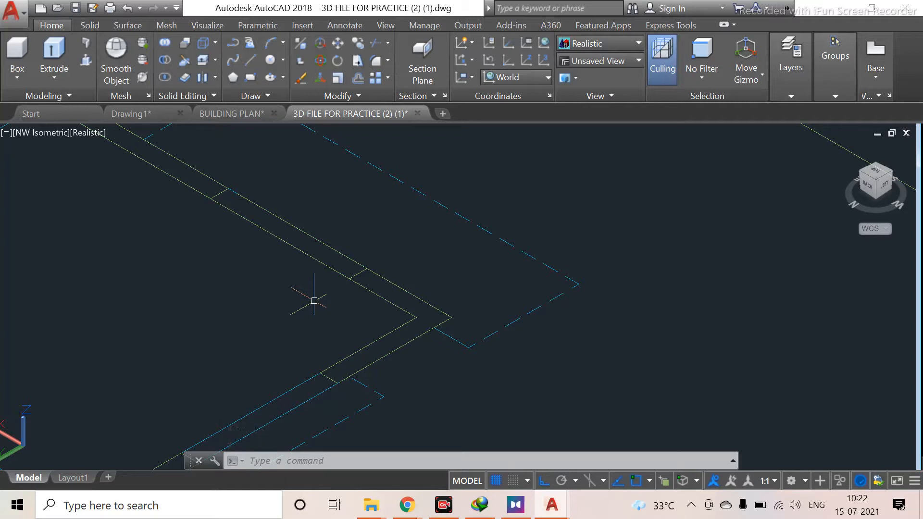
scroll(750, 302, "down", 2)
middle_click_drag(753, 301, 321, 323)
scroll(639, 330, "down", 4)
mouse_move(641, 328)
middle_mouse_down()
mouse_move(265, 319)
mouse_move(242, 311)
middle_mouse_up()
scroll(625, 281, "down", 3)
middle_click_drag(625, 281, 322, 323)
scroll(692, 234, "down", 3)
scroll(693, 234, "down", 3)
middle_click_drag(693, 234, 620, 319)
scroll(674, 201, "up", 5)
middle_click_drag(776, 279, 519, 262)
scroll(638, 271, "up", 3)
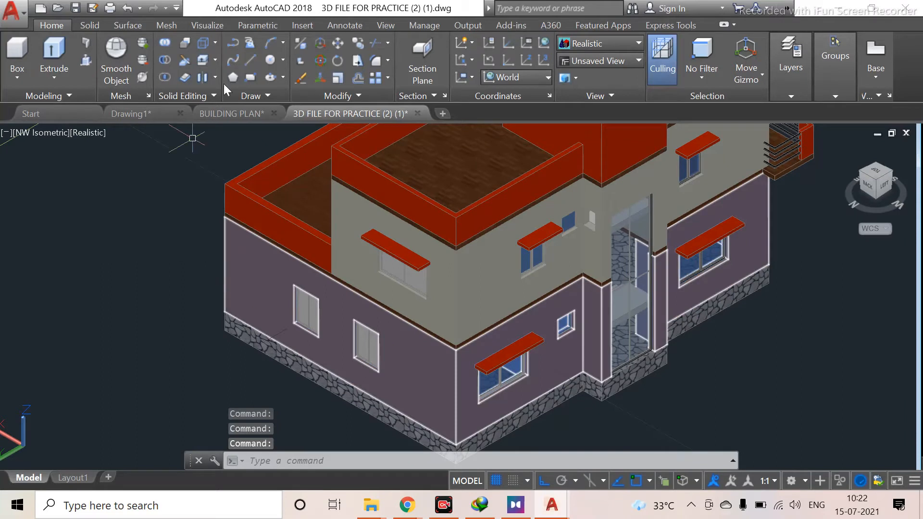
middle_click_drag(295, 291, 243, 327)
Measure the height of the 3D house model's ground floor wall with a dimension
type("di")
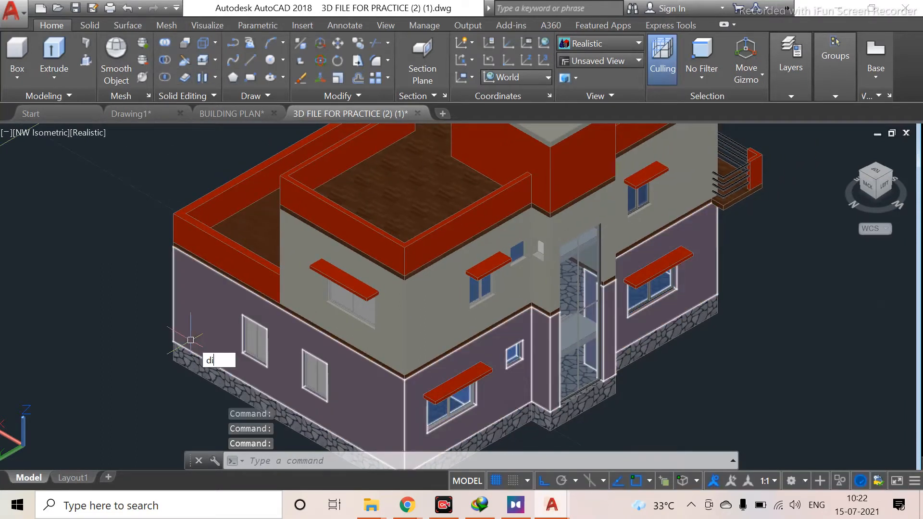
type("m")
key("Return")
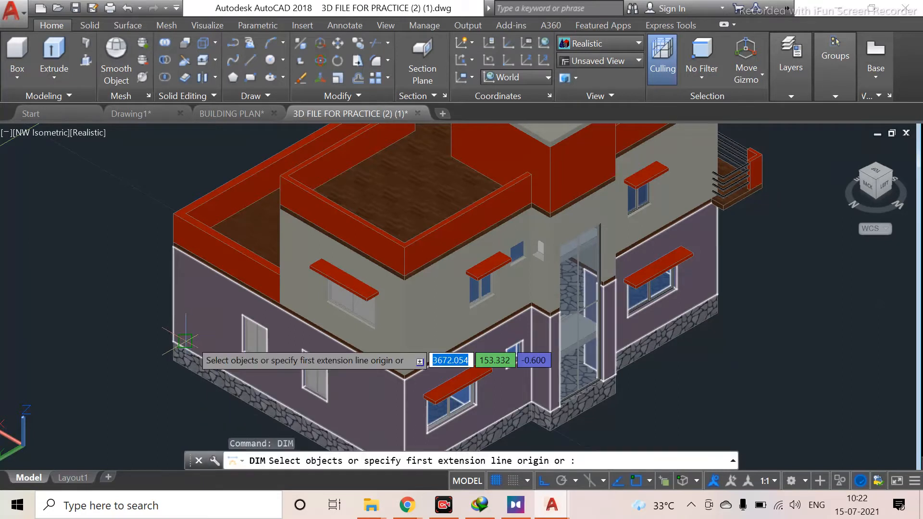
scroll(219, 353, "up", 4)
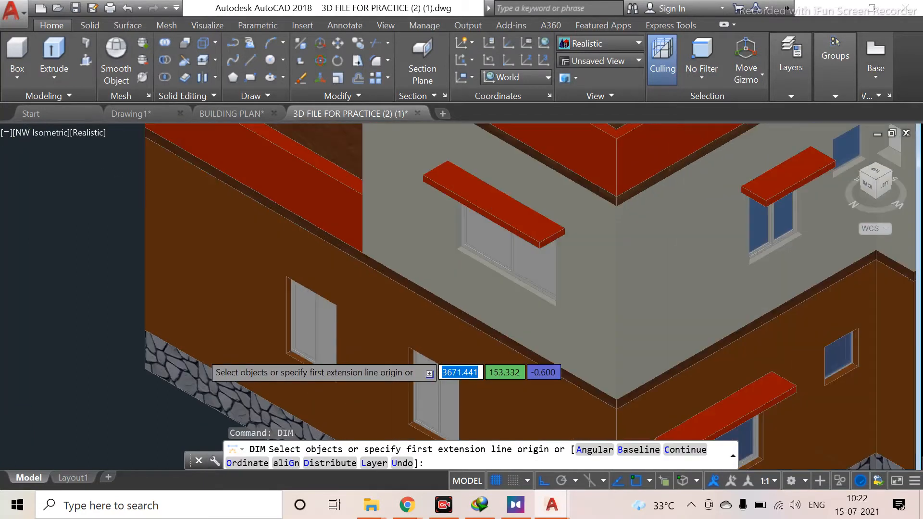
left_click(143, 331)
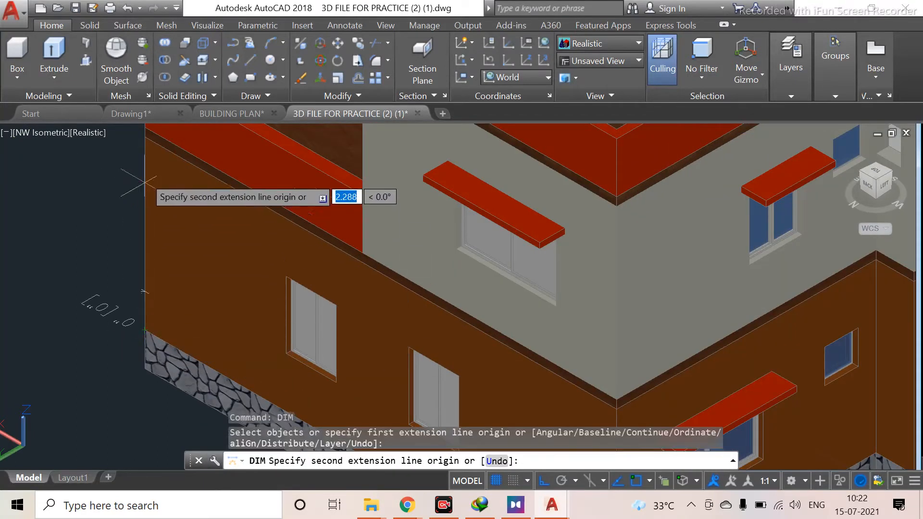
middle_click_drag(145, 156, 145, 250)
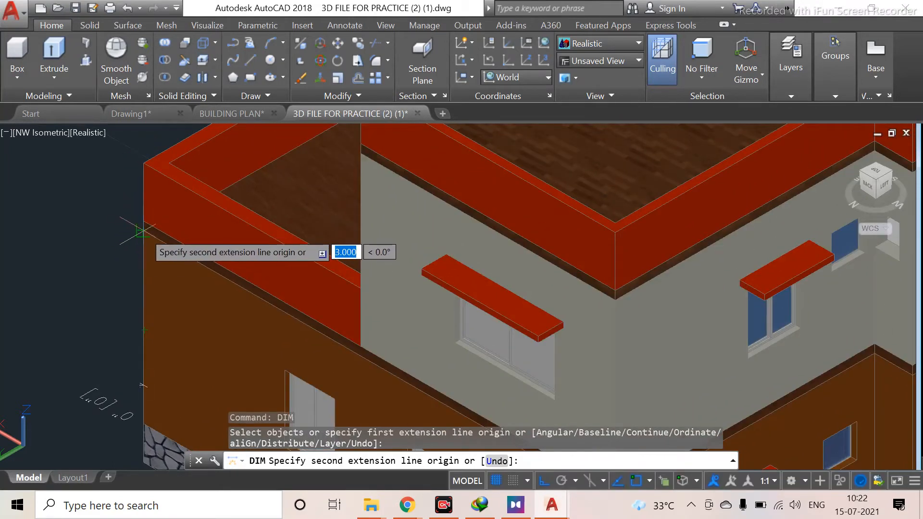
left_click(141, 231)
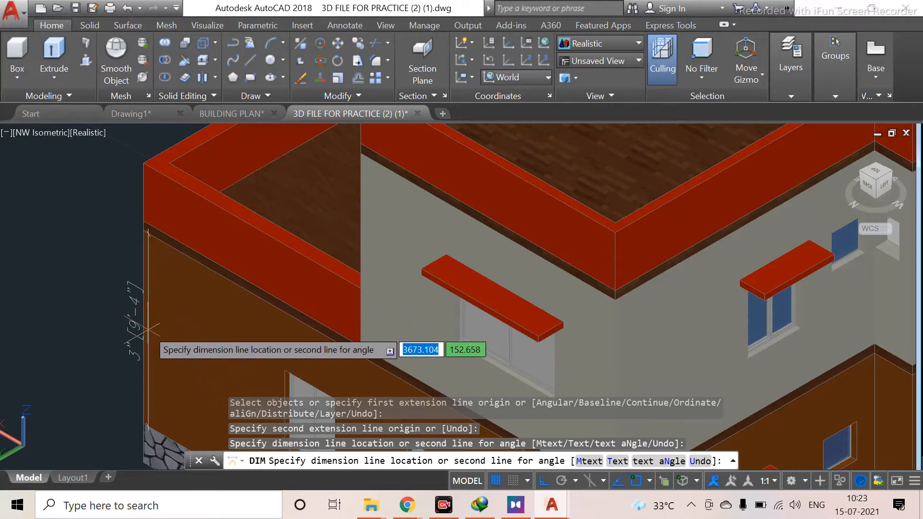
key("Escape")
Open the Drawing Units settings for the drawing
scroll(142, 323, "down", 4)
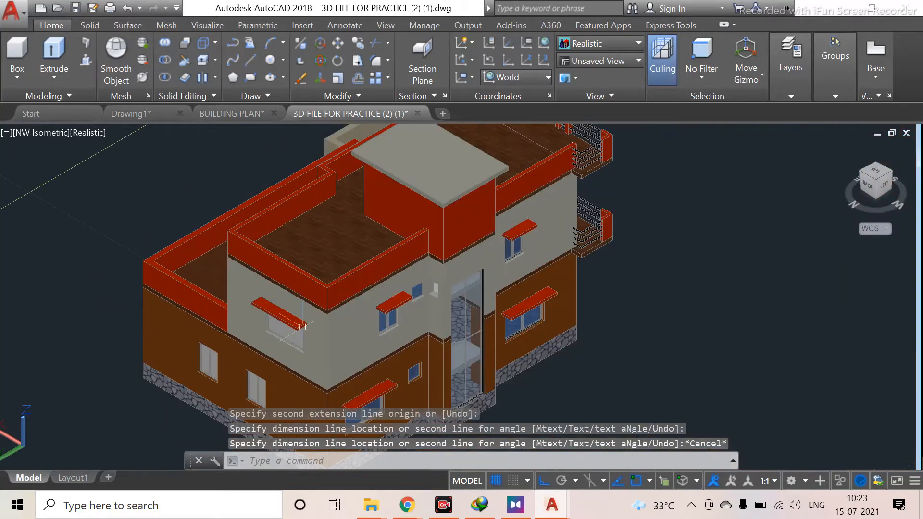
scroll(230, 306, "down", 3)
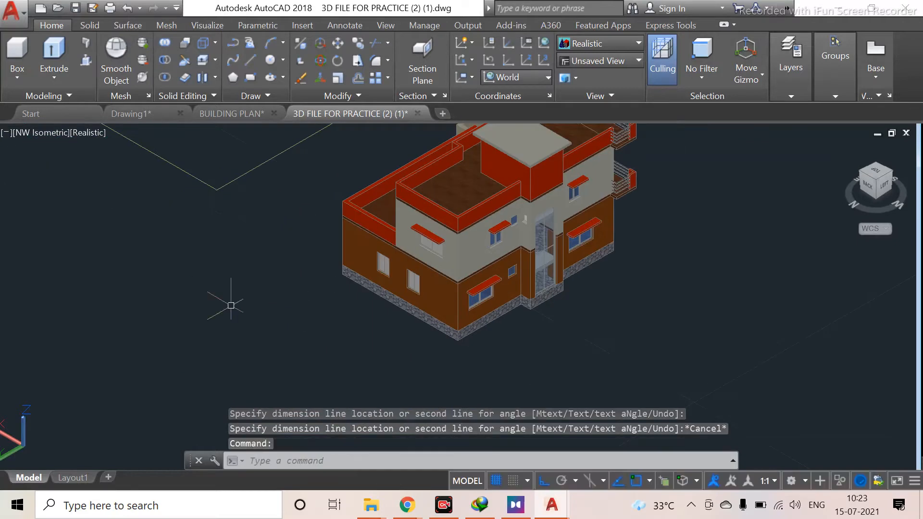
middle_click_drag(230, 305, 423, 292)
middle_click_drag(313, 299, 648, 300)
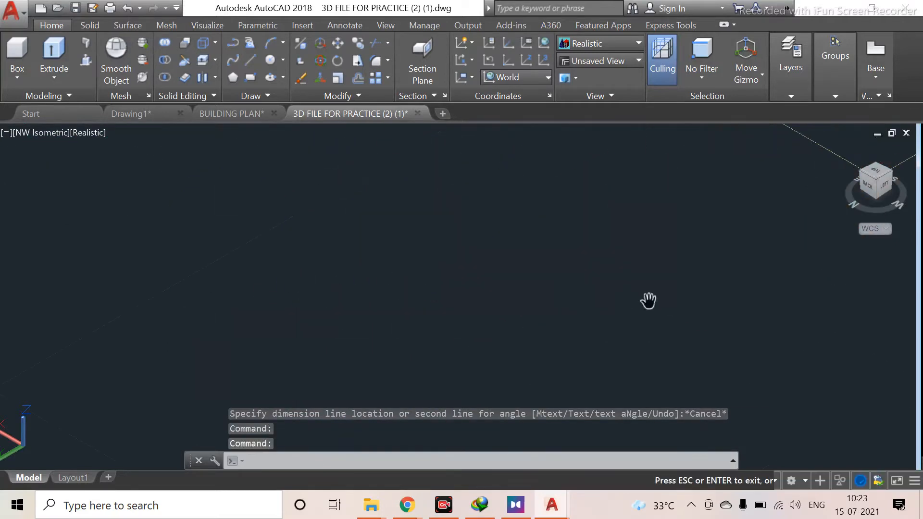
scroll(375, 301, "down", 5)
middle_click_drag(244, 315, 475, 255)
scroll(386, 321, "up", 5)
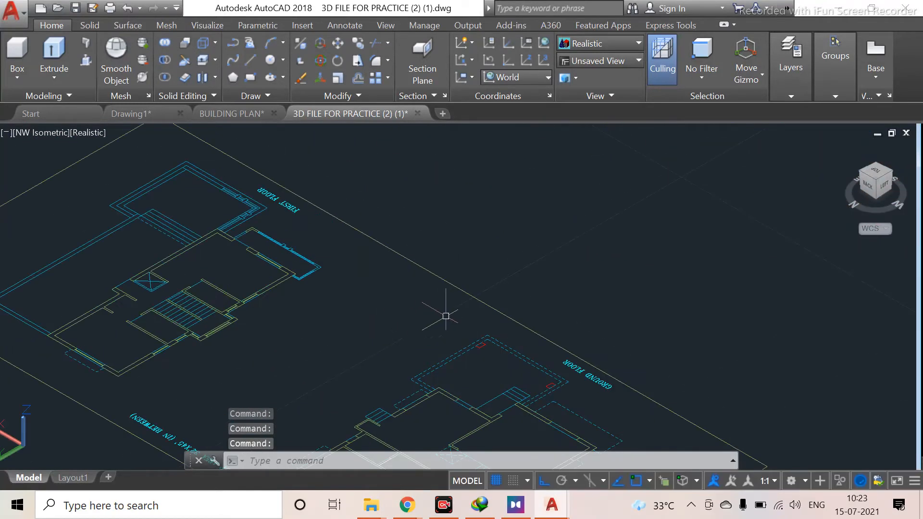
middle_click_drag(403, 365, 389, 309)
scroll(471, 346, "up", 5)
scroll(552, 200, "down", 5)
middle_click_drag(550, 217, 219, 339)
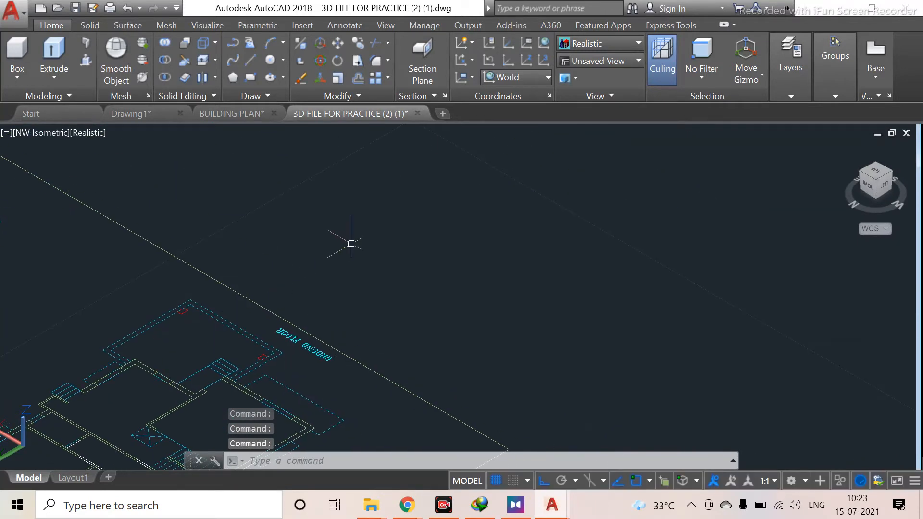
type("un")
key("Return")
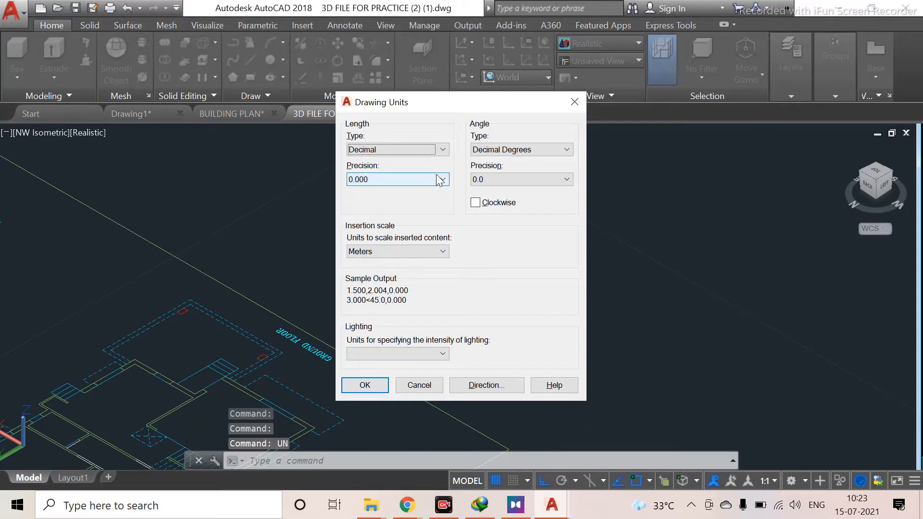
Switch the drawing's length unit type to Architectural
left_click(442, 150)
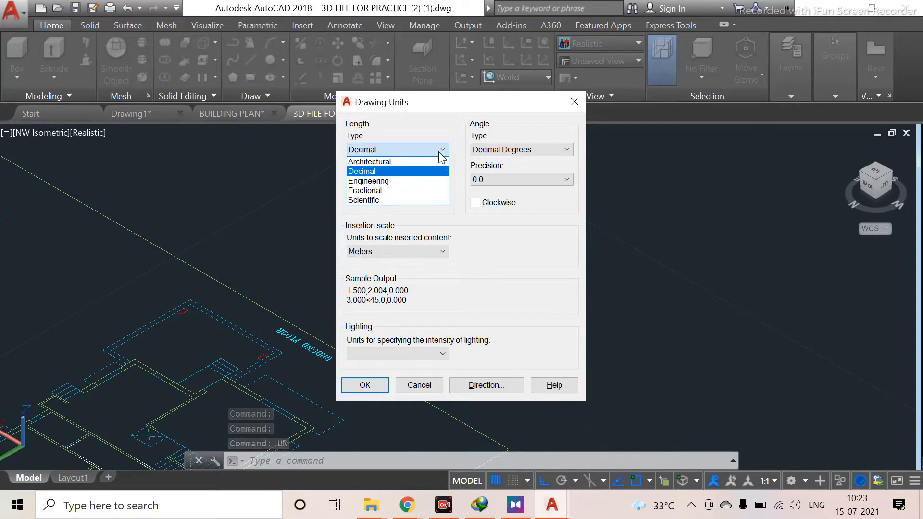
left_click(406, 162)
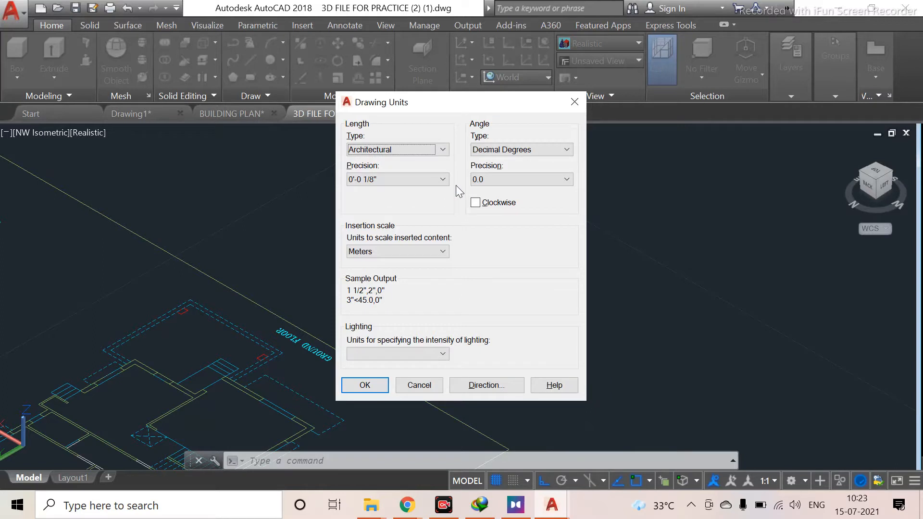
left_click(428, 247)
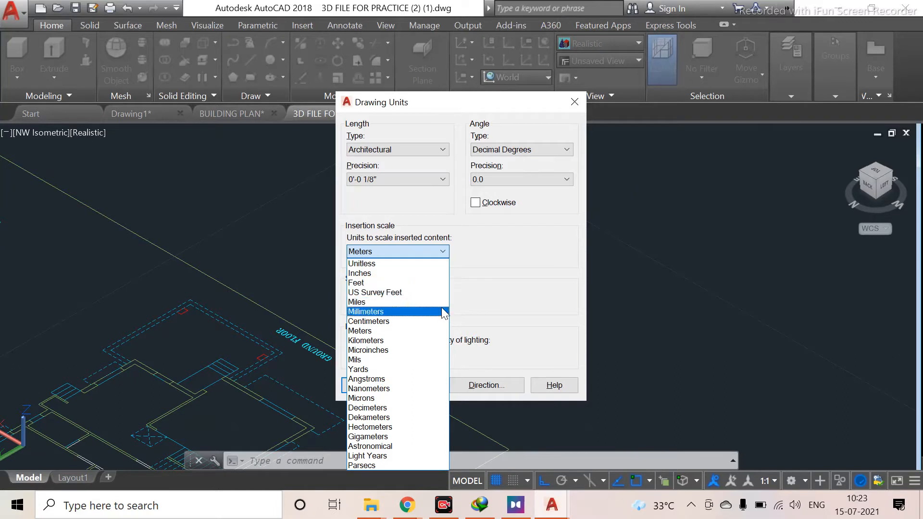
left_click(444, 152)
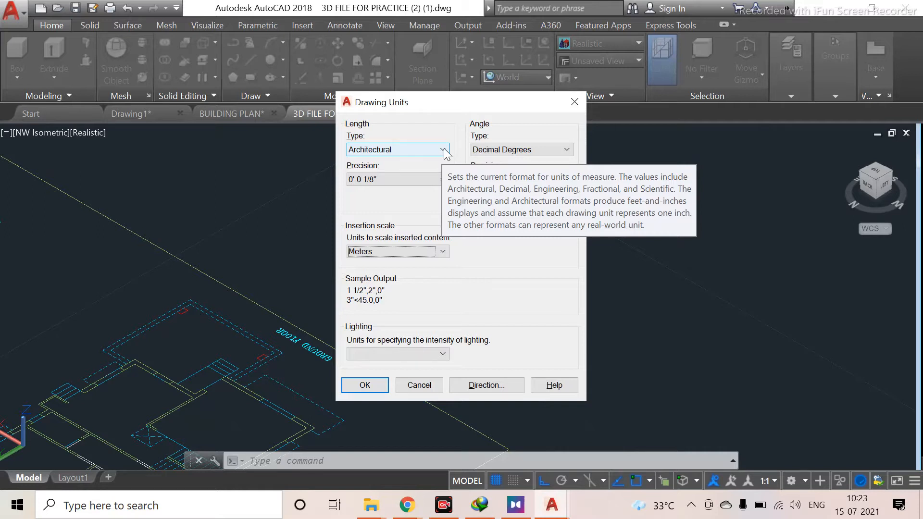
Set the length unit type back to Decimal with Meters as the insertion scale and close Drawing Units
left_click(444, 150)
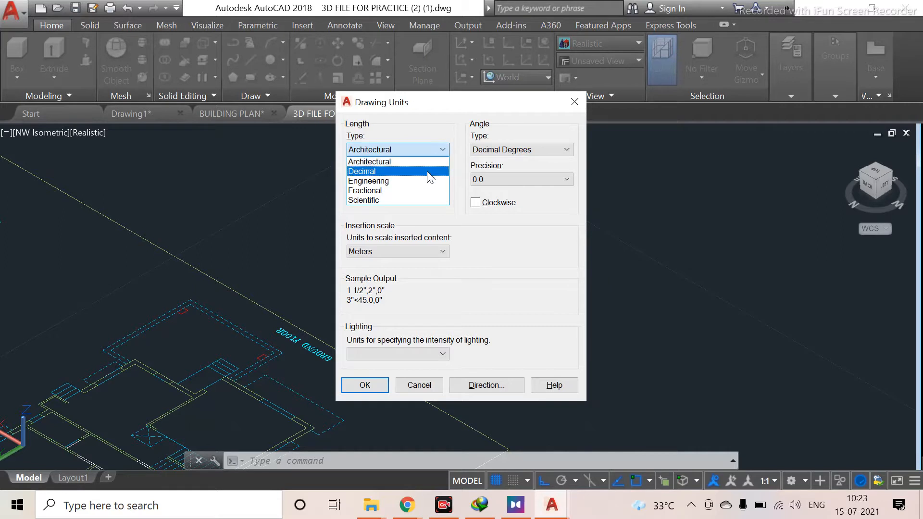
left_click(430, 171)
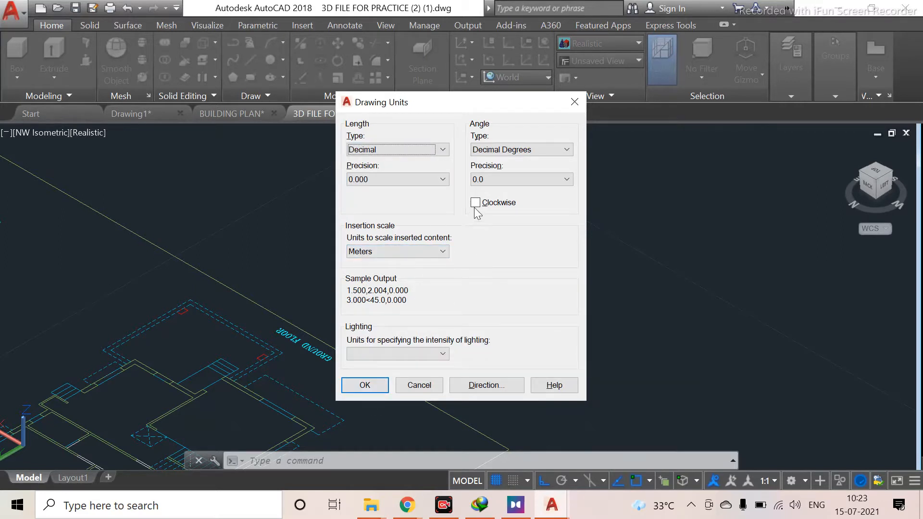
left_click(430, 250)
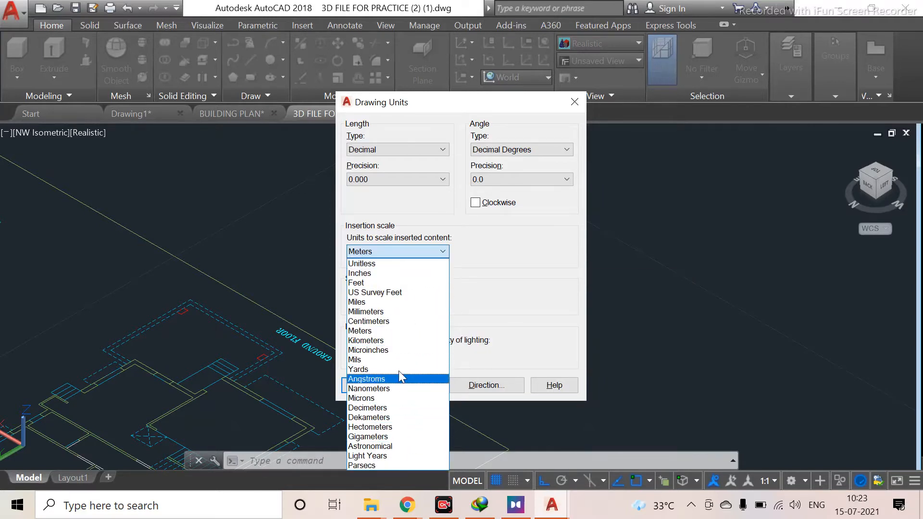
left_click(402, 334)
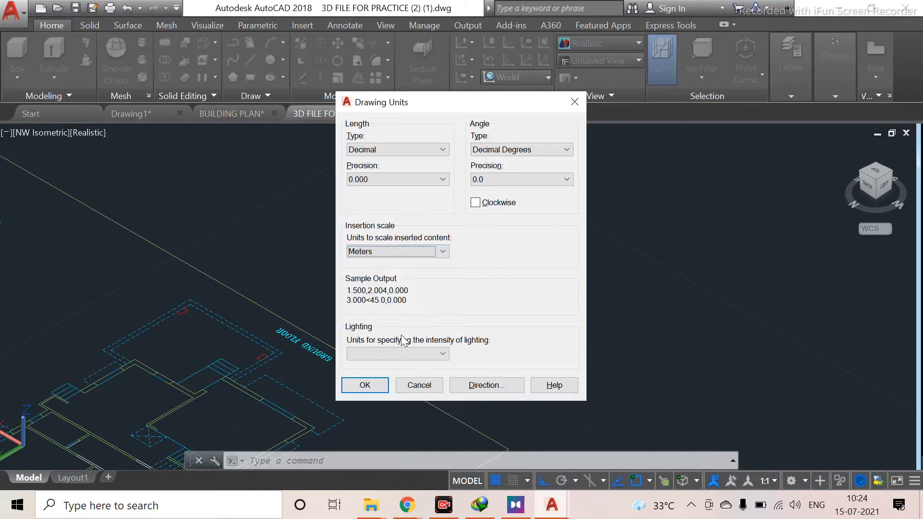
left_click(365, 385)
Press-pull the L-shaped wall segment at the plan corner up by 3
scroll(358, 306, "down", 3)
scroll(358, 306, "up", 5)
middle_click_drag(383, 287, 330, 270)
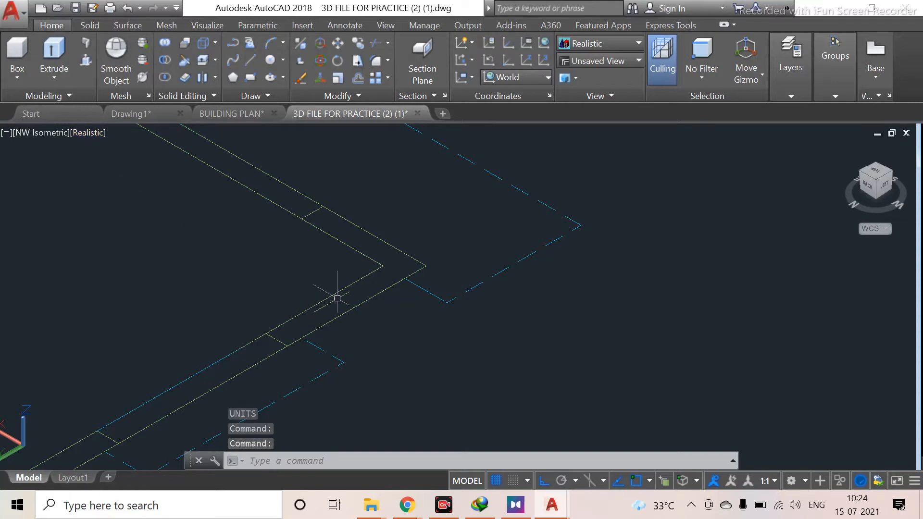
left_click(86, 60)
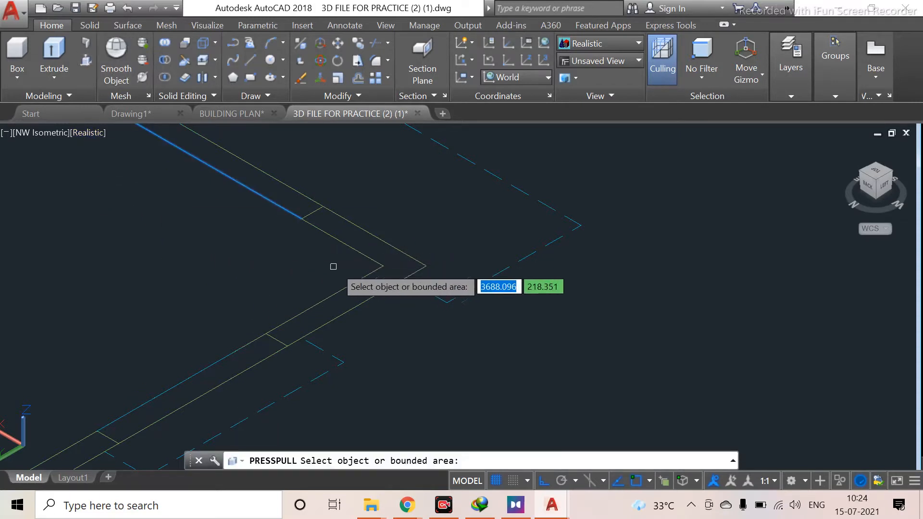
left_click(385, 255)
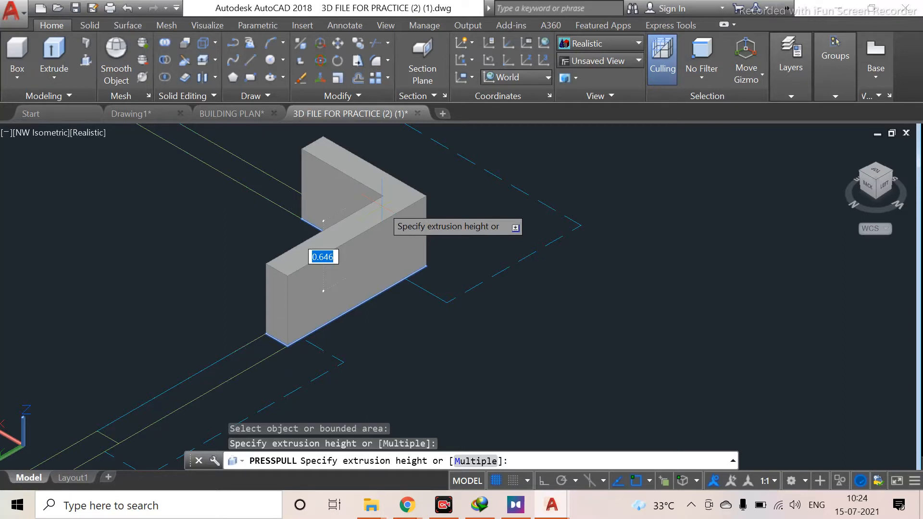
type("3")
key("Return")
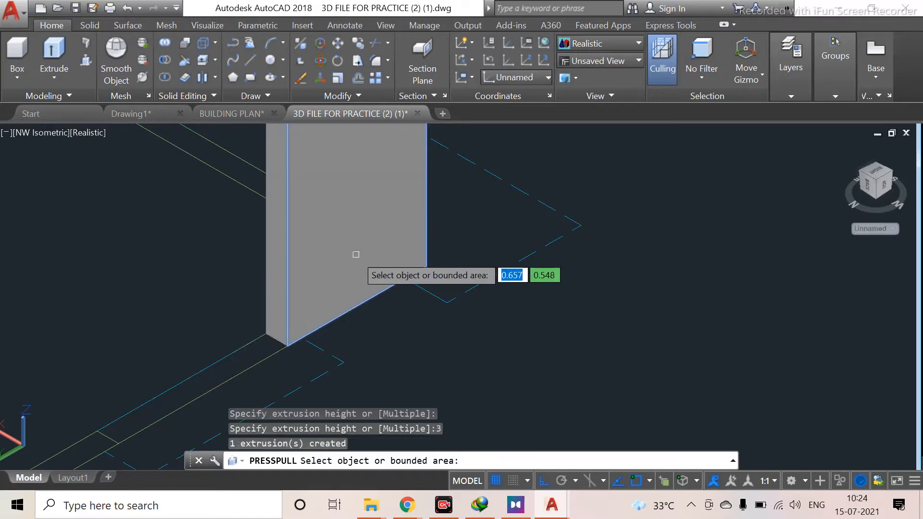
Press-pull the next stepped wall segment upward to the height of the existing wall
scroll(356, 240, "down", 3)
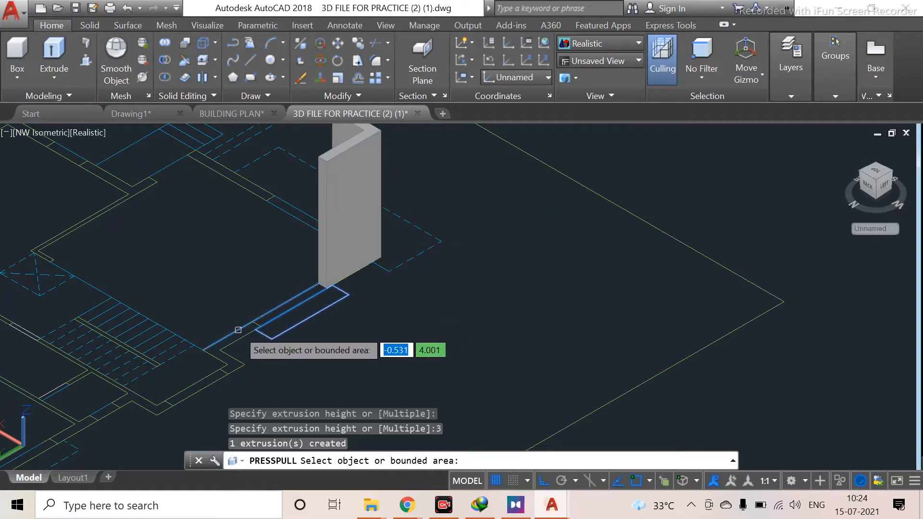
scroll(241, 335, "up", 2)
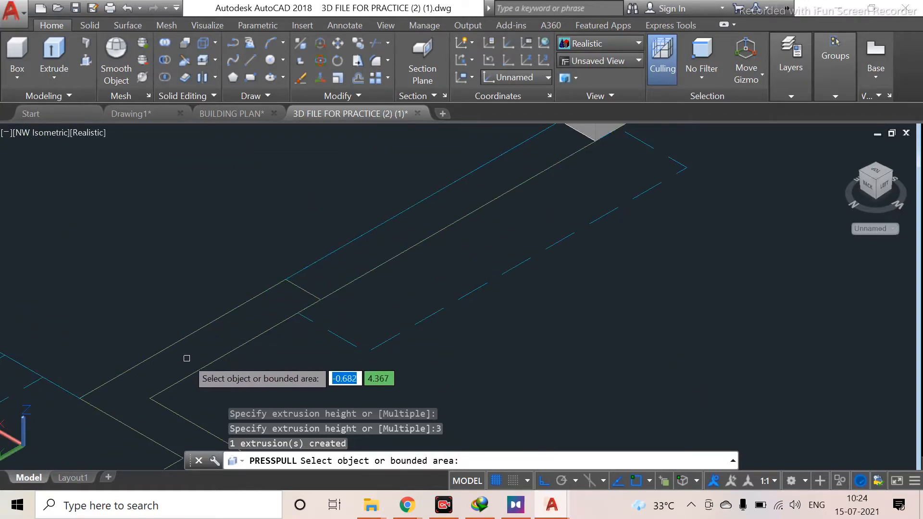
middle_click_drag(194, 362, 192, 323)
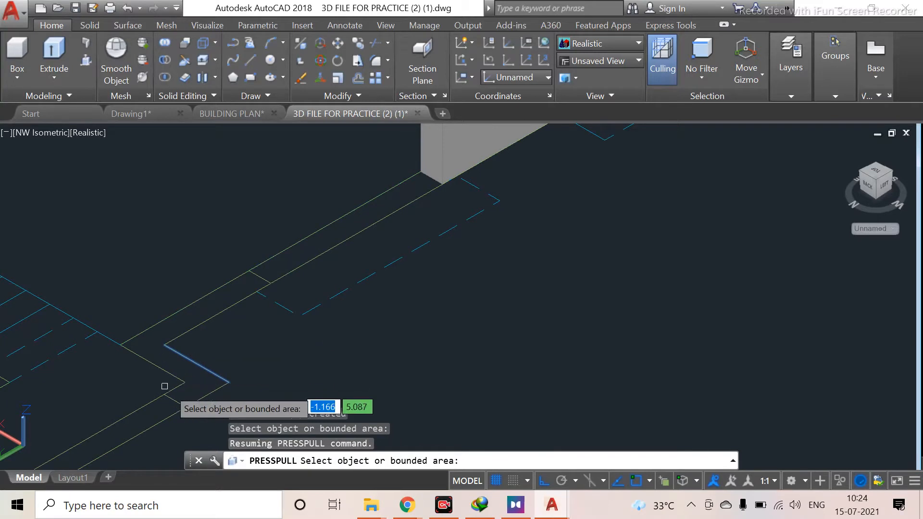
left_click(153, 349)
left_click(159, 262)
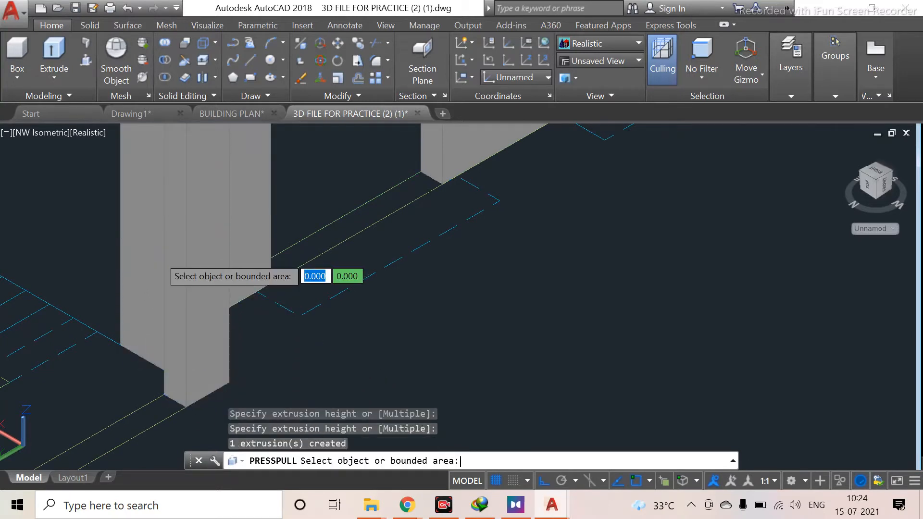
Press-pull the long stepped front wall segment upward to match the neighbouring walls
scroll(144, 279, "down", 5)
middle_click_drag(135, 307, 240, 286)
scroll(235, 284, "up", 5)
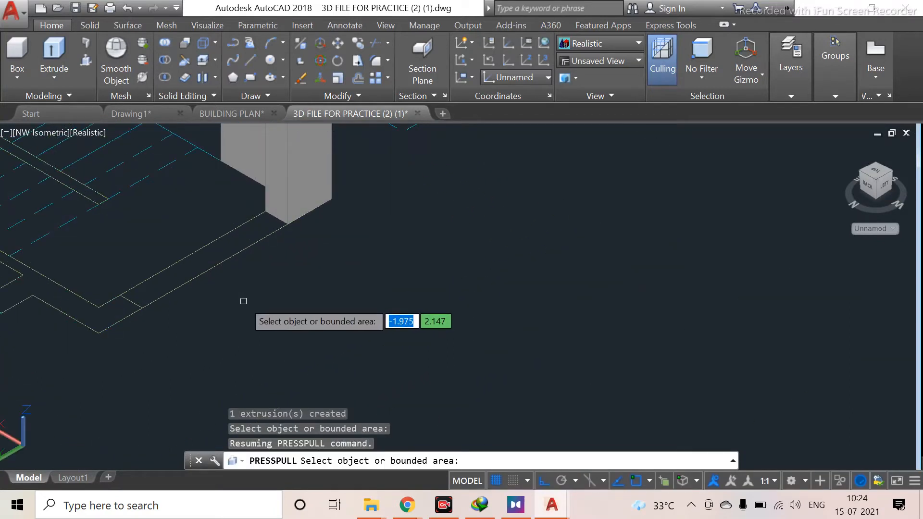
middle_click_drag(181, 359, 305, 360)
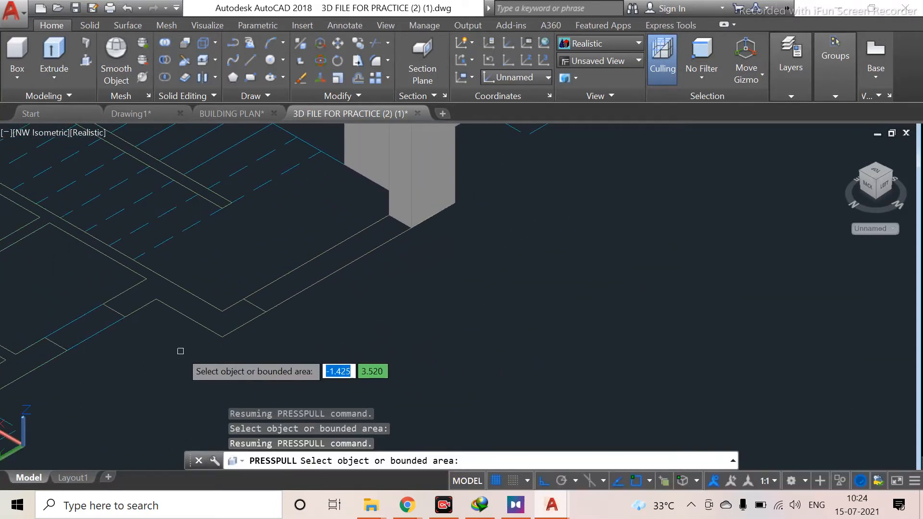
left_click(226, 319)
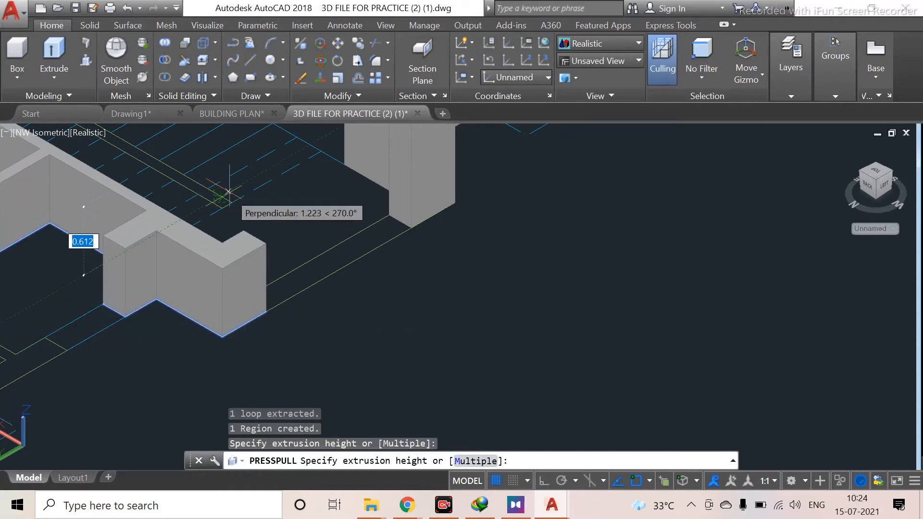
middle_click_drag(225, 167, 232, 302)
middle_click_drag(240, 354, 209, 181)
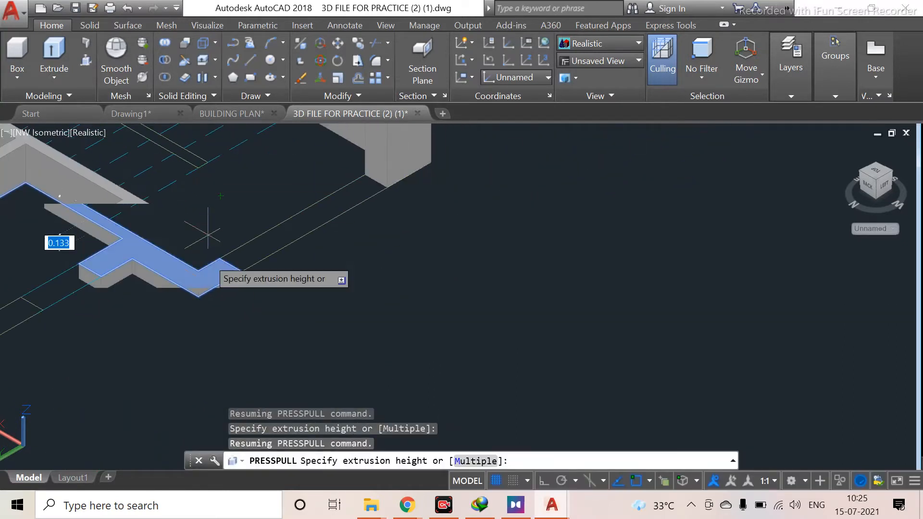
middle_click_drag(209, 419, 208, 197)
mouse_move(183, 348)
middle_mouse_down()
mouse_move(196, 270)
mouse_move(216, 370)
mouse_move(212, 404)
middle_mouse_up()
middle_click_drag(199, 240, 205, 411)
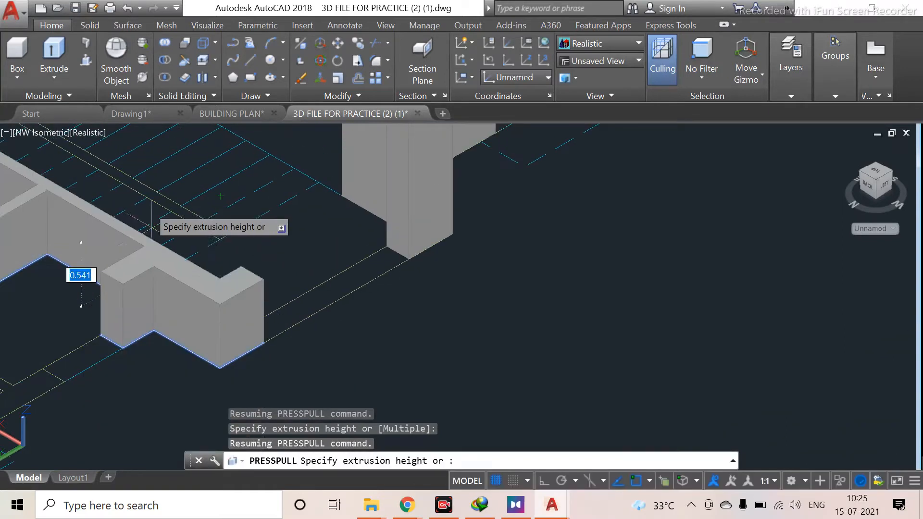
scroll(171, 212, "down", 2)
middle_click_drag(171, 212, 198, 308)
scroll(200, 306, "down", 2)
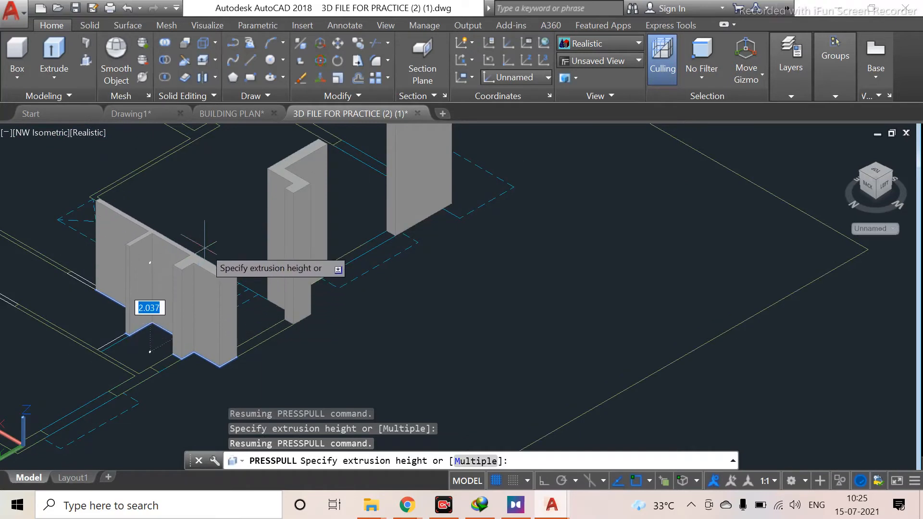
left_click(208, 251)
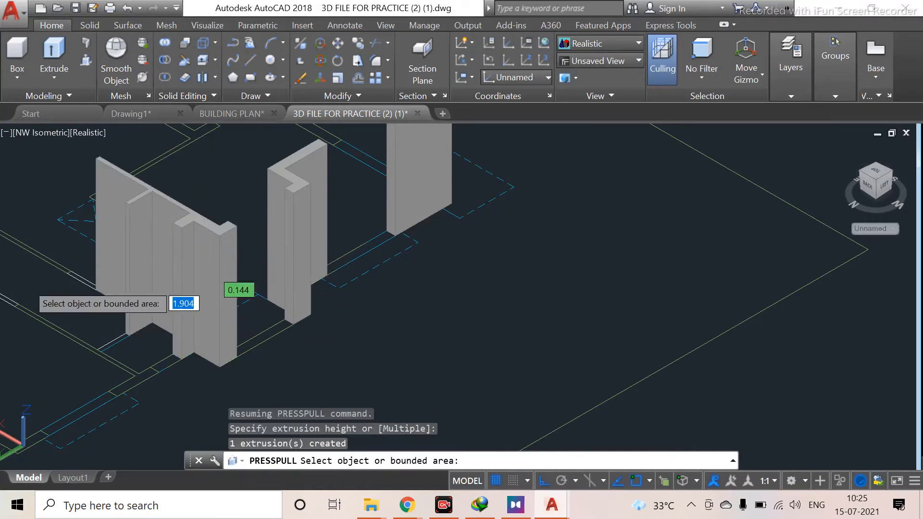
Survey the floor plan for the remaining wall segments to press-pull, then leave the Presspull command
scroll(63, 276, "up", 4)
middle_click_drag(67, 272, 195, 343)
scroll(122, 318, "up", 2)
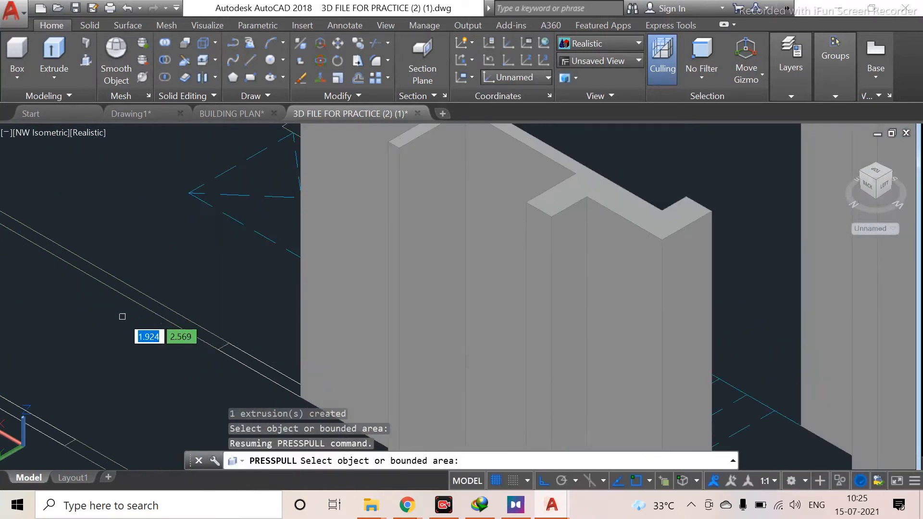
middle_click_drag(123, 318, 341, 182)
scroll(348, 304, "down", 2)
scroll(381, 293, "up", 5)
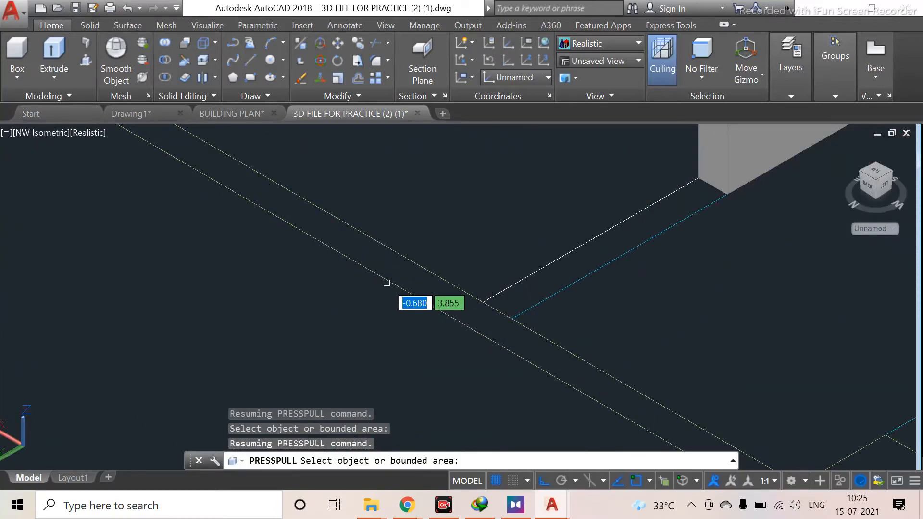
scroll(481, 331, "down", 3)
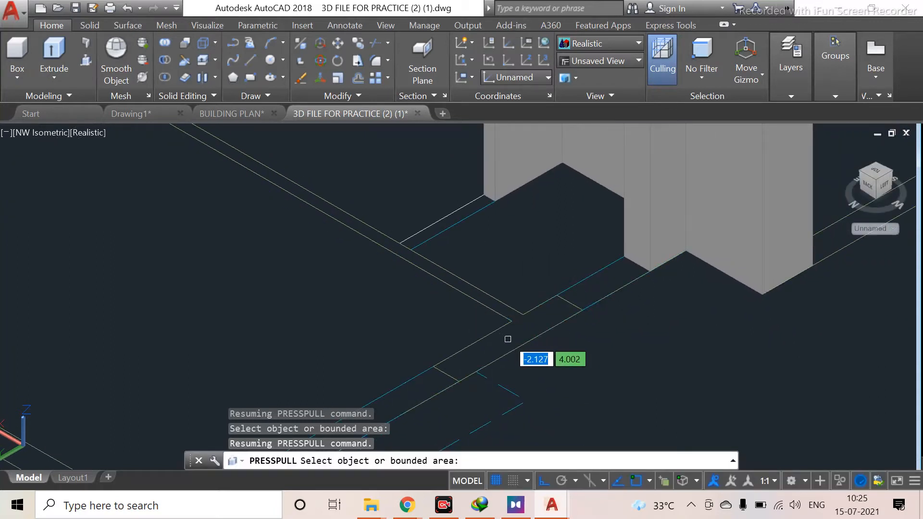
scroll(504, 339, "up", 3)
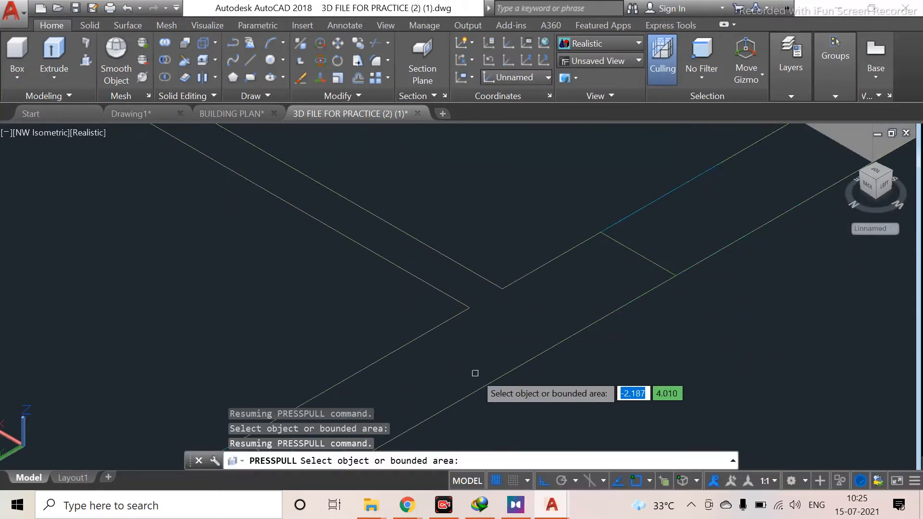
scroll(475, 373, "down", 3)
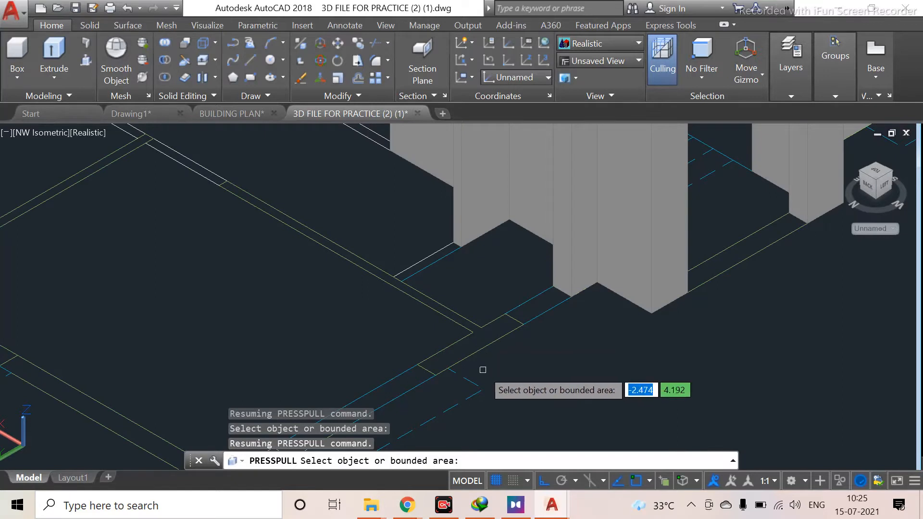
scroll(478, 351, "up", 4)
scroll(488, 281, "down", 5)
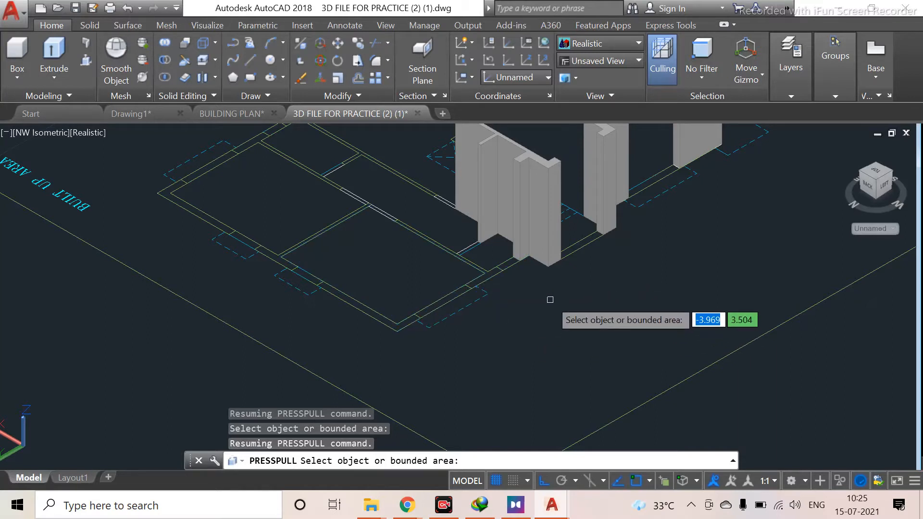
key("Escape")
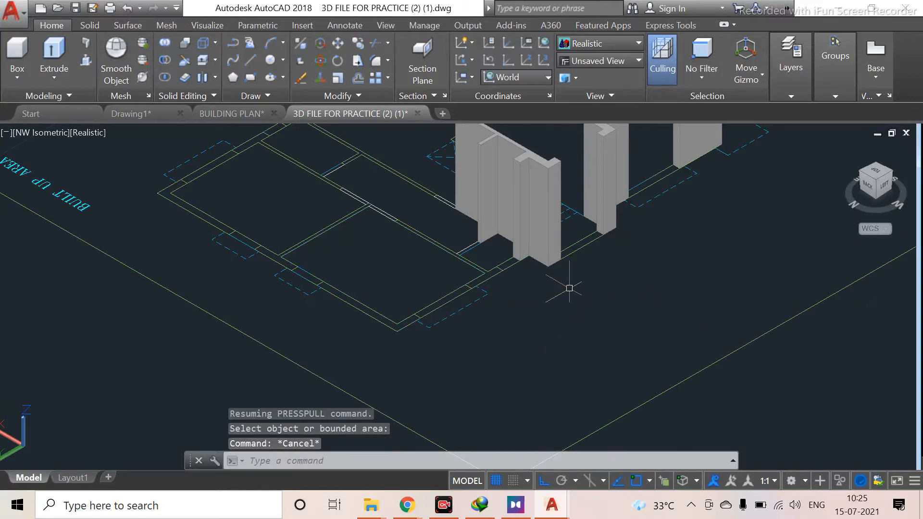
Reduce the pickbox size in the selection options and apply the change
right_click(545, 295)
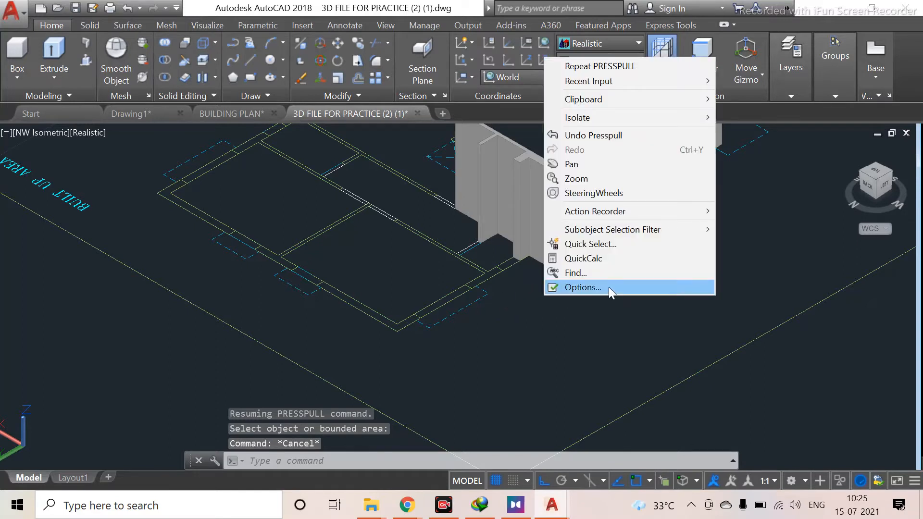
left_click(608, 287)
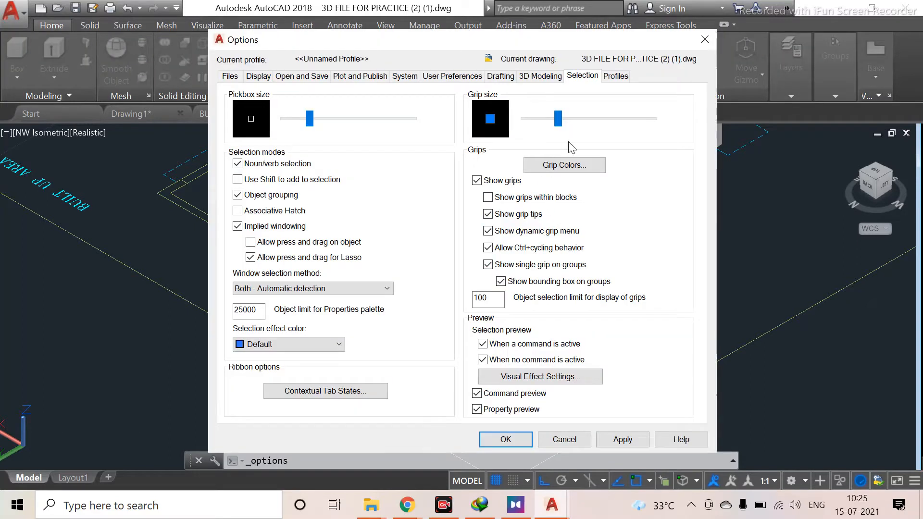
left_click_drag(310, 121, 295, 125)
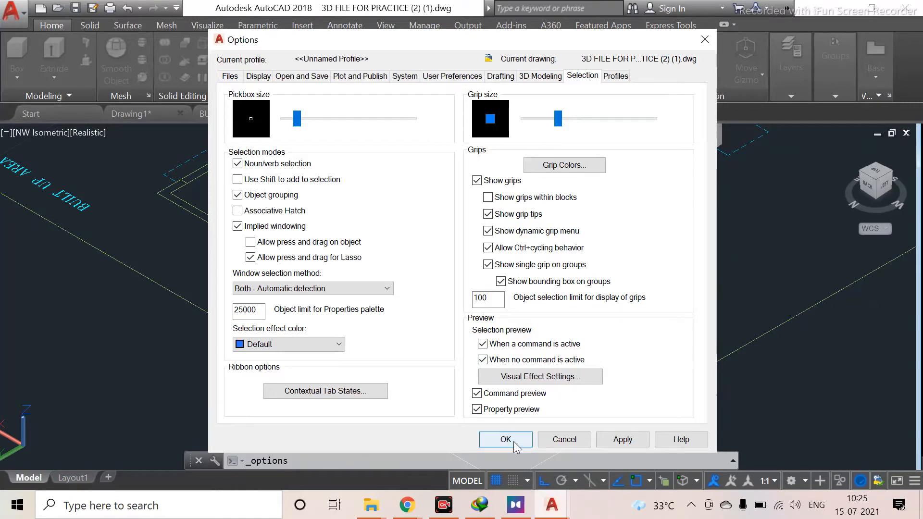
left_click(630, 442)
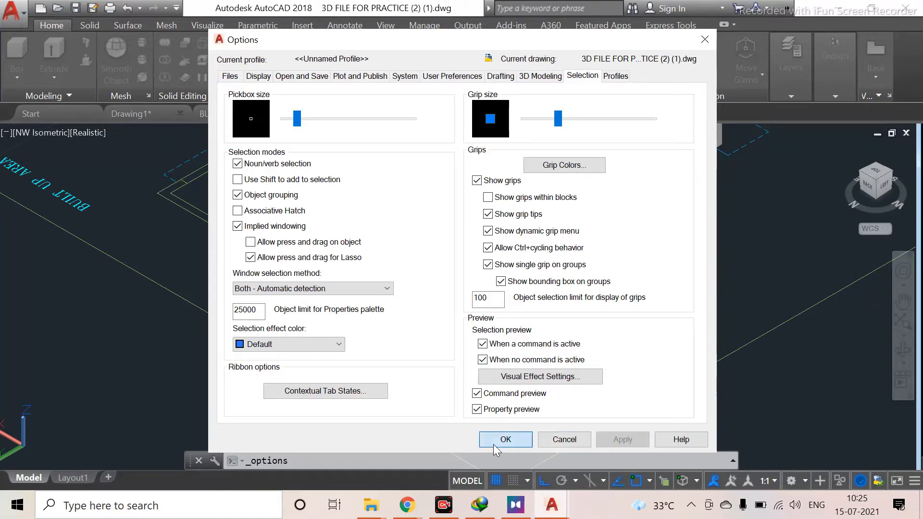
left_click(505, 439)
scroll(491, 285, "up", 3)
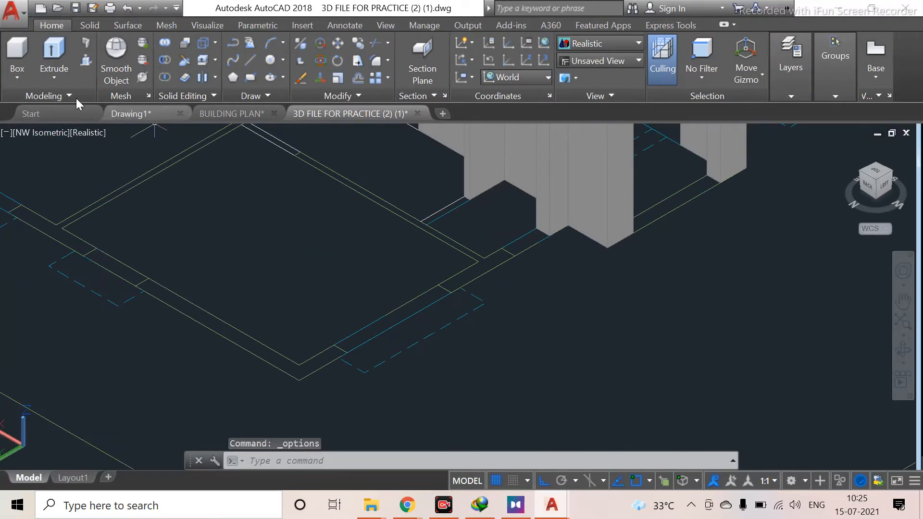
Press-pull the wall segment beside the front corner upward to the height of the adjacent wall
left_click(83, 59)
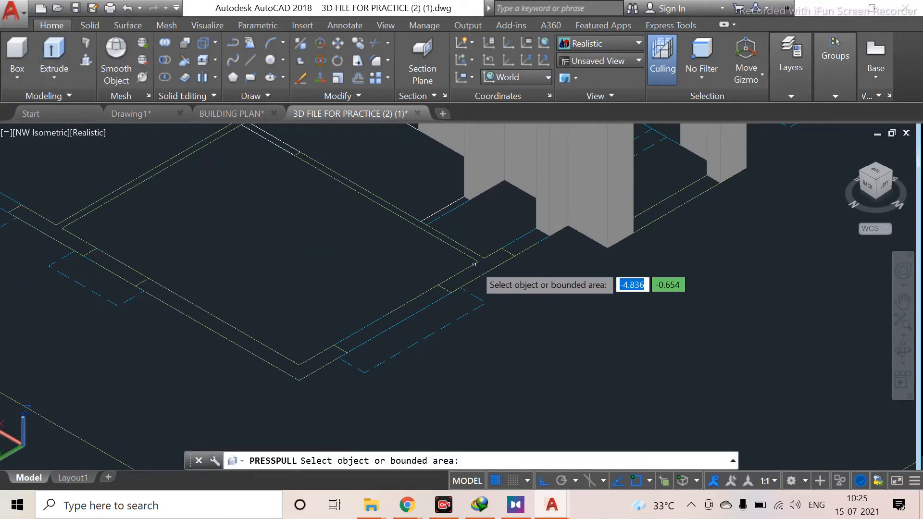
left_click(402, 250)
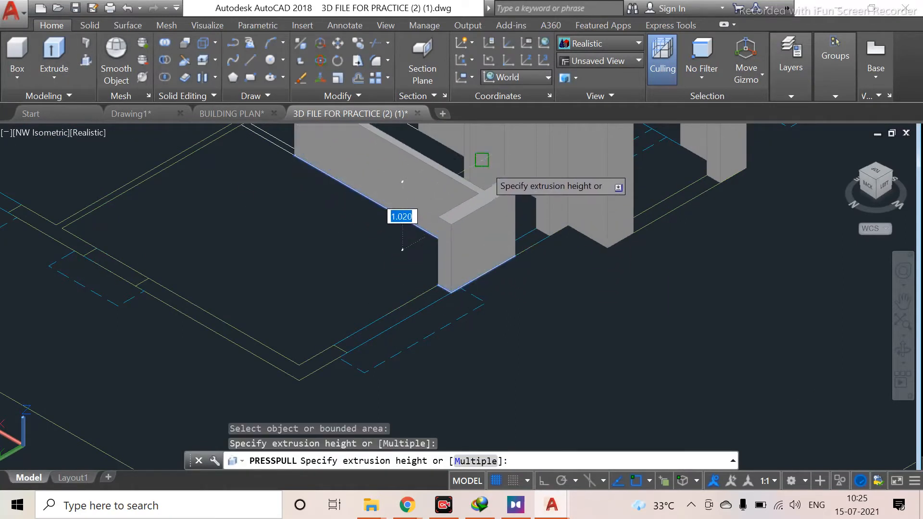
left_click(494, 138)
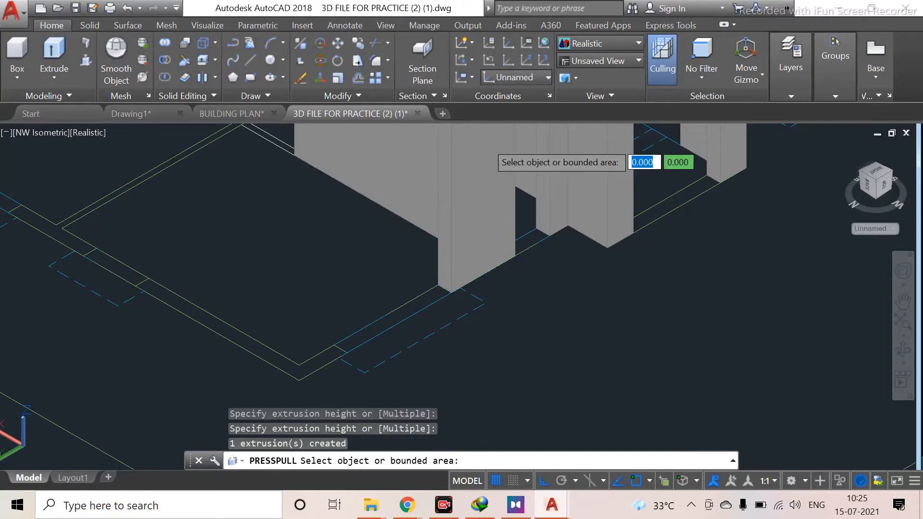
Press-pull the L-shaped corner wall segment in the front room upward to match the other walls
scroll(382, 250, "down", 2)
middle_click_drag(382, 250, 413, 359)
middle_click_drag(435, 301, 373, 239)
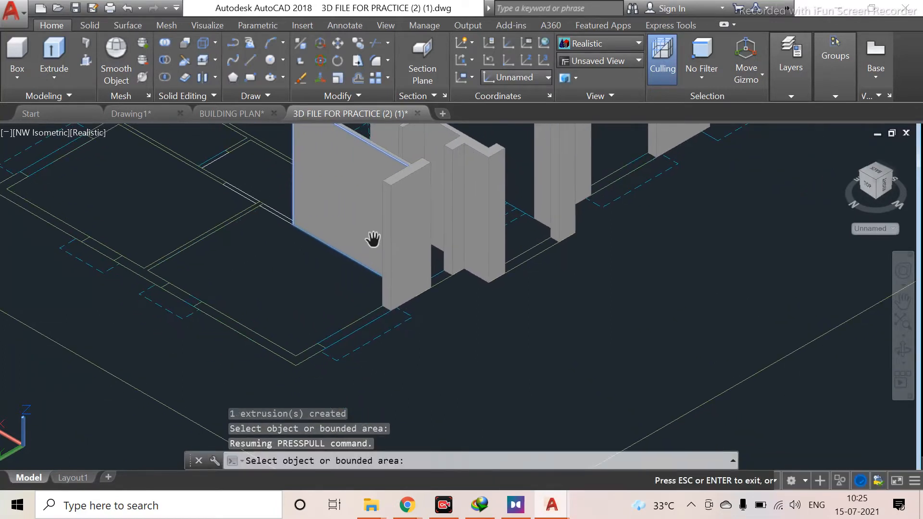
left_click(307, 355)
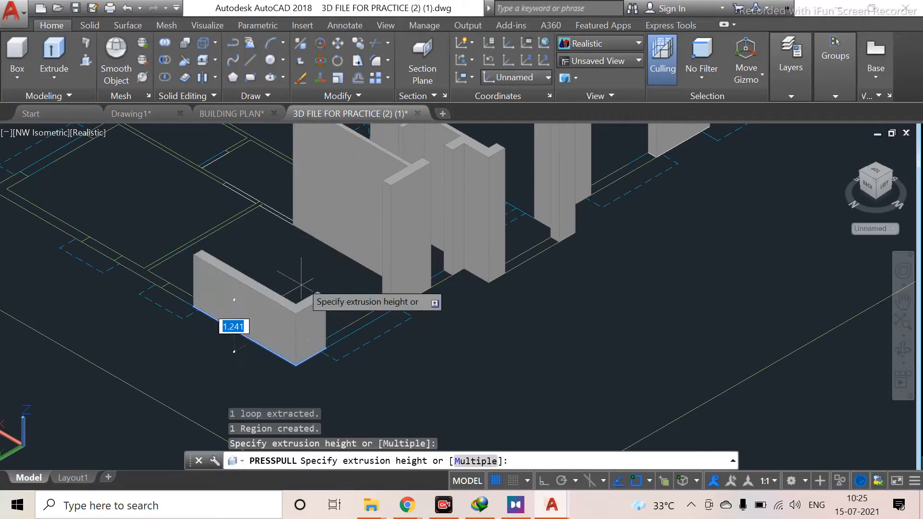
left_click(303, 204)
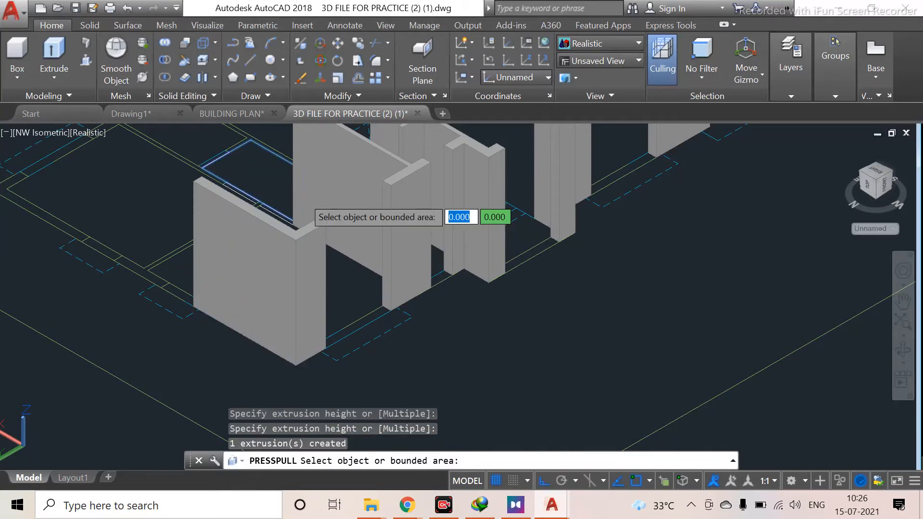
Press-pull the wall segment on the left side upward, then exit the Presspull command
scroll(173, 272, "up", 3)
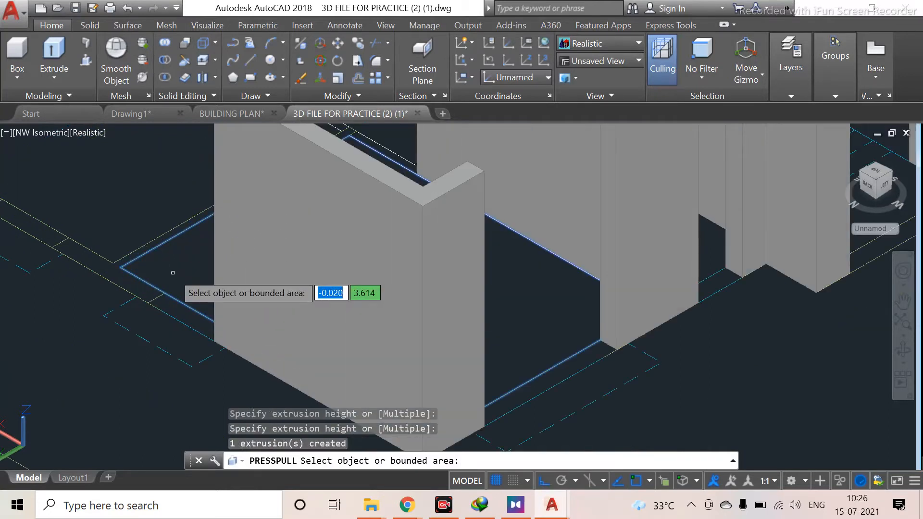
left_click(110, 270)
key("Return")
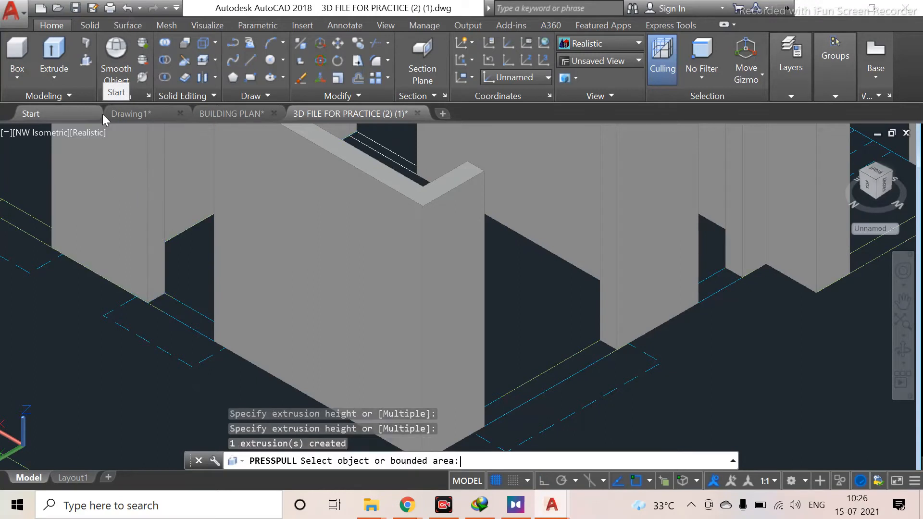
scroll(99, 126, "down", 2)
middle_click_drag(155, 247, 210, 264)
scroll(166, 275, "down", 1)
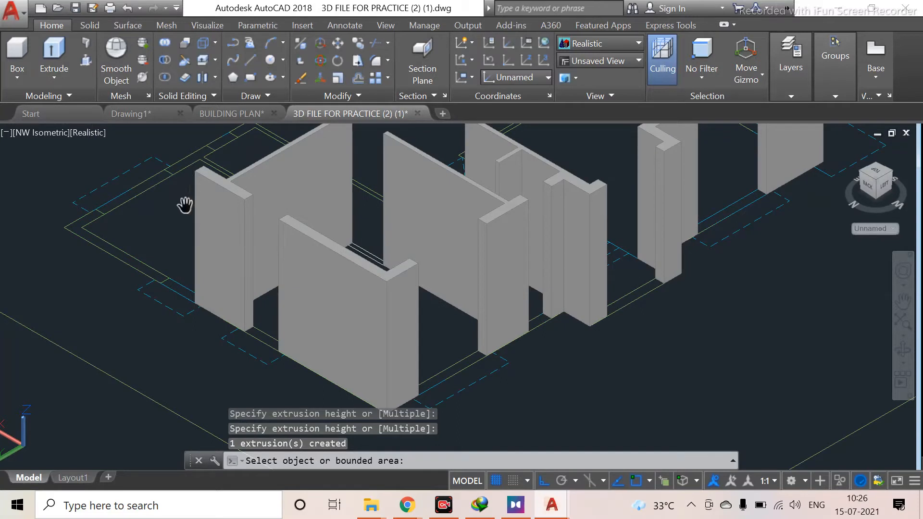
middle_click_drag(153, 265, 297, 277)
scroll(296, 276, "up", 5)
key("Return")
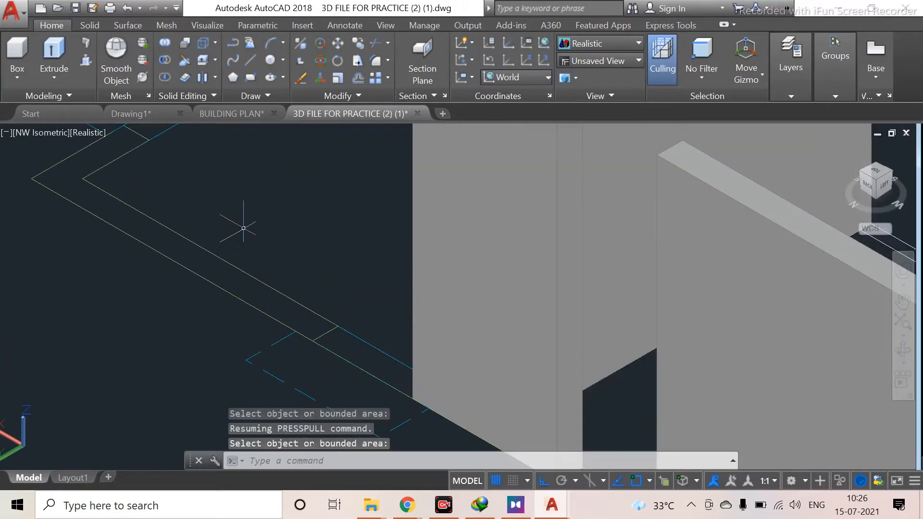
Restart Presspull and raise the next outlined wall segment to the height of the neighbouring walls
left_click(85, 59)
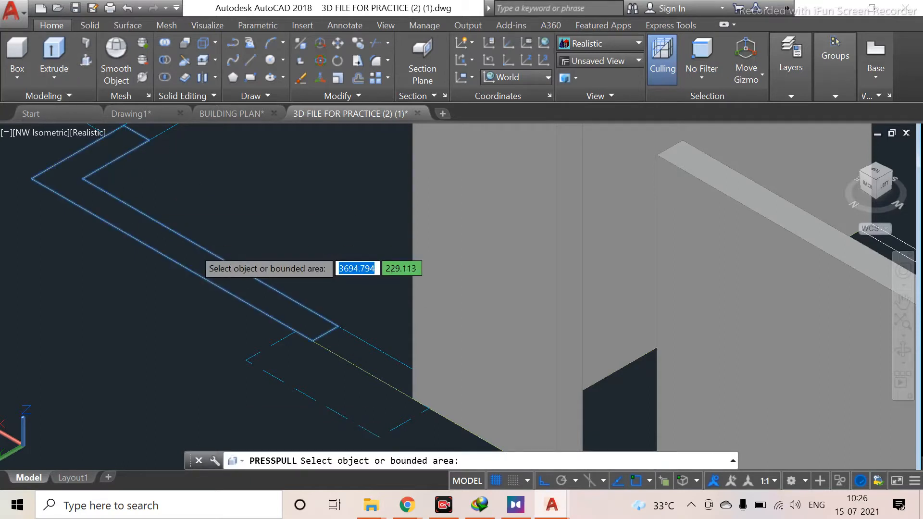
left_click(187, 257)
scroll(187, 151, "down", 4)
middle_click_drag(199, 187, 188, 375)
left_click(197, 259)
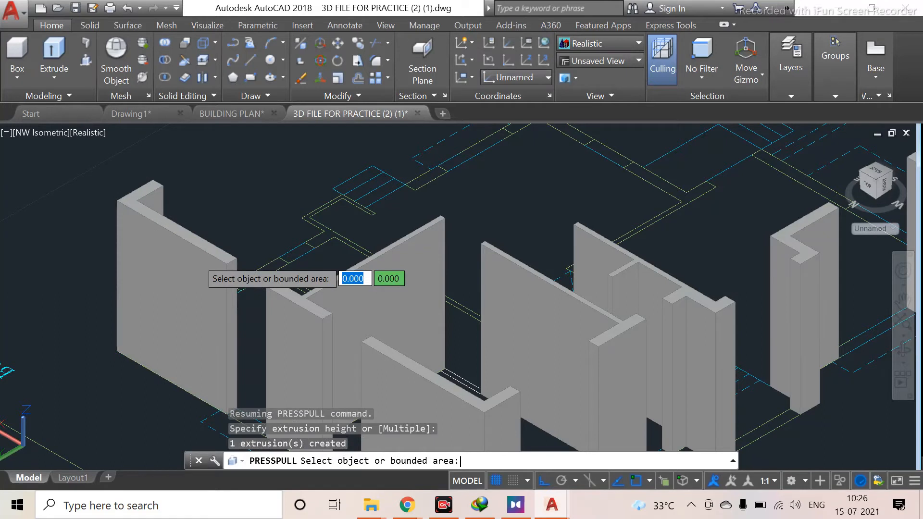
Press-pull the short wall segment next to the tall rear wall upward to the full wall height
scroll(283, 336, "down", 2)
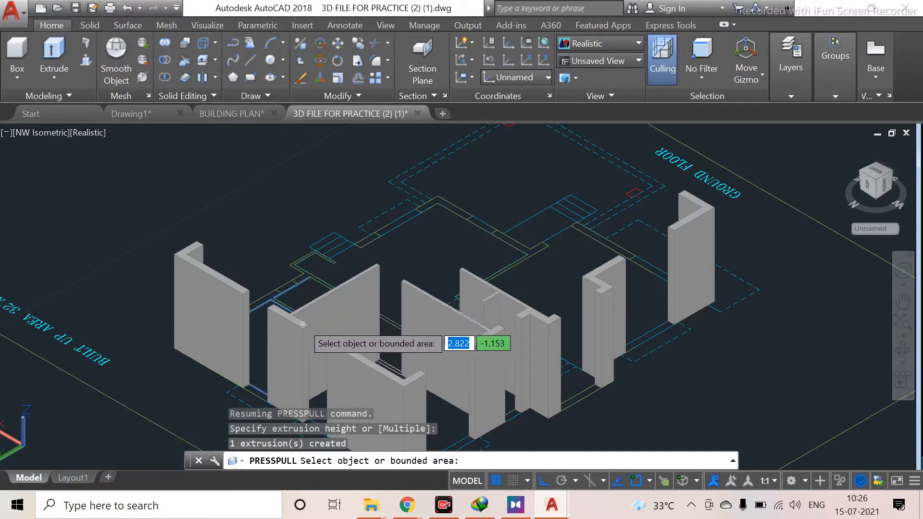
middle_click_drag(257, 291, 430, 317, "shift")
scroll(517, 387, "up", 5)
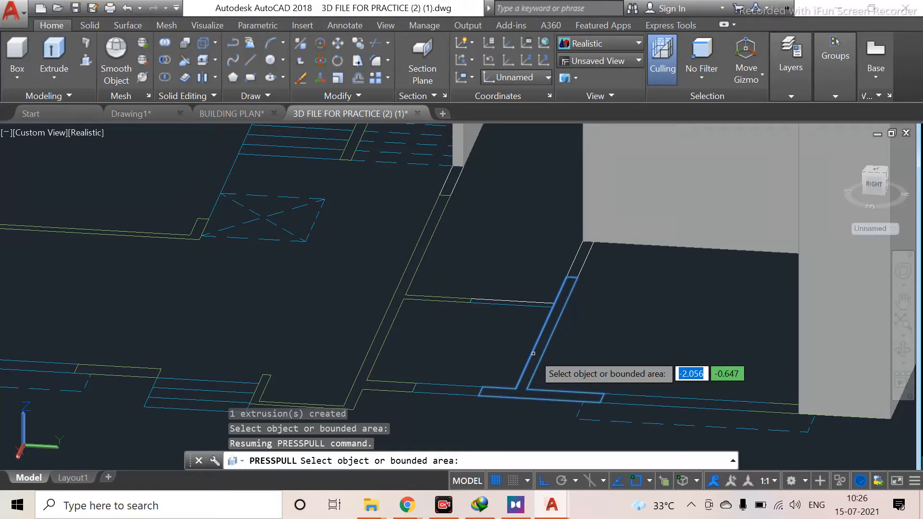
left_click(533, 353)
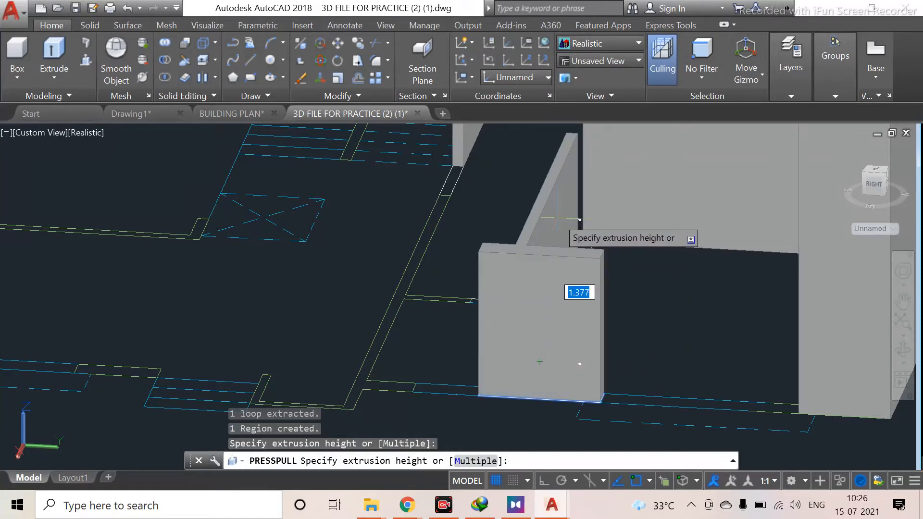
scroll(557, 219, "down", 2)
middle_click_drag(557, 218, 552, 310)
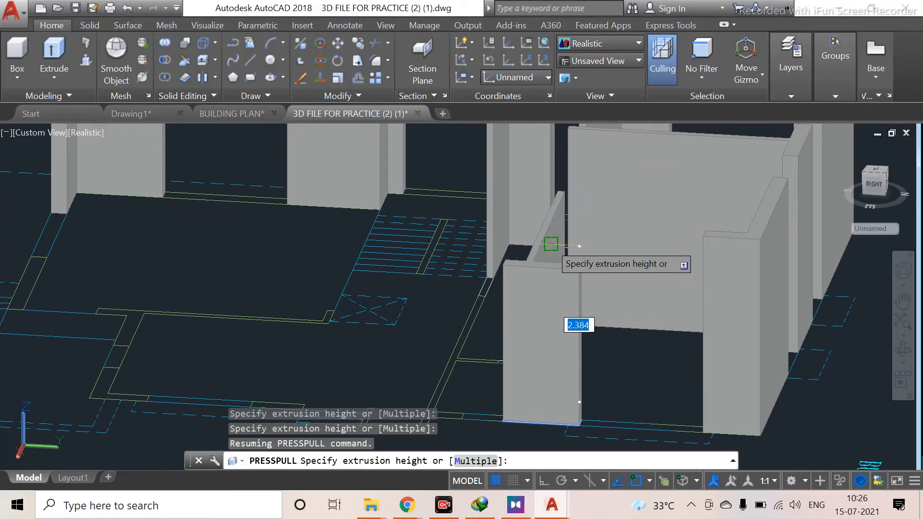
left_click(551, 243)
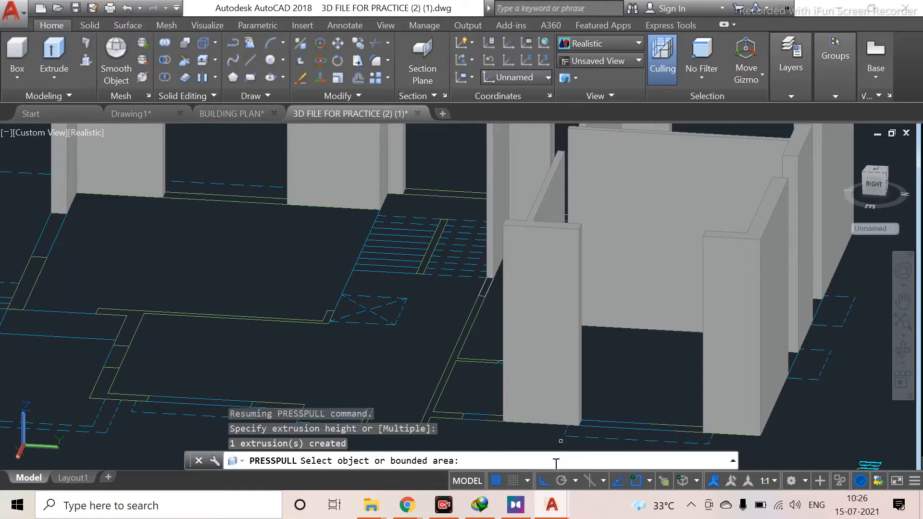
Press-pull the long L-shaped wall segment in front of the staircase upward to wall height
middle_click_drag(525, 421, 669, 393)
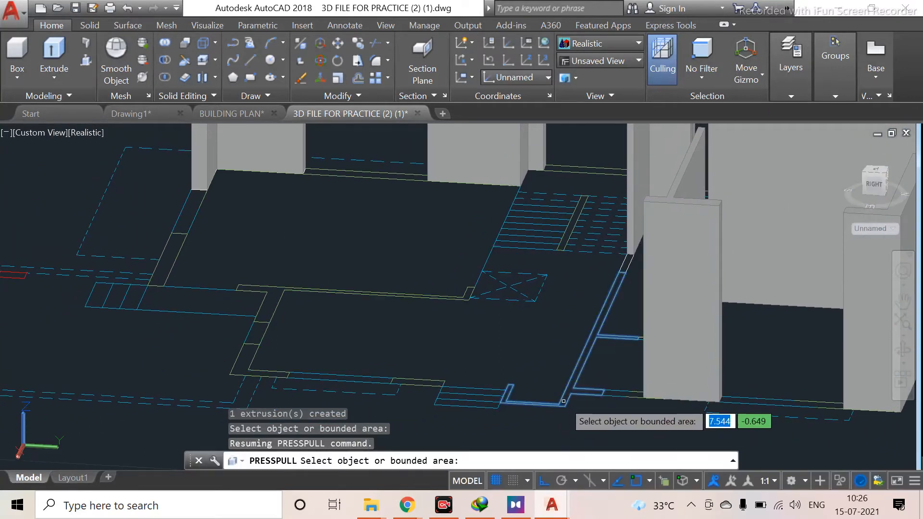
left_click(563, 401)
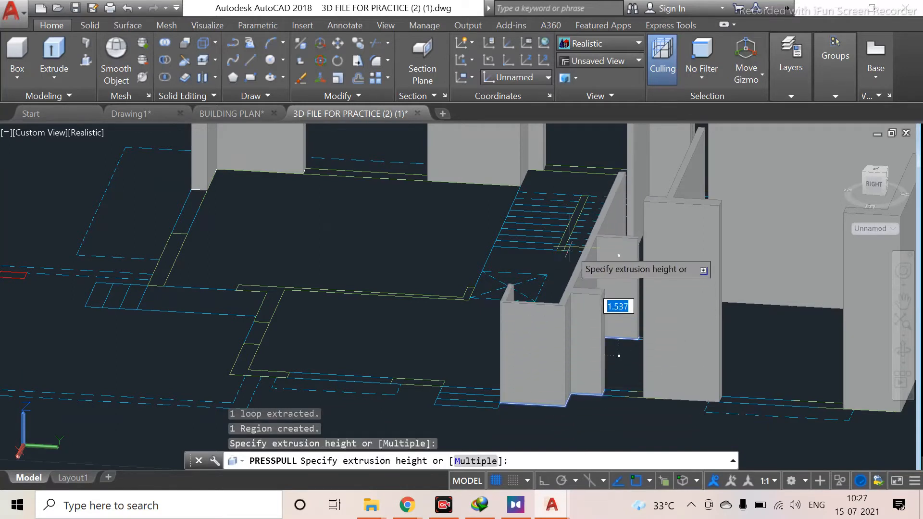
left_click(618, 144)
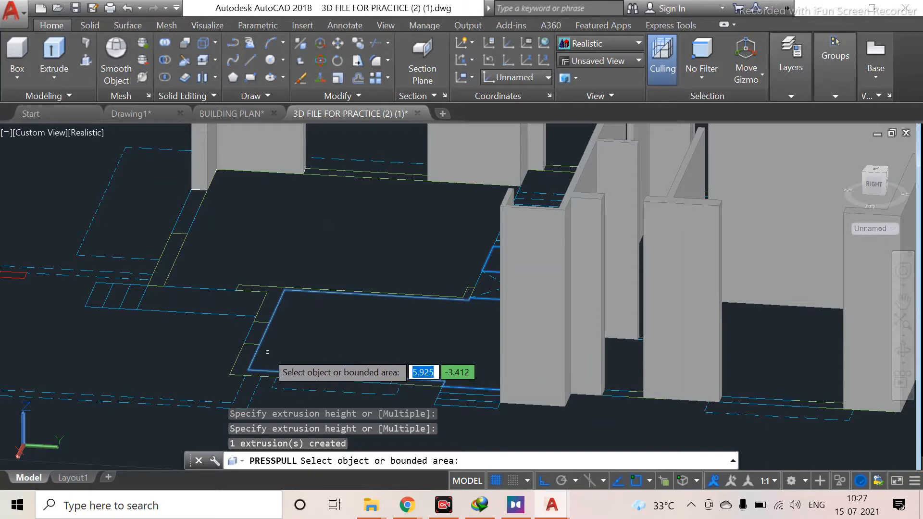
Press-pull the small wall stub at the room's front corner upward, then leave the command
left_click(241, 363)
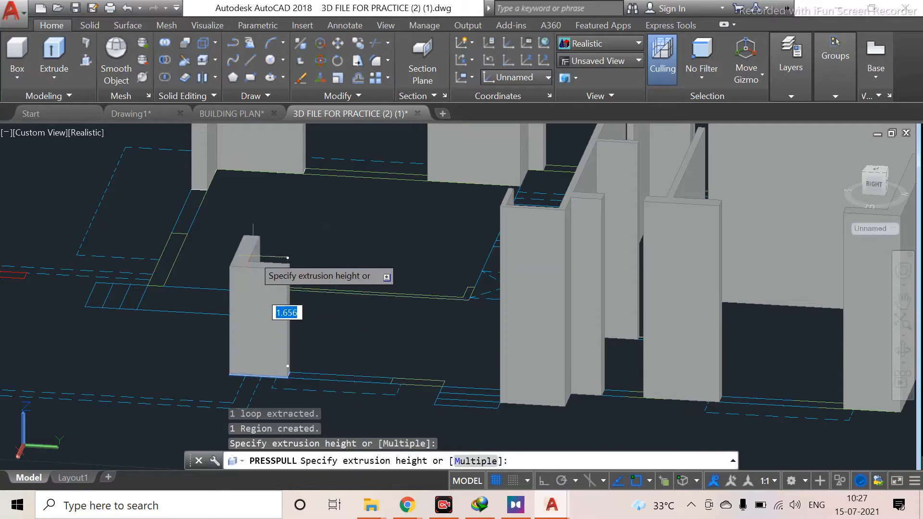
left_click(254, 257)
key("Escape")
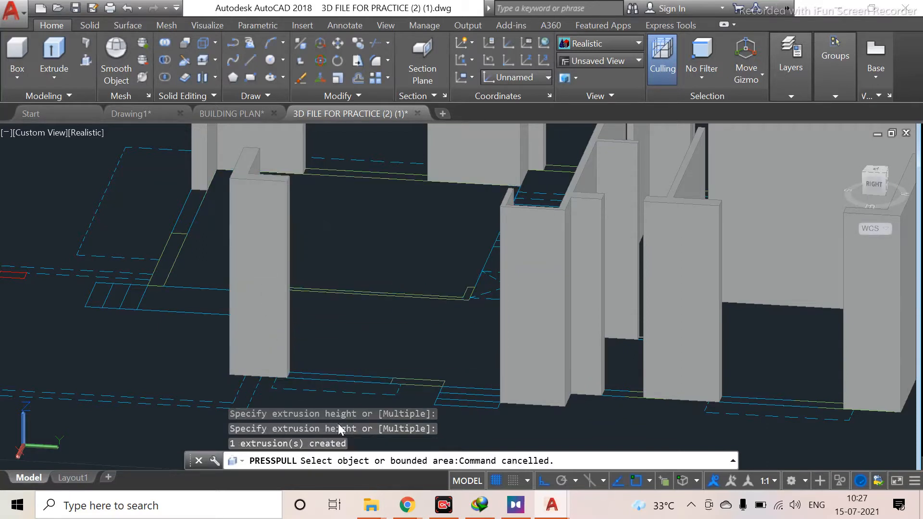
Restart Presspull and extrude the narrow wall segment between the two existing walls, then exit
scroll(414, 382, "up", 3)
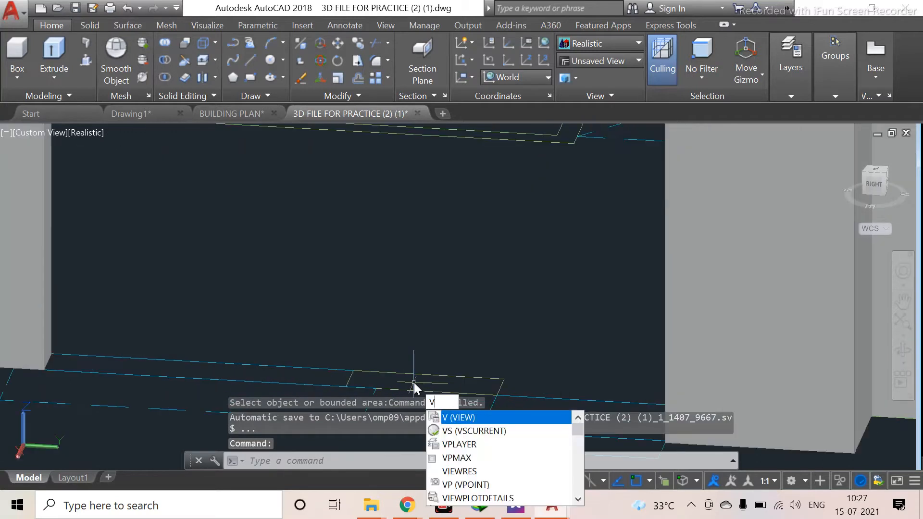
key("Escape")
key("Return")
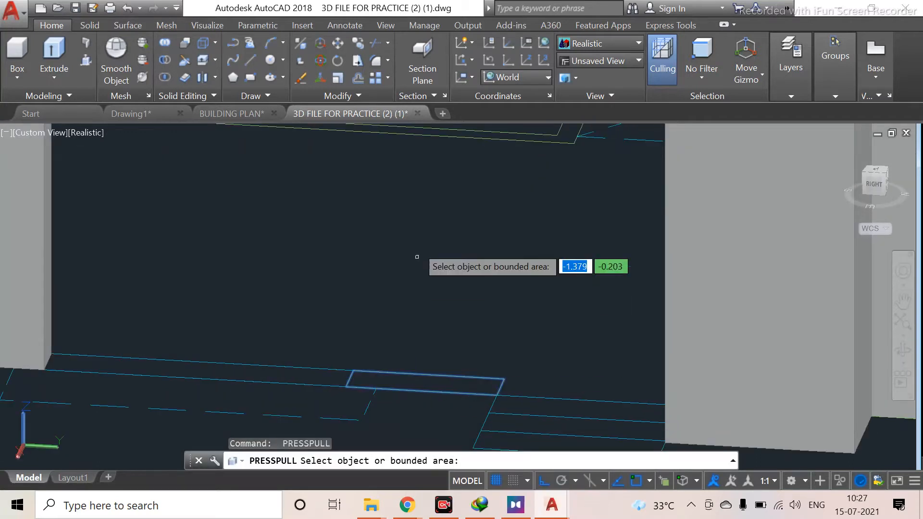
left_click(435, 386)
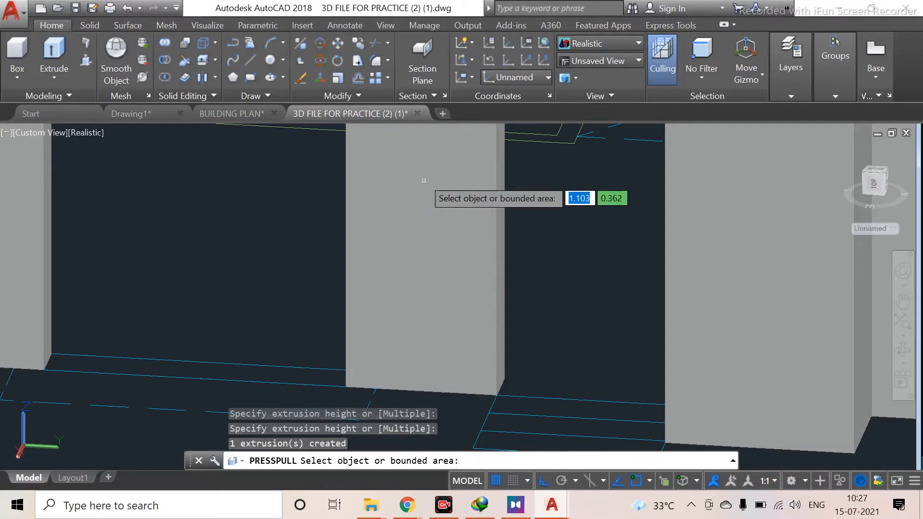
scroll(387, 144, "down", 2)
middle_click_drag(162, 299, 449, 335)
key("Escape")
Press-pull the stepped wall outline near the staircase upward to the height of the surrounding walls
scroll(484, 389, "down", 5)
scroll(484, 389, "up", 3)
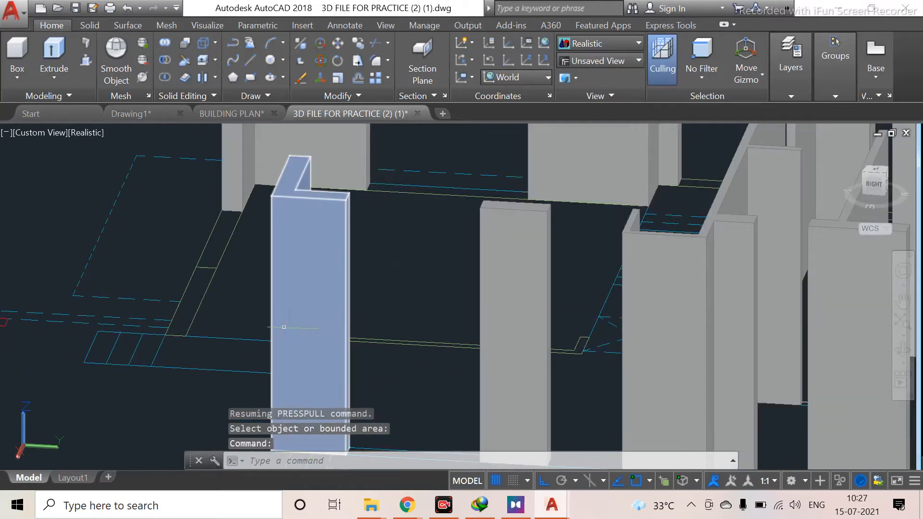
middle_click_drag(221, 319, 312, 334, "shift")
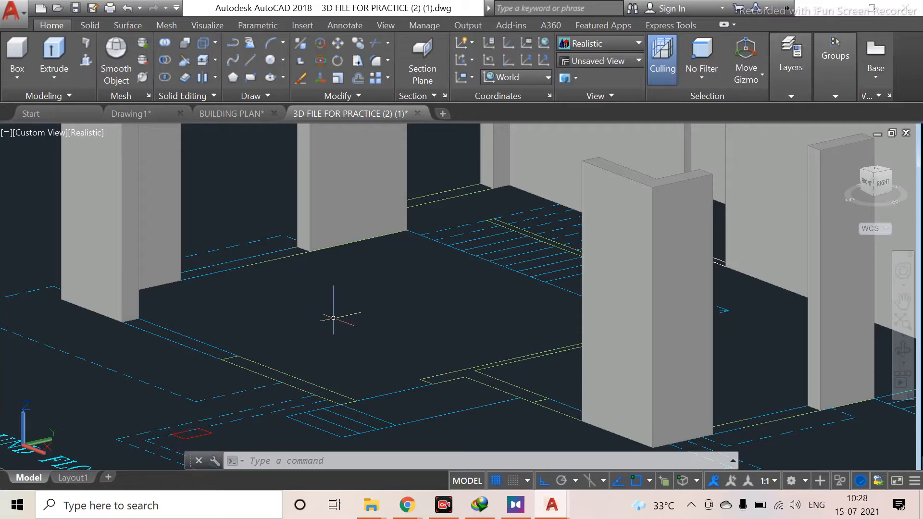
mouse_move(269, 310)
middle_mouse_down("shift")
mouse_move(319, 334)
mouse_move(352, 315)
mouse_move(295, 342)
mouse_move(233, 330)
mouse_move(257, 346)
mouse_move(302, 339)
middle_mouse_up("shift")
left_click_drag(315, 311, 328, 318)
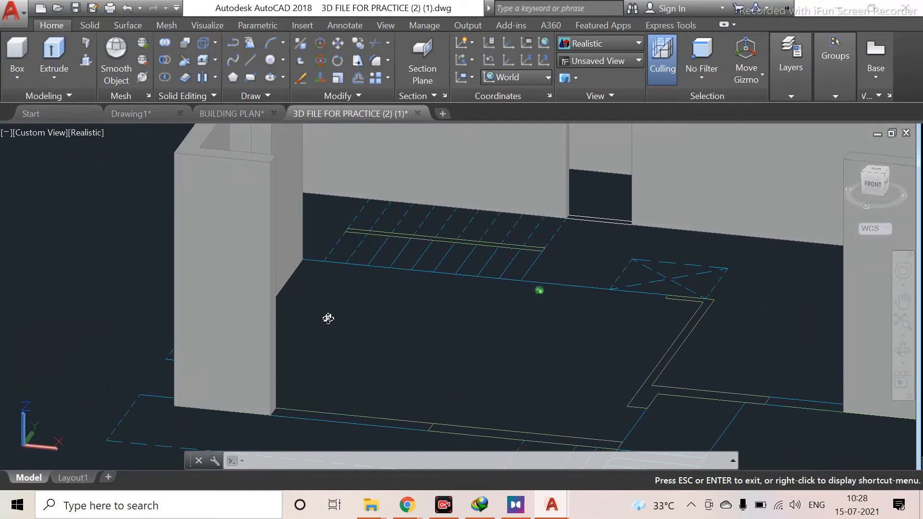
key("Escape")
scroll(692, 413, "up", 5)
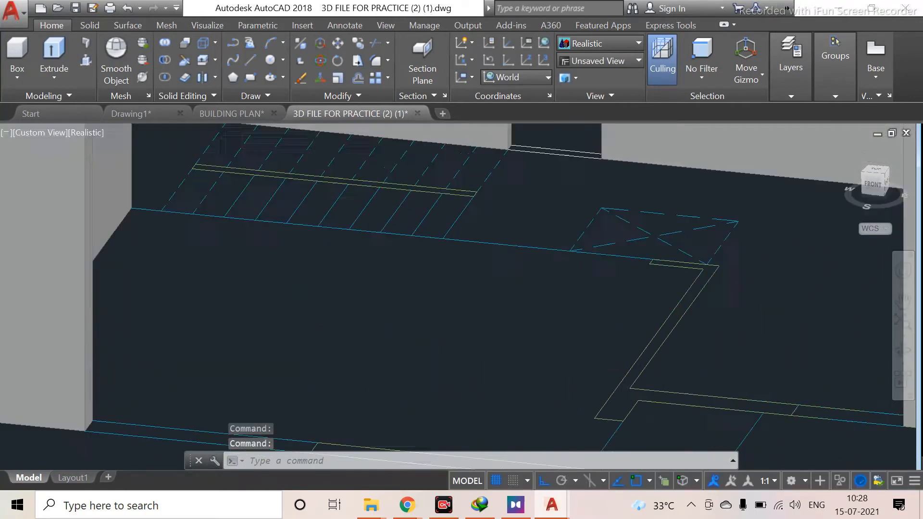
scroll(552, 388, "down", 4)
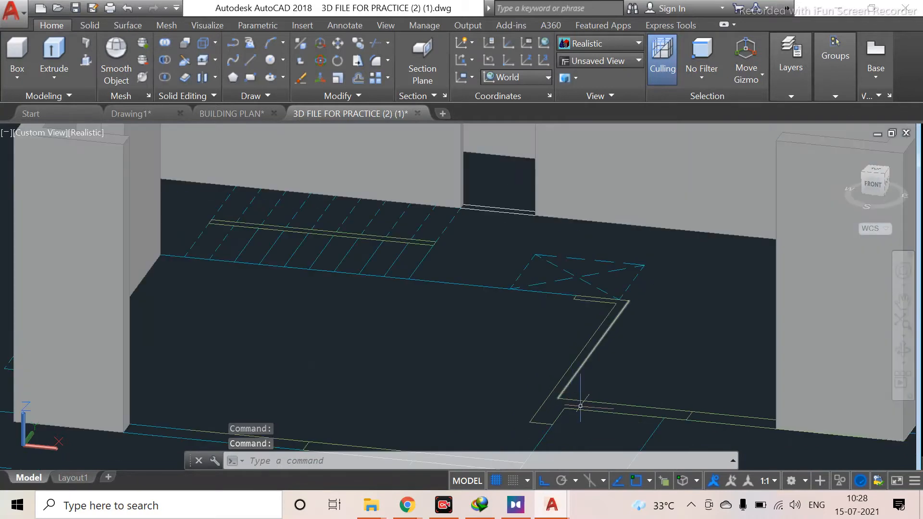
middle_click_drag(583, 406, 545, 346)
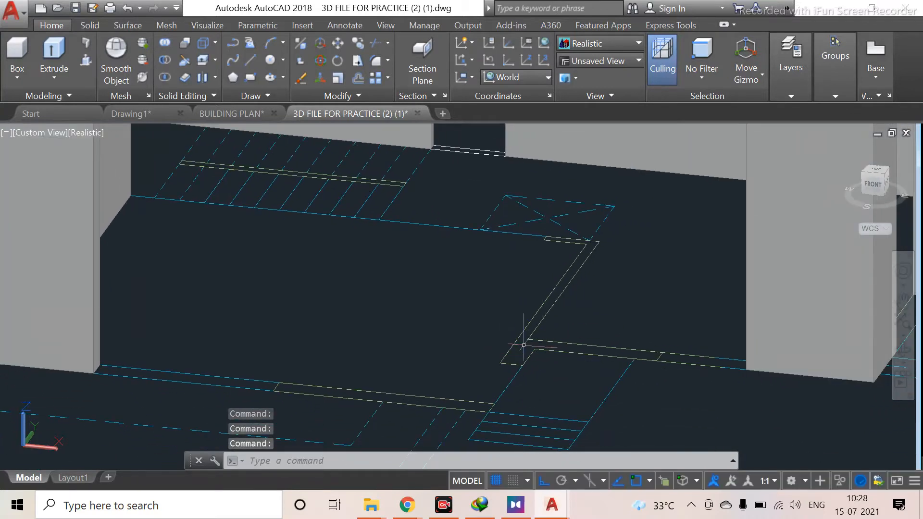
key("ctrl+shift+e")
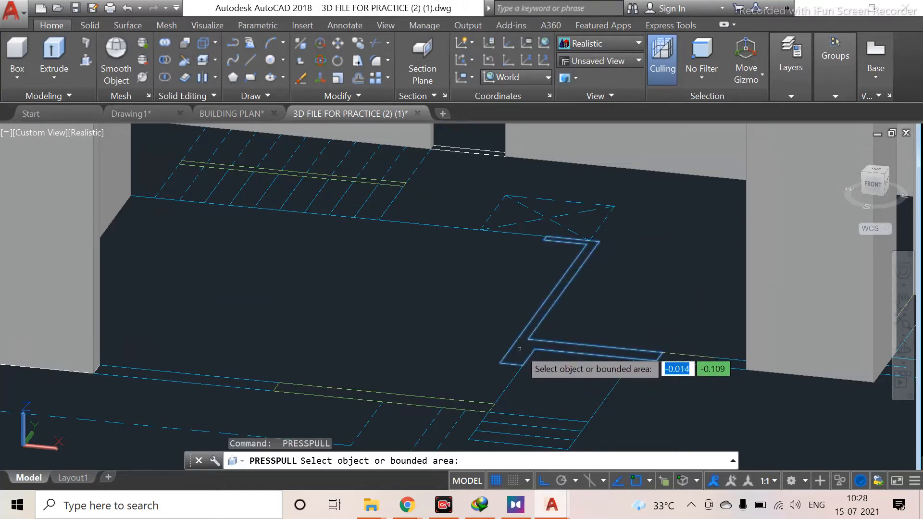
left_click(519, 349)
left_click(519, 219)
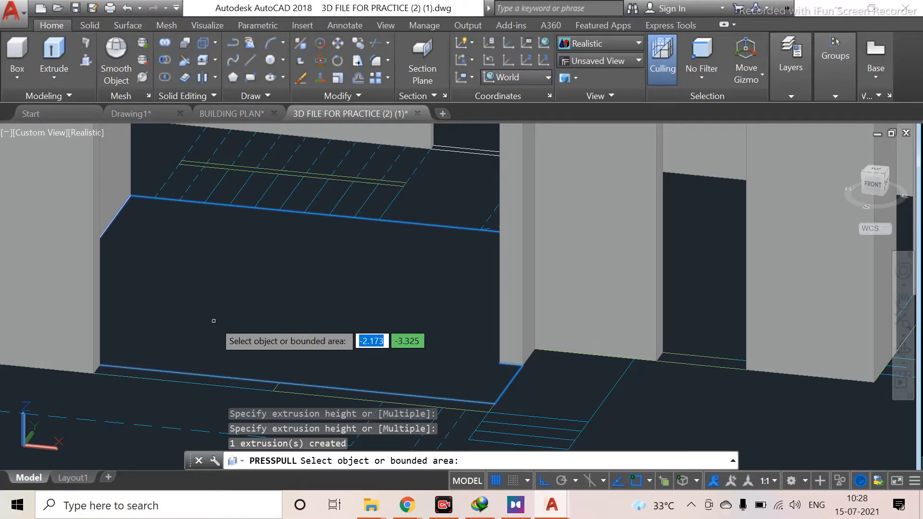
scroll(224, 355, "down", 2)
scroll(227, 362, "down", 2)
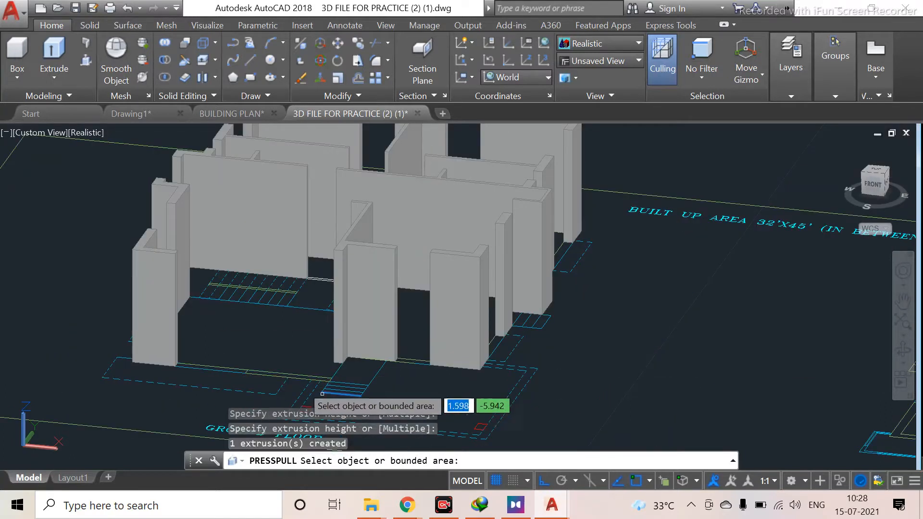
scroll(218, 352, "up", 5)
middle_click_drag(291, 334, 246, 136)
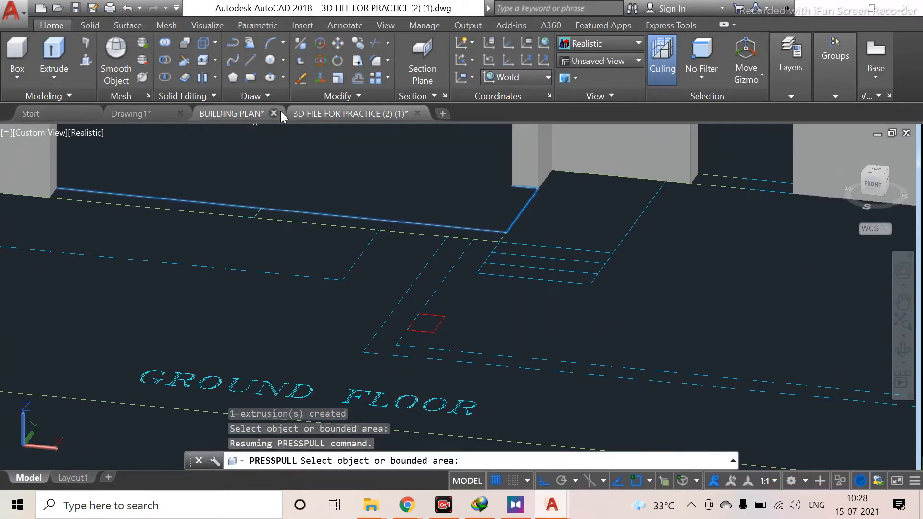
left_click(182, 204)
scroll(182, 185, "down", 2)
middle_click_drag(184, 191, 204, 309)
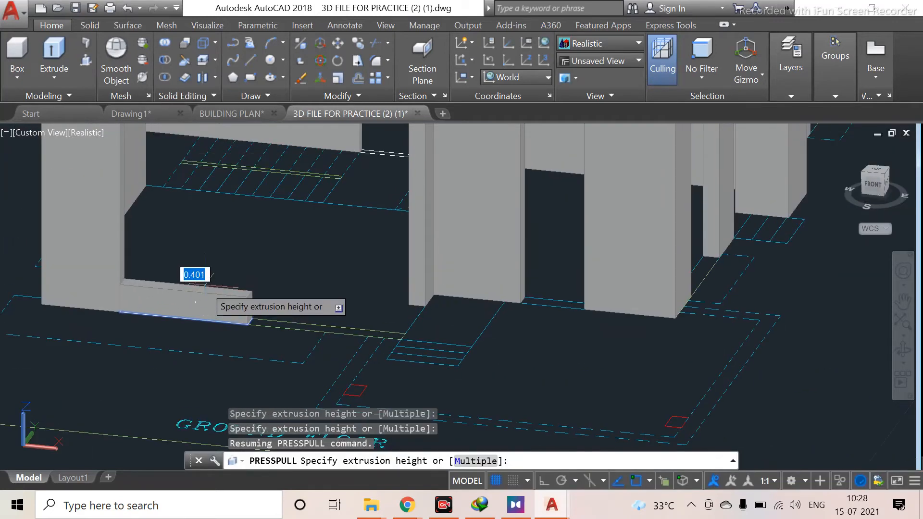
key("Escape")
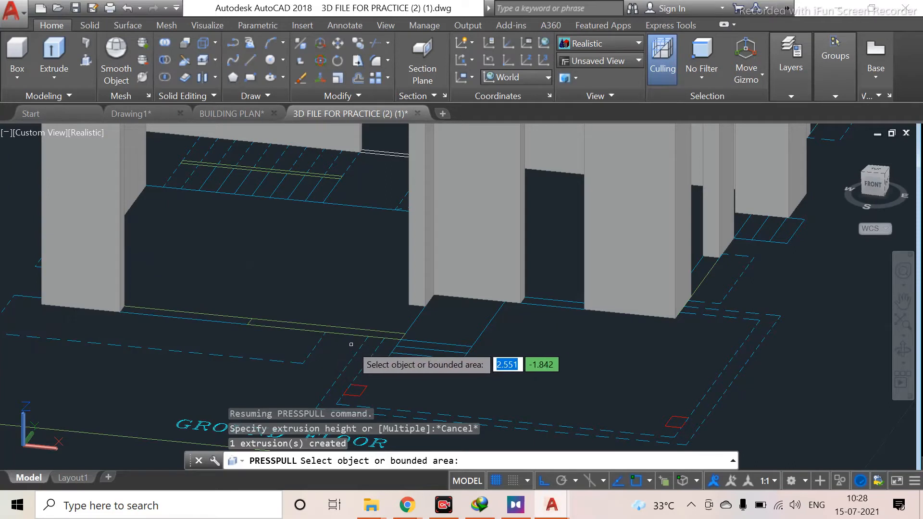
Press-pull the wall outline along the front line upward to the height of the neighbouring walls
scroll(316, 332, "up", 2)
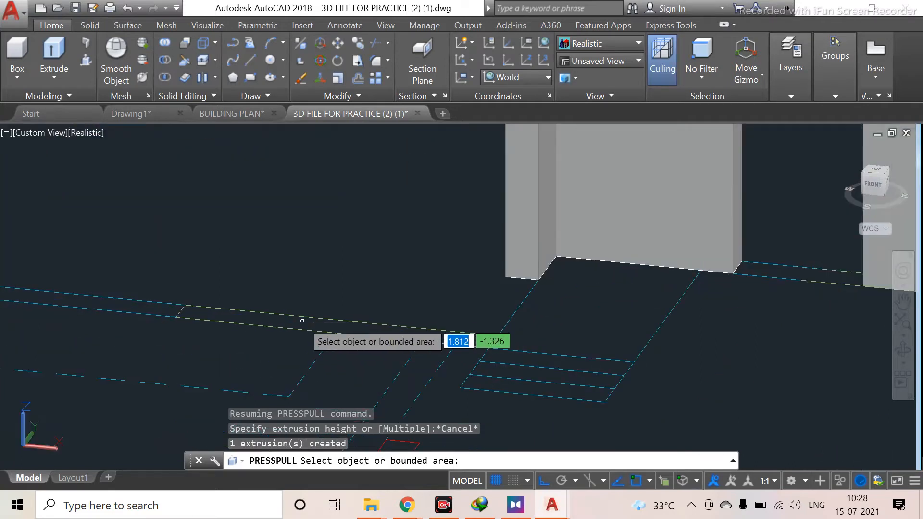
left_click(340, 323)
left_click(310, 222)
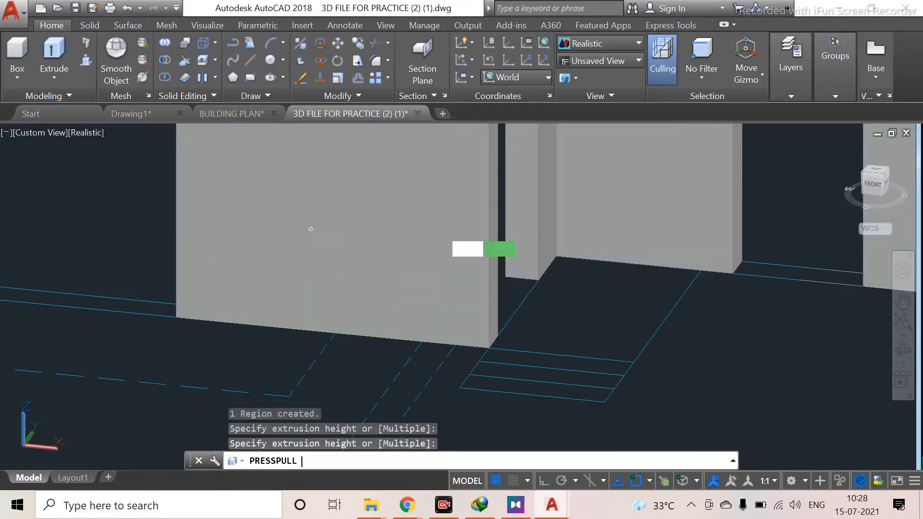
scroll(408, 325, "down", 3)
scroll(408, 325, "down", 2)
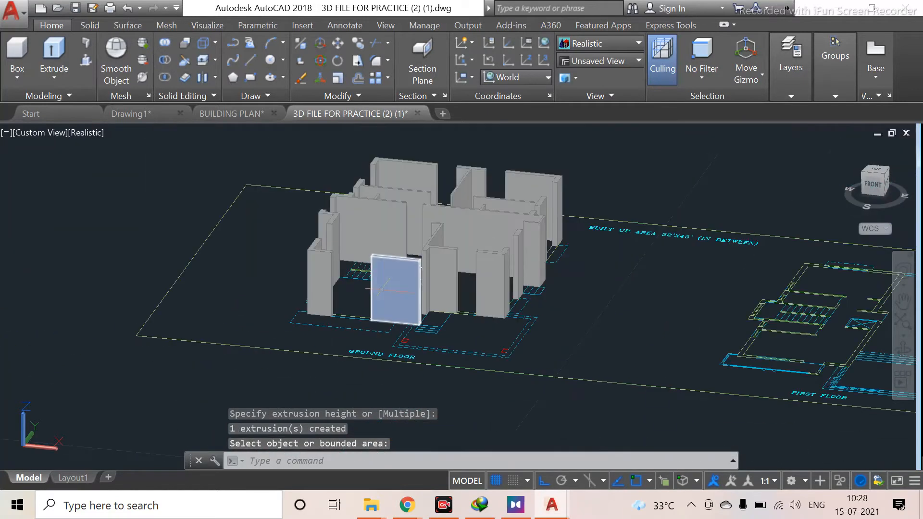
Orbit and zoom around the model to inspect the extruded ground-floor walls
scroll(327, 295, "up", 1)
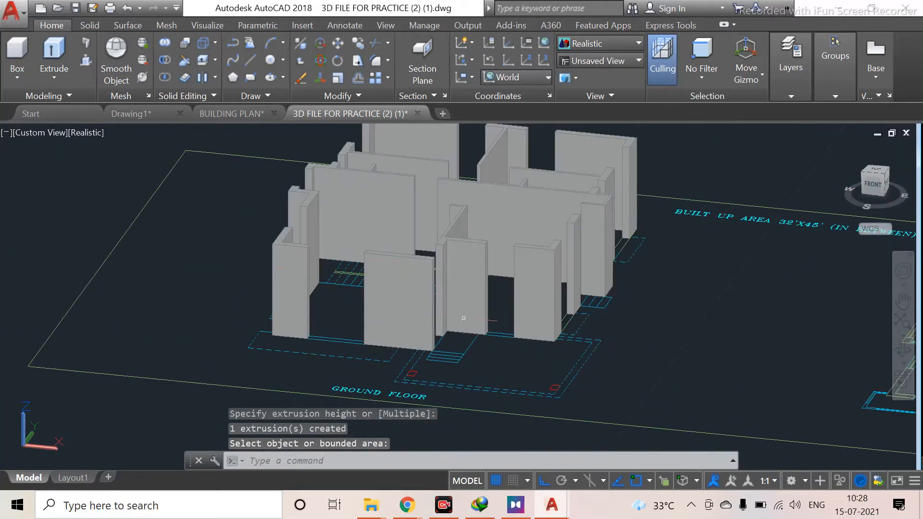
middle_click_drag(391, 300, 274, 332, "shift")
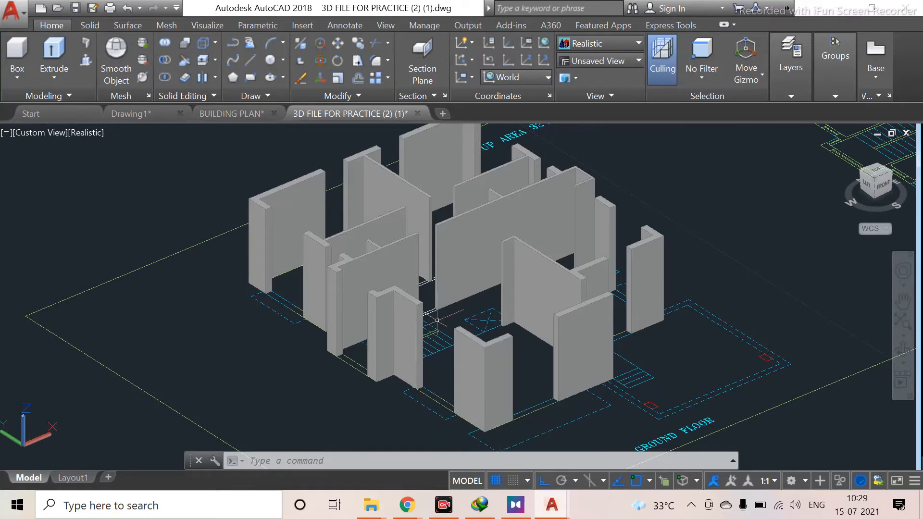
scroll(438, 322, "up", 5)
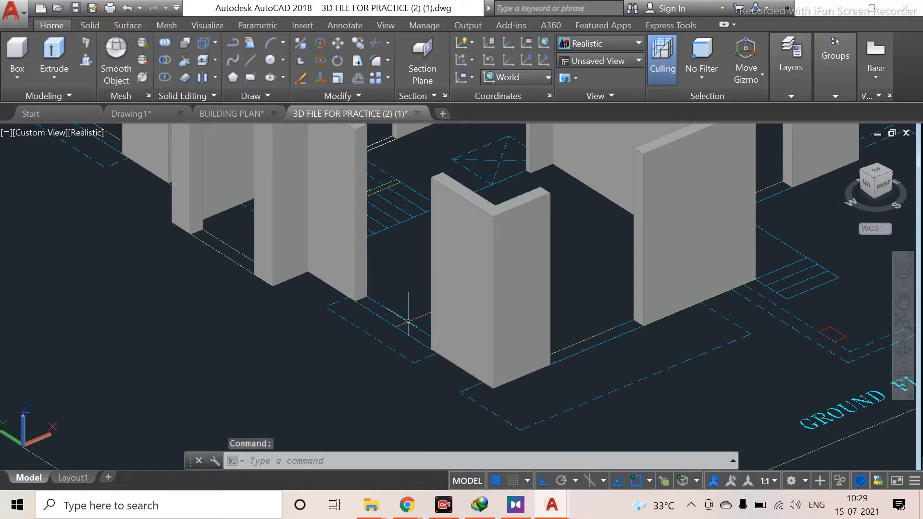
scroll(323, 335, "down", 5)
middle_click_drag(305, 359, 325, 430)
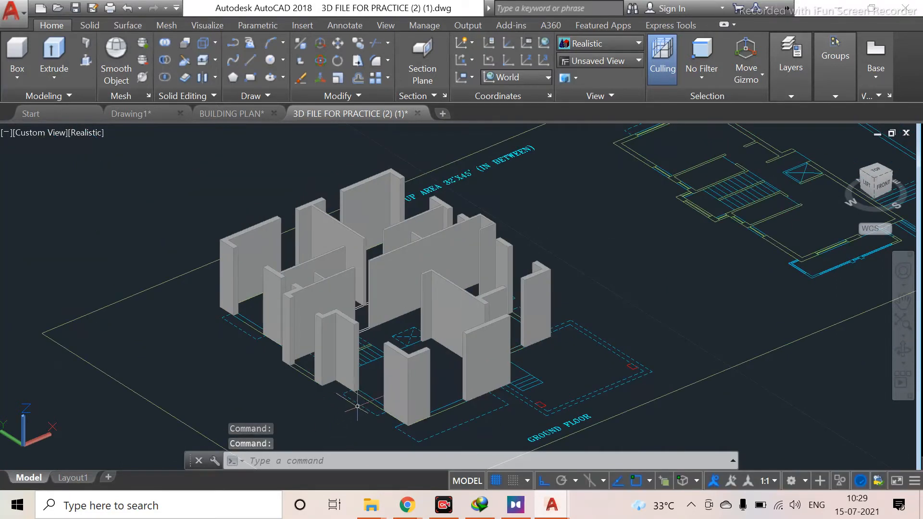
scroll(367, 401, "up", 5)
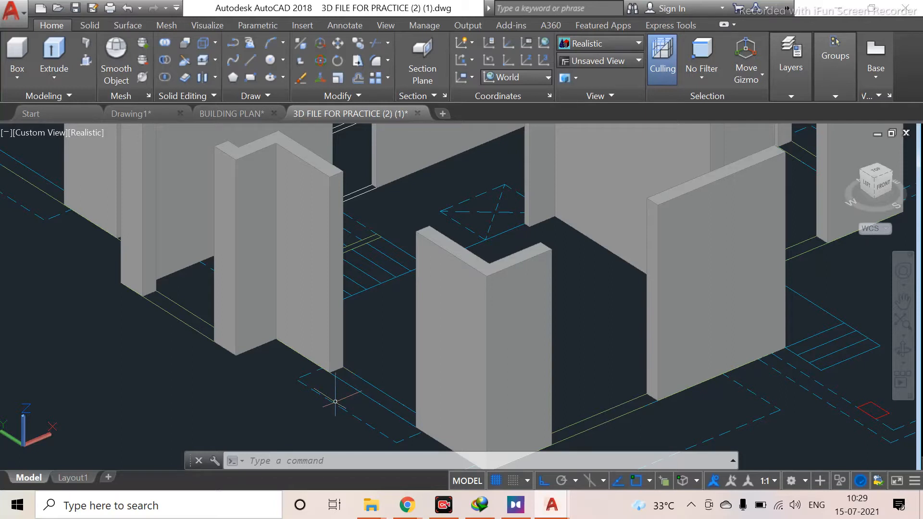
scroll(384, 380, "down", 4)
scroll(439, 341, "up", 2)
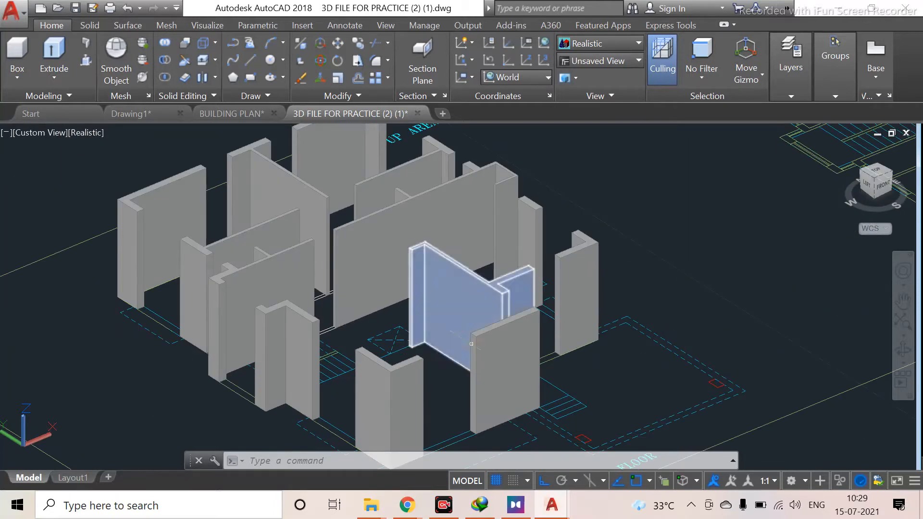
scroll(258, 383, "up", 3)
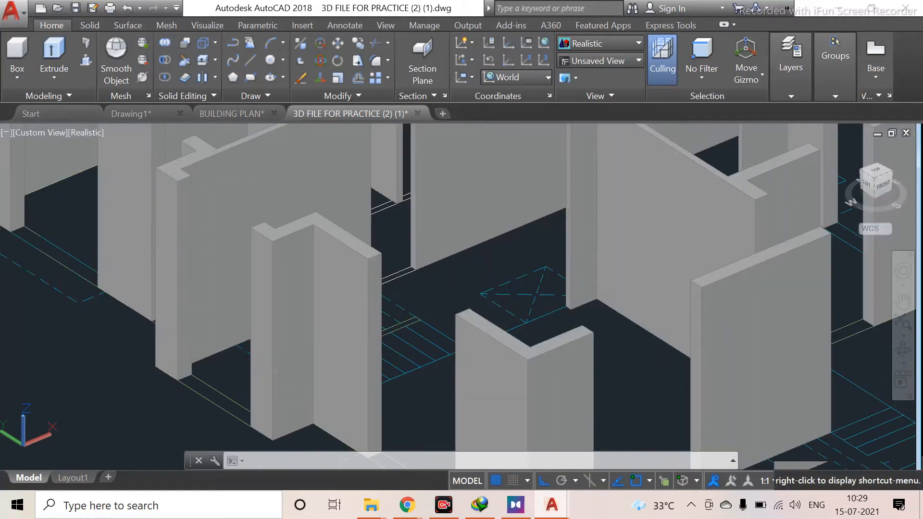
middle_click_drag(257, 383, 453, 364)
middle_click_drag(266, 349, 366, 401)
scroll(379, 362, "down", 2)
middle_click_drag(458, 354, 31, 425)
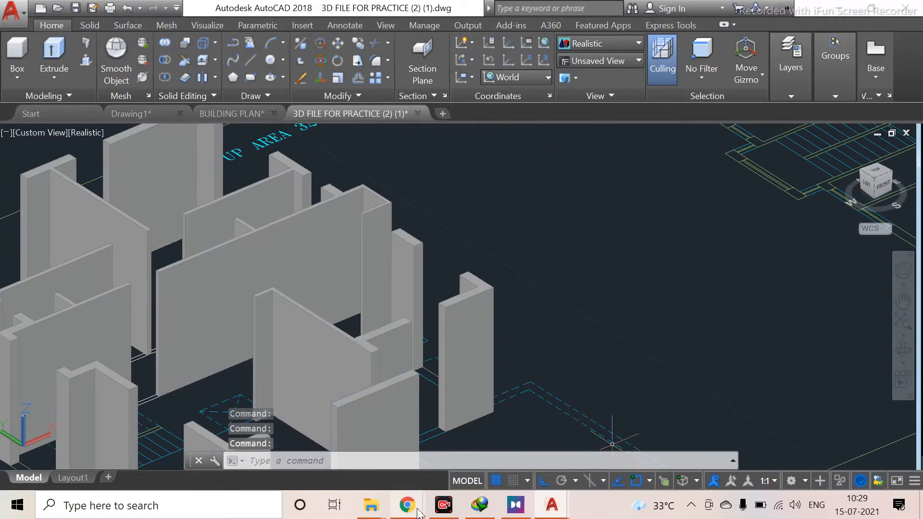
Switch to the web browser and search Google for standard sill height for windows
mouse_move(408, 509)
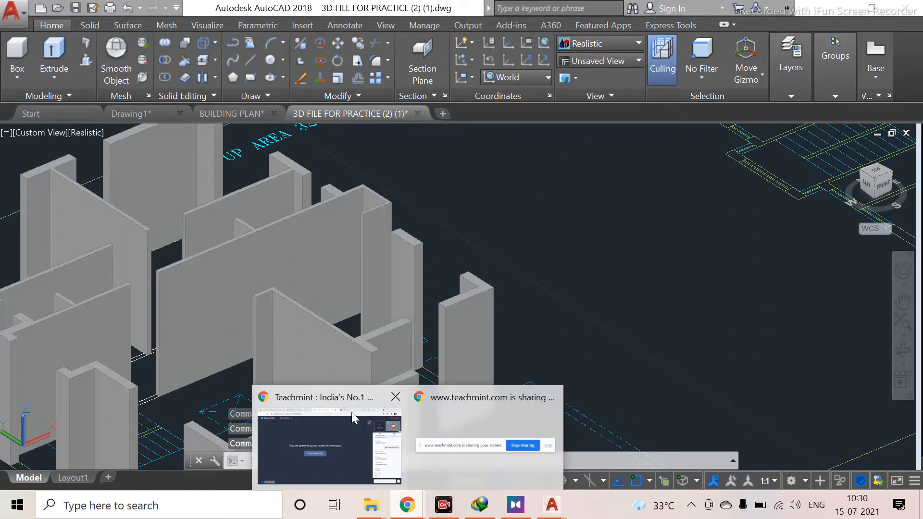
left_click(361, 440)
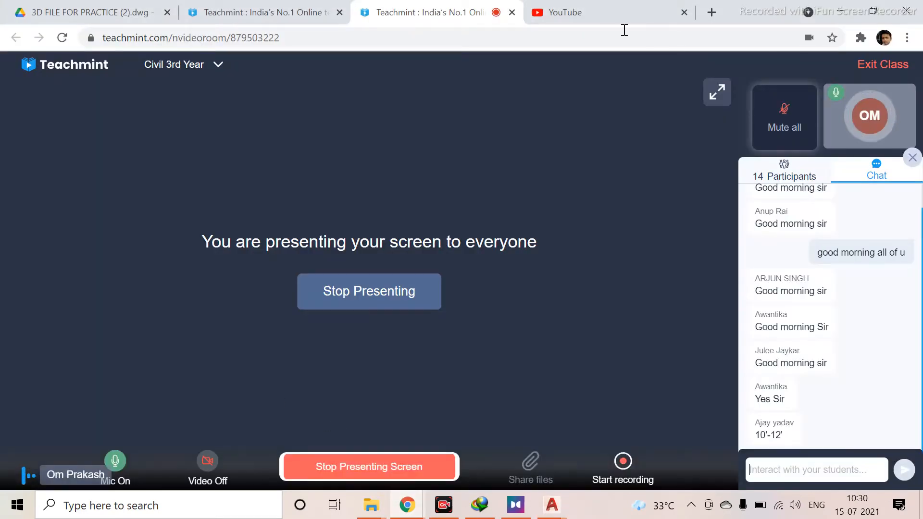
left_click(712, 10)
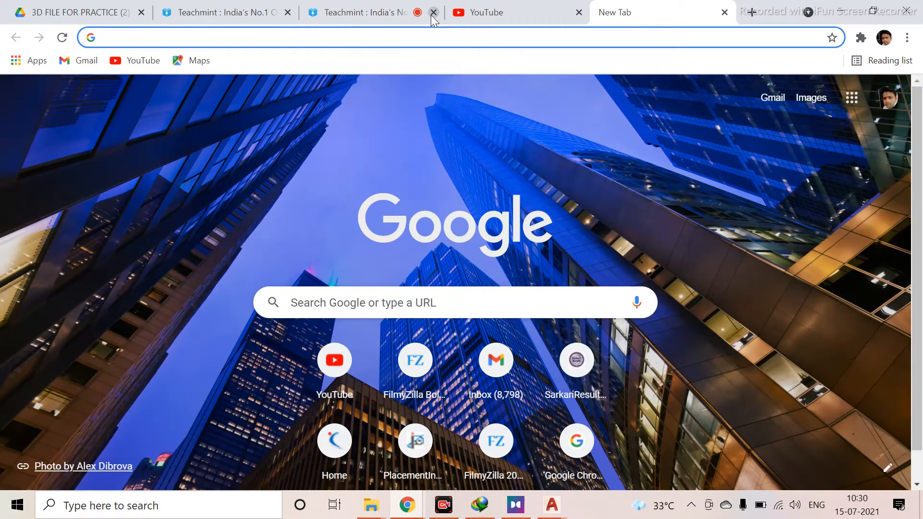
type("stan")
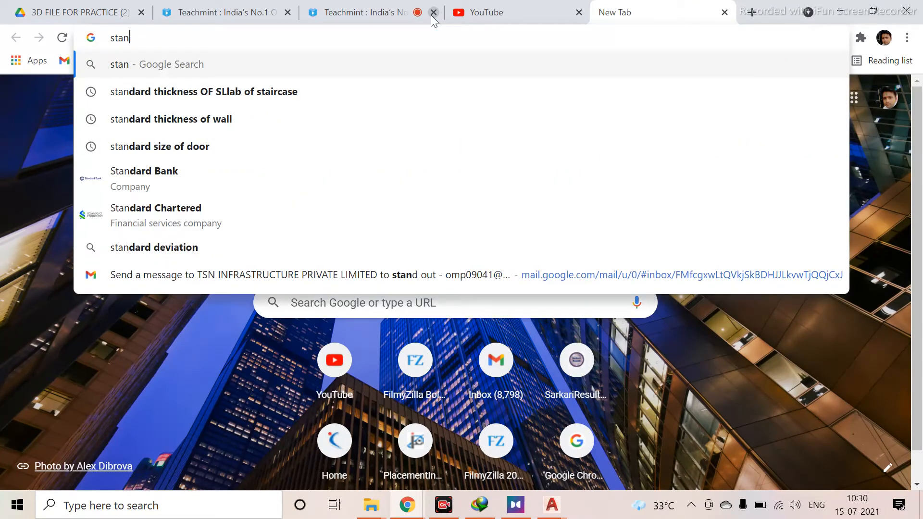
type("dard")
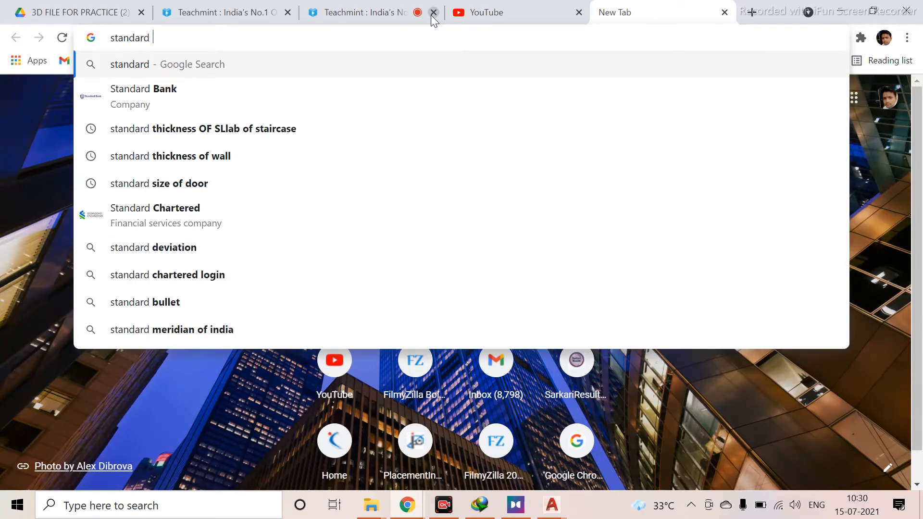
type(" sill")
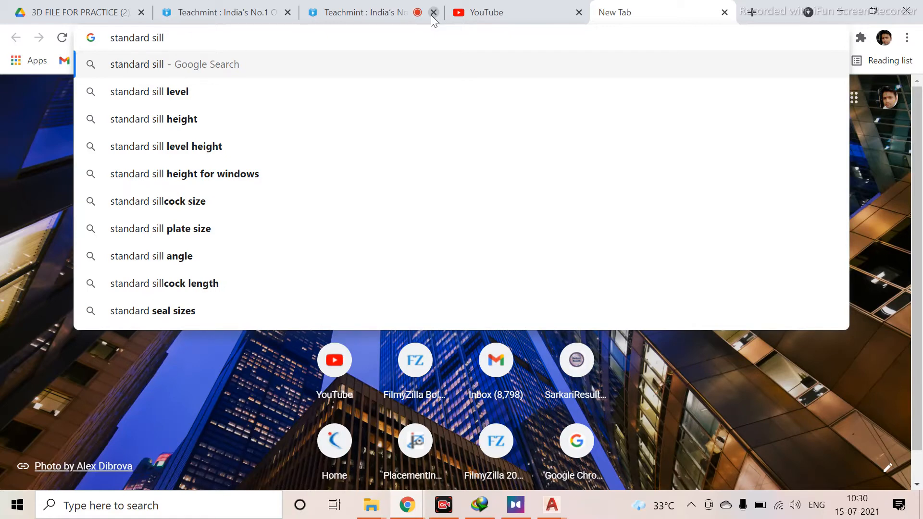
left_click(194, 178)
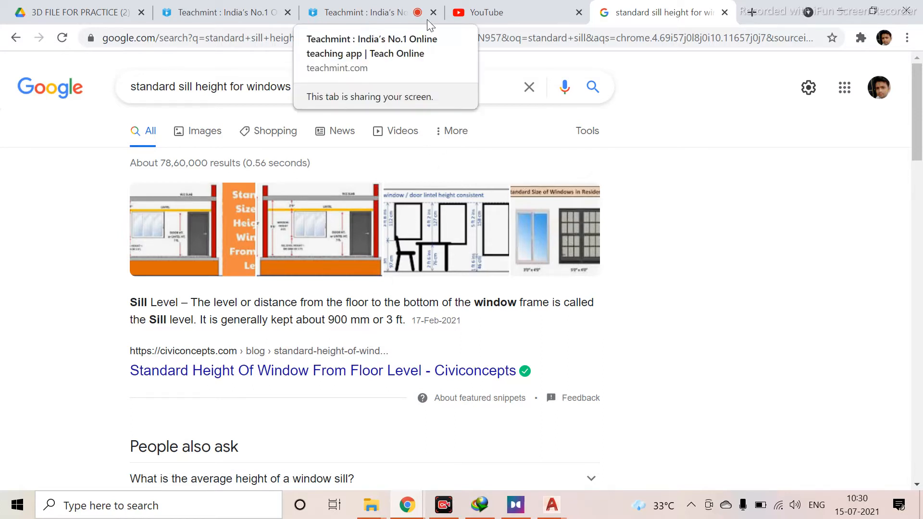
Return to the AutoCAD drawing and zoom around the ground-floor walls
mouse_move(551, 505)
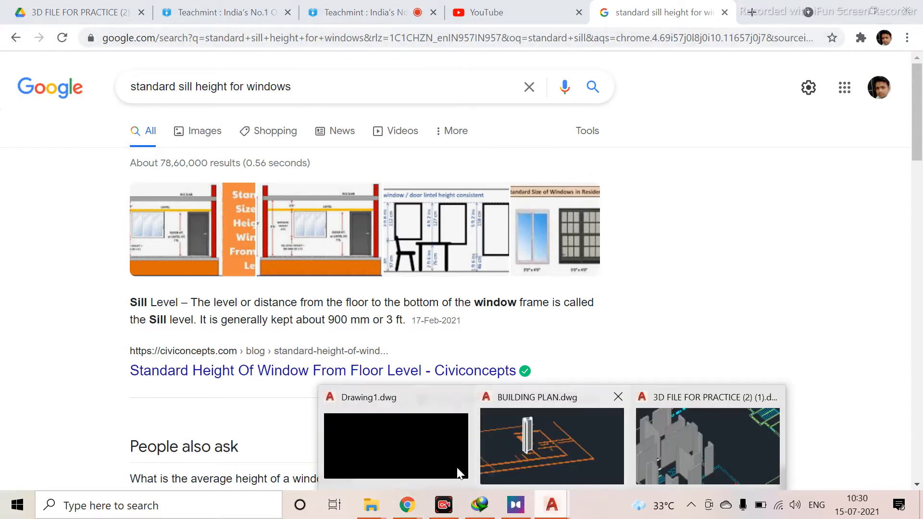
left_click(673, 447)
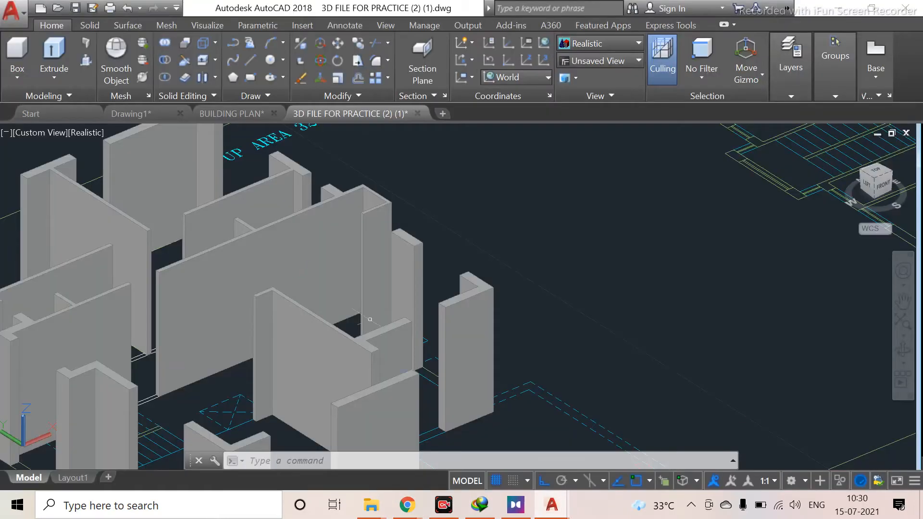
scroll(386, 272, "down", 5)
scroll(386, 272, "down", 1)
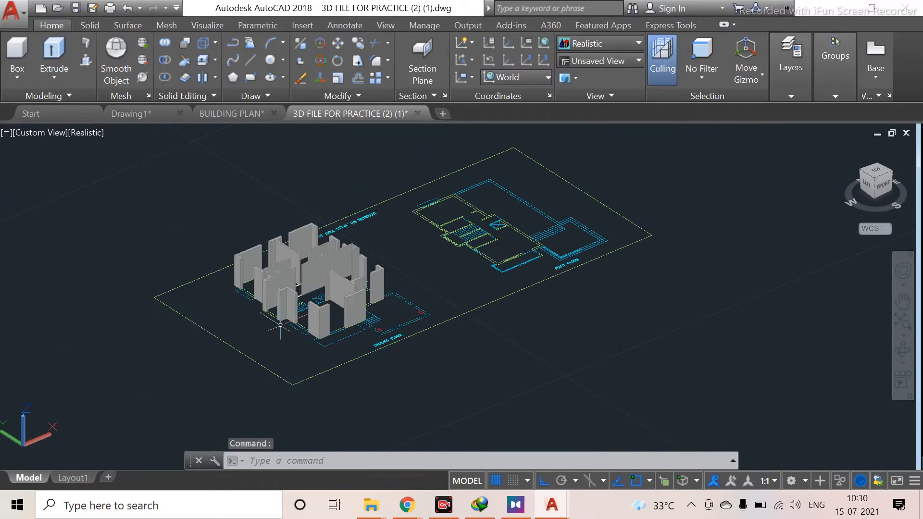
scroll(289, 325, "up", 8)
middle_click_drag(335, 321, 329, 381)
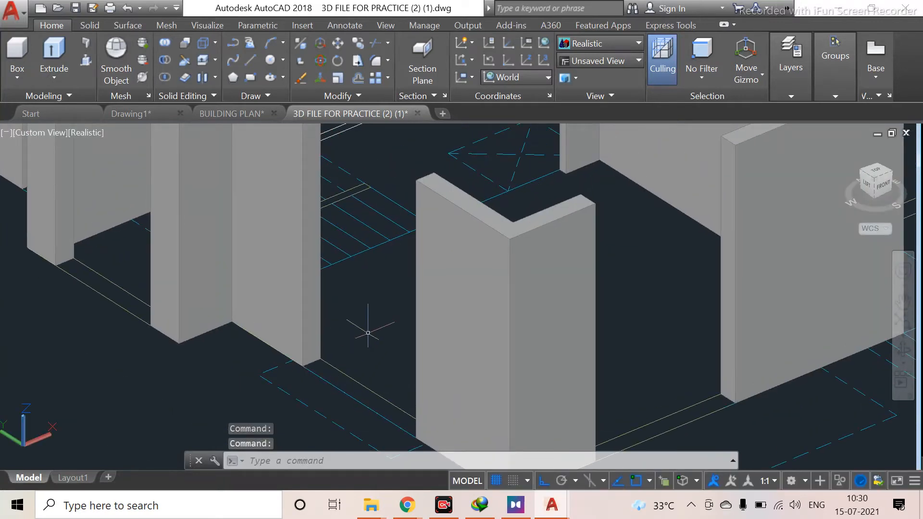
scroll(367, 333, "down", 2)
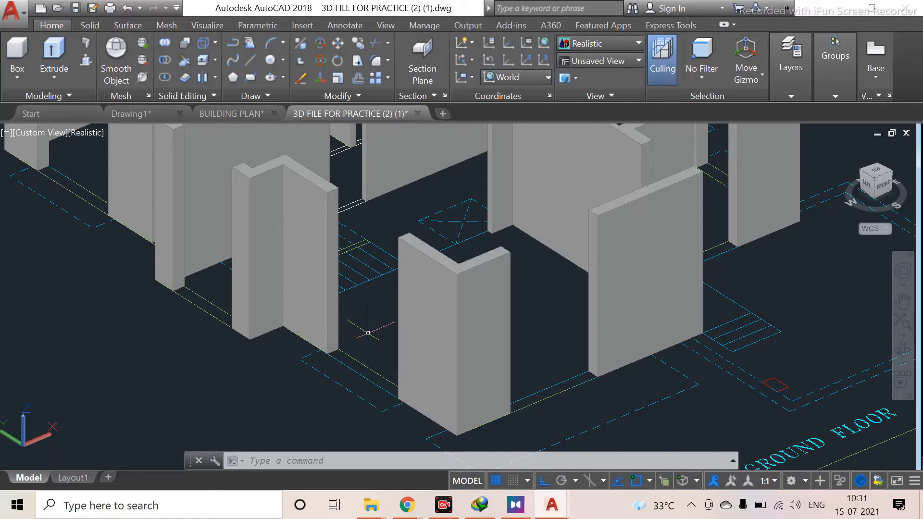
Pan and zoom over to examine the finished sample 3D house model beside the plans
scroll(366, 351, "down", 2)
middle_click_drag(389, 317, 44, 283)
middle_click_drag(785, 191, 281, 261)
scroll(312, 226, "down", 3)
middle_click_drag(437, 218, 428, 301)
scroll(427, 301, "down", 2)
scroll(550, 211, "down", 6)
middle_click_drag(585, 342, 451, 276)
scroll(450, 276, "up", 5)
scroll(281, 233, "up", 3)
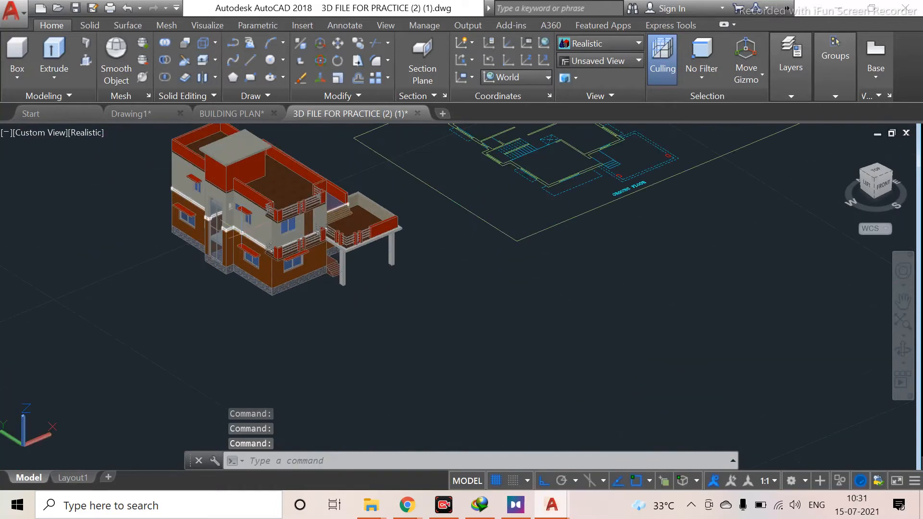
scroll(241, 232, "up", 5)
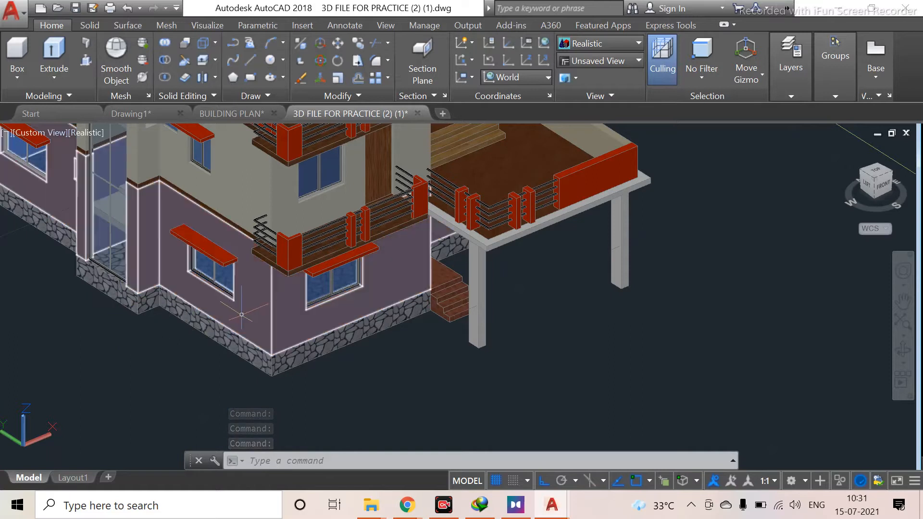
scroll(241, 314, "up", 2)
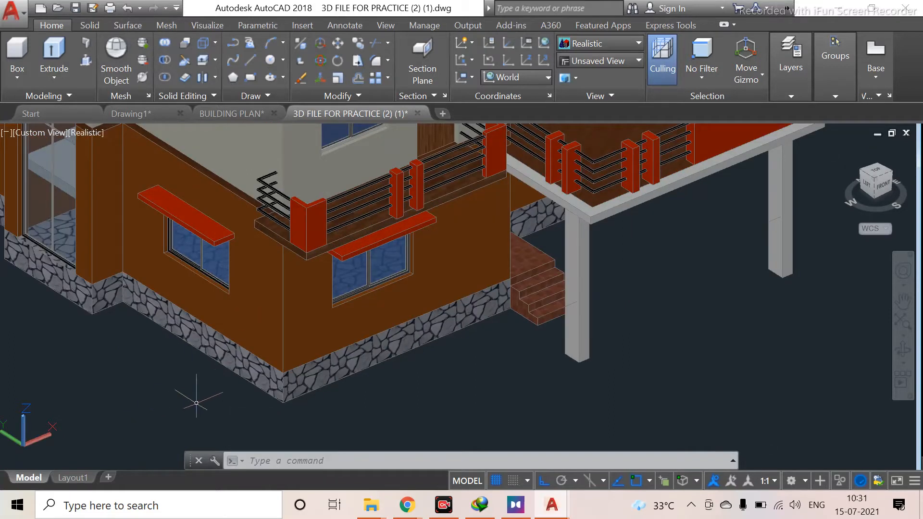
left_click(296, 382)
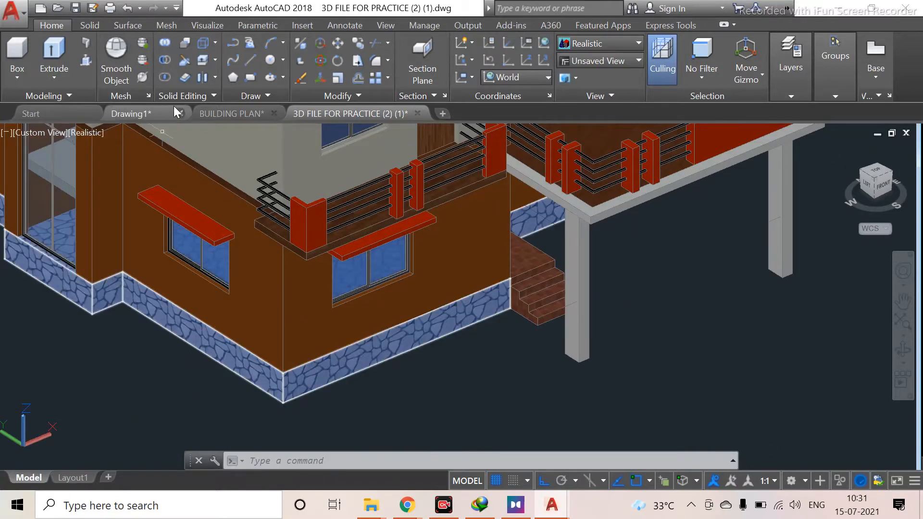
key("Escape")
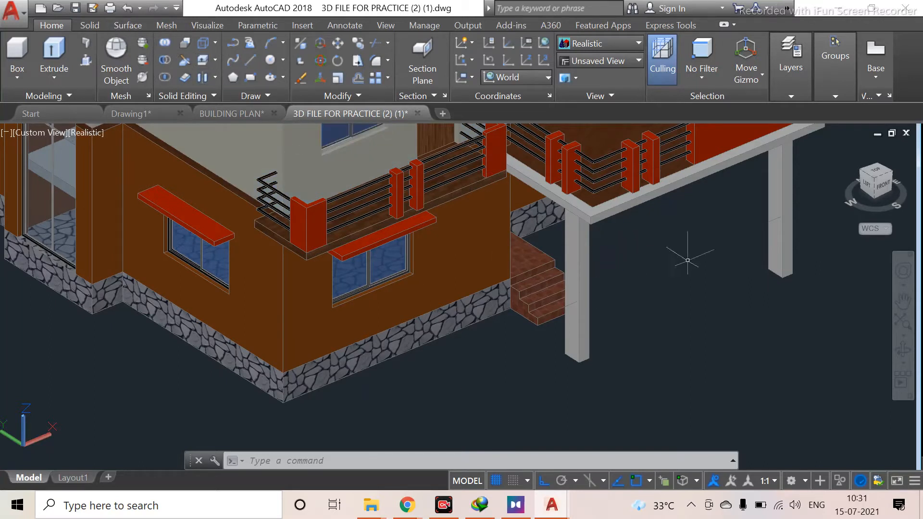
Set the Copy of STANDARD dimension style's primary unit format to Decimal
left_click(344, 25)
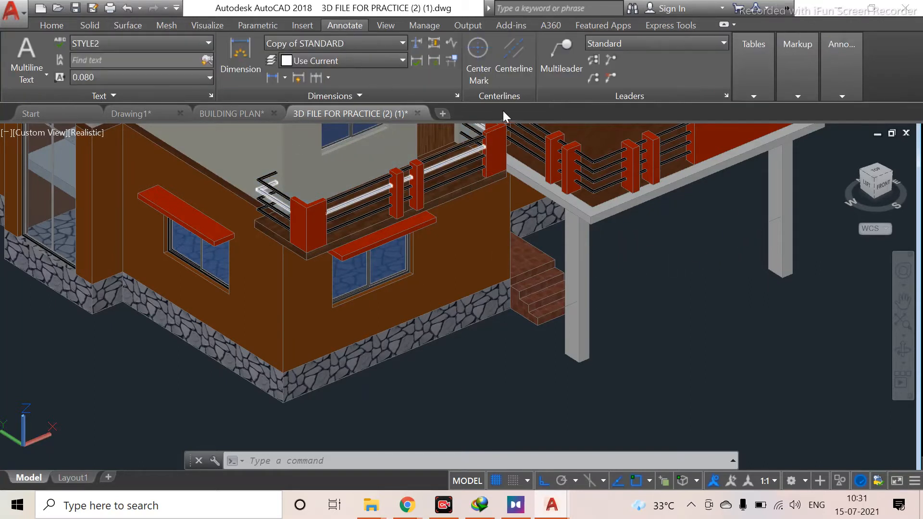
left_click(457, 92)
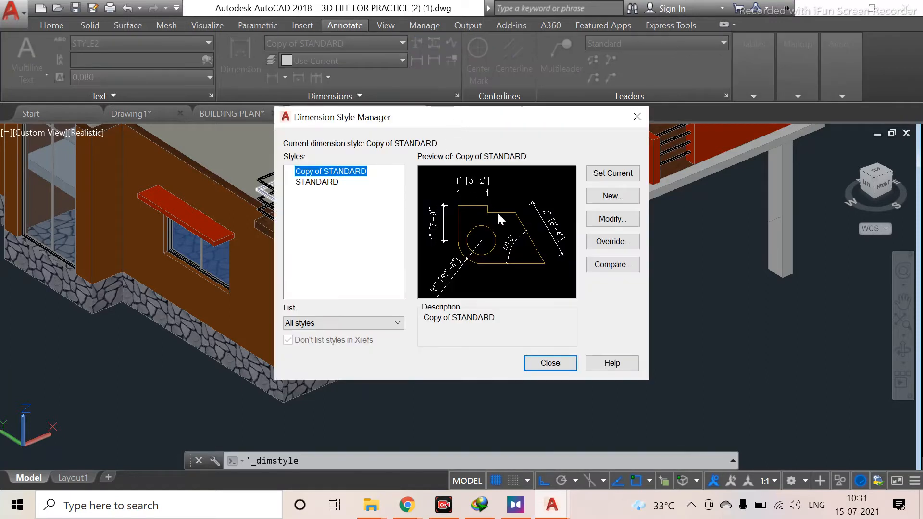
left_click(612, 220)
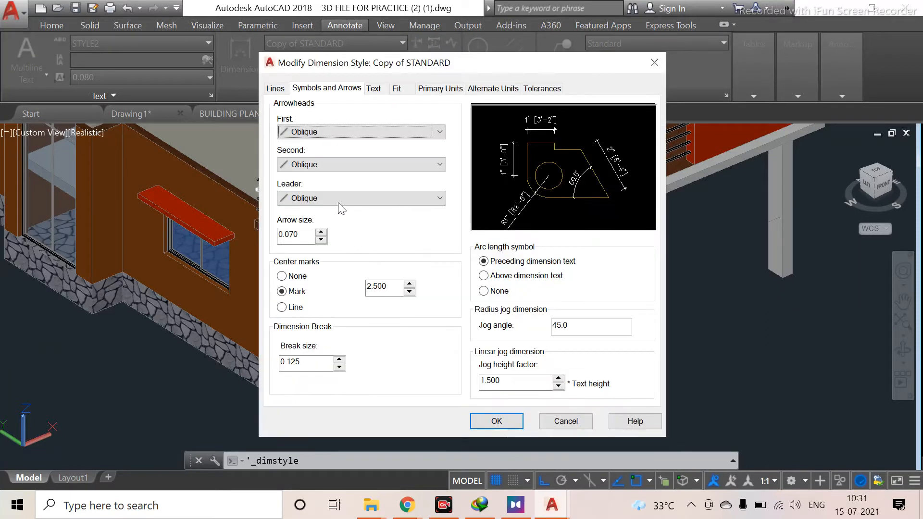
left_click(438, 89)
left_click(437, 117)
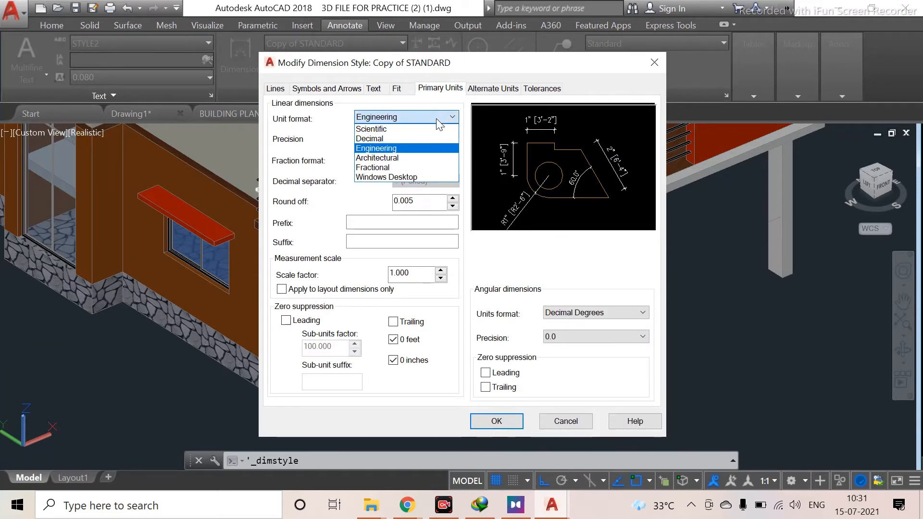
left_click(433, 136)
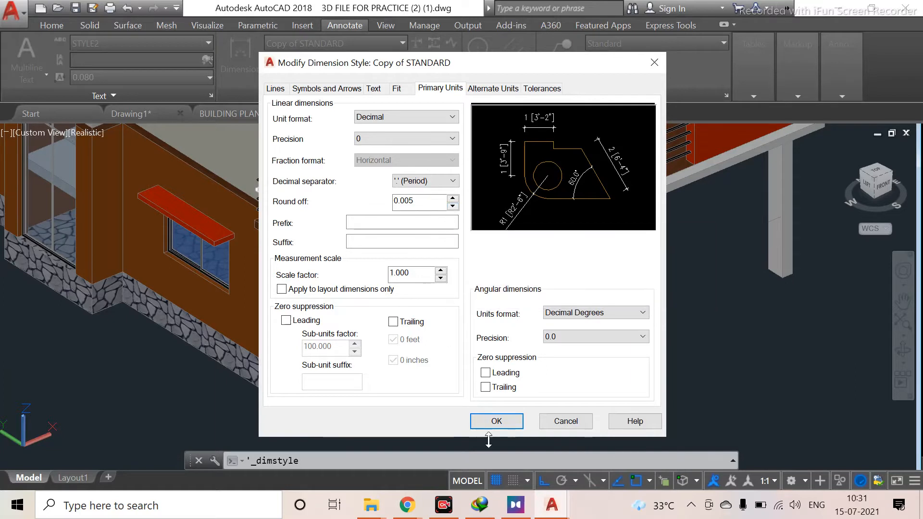
left_click(496, 421)
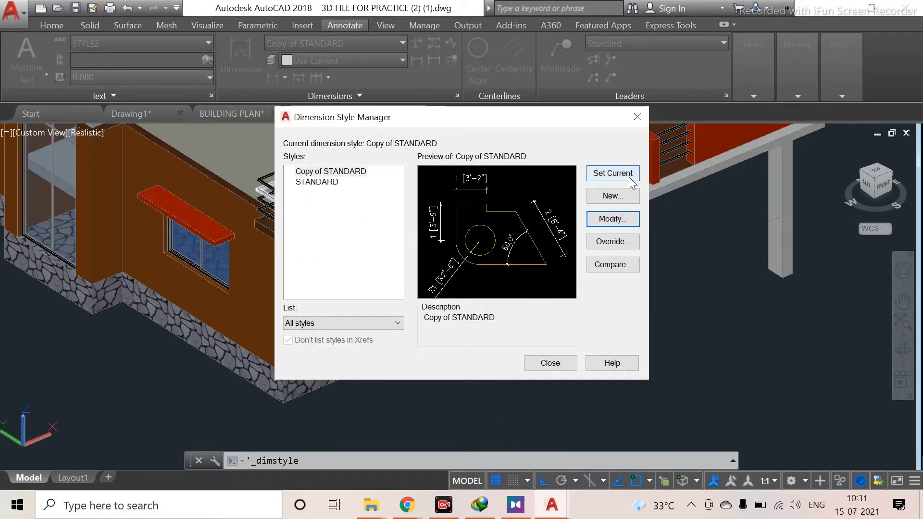
left_click(550, 363)
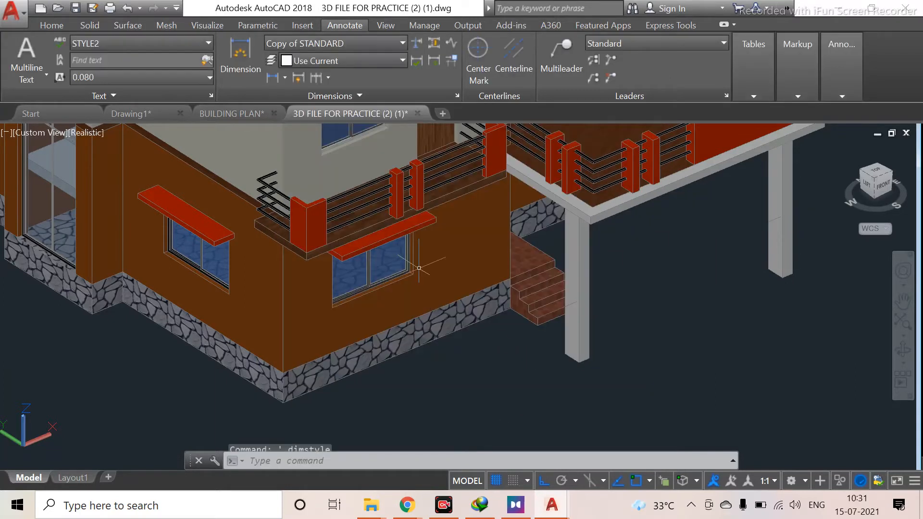
Zoom and pan around the extruded ground-floor walls to examine them
scroll(318, 301, "down", 5)
scroll(316, 301, "up", 2)
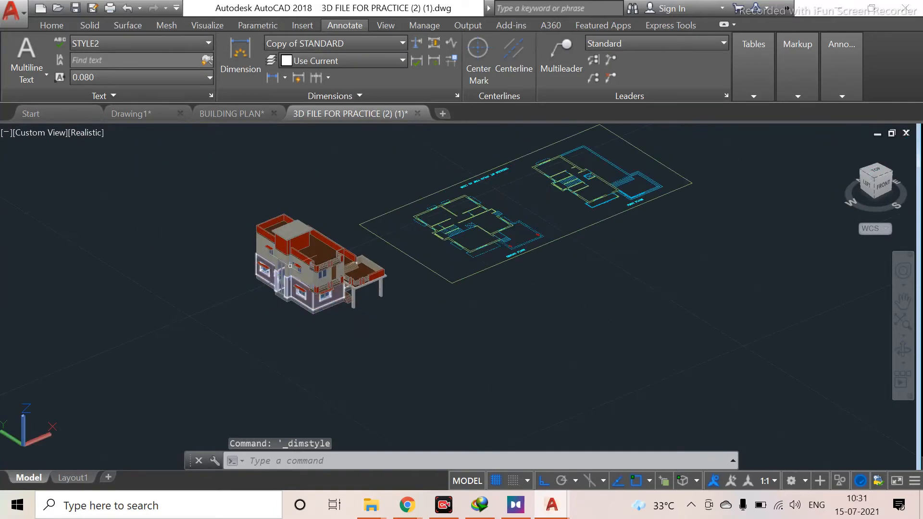
middle_click_drag(389, 240, 523, 437)
middle_click_drag(339, 349, 477, 470)
scroll(342, 294, "up", 6)
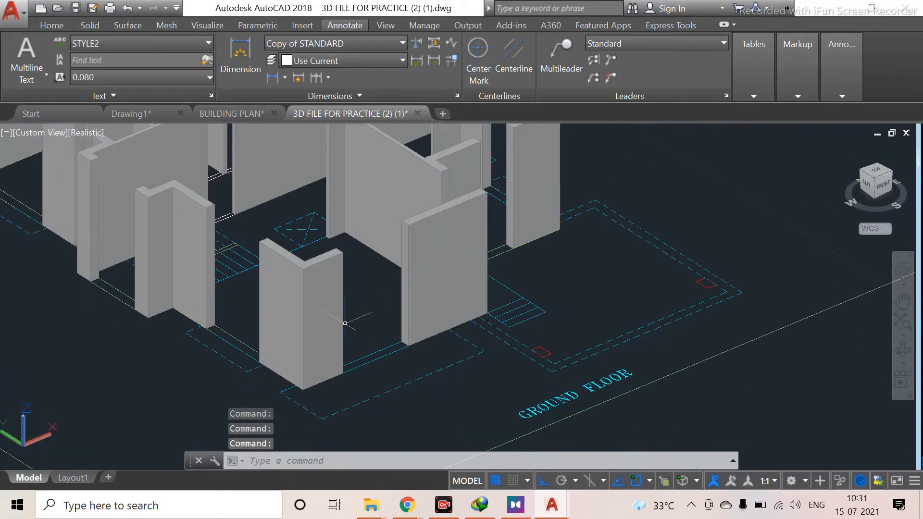
scroll(347, 314, "up", 2)
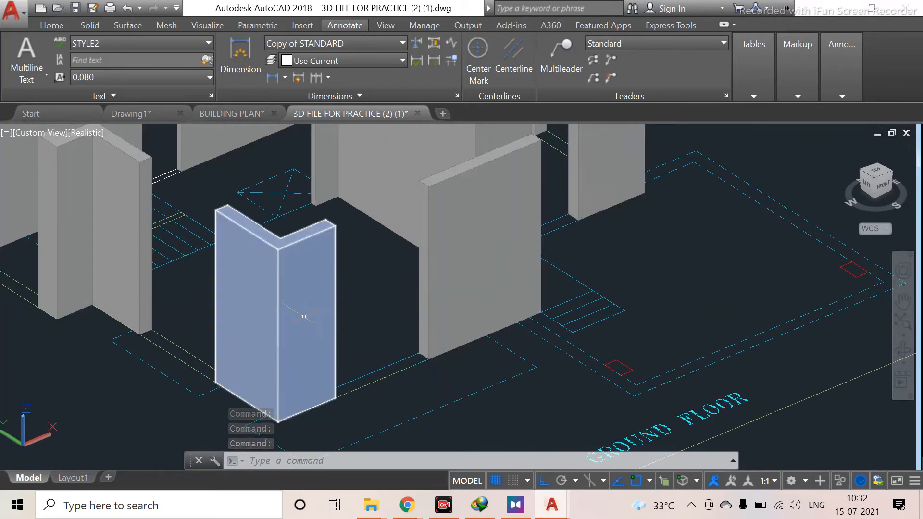
scroll(332, 324, "down", 3)
scroll(342, 358, "up", 1)
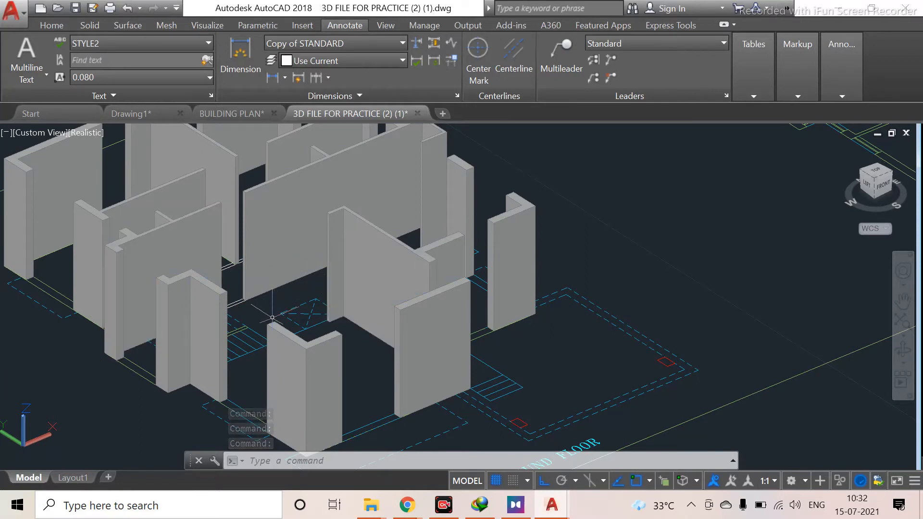
scroll(237, 391, "up", 3)
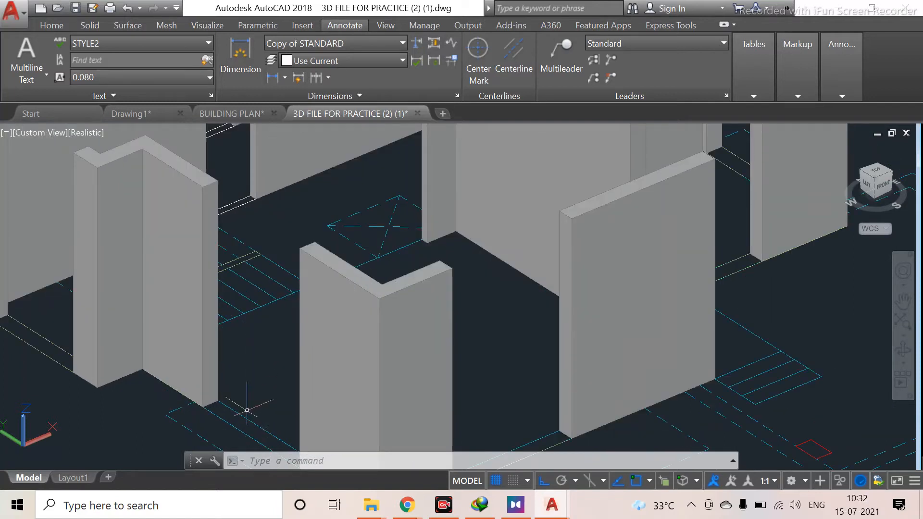
scroll(257, 386, "up", 2)
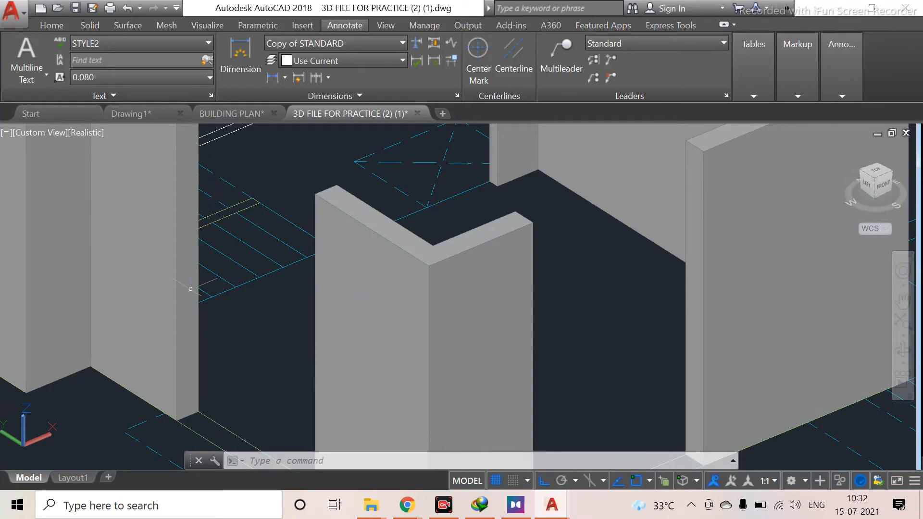
middle_click_drag(191, 289, 237, 326)
scroll(265, 335, "down", 2)
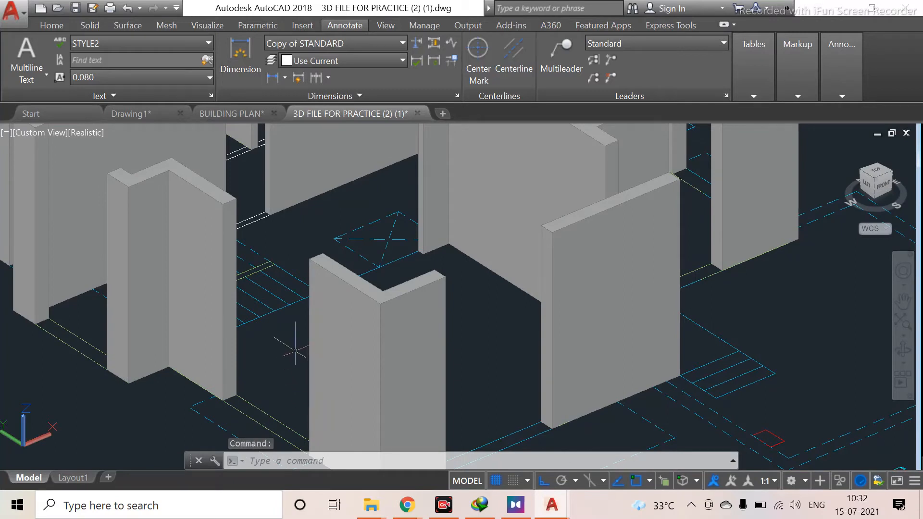
scroll(240, 279, "down", 6)
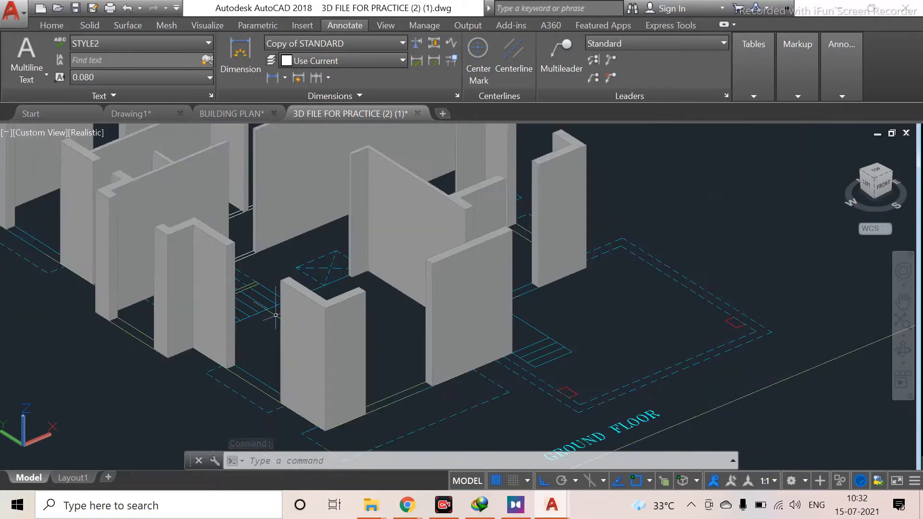
Pan and zoom over to examine the sample house's walls and windows
middle_click_drag(596, 351, 260, 292)
scroll(452, 310, "down", 4)
middle_click_drag(503, 268, 431, 217)
scroll(354, 395, "up", 3)
scroll(357, 404, "up", 8)
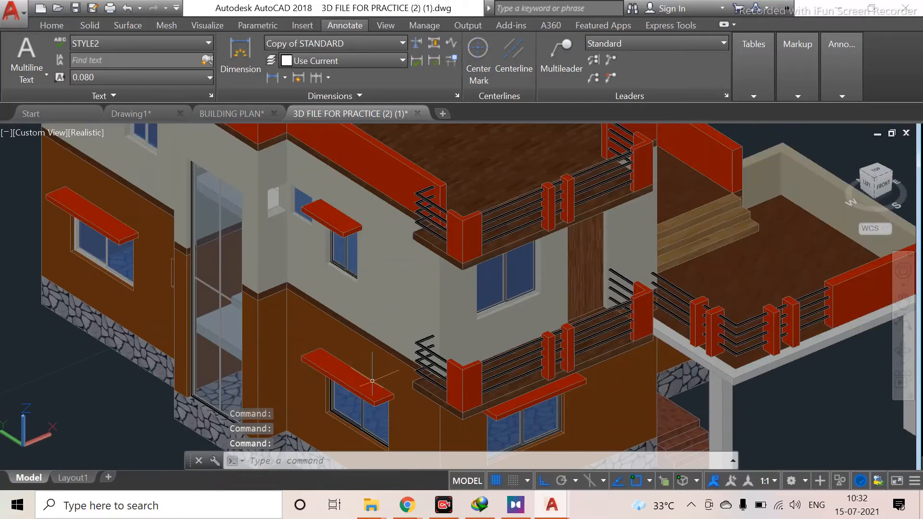
middle_click_drag(375, 430, 385, 233)
scroll(416, 312, "up", 5)
middle_click_drag(416, 313, 290, 332, "shift")
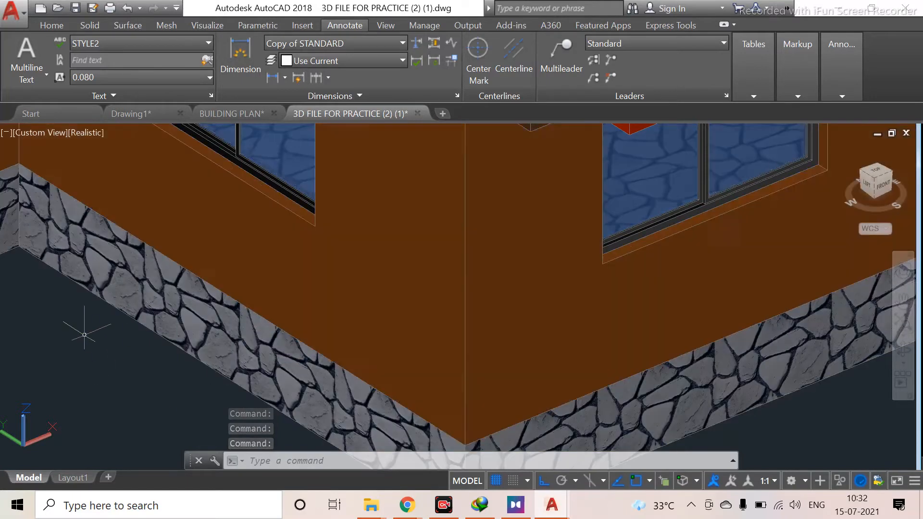
scroll(84, 335, "down", 6)
scroll(97, 361, "up", 2)
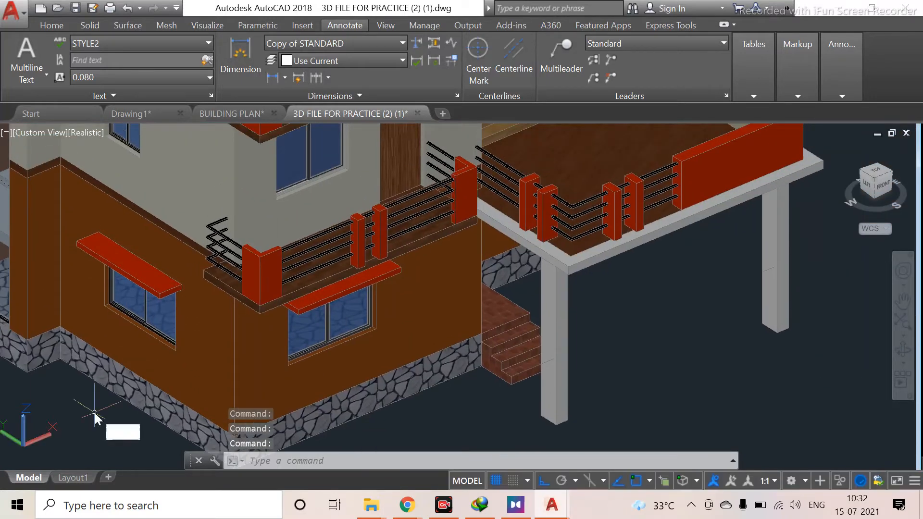
Add a linear dimension on the sample house wall from the plinth's top edge up to the window sill
type("lin")
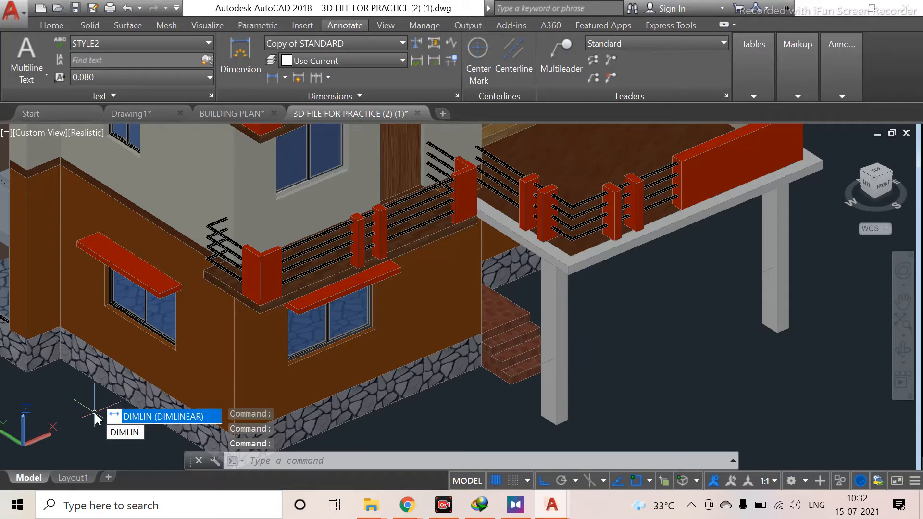
key("Return")
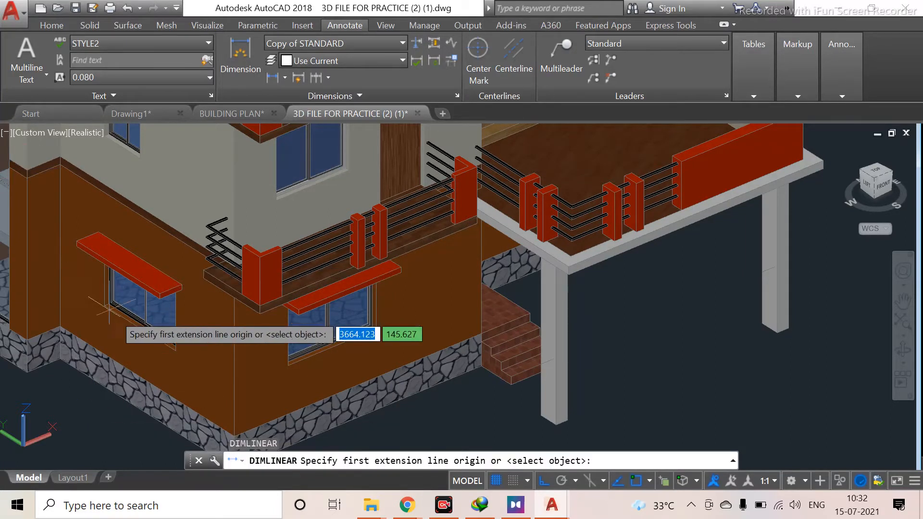
scroll(151, 416, "up", 3)
scroll(149, 404, "up", 2)
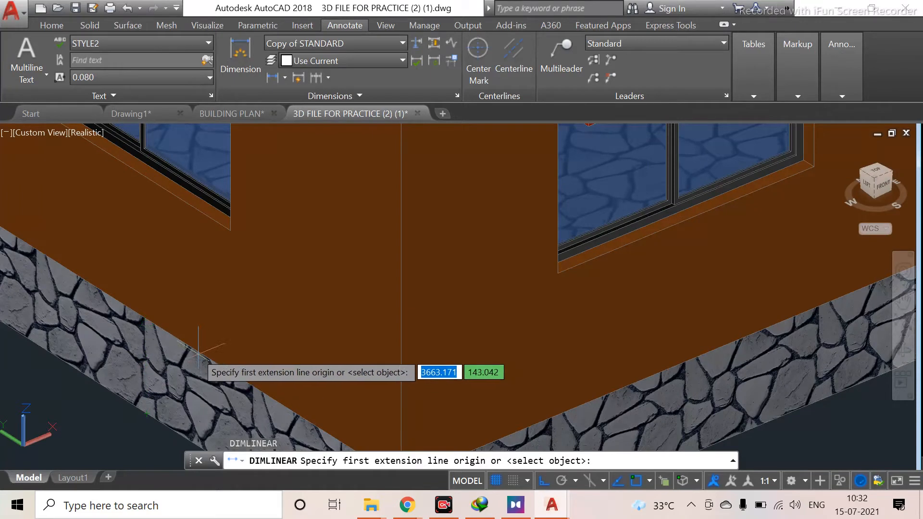
left_click(146, 320)
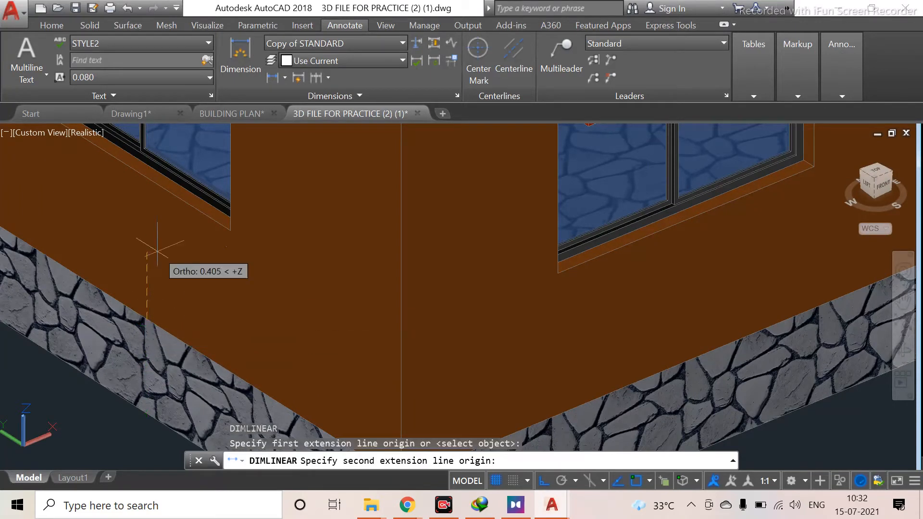
left_click(168, 197)
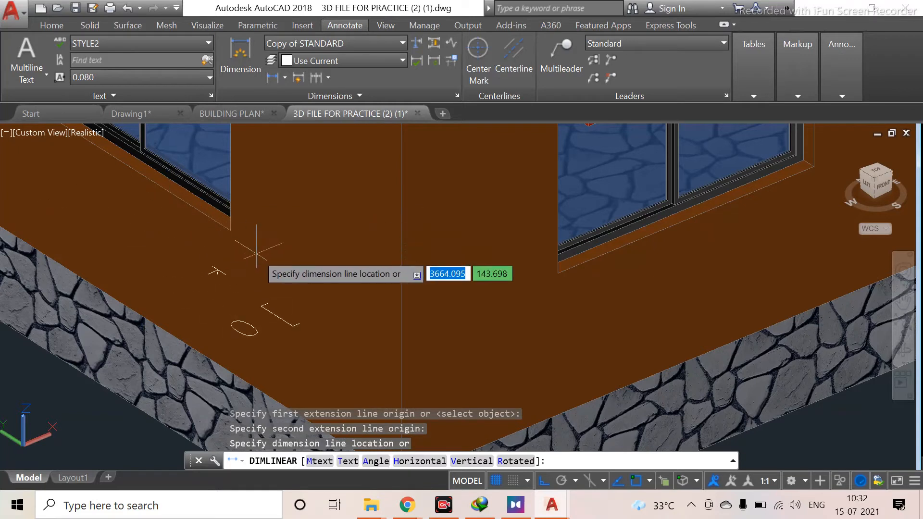
left_click(285, 281)
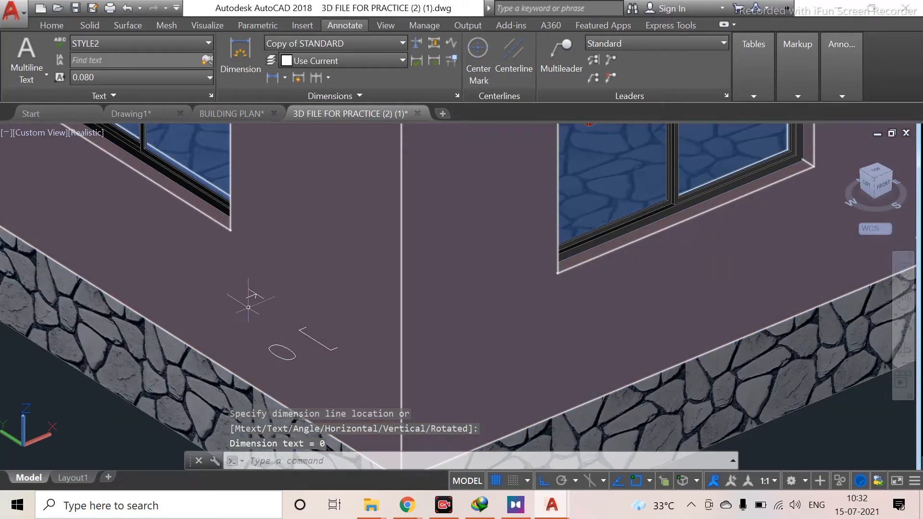
key("Escape")
scroll(256, 312, "up", 2)
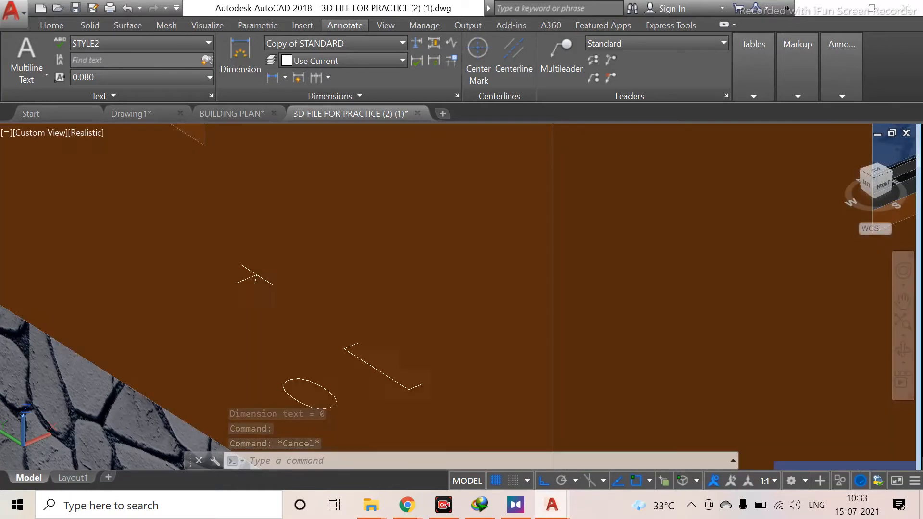
left_click(259, 288)
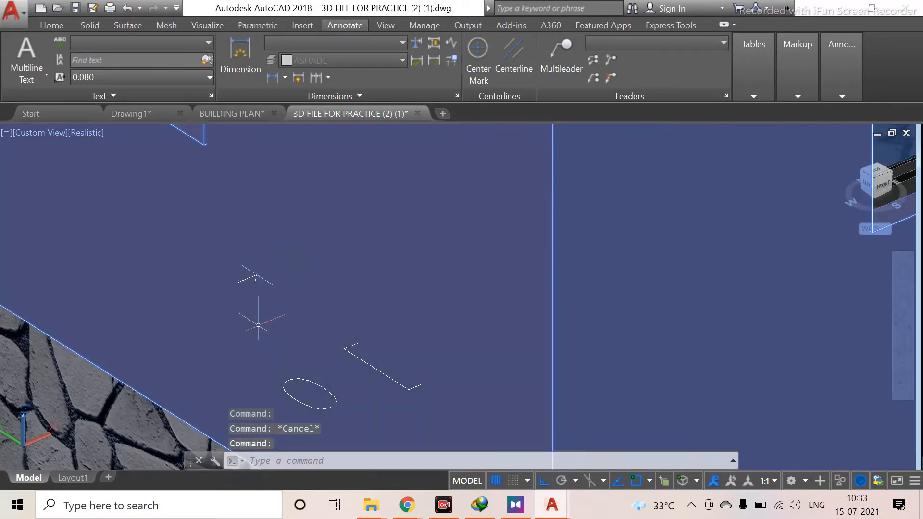
key("Escape")
scroll(258, 325, "down", 4)
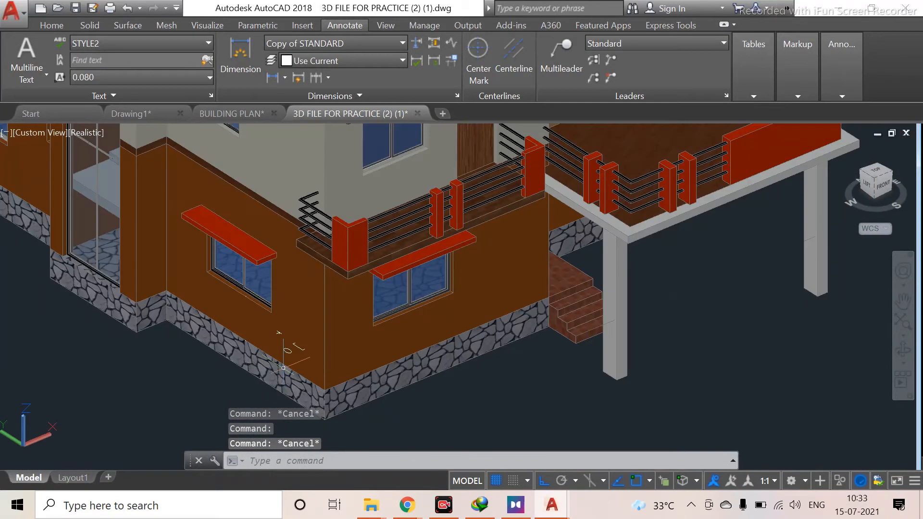
right_click(728, 338)
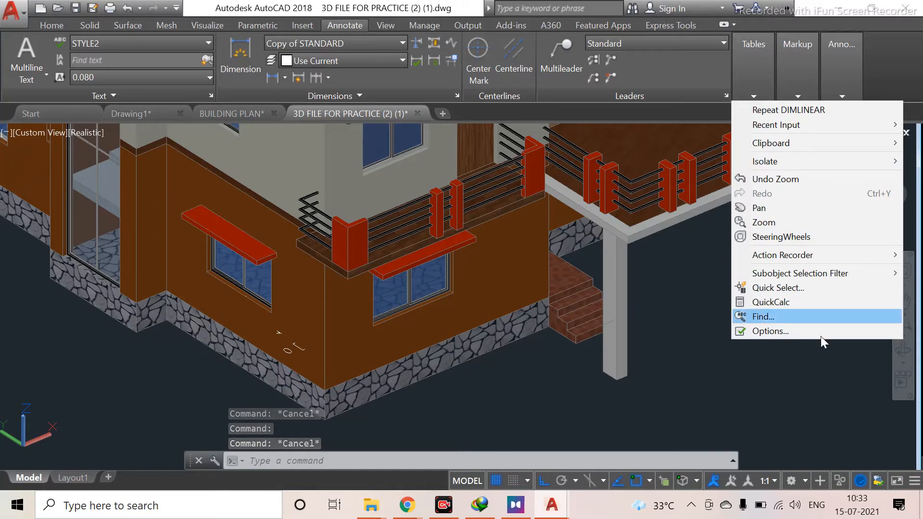
left_click(769, 332)
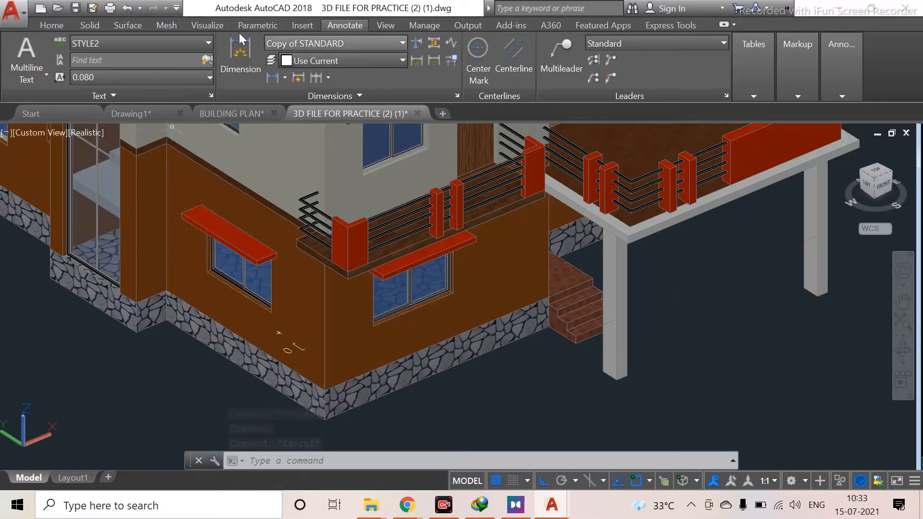
left_click(456, 95)
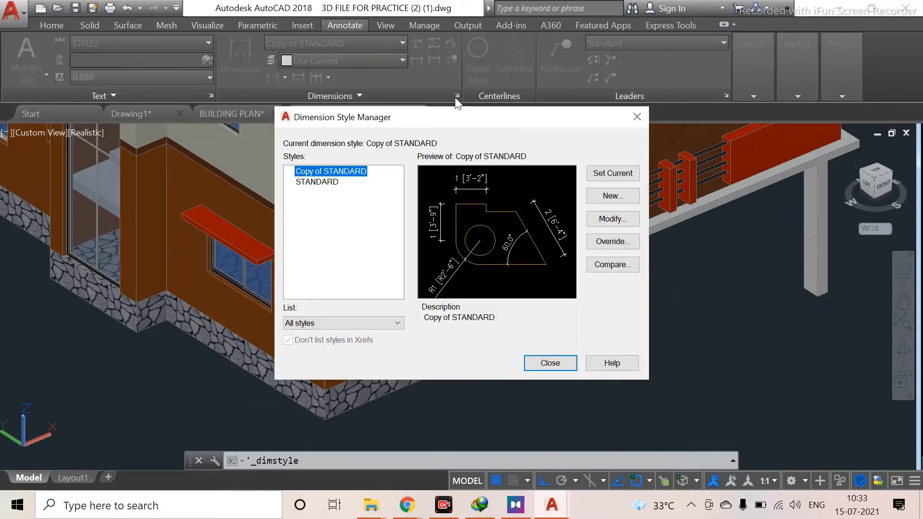
left_click(615, 221)
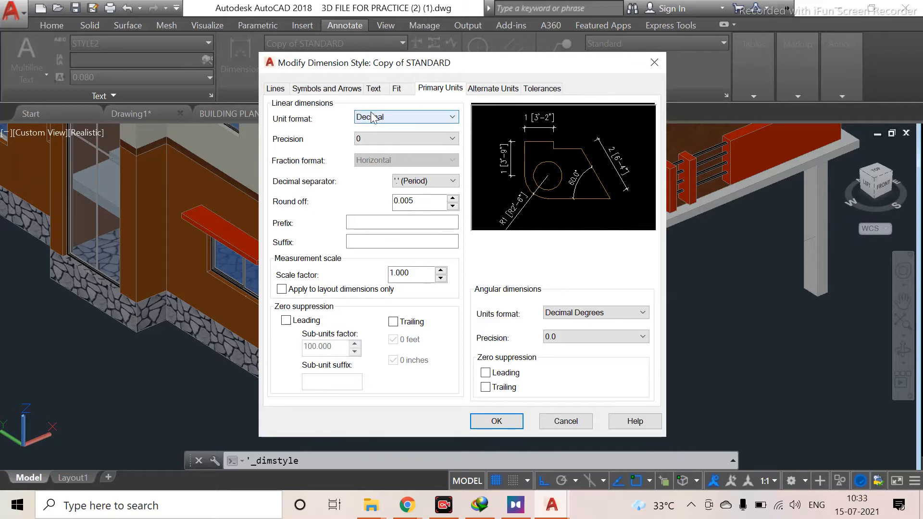
left_click(396, 119)
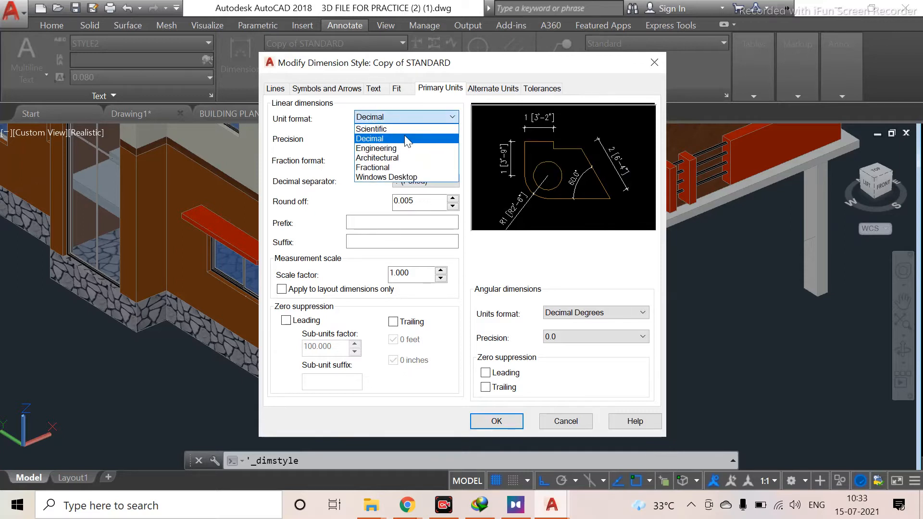
left_click(405, 134)
left_click(425, 118)
left_click(414, 159)
left_click(420, 119)
left_click(410, 139)
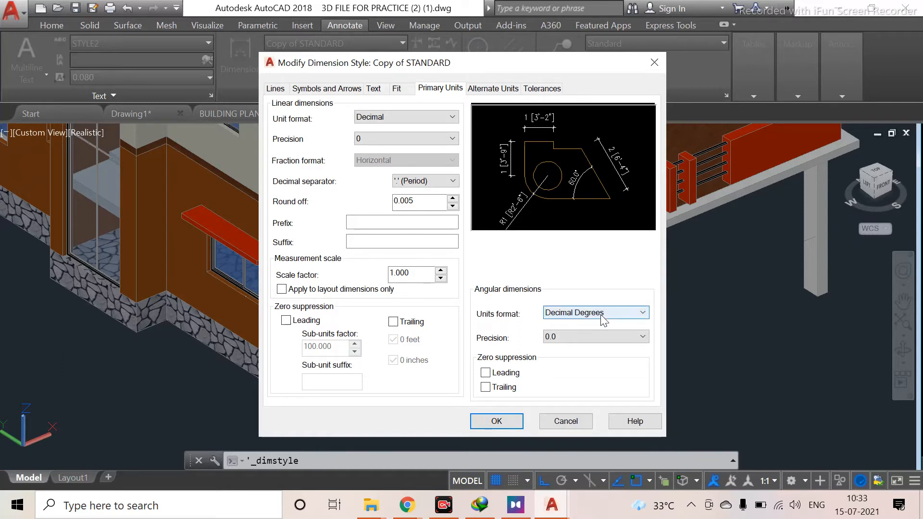
left_click(583, 424)
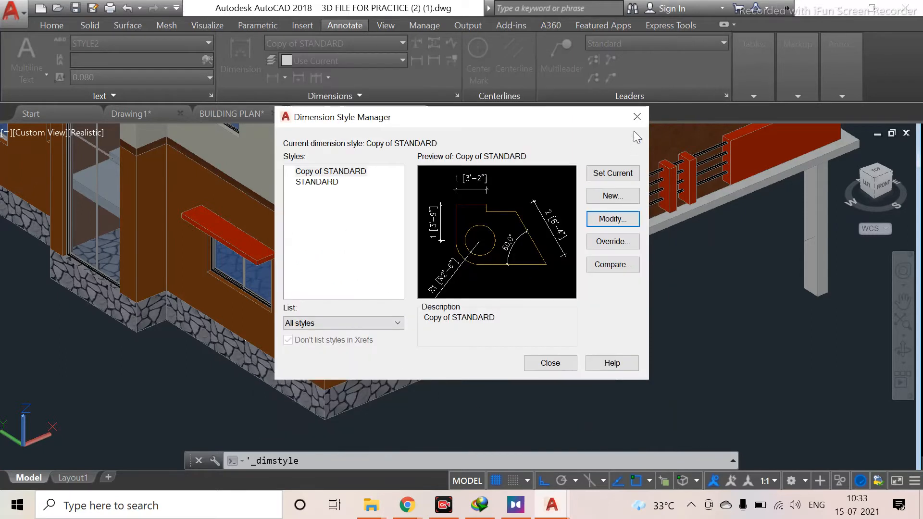
left_click(636, 116)
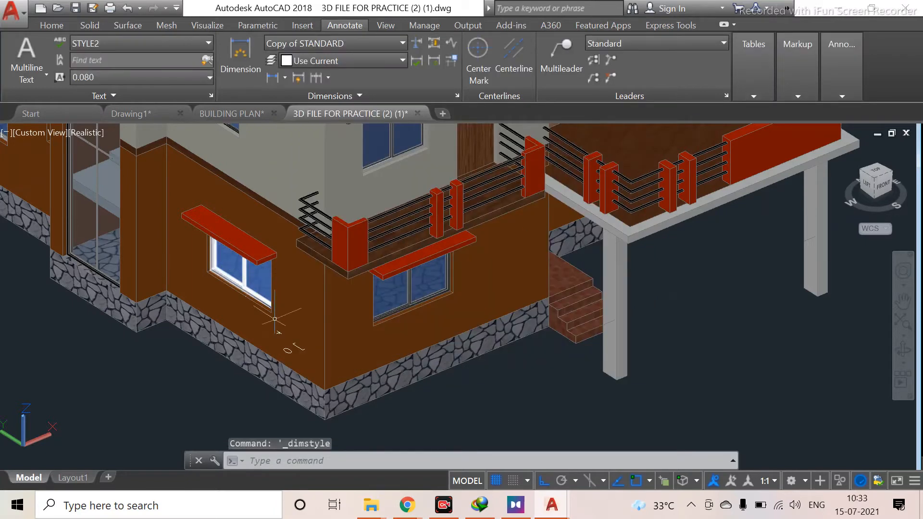
Press-pull the sill wall in a ground-floor window opening up 0.9 units
scroll(229, 374, "up", 3)
scroll(166, 266, "down", 4)
middle_click_drag(153, 287, 572, 283)
scroll(217, 274, "down", 2)
middle_click_drag(176, 275, 365, 357)
key("Escape")
scroll(333, 272, "down", 4)
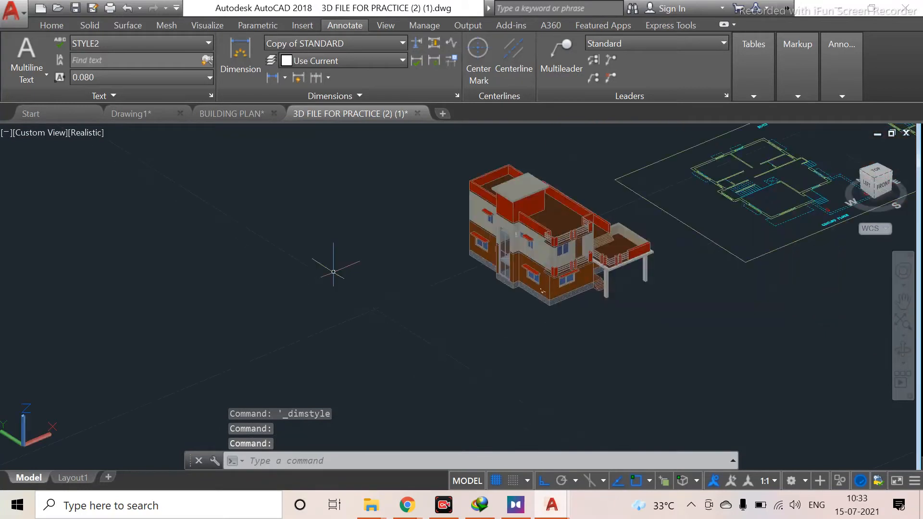
middle_click_drag(484, 229, 608, 392)
middle_click_drag(423, 192, 471, 342)
scroll(394, 177, "up", 5)
middle_click_drag(394, 177, 417, 366)
scroll(395, 241, "up", 5)
middle_click_drag(396, 261, 435, 135)
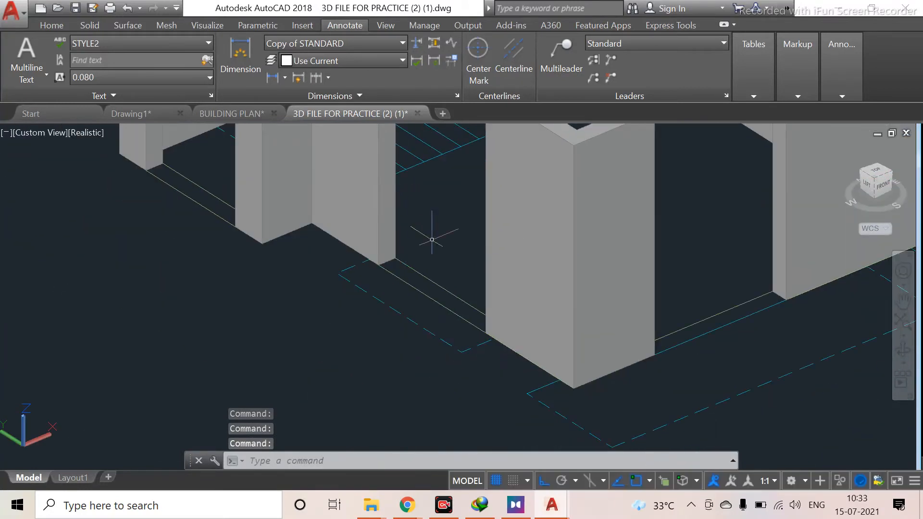
scroll(452, 241, "up", 3)
scroll(452, 242, "down", 2)
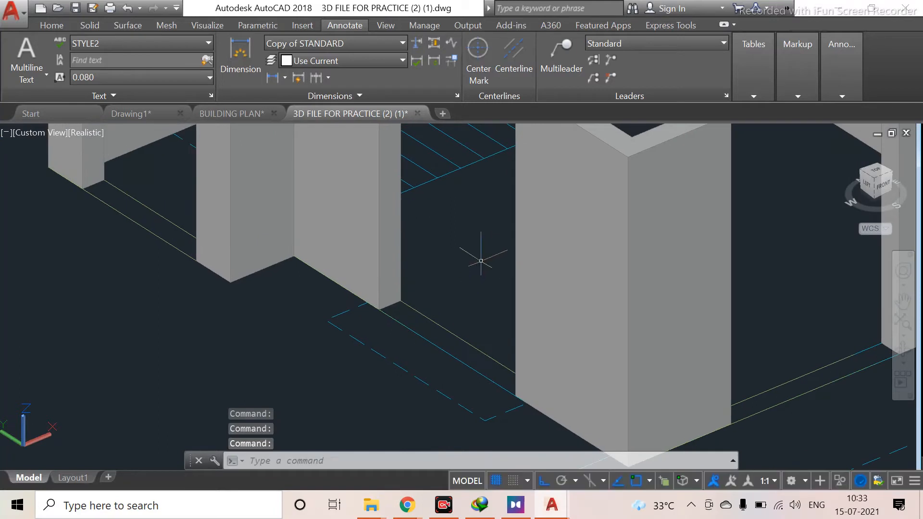
scroll(475, 259, "down", 2)
middle_click_drag(473, 263, 450, 327)
left_click(49, 24)
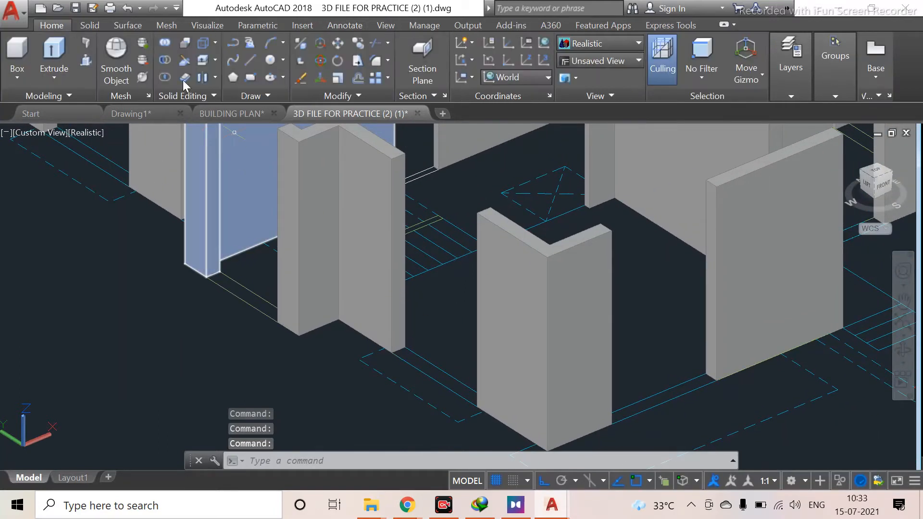
left_click(86, 59)
scroll(421, 393, "up", 5)
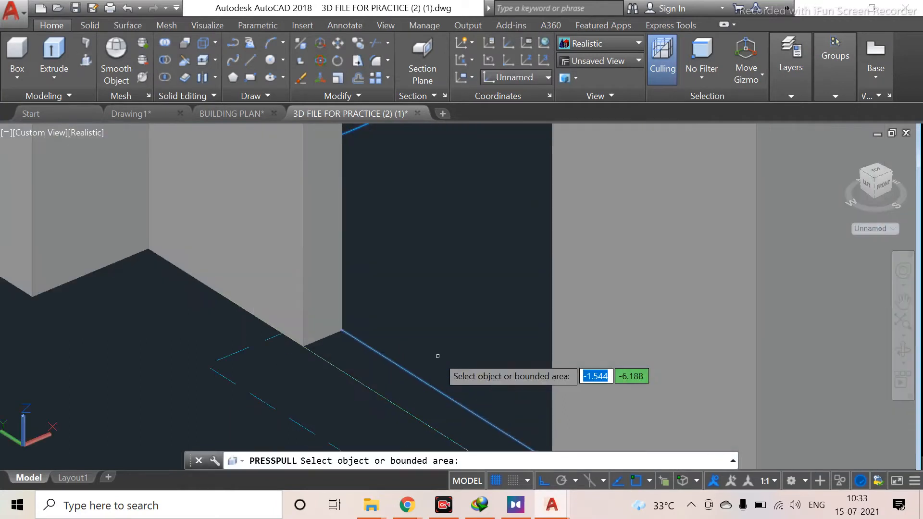
left_click(421, 395)
type(".9")
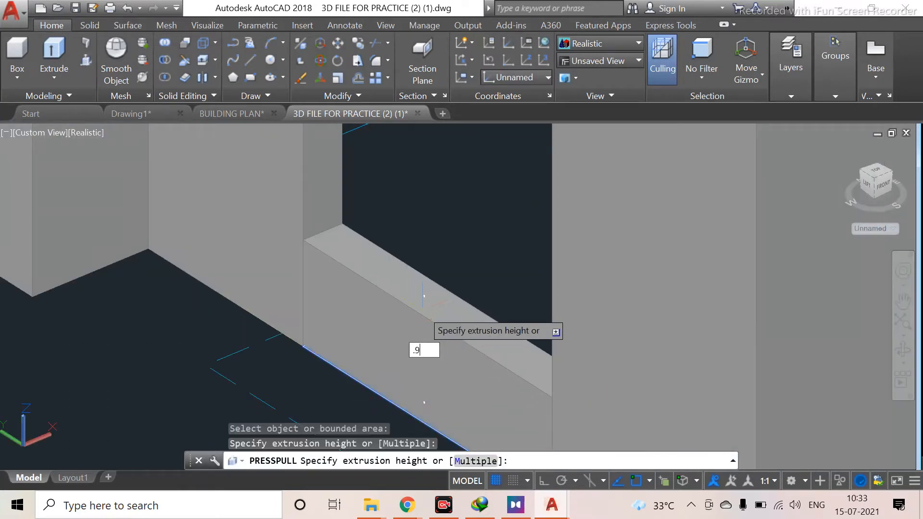
key("Return")
key("Escape")
Press-pull the sill in a second window opening up to a picked height point
scroll(422, 310, "down", 6)
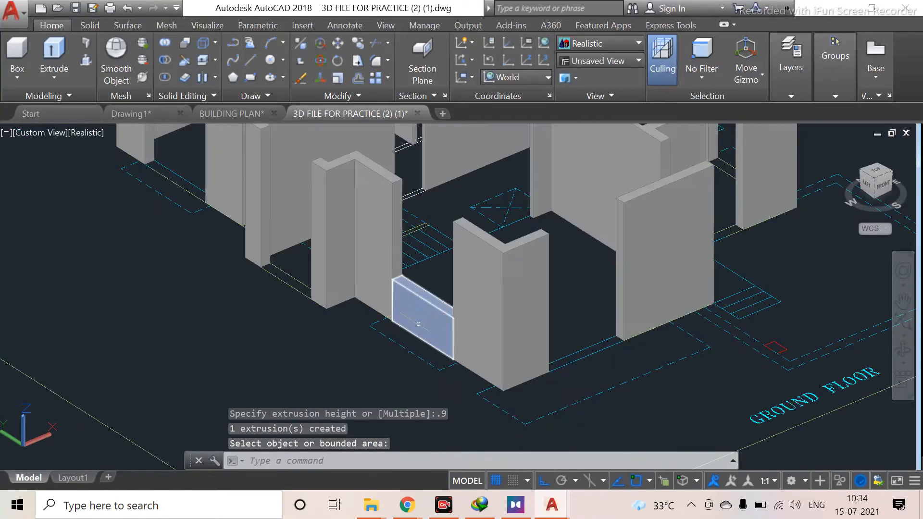
key("Escape")
middle_click_drag(349, 363, 480, 404)
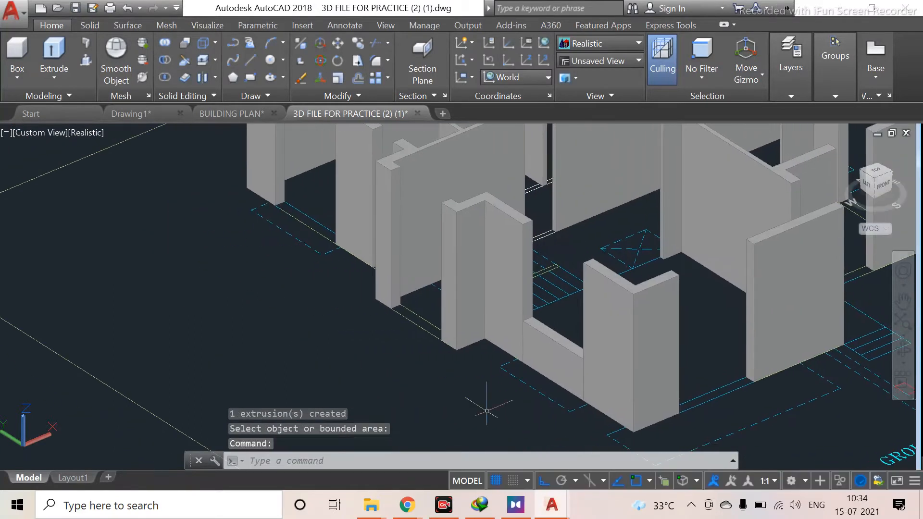
middle_click_drag(369, 330, 492, 363)
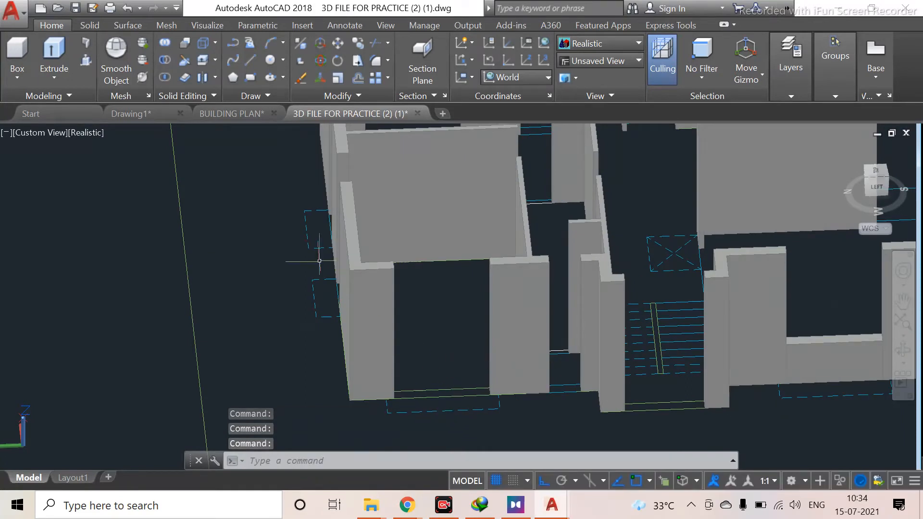
key("ctrl+shift+e")
scroll(427, 387, "up", 3)
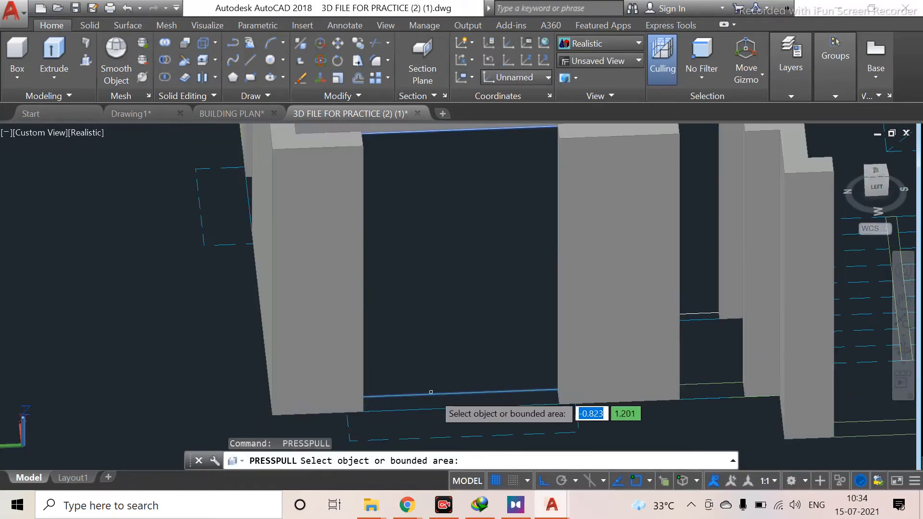
left_click(440, 399)
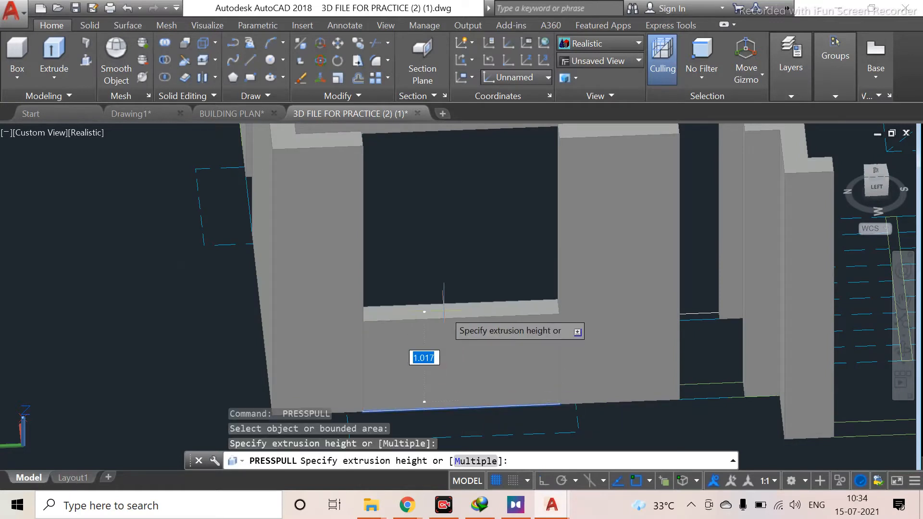
left_click(444, 310)
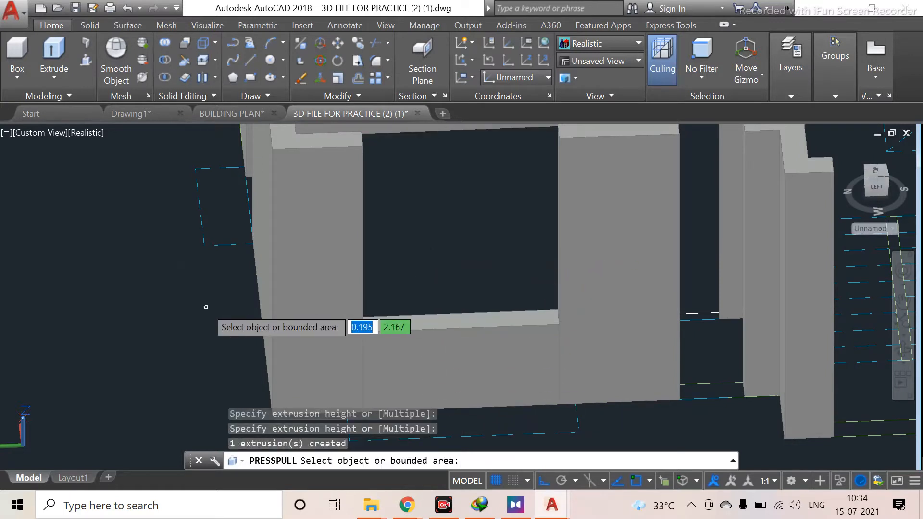
Press-pull the sill in the adjacent narrow window opening up to a picked point
middle_click_drag(267, 236, 396, 232, "shift")
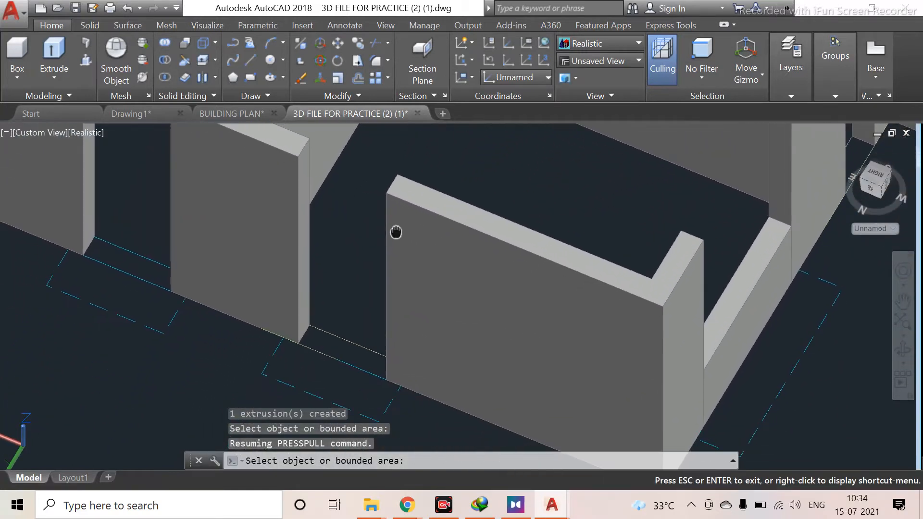
left_click(330, 367)
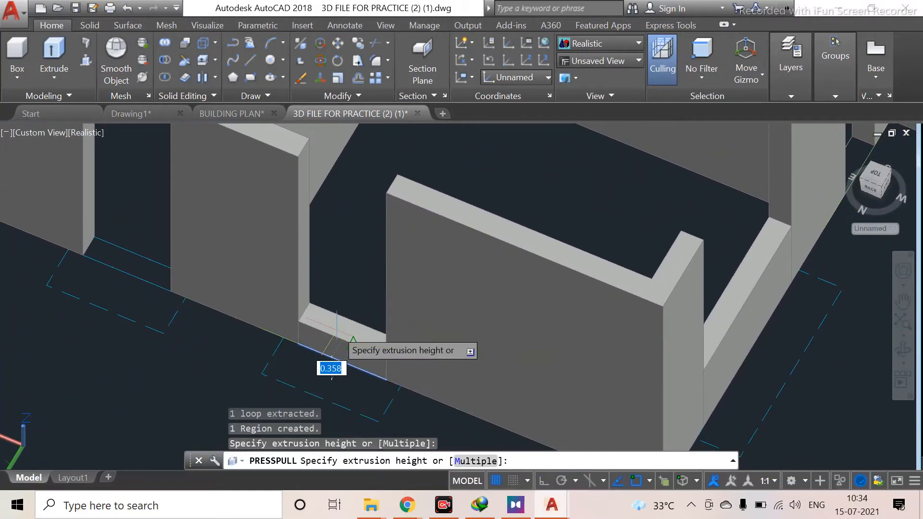
left_click(337, 338)
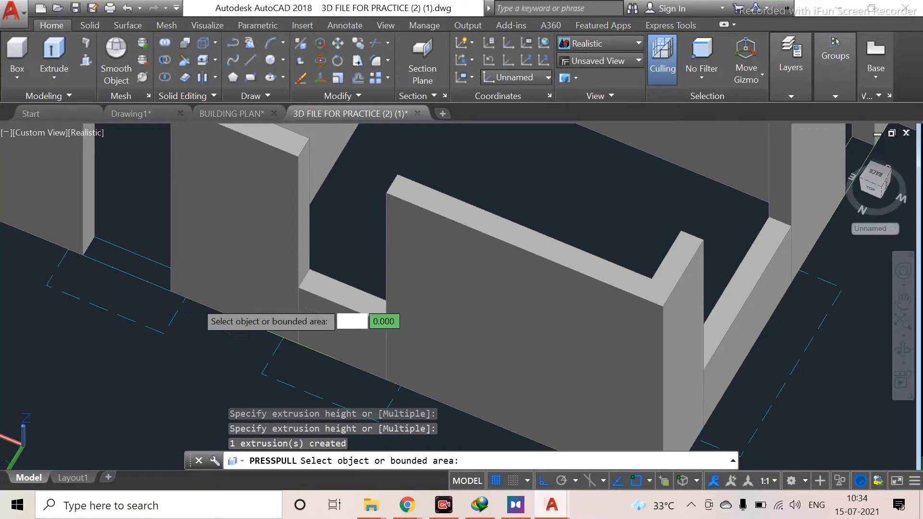
Press-pull the sill in the opening between two wall segments up to a picked point
left_click(133, 259)
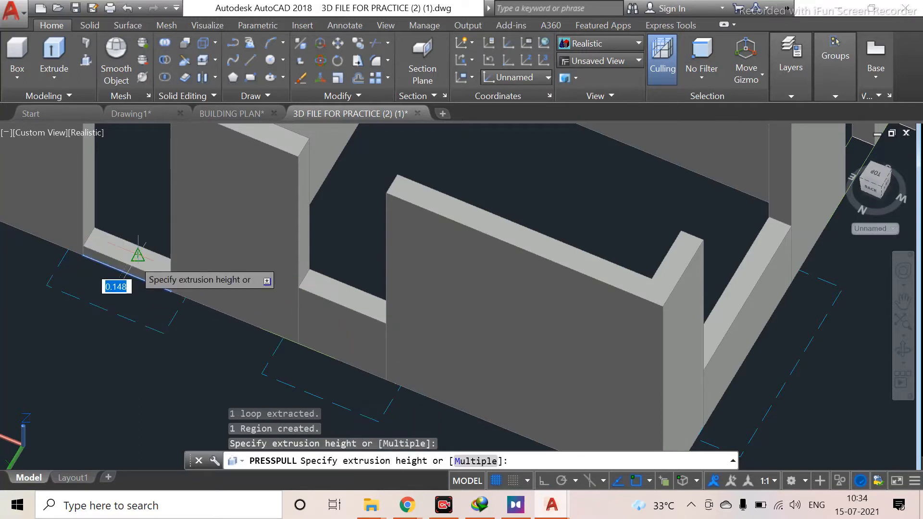
key("Escape")
scroll(138, 259, "down", 2)
middle_click_drag(191, 366, 324, 333)
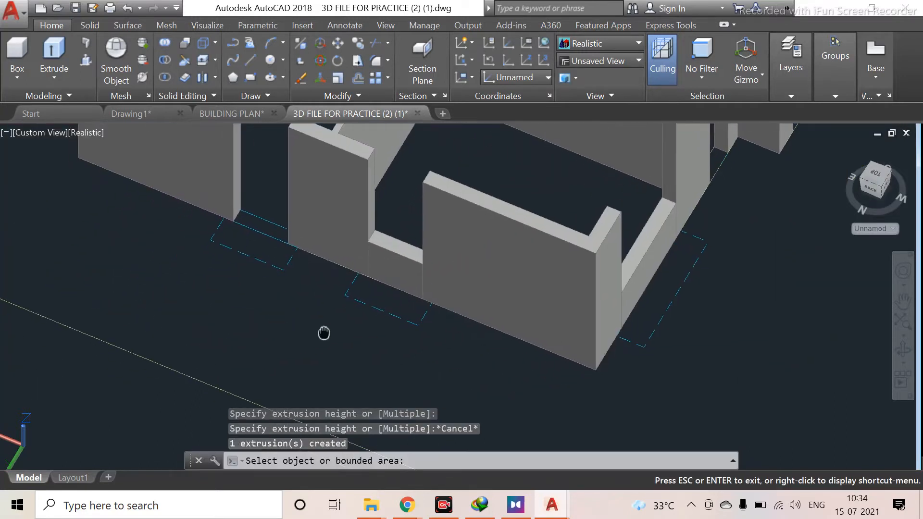
middle_click_drag(231, 310, 260, 323, "shift")
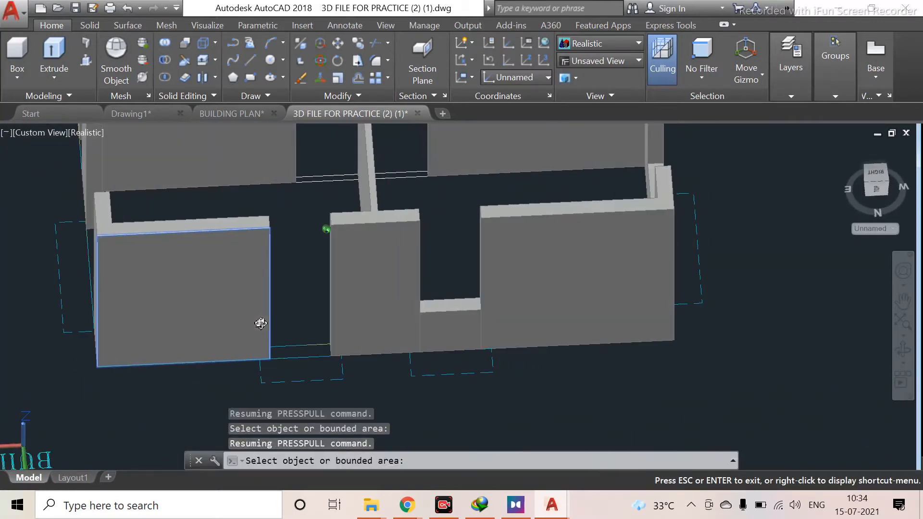
left_click(300, 355)
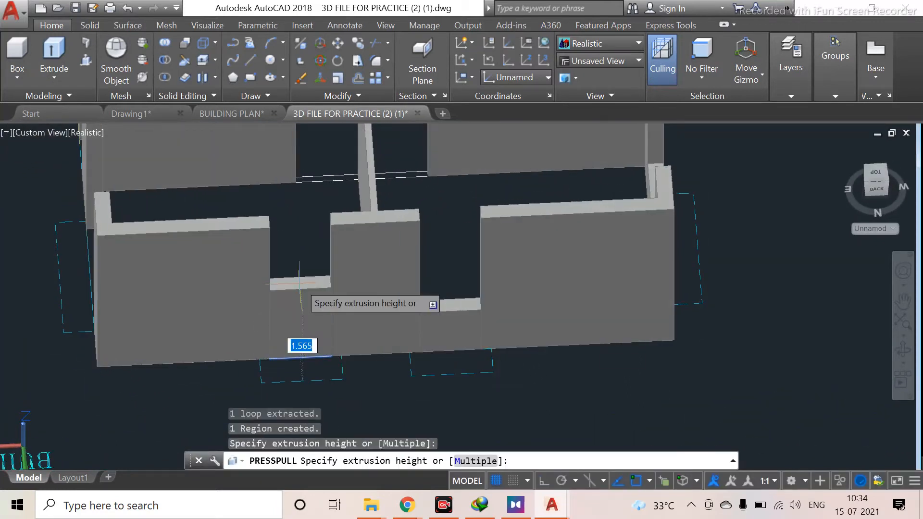
left_click(299, 283)
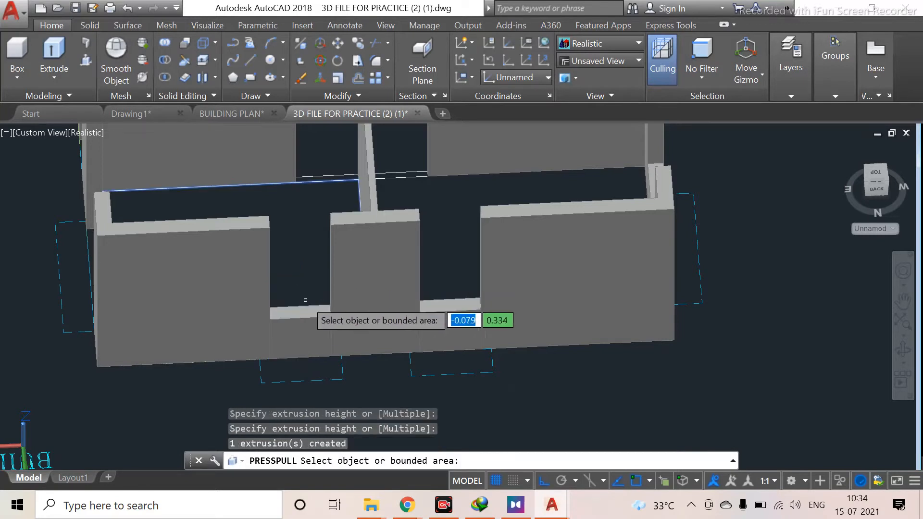
Press-pull the sill in the wide window opening of the room on the far side up to a picked point
middle_click_drag(80, 355, 176, 381)
middle_click_drag(196, 331, 317, 367, "shift")
right_click(345, 382, "shift")
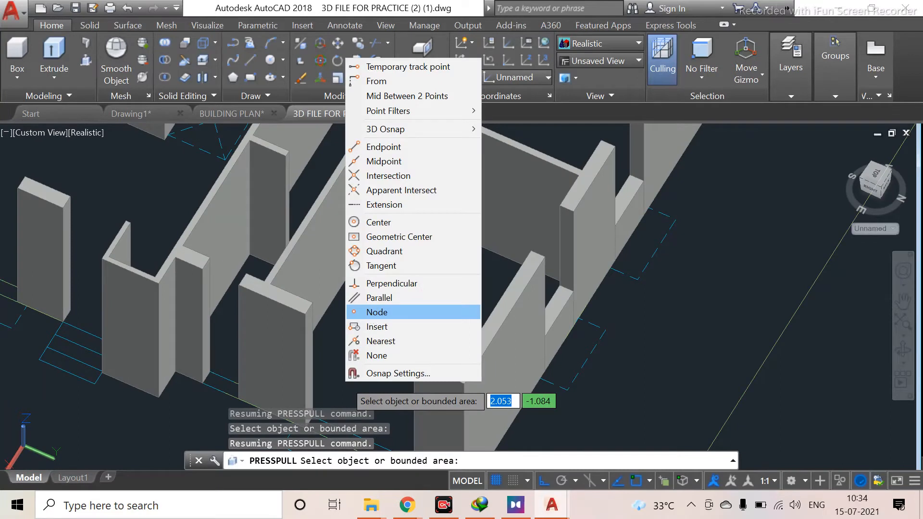
key("Escape")
middle_click_drag(360, 372, 418, 414, "shift")
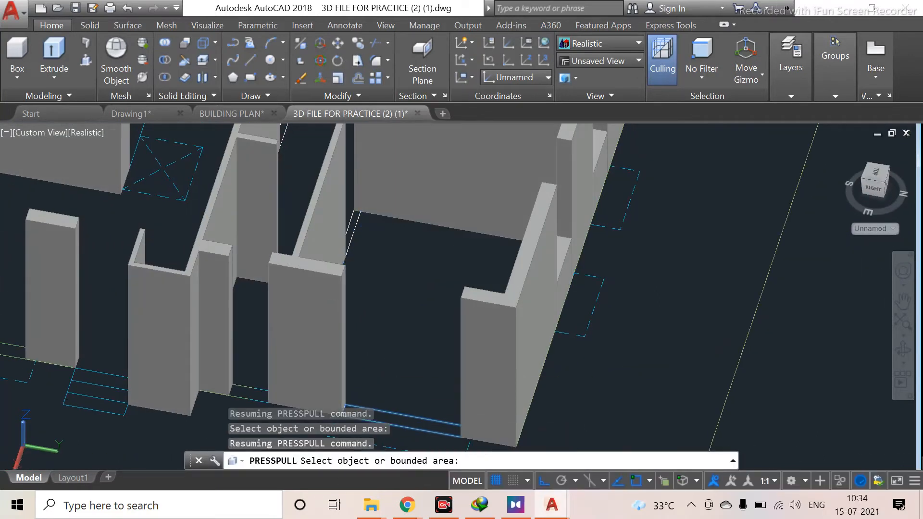
left_click(417, 418)
left_click(417, 388)
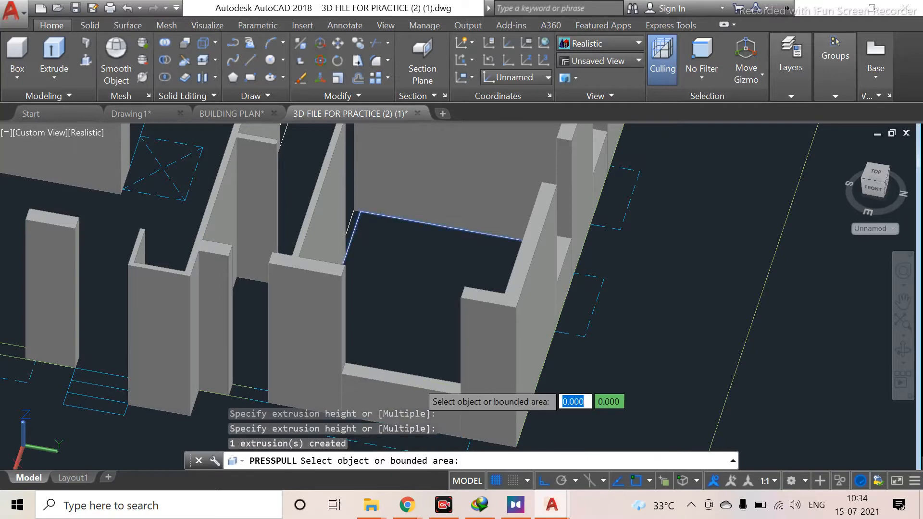
Press-pull the sill in the remaining window opening up to a picked point
middle_click_drag(214, 354, 269, 378, "shift")
middle_click_drag(139, 295, 323, 195)
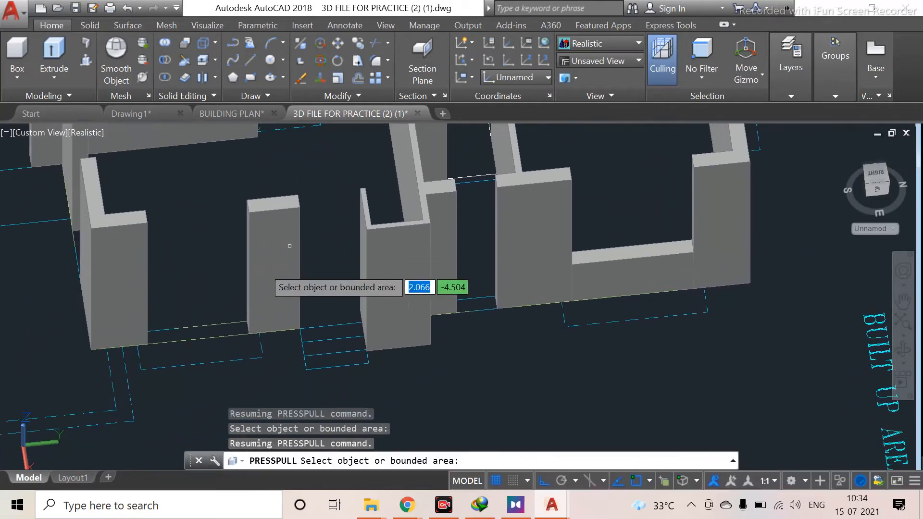
left_click(232, 329)
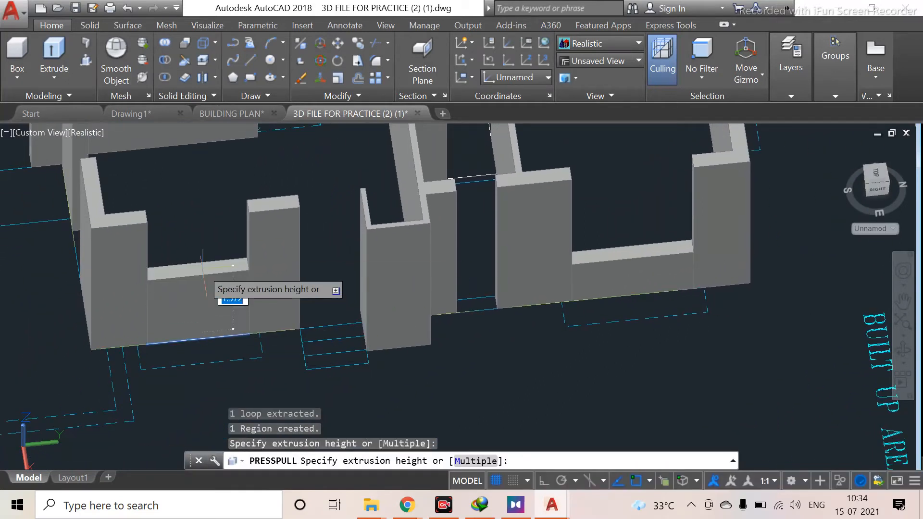
left_click(202, 269)
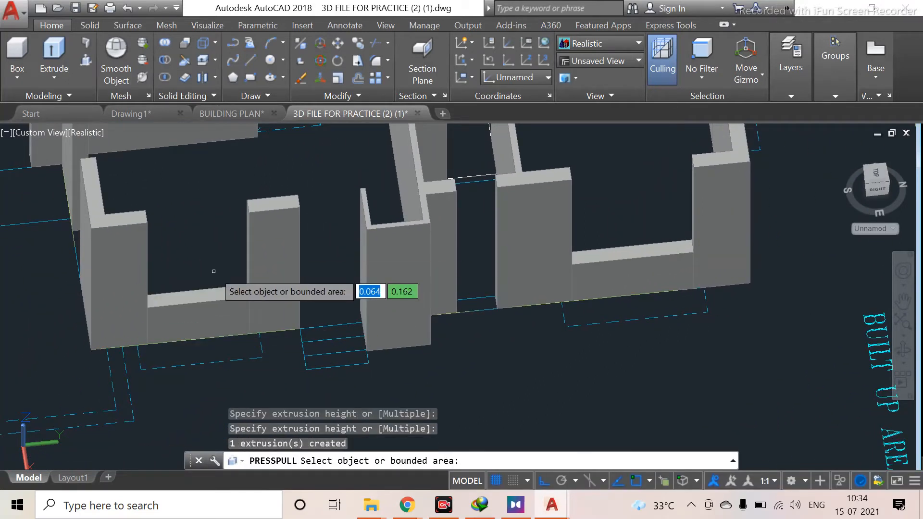
Orbit around the ground floor and select the window sill blocks to inspect them
scroll(214, 271, "down", 2)
middle_click_drag(155, 300, 335, 277)
middle_click_drag(236, 254, 253, 283)
middle_click_drag(254, 198, 375, 297)
middle_click_drag(367, 231, 533, 290, "shift")
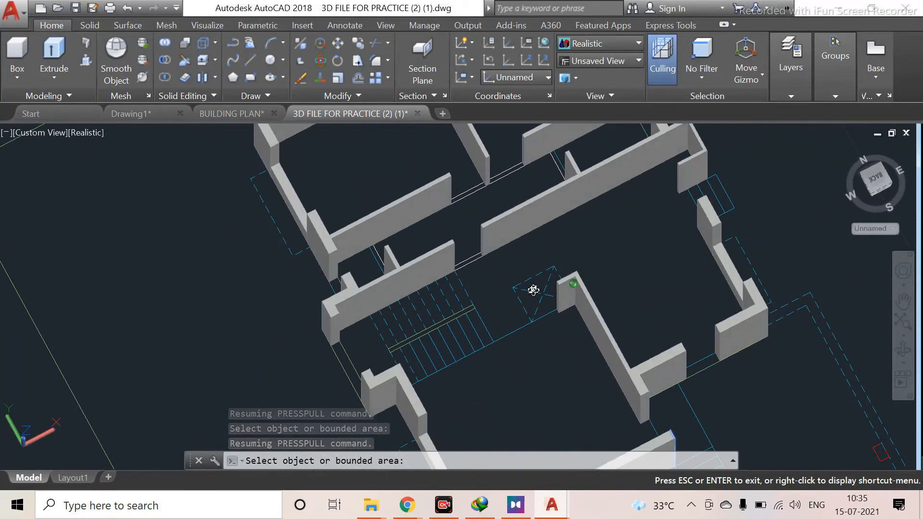
middle_click_drag(469, 394, 2, 334, "shift")
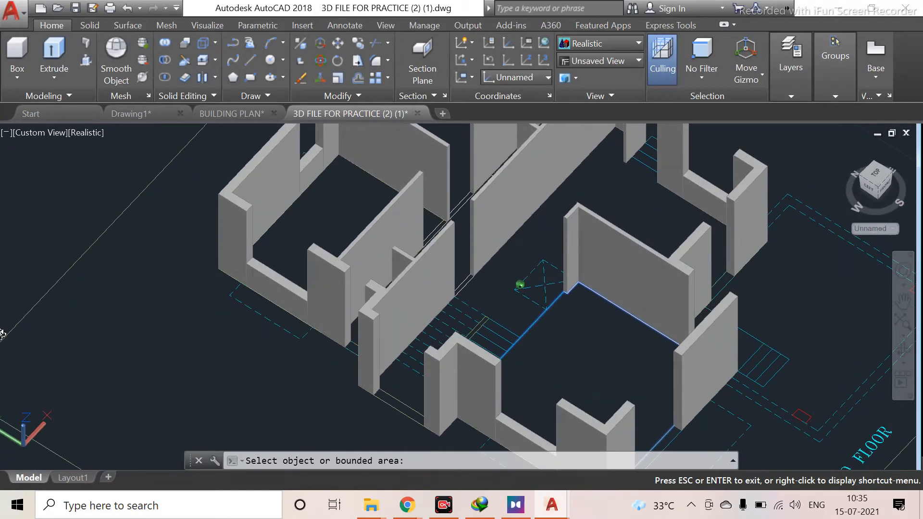
middle_click_drag(544, 312, 598, 305, "shift")
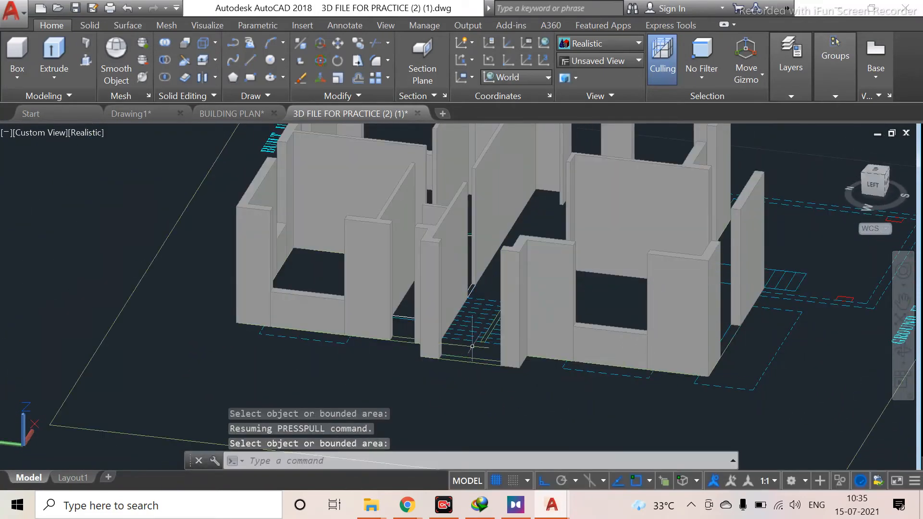
left_click(599, 340)
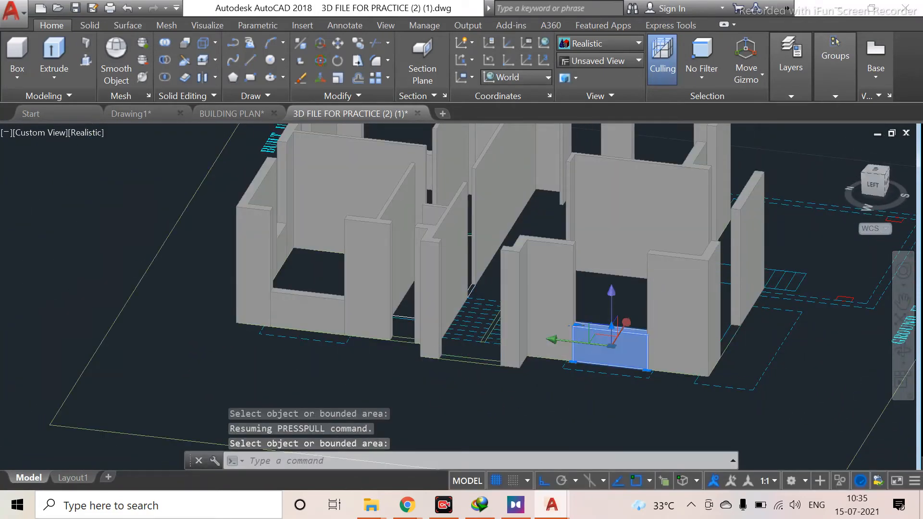
left_click(302, 299)
middle_click_drag(266, 291, 359, 384, "shift")
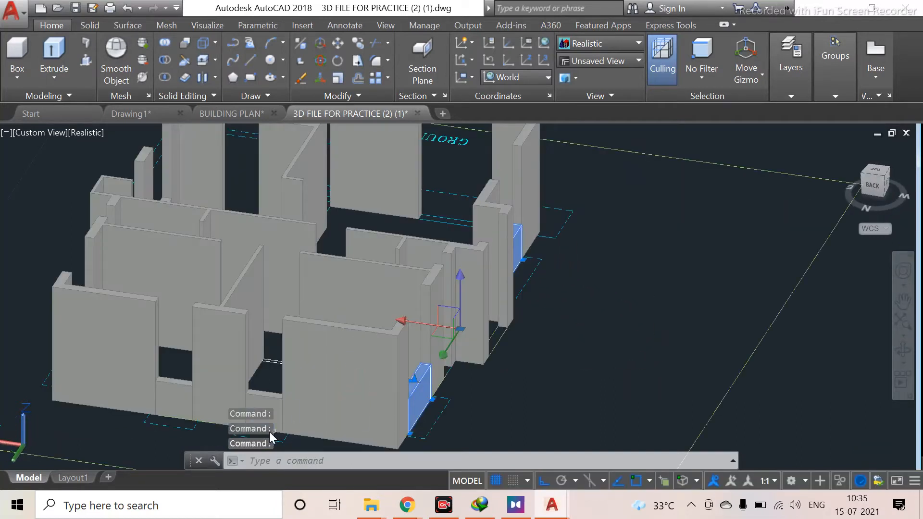
middle_click_drag(272, 370, 302, 298)
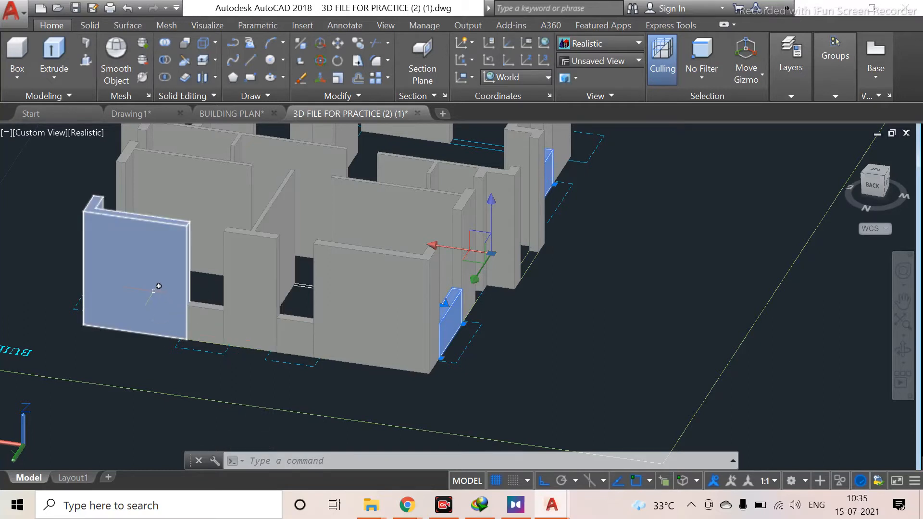
middle_click_drag(158, 286, 204, 330, "shift")
middle_click_drag(169, 379, 333, 249, "shift")
scroll(276, 367, "down", 2)
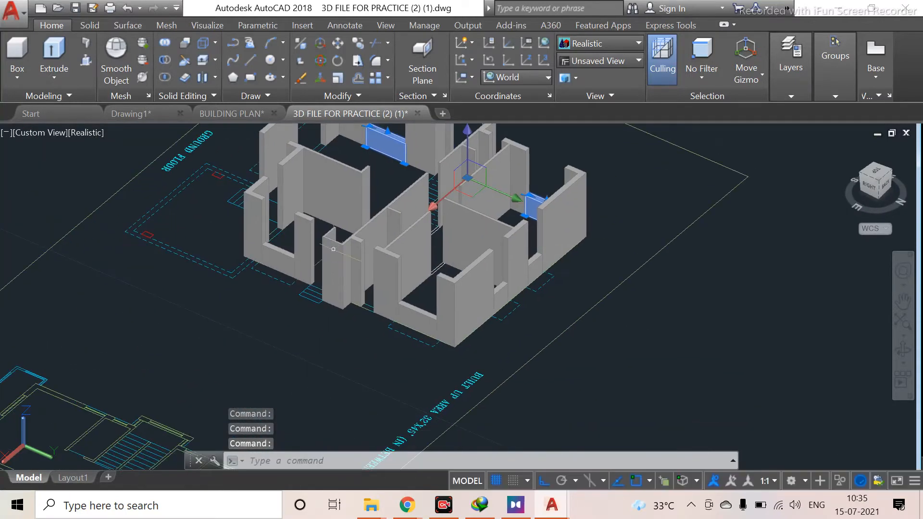
left_click(423, 318)
middle_click_drag(277, 317, 466, 333)
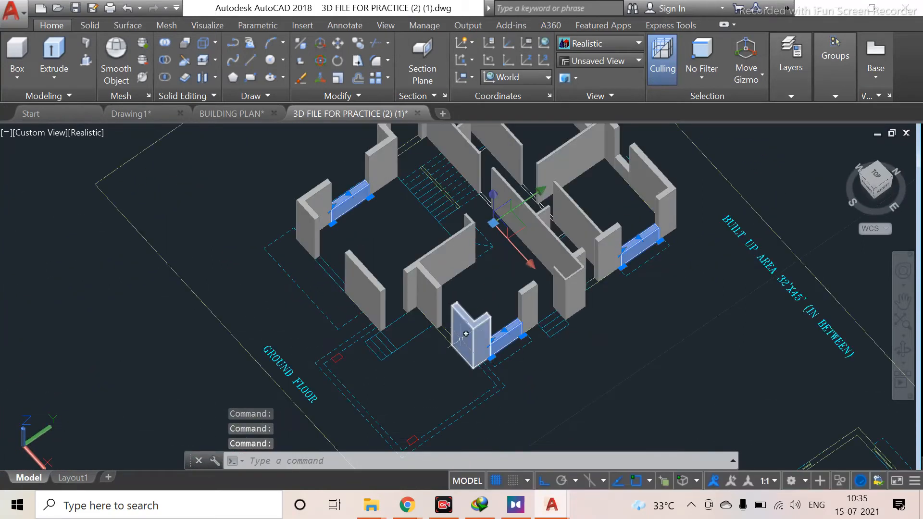
middle_click_drag(366, 335, 390, 368, "shift")
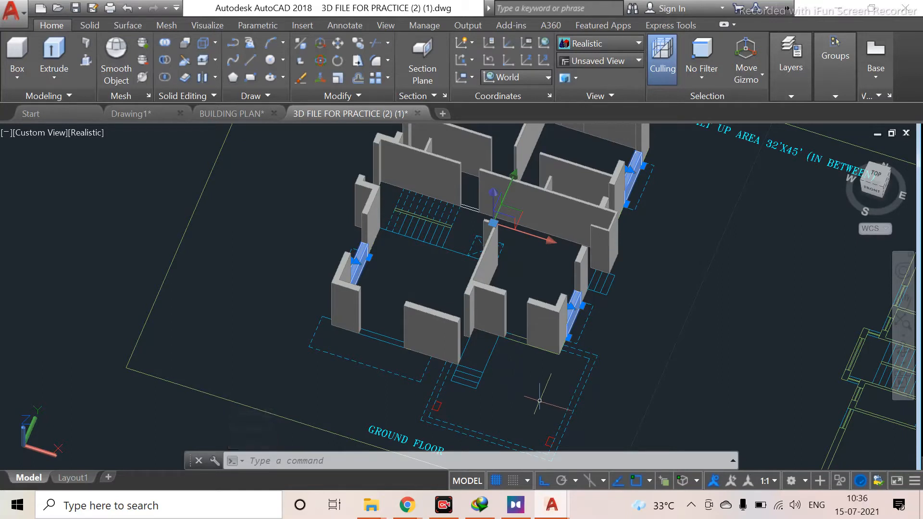
Copy the four selected window sills from a sill's top corner up to the top of the window openings to form lintels
middle_click_drag(550, 398, 453, 356, "shift")
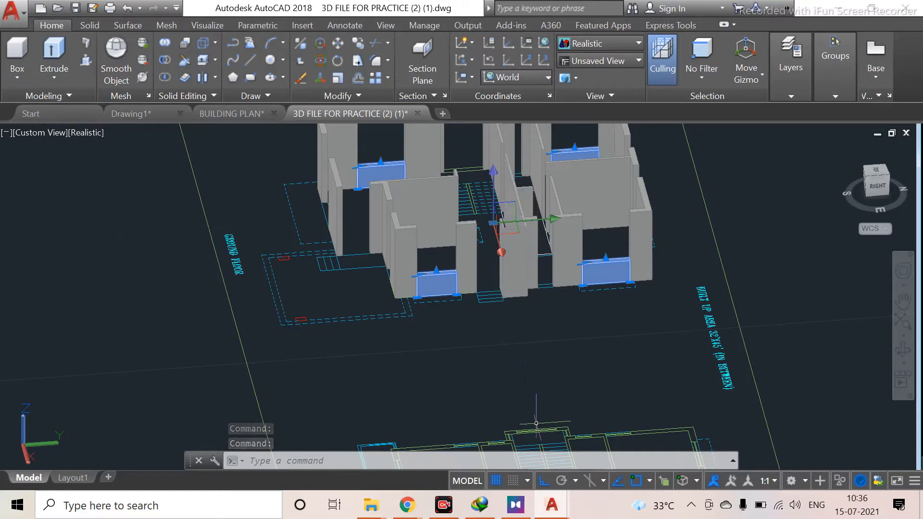
type("CO")
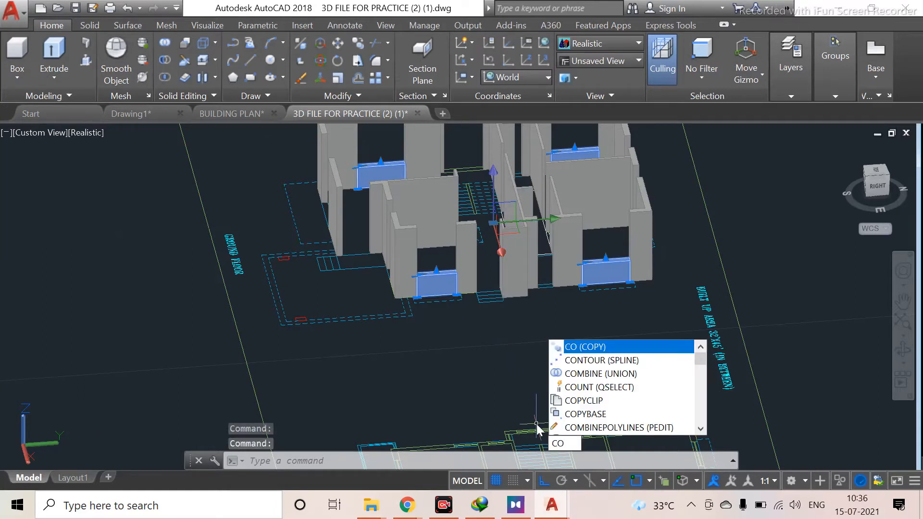
key("Return")
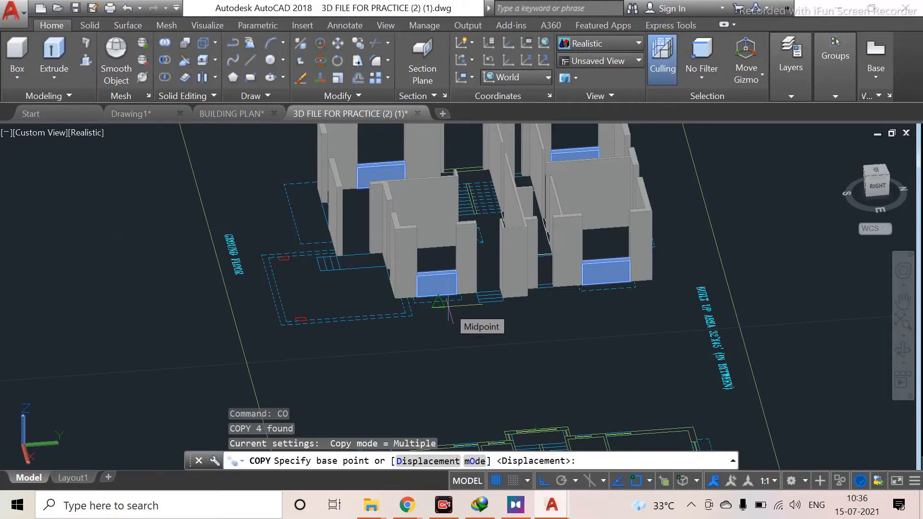
scroll(423, 254, "up", 5)
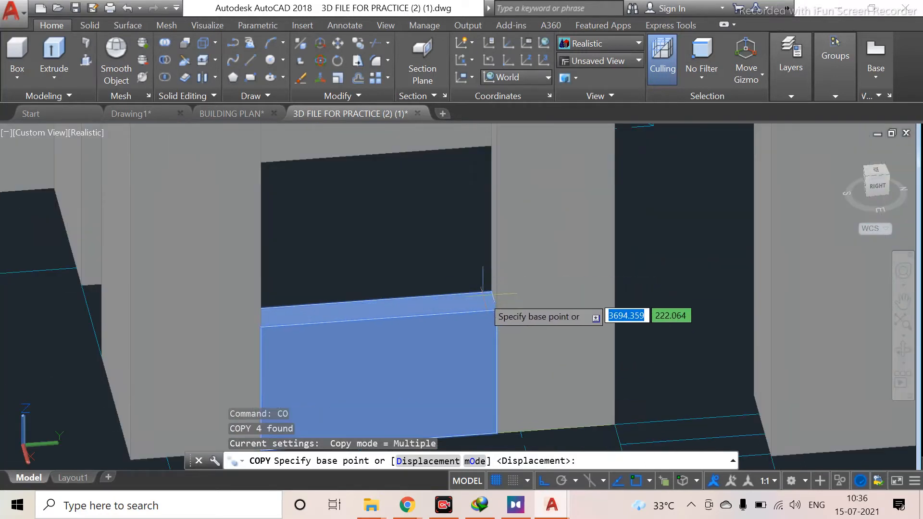
left_click(496, 310)
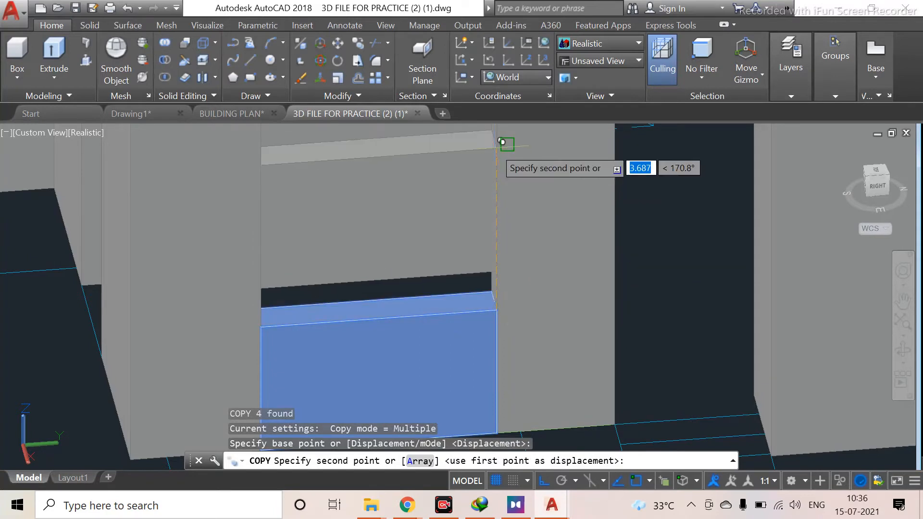
scroll(502, 143, "down", 4)
scroll(502, 141, "down", 3)
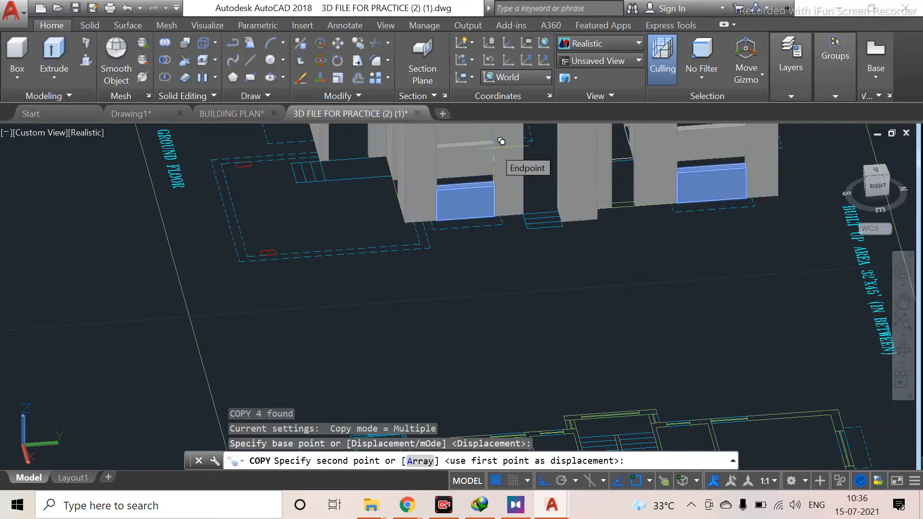
scroll(497, 146, "down", 6)
scroll(498, 150, "up", 7)
middle_click_drag(498, 152, 511, 353)
scroll(513, 249, "up", 5)
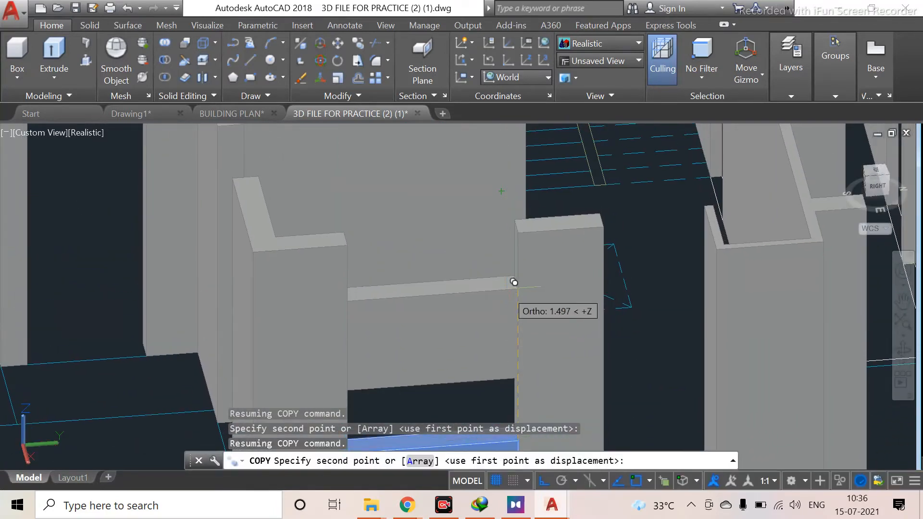
left_click(518, 232)
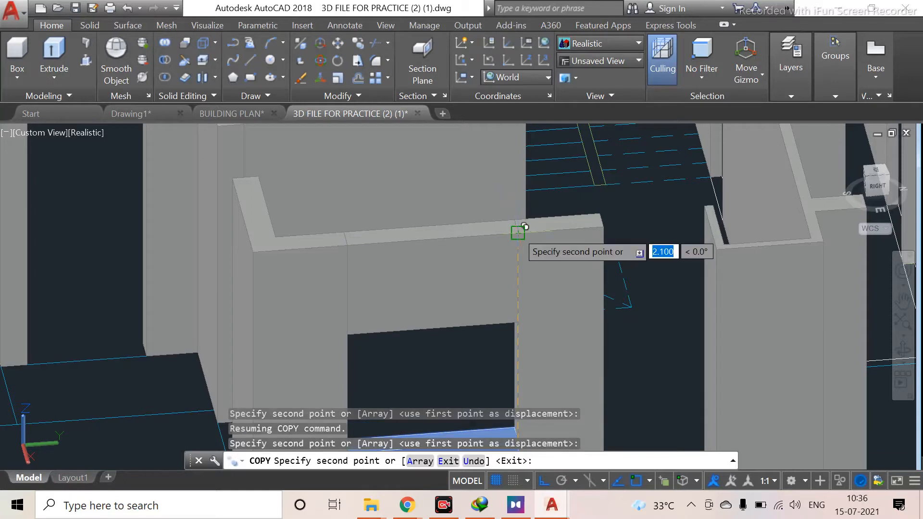
key("Escape")
Orbit and zoom around the ground-floor walls to inspect the copied lintels above the window openings
scroll(673, 259, "down", 6)
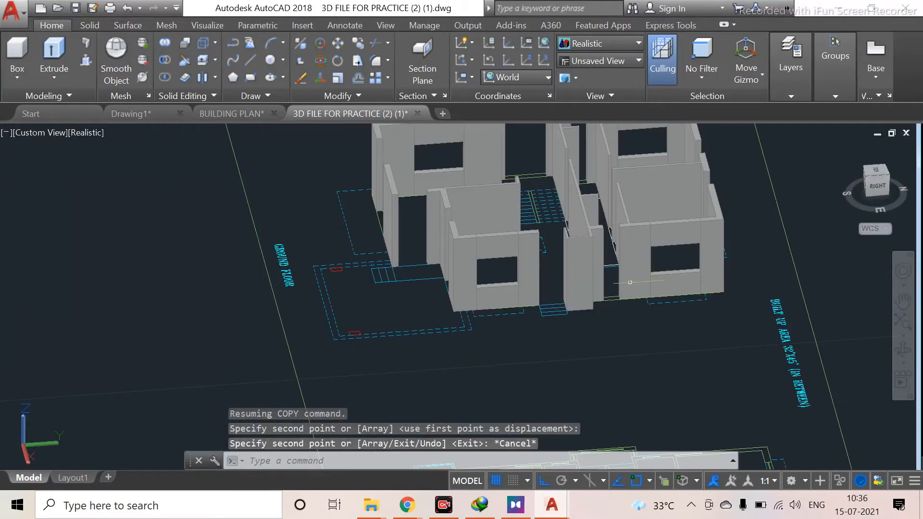
scroll(673, 280, "up", 5)
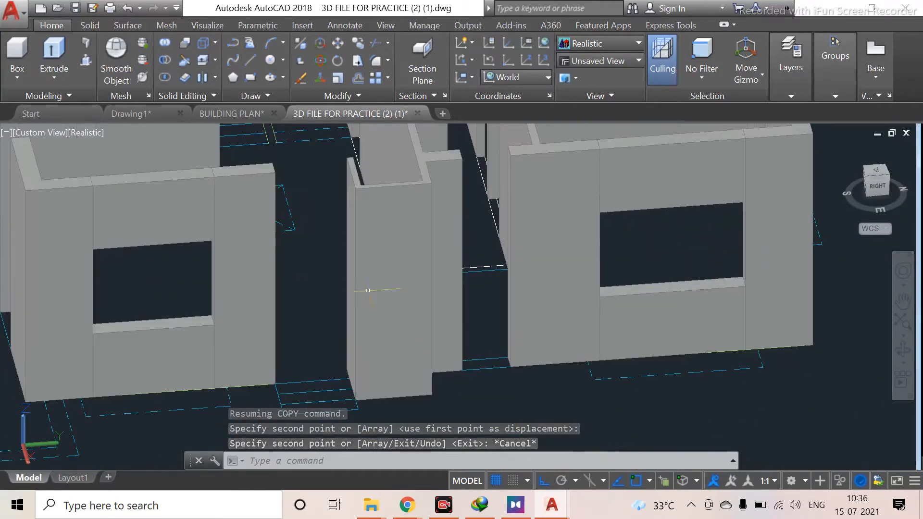
middle_click_drag(610, 268, 535, 259, "shift")
middle_click_drag(421, 330, 356, 194, "shift")
scroll(357, 194, "down", 6)
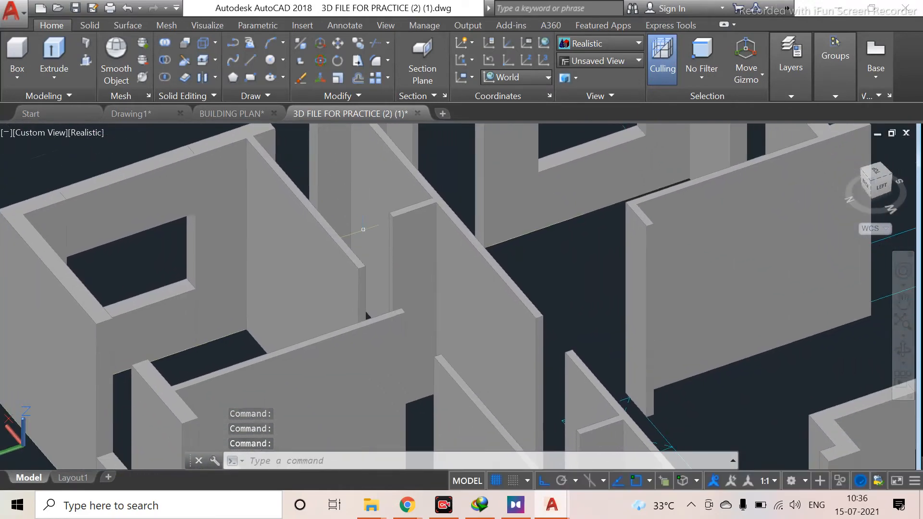
scroll(370, 312, "up", 7)
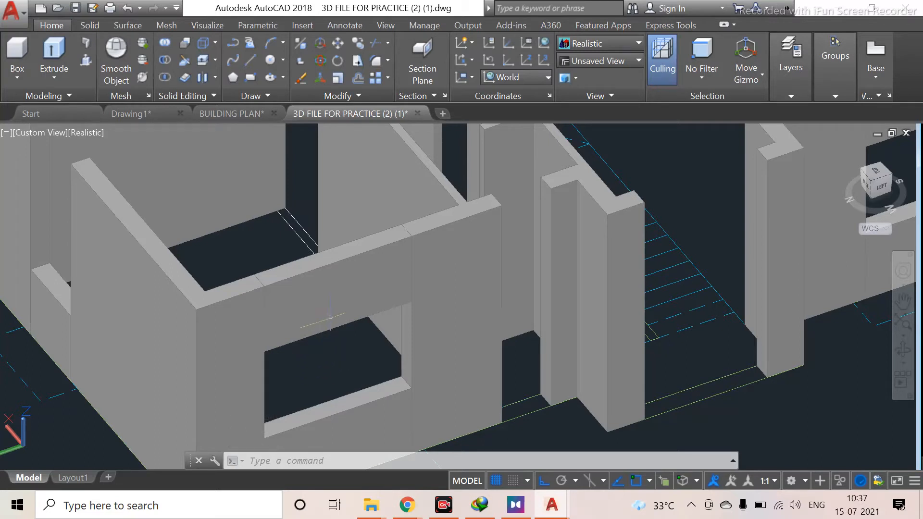
scroll(330, 317, "down", 2)
scroll(331, 317, "down", 2)
middle_click_drag(330, 317, 393, 310)
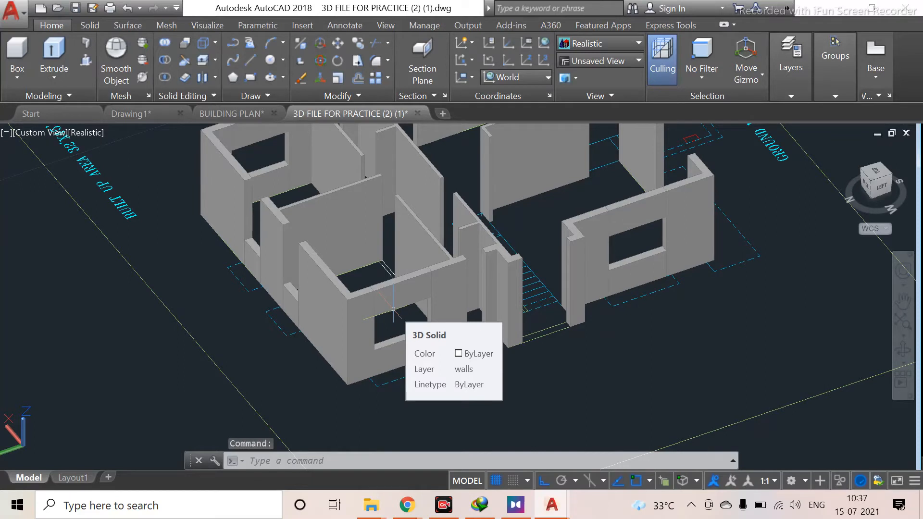
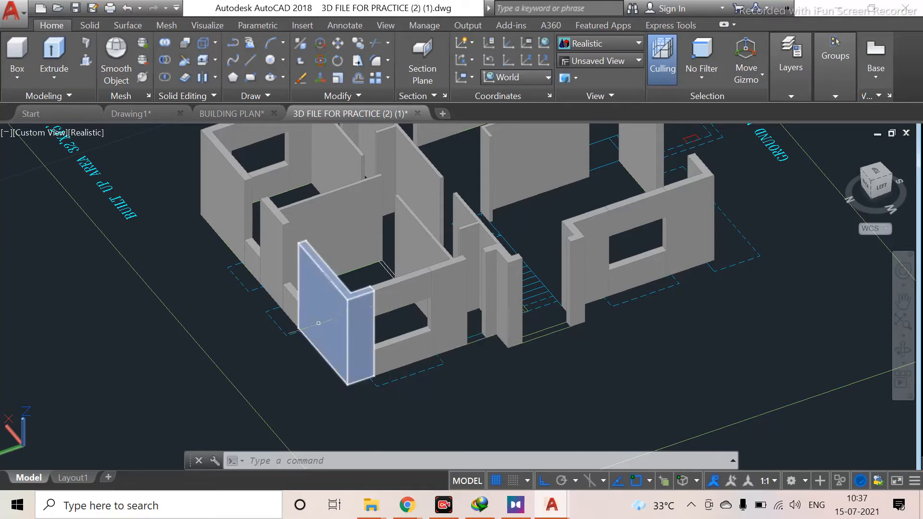
Orbit and zoom out to view the ground-floor model alongside the drawing plans and the sample house
middle_click_drag(318, 324, 374, 311, "shift")
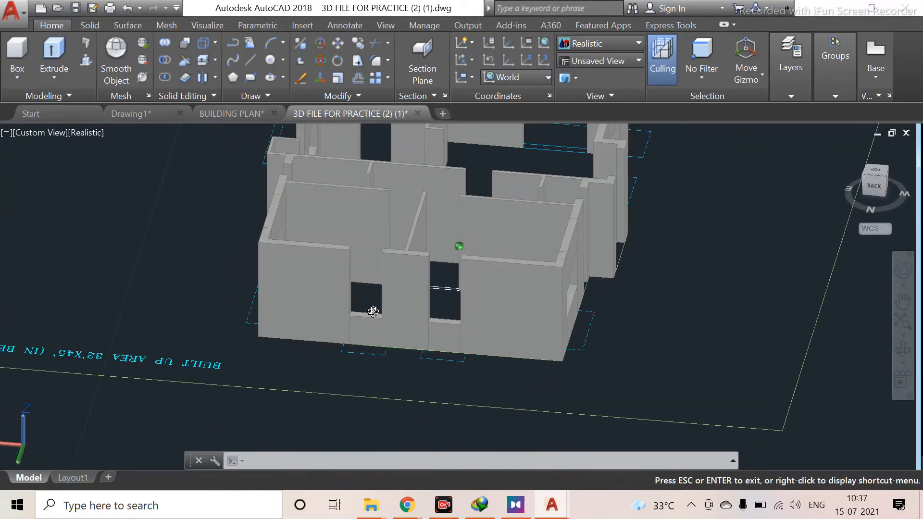
middle_click_drag(373, 312, 334, 333, "shift")
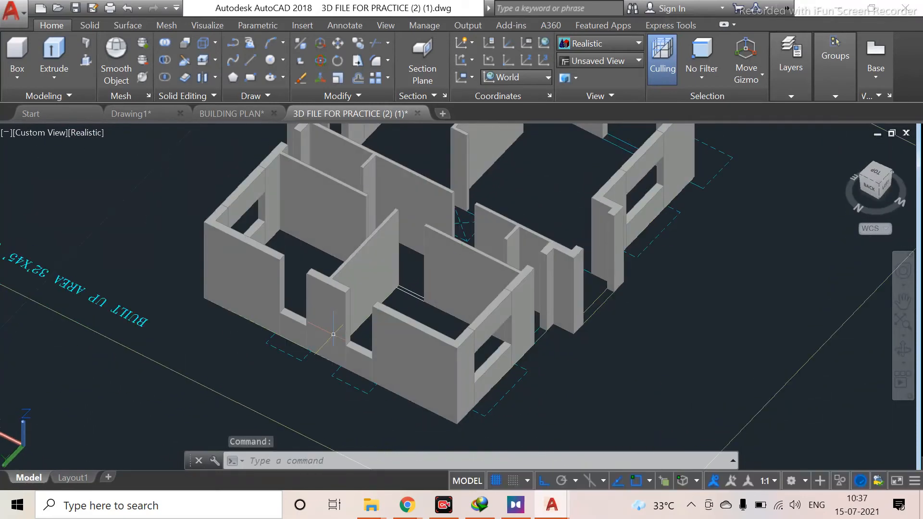
scroll(357, 346, "down", 5)
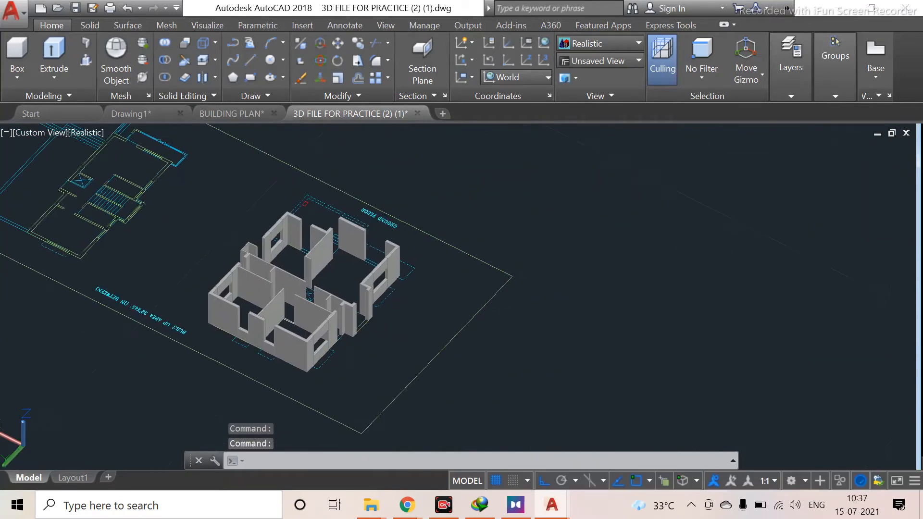
scroll(601, 280, "down", 2)
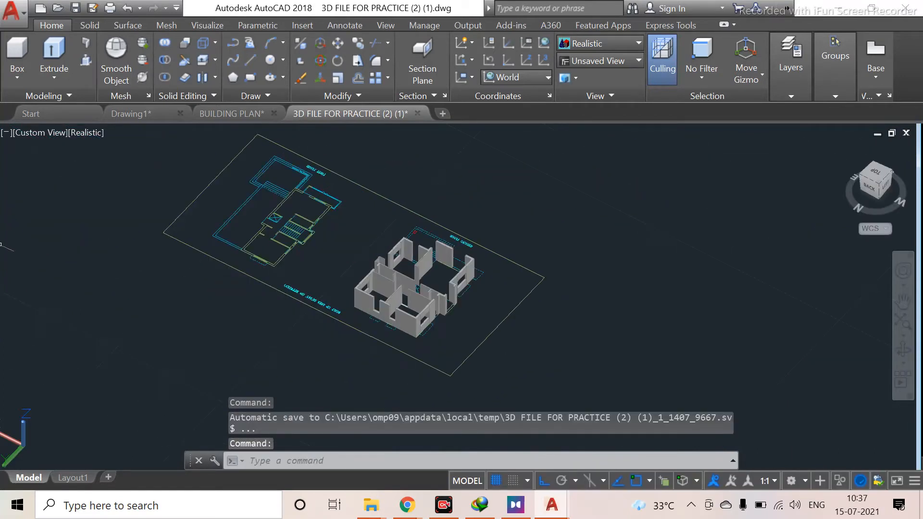
left_click(90, 25)
scroll(536, 267, "down", 2)
middle_click_drag(559, 299, 115, 197)
scroll(128, 206, "down", 5)
middle_click_drag(159, 252, 361, 355)
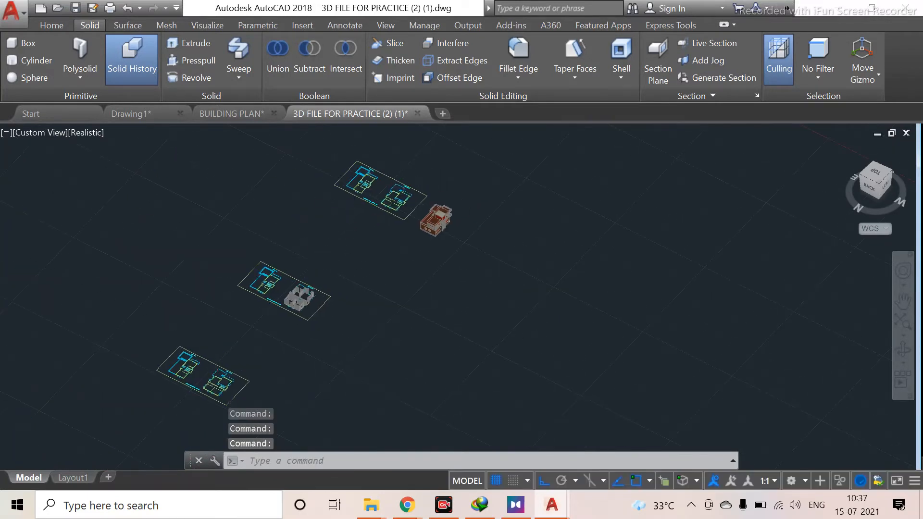
scroll(447, 192, "up", 10)
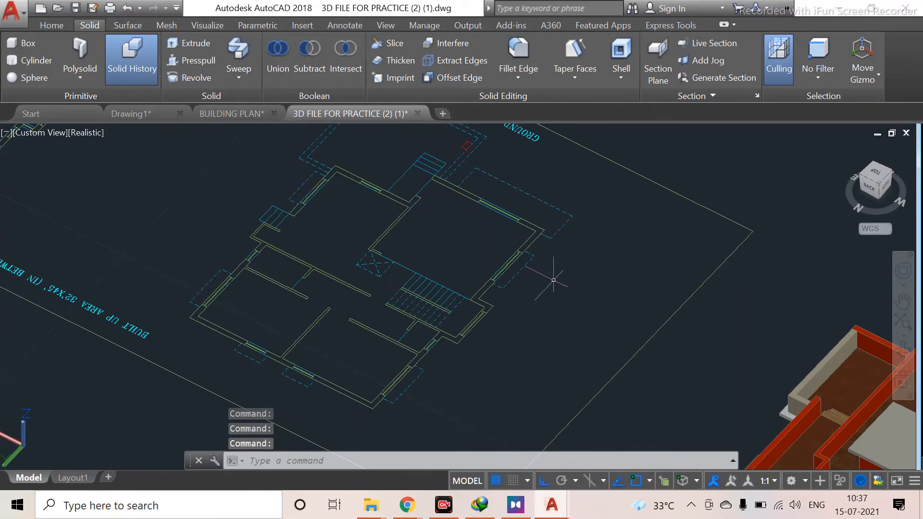
middle_click_drag(541, 274, 273, 242, "shift")
middle_click_drag(398, 272, 431, 276, "shift")
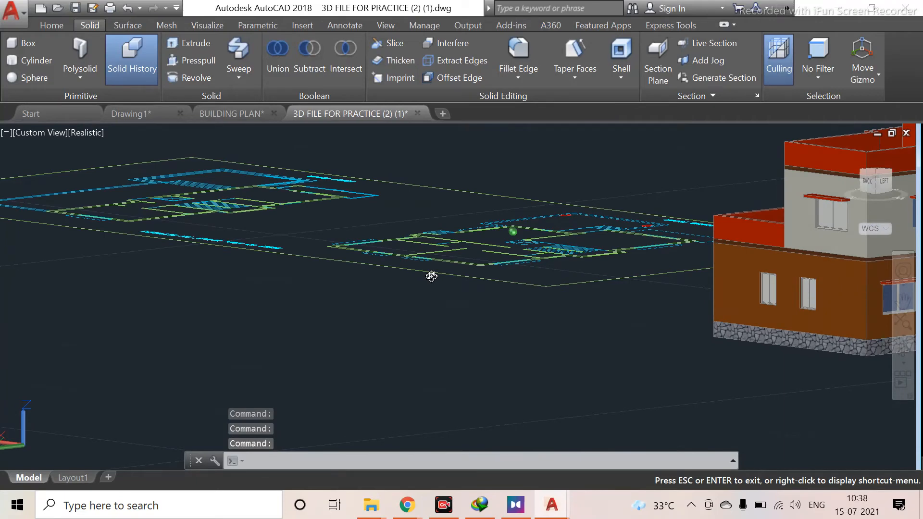
middle_click_drag(432, 276, 431, 276, "shift")
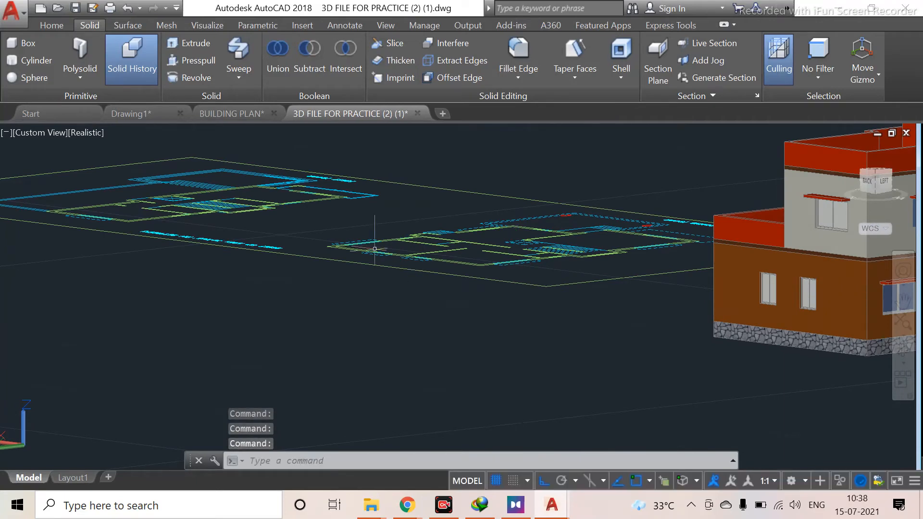
middle_click_drag(380, 238, 317, 256, "shift")
middle_click_drag(244, 227, 470, 250)
scroll(276, 245, "down", 3)
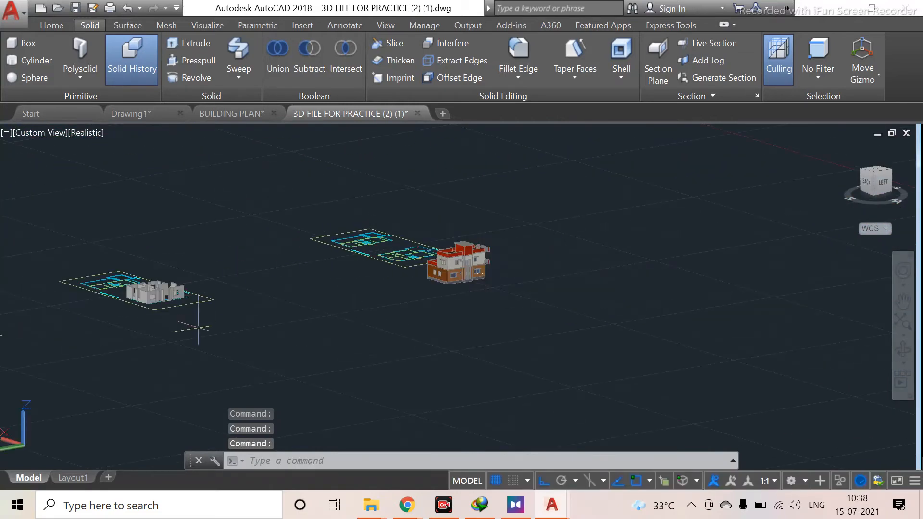
scroll(177, 405, "up", 8)
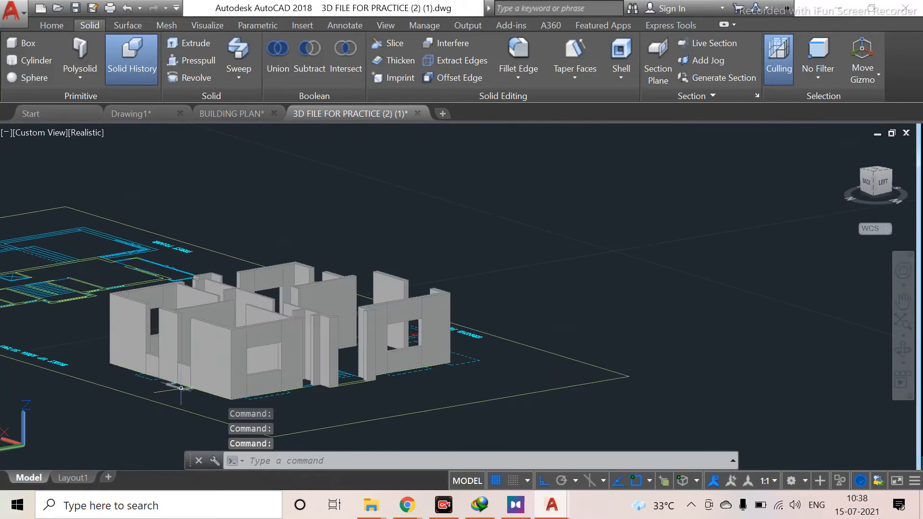
scroll(181, 388, "up", 5)
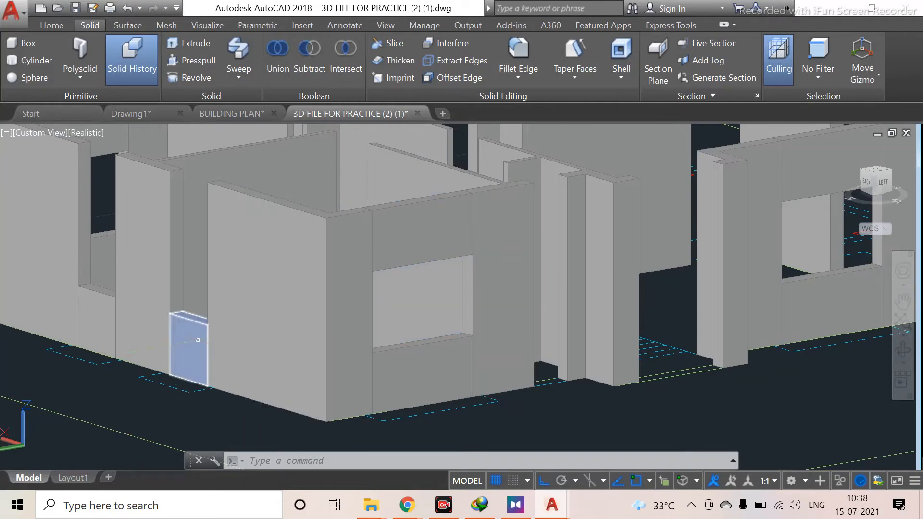
Copy the two remaining window sills from a sill's top corner up to the top edge of their window openings as lintels
left_click(177, 356)
left_click(110, 318)
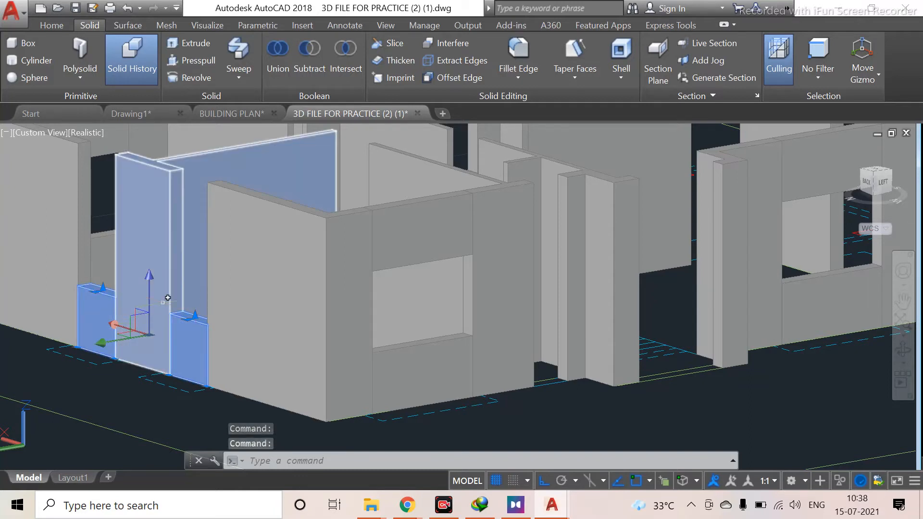
scroll(180, 296, "down", 1)
middle_click_drag(186, 311, 256, 350, "shift")
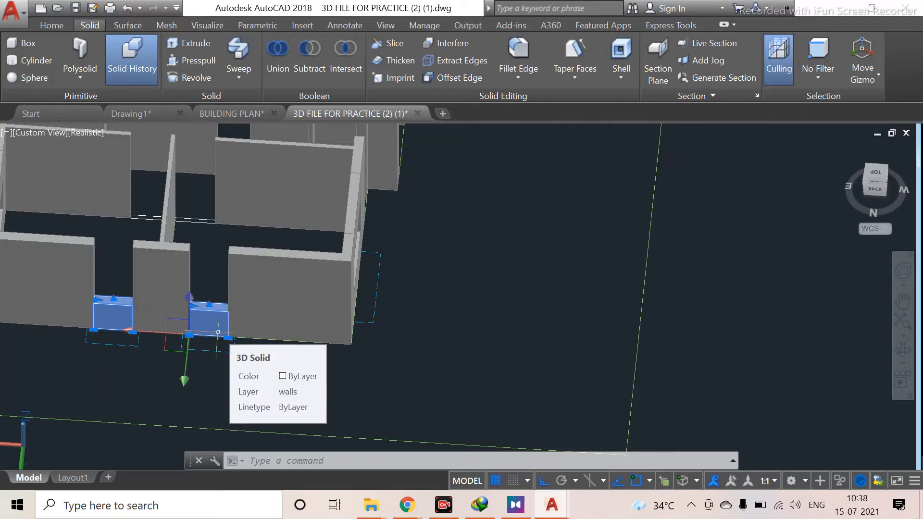
type("co")
key("Return")
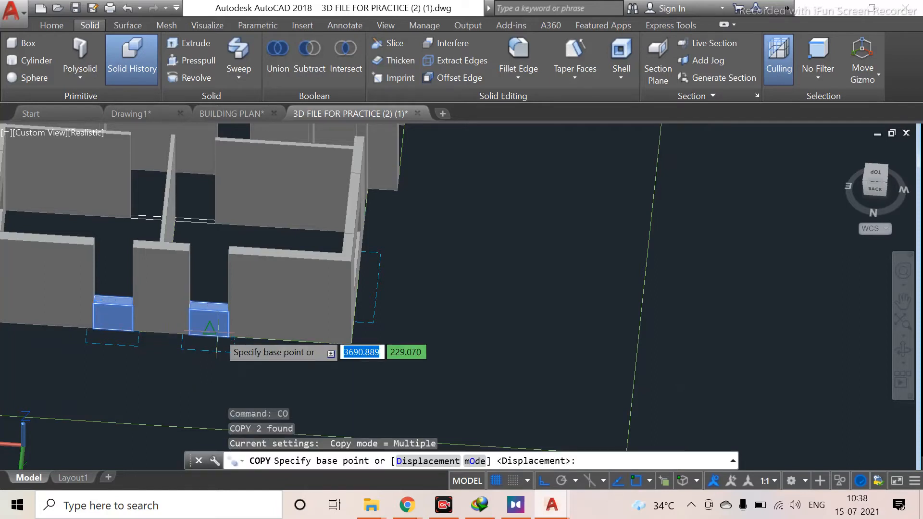
scroll(221, 332, "up", 3)
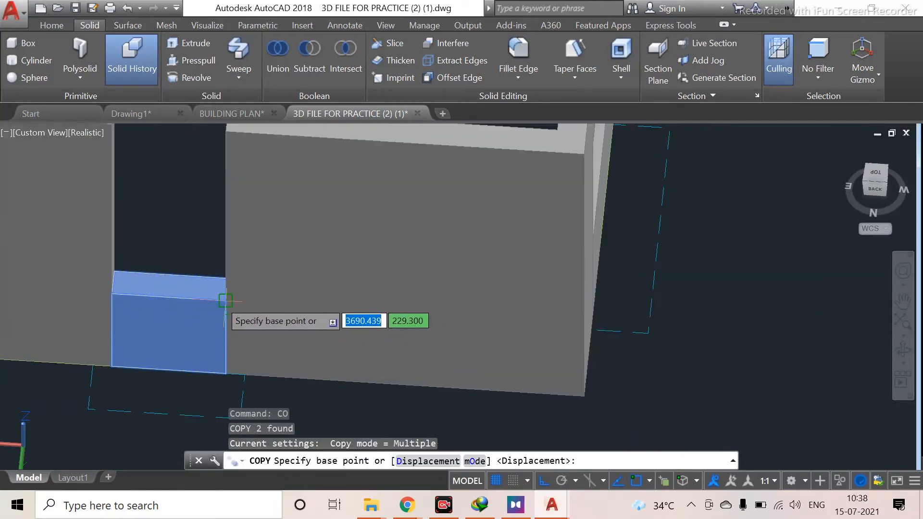
left_click(225, 300)
middle_click_drag(219, 162, 227, 285)
left_click(235, 282)
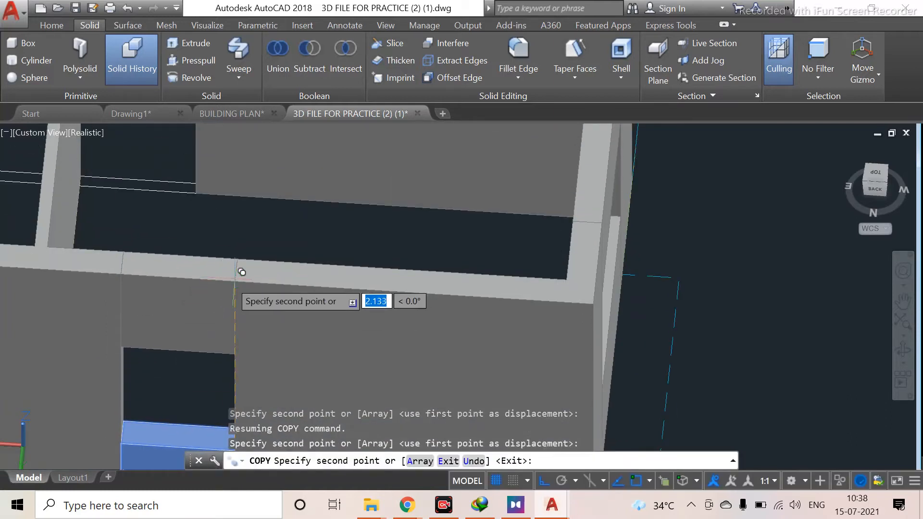
key("Escape")
Orbit and zoom around the ground-floor walls and plans to inspect the window openings and lintels
scroll(204, 379, "down", 5)
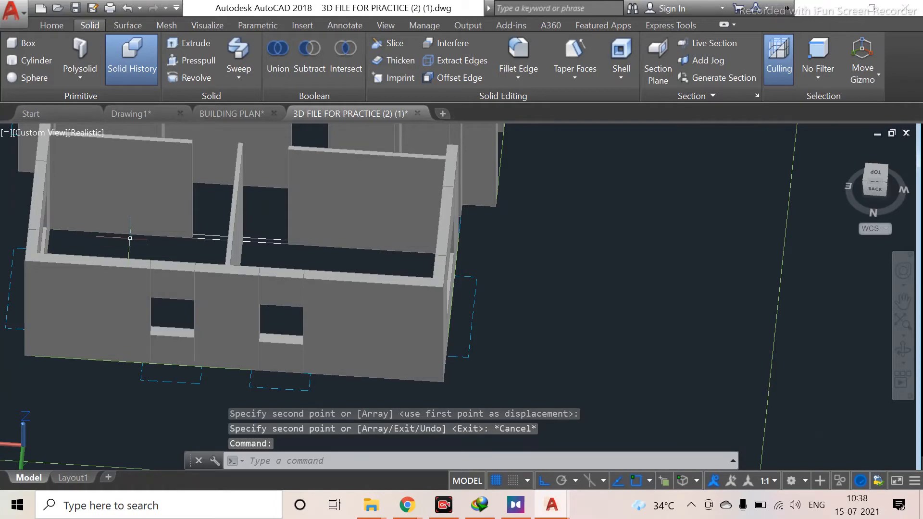
middle_click_drag(129, 247, 227, 415)
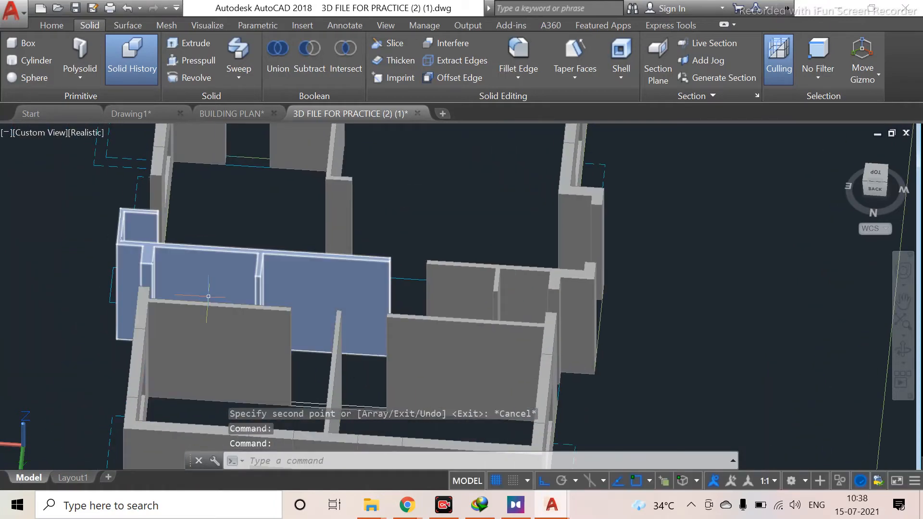
mouse_move(216, 246)
middle_mouse_down("shift")
mouse_move(252, 293)
mouse_move(308, 338)
mouse_move(264, 295)
mouse_move(290, 235)
mouse_move(331, 191)
mouse_move(380, 216)
mouse_move(421, 214)
mouse_move(426, 181)
mouse_move(432, 206)
mouse_move(449, 214)
mouse_move(210, 232)
mouse_move(221, 236)
middle_mouse_up("shift")
middle_click_drag(417, 274, 428, 228, "shift")
scroll(481, 252, "down", 8)
scroll(295, 228, "up", 8)
middle_click_drag(364, 212, 410, 377)
scroll(410, 377, "down", 5)
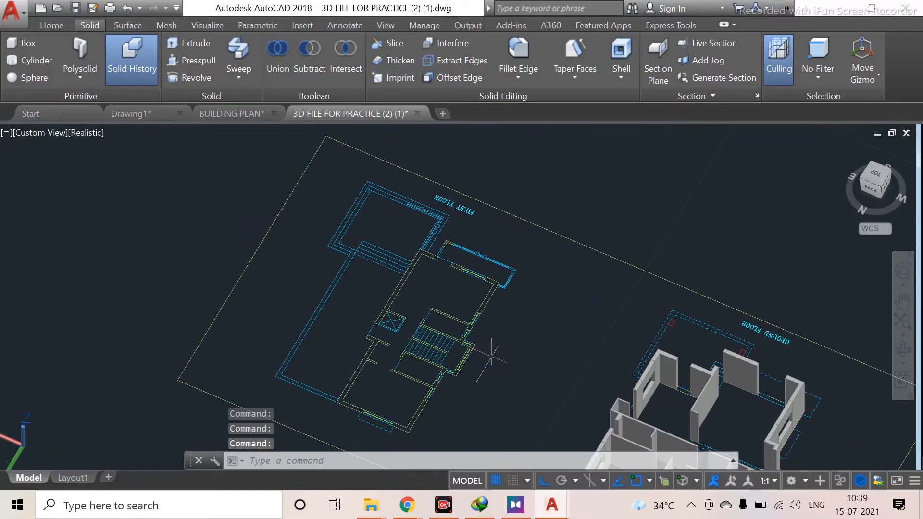
middle_click_drag(401, 330, 133, 228)
scroll(133, 228, "down", 5)
scroll(312, 328, "down", 6)
middle_click_drag(194, 294, 323, 217)
scroll(307, 335, "up", 8)
scroll(304, 372, "up", 5)
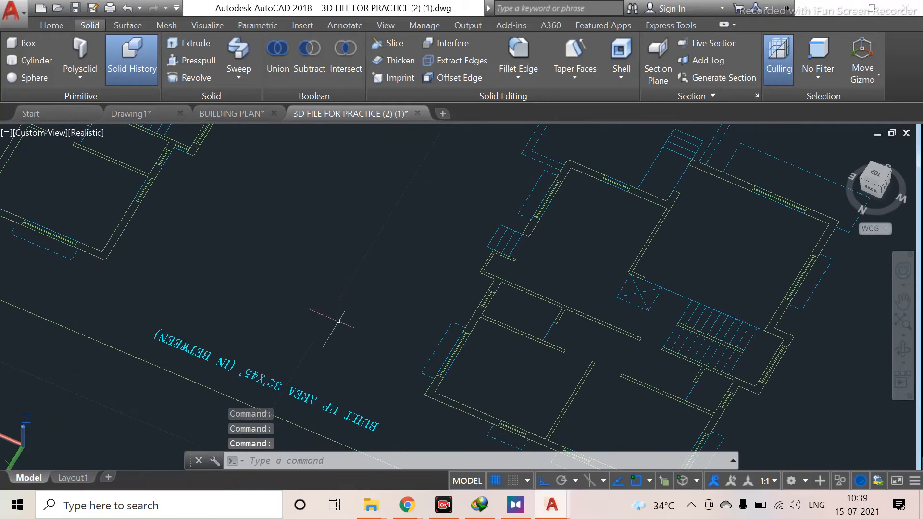
middle_click_drag(698, 258, 553, 236)
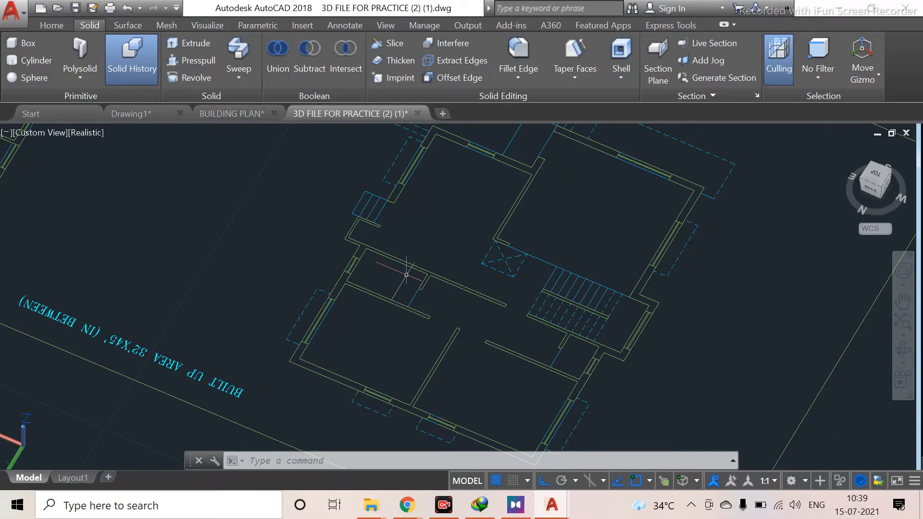
scroll(478, 279, "down", 5)
middle_click_drag(525, 308, 198, 223)
scroll(198, 223, "down", 8)
scroll(244, 166, "up", 13)
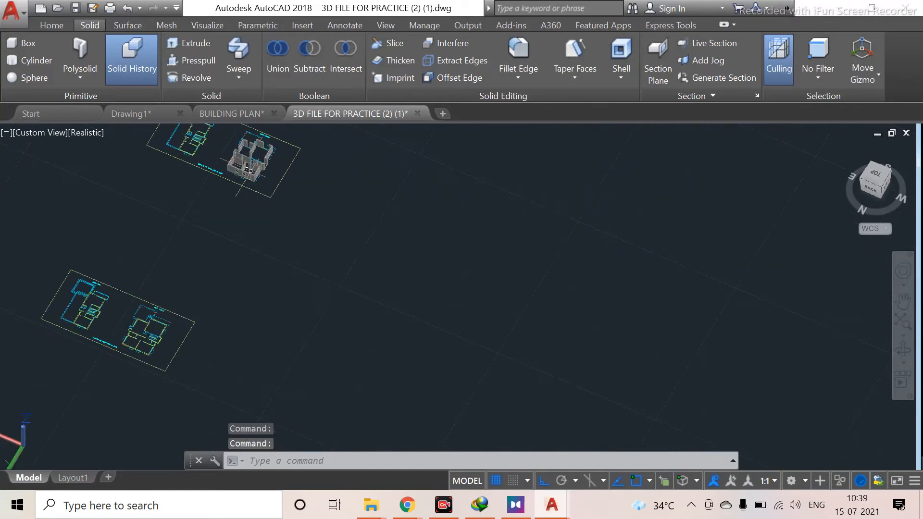
middle_click_drag(284, 160, 171, 244)
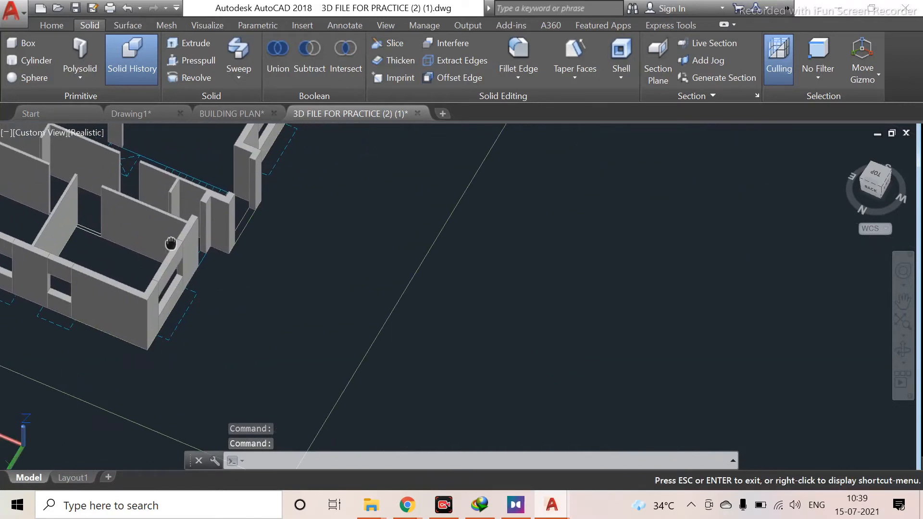
scroll(171, 244, "up", 3)
middle_click_drag(176, 246, 177, 307, "shift")
scroll(177, 308, "up", 4)
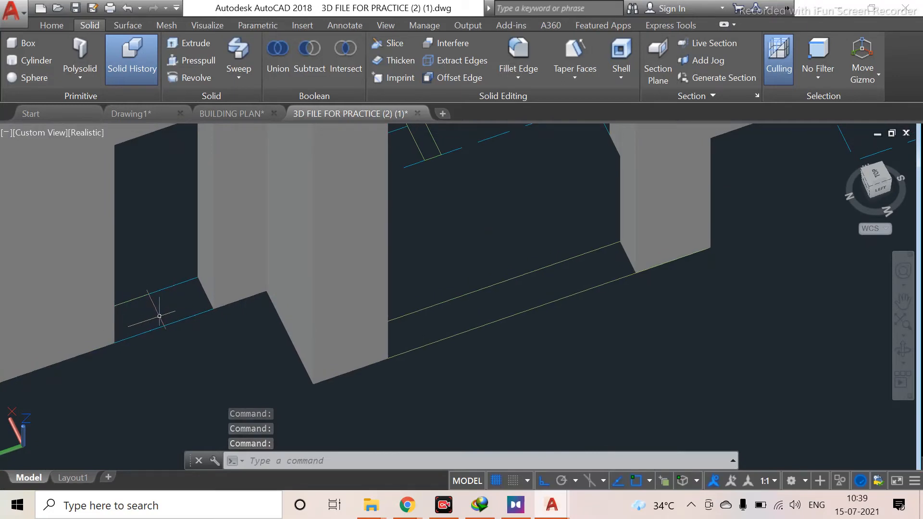
scroll(155, 315, "down", 3)
scroll(121, 318, "up", 2)
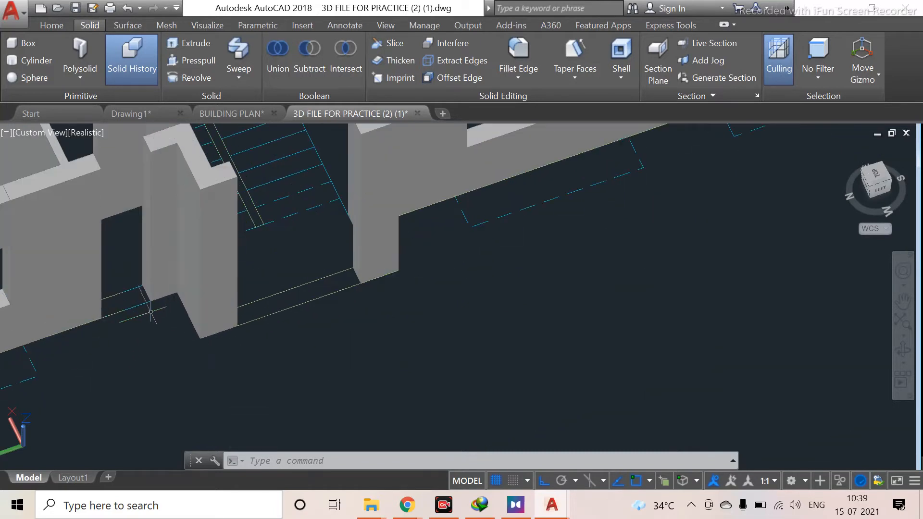
Press-pull the sill face in the remaining window opening by 1.5 units
left_click(16, 146)
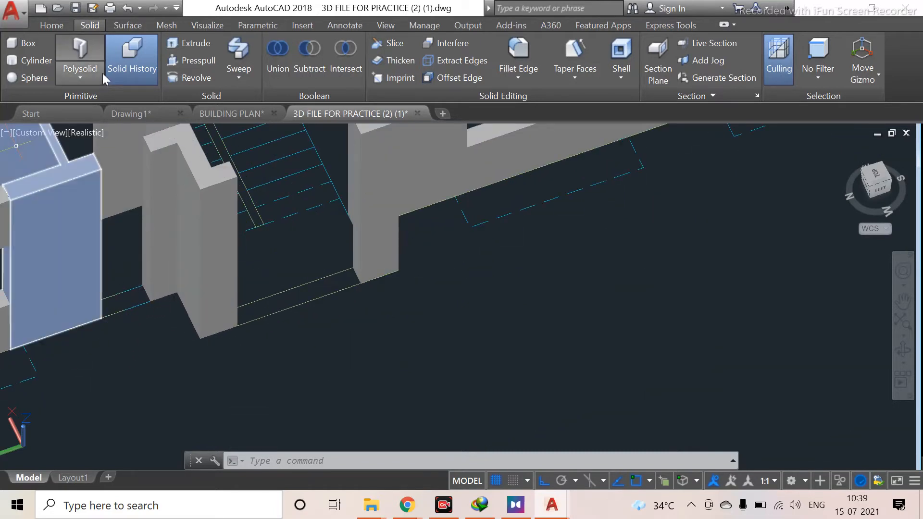
left_click(51, 26)
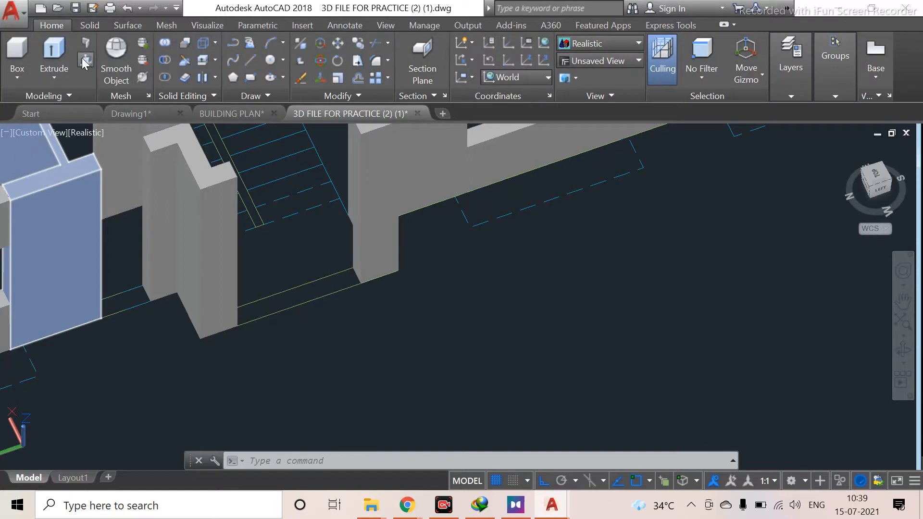
left_click(85, 60)
left_click(123, 267)
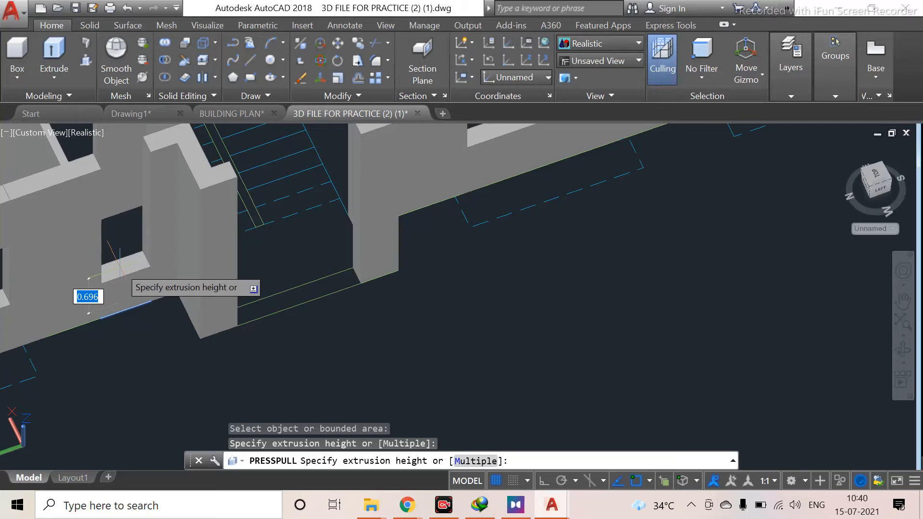
type("1.5")
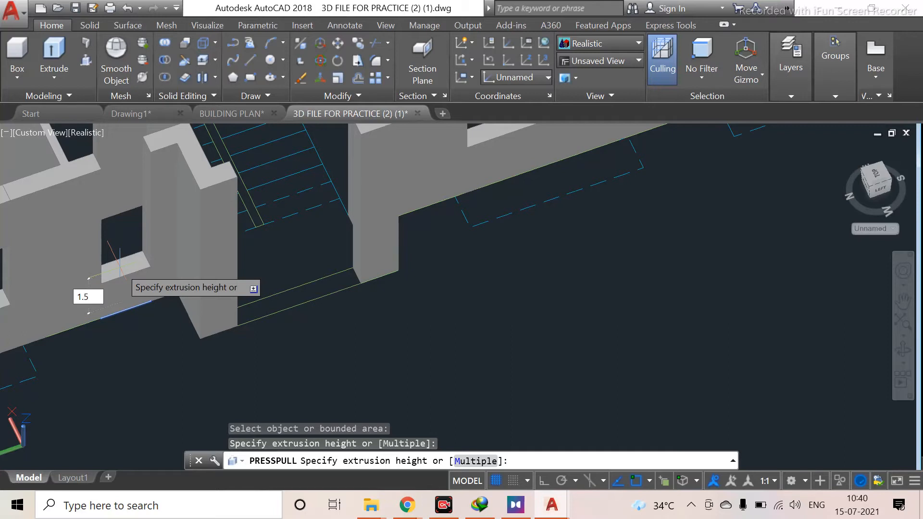
key("Return")
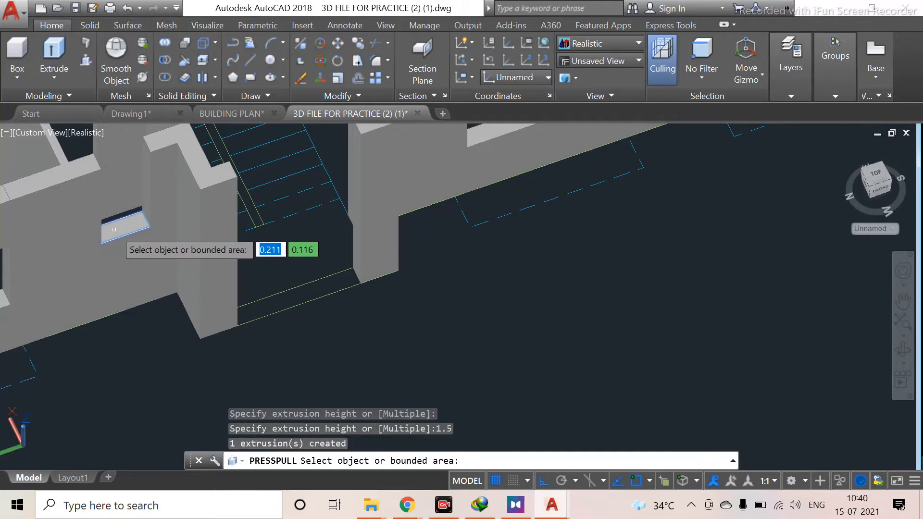
scroll(19, 322, "down", 3)
middle_click_drag(97, 331, 342, 325, "shift")
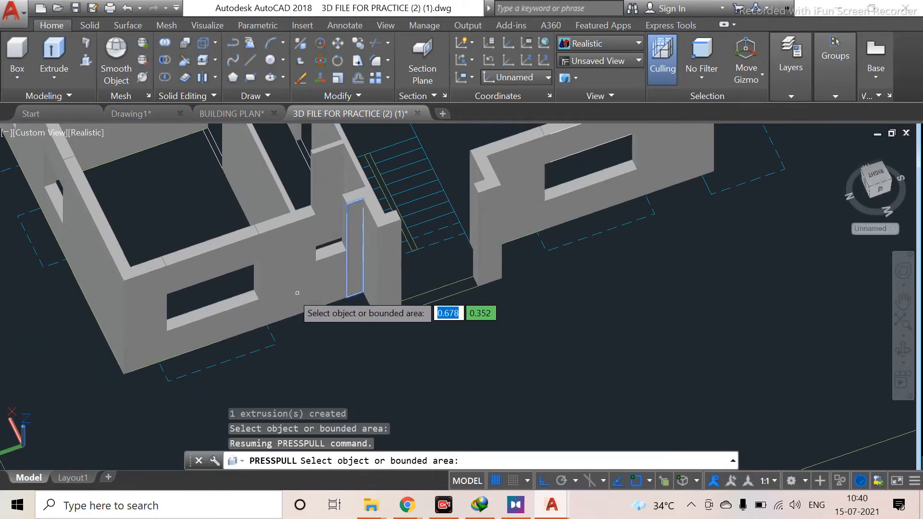
scroll(347, 255, "up", 2)
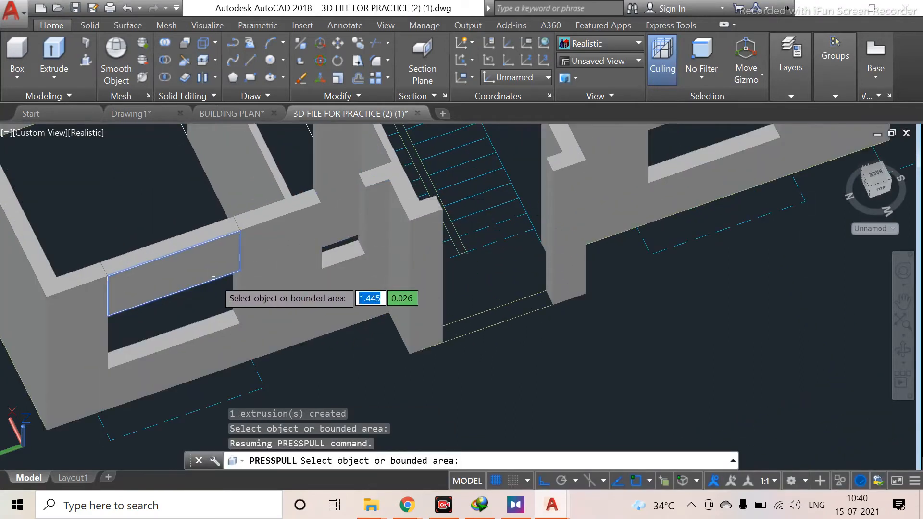
key("Escape")
Copy the newly press-pulled sill from its top corner up to the top edge of its window opening as a lintel
left_click(214, 249)
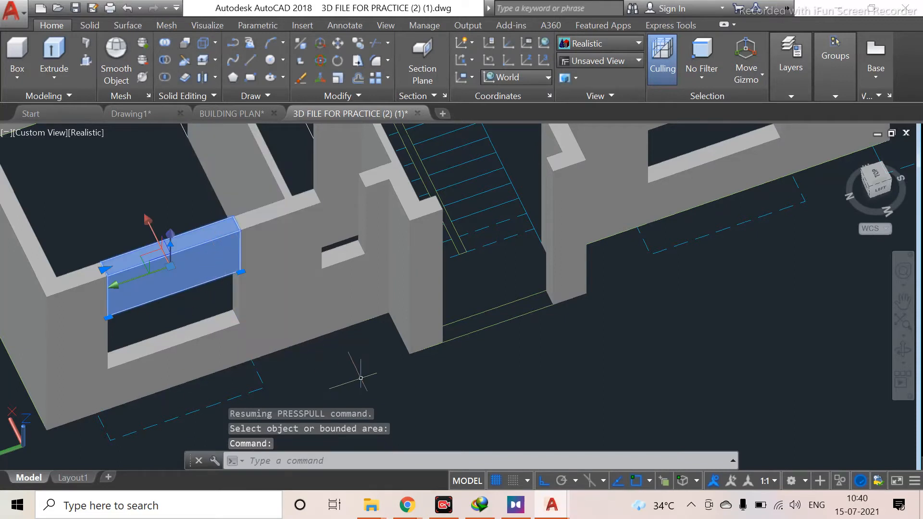
type("co")
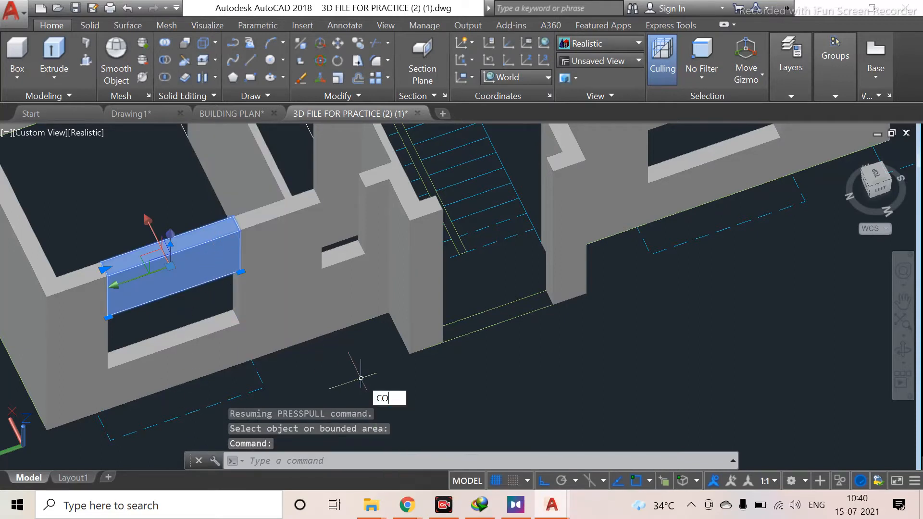
key("Return")
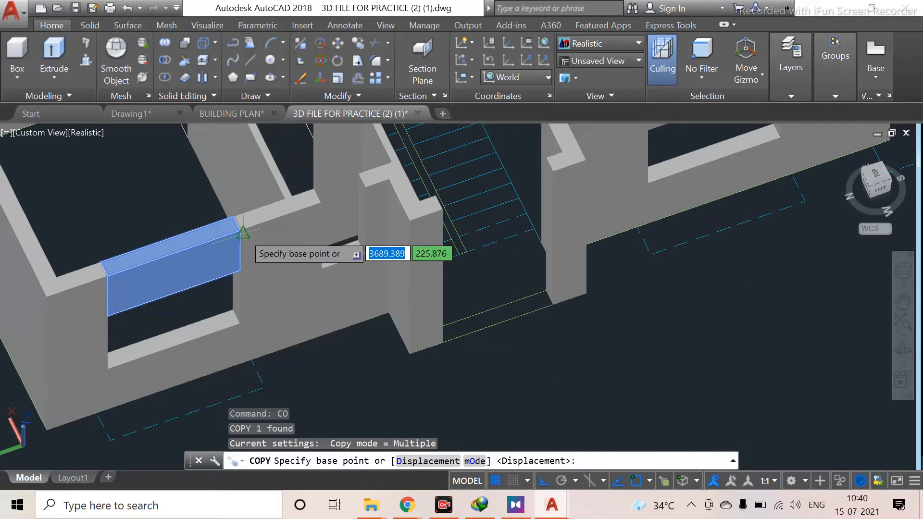
scroll(239, 227, "up", 4)
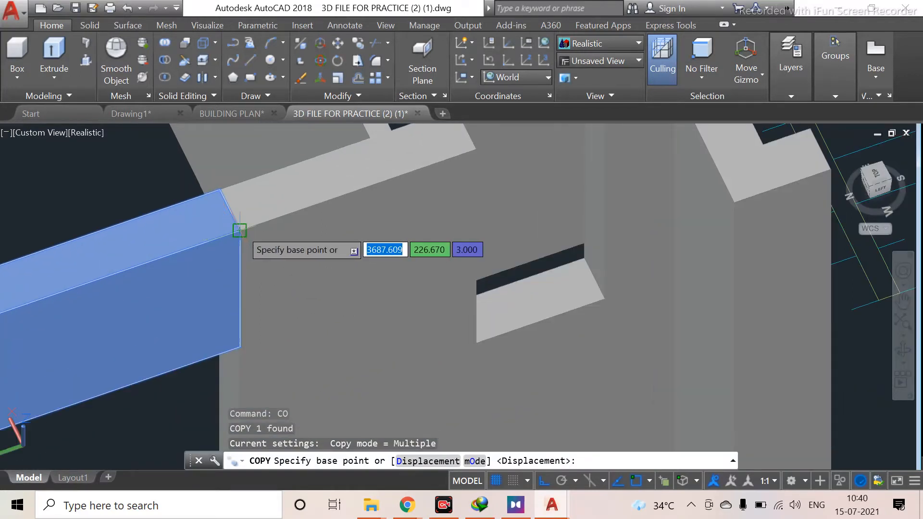
left_click(239, 231)
scroll(426, 197, "down", 4)
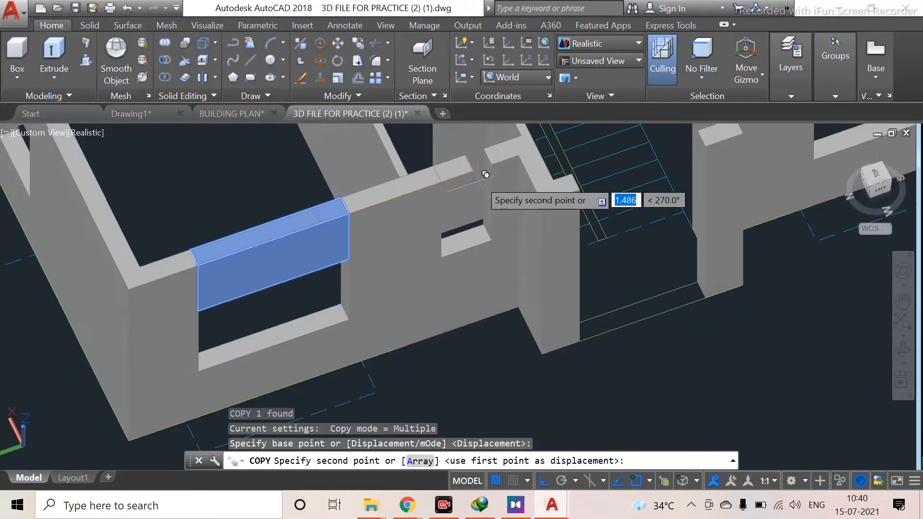
left_click(495, 164)
scroll(495, 163, "down", 4)
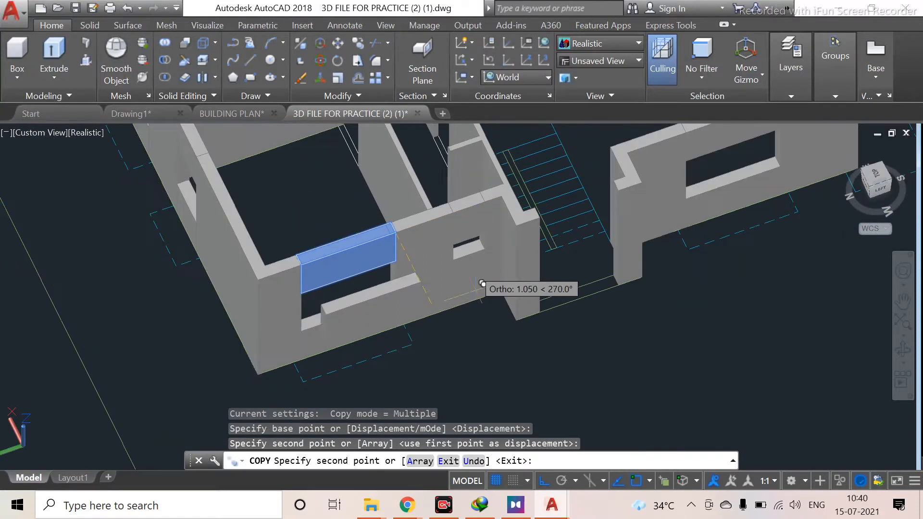
scroll(425, 259, "up", 2)
key("Escape")
scroll(434, 261, "down", 2)
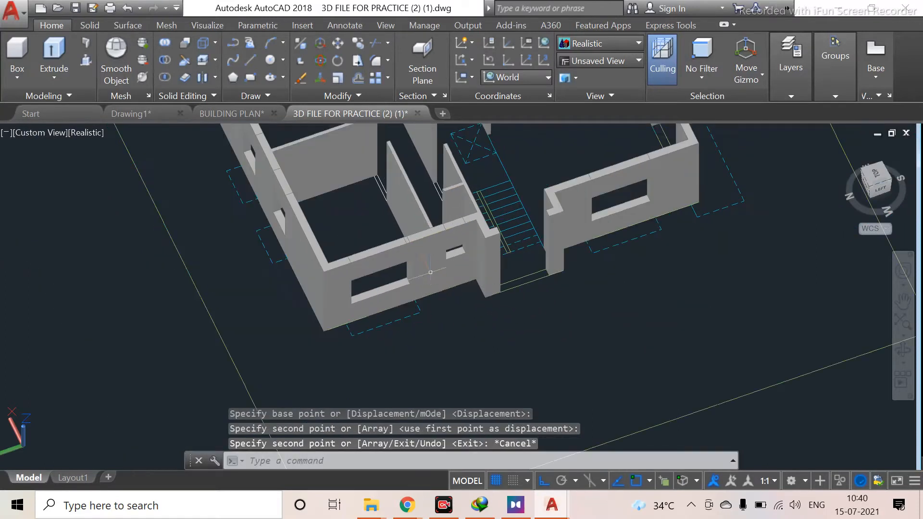
Zoom out to view the drawing plans and model, then orbit back into the ground-floor walls
middle_click_drag(458, 295, 432, 269, "shift")
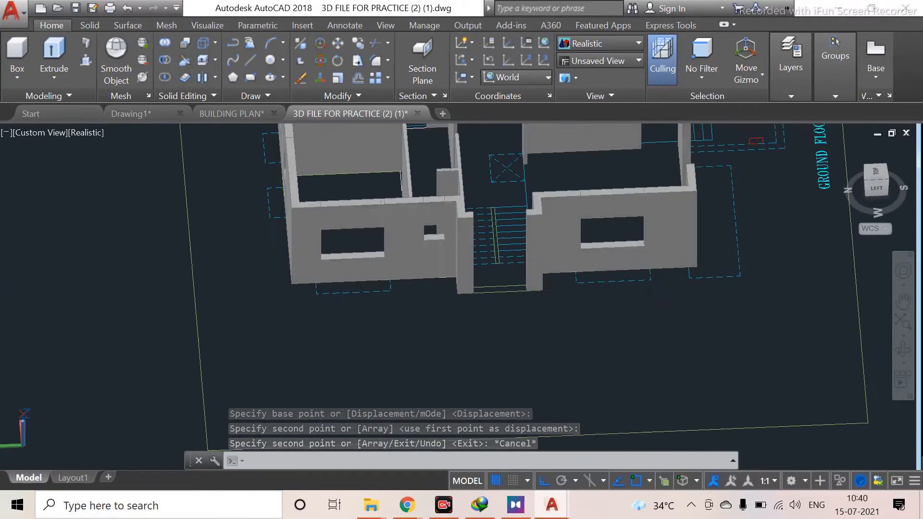
scroll(347, 236, "down", 5)
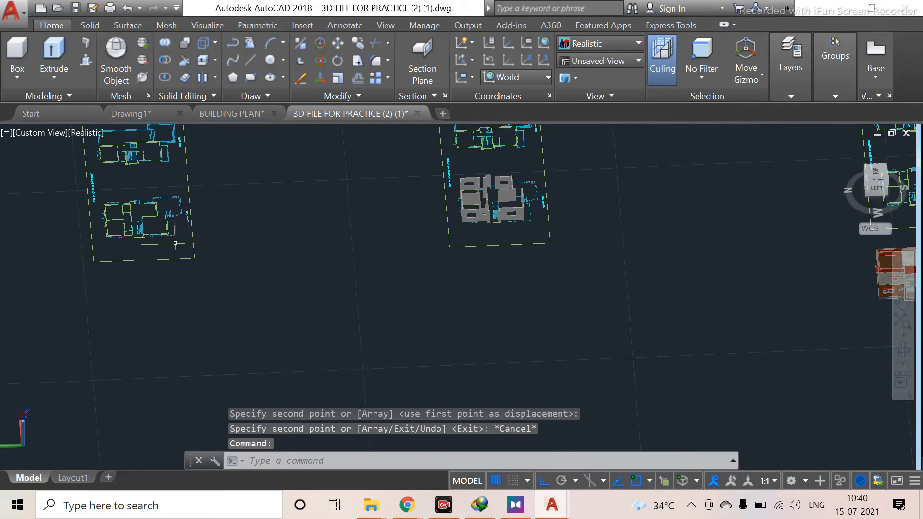
scroll(175, 244, "up", 5)
middle_click_drag(259, 289, 361, 313)
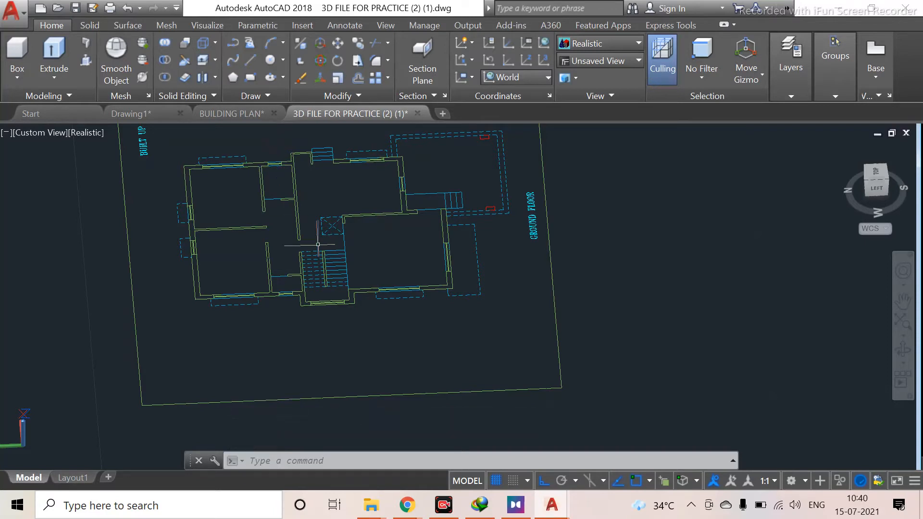
scroll(639, 288, "down", 6)
middle_click_drag(687, 270, 355, 292)
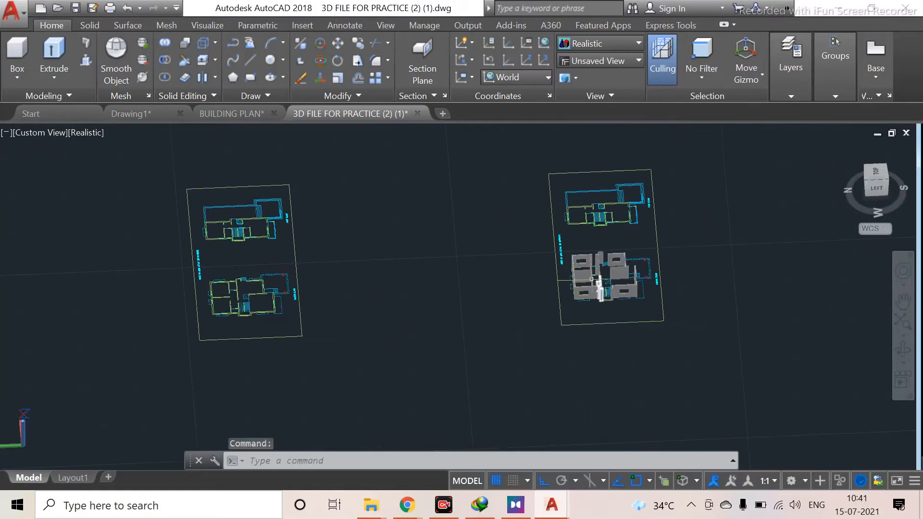
middle_click_drag(586, 263, 713, 249, "shift")
scroll(720, 236, "up", 10)
middle_click_drag(703, 142, 682, 393)
scroll(706, 305, "up", 5)
middle_click_drag(686, 427, 650, 278)
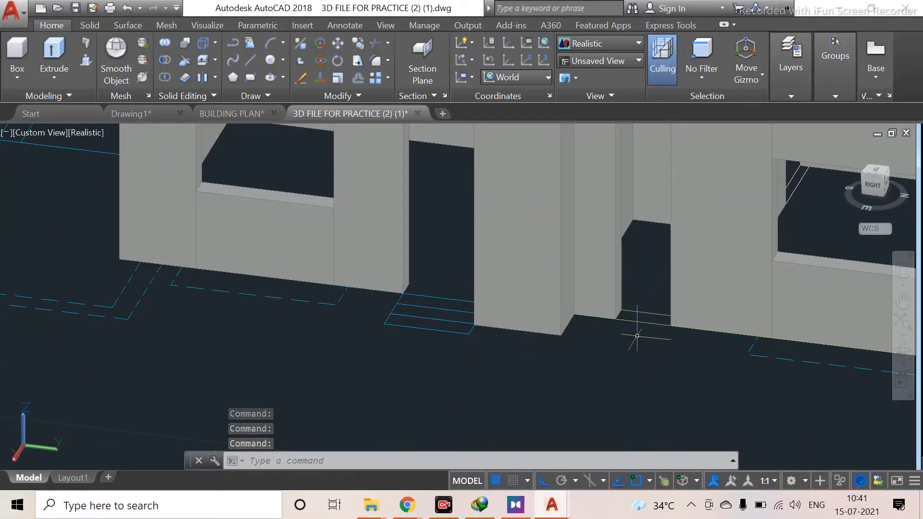
Press-pull the base of the narrow wall opening by 1.5 units to form its sill
left_click(86, 59)
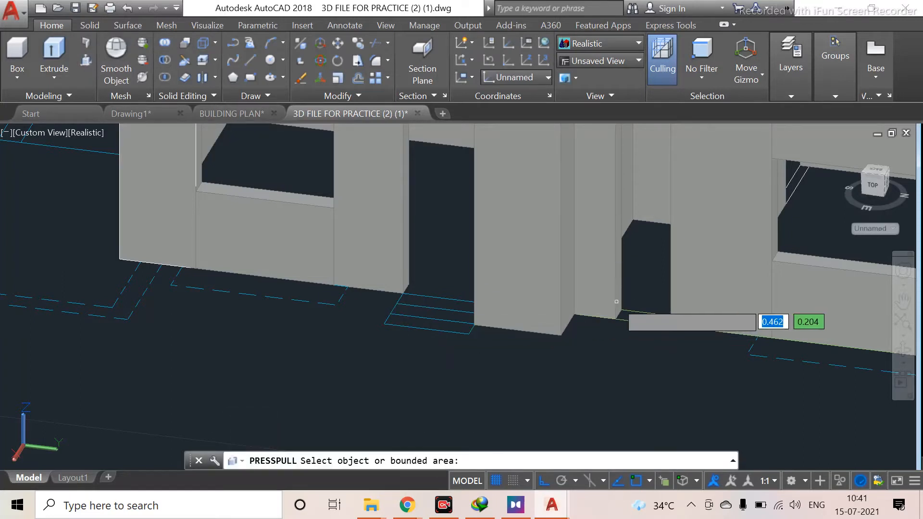
left_click(642, 318)
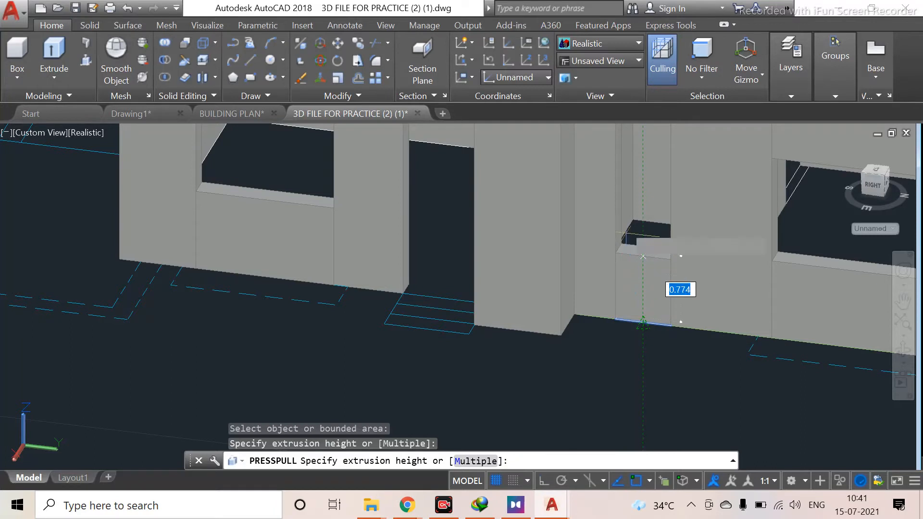
type("1.5")
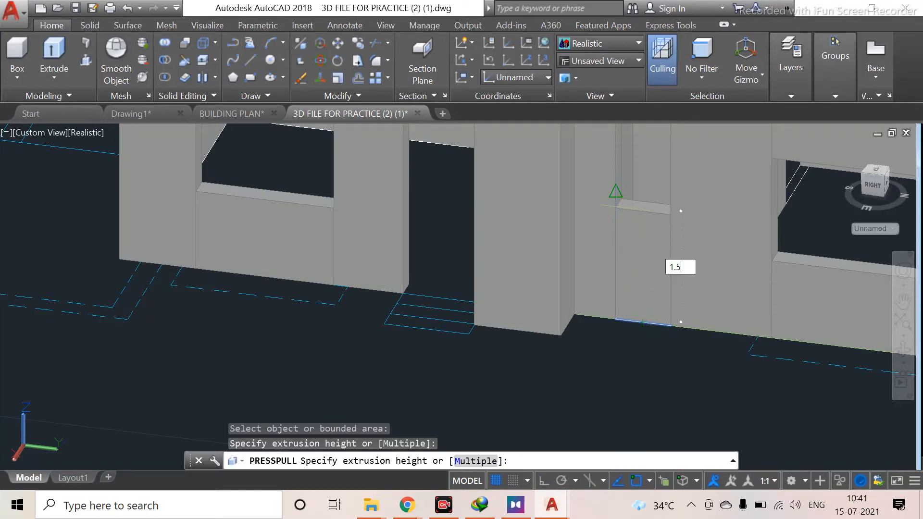
key("Return")
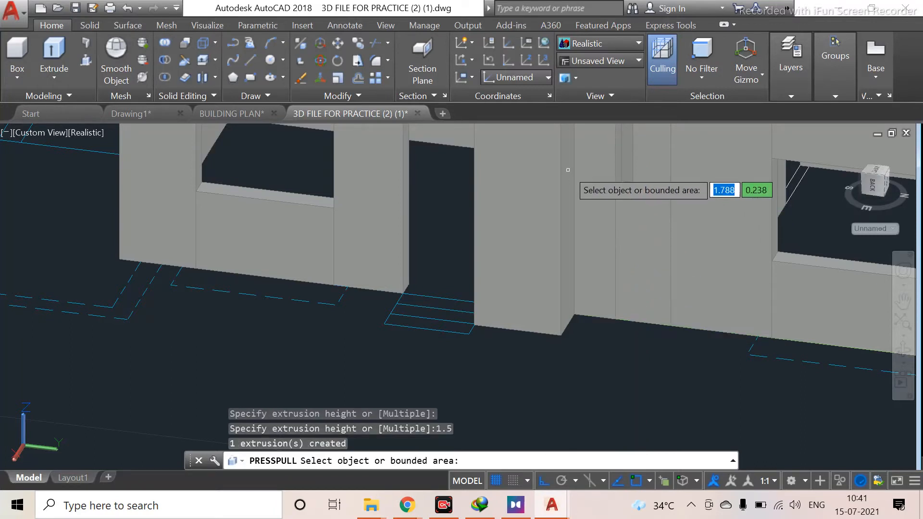
Copy the right window's lintel from its top corner over to the narrow opening
scroll(658, 244, "down", 2)
middle_click_drag(636, 261, 635, 262)
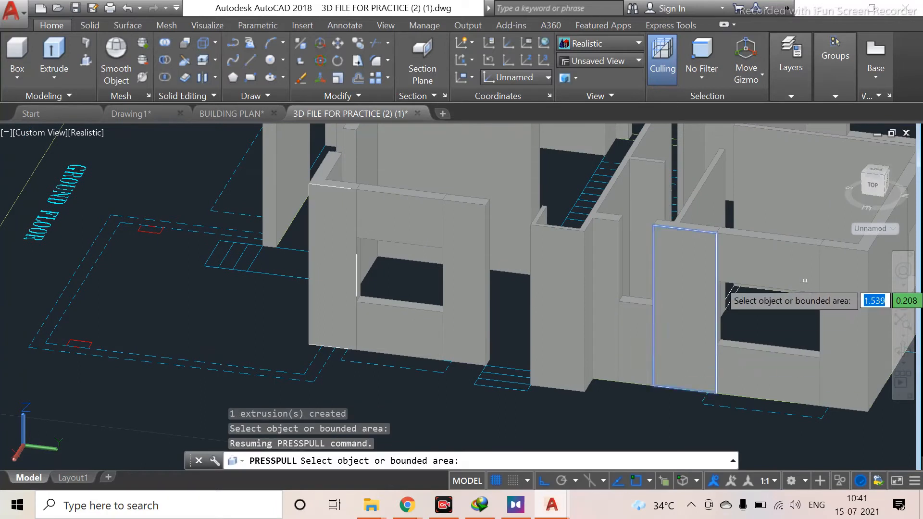
key("Escape")
left_click(784, 272)
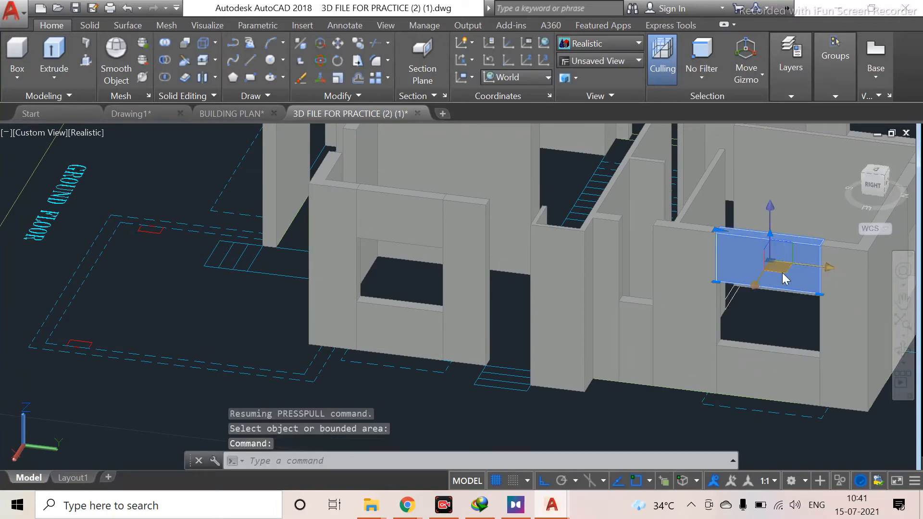
type("co")
key("Return")
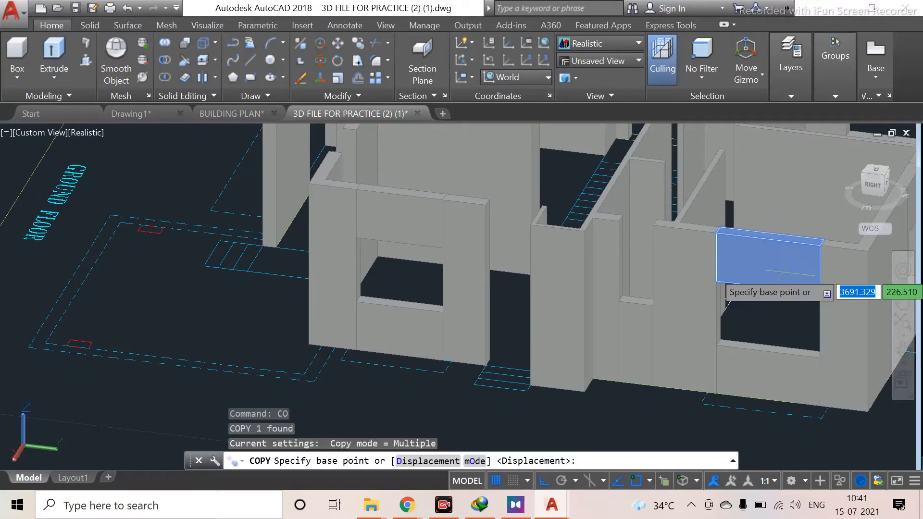
left_click(716, 232)
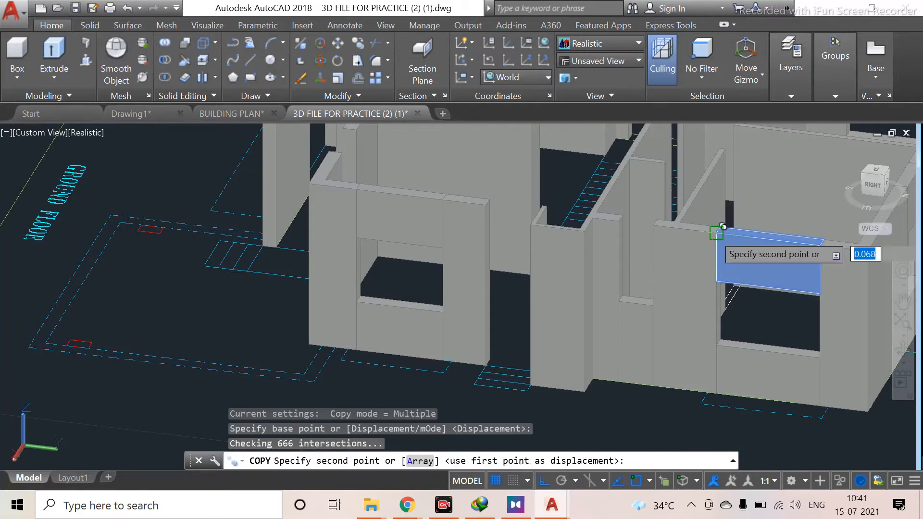
left_click(618, 224)
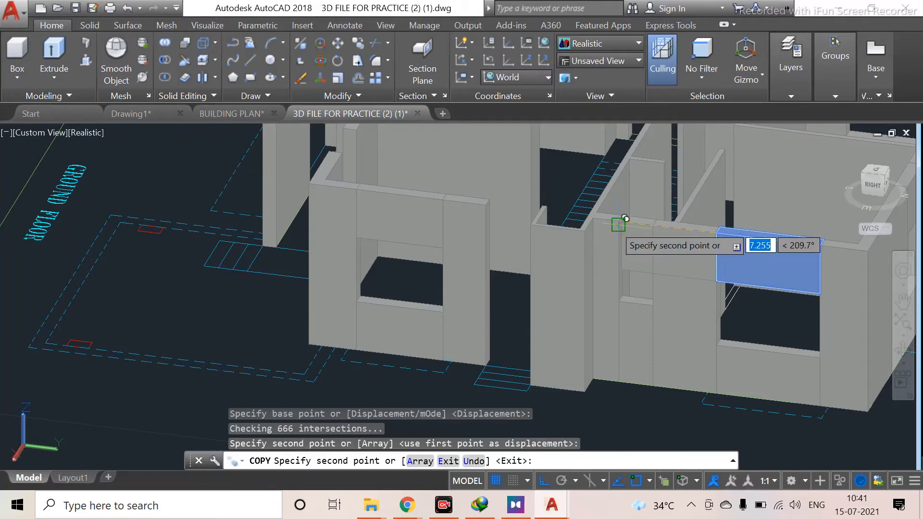
key("Escape")
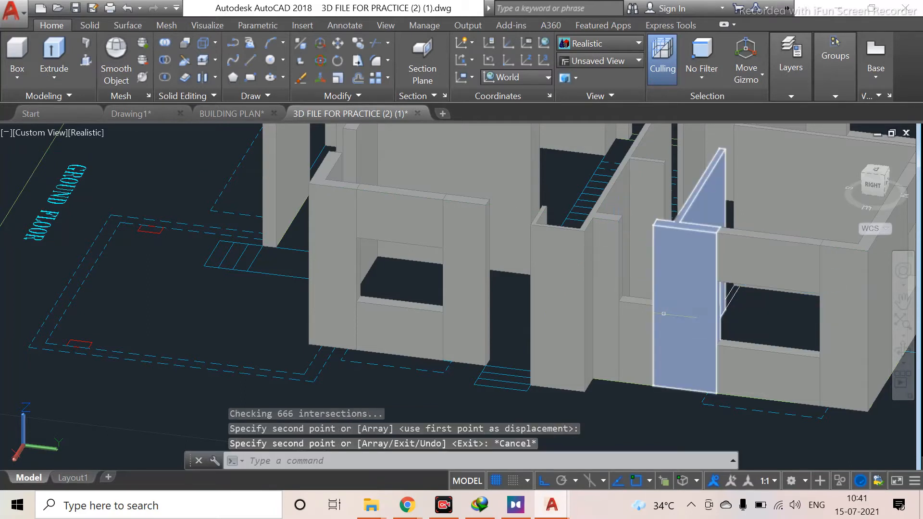
Copy the lintel again from the same corner, snapping to the top corner of the narrow opening
left_click(783, 279)
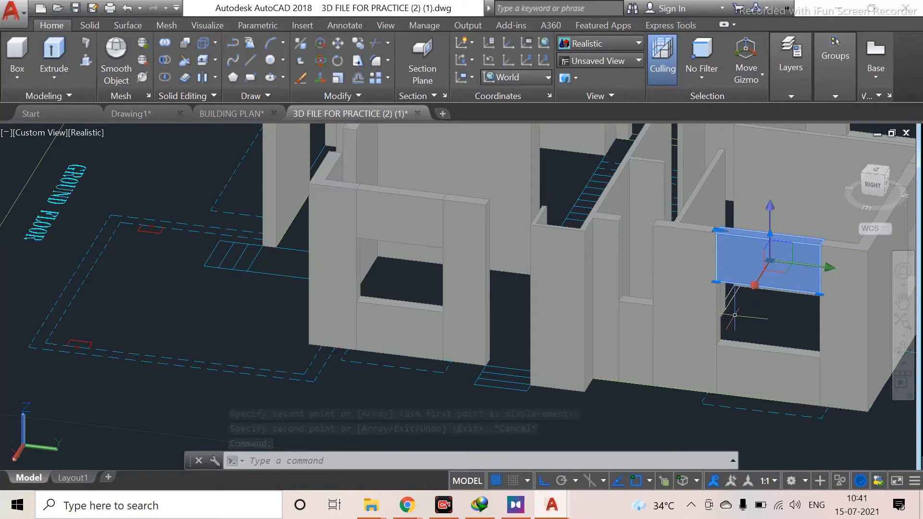
type("CO")
key("Return")
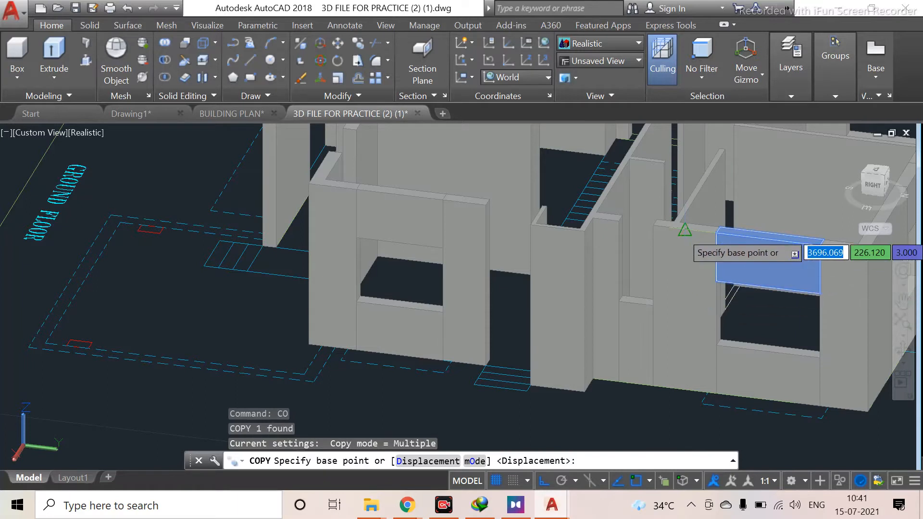
scroll(717, 233, "up", 4)
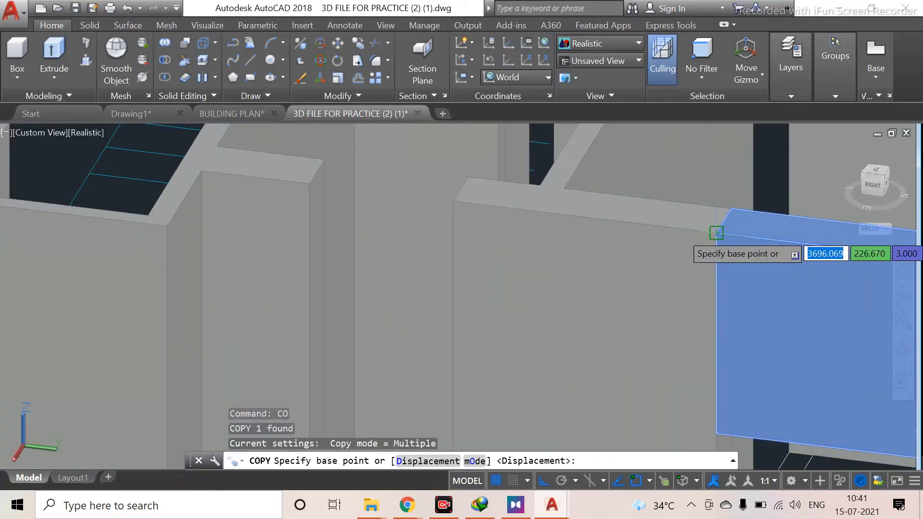
left_click(716, 233)
left_click(309, 184)
key("Escape")
scroll(424, 303, "down", 6)
middle_click_drag(481, 397, 512, 317)
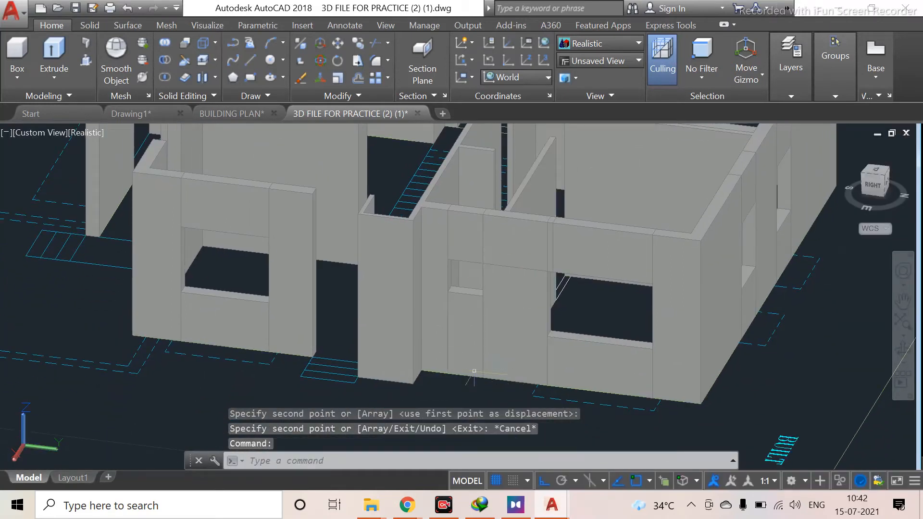
Orbit and zoom around the ground-floor model and plans to inspect the openings, sills and lintels
scroll(484, 369, "down", 4)
scroll(454, 329, "up", 2)
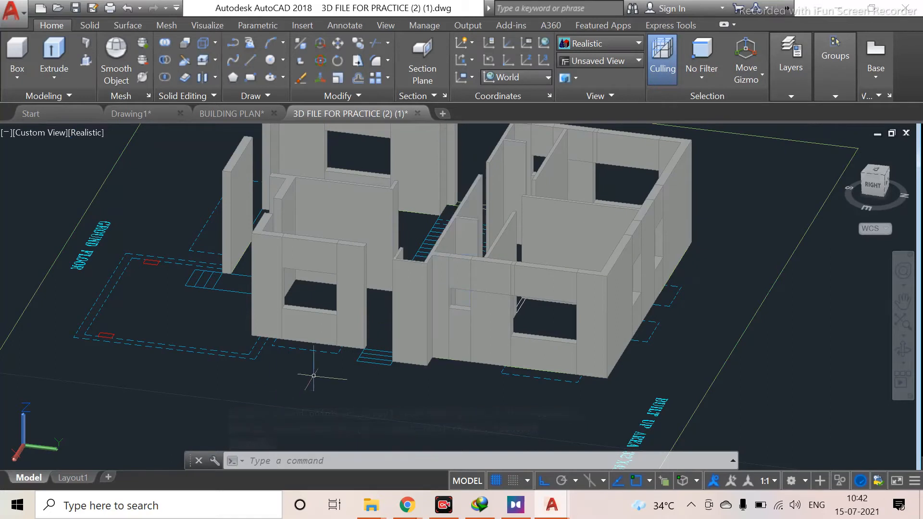
scroll(369, 355, "down", 2)
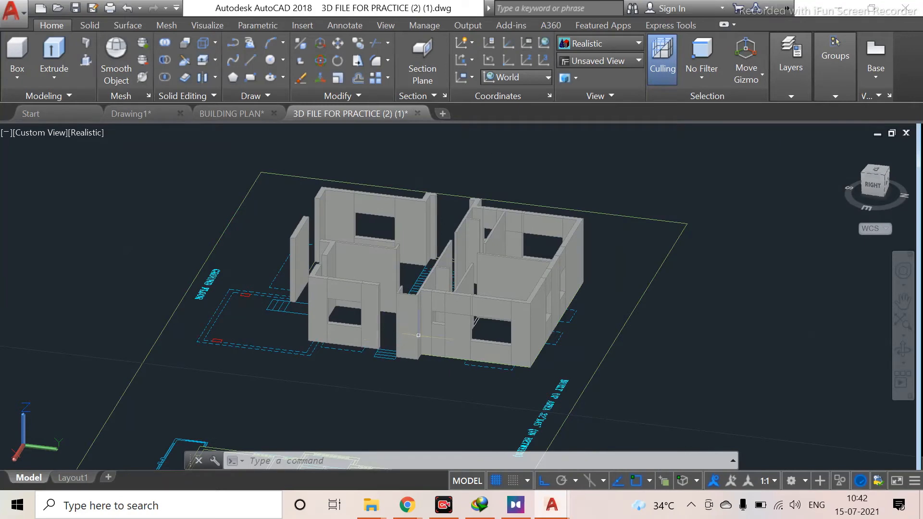
middle_click_drag(387, 343, 374, 415, "shift")
middle_click_drag(392, 381, 250, 340, "shift")
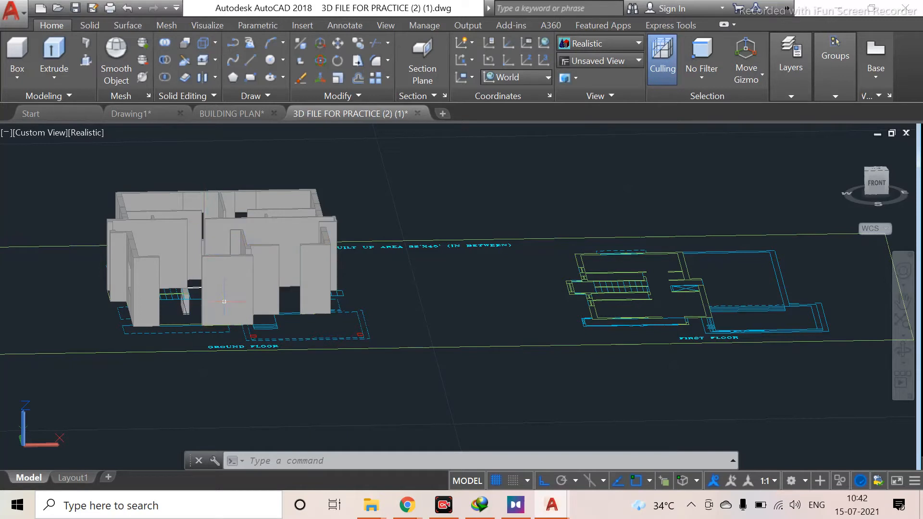
key("Escape")
scroll(228, 264, "up", 3)
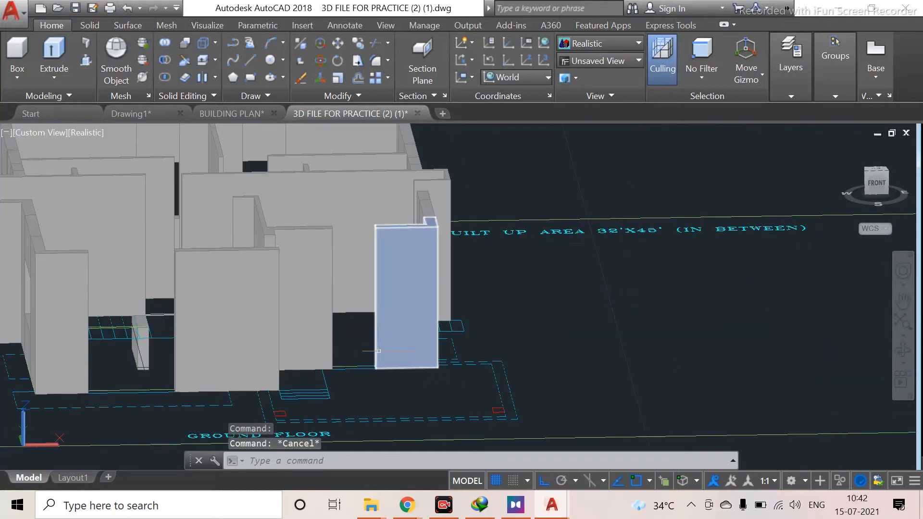
scroll(378, 351, "down", 4)
scroll(367, 372, "up", 6)
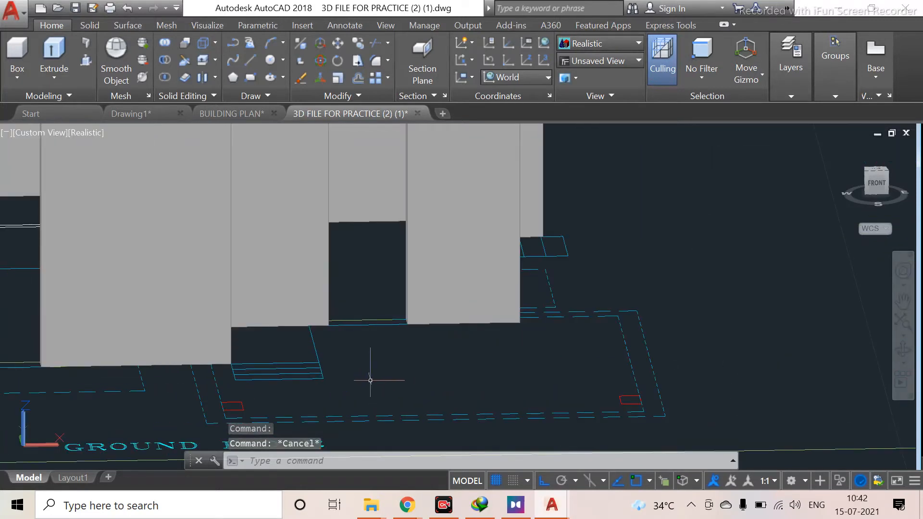
scroll(276, 337, "down", 3)
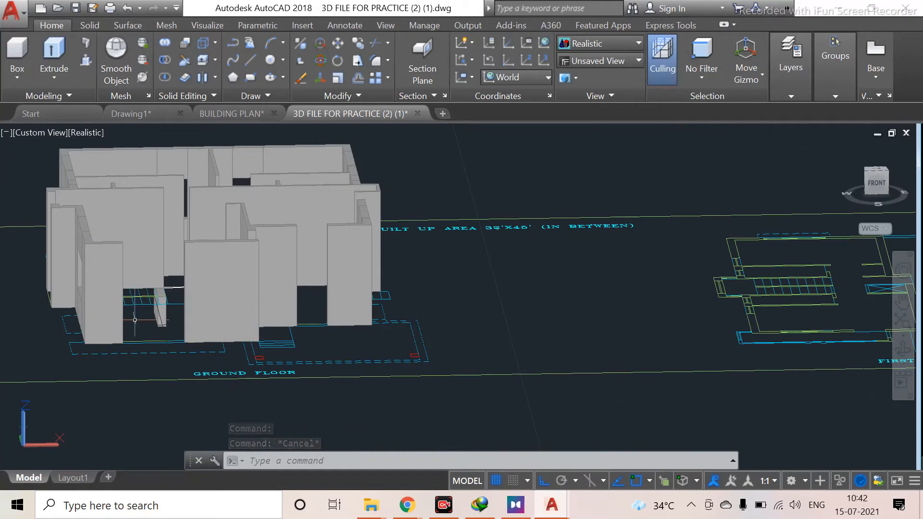
middle_click_drag(117, 293, 324, 403, "shift")
middle_click_drag(400, 346, 424, 129)
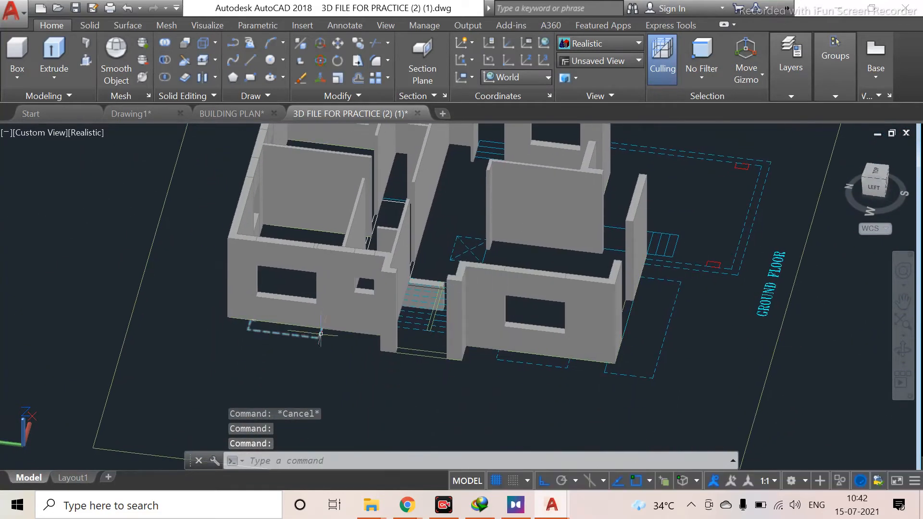
scroll(340, 298, "up", 3)
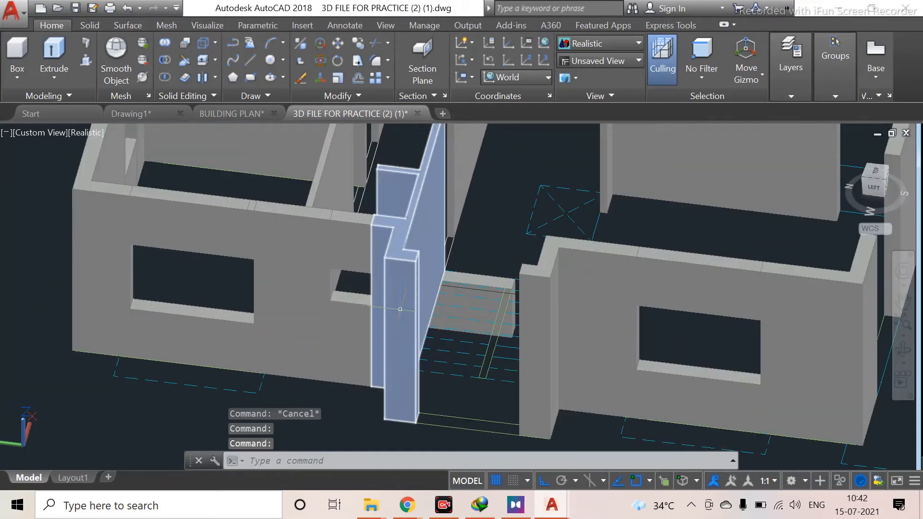
scroll(277, 323, "up", 2)
middle_click_drag(336, 314, 294, 302, "shift")
scroll(423, 336, "down", 6)
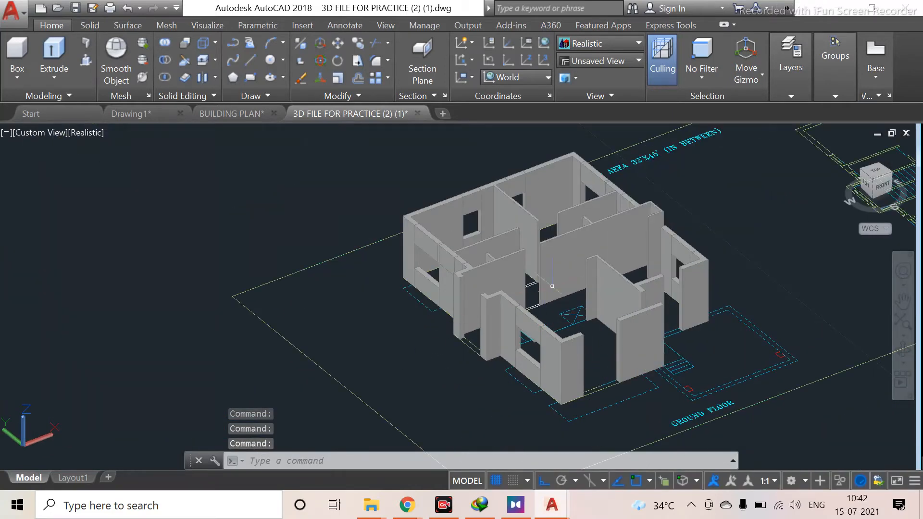
Pan and zoom from the 3D model across to the separate ground-floor plan drawing to examine its wall outline
scroll(743, 279, "down", 3)
scroll(837, 283, "up", 3)
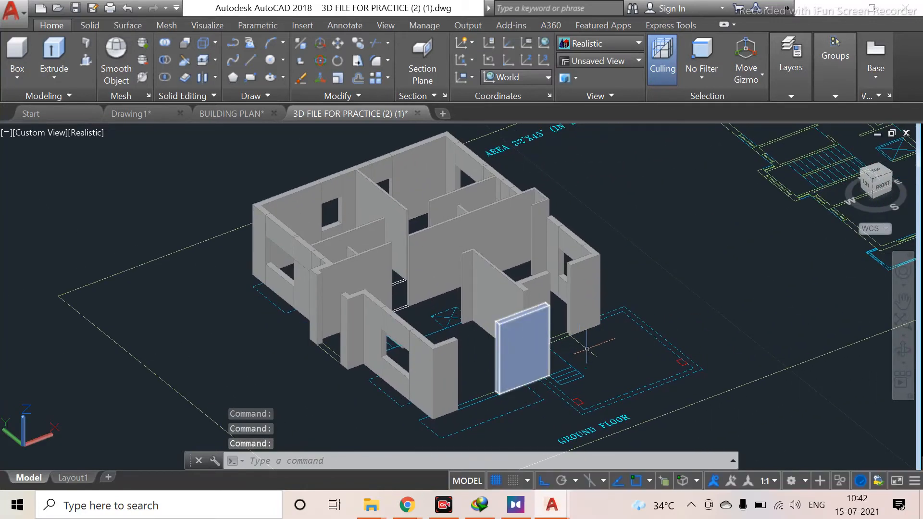
scroll(653, 283, "down", 2)
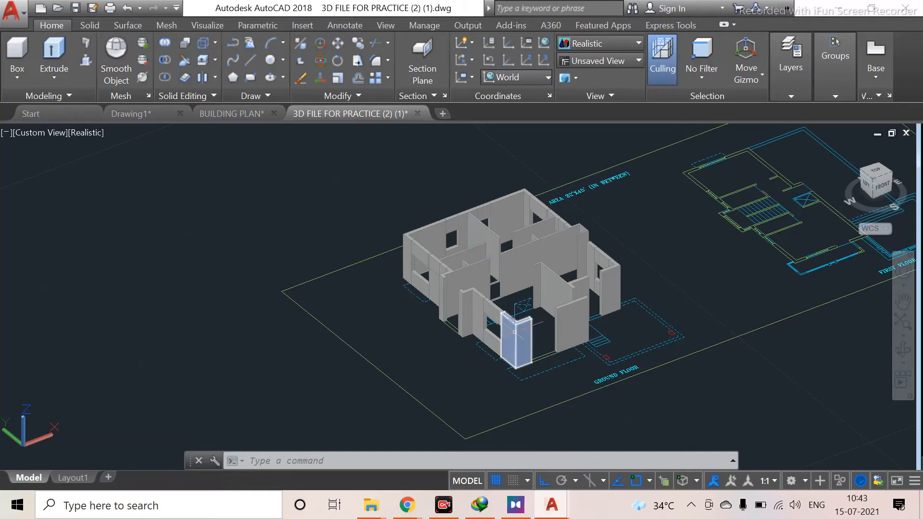
scroll(517, 332, "down", 2)
key("Escape")
scroll(634, 297, "down", 2)
middle_click_drag(638, 299, 503, 352)
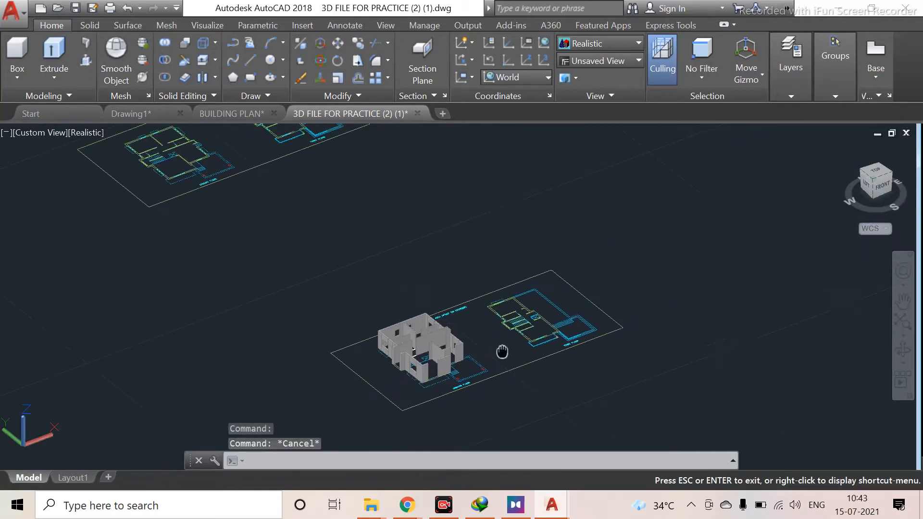
scroll(373, 380, "up", 5)
middle_click_drag(417, 397, 446, 467)
middle_click_drag(627, 333, 419, 444)
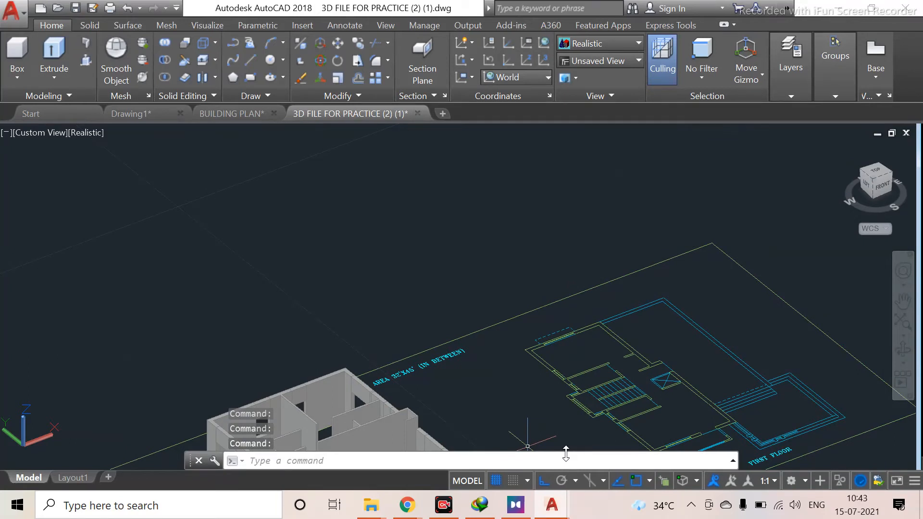
middle_click_drag(558, 382, 442, 277)
scroll(480, 328, "down", 3)
middle_click_drag(239, 266, 373, 362)
scroll(208, 188, "up", 1)
scroll(222, 294, "up", 2)
middle_click_drag(222, 298, 410, 318)
scroll(409, 318, "down", 3)
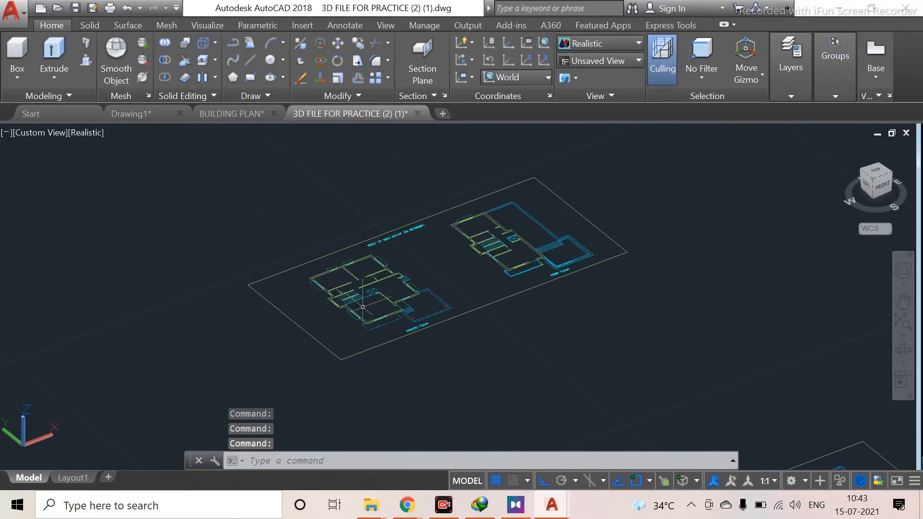
scroll(380, 295, "up", 4)
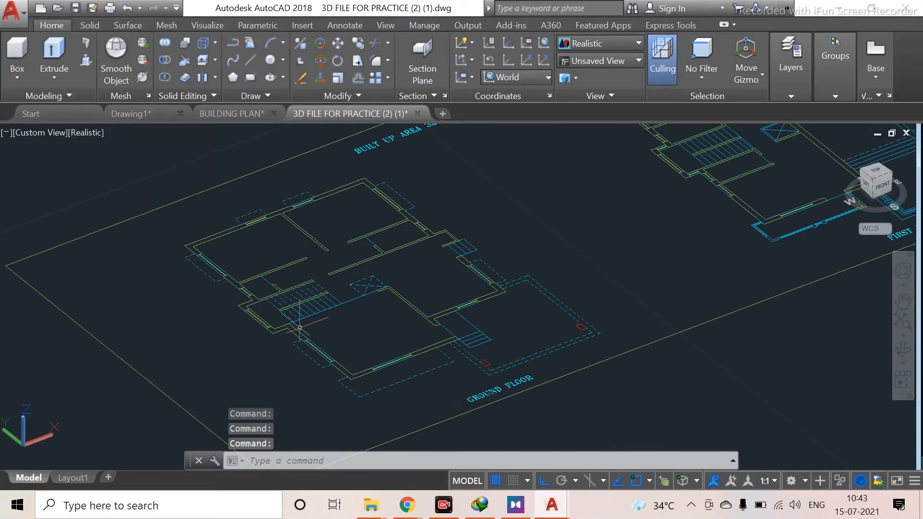
scroll(300, 328, "up", 2)
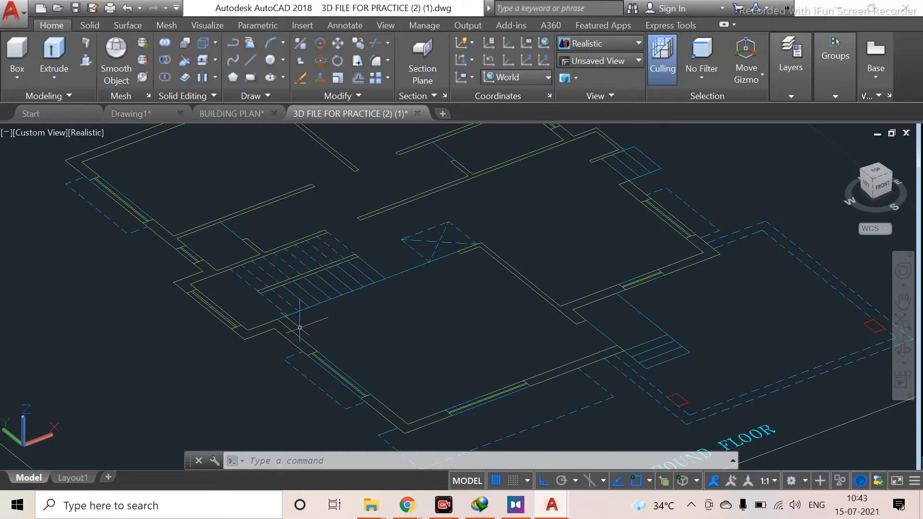
scroll(438, 357, "down", 2)
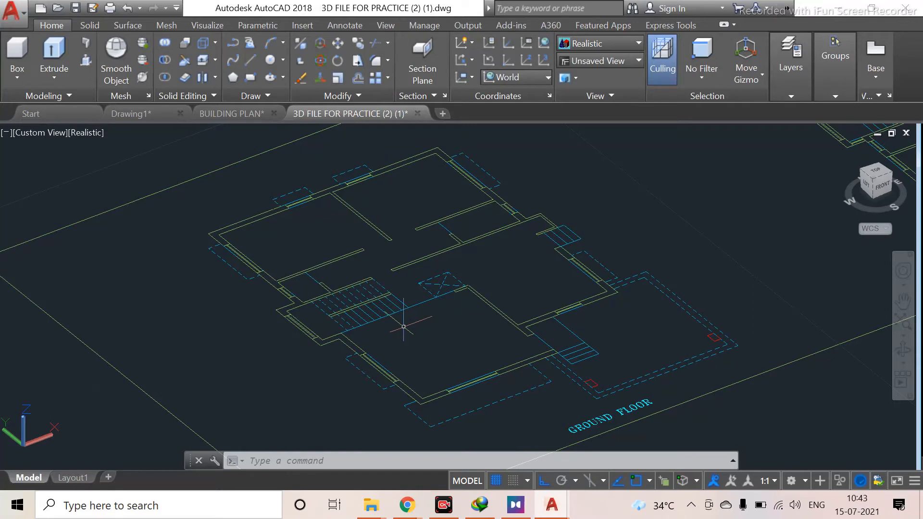
middle_click_drag(475, 355, 431, 372)
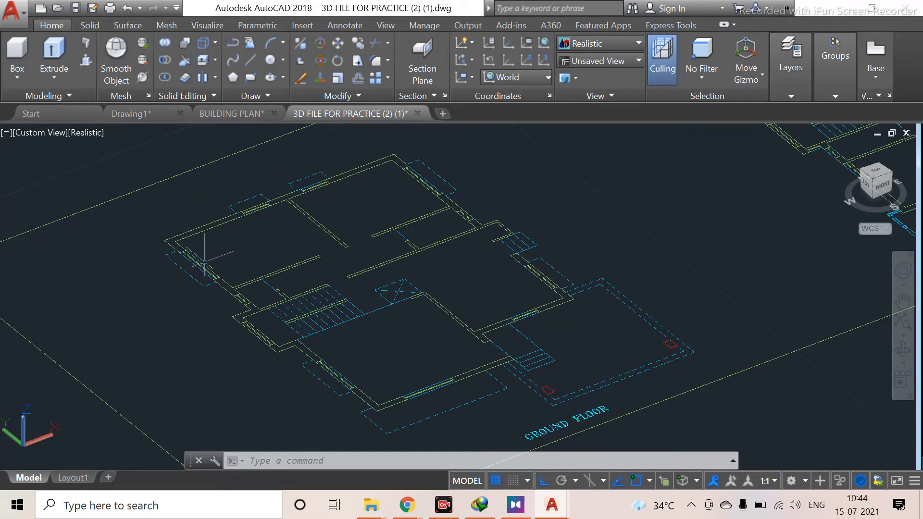
mouse_move(240, 258)
middle_mouse_down()
mouse_move(250, 242)
mouse_move(221, 263)
middle_mouse_up()
Draw a polyline tracing the ground-floor plan's outer wall edge from the left corner along the front wall
type("pl")
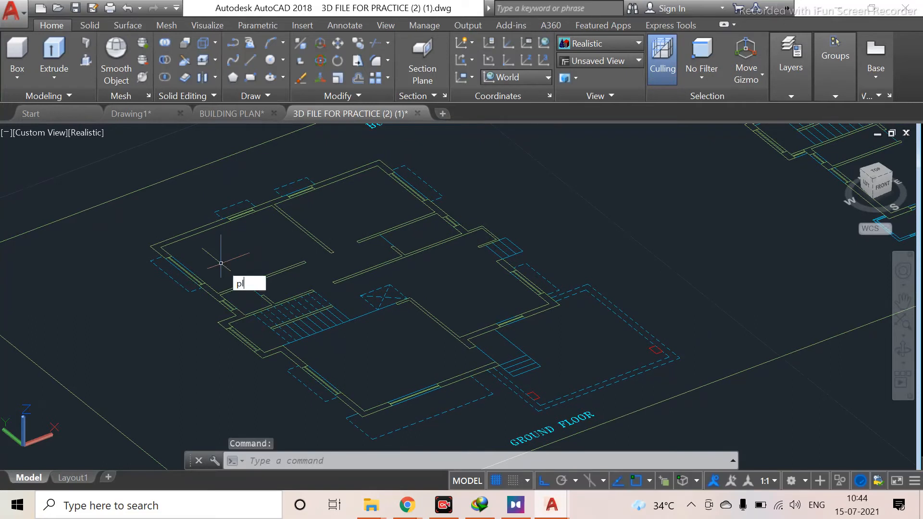
key("Return")
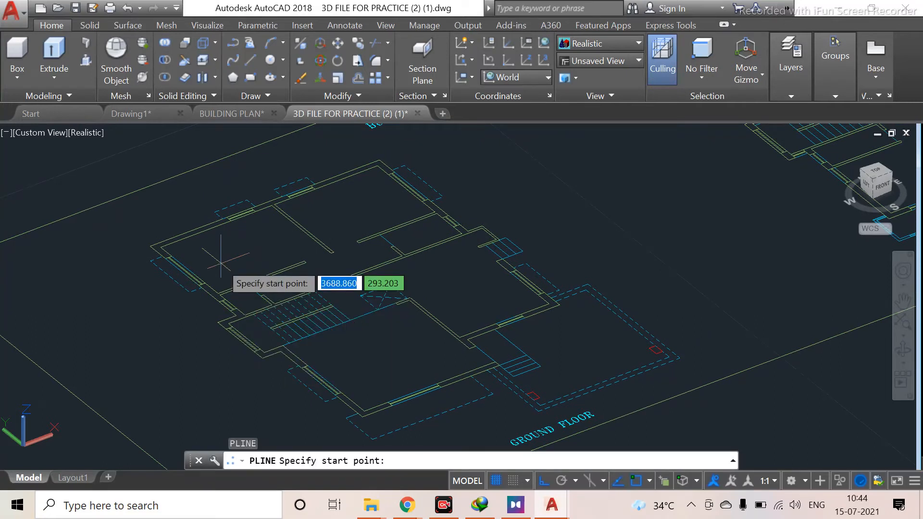
scroll(177, 286, "up", 3)
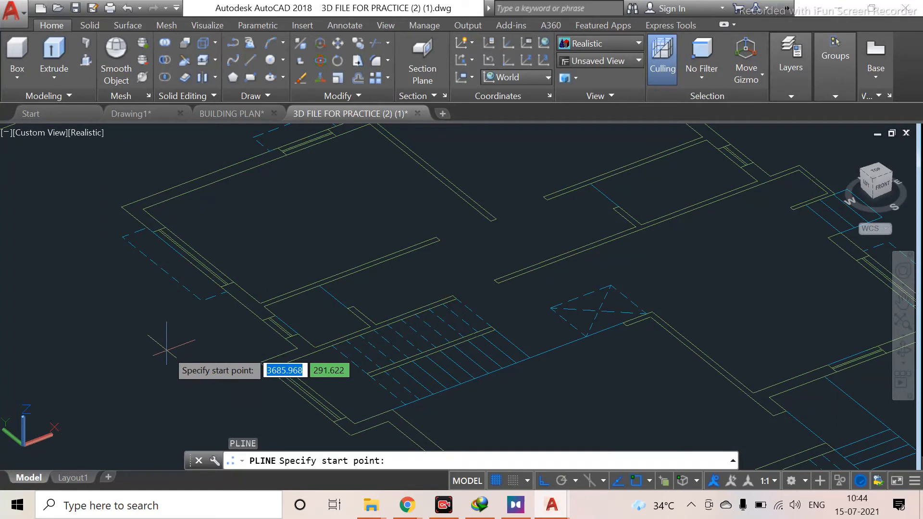
middle_click_drag(148, 303, 206, 342)
left_click(176, 247)
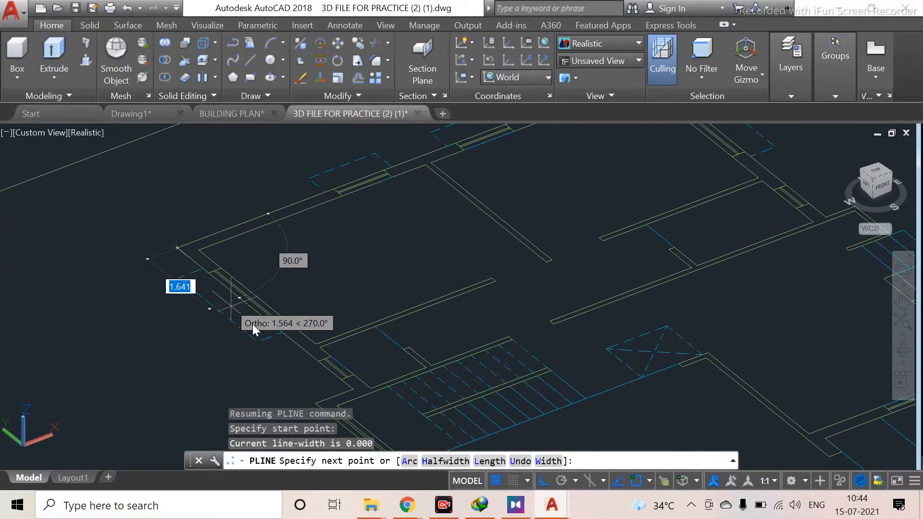
scroll(353, 392, "up", 3)
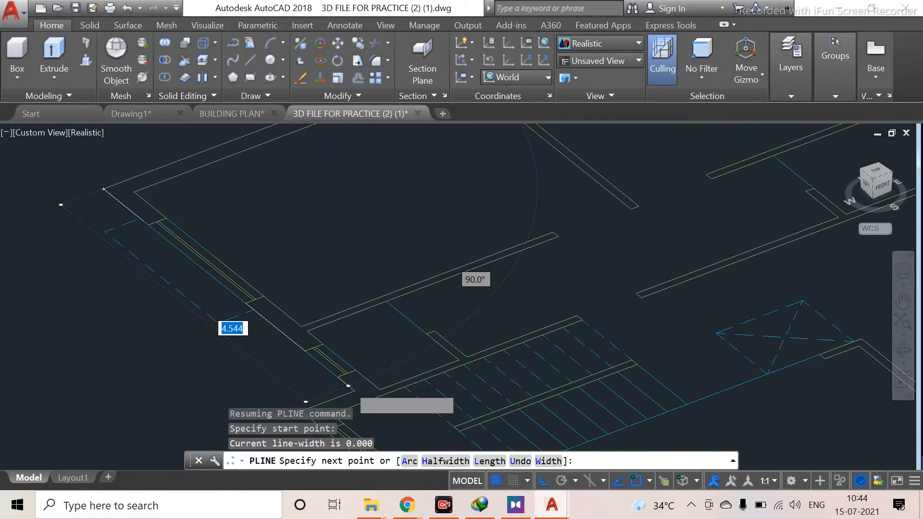
left_click(356, 393)
middle_click_drag(317, 405, 253, 253)
left_click(215, 270)
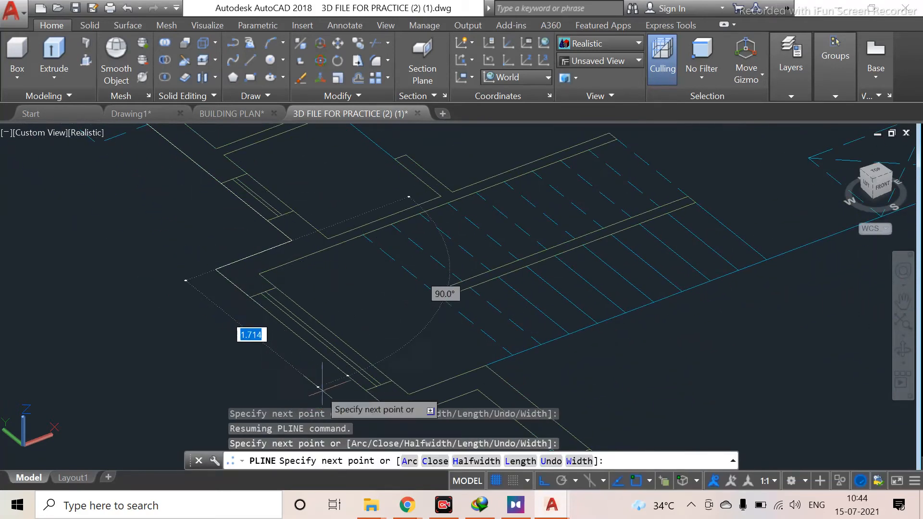
middle_click_drag(350, 333, 235, 259)
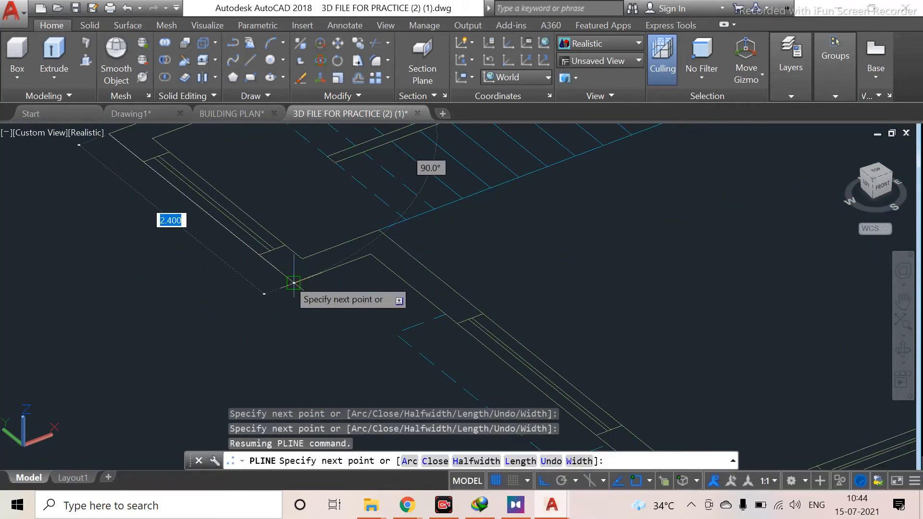
left_click(294, 281)
left_click(370, 257)
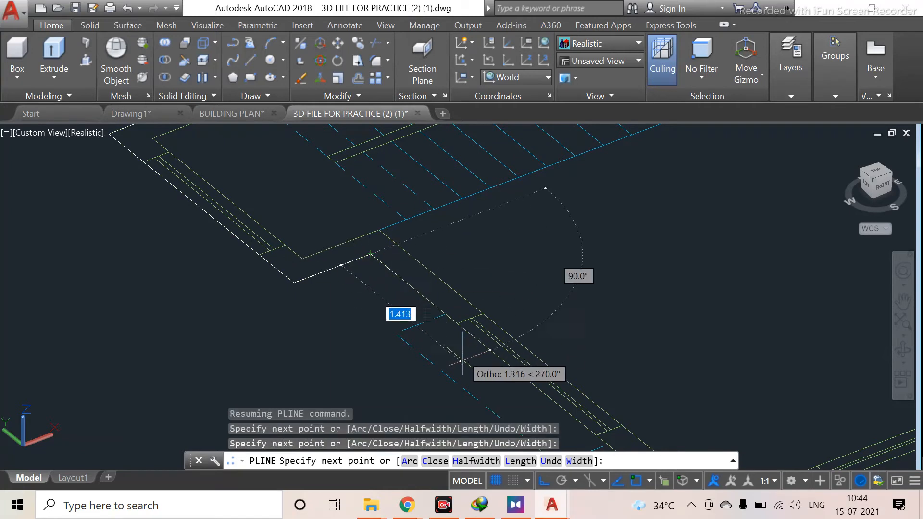
scroll(490, 394, "down", 5)
middle_click_drag(490, 396, 333, 267)
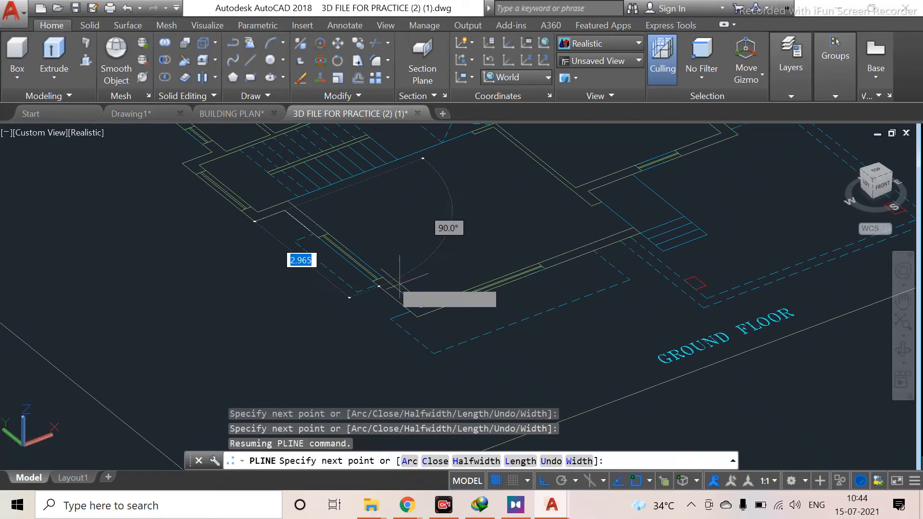
left_click(417, 317)
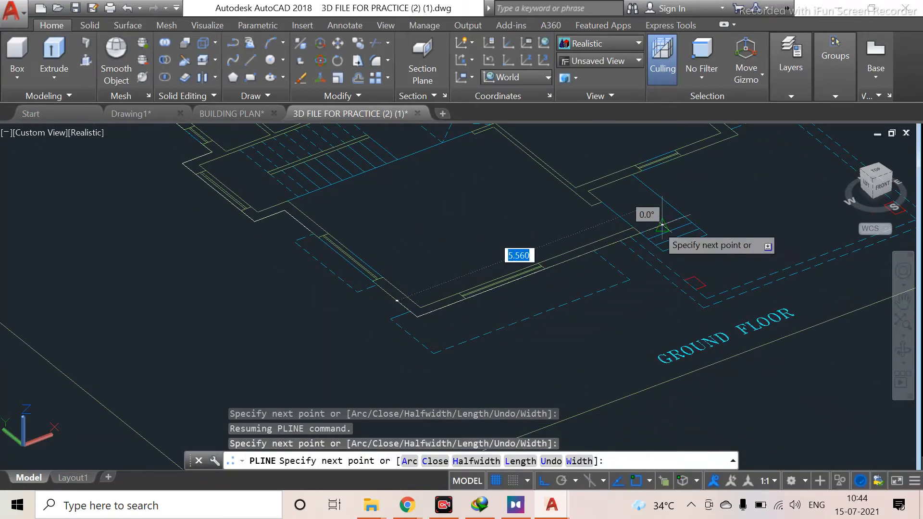
scroll(625, 232, "up", 3)
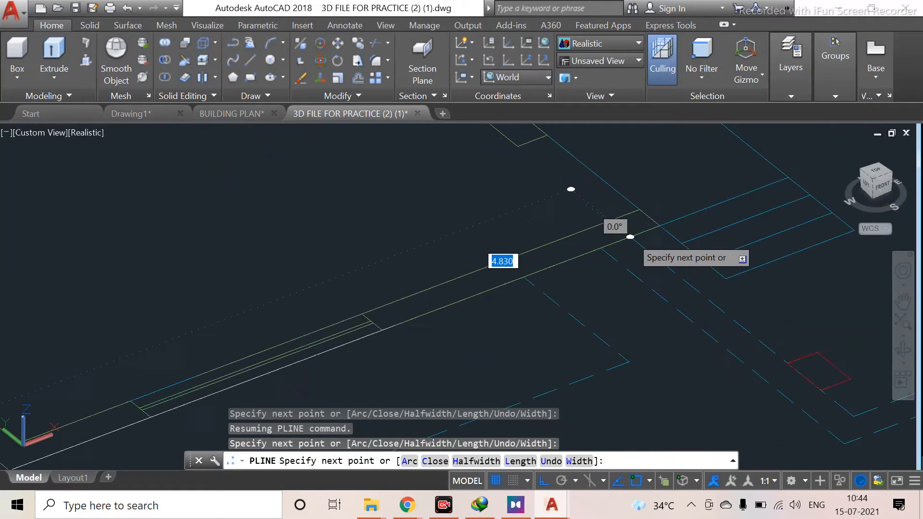
left_click(660, 226)
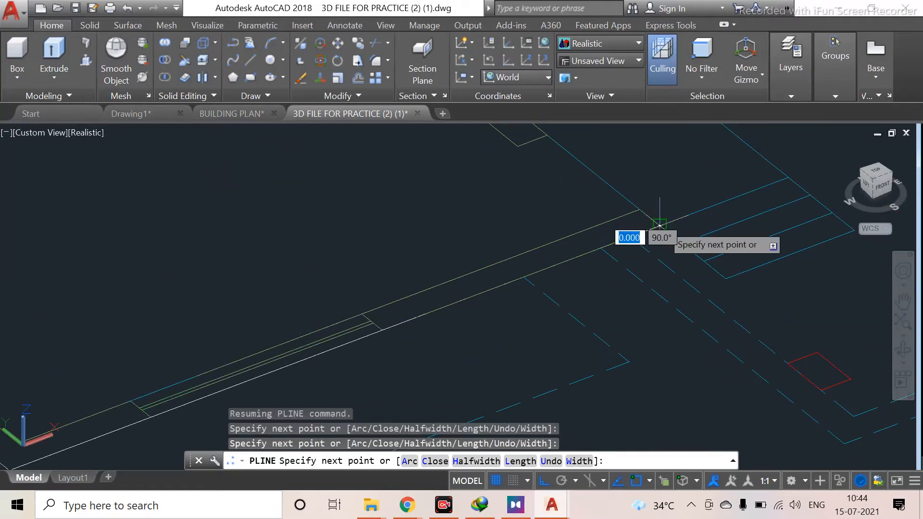
left_click(639, 211)
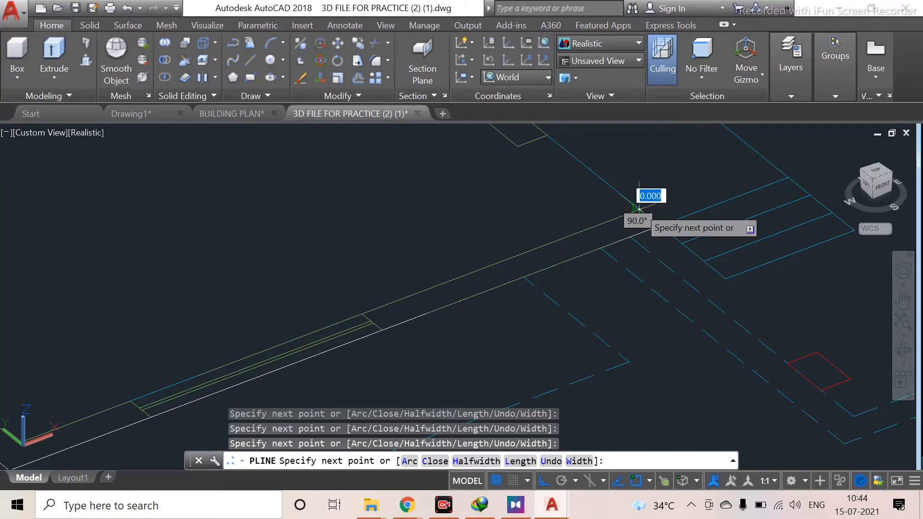
key("Escape")
Draw a second polyline along the plan's outer edge from the corner near the steps up the right side, undoing one stray segment
scroll(644, 207, "down", 5)
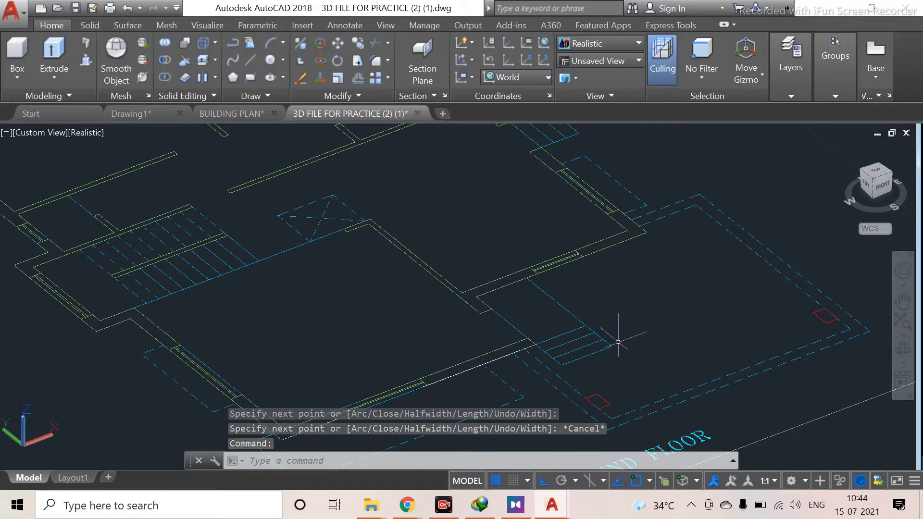
scroll(620, 341, "down", 2)
mouse_move(621, 338)
middle_mouse_down()
mouse_move(629, 389)
mouse_move(625, 361)
middle_mouse_up()
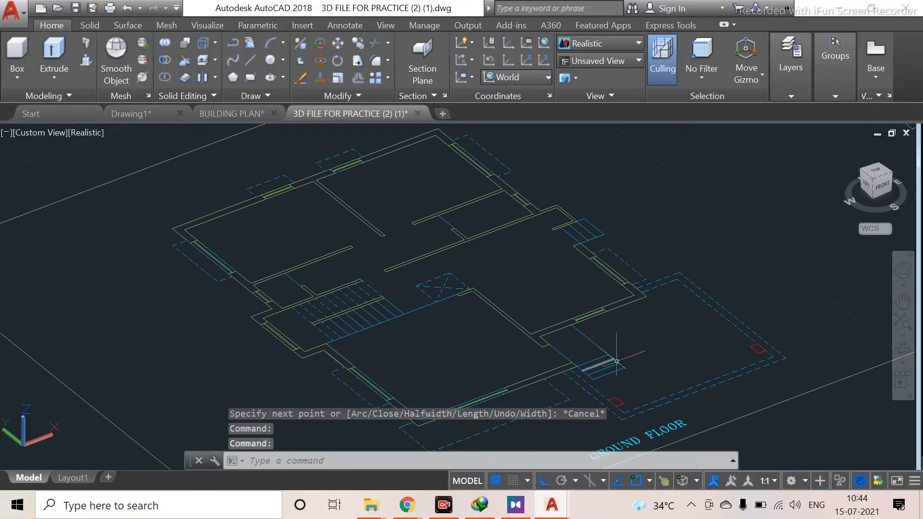
scroll(568, 343, "up", 2)
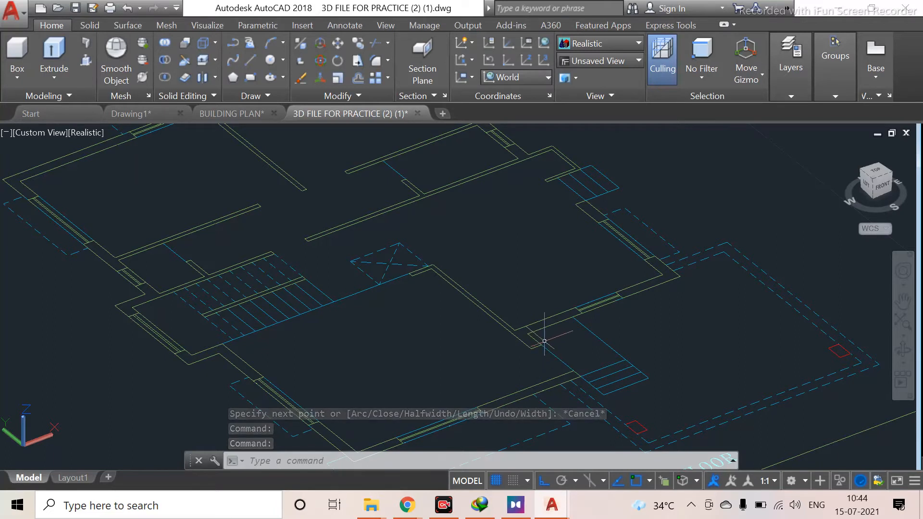
key("Return")
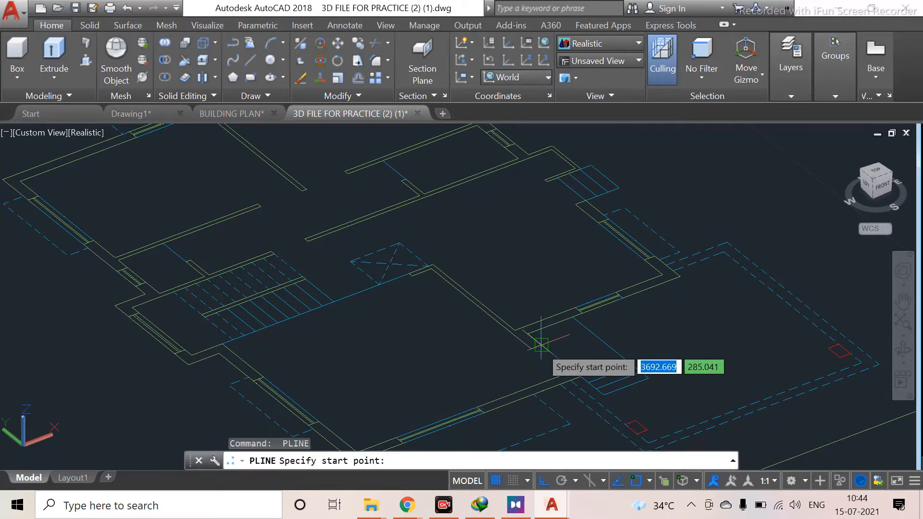
left_click(529, 334)
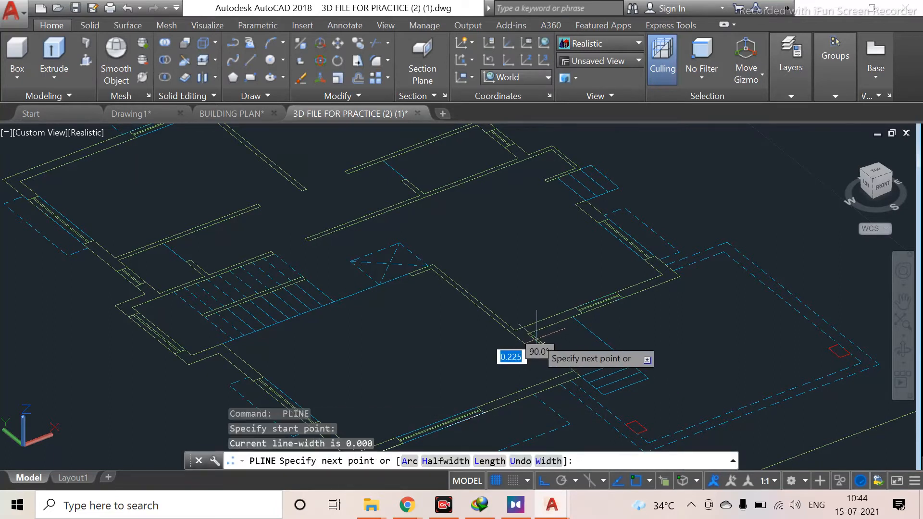
left_click(529, 333)
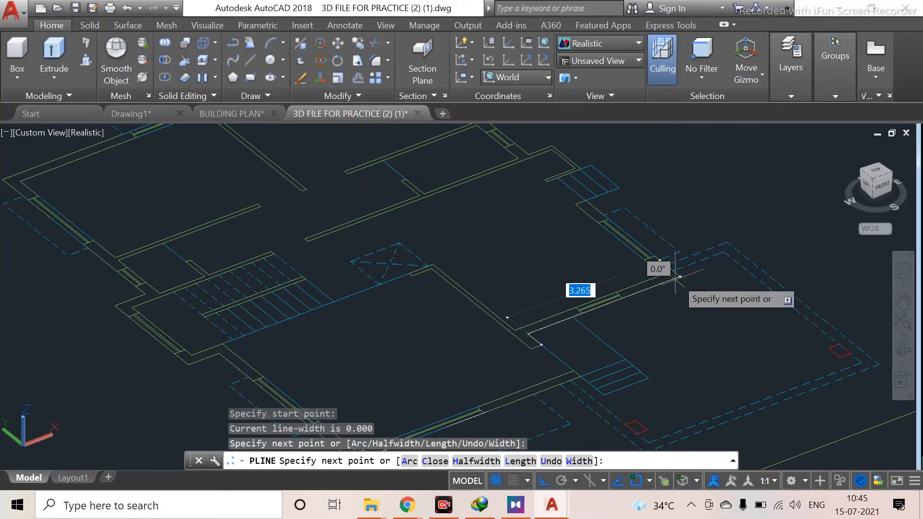
left_click(680, 277)
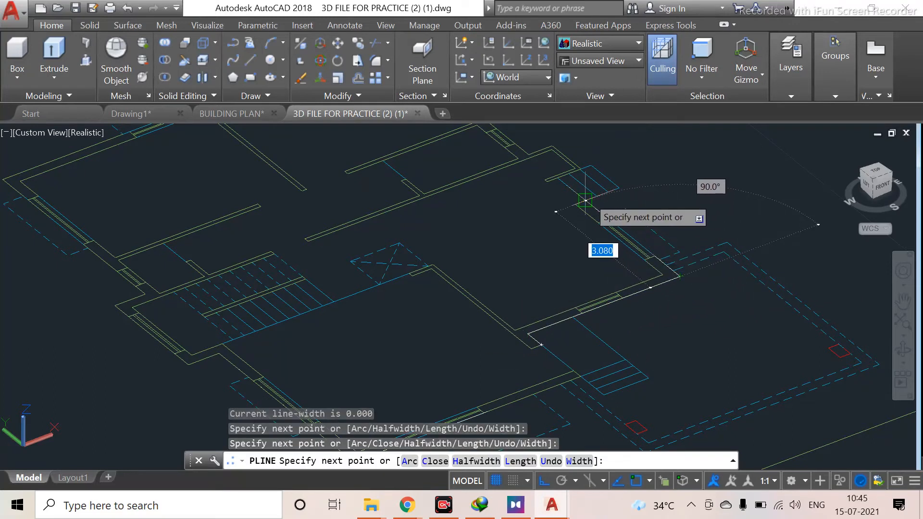
left_click(585, 200)
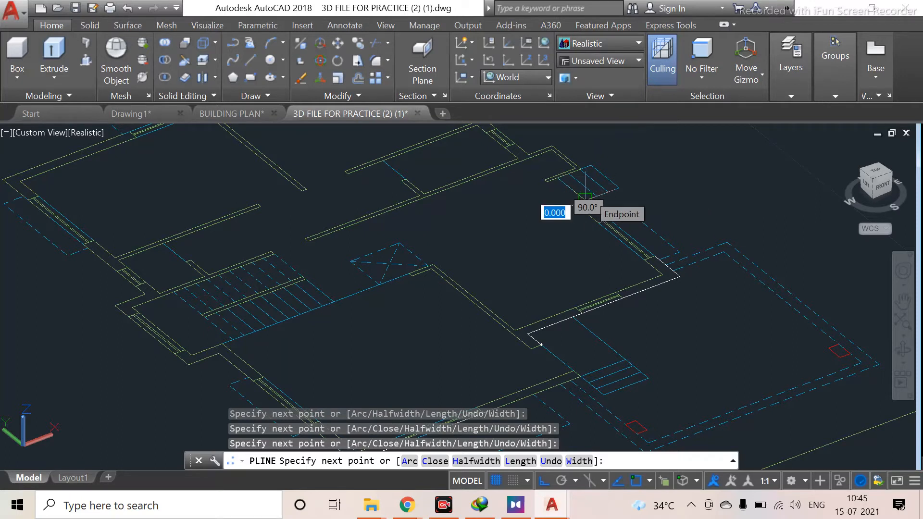
left_click(618, 188)
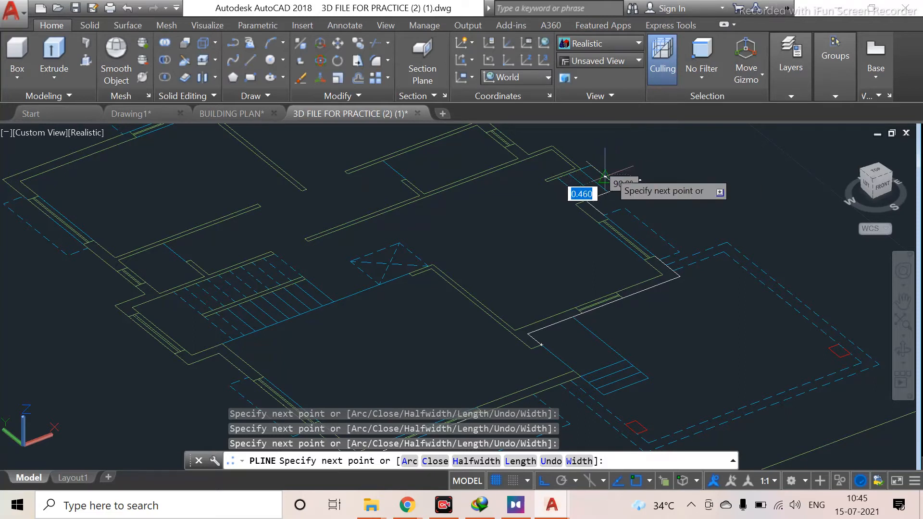
key("ctrl+z")
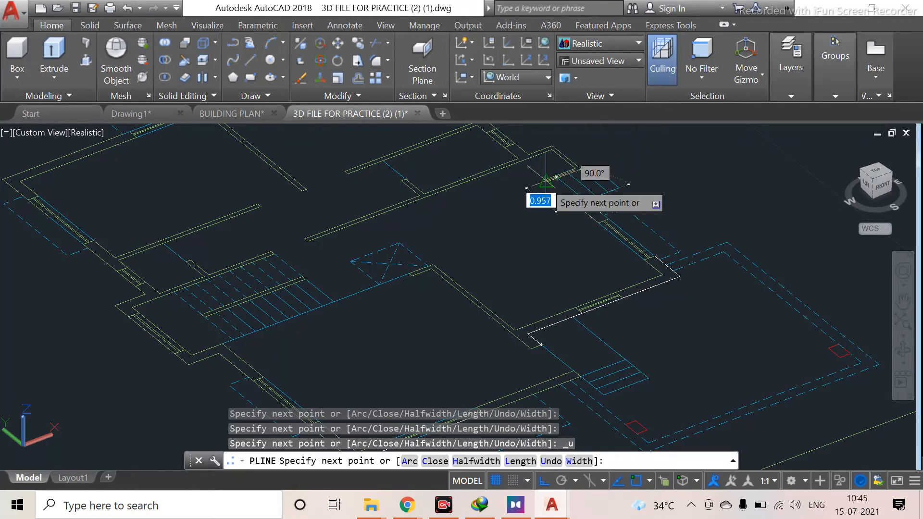
scroll(557, 178, "up", 3)
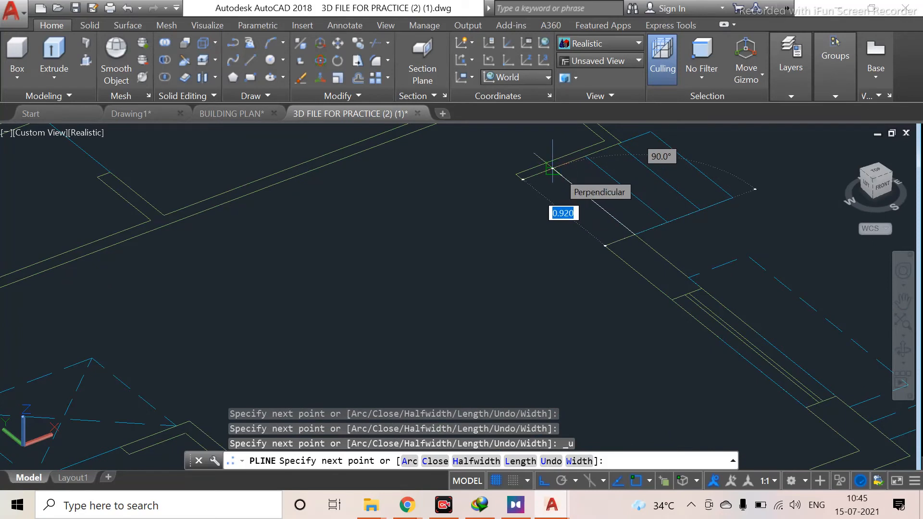
left_click(553, 169)
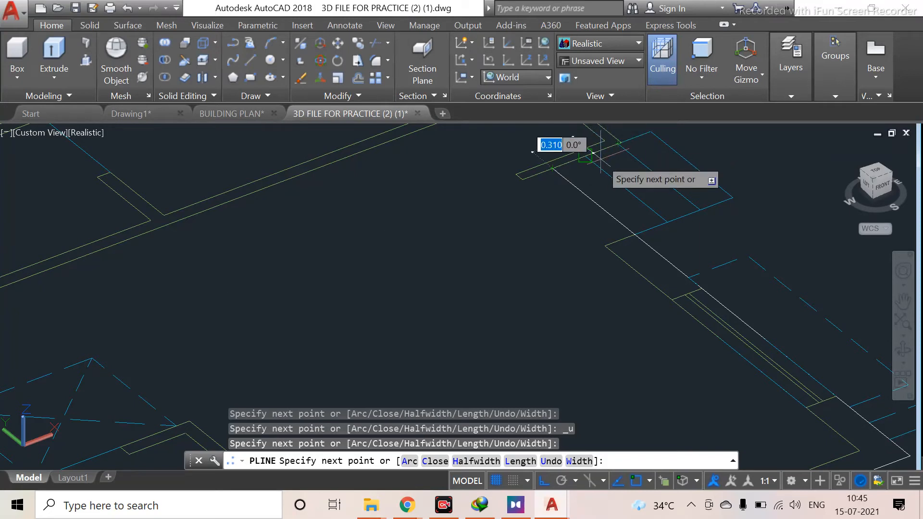
key("Escape")
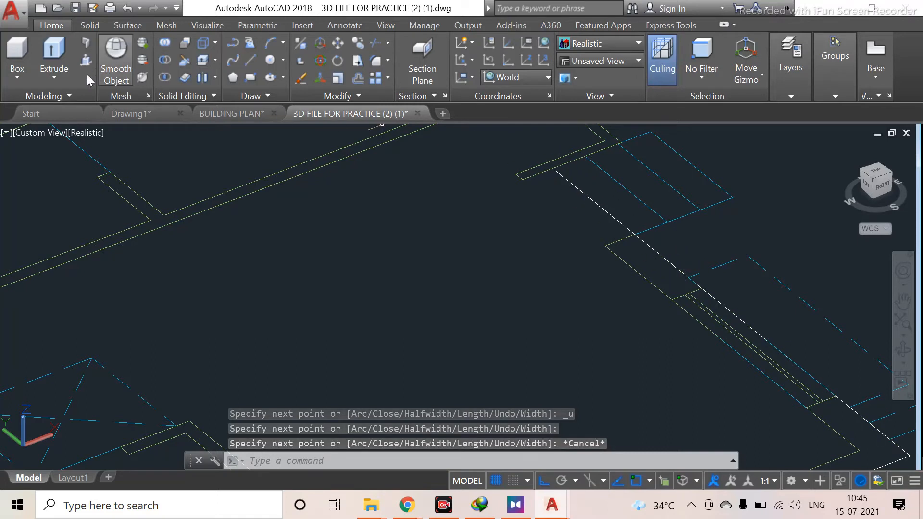
key("Return")
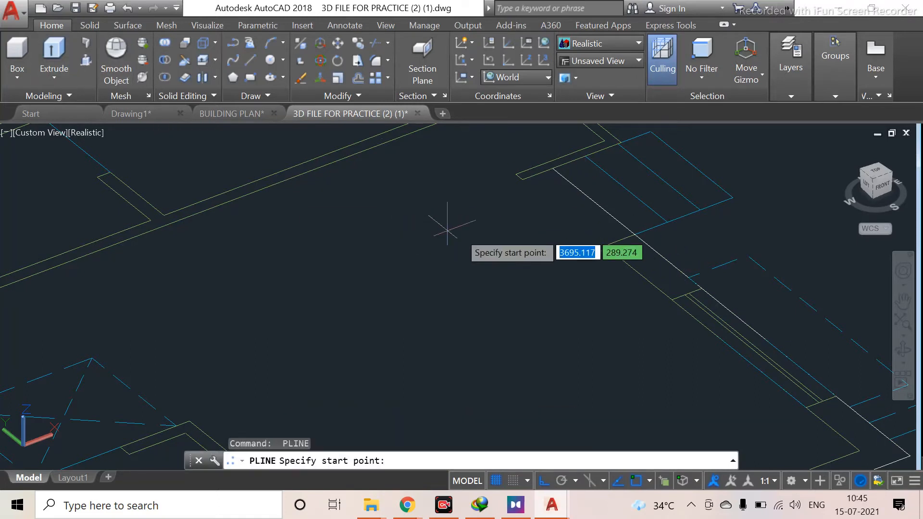
middle_click_drag(584, 211, 586, 262)
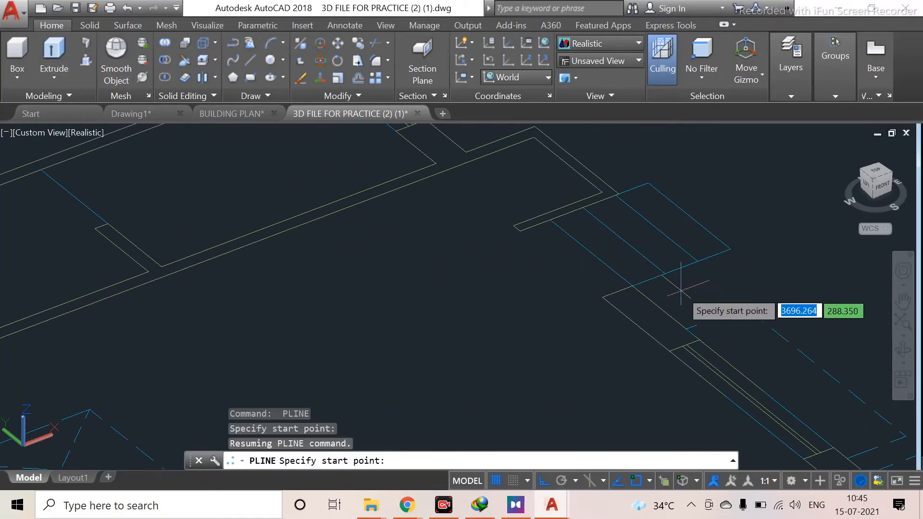
scroll(618, 274, "down", 2)
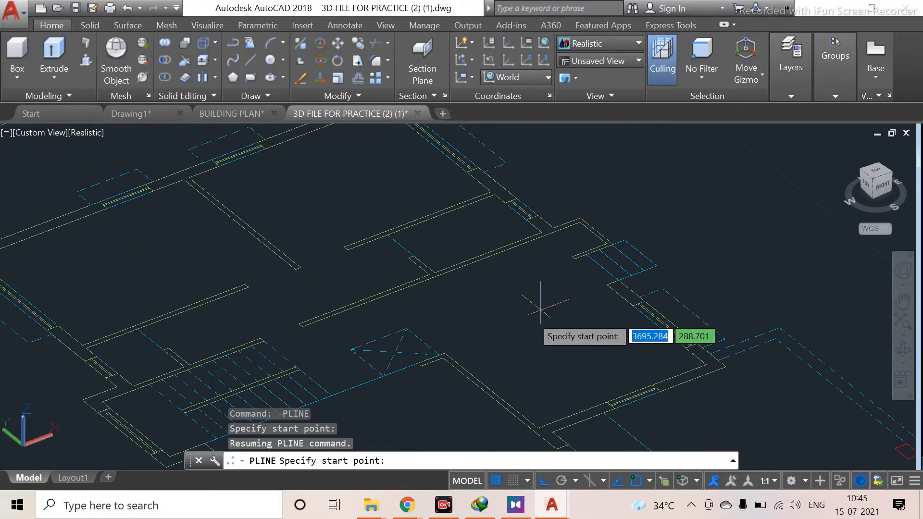
key("Escape")
scroll(597, 262, "up", 3)
scroll(596, 346, "down", 2)
scroll(575, 233, "up", 3)
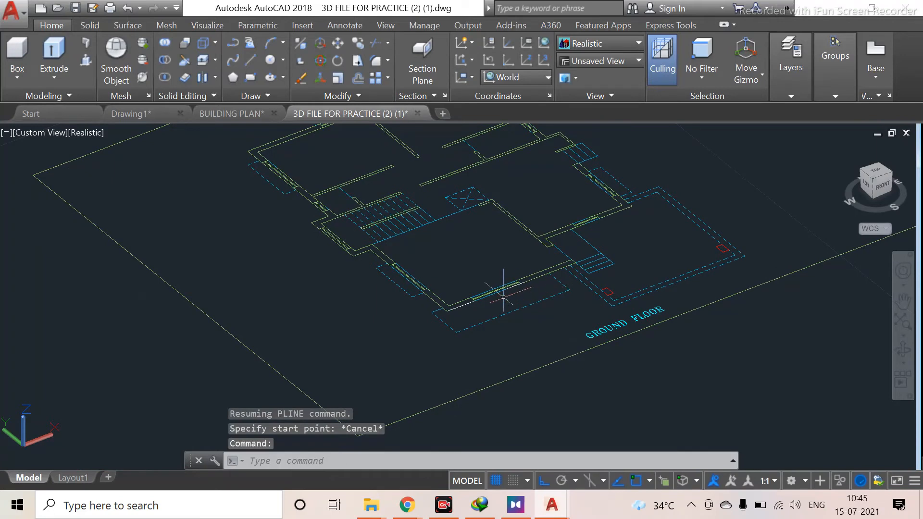
scroll(548, 277, "up", 3)
middle_click_drag(604, 255, 511, 353)
scroll(469, 328, "up", 3)
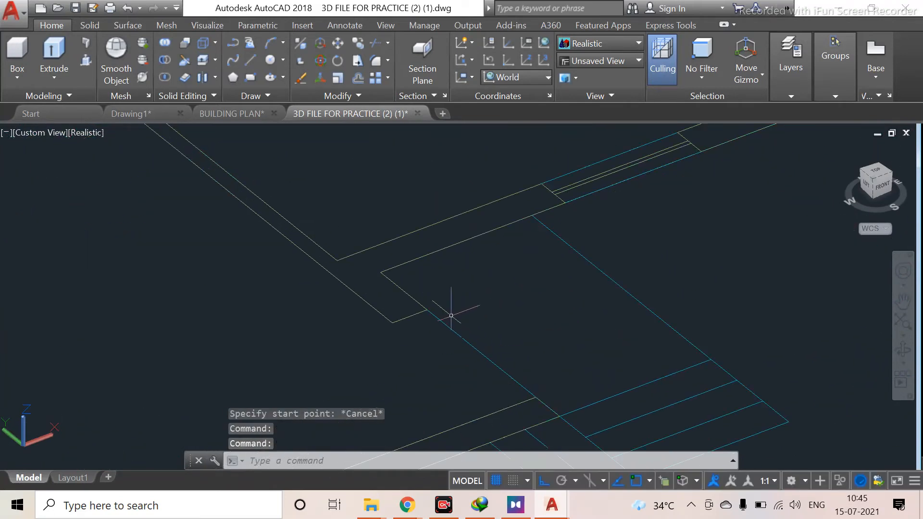
Draw a polyline along the ground-floor plan's outer wall edge from the corner near the steps, with a segment about 3.4 long
type("pl")
key("Return")
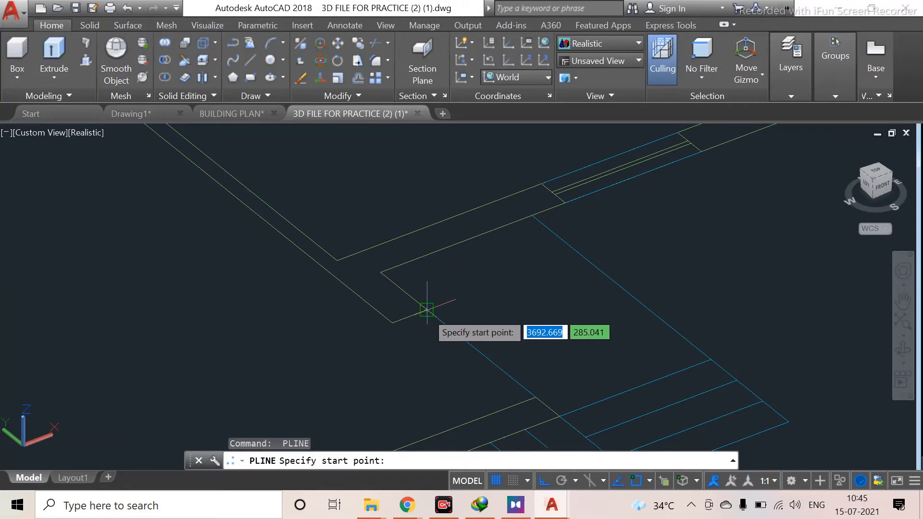
left_click(427, 310)
left_click(596, 187)
middle_click_drag(596, 187, 483, 339)
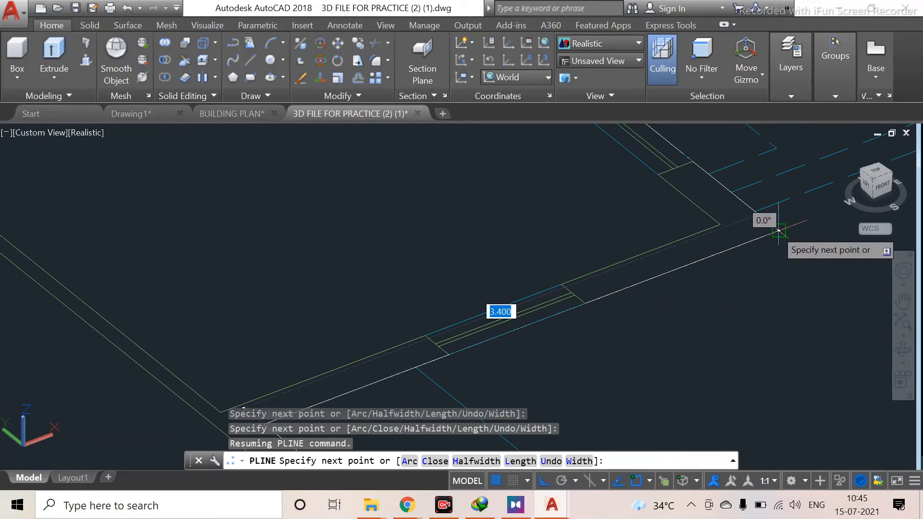
left_click(772, 230)
middle_click_drag(701, 212, 692, 344)
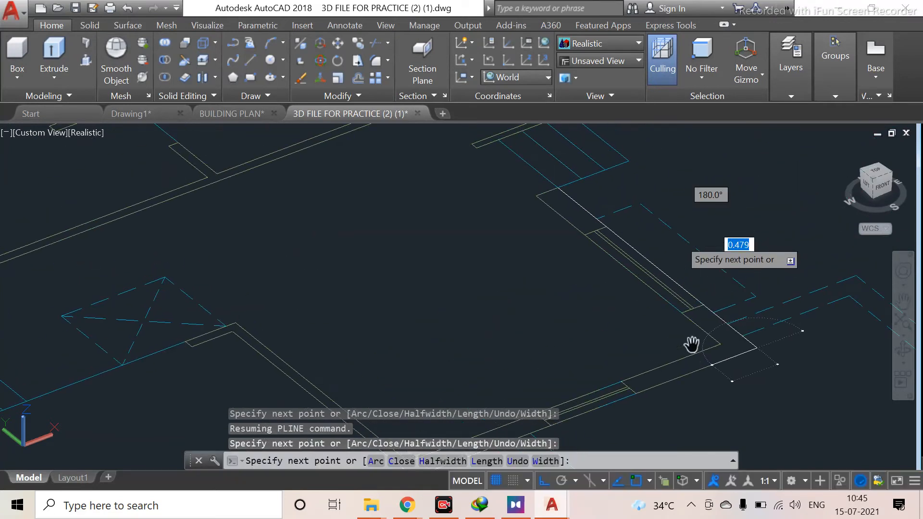
middle_click_drag(583, 237, 613, 370)
key("Escape")
Zoom and pan across the 3D walls and the ground-floor and first-floor plans to review the traced outline
scroll(608, 297, "up", 3)
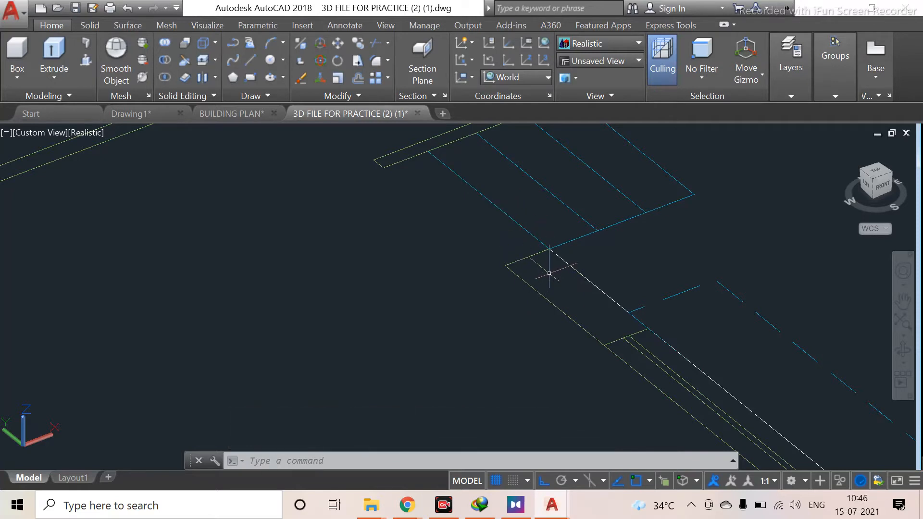
scroll(490, 269, "down", 5)
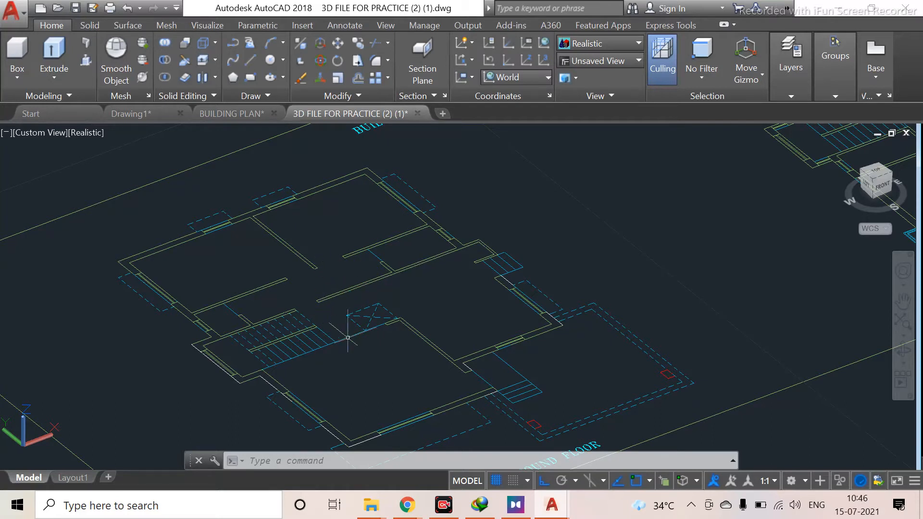
scroll(276, 293, "down", 5)
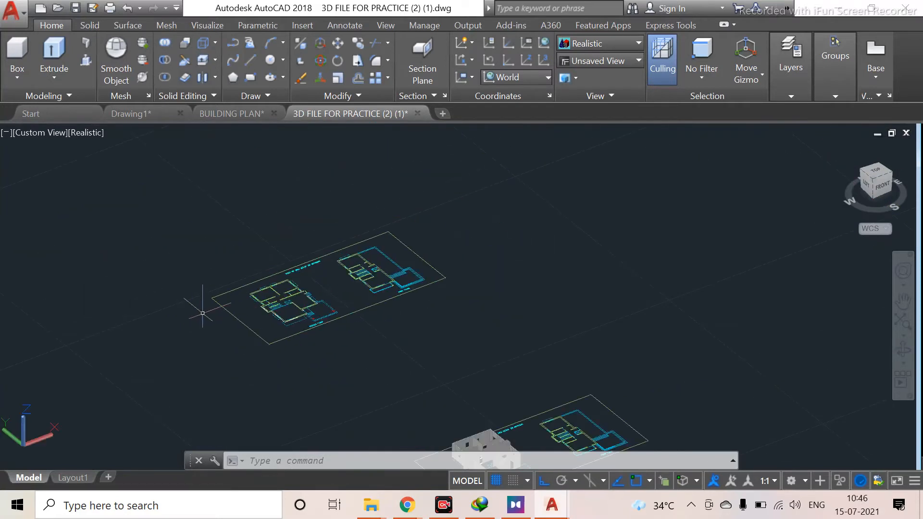
scroll(241, 331, "down", 2)
middle_click_drag(58, 439, 367, 259)
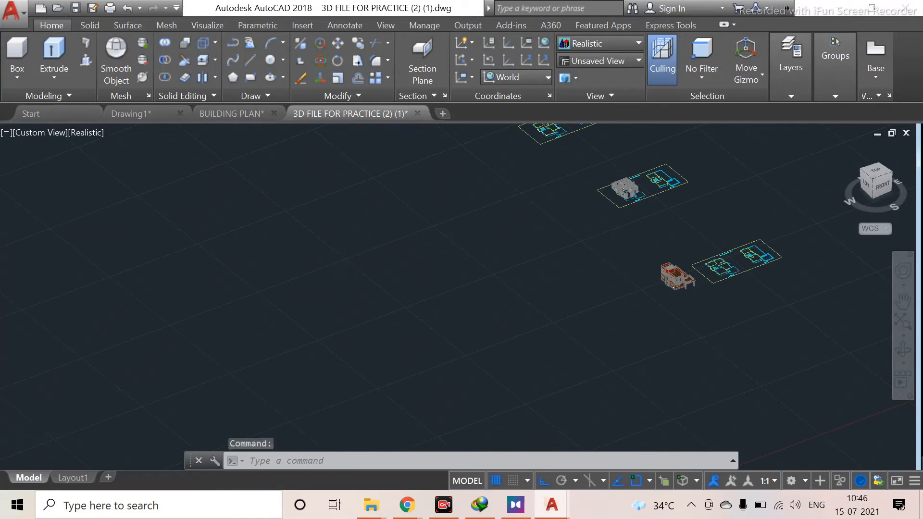
scroll(367, 260, "down", 4)
scroll(550, 200, "up", 3)
scroll(470, 241, "up", 5)
scroll(470, 241, "up", 5)
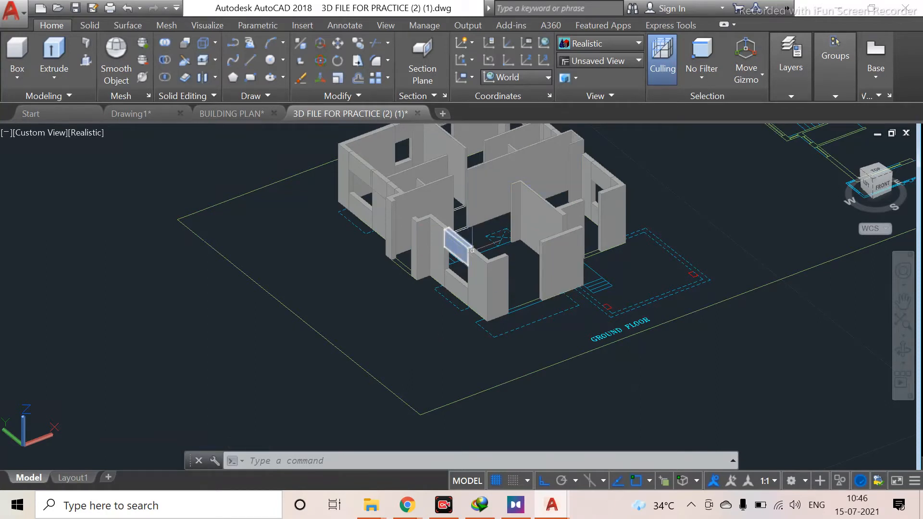
scroll(536, 214, "down", 2)
middle_click_drag(535, 214, 459, 343)
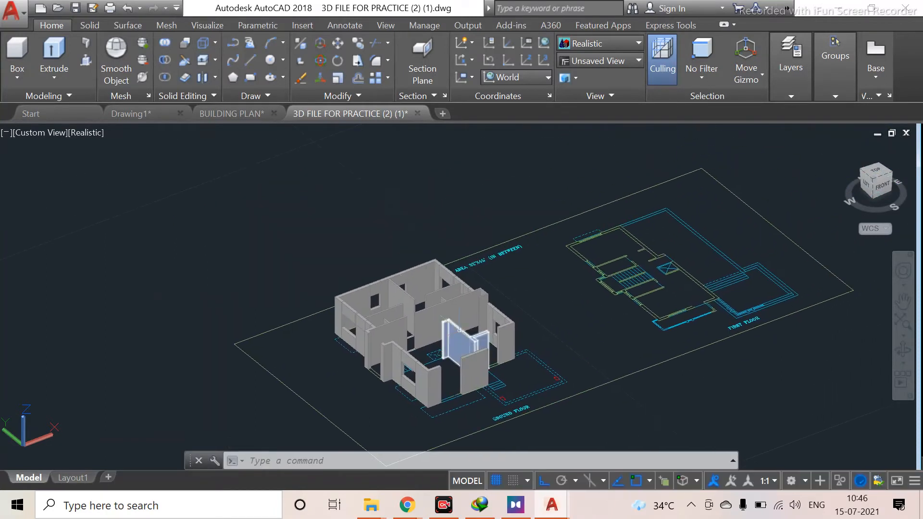
scroll(654, 291, "up", 5)
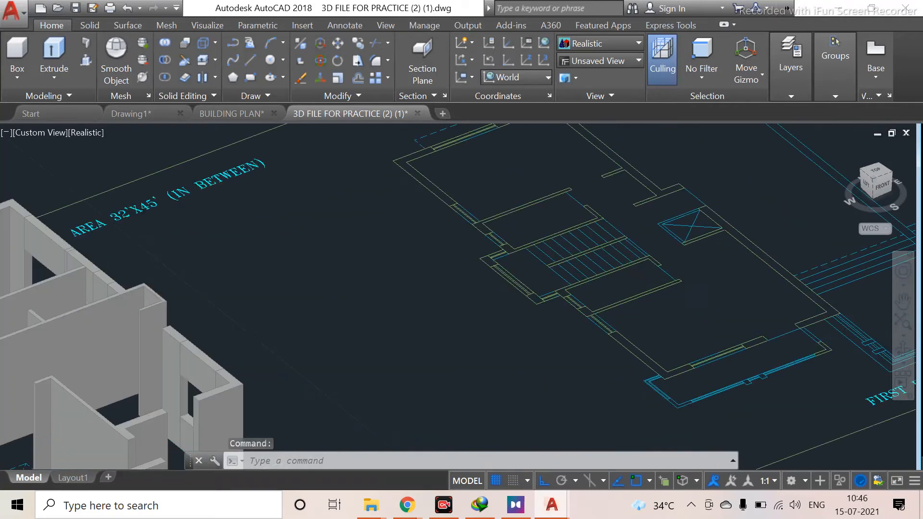
middle_click_drag(689, 278, 518, 291)
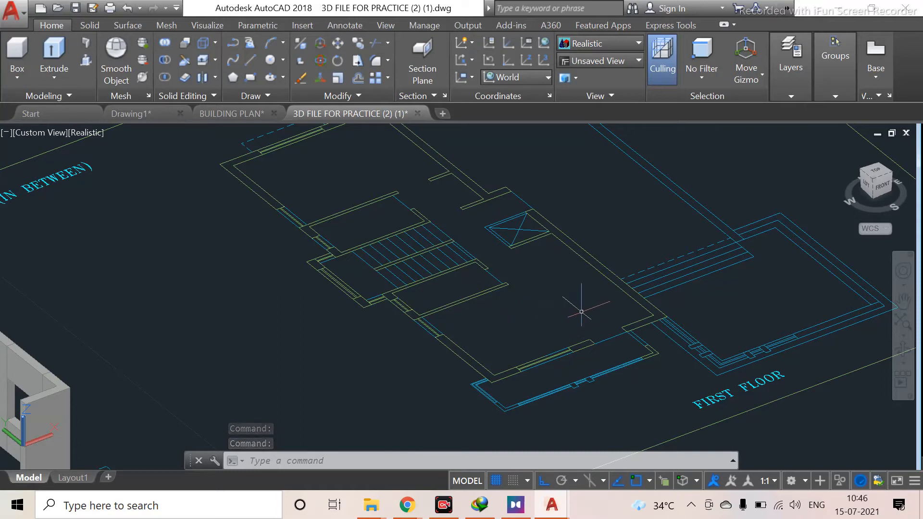
scroll(588, 299, "down", 5)
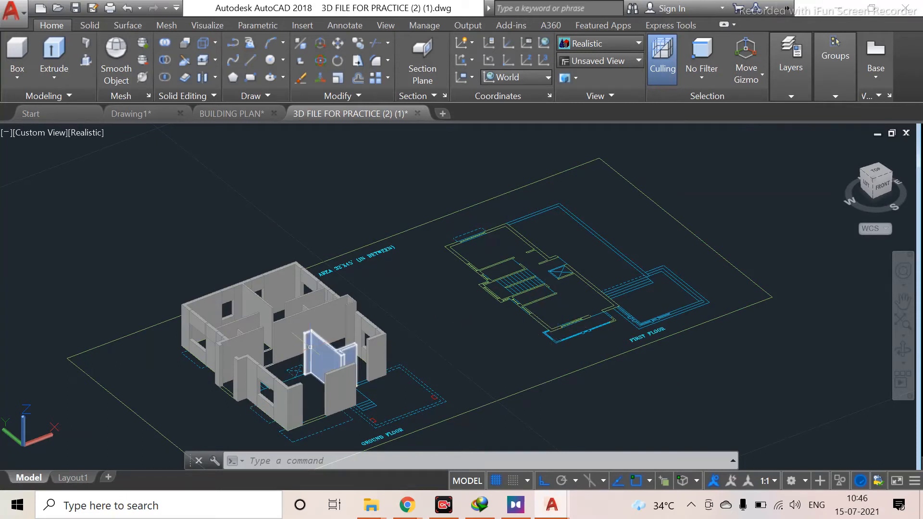
scroll(512, 354, "down", 4)
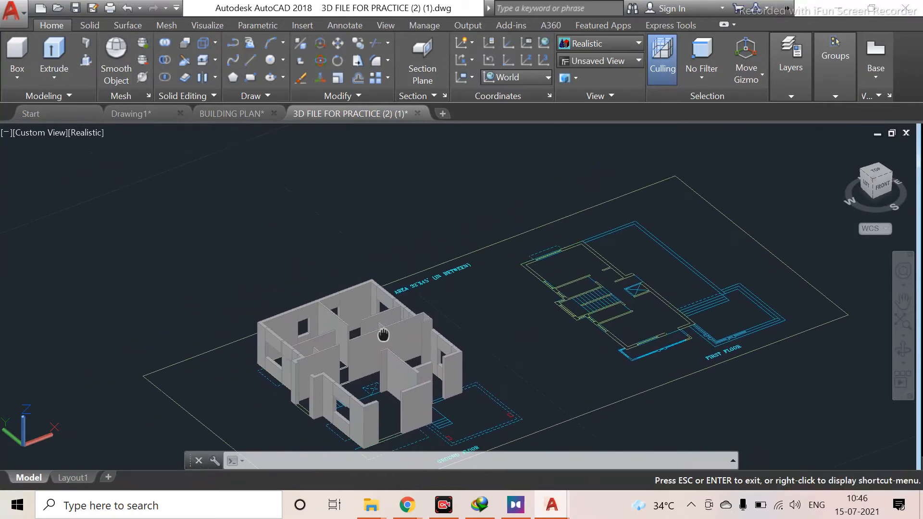
scroll(374, 287, "down", 2)
mouse_move(219, 223)
middle_mouse_down()
mouse_move(223, 256)
mouse_move(345, 409)
middle_mouse_up()
scroll(265, 324, "up", 3)
mouse_move(173, 421)
middle_mouse_down()
mouse_move(289, 329)
mouse_move(361, 393)
middle_mouse_up()
scroll(312, 348, "up", 3)
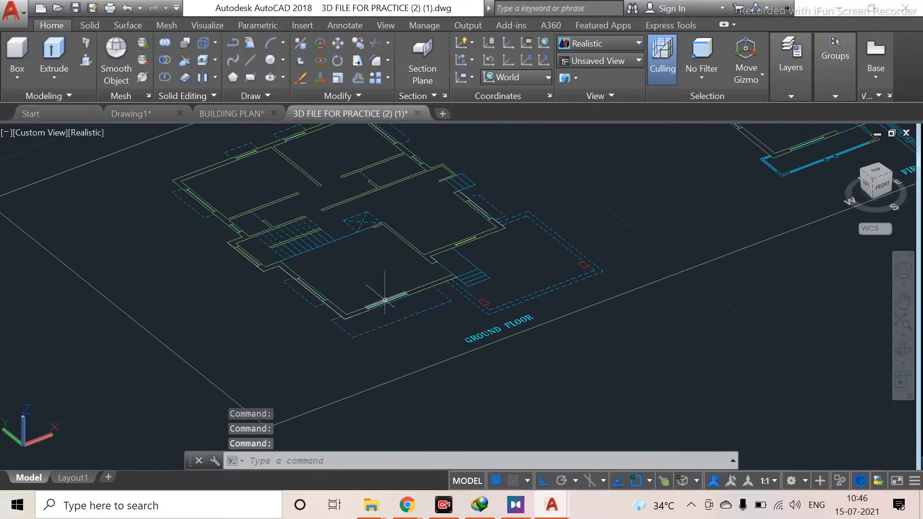
scroll(387, 306, "down", 2)
middle_click_drag(425, 309, 341, 302)
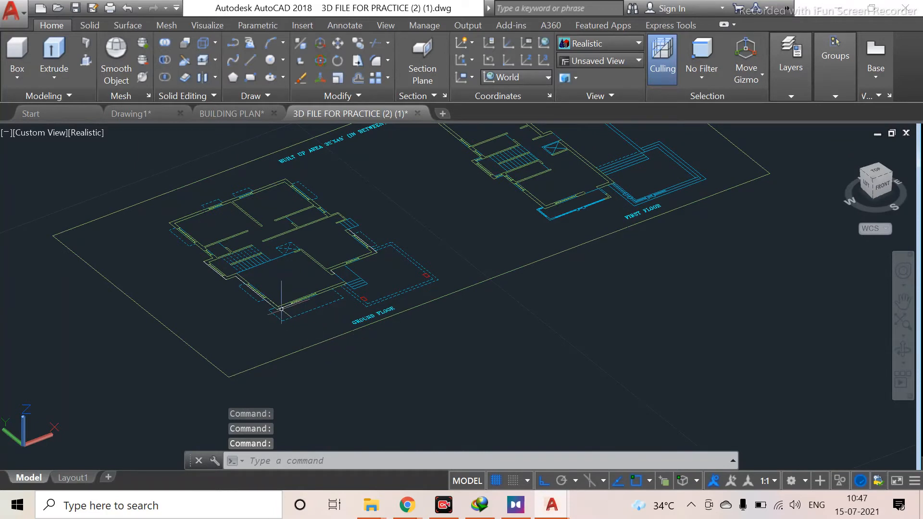
scroll(253, 298, "up", 2)
middle_click_drag(271, 322, 309, 428)
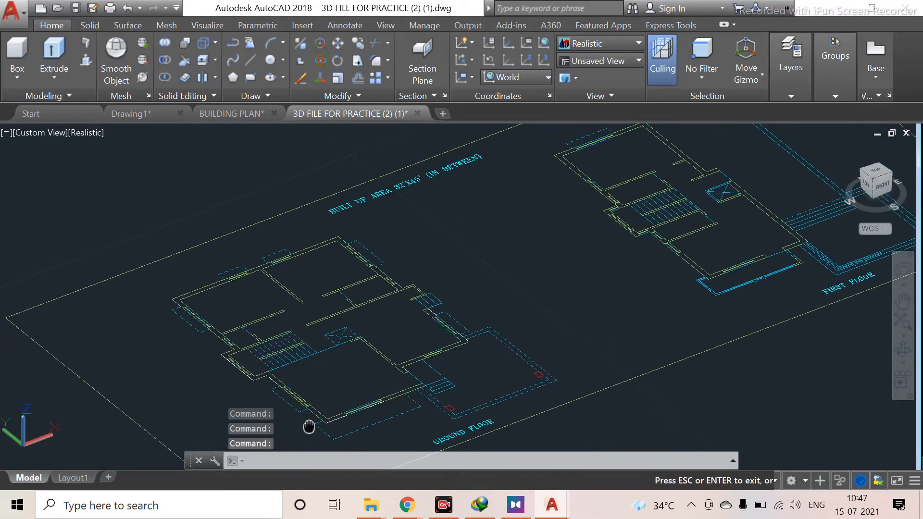
scroll(362, 345, "up", 5)
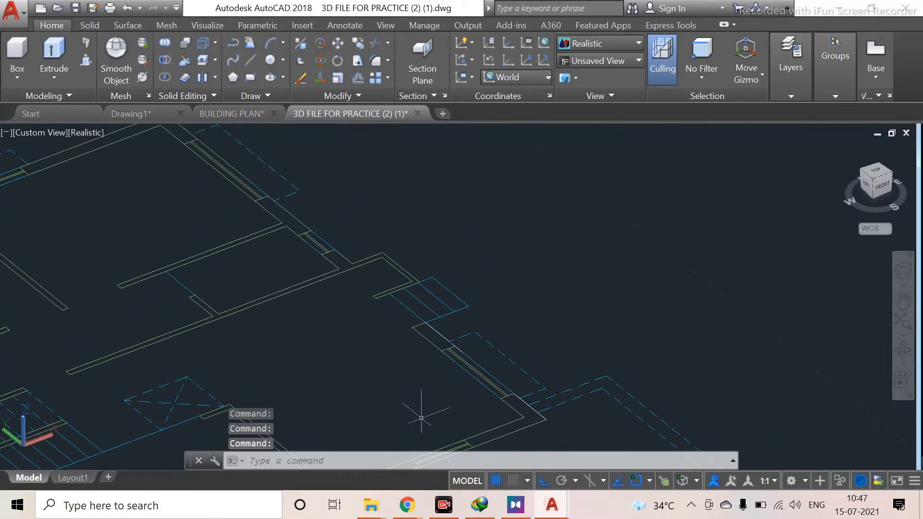
scroll(435, 315, "up", 1)
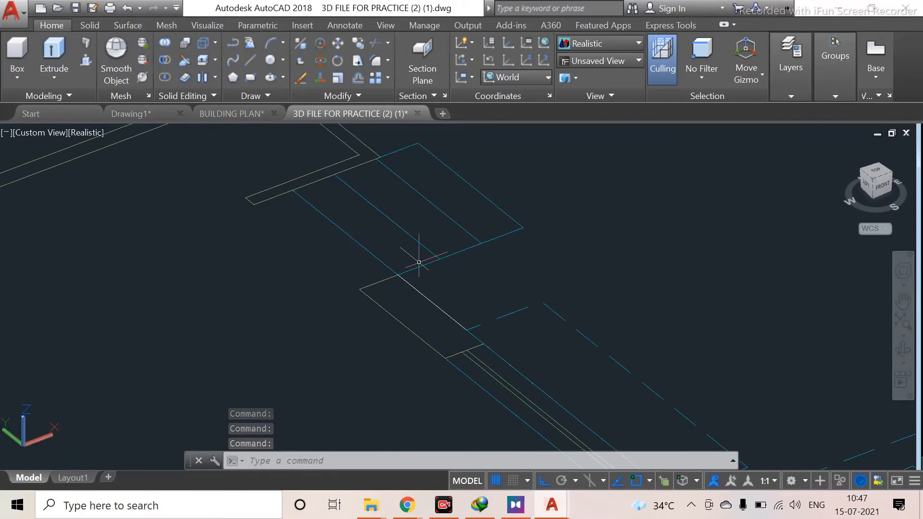
Draw a short polyline segment from the wall corner along the plan's outer edge
type("pline")
key("Return")
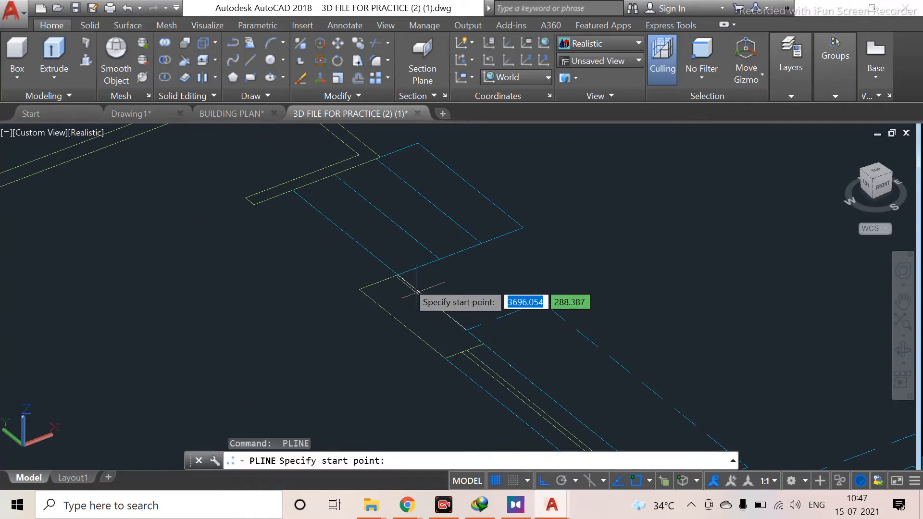
left_click(397, 275)
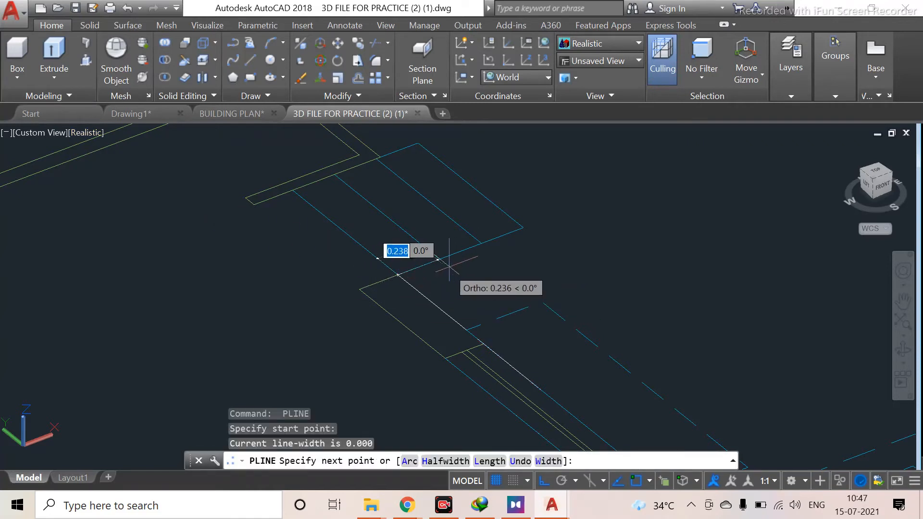
left_click(480, 242)
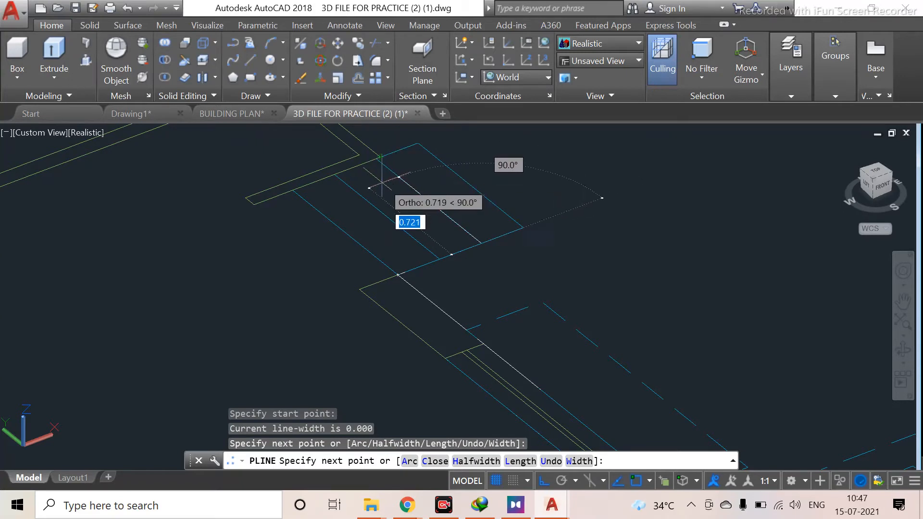
scroll(368, 173, "up", 3)
key("Escape")
Erase the short stray polyline segment at the wall corner, undoing and repeating the deletion
scroll(438, 236, "down", 1)
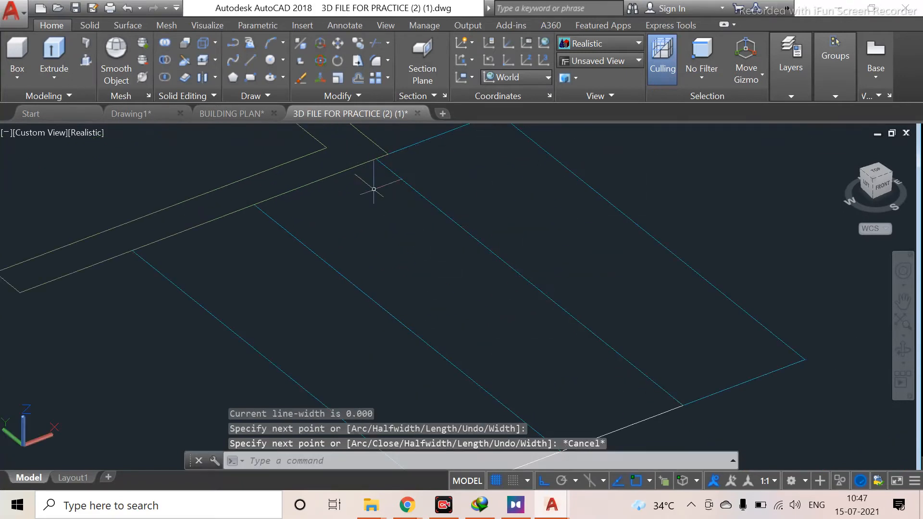
scroll(439, 236, "down", 2)
middle_click_drag(431, 286, 368, 318)
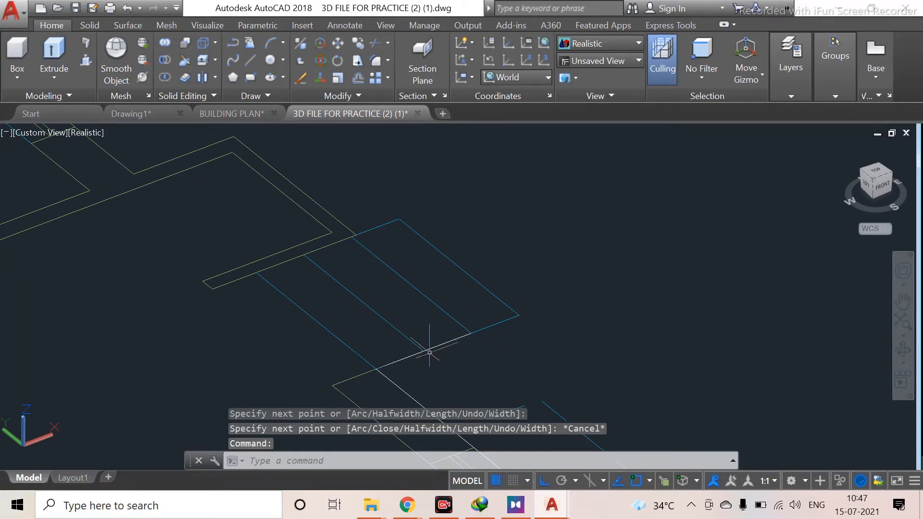
key("space")
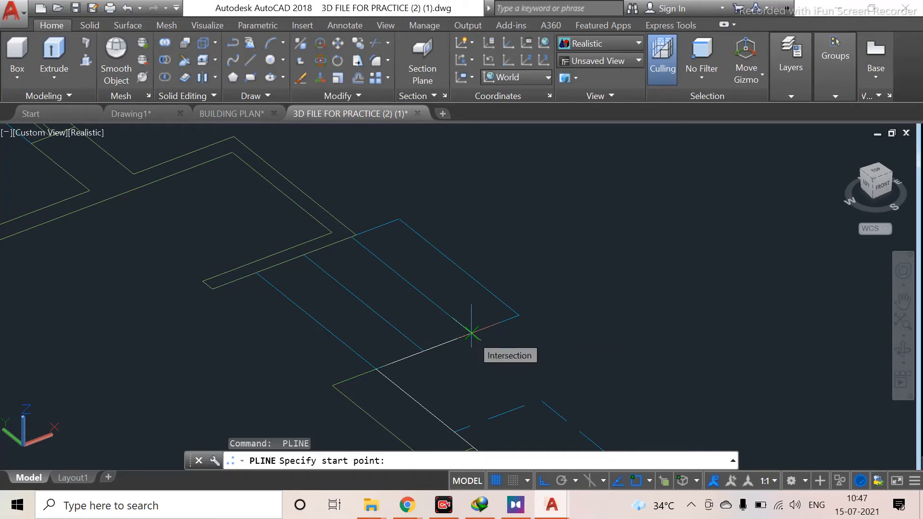
key("Escape")
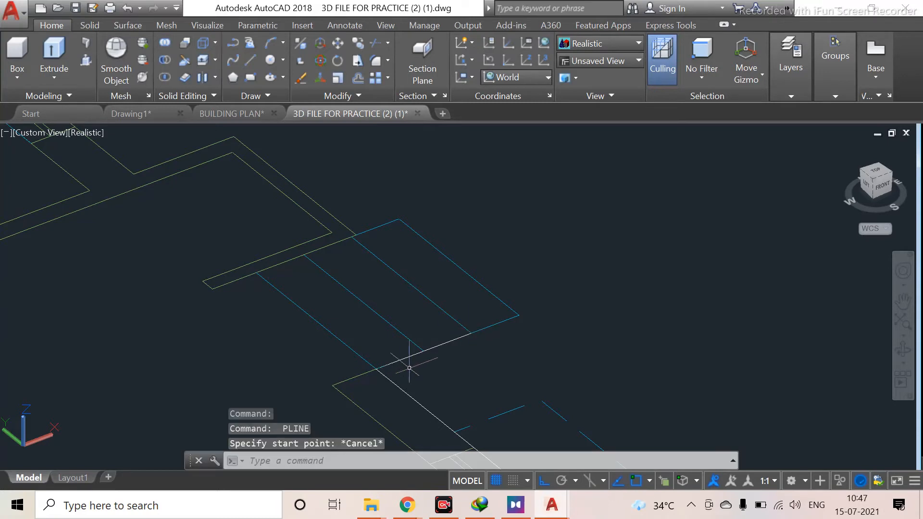
left_click(433, 348)
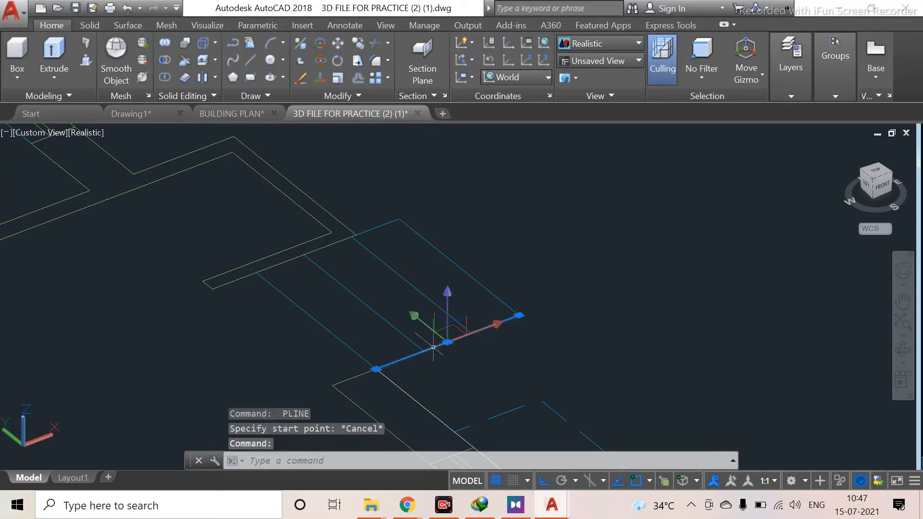
key("Delete")
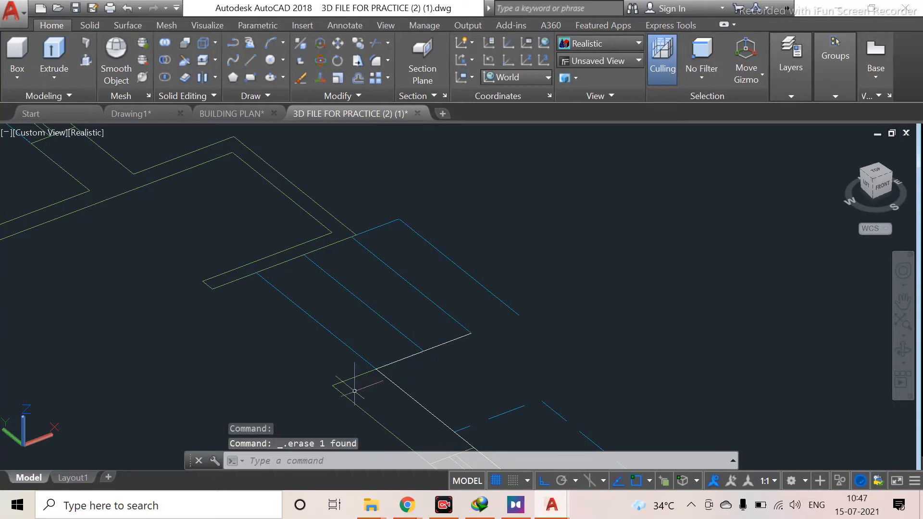
key("ctrl+z")
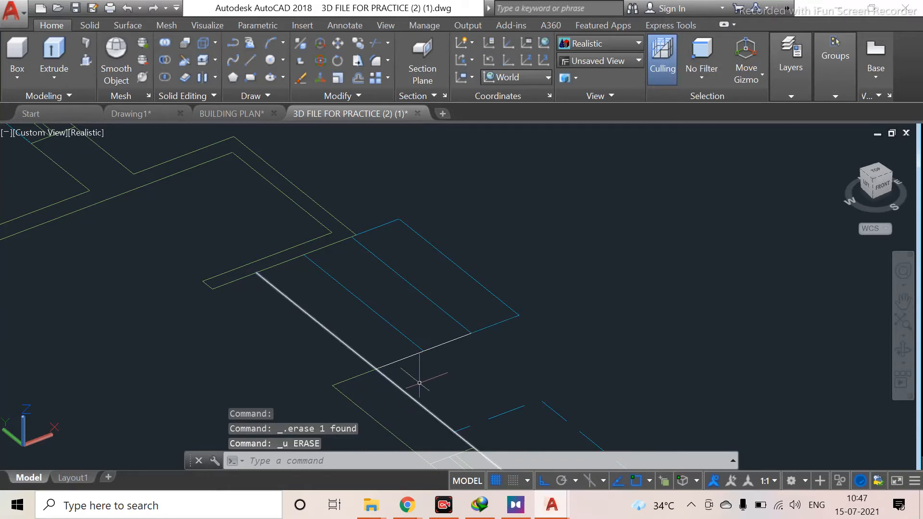
left_click(415, 354)
key("Delete")
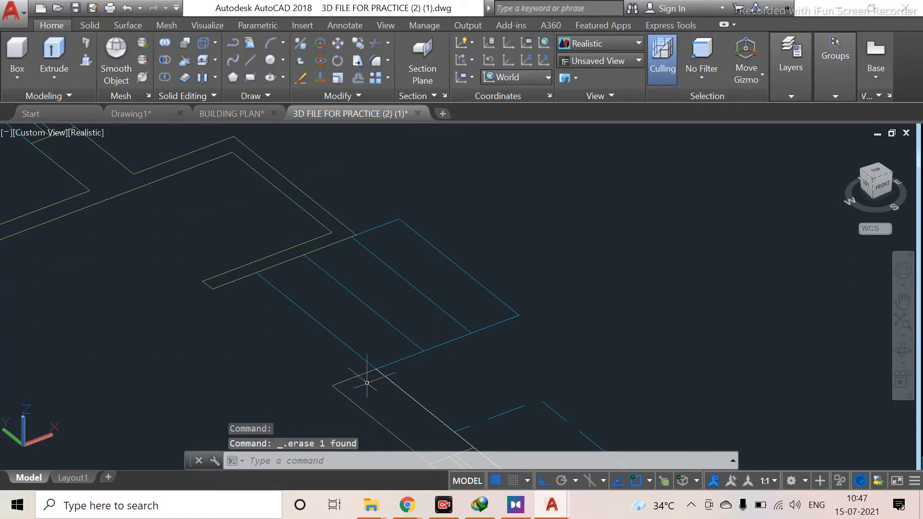
scroll(375, 376, "up", 2)
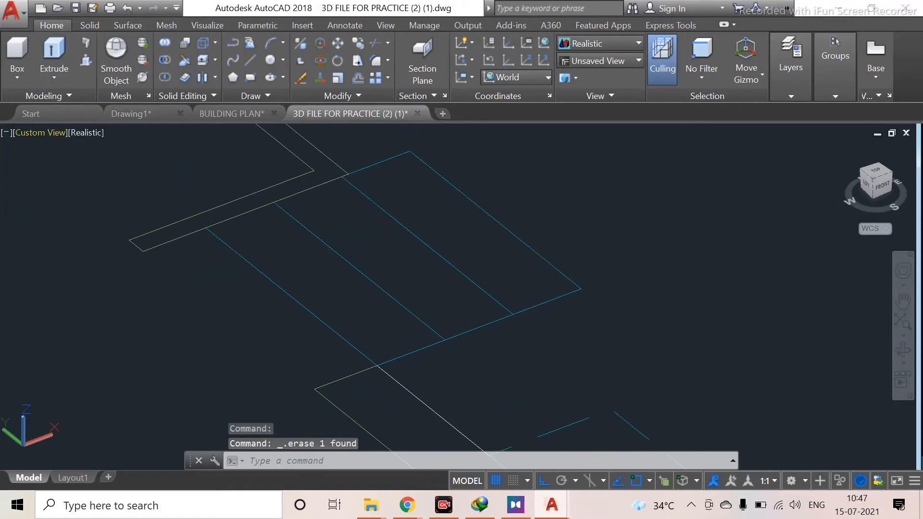
Trace a multi-segment polyline along the ground-floor plan's outer wall edge from the corner near the steps around several corners
type("pl")
key("Return")
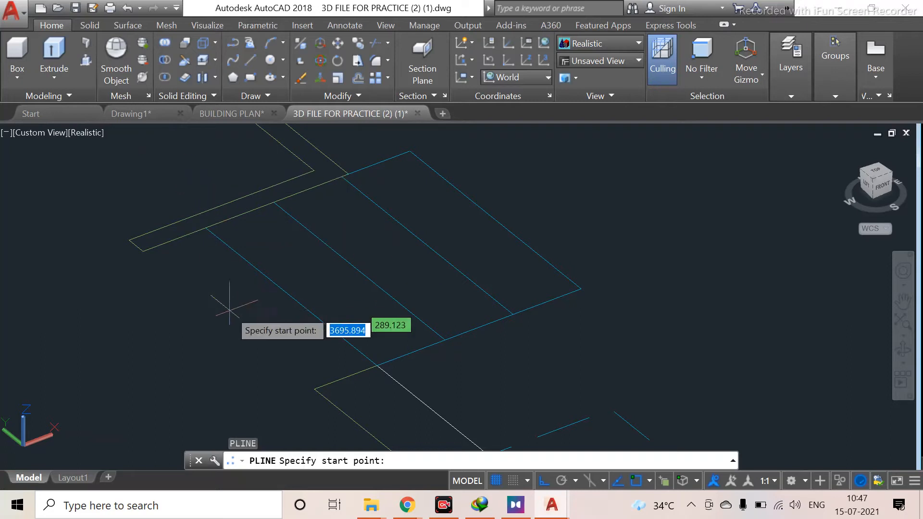
left_click(378, 366)
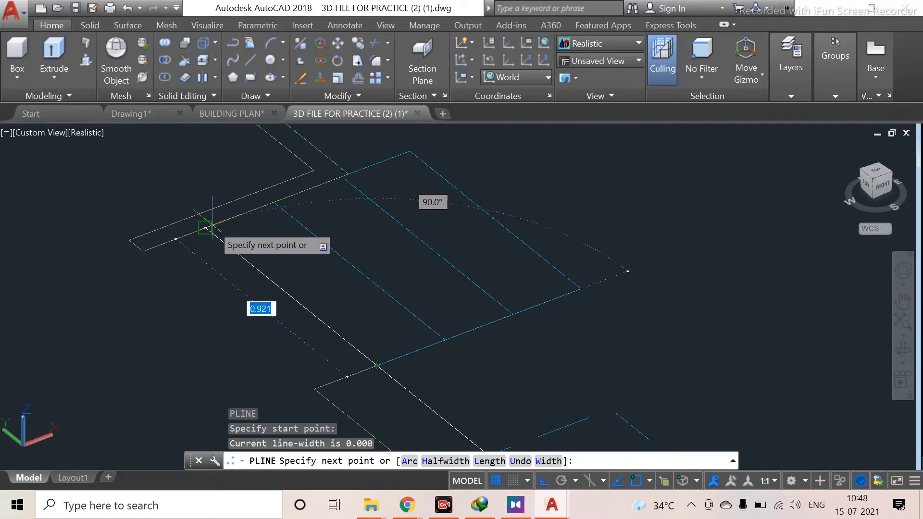
scroll(212, 230, "up", 2)
middle_click_drag(312, 202, 190, 382)
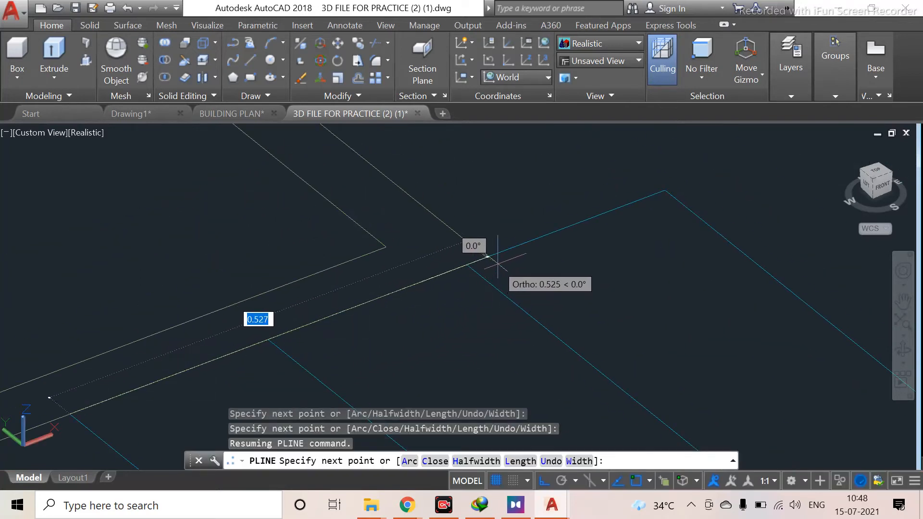
left_click(472, 246)
mouse_move(410, 222)
middle_mouse_down()
mouse_move(439, 309)
mouse_move(408, 326)
middle_mouse_up()
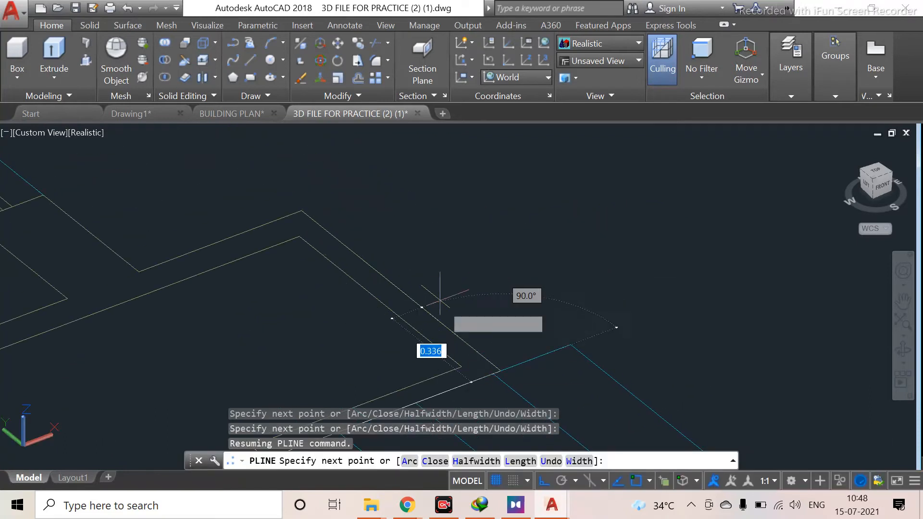
left_click(308, 206)
left_click(138, 272)
scroll(106, 252, "down", 4)
middle_click_drag(107, 252, 276, 384)
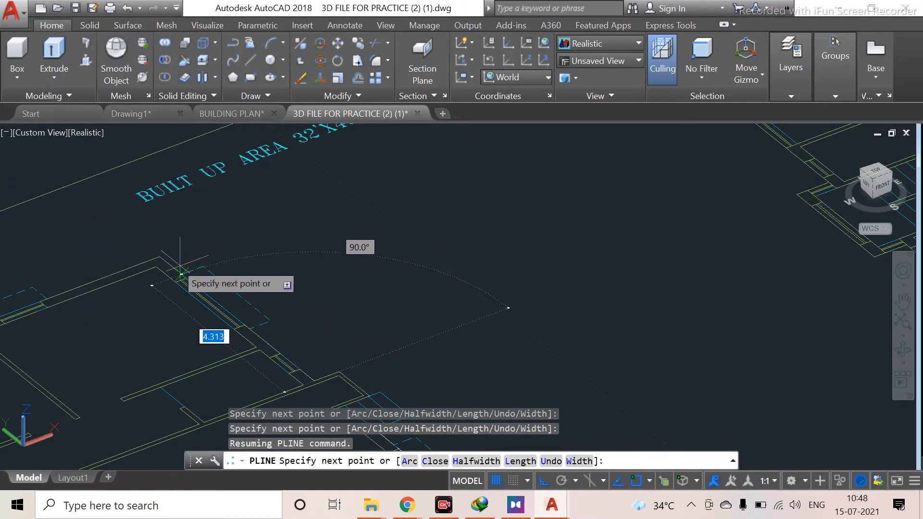
left_click(159, 258)
middle_click_drag(92, 285, 412, 221)
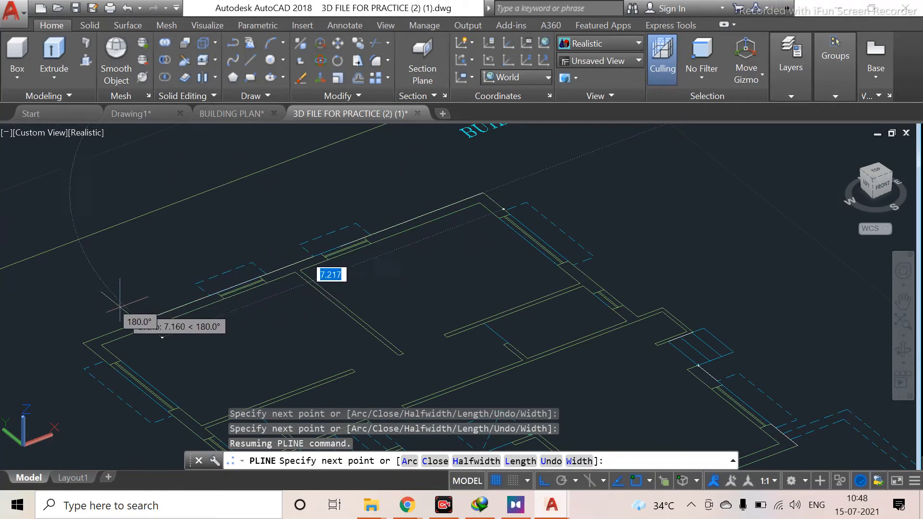
left_click(83, 342)
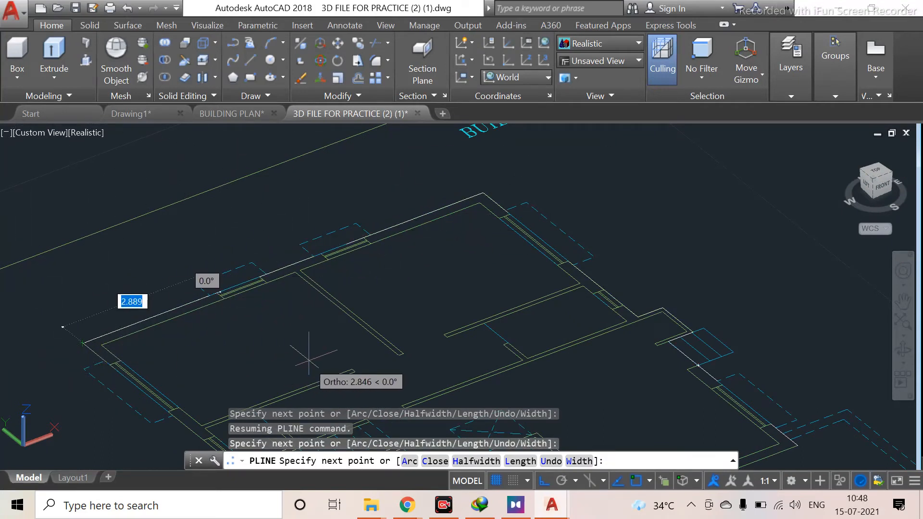
key("Escape")
Select the new polyline and zoom out to check its path around the ground-floor plan
scroll(310, 360, "down", 2)
scroll(223, 330, "up", 4)
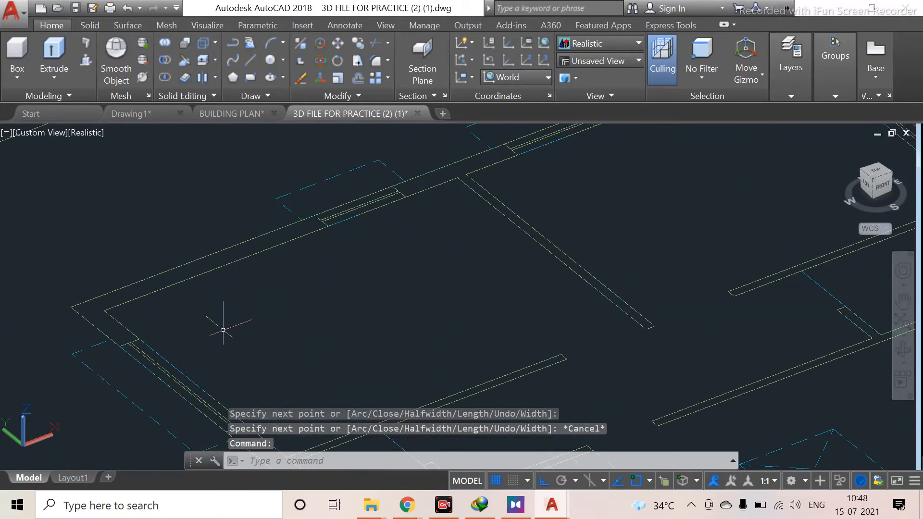
scroll(236, 289, "down", 2)
middle_click_drag(292, 295, 107, 250)
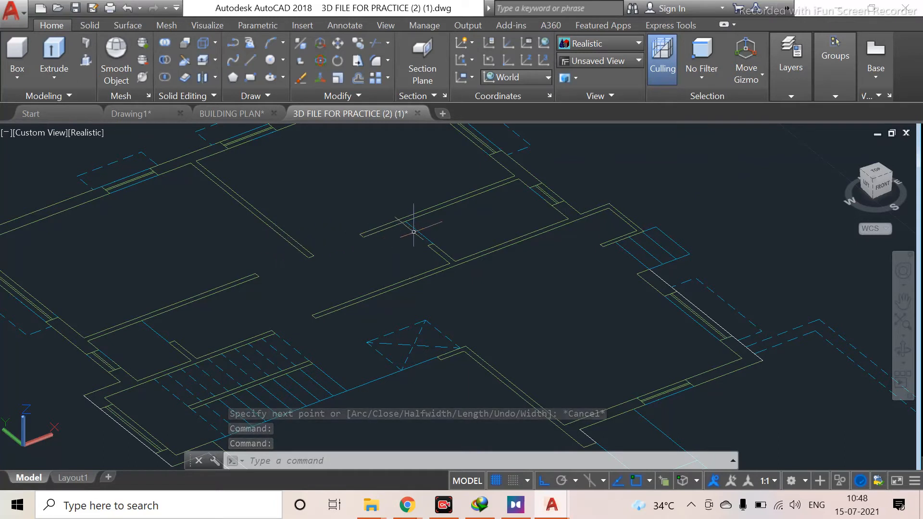
left_click(45, 214)
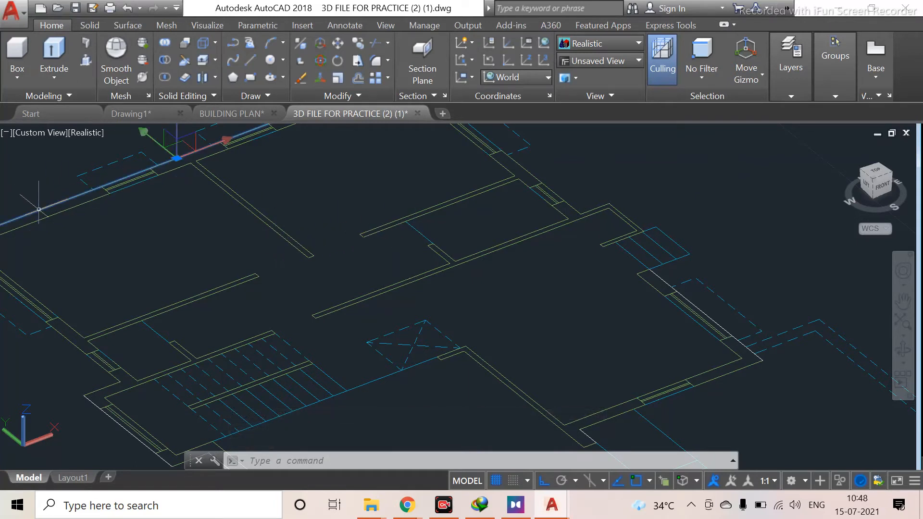
scroll(164, 262, "down", 4)
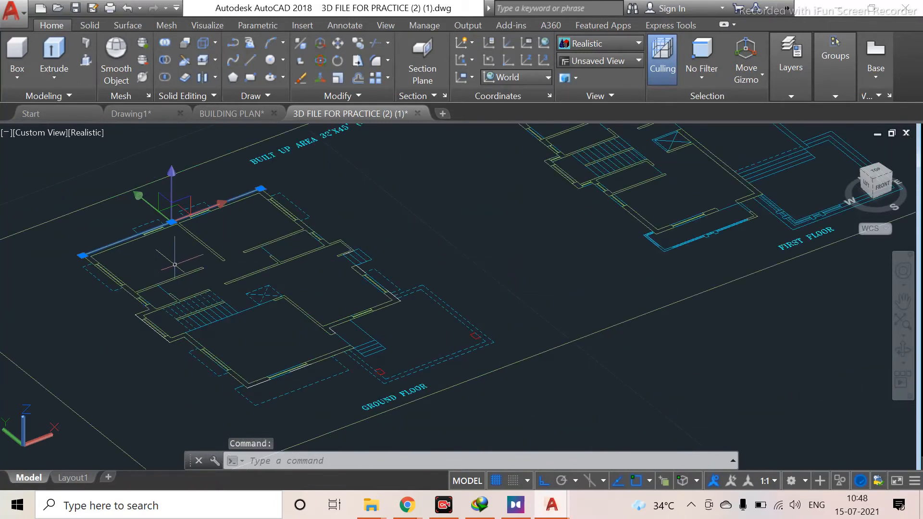
key("Escape")
Draw a short polyline segment from the wall corner along the plan's outer edge
scroll(324, 258, "up", 3)
middle_click_drag(323, 258, 298, 318)
scroll(367, 368, "up", 5)
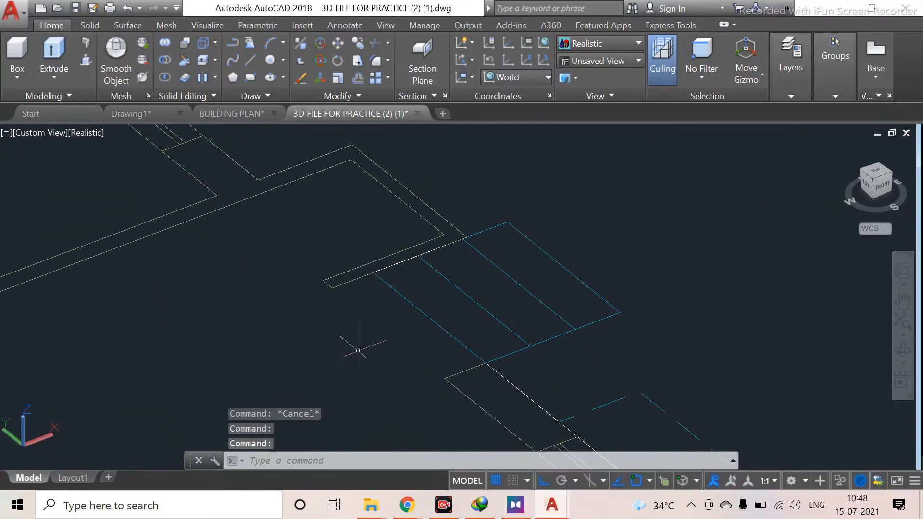
type("pl")
key("Return")
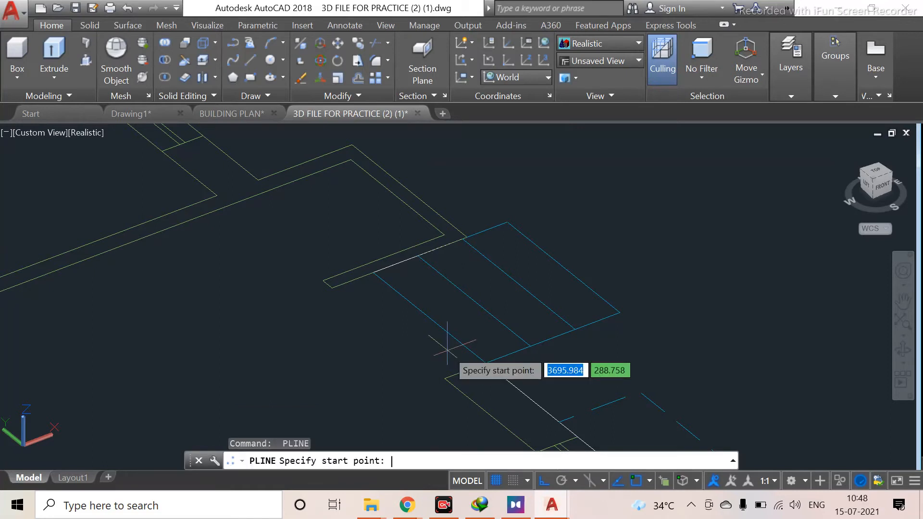
left_click(485, 363)
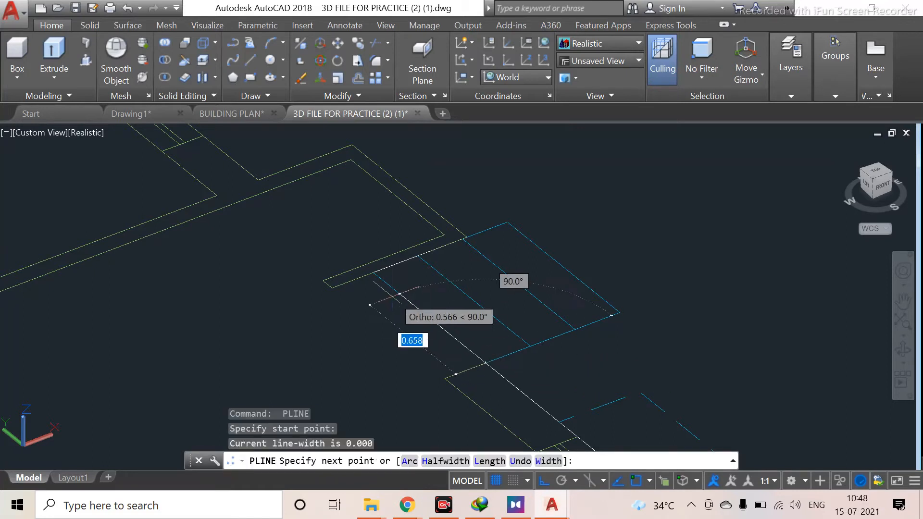
left_click(373, 273)
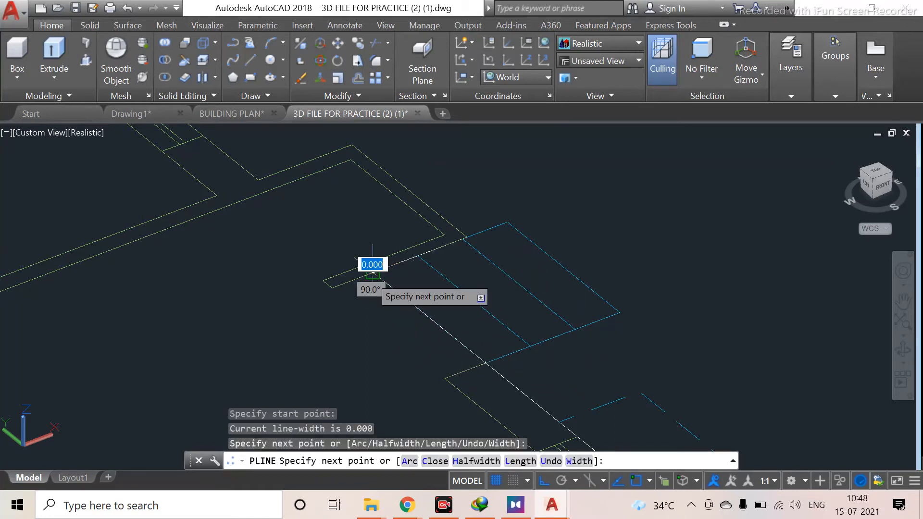
key("Escape")
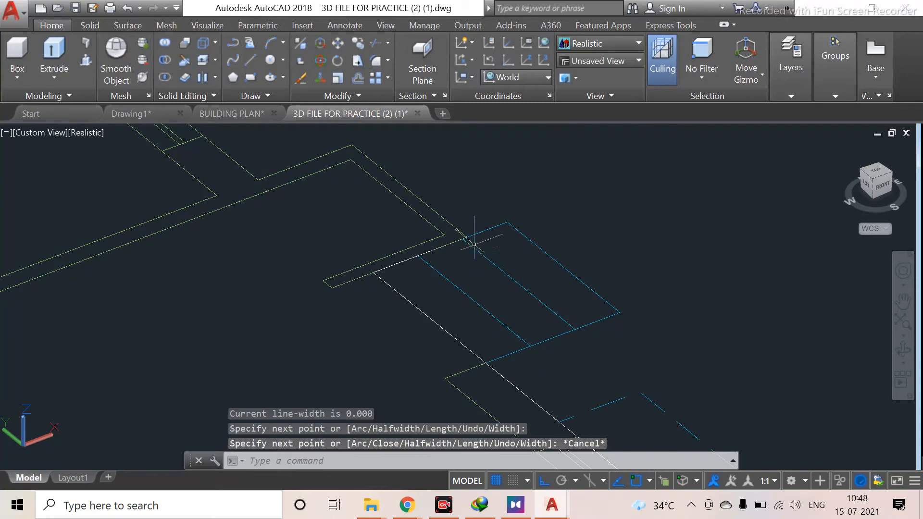
scroll(467, 224, "up", 2)
key("Return")
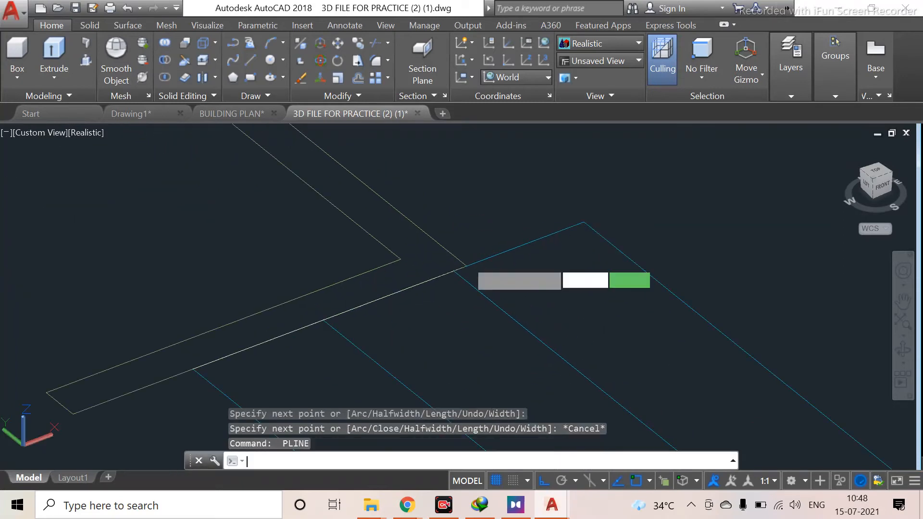
key("Escape")
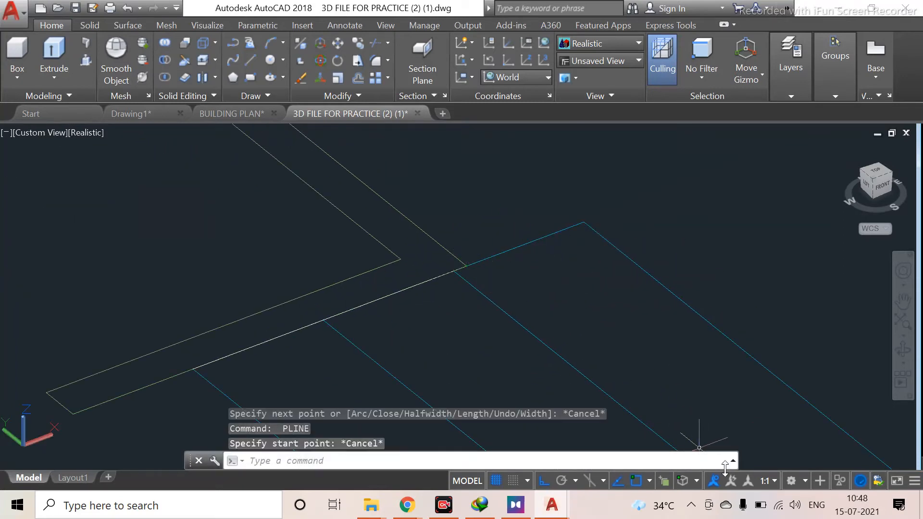
Turn on Selection Cycling and select the segment lying along the outer wall edge
left_click(664, 482)
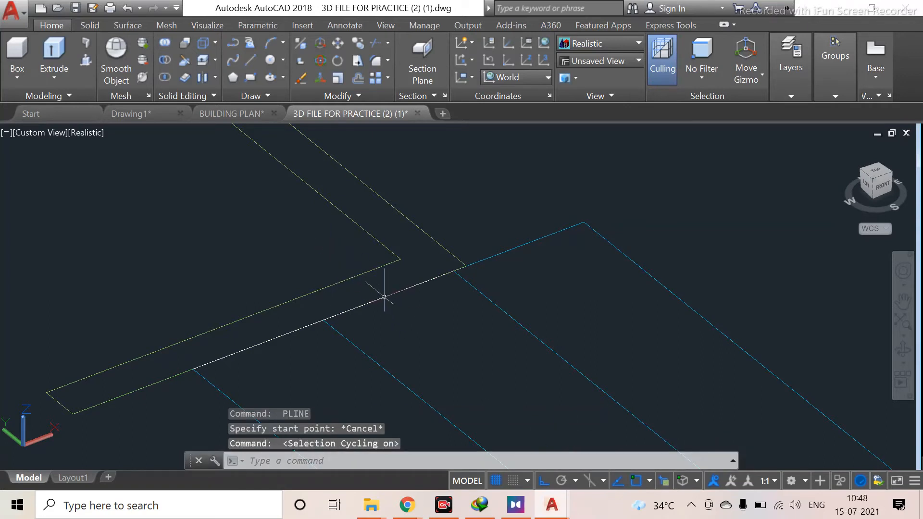
left_click(348, 277)
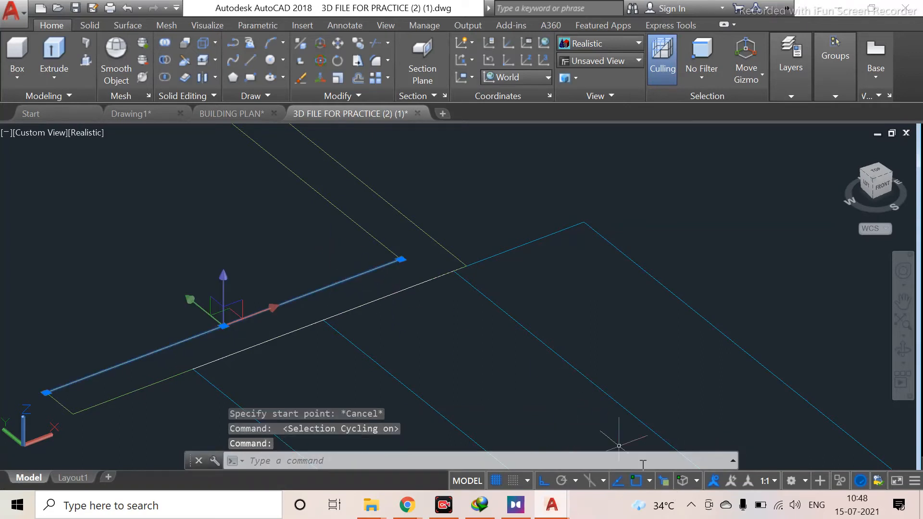
left_click(672, 481)
left_click(669, 480)
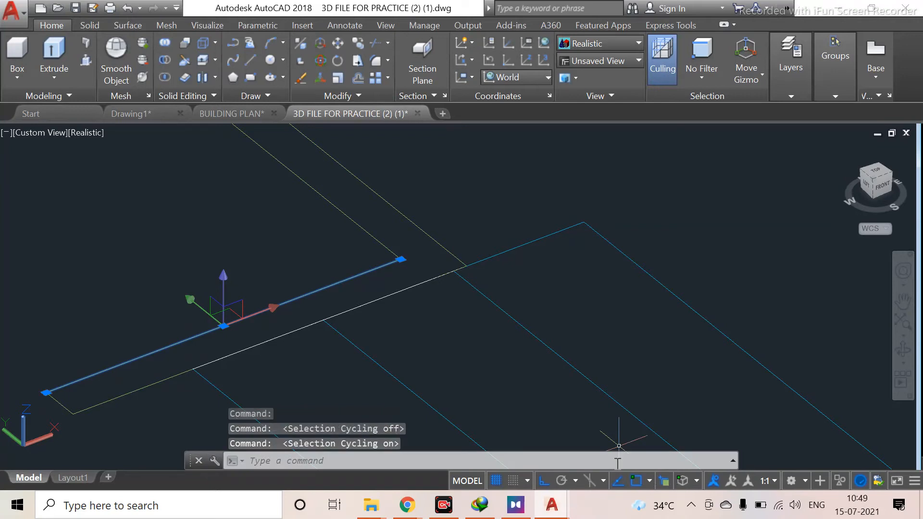
left_click(373, 302)
key("Escape")
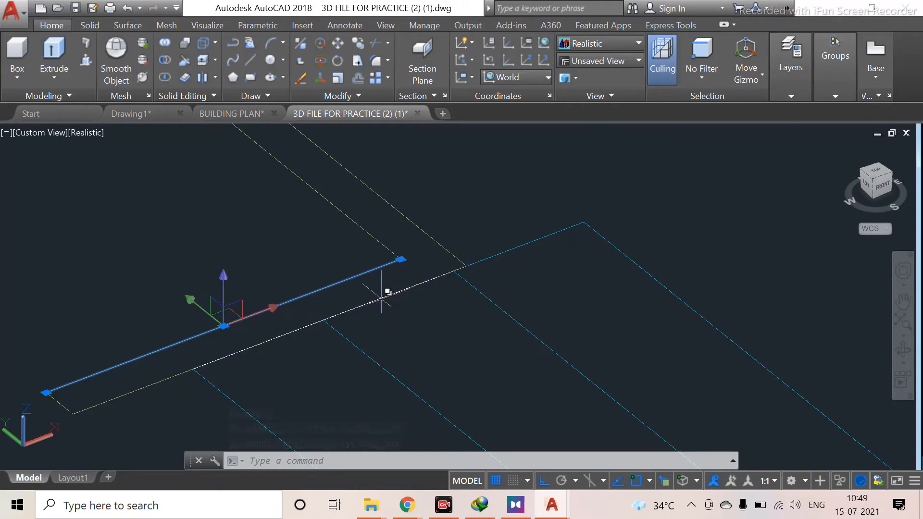
Pick the overlapping edge at the wall corner, choosing between Line and Polyline in the selection list
scroll(397, 289, "down", 4)
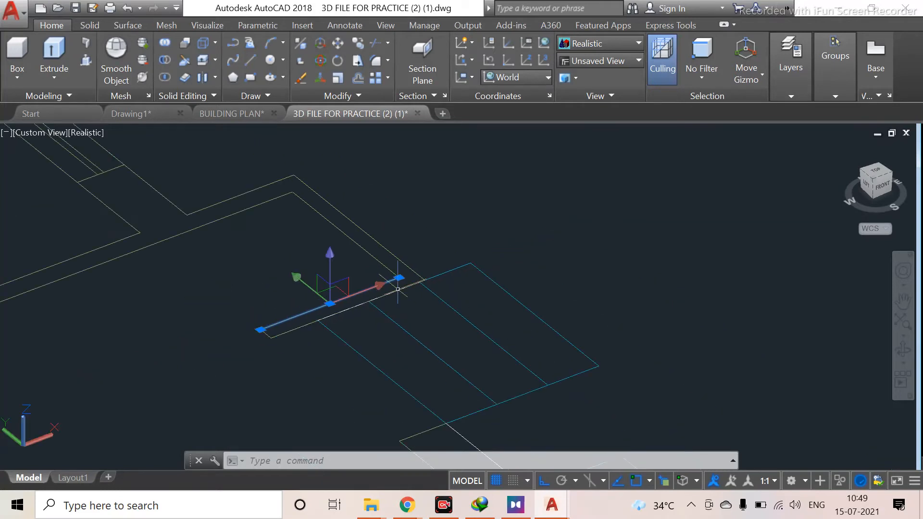
left_click(386, 249)
key("Escape")
left_click(226, 202)
left_click(222, 199)
left_click(222, 200)
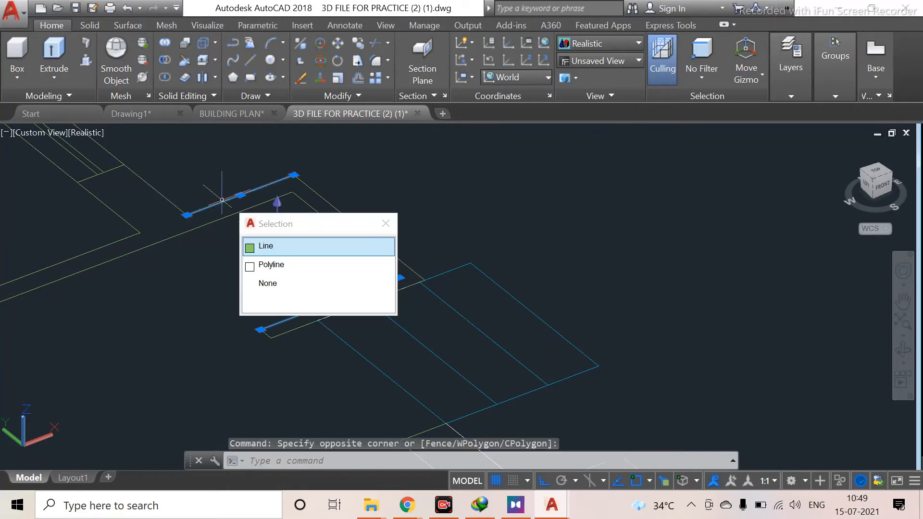
key("Escape")
scroll(222, 203, "down", 2)
key("Escape")
Pan and zoom around the ground-floor plan's outer walls to inspect the traced edges
scroll(206, 199, "down", 6)
mouse_move(217, 212)
middle_mouse_down()
mouse_move(299, 272)
mouse_move(378, 304)
middle_mouse_up()
scroll(11, 273, "up", 4)
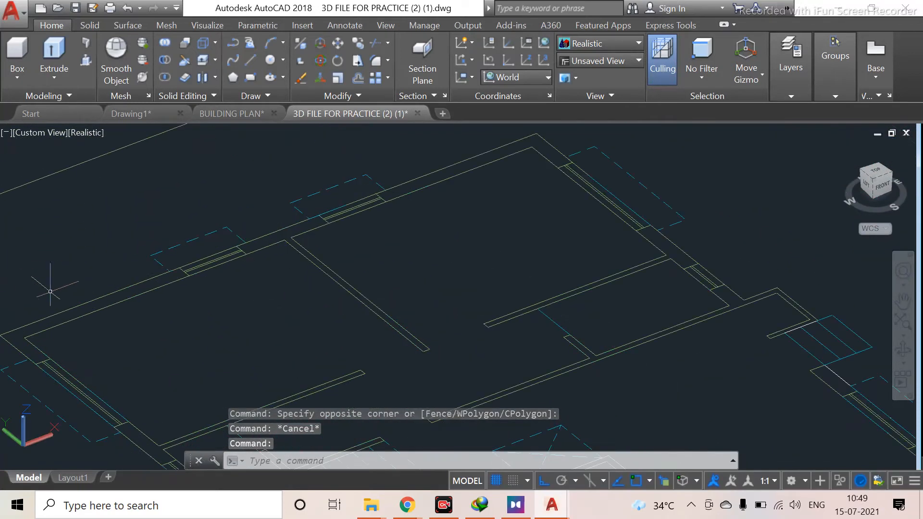
left_click(102, 290)
key("Escape")
scroll(57, 348, "down", 2)
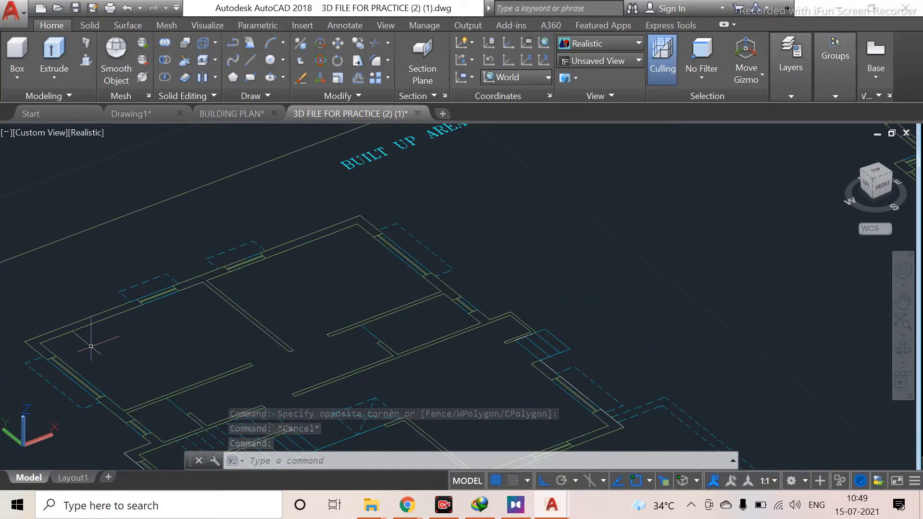
middle_click_drag(212, 360, 240, 259)
scroll(490, 291, "down", 2)
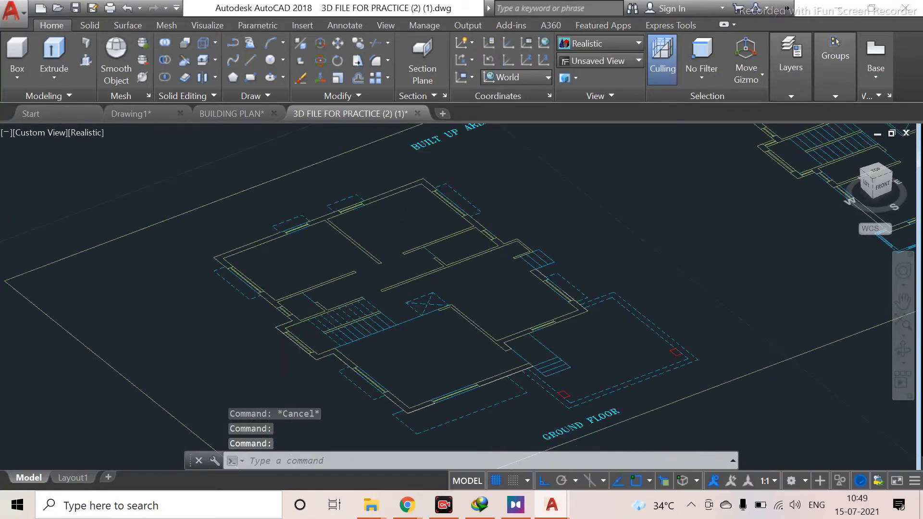
scroll(499, 330, "up", 3)
middle_click_drag(523, 278, 398, 303)
scroll(513, 305, "up", 3)
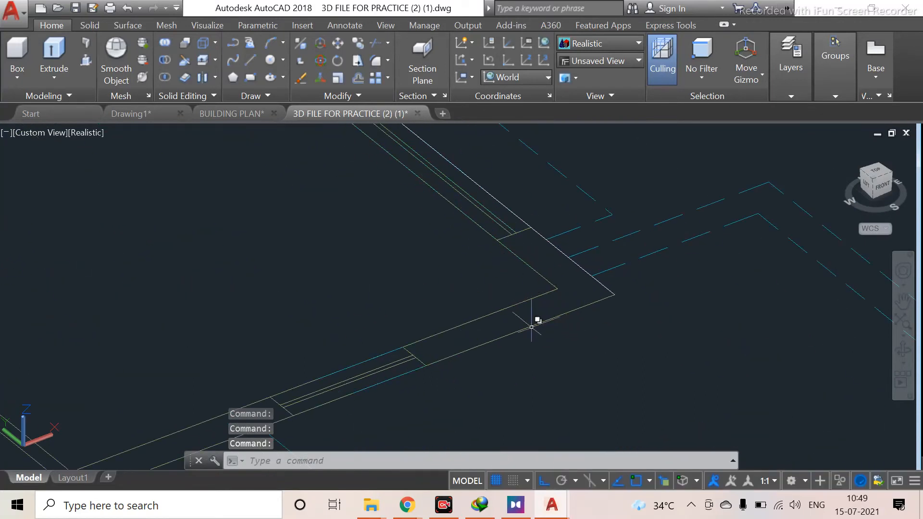
scroll(591, 274, "down", 2)
scroll(529, 240, "down", 2)
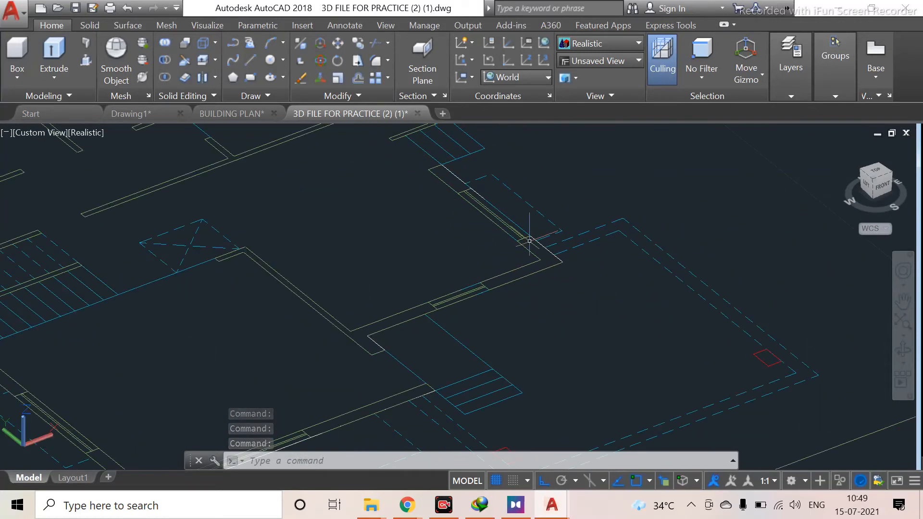
scroll(548, 332, "down", 2)
middle_click_drag(550, 340, 385, 370)
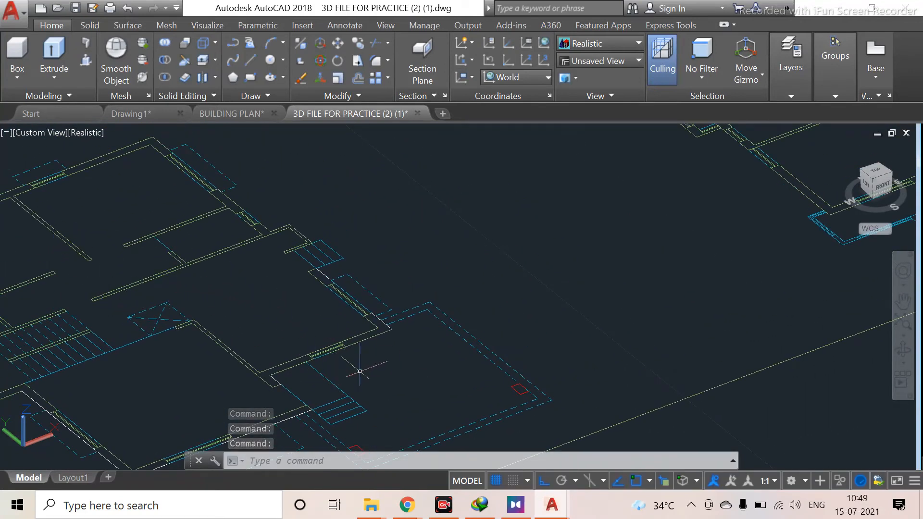
scroll(361, 367, "up", 4)
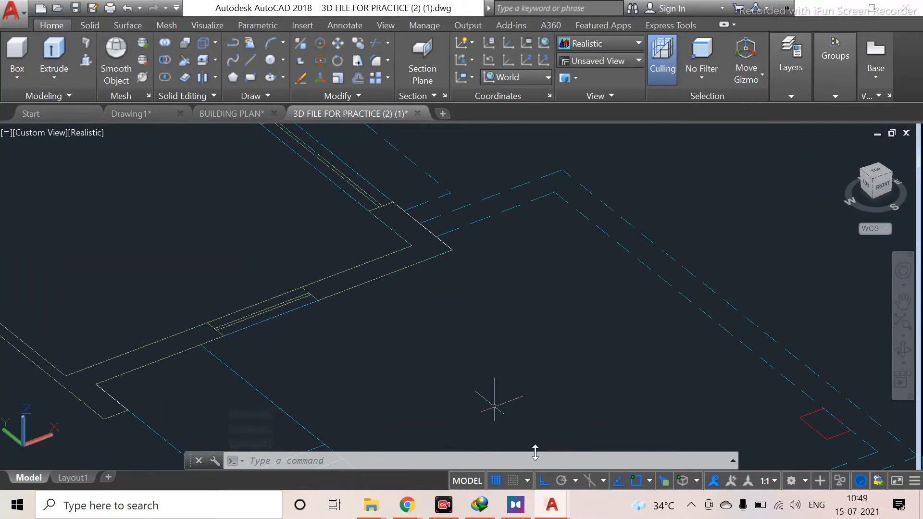
Turn off Selection Cycling and zoom over the ground-floor plan's front wall edge
left_click(664, 482)
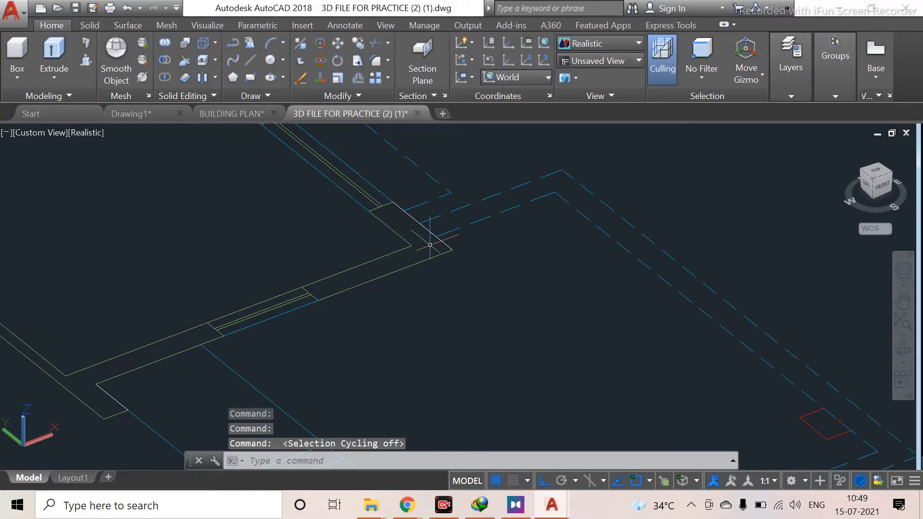
scroll(375, 291, "down", 2)
scroll(377, 289, "down", 3)
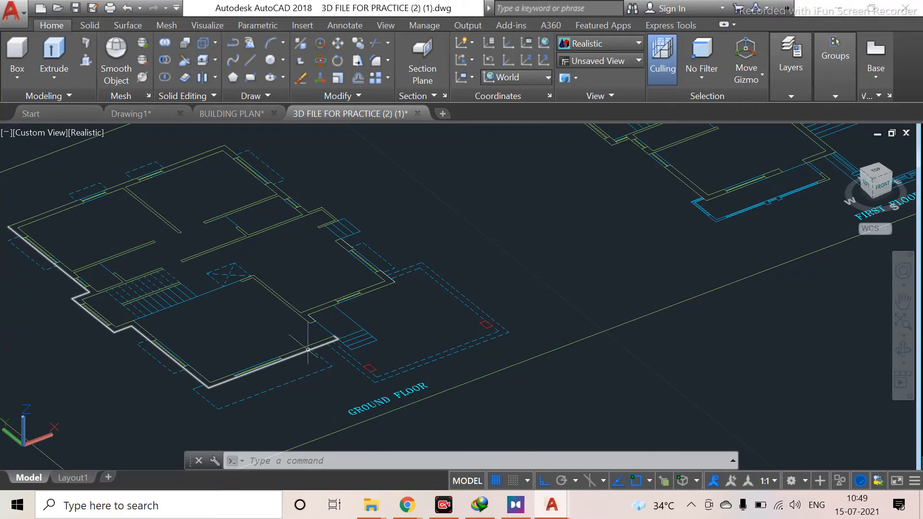
scroll(310, 366, "up", 4)
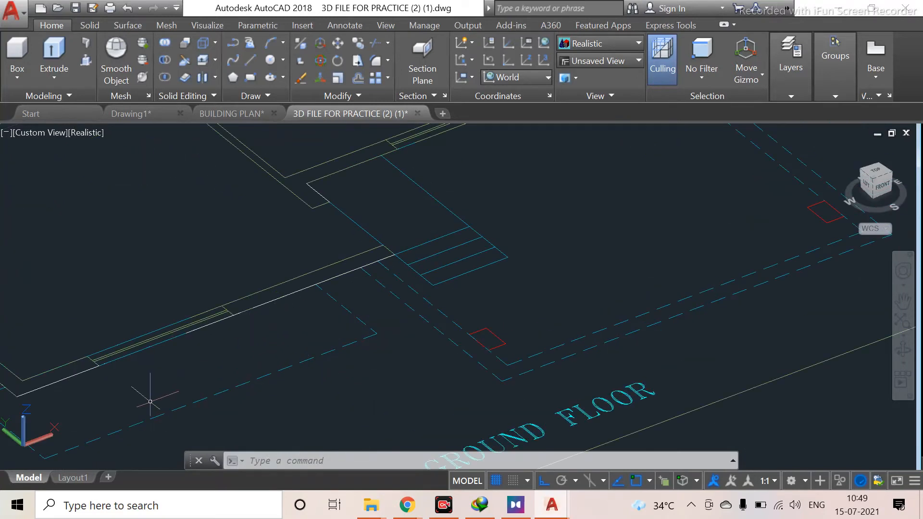
scroll(235, 274, "down", 5)
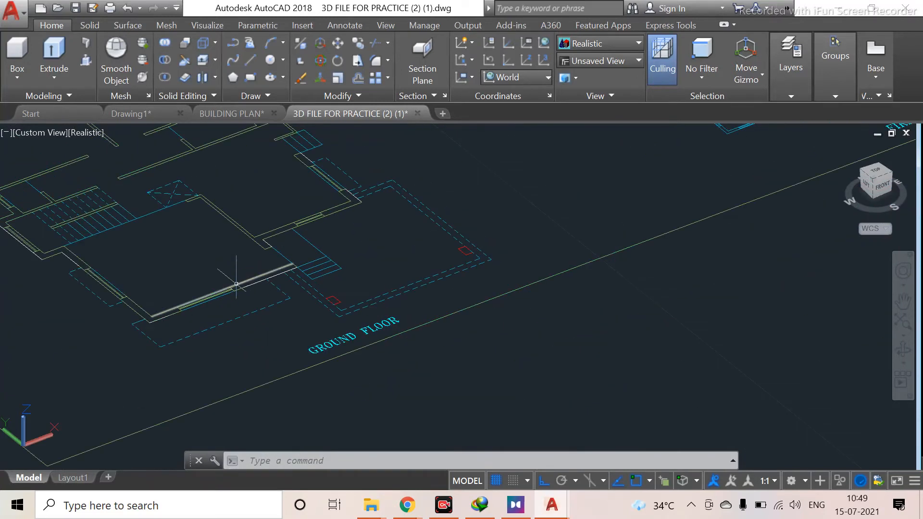
Draw a two-segment L-shaped line in empty space beside the ground-floor plan
scroll(302, 264, "down", 1)
mouse_move(301, 264)
middle_mouse_down()
mouse_move(258, 354)
mouse_move(212, 317)
middle_mouse_up()
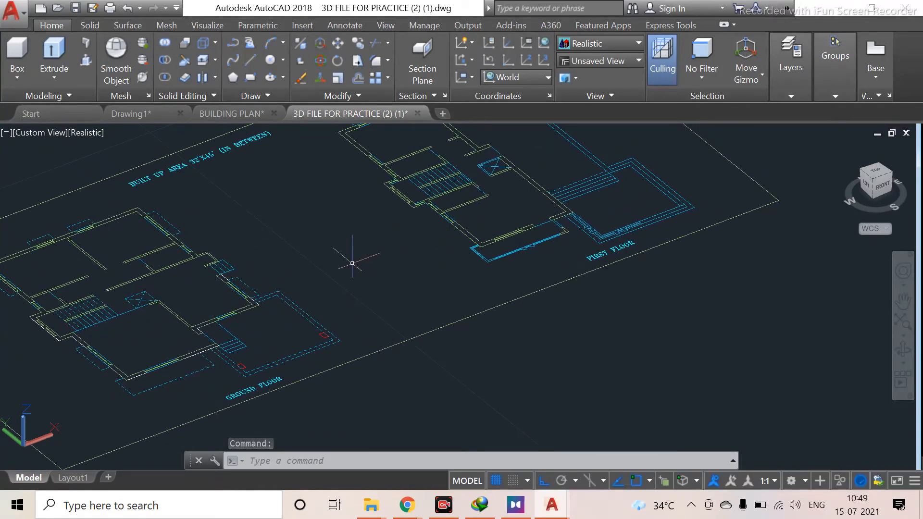
scroll(179, 331, "up", 5)
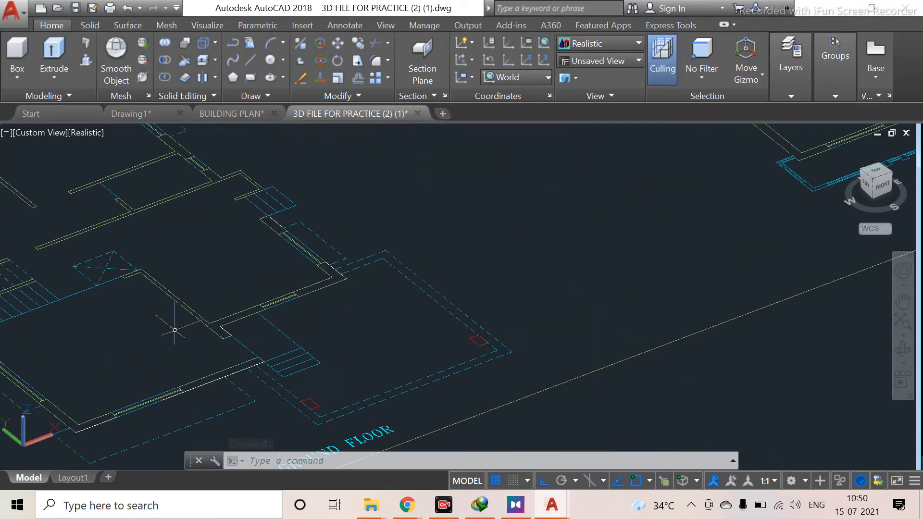
mouse_move(191, 362)
middle_mouse_down()
mouse_move(128, 351)
mouse_move(87, 367)
middle_mouse_up()
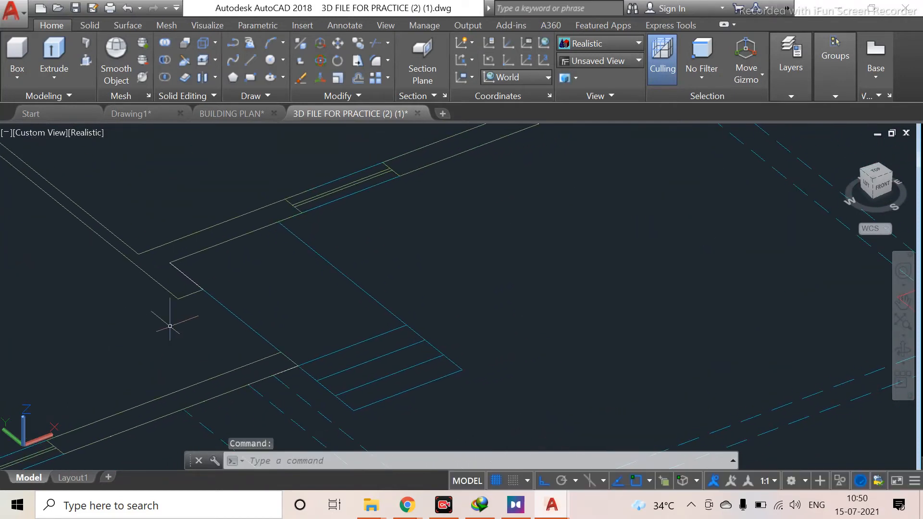
key("Escape")
scroll(237, 251, "down", 8)
middle_click_drag(348, 282, 126, 216)
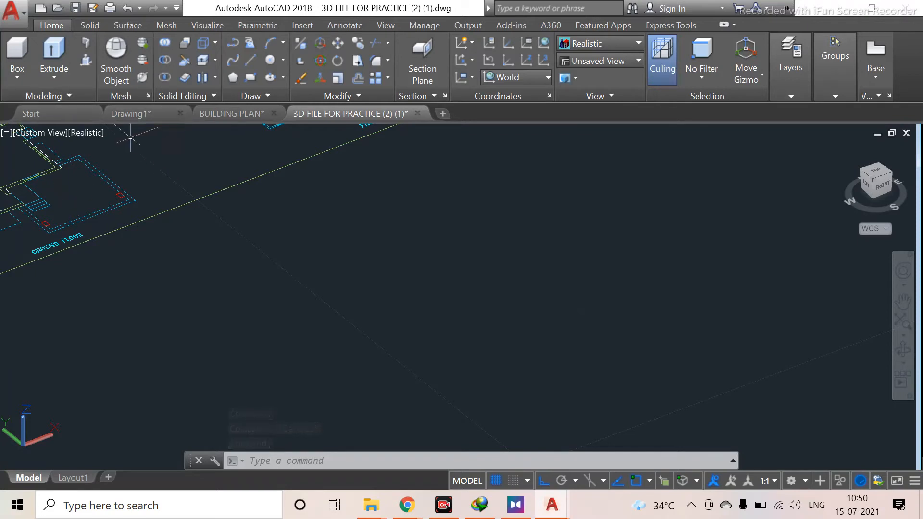
type("l")
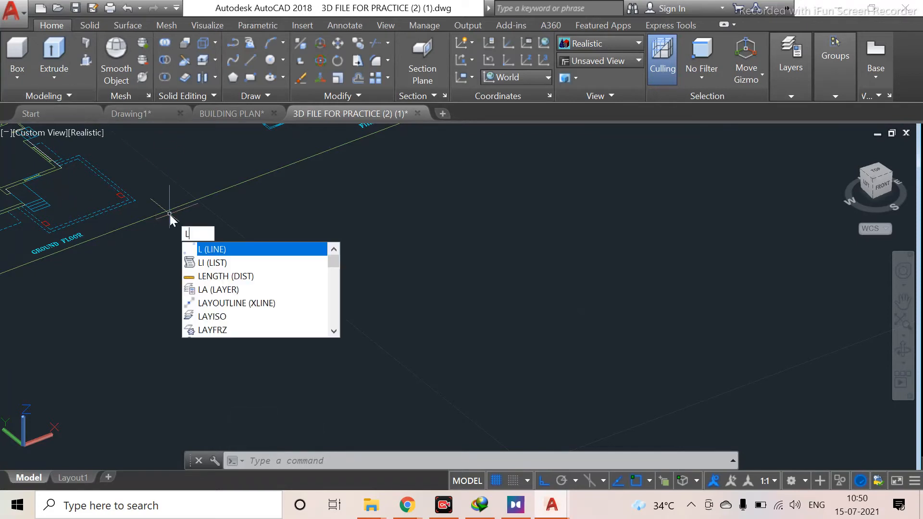
key("Return")
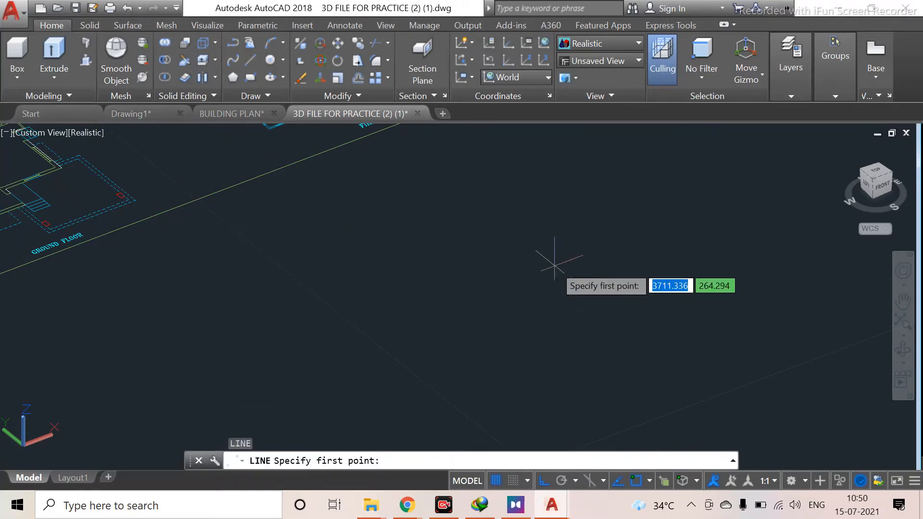
left_click(321, 332)
left_click(678, 200)
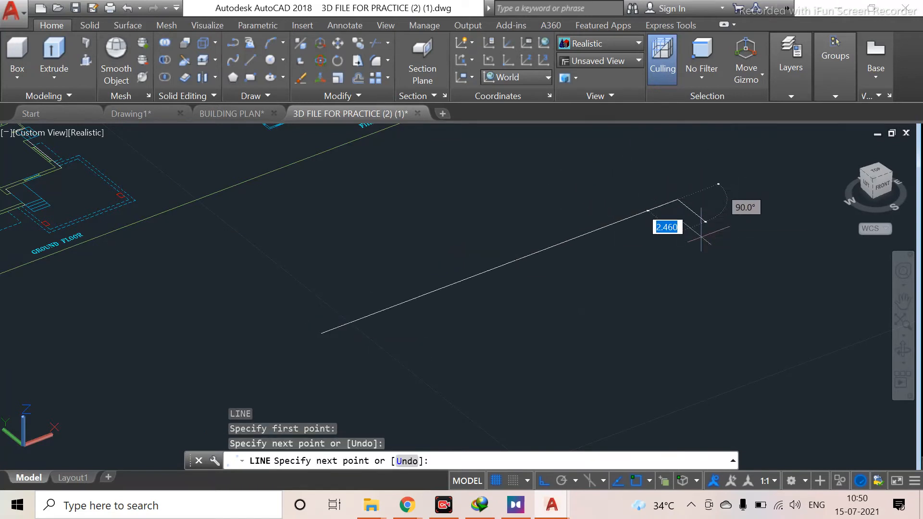
left_click(831, 323)
key("Escape")
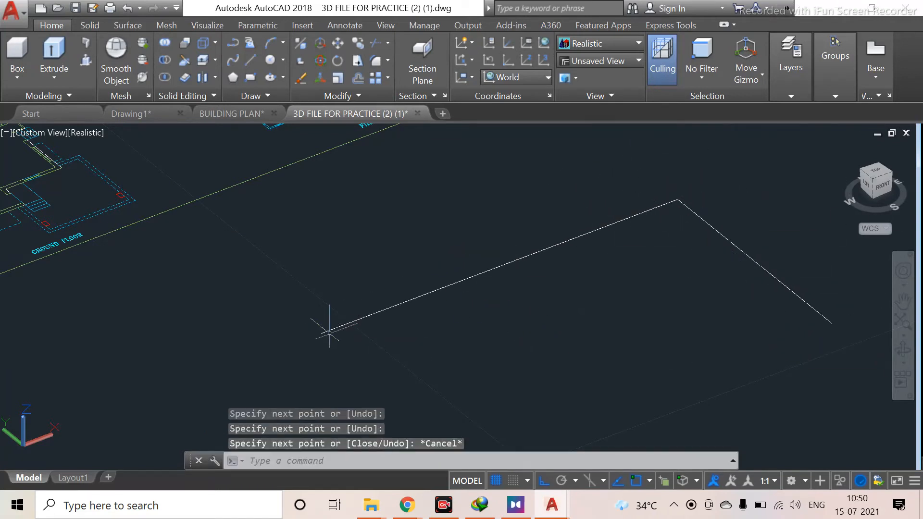
Draw a polyline segment over the first line segment, starting from its endpoint
type("pl")
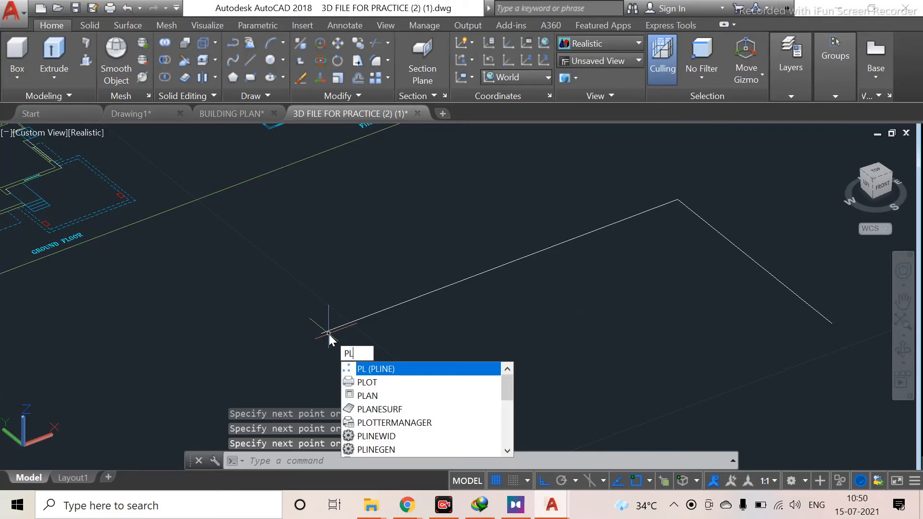
key("Return")
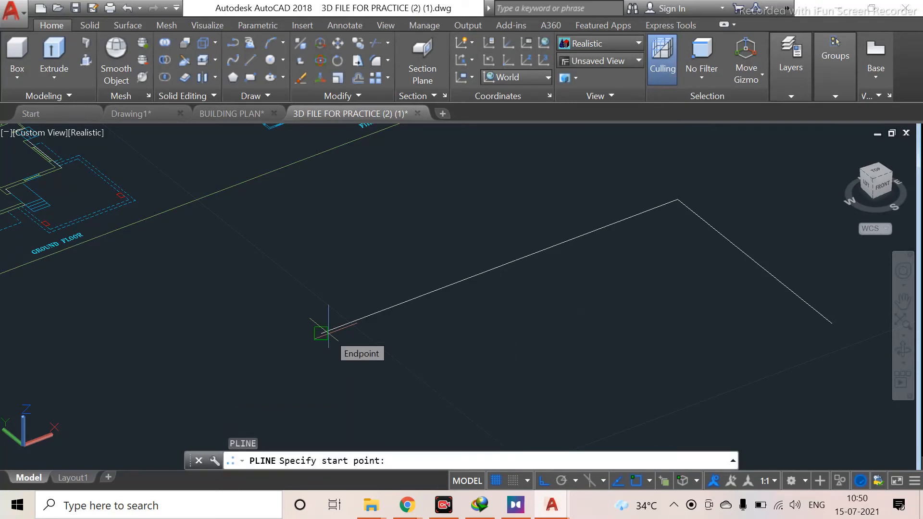
left_click(322, 331)
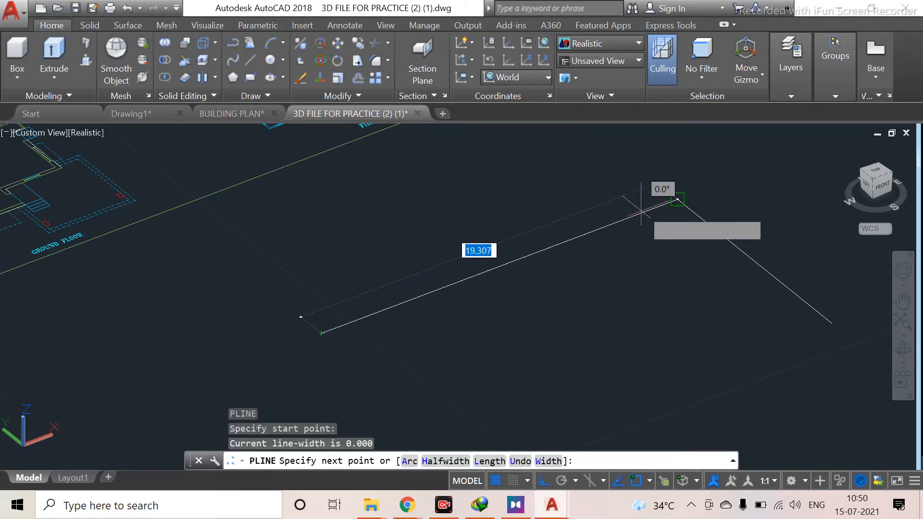
left_click(677, 199)
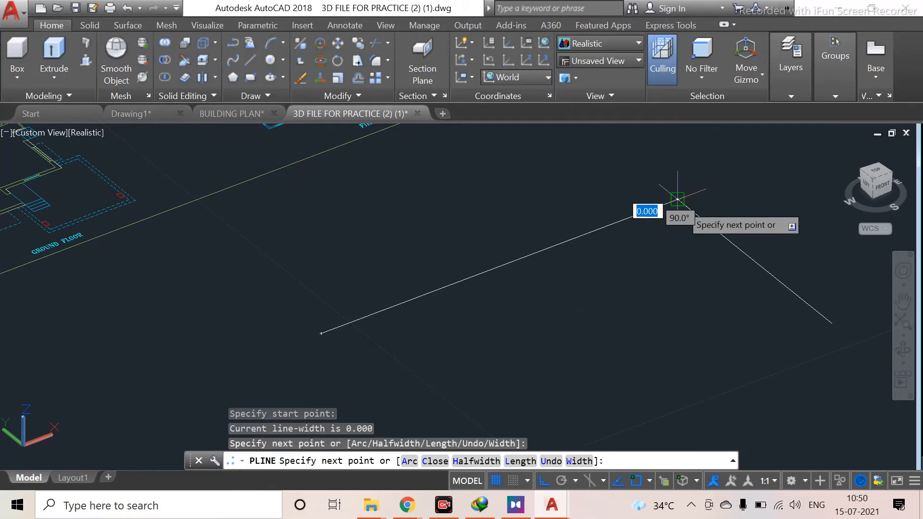
key("Escape")
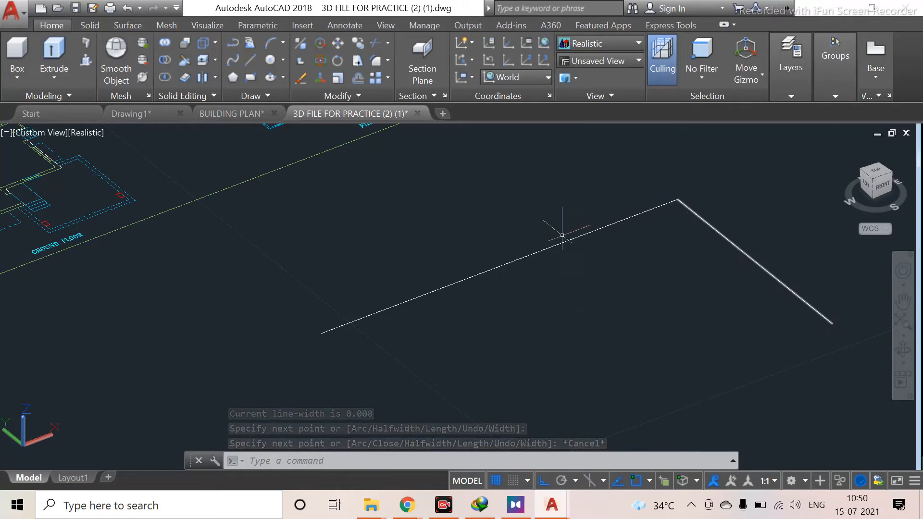
Select the overlapping polyline and turn on Selection Cycling, then try picking the overlapping segment
left_click(536, 251)
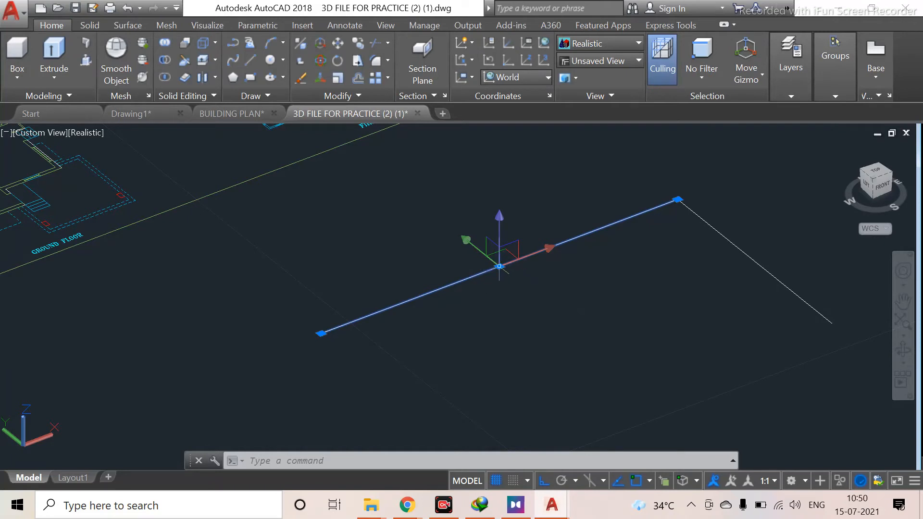
left_click(663, 480)
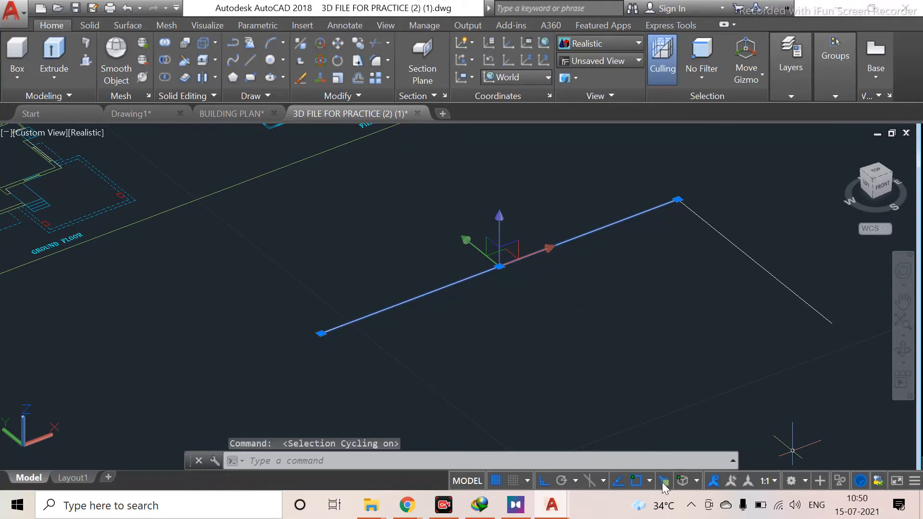
key("Escape")
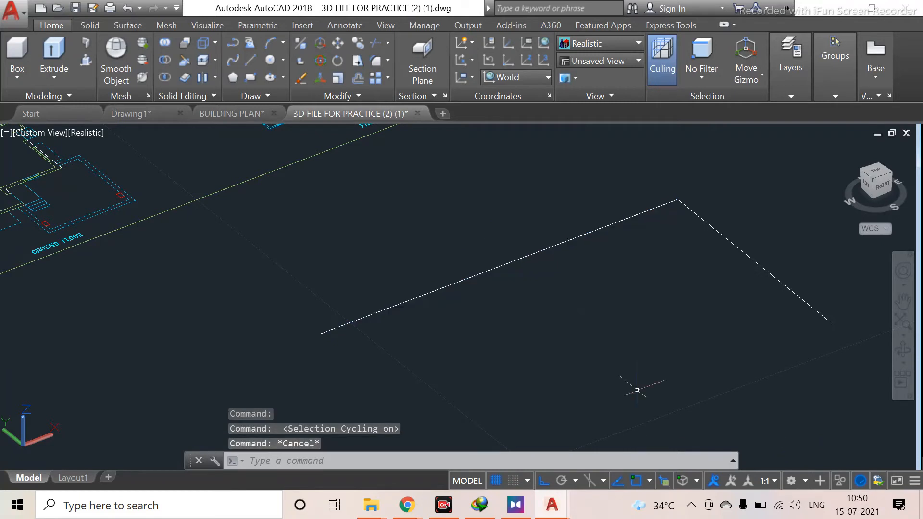
left_click(524, 258)
left_click(513, 259)
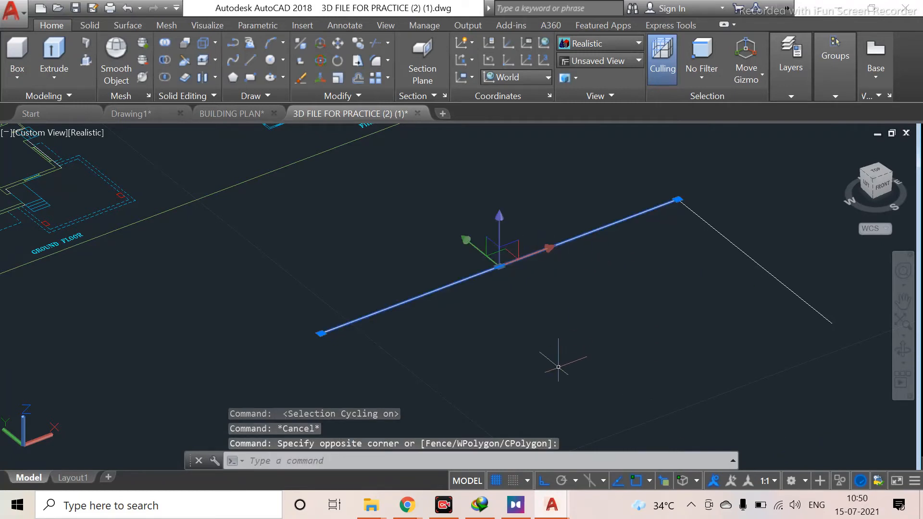
key("Escape")
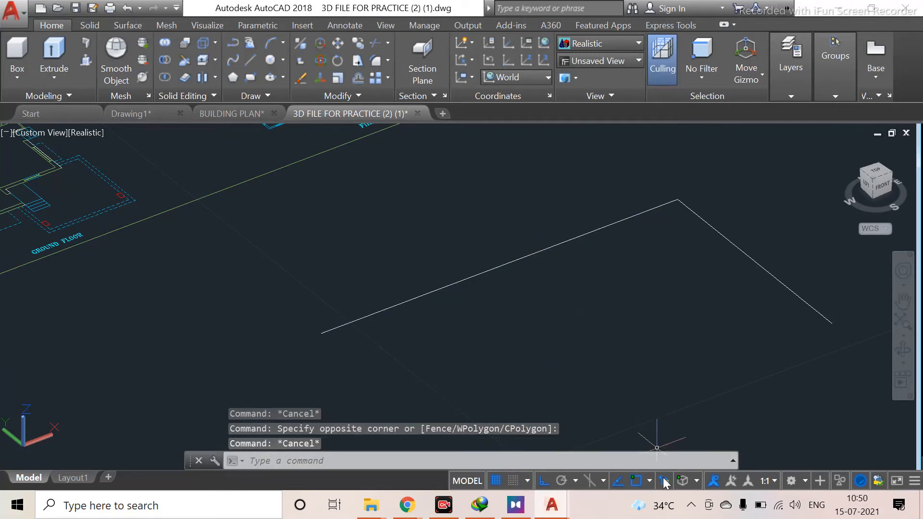
Draw a second two-segment L-shaped polyline parallel to the first shape
scroll(605, 312, "down", 2)
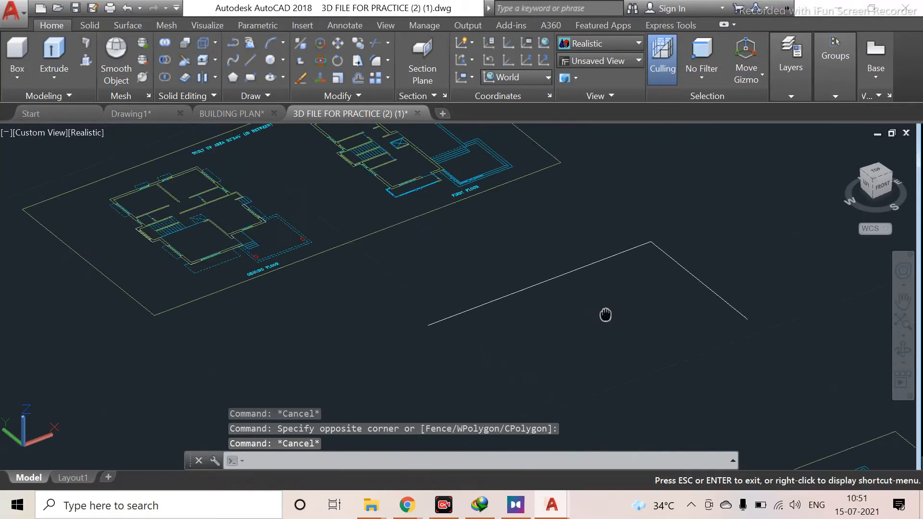
middle_click_drag(604, 312, 447, 249)
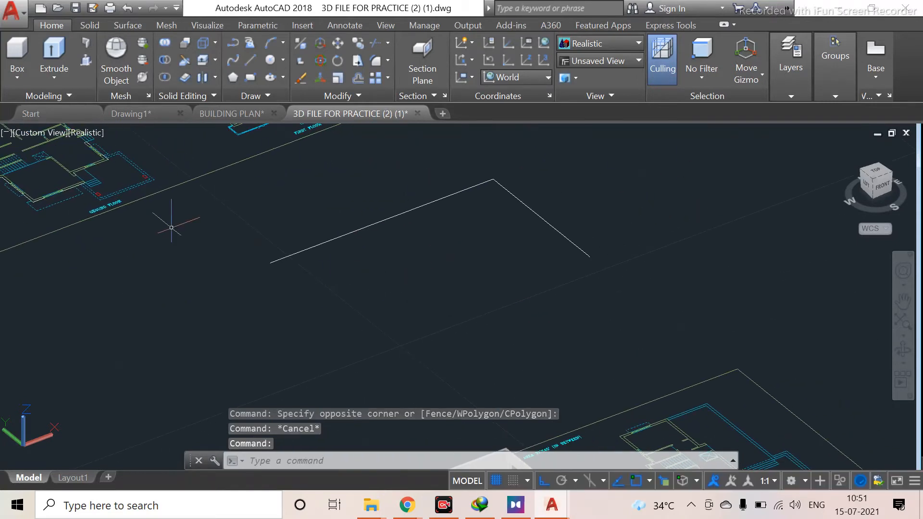
type("l")
key("Return")
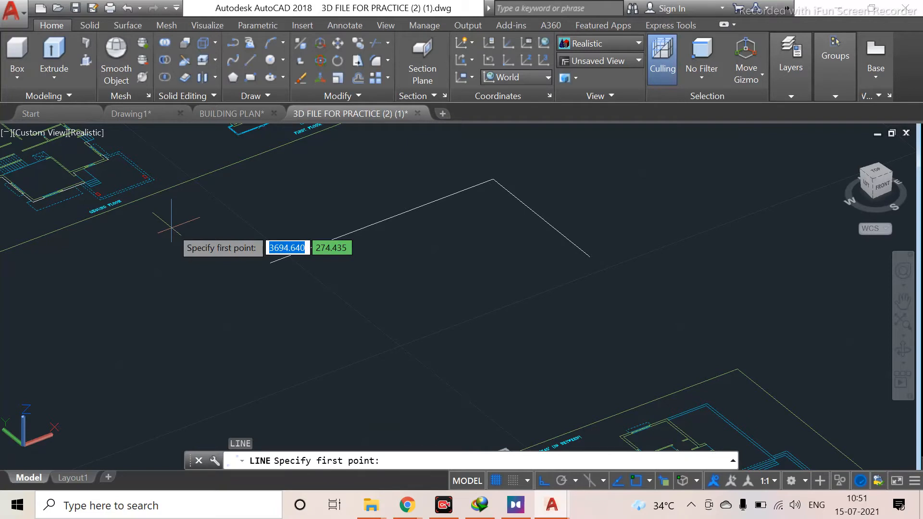
key("Escape")
type("pl")
key("Return")
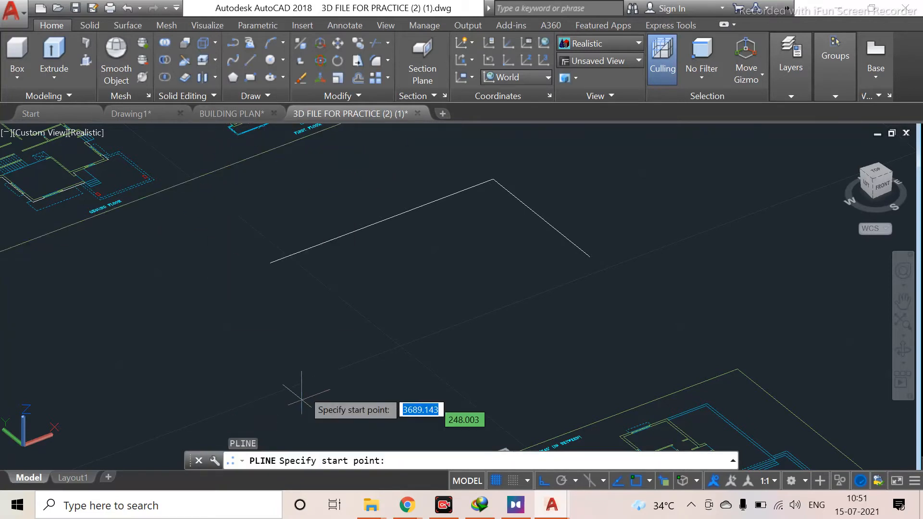
left_click(297, 321)
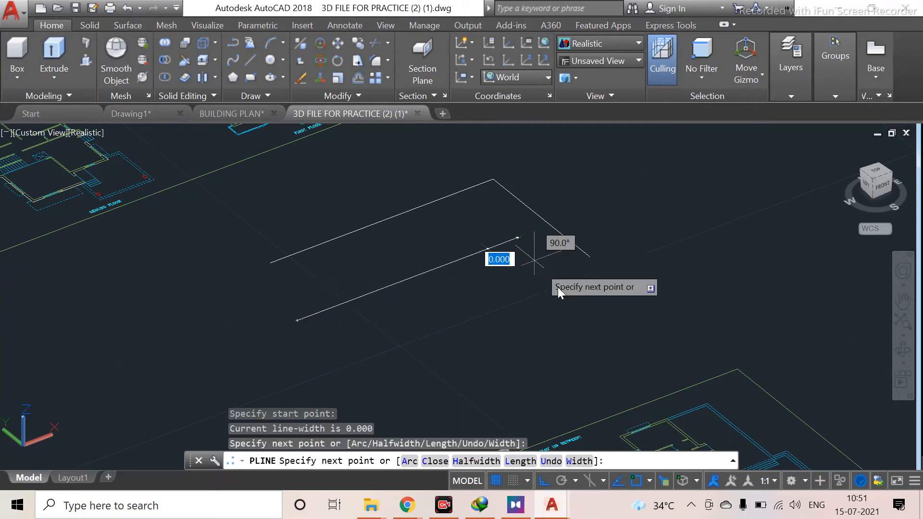
left_click(587, 314)
key("Escape")
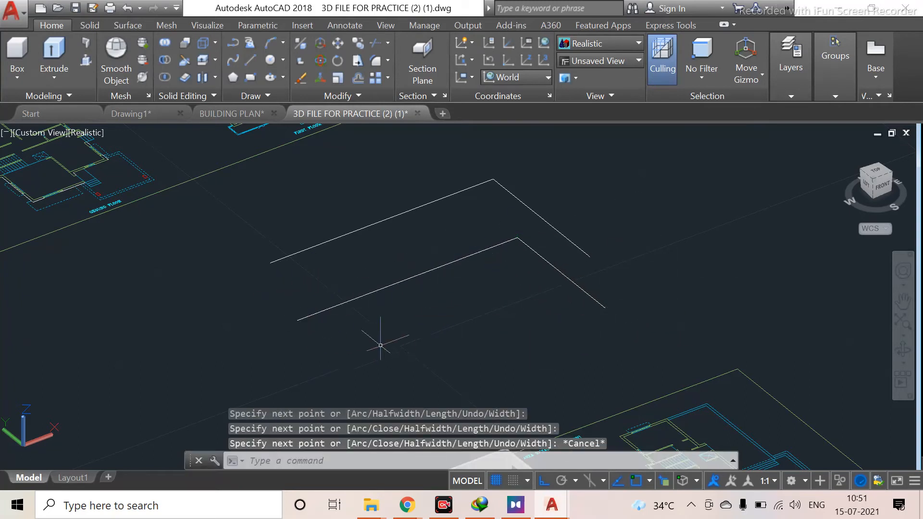
Draw a line over the first segment of the new polyline, from its start point to its corner
scroll(360, 305, "up", 3)
type("l")
key("Return")
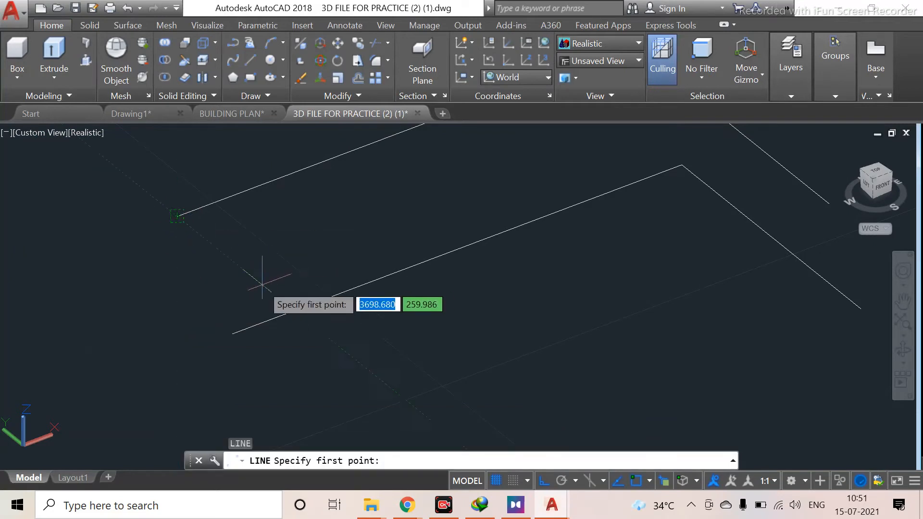
left_click(232, 334)
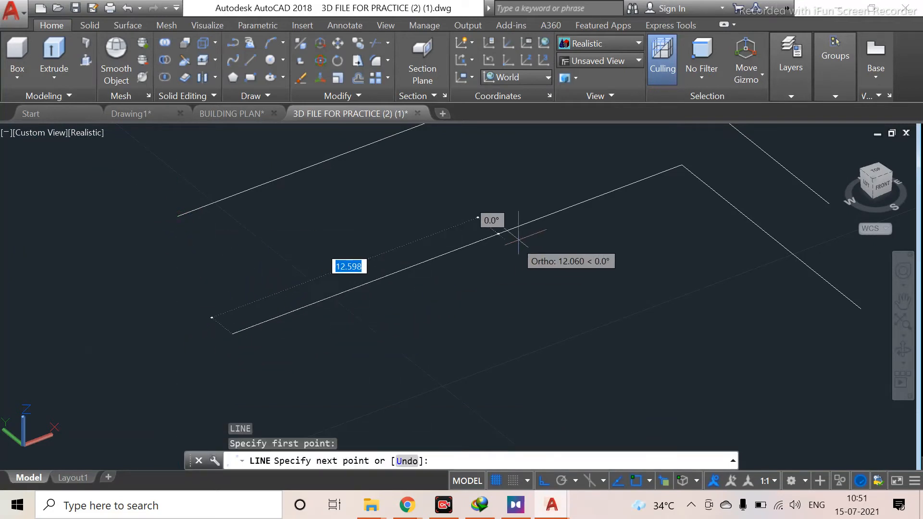
left_click(681, 165)
key("Escape")
Select the overlapping polyline and toggle Selection Cycling off and back on
scroll(552, 268, "down", 5)
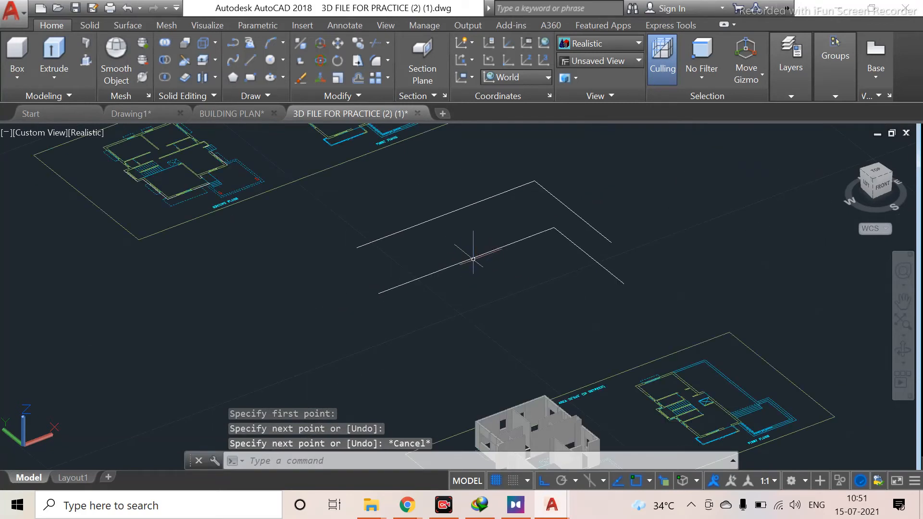
left_click(474, 259)
scroll(446, 291, "up", 3)
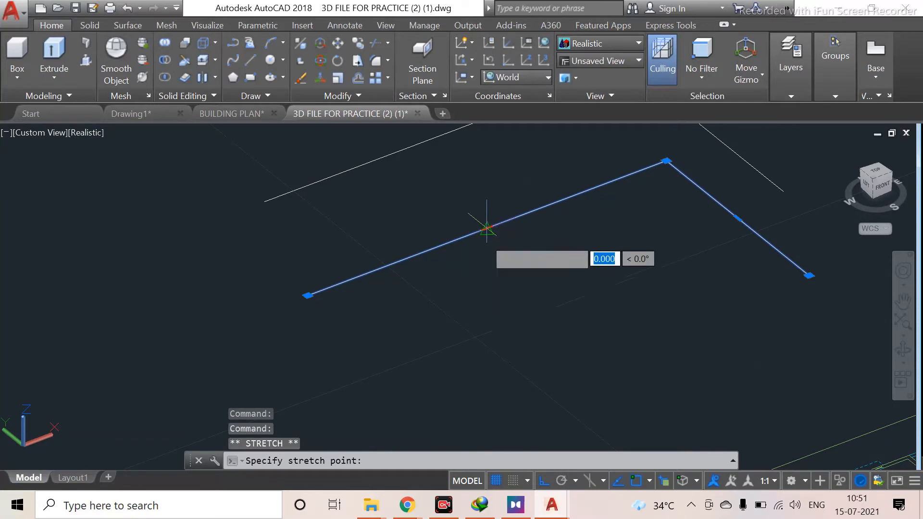
key("Escape")
scroll(538, 317, "down", 2)
left_click(665, 481)
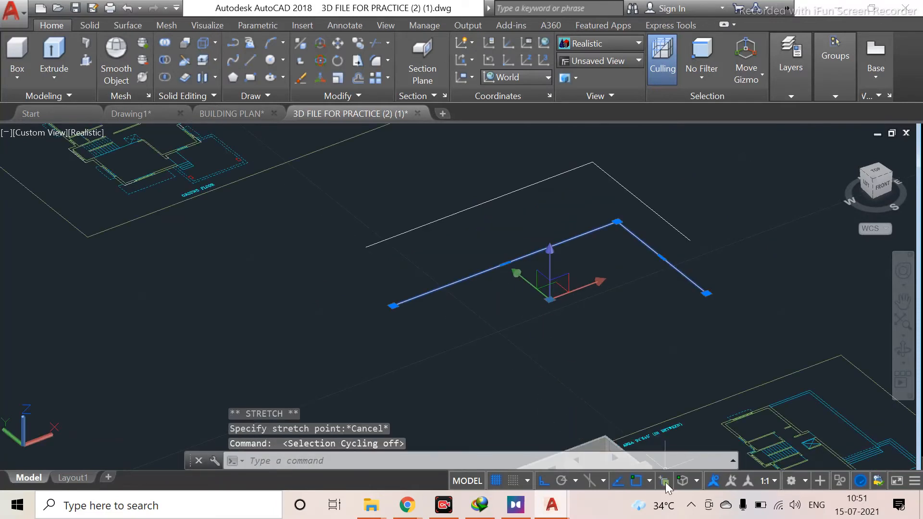
left_click(665, 481)
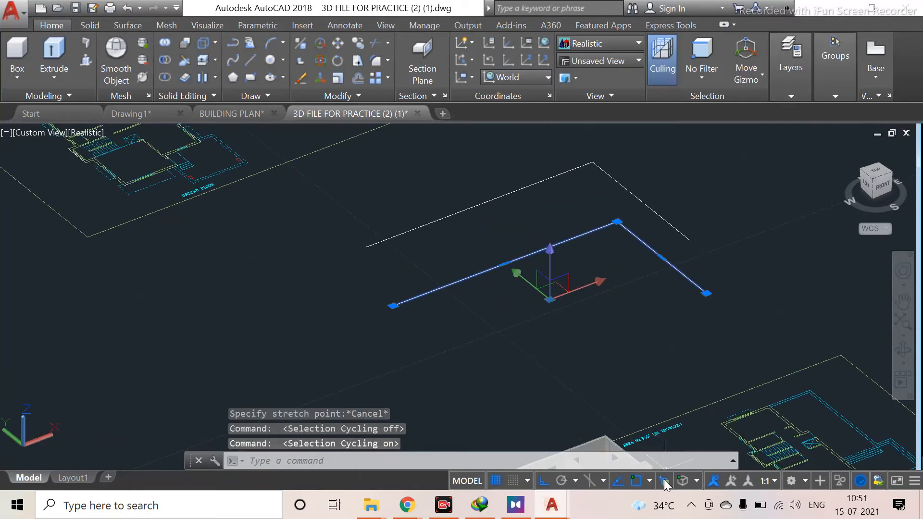
Pick the overlapping segment through the selection list, choosing Polyline and then Line
left_click(504, 264)
key("Escape")
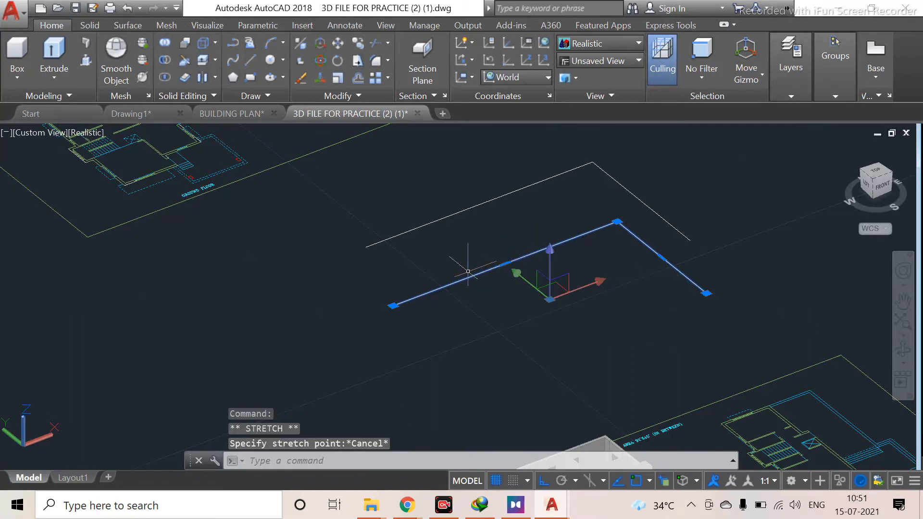
left_click(455, 283)
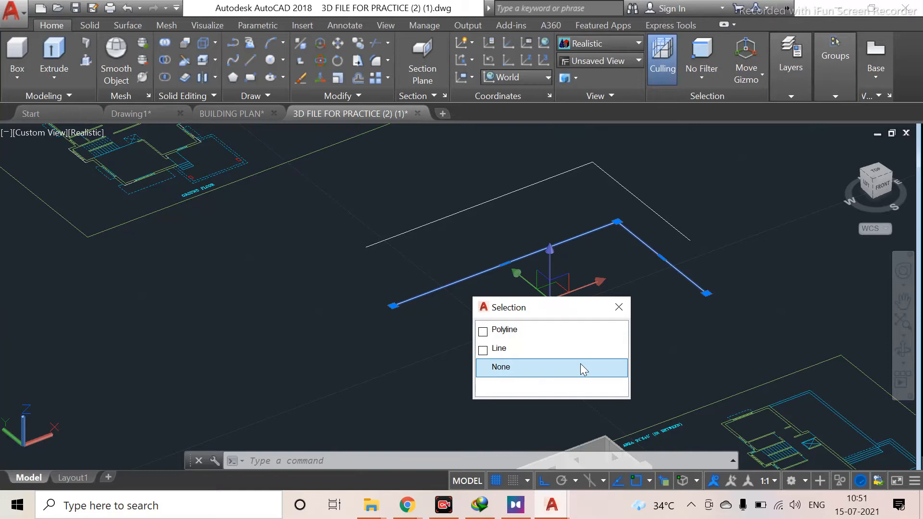
left_click(578, 332)
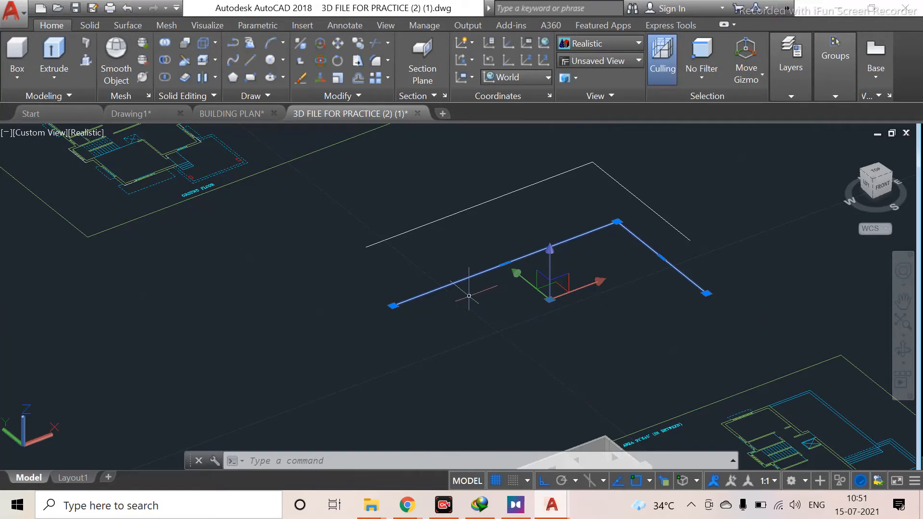
left_click(461, 280)
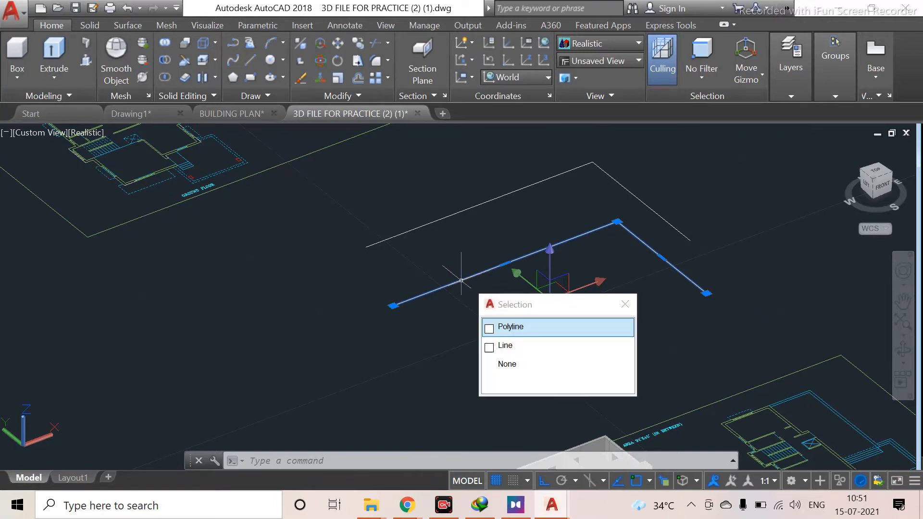
left_click(526, 348)
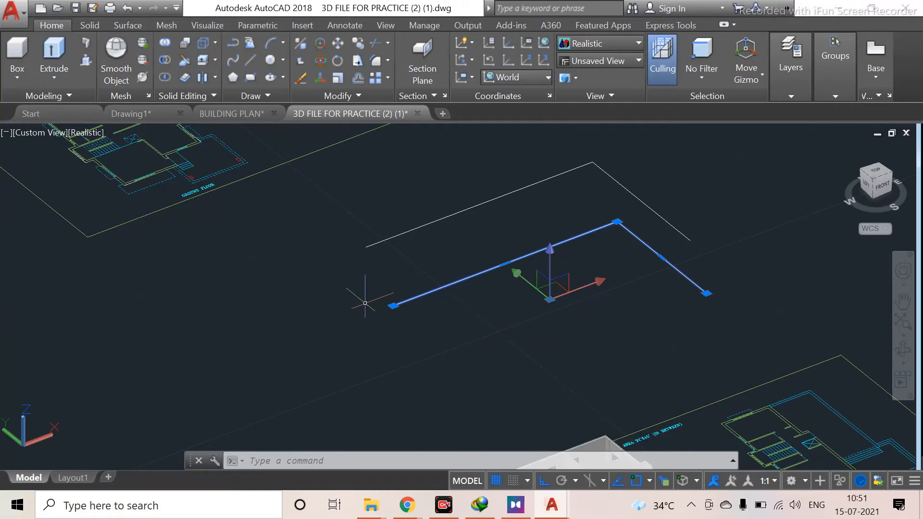
left_click(394, 306)
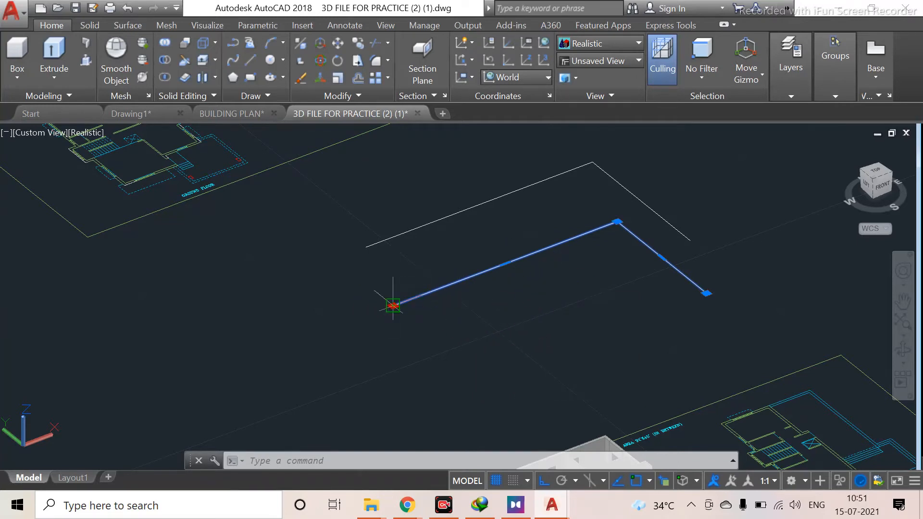
left_click(393, 305)
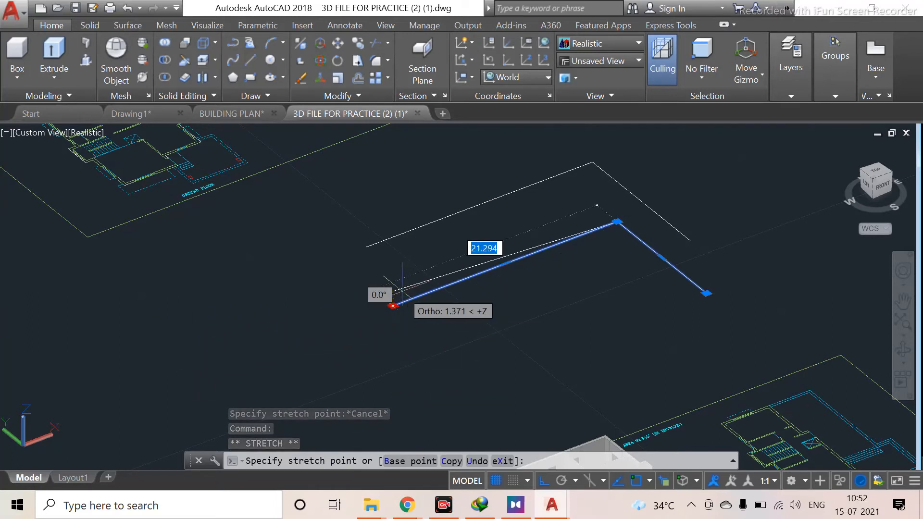
key("Escape")
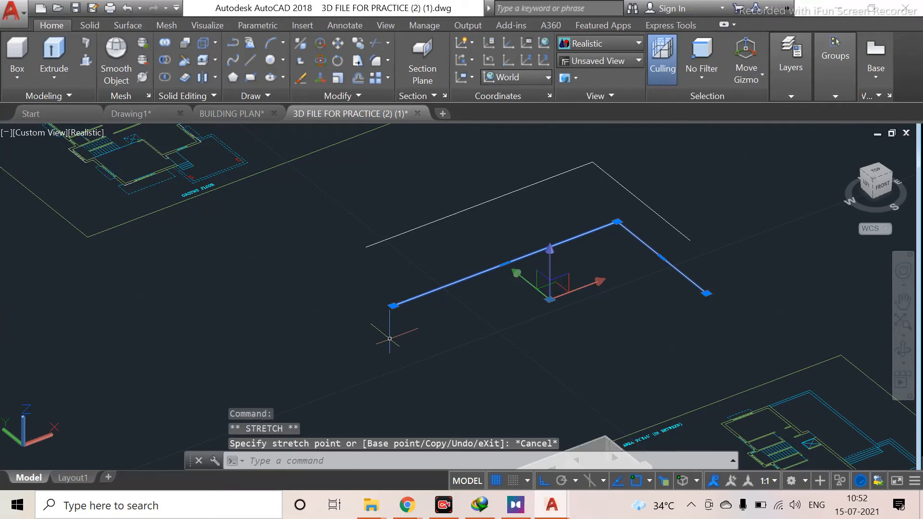
Try to move the selected polyline and overlapping line together from the polyline's start point
type("M")
key("Return")
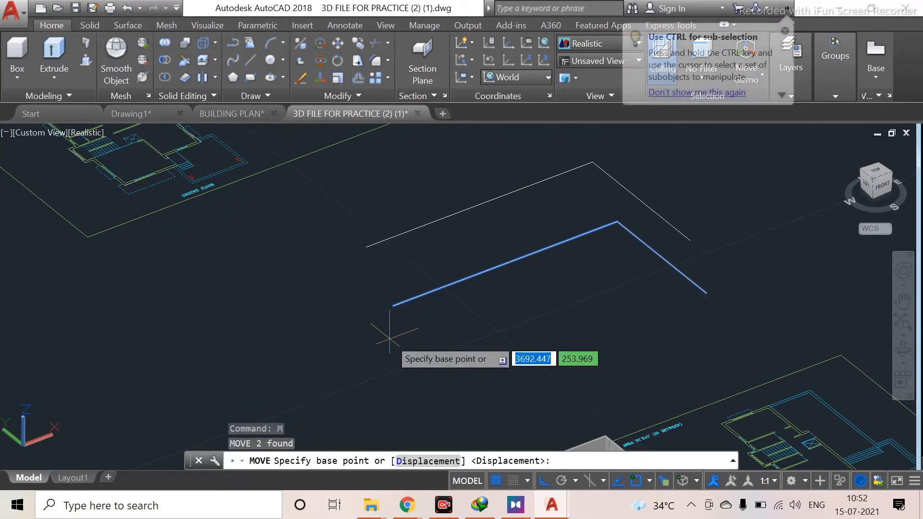
left_click(393, 306)
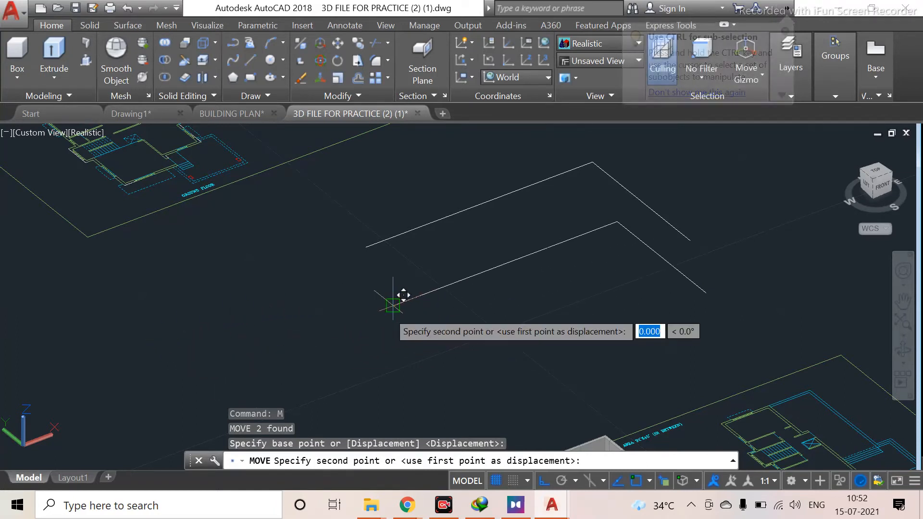
key("Escape")
Select only the overlapping line by choosing Line in the selection list
scroll(533, 295, "up", 3)
scroll(533, 296, "down", 2)
middle_click_drag(507, 316, 409, 325)
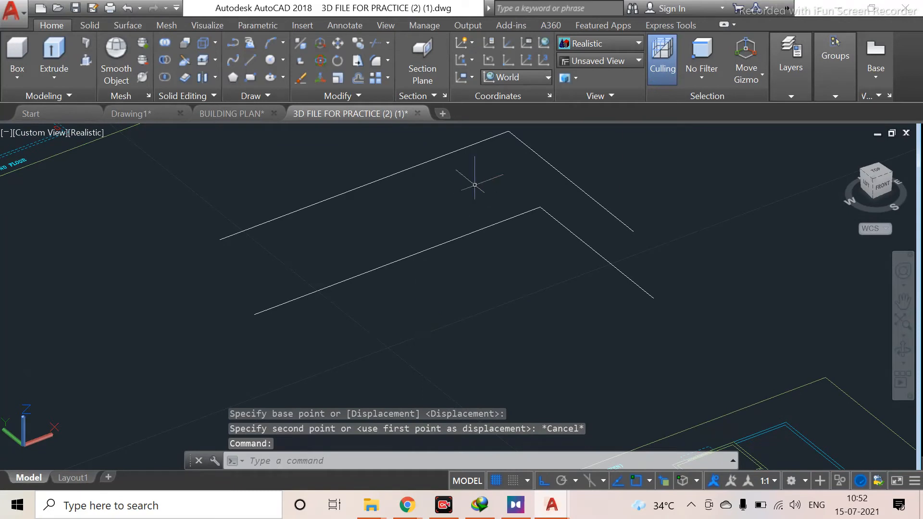
left_click(472, 231)
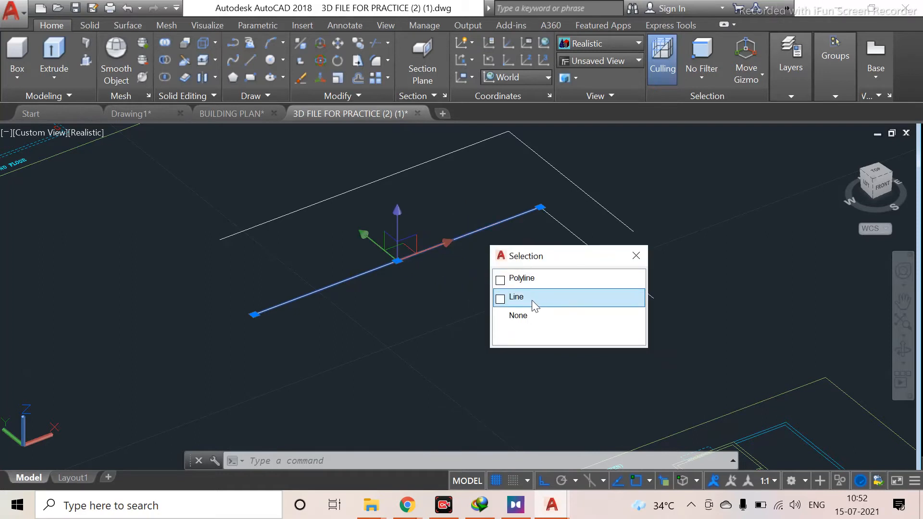
left_click(531, 300)
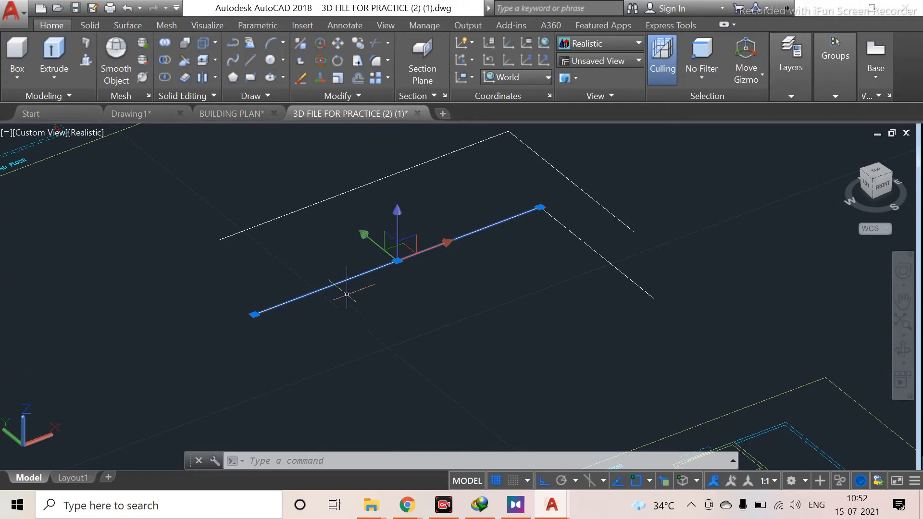
left_click(313, 291)
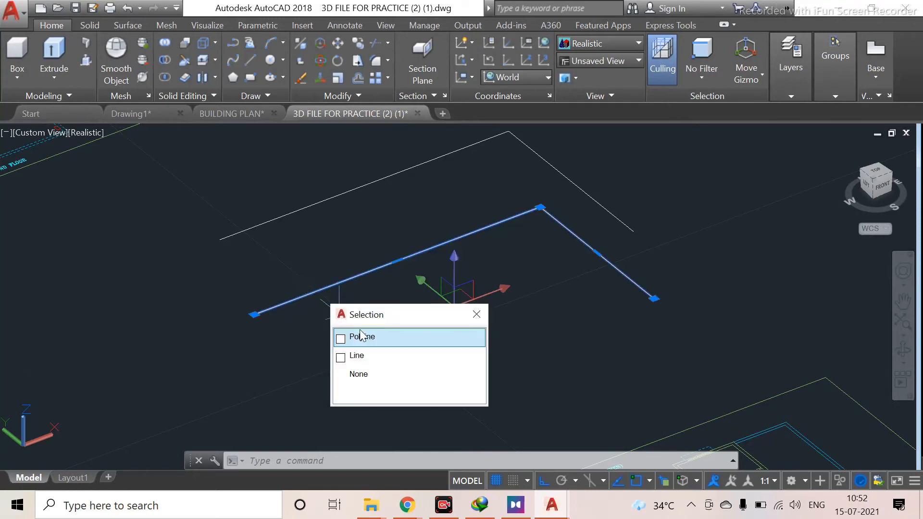
left_click(408, 356)
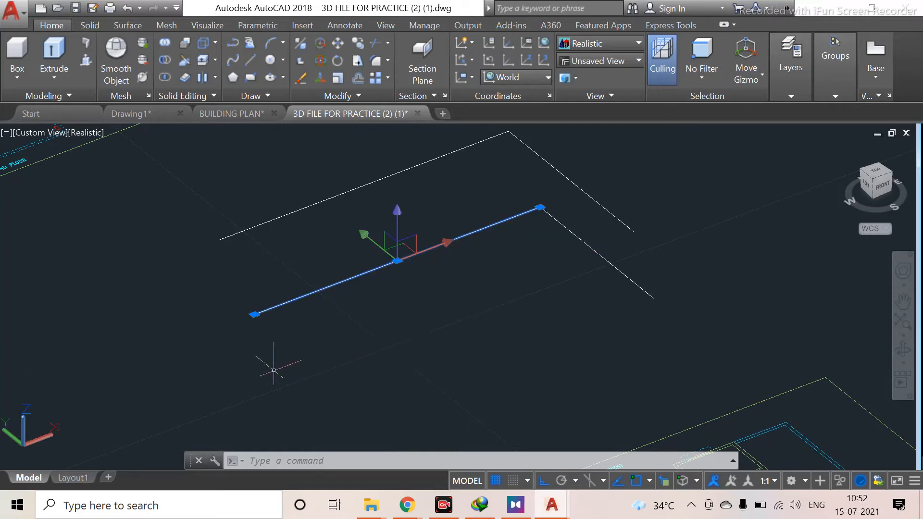
Move the overlapping line from its start point away from the polyline to an empty area of the drawing
type("m")
key("Return")
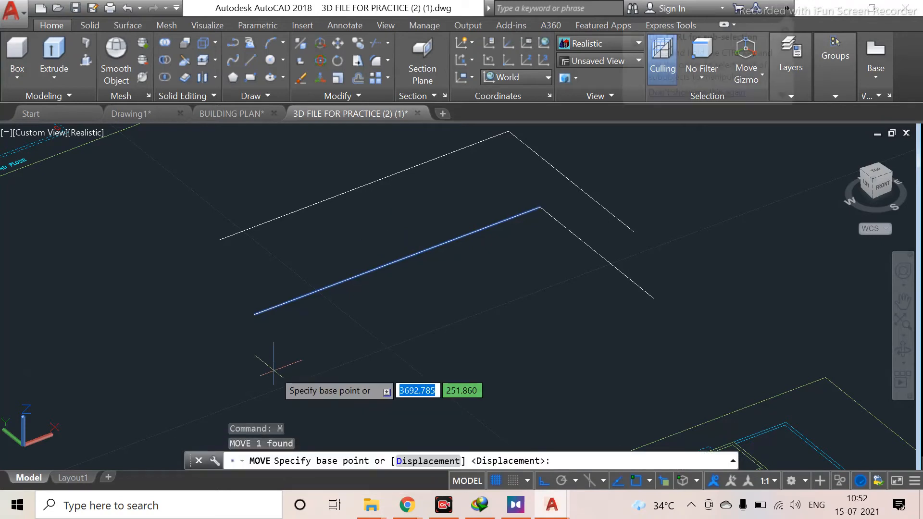
left_click(254, 315)
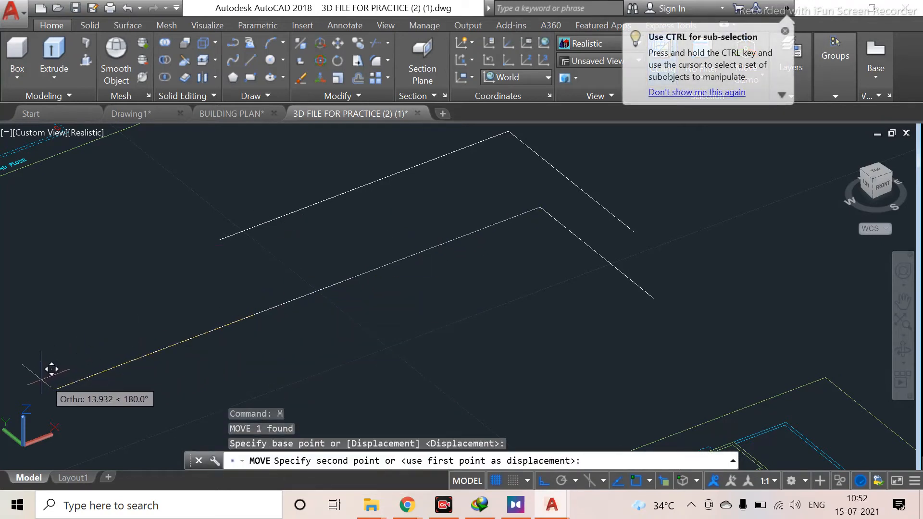
scroll(10, 389, "down", 2)
scroll(29, 423, "down", 2)
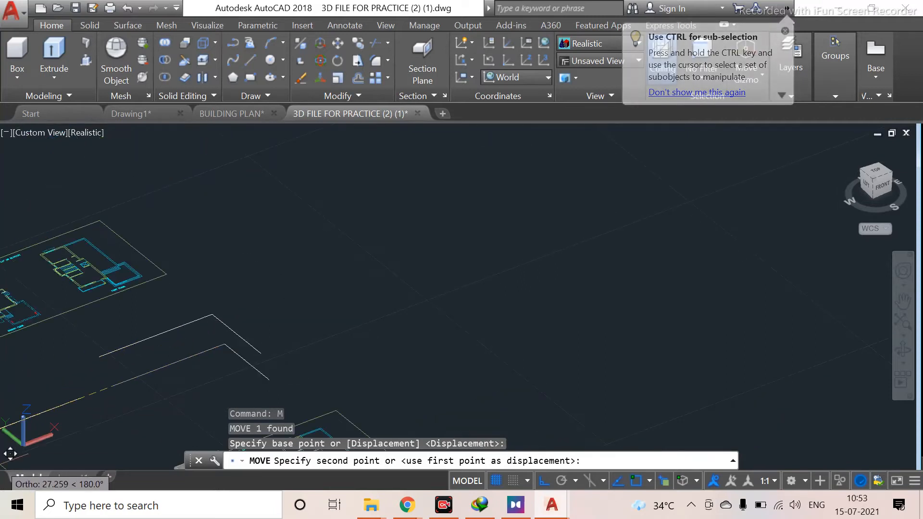
middle_click_drag(24, 453, 400, 308)
left_click(283, 333)
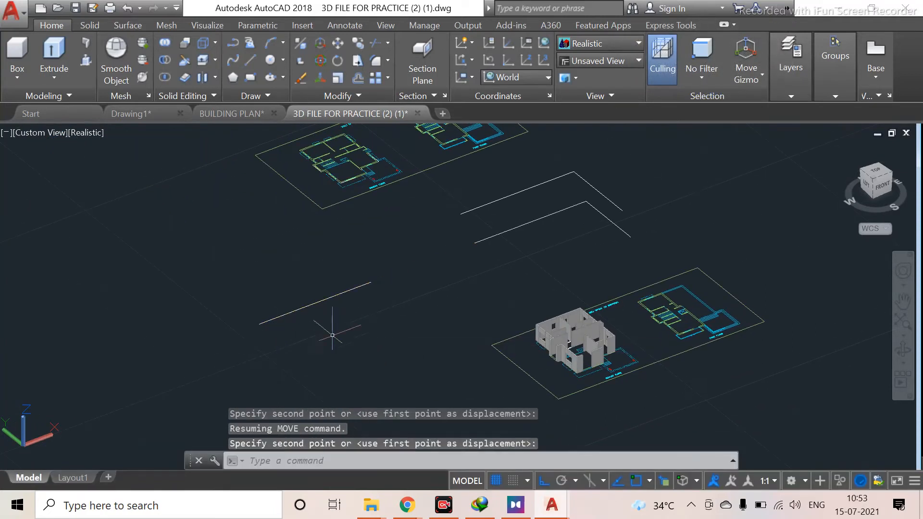
Zoom and pan around the ground floor plan to examine its outer wall lines
scroll(531, 258, "up", 2)
scroll(534, 262, "up", 1)
middle_click_drag(534, 262, 470, 306)
scroll(467, 308, "down", 2)
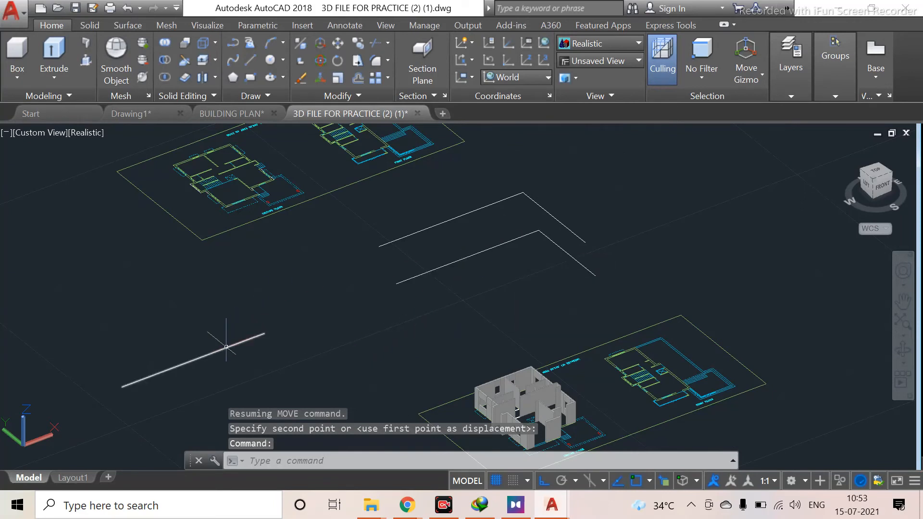
scroll(233, 188, "up", 3)
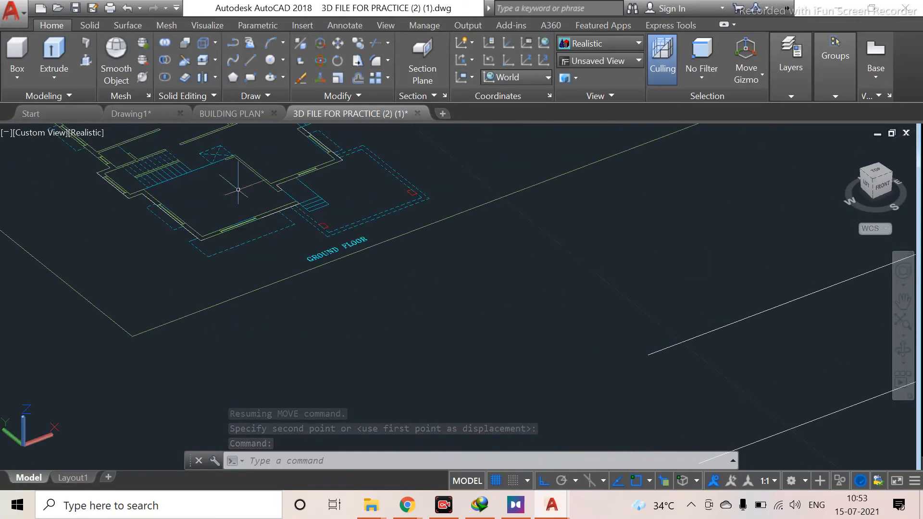
middle_click_drag(239, 248, 324, 351)
scroll(399, 268, "up", 3)
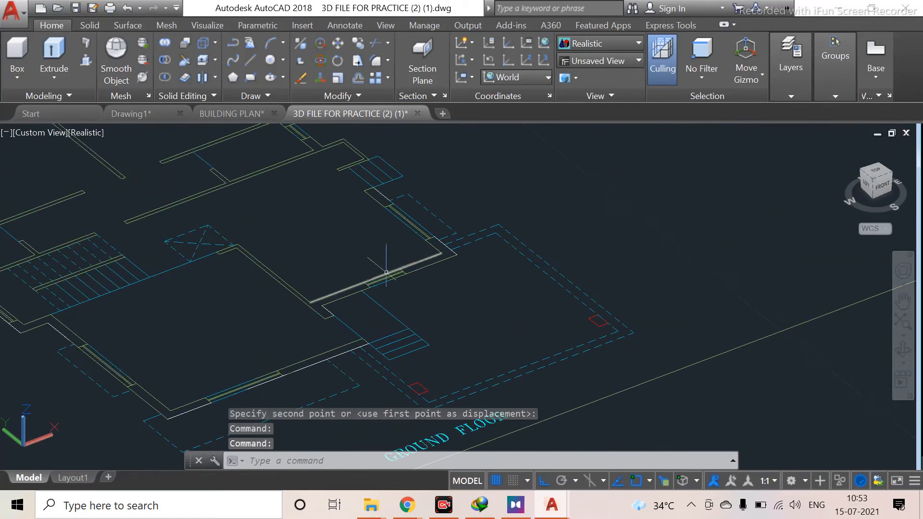
scroll(302, 288, "down", 5)
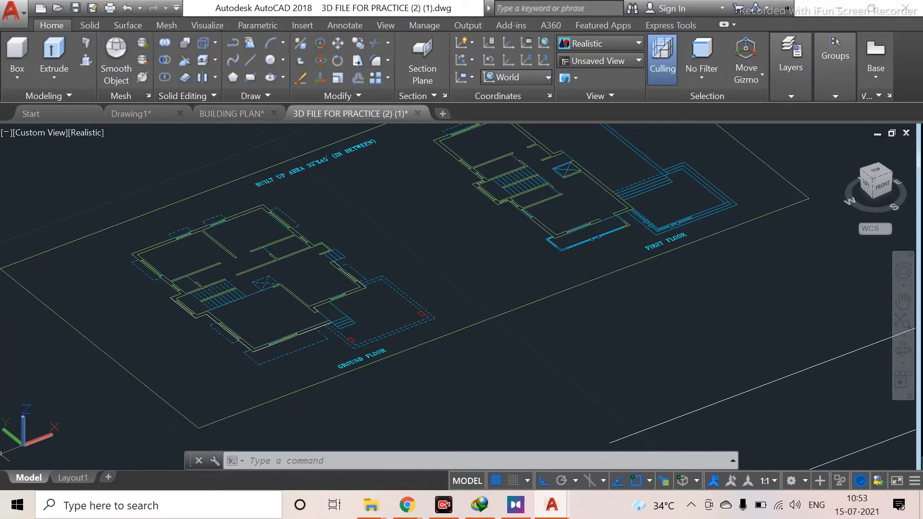
scroll(142, 396, "down", 2)
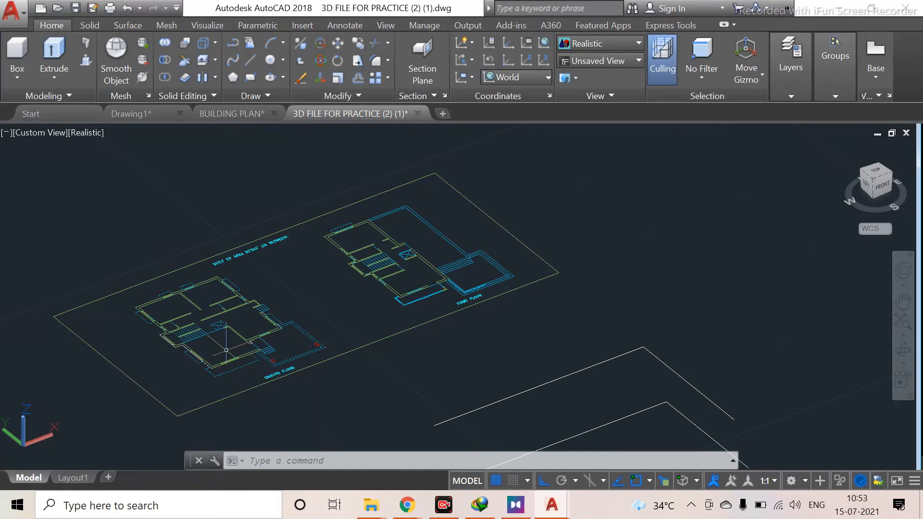
scroll(226, 350, "up", 3)
scroll(232, 348, "up", 3)
scroll(212, 311, "down", 2)
middle_click_drag(250, 342, 314, 309)
scroll(382, 261, "down", 2)
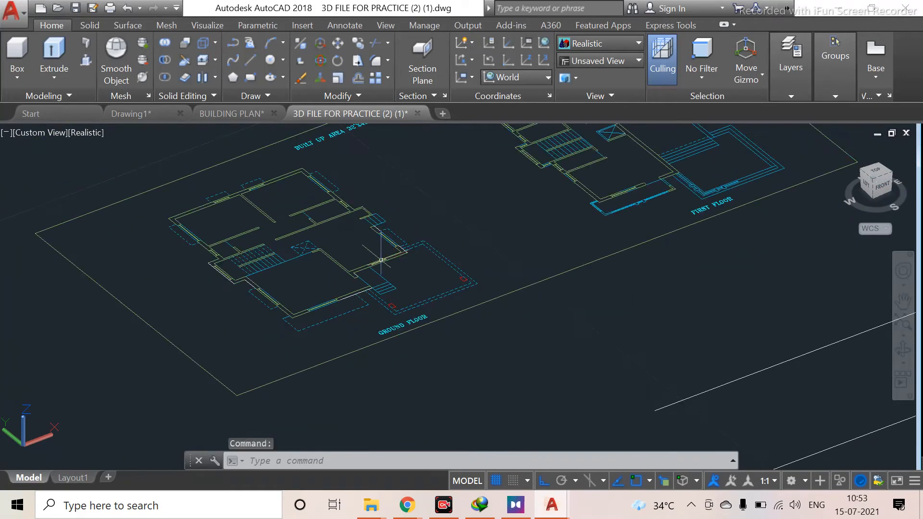
scroll(332, 248, "up", 2)
middle_click_drag(350, 330, 244, 258)
scroll(231, 259, "up", 2)
scroll(235, 263, "up", 2)
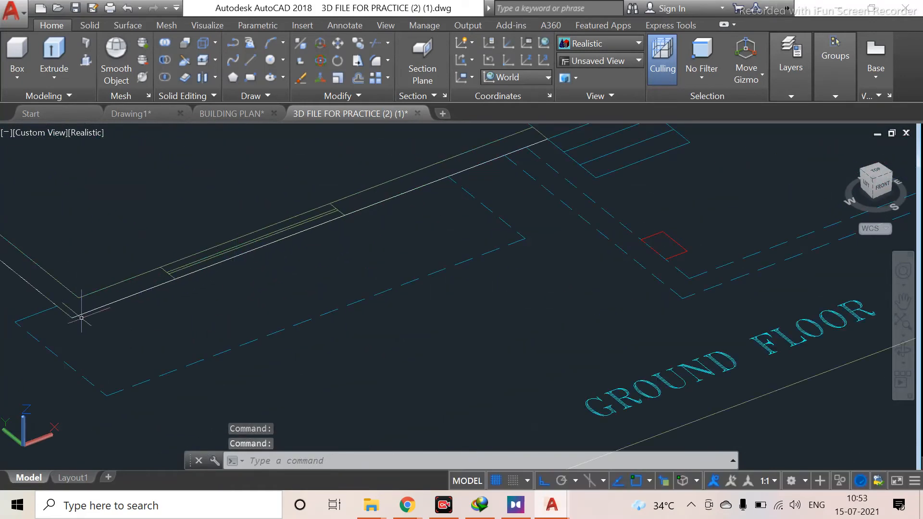
Pick a ground floor outer wall segment as Line through the selection list, add neighbouring segments, then clear the selection
left_click(110, 305)
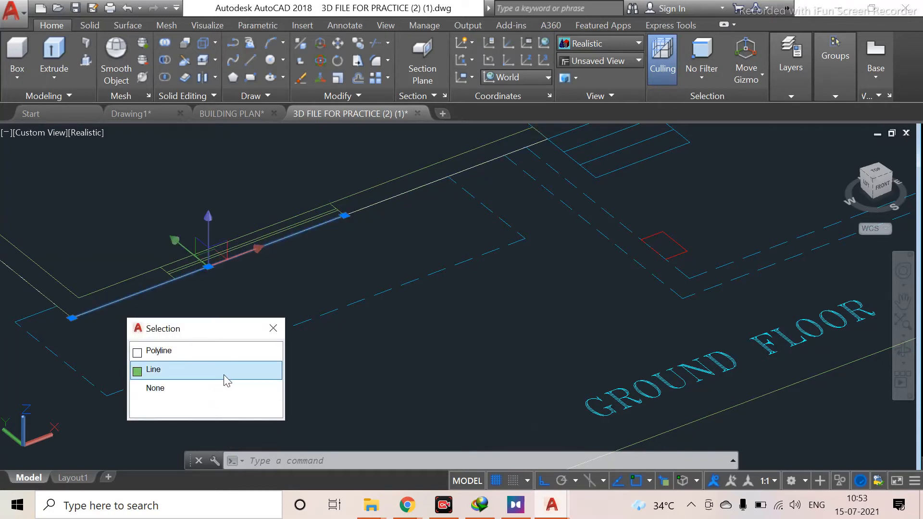
left_click(236, 353)
scroll(342, 290, "down", 4)
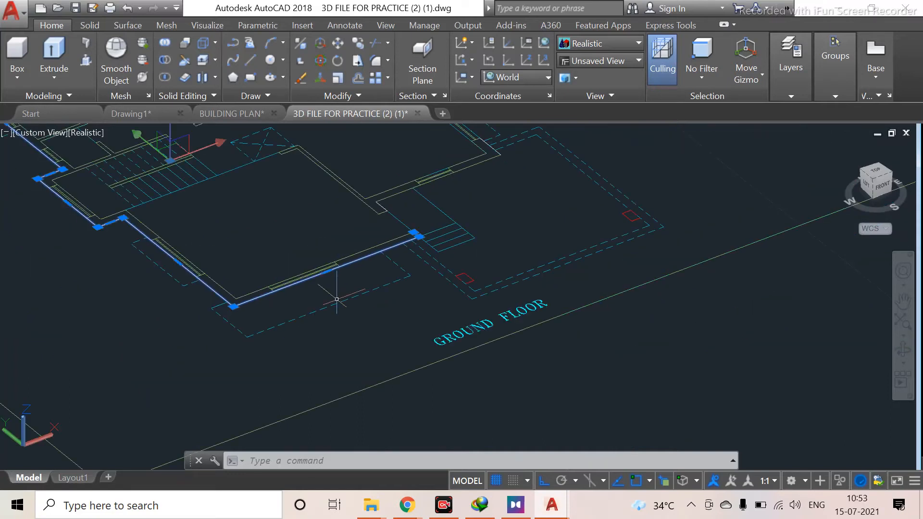
scroll(369, 291, "up", 5)
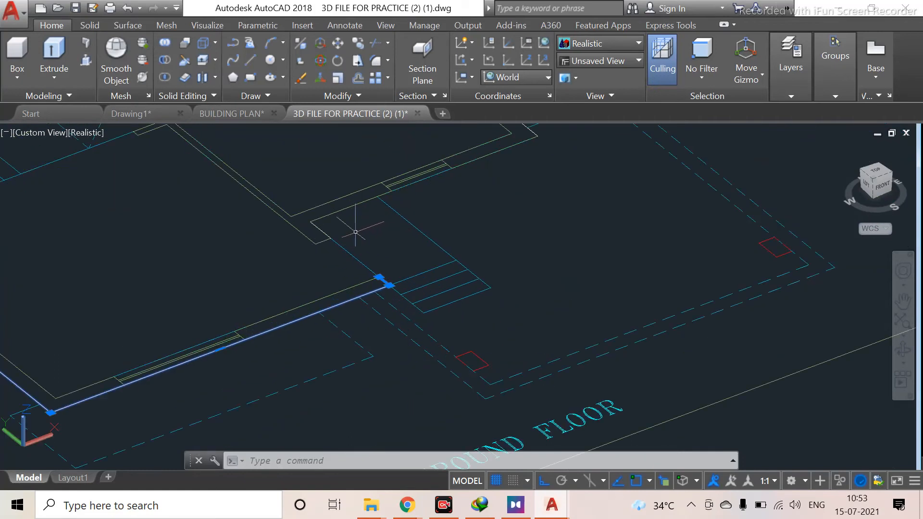
left_click(324, 216)
left_click(417, 261)
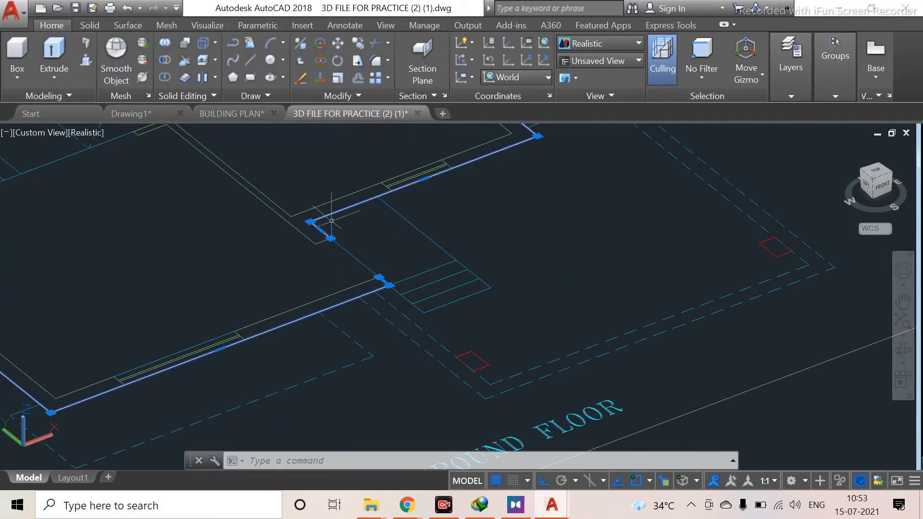
scroll(375, 284, "down", 5)
scroll(439, 388, "up", 6)
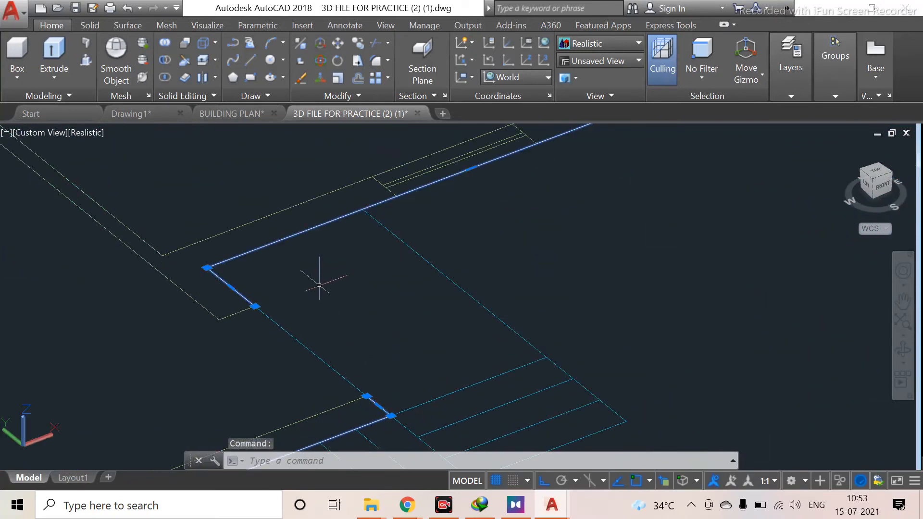
key("Escape")
Pick an overlapping outer wall edge of the ground floor plan through the selection list
scroll(288, 322, "down", 3)
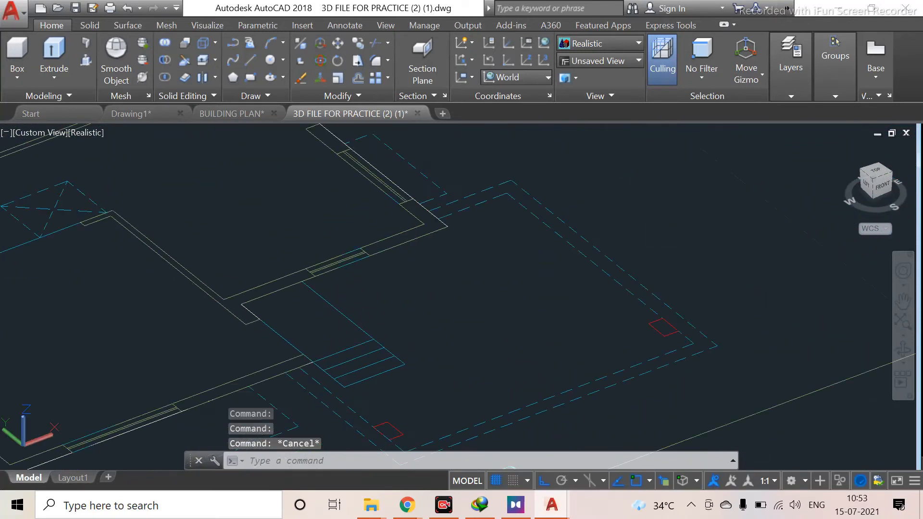
scroll(284, 340, "down", 4)
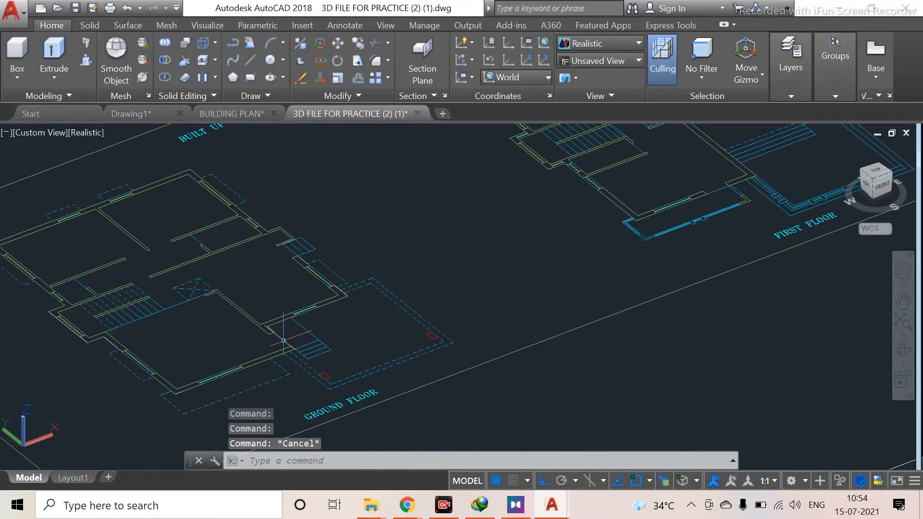
scroll(299, 325, "up", 6)
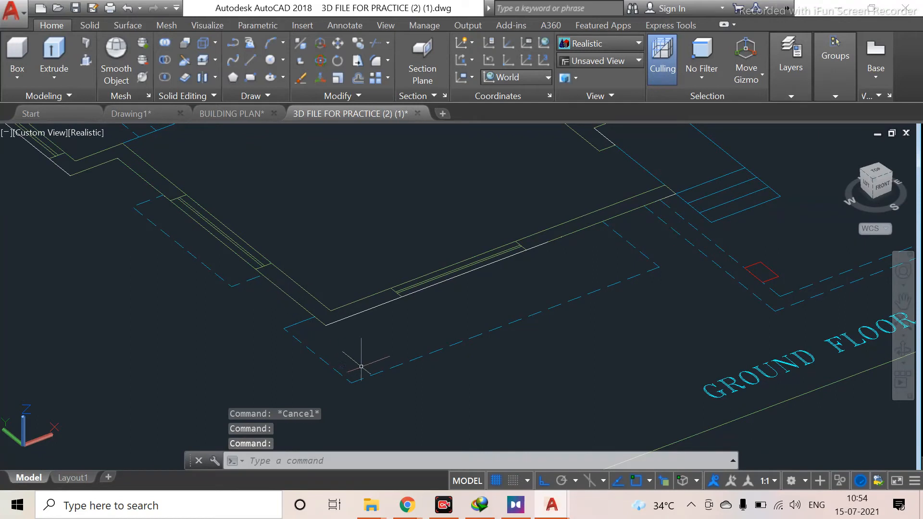
left_click(347, 315)
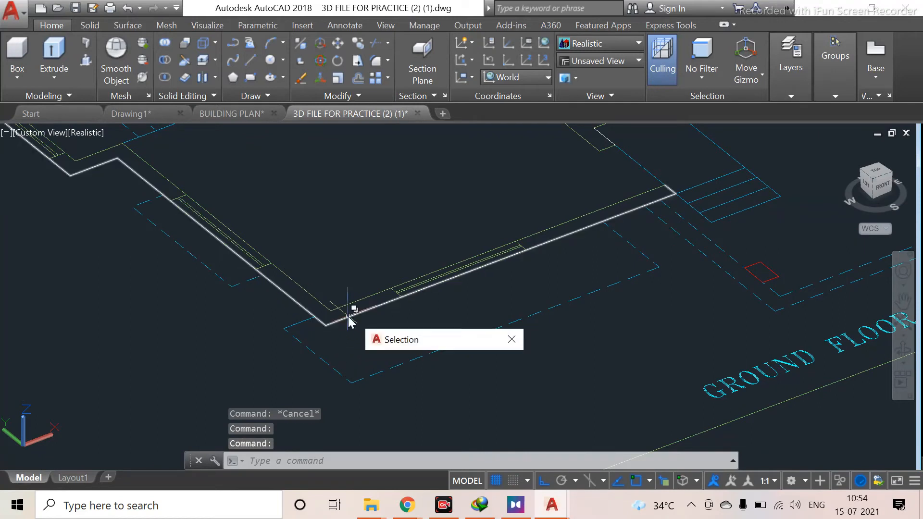
left_click(411, 361)
scroll(357, 287, "down", 2)
mouse_move(357, 288)
middle_mouse_down()
mouse_move(373, 346)
mouse_move(364, 437)
middle_mouse_up()
middle_click_drag(99, 259, 257, 385)
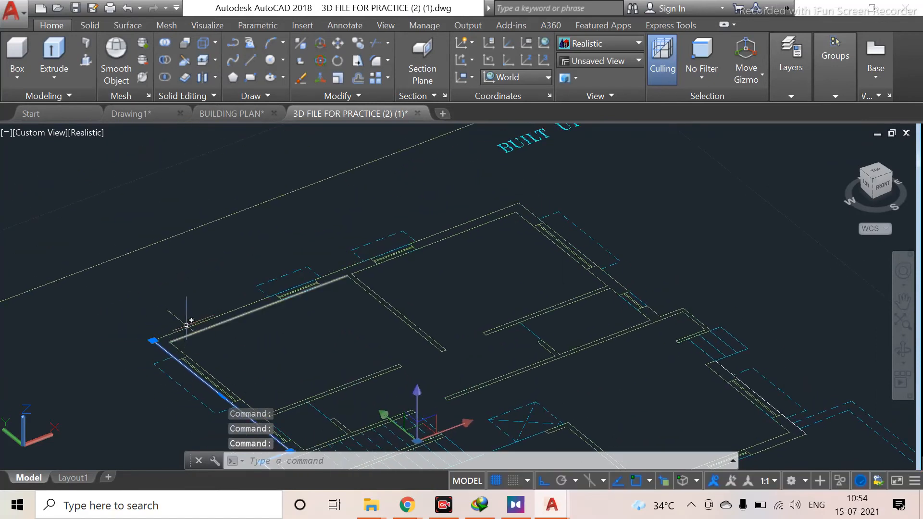
Select the ground floor outer wall polyline by choosing Polyline in the selection list
left_click(198, 322)
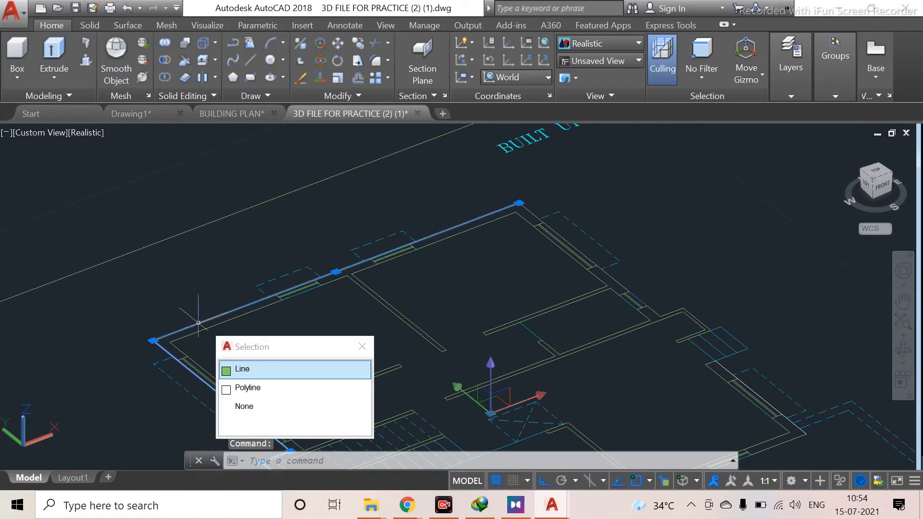
left_click(278, 382)
middle_click_drag(489, 321, 212, 230)
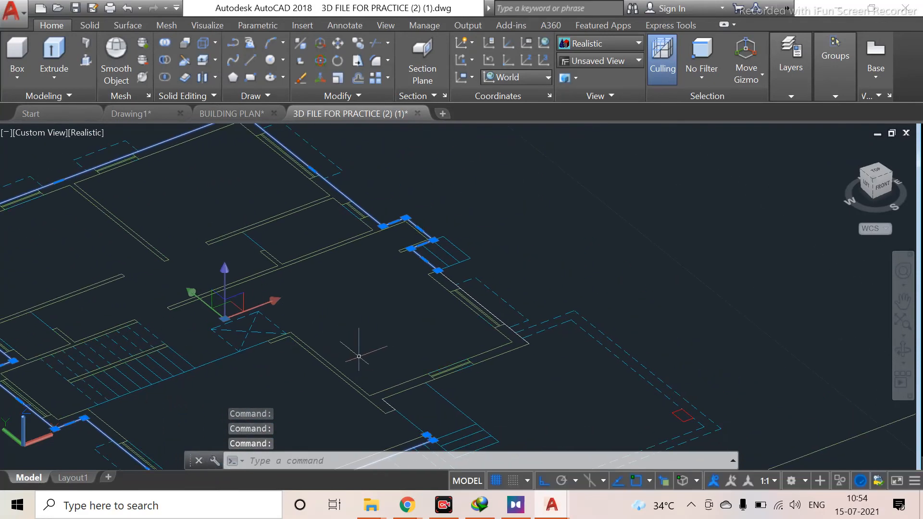
scroll(361, 335, "down", 2)
middle_click_drag(367, 330, 335, 245)
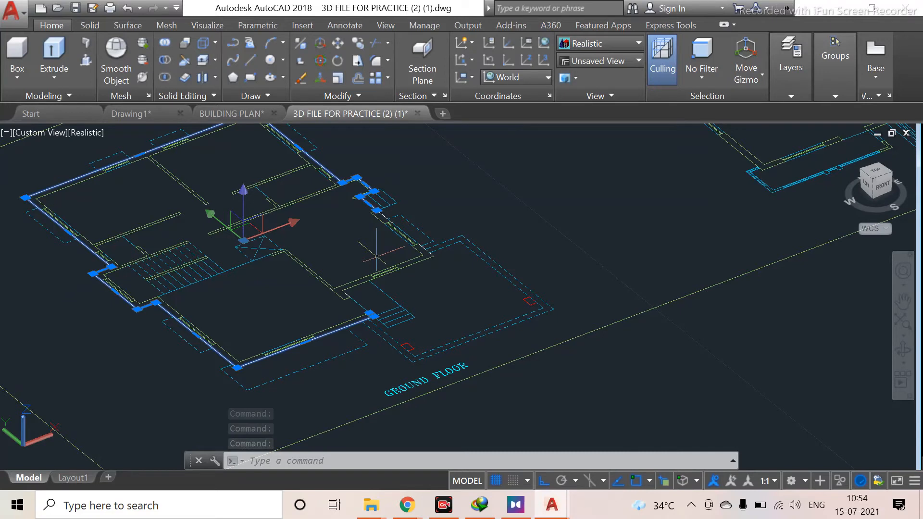
scroll(377, 256, "up", 3)
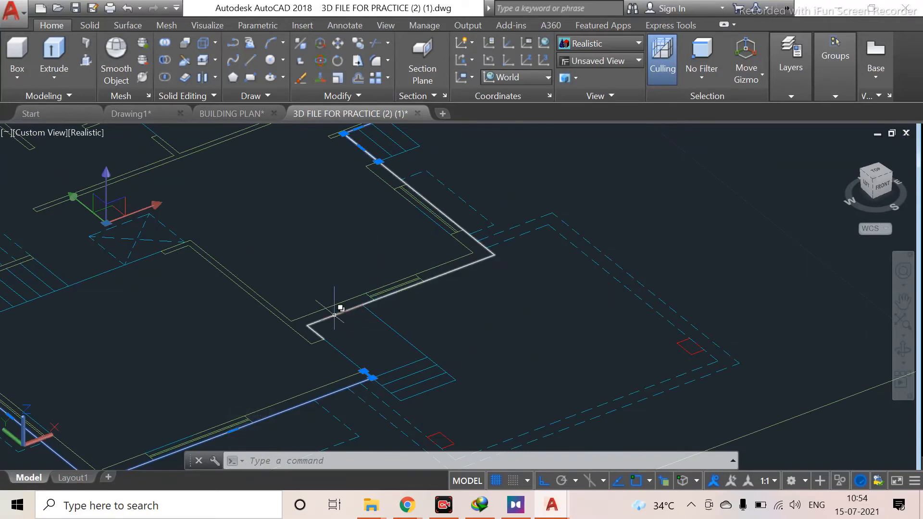
Add an adjoining outer wall polyline to the selection by choosing Polyline from the selection list
left_click(367, 325)
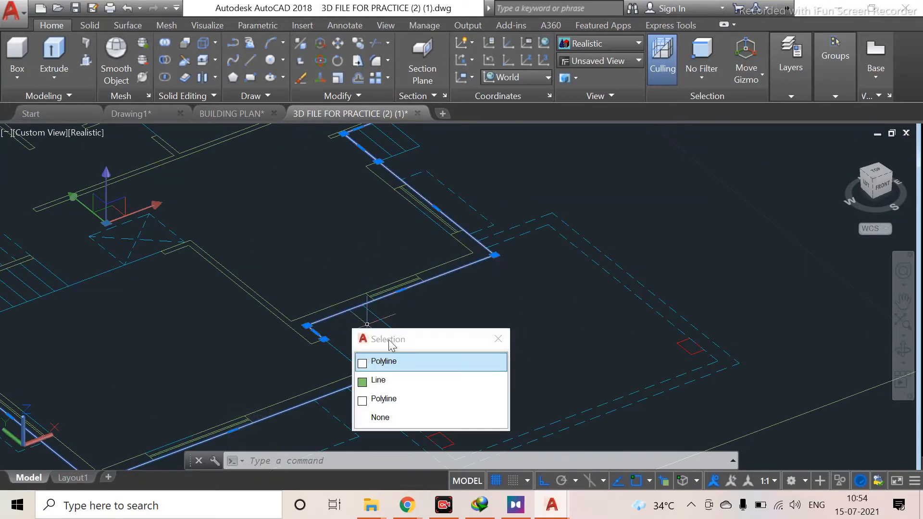
left_click(405, 368)
scroll(329, 262, "down", 4)
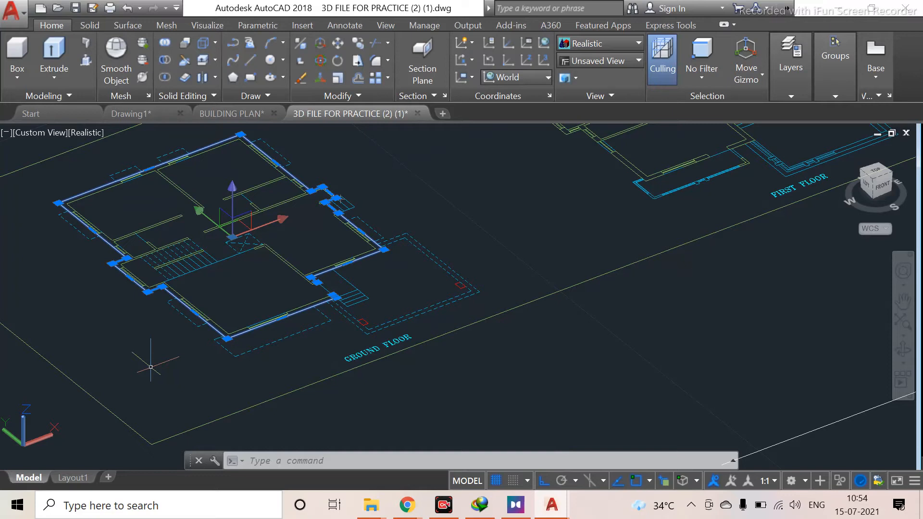
type("M")
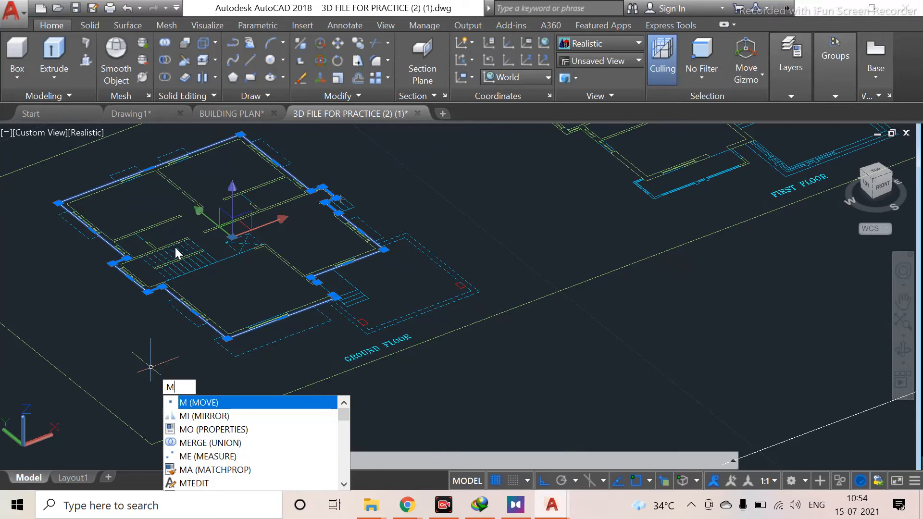
key("Escape")
scroll(145, 260, "up", 5)
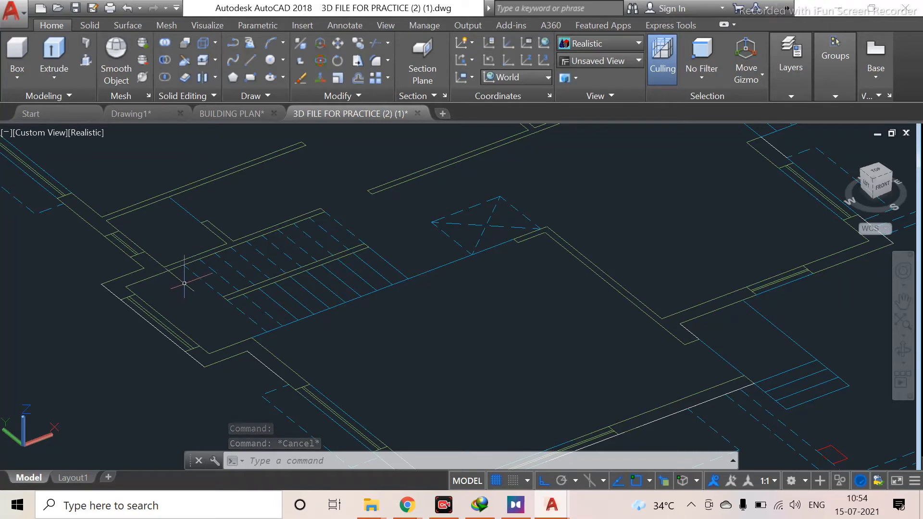
scroll(184, 270, "up", 2)
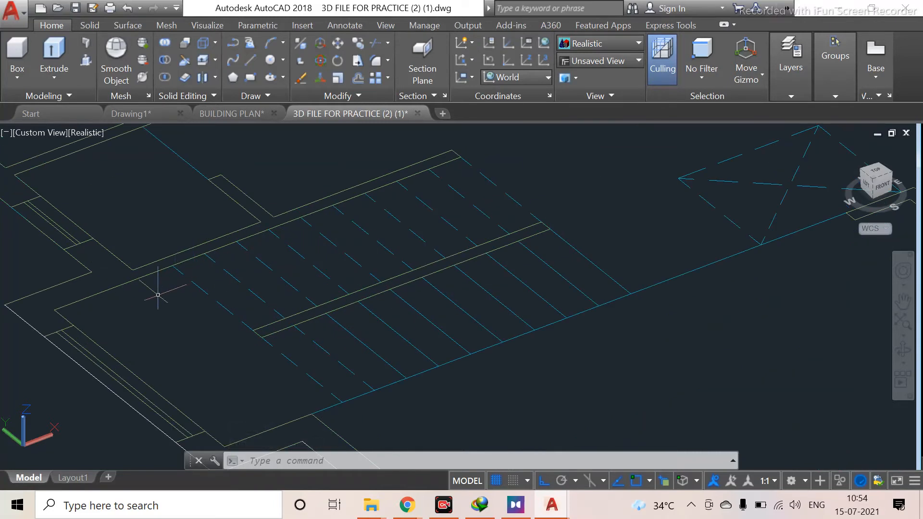
left_click(83, 265)
left_click(84, 264)
scroll(195, 354, "down", 2)
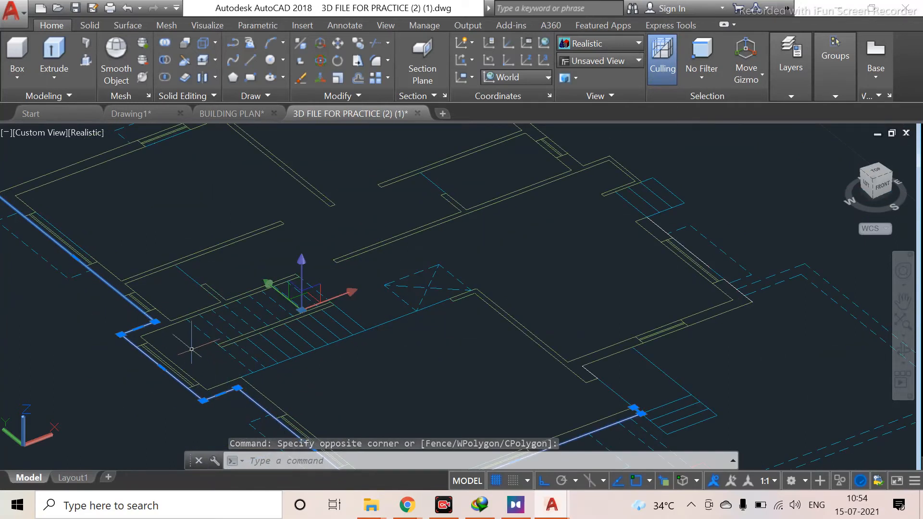
middle_click_drag(191, 349, 178, 382)
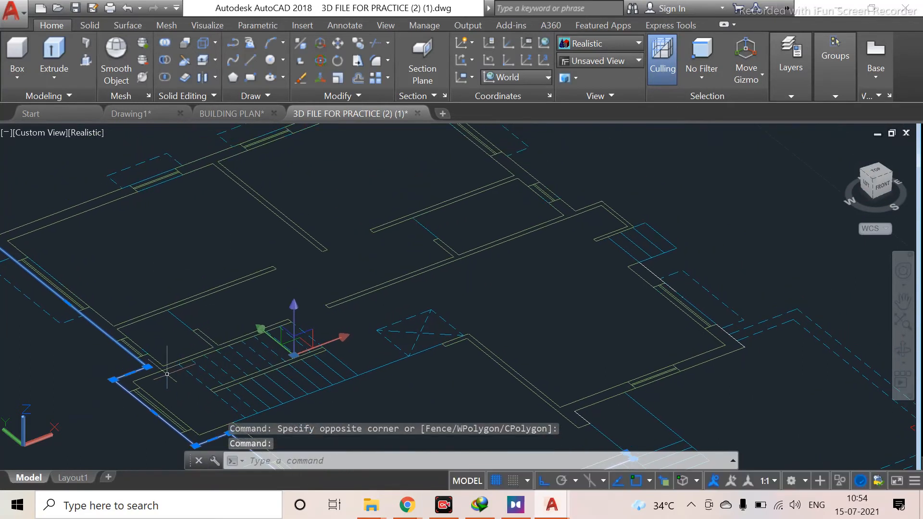
scroll(175, 375, "up", 5)
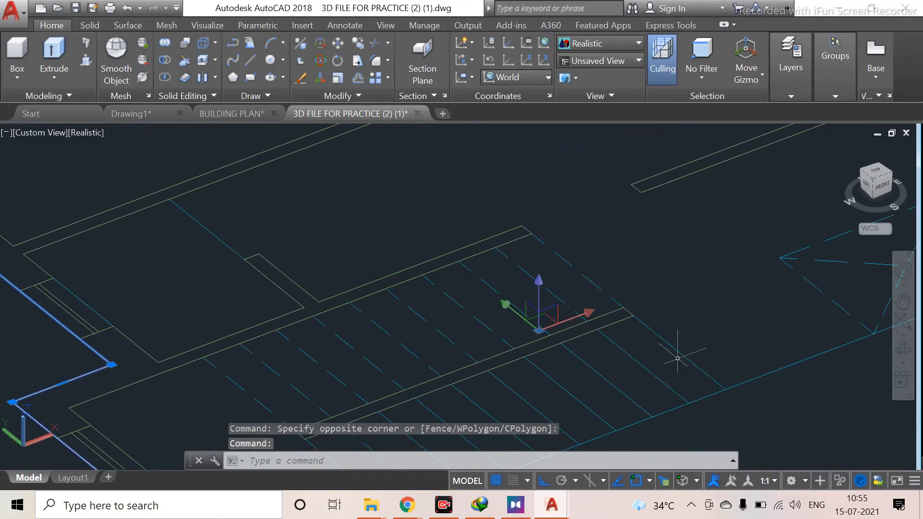
scroll(426, 303, "down", 3)
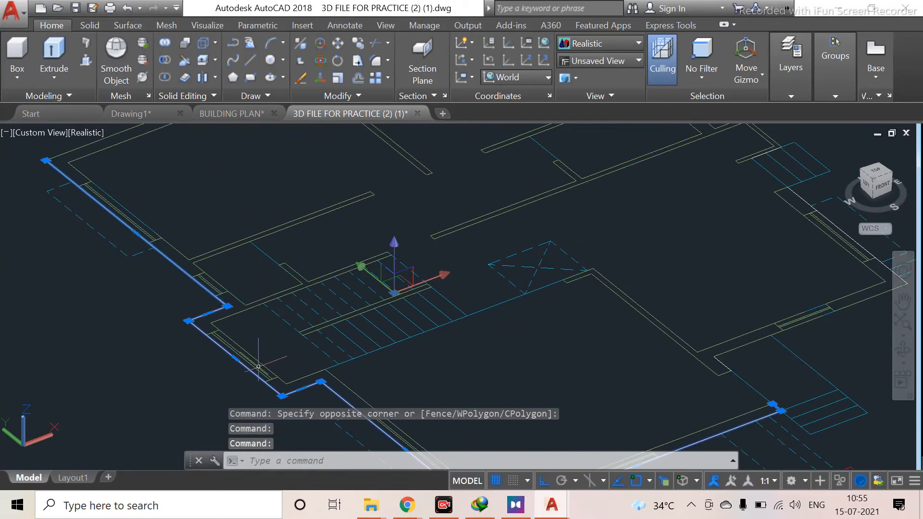
scroll(259, 366, "up", 2)
key("Escape")
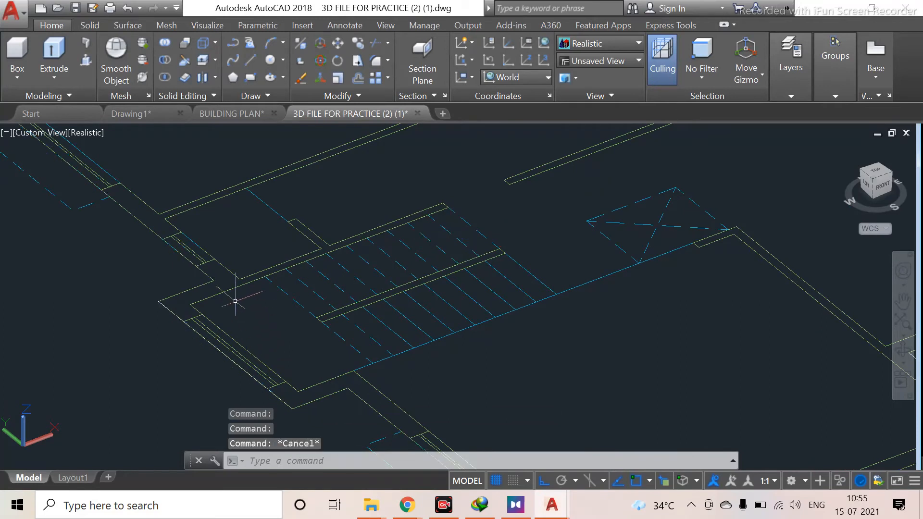
Regenerate the drawing and draw a rectangle over the staircase from the wall corner to the stair's far endpoint
scroll(222, 290, "up", 2)
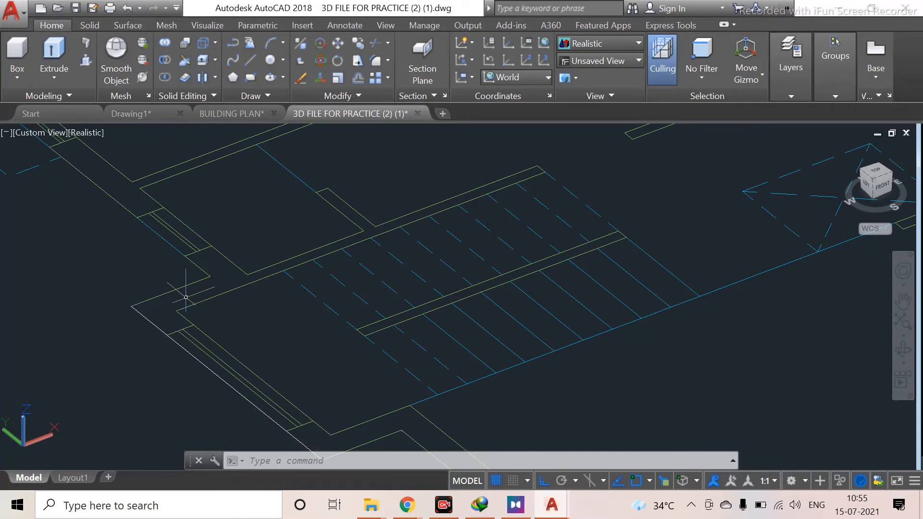
type("RE")
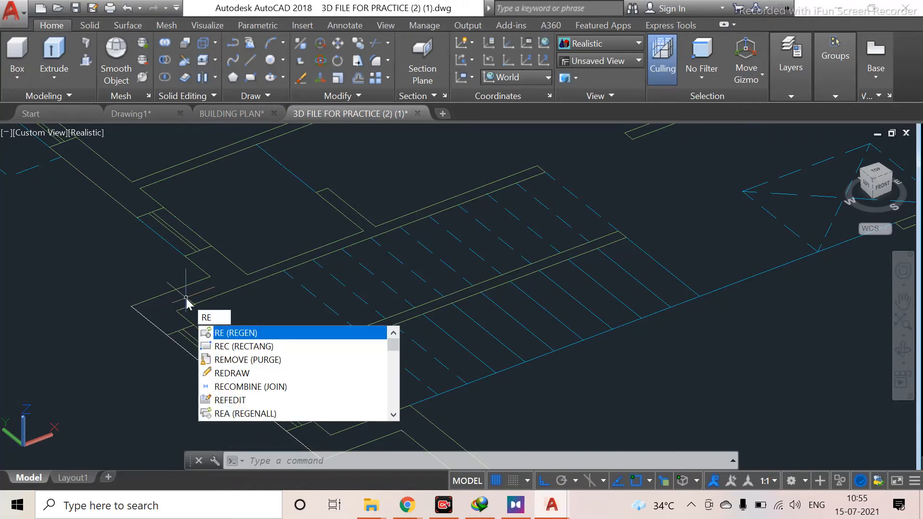
key("Return")
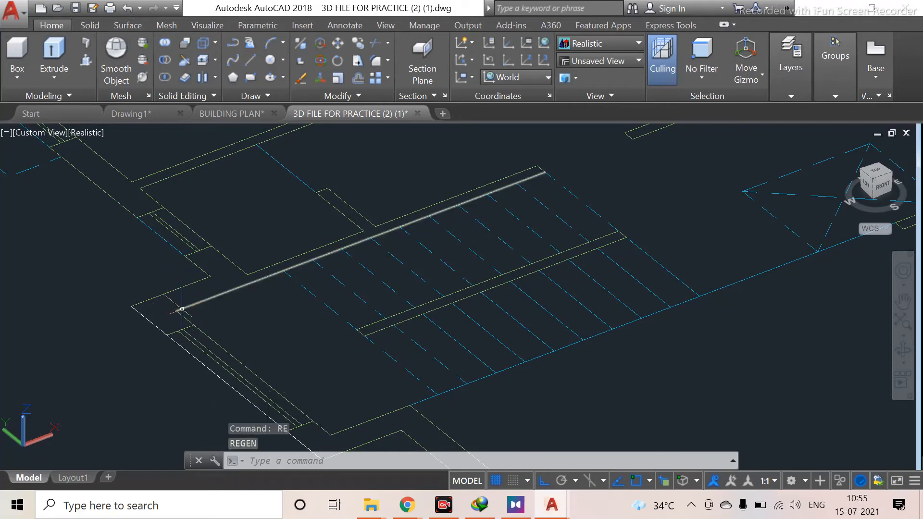
type("RE")
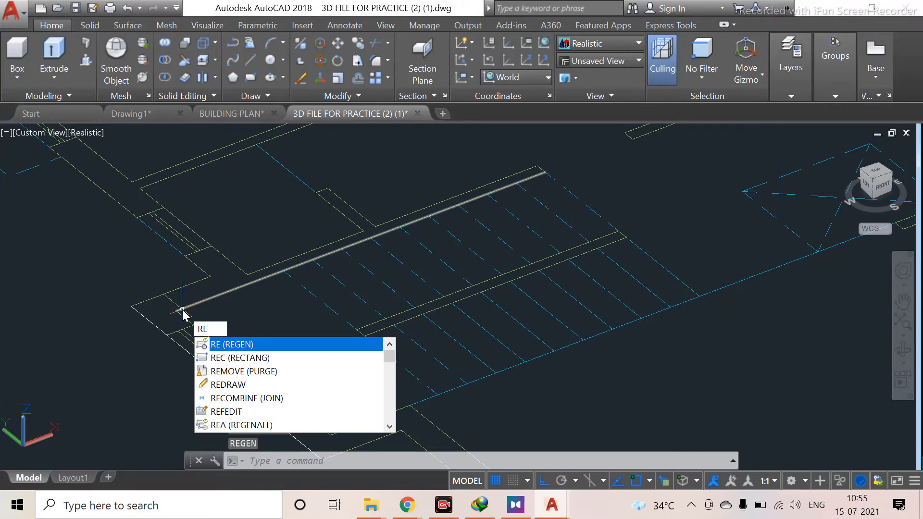
key("Return")
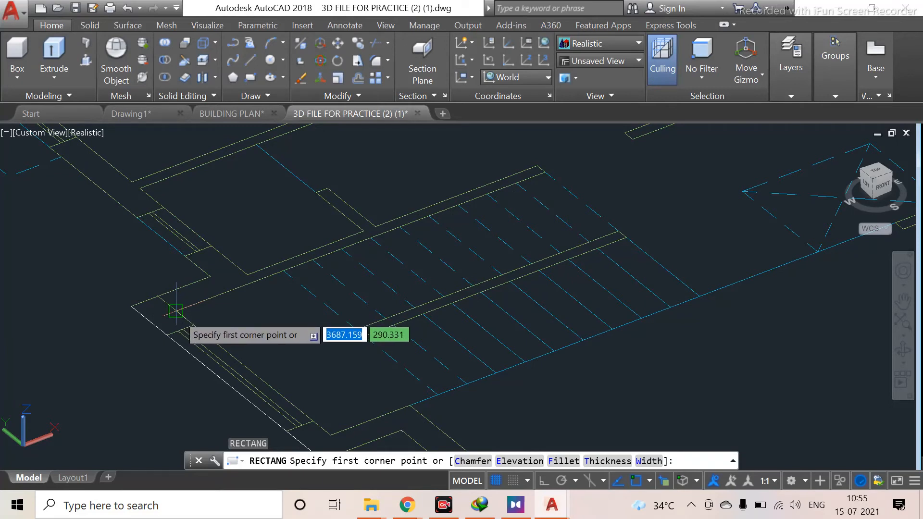
left_click(176, 311)
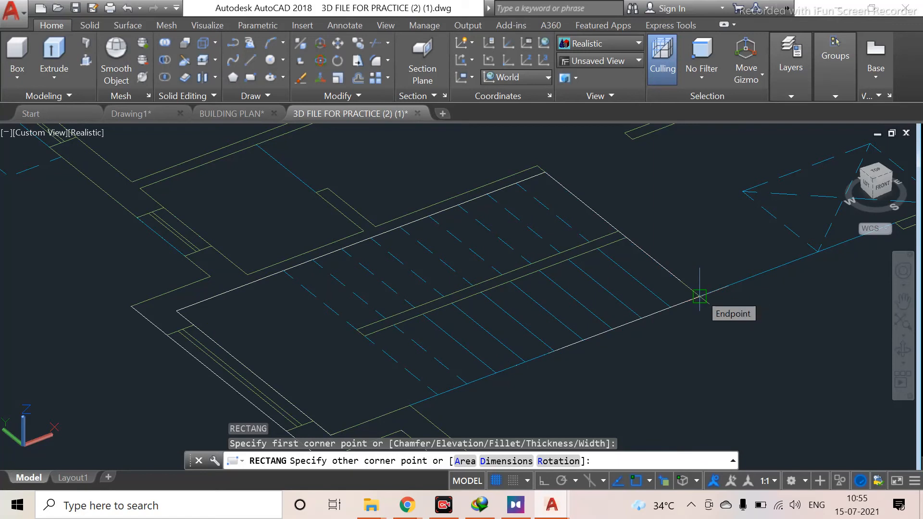
left_click(700, 296)
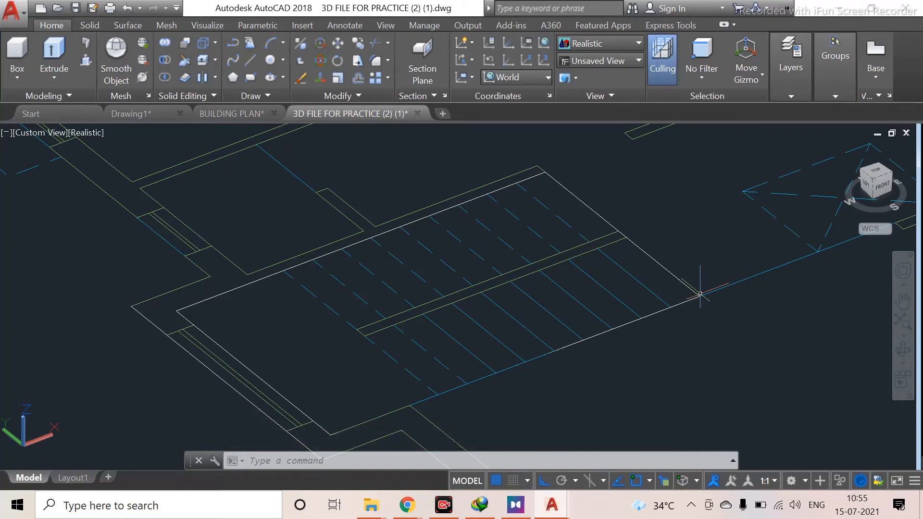
key("Escape")
Pick the outer wall beside the staircase as Polyline through the selection list, then clear the selection
scroll(575, 305, "down", 4)
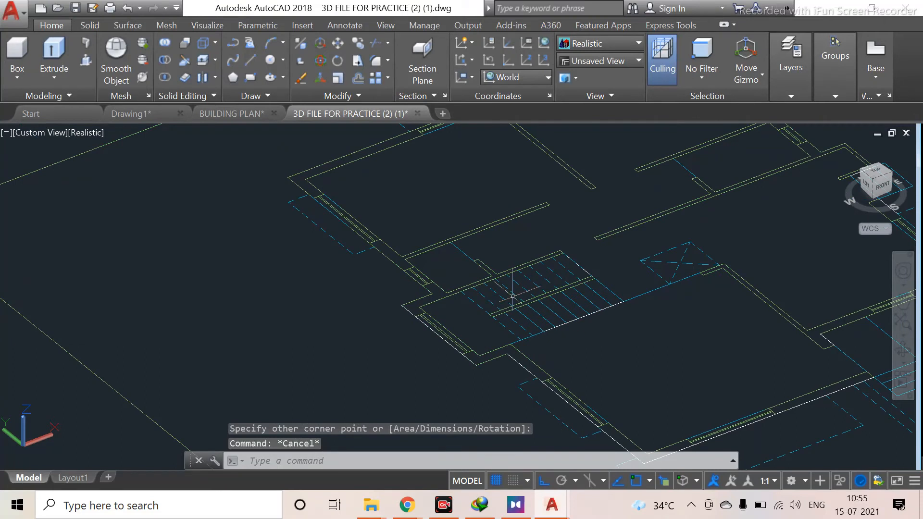
scroll(513, 297, "up", 2)
scroll(490, 331, "up", 2)
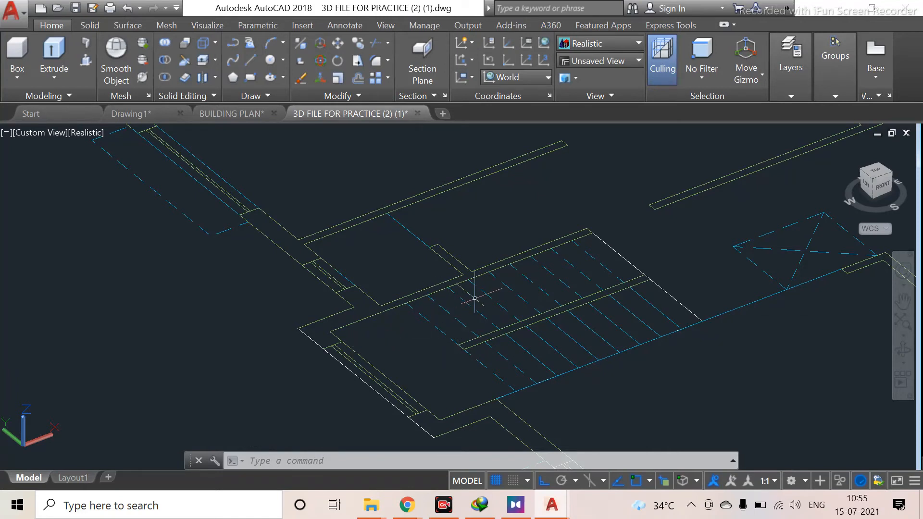
scroll(476, 369, "down", 4)
middle_click_drag(476, 369, 233, 264)
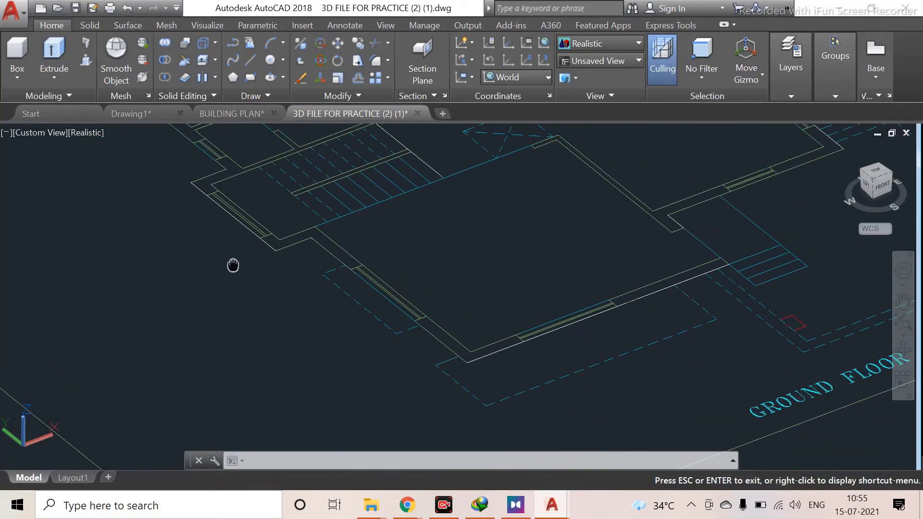
scroll(255, 309, "down", 2)
scroll(258, 312, "up", 3)
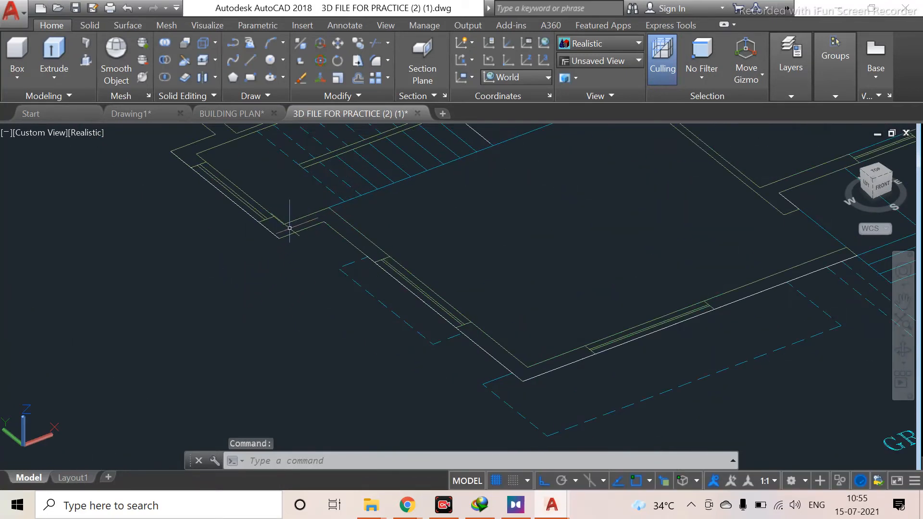
left_click(294, 233)
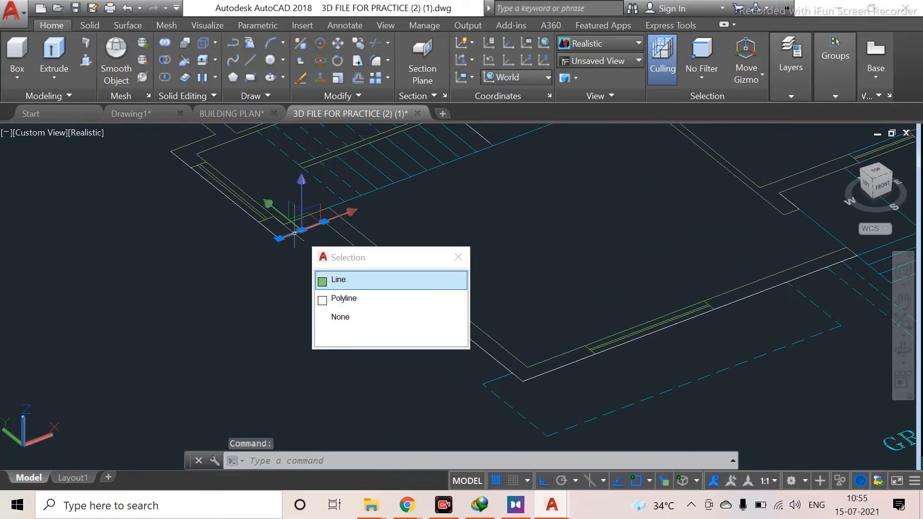
left_click(368, 300)
scroll(428, 362, "down", 4)
middle_click_drag(425, 368, 391, 374)
key("Escape")
scroll(254, 334, "up", 6)
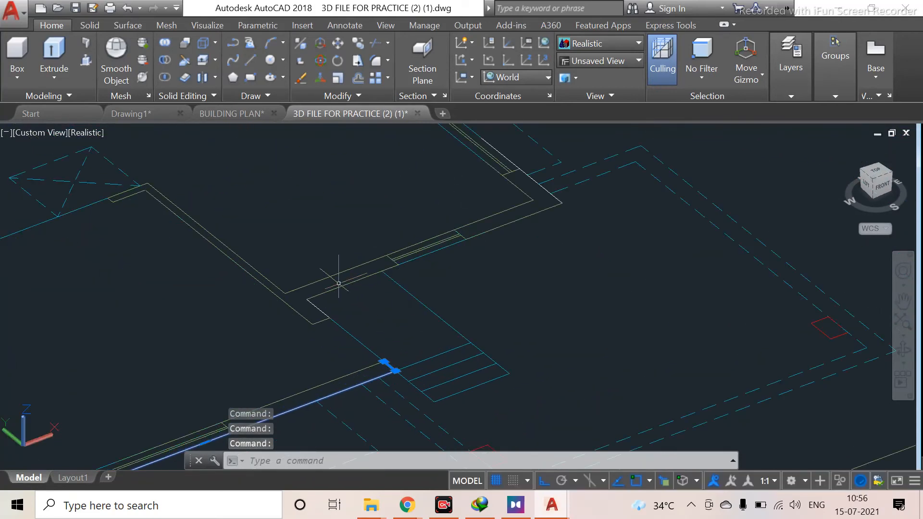
Select the ground floor outer wall polyline and the staircase rectangle by choosing Polyline in the selection lists
left_click(372, 290)
left_click(404, 336)
middle_click_drag(426, 290, 380, 458)
middle_click_drag(257, 265, 355, 440)
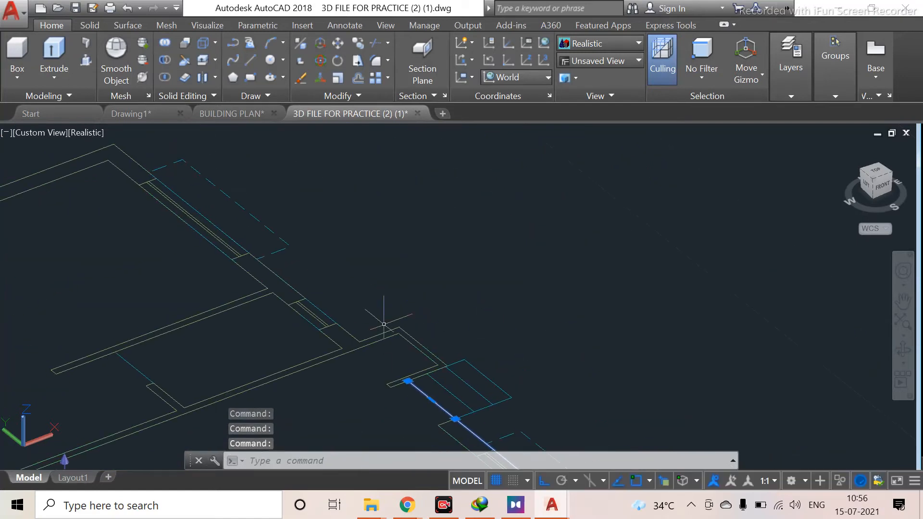
left_click(380, 332)
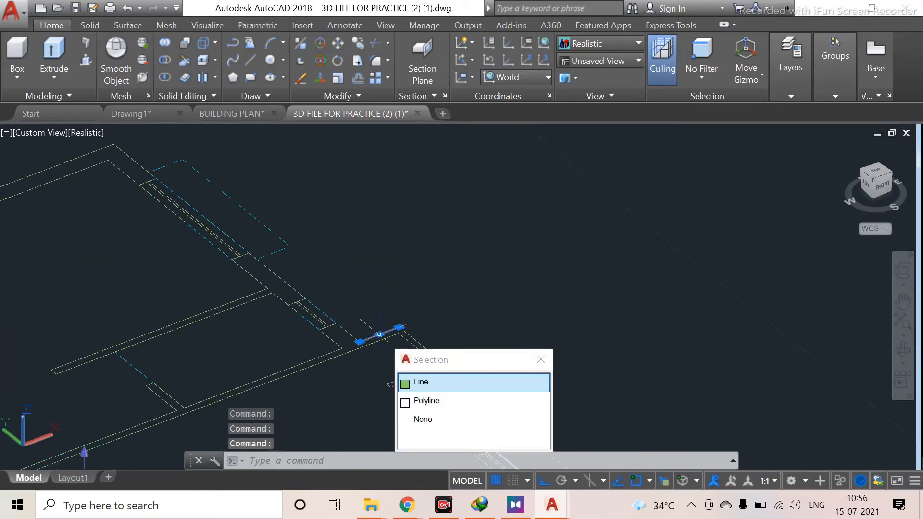
left_click(459, 404)
scroll(371, 308, "down", 5)
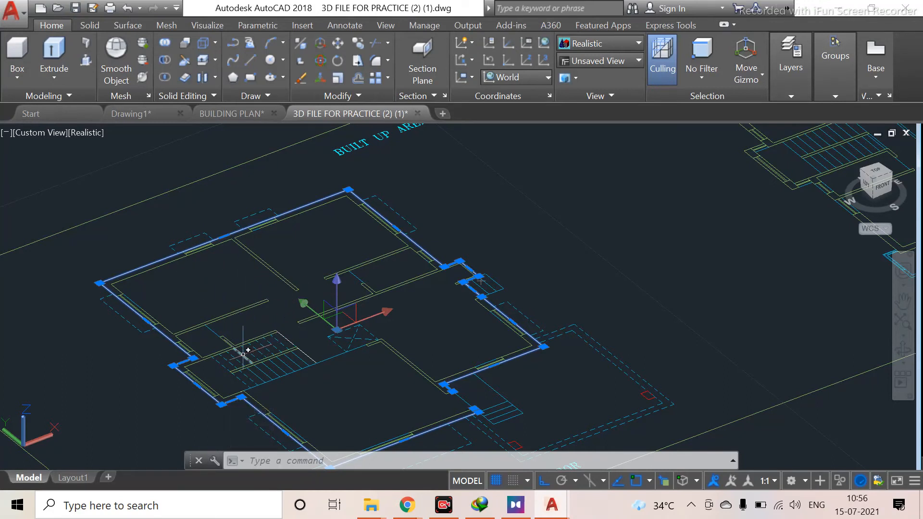
scroll(245, 350, "up", 2)
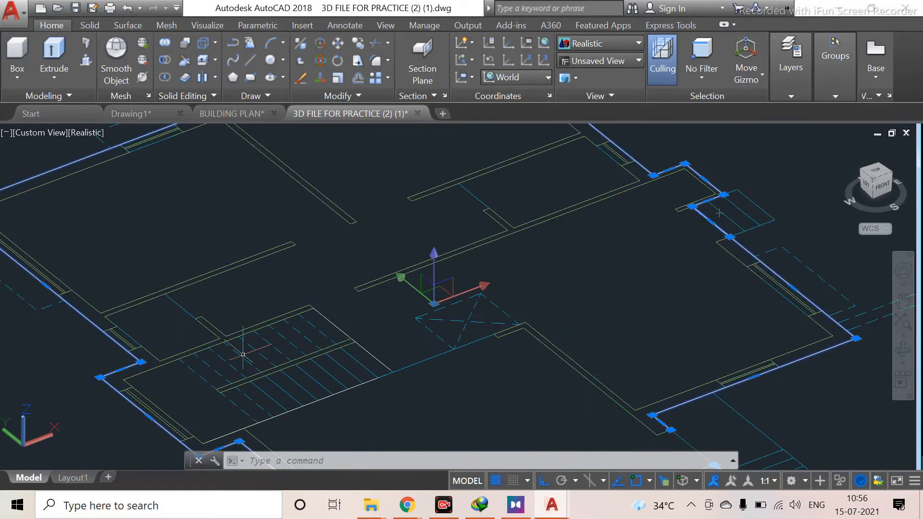
left_click(165, 361)
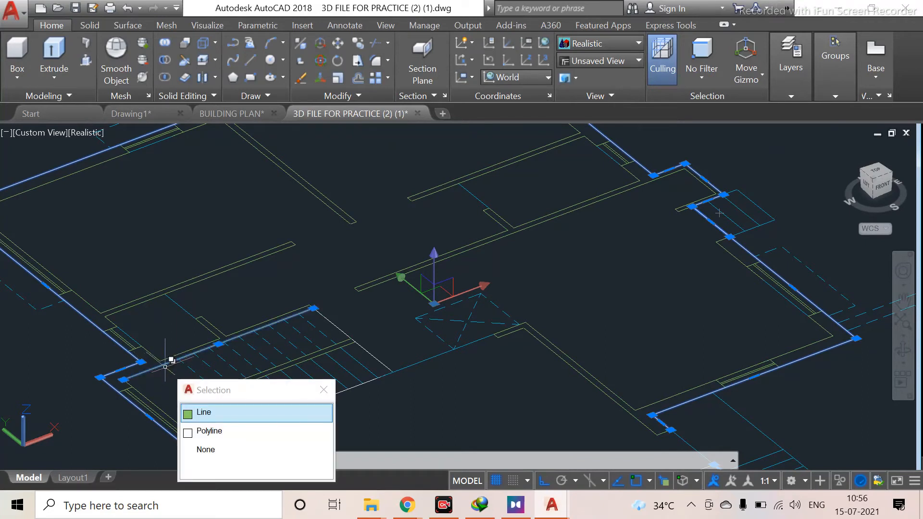
left_click(241, 436)
scroll(285, 331, "down", 3)
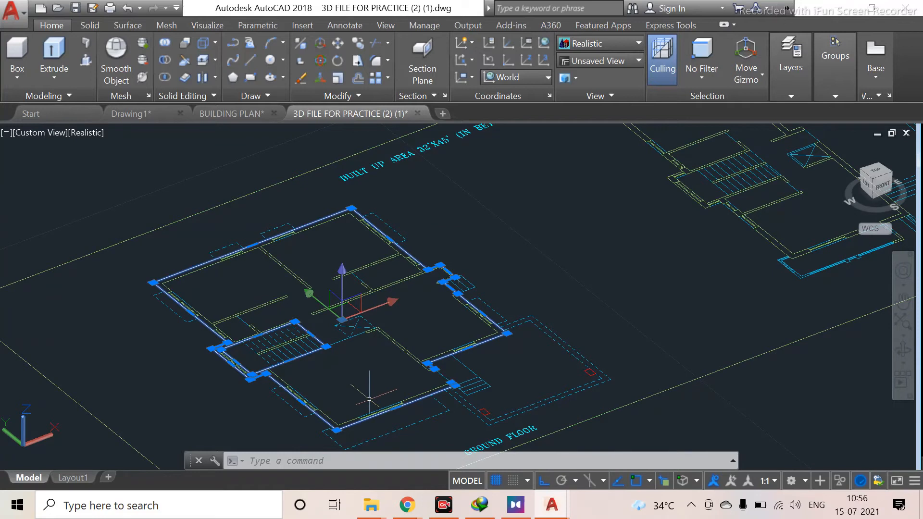
middle_click_drag(369, 399, 373, 334)
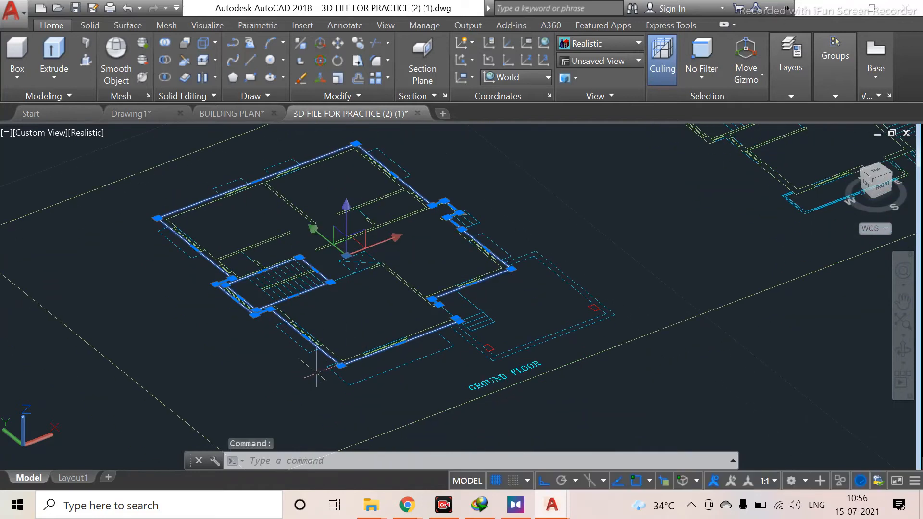
Move the selected outlines out of the plan to an empty area beside it
type("m")
key("Return")
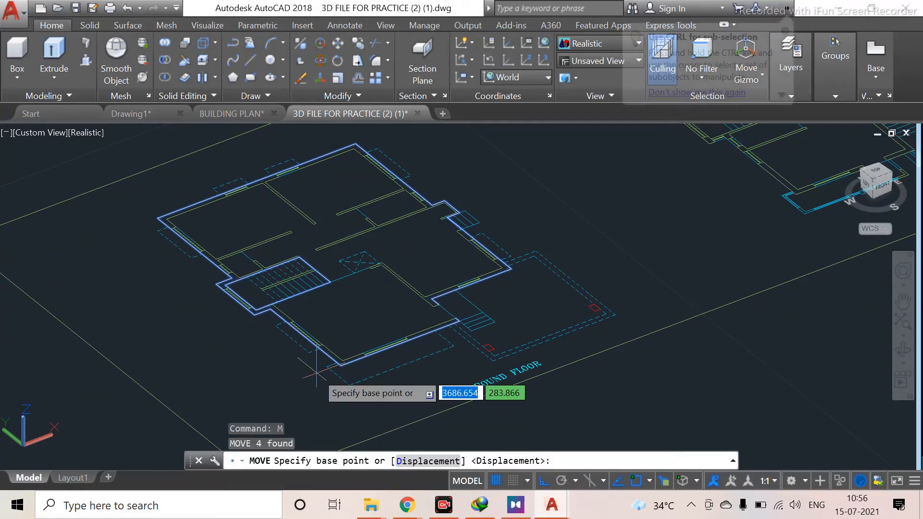
scroll(317, 374, "up", 2)
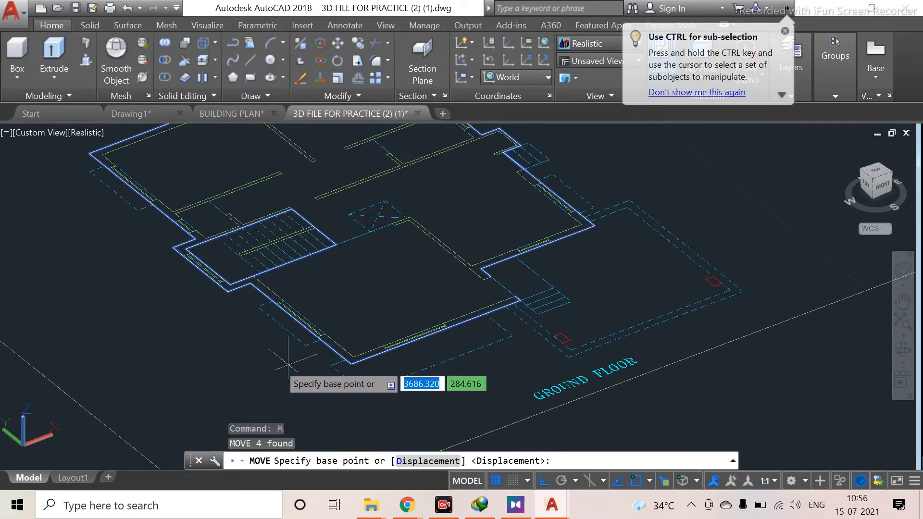
left_click(230, 288)
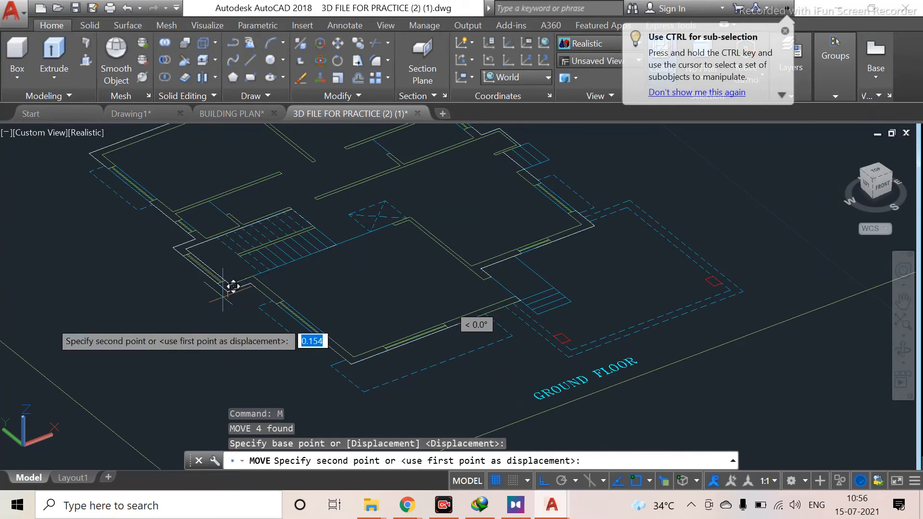
scroll(10, 339, "down", 3)
middle_click_drag(34, 346, 581, 253)
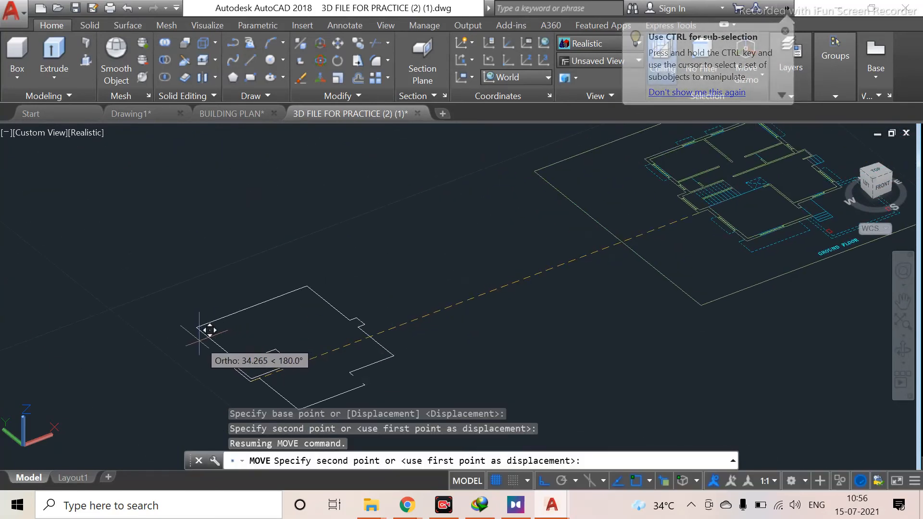
left_click(209, 330)
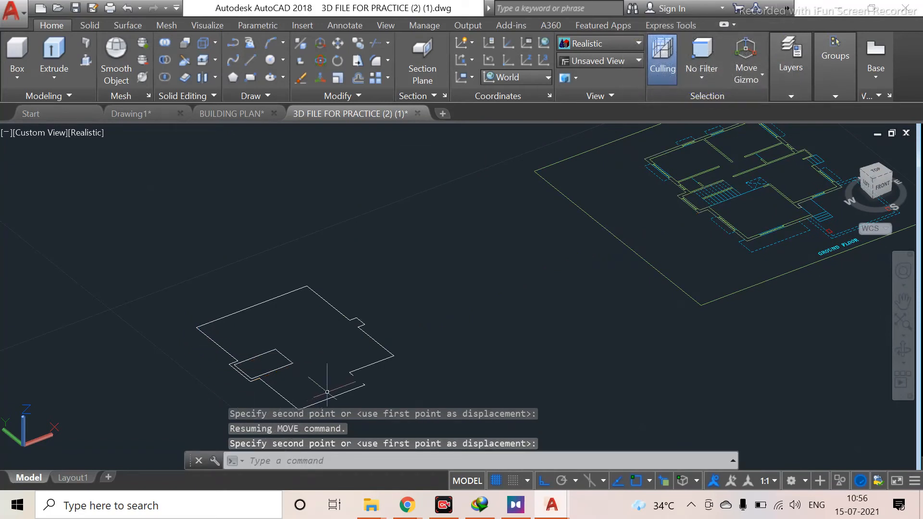
Draw a line about 1 unit long at 90° from the moved outline's open end, along its edge
scroll(370, 382, "up", 5)
key("Escape")
middle_click_drag(373, 379, 364, 340)
type("l")
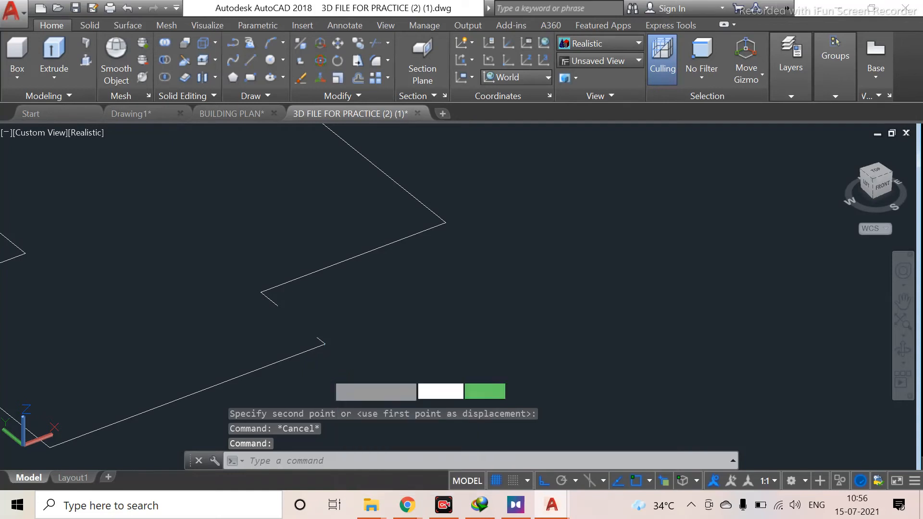
key("Return")
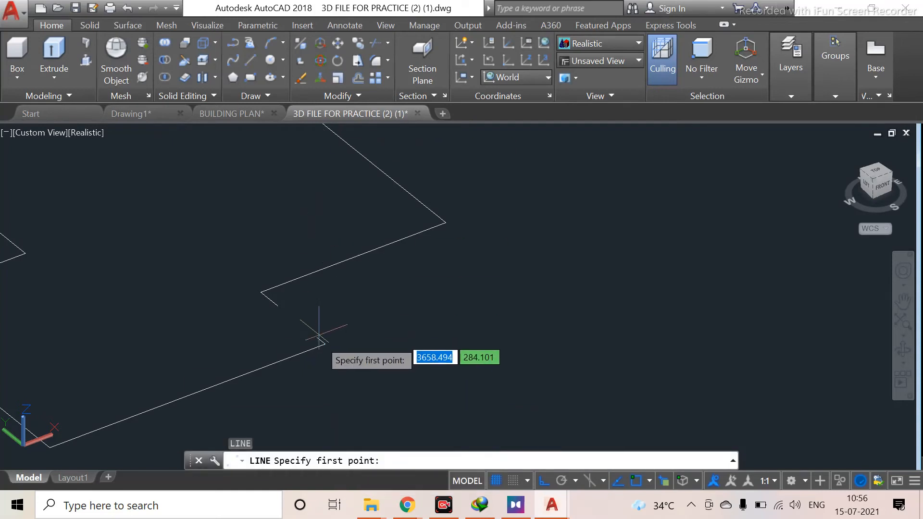
scroll(318, 340, "up", 5)
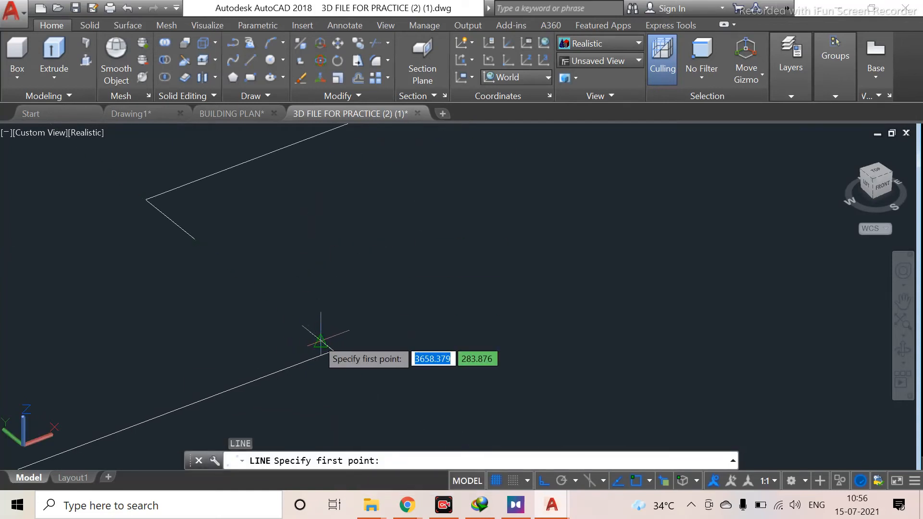
scroll(320, 339, "up", 6)
left_click(255, 290)
middle_click_drag(252, 289, 29, 144, "shift")
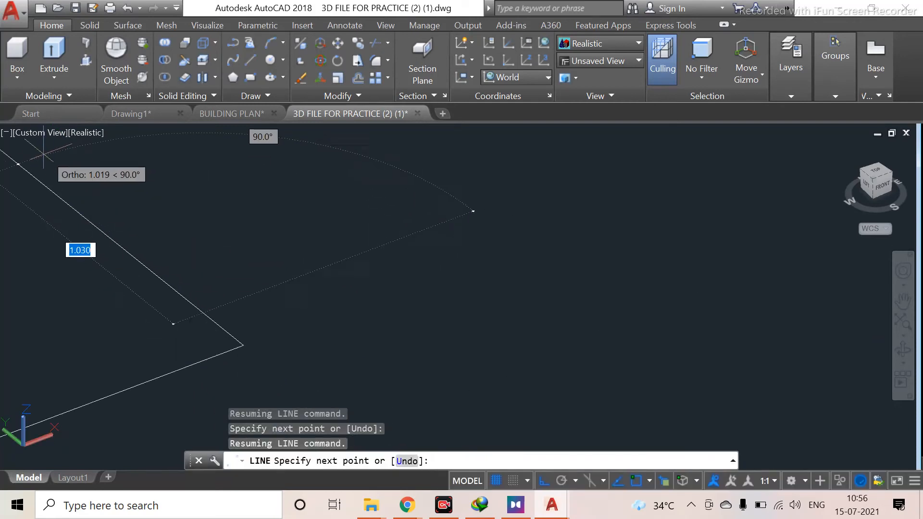
middle_click_drag(27, 181, 93, 288, "shift")
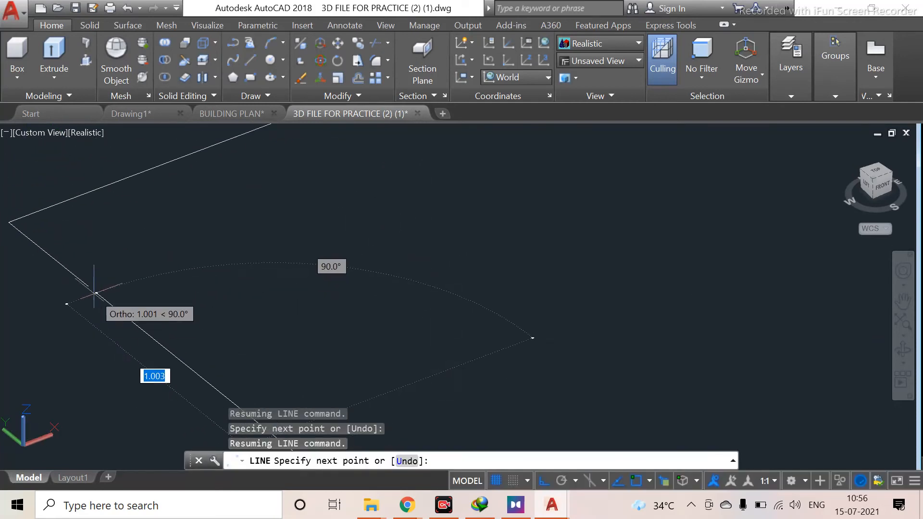
left_click(88, 288)
key("Escape")
Start Presspull and pick the area enclosed by the moved ground floor outline to extrude it
scroll(174, 315, "down", 10)
middle_click_drag(174, 313, 346, 200)
scroll(296, 276, "down", 1)
middle_click_drag(289, 303, 268, 387)
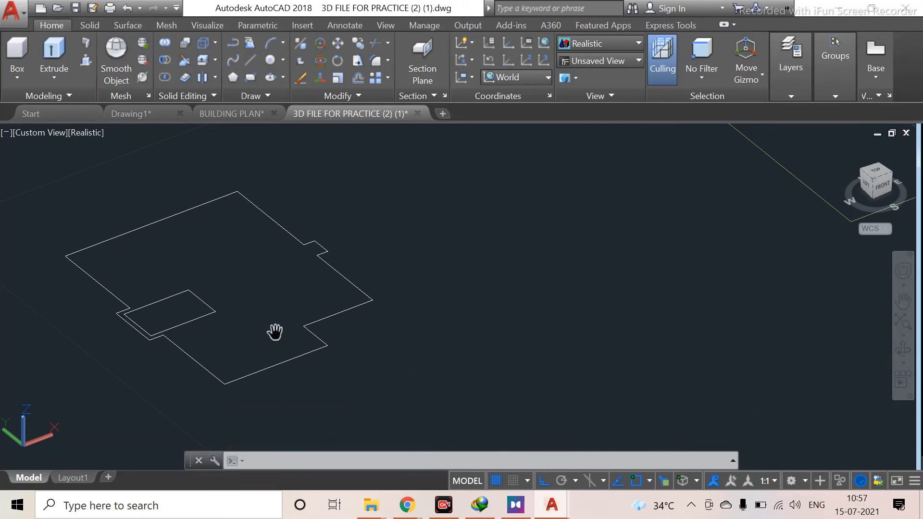
left_click(82, 64)
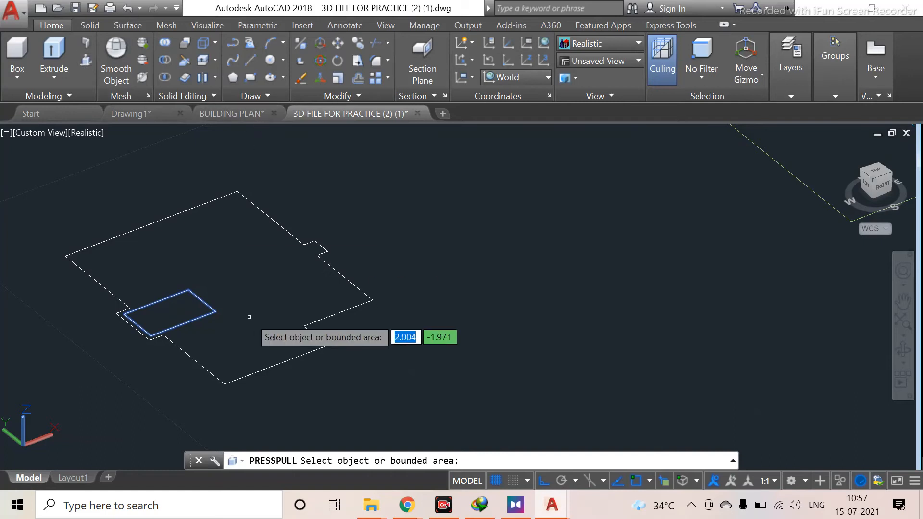
left_click(256, 283)
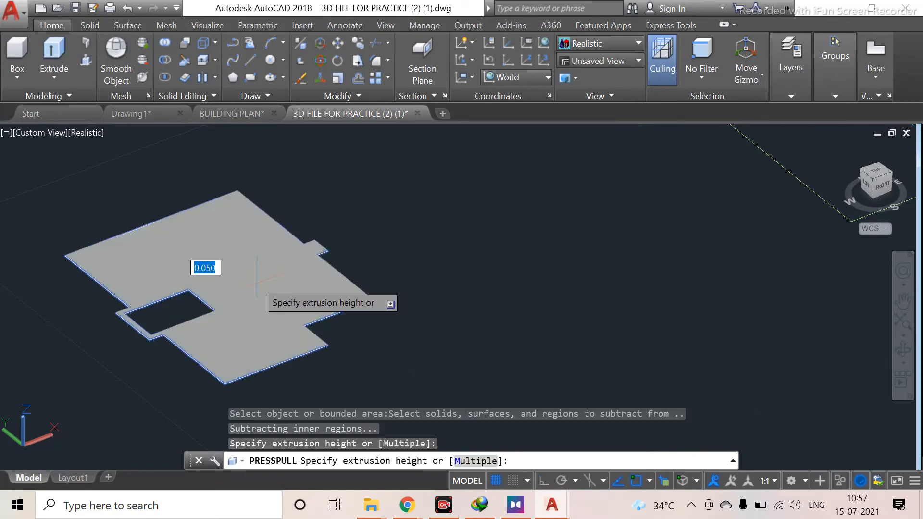
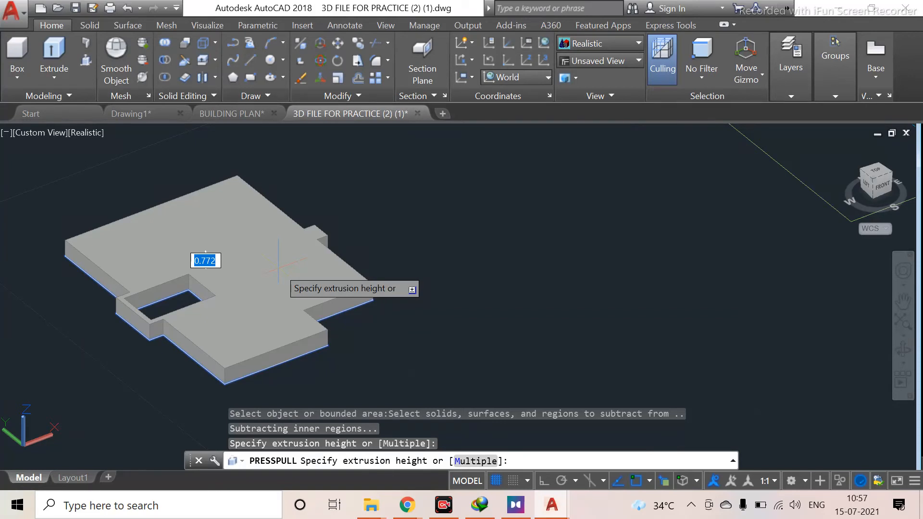
Enter an extrusion height of .1 to extrude the ground floor outline, then leave Presspull
type(".")
type("1")
key("Return")
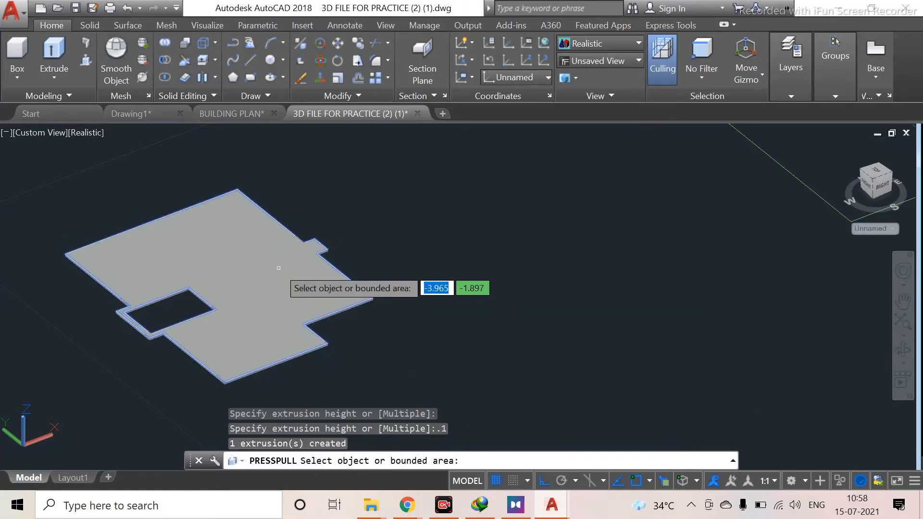
scroll(278, 268, "up", 3)
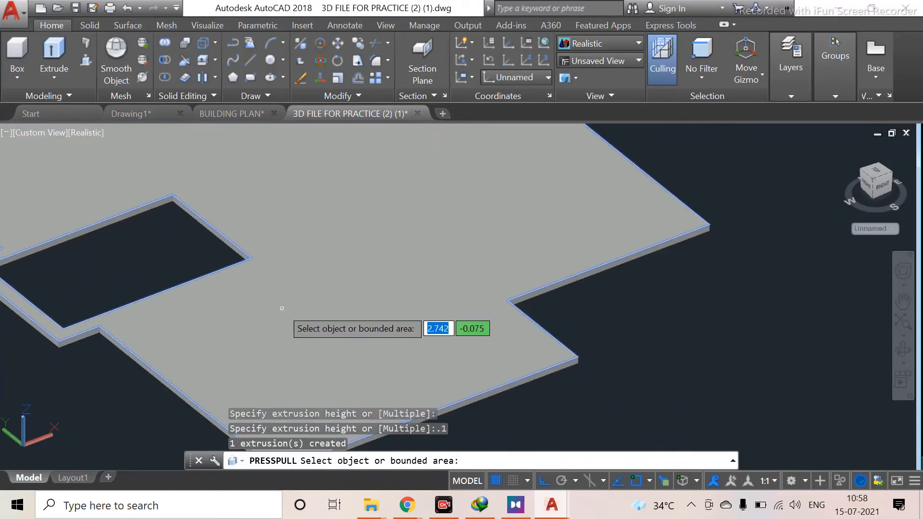
scroll(281, 306, "down", 1)
middle_click_drag(303, 365, 305, 249)
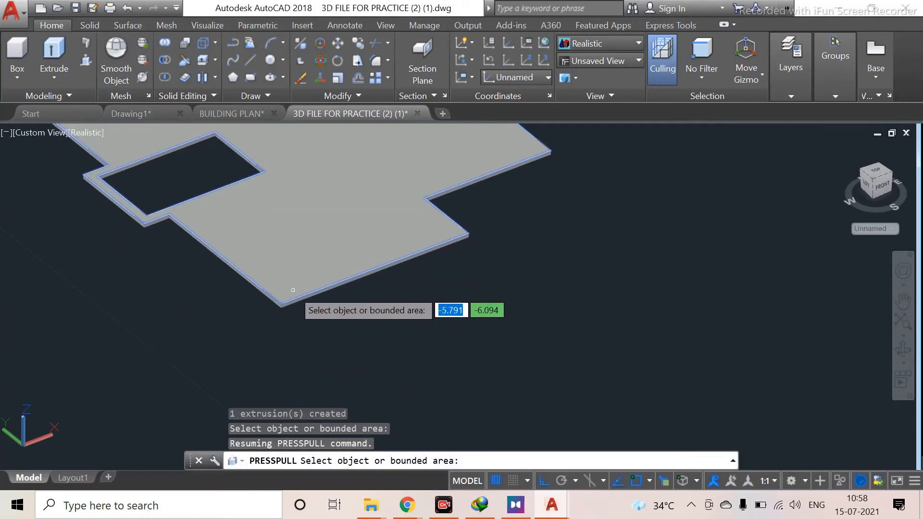
middle_click_drag(332, 192, 339, 377)
key("Escape")
scroll(356, 286, "down", 2)
middle_click_drag(355, 286, 356, 178)
left_click(357, 228)
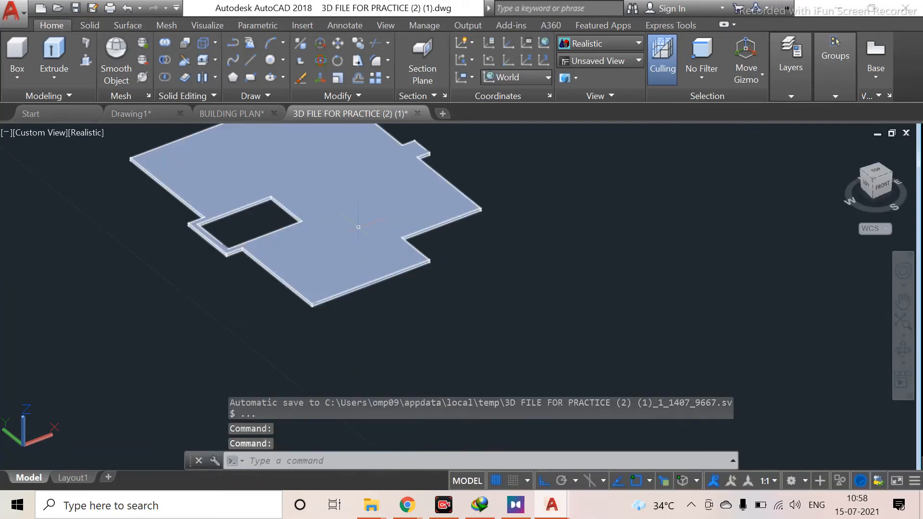
scroll(286, 305, "down", 2)
scroll(285, 305, "up", 2)
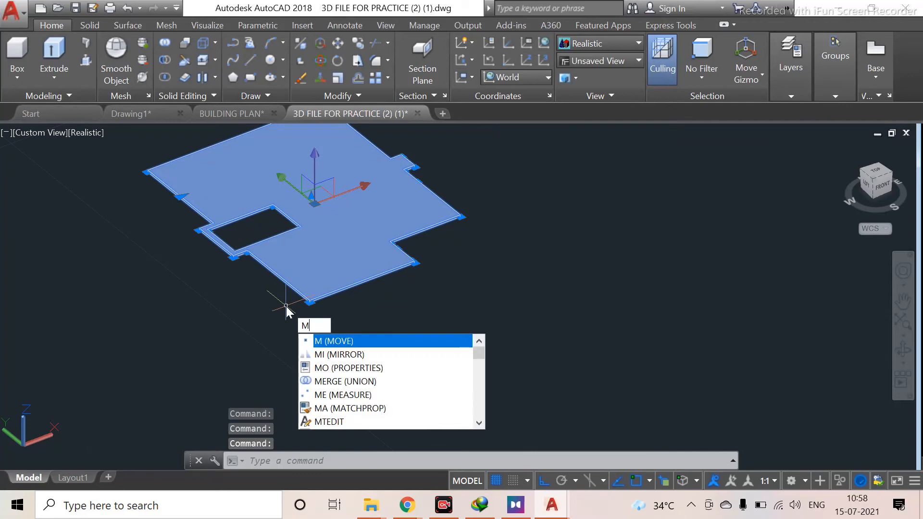
key("Return")
scroll(286, 304, "up", 2)
scroll(286, 304, "up", 1)
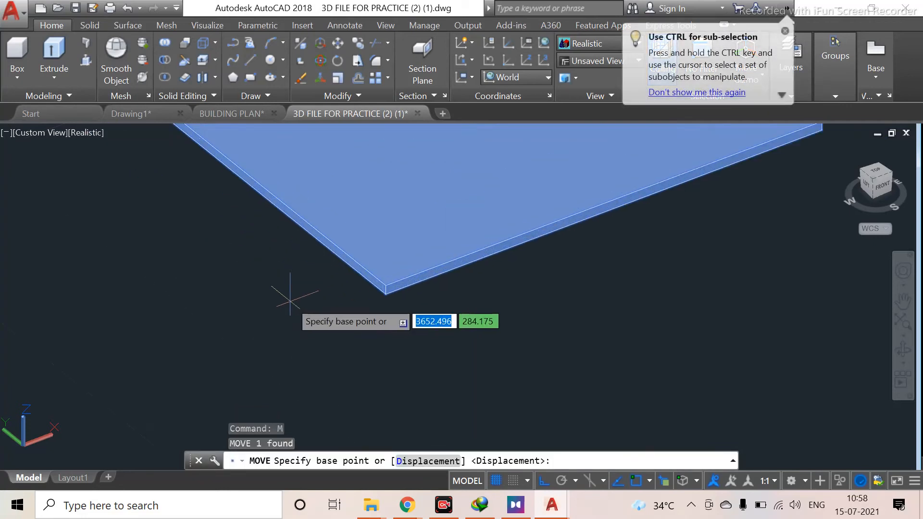
scroll(288, 327, "down", 4)
scroll(341, 258, "down", 2)
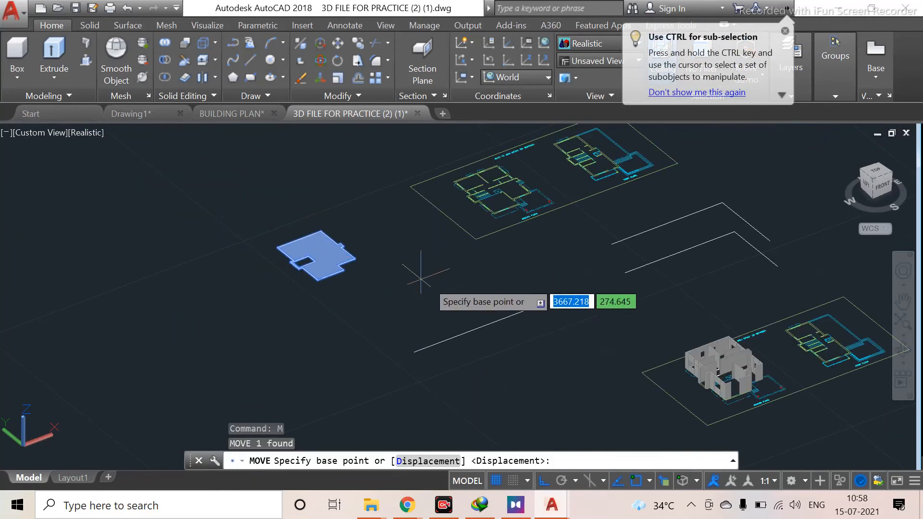
scroll(660, 358, "up", 1)
middle_click_drag(661, 358, 202, 262)
scroll(228, 272, "up", 4)
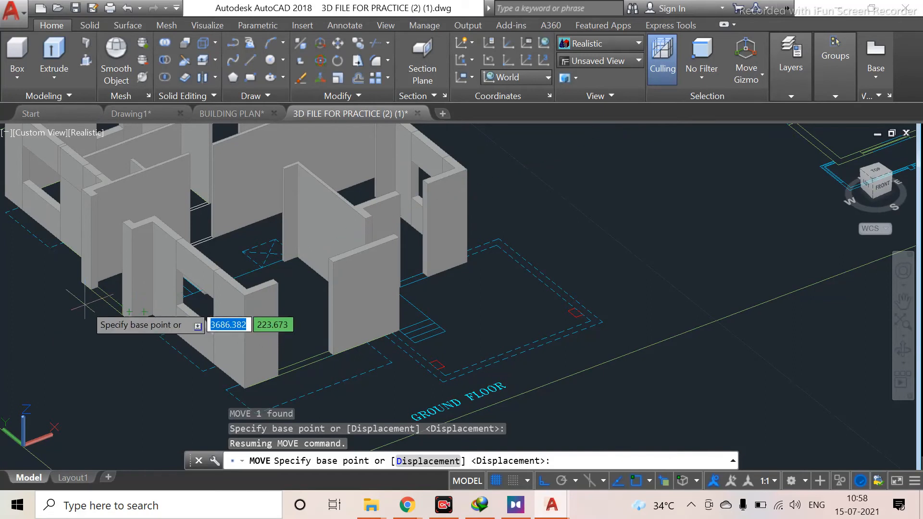
scroll(2, 308, "down", 3)
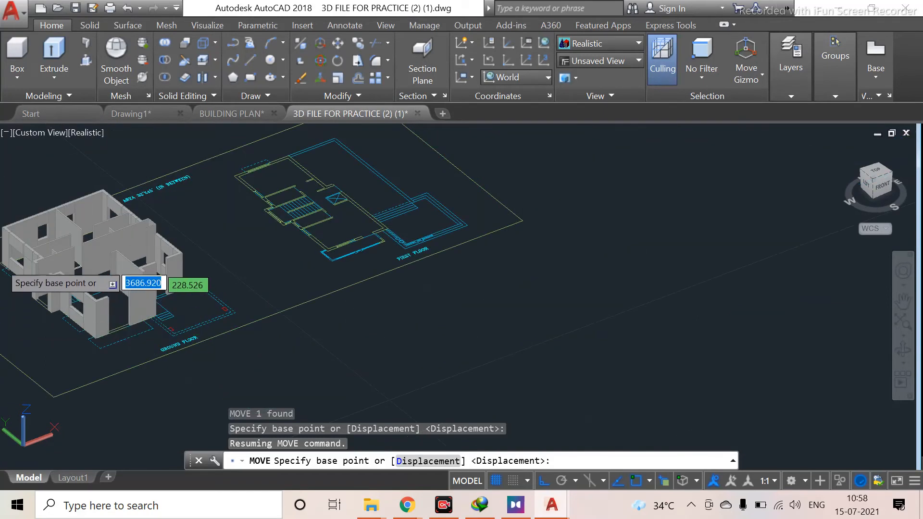
scroll(49, 265, "down", 2)
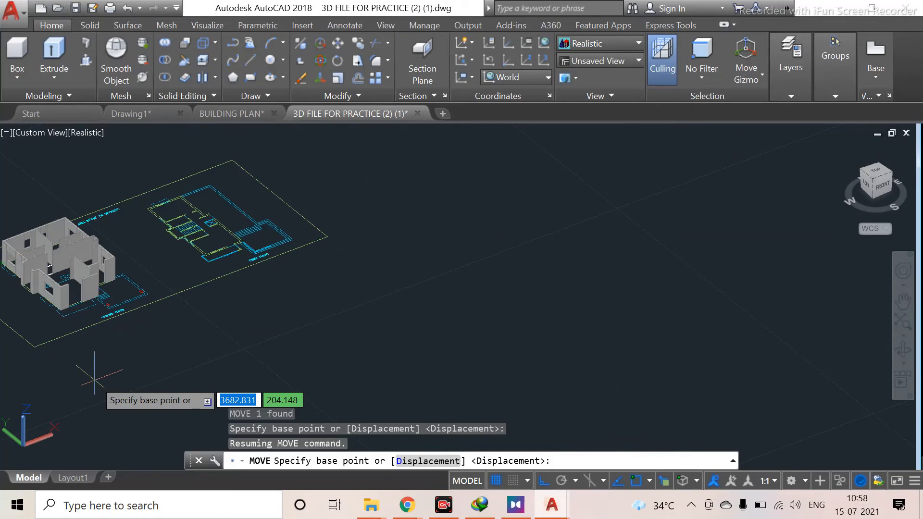
scroll(80, 318, "up", 4)
middle_click_drag(59, 275, 277, 416)
scroll(132, 383, "up", 4)
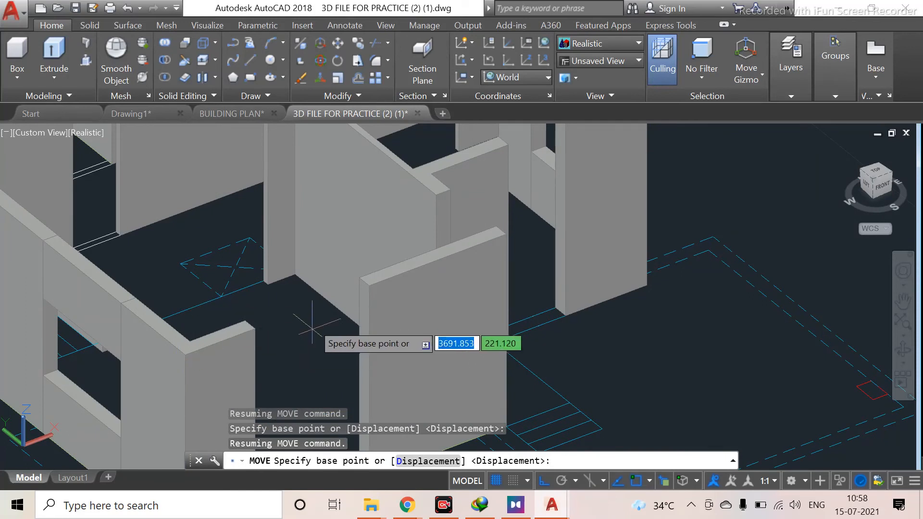
scroll(327, 207, "down", 2)
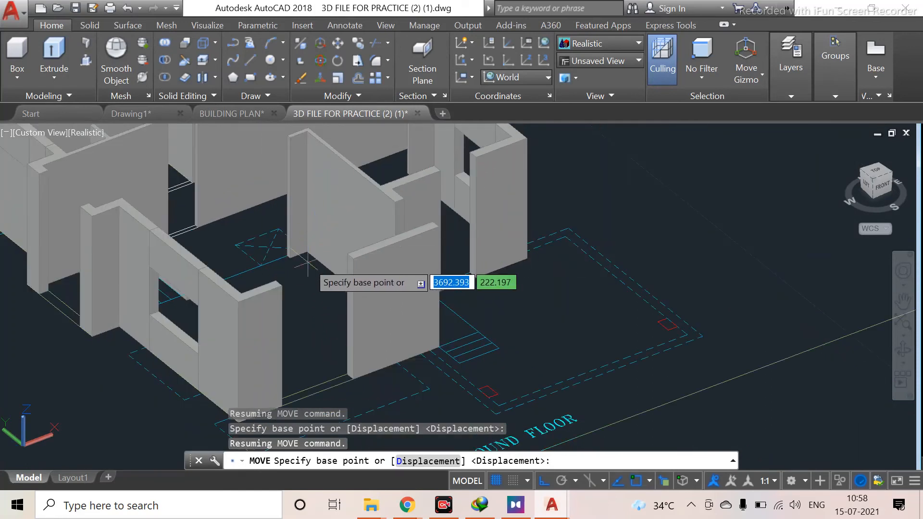
scroll(308, 247, "down", 2)
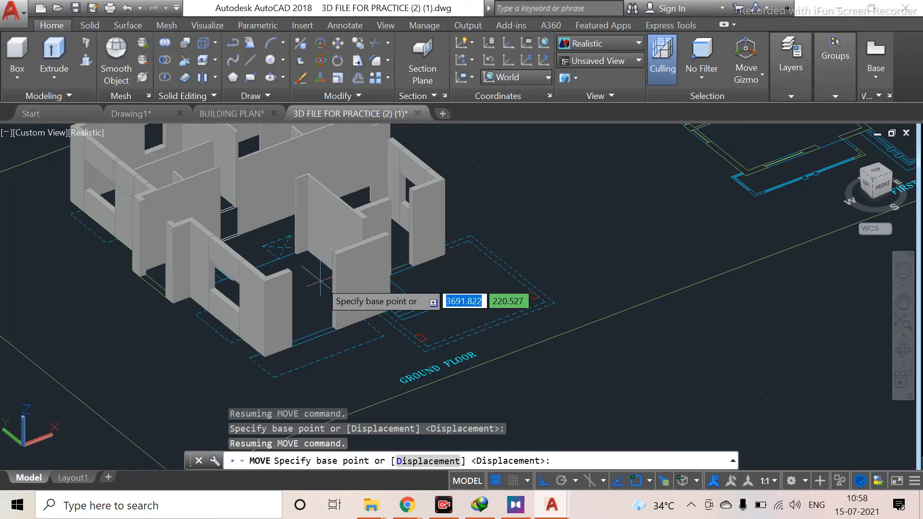
scroll(308, 399, "down", 4)
scroll(165, 315, "down", 4)
middle_click_drag(157, 315, 336, 326)
scroll(150, 316, "up", 4)
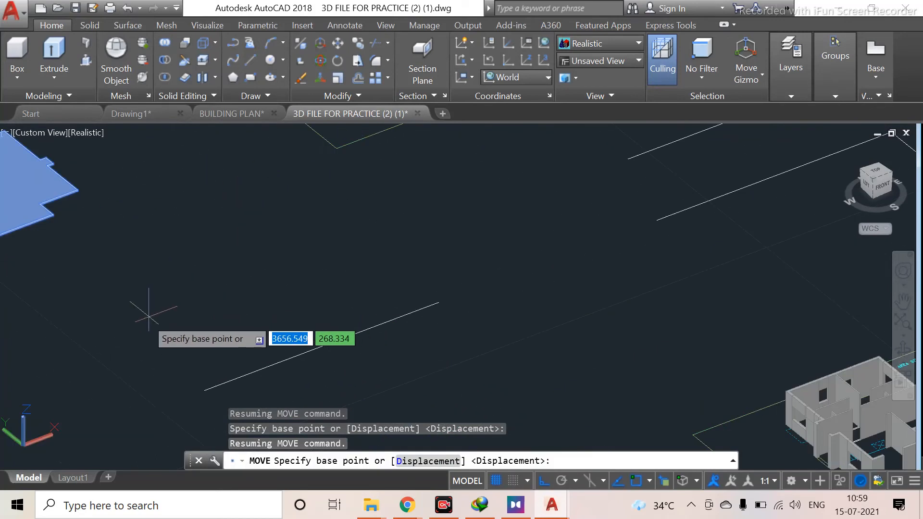
scroll(100, 277, "down", 2)
mouse_move(100, 277)
middle_mouse_down()
mouse_move(106, 322)
mouse_move(107, 274)
middle_mouse_up()
key("Escape")
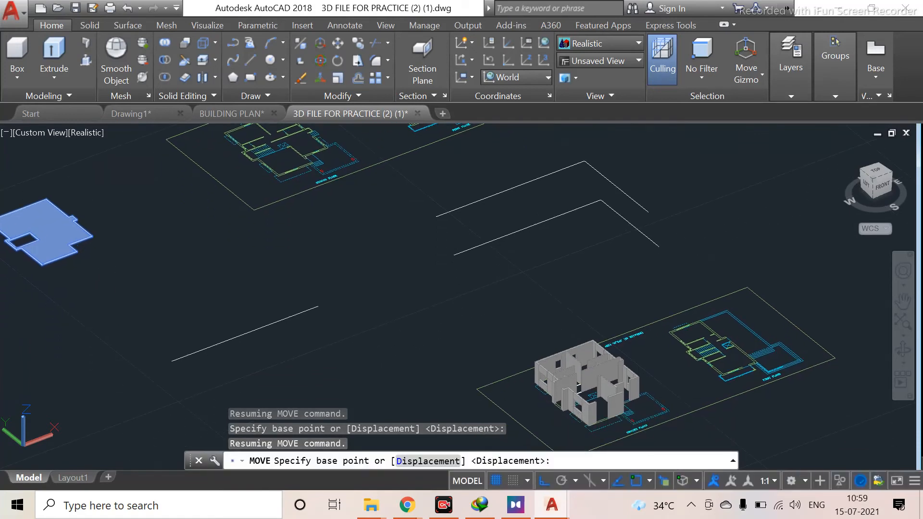
scroll(105, 266, "up", 3)
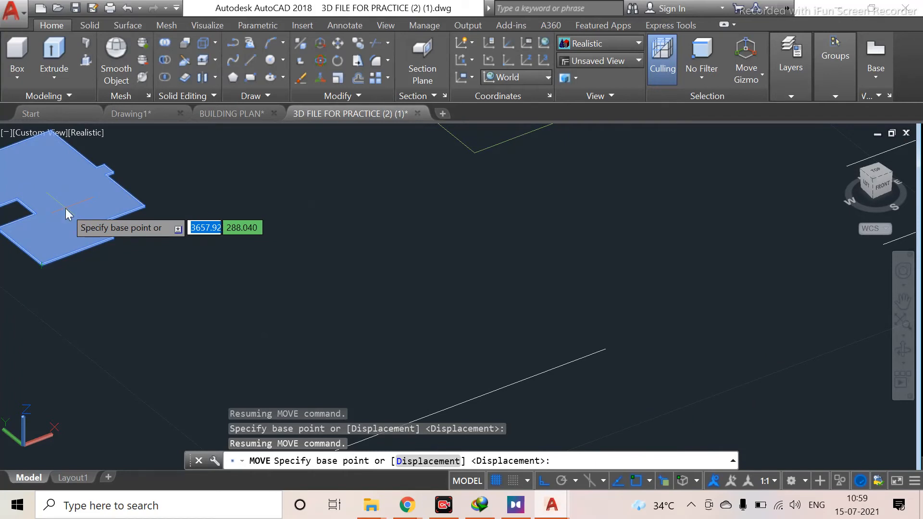
key("Escape")
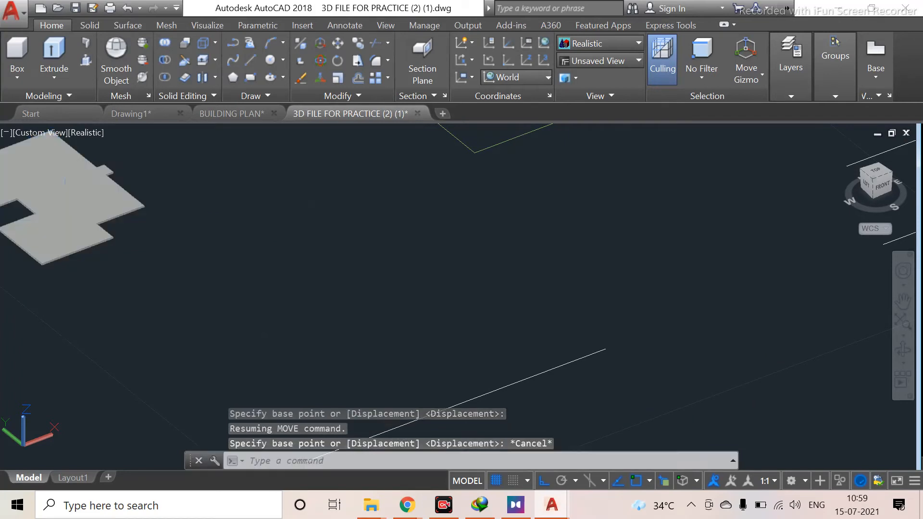
Select the extruded ground floor slab and delete it
key("Escape")
left_click(65, 205)
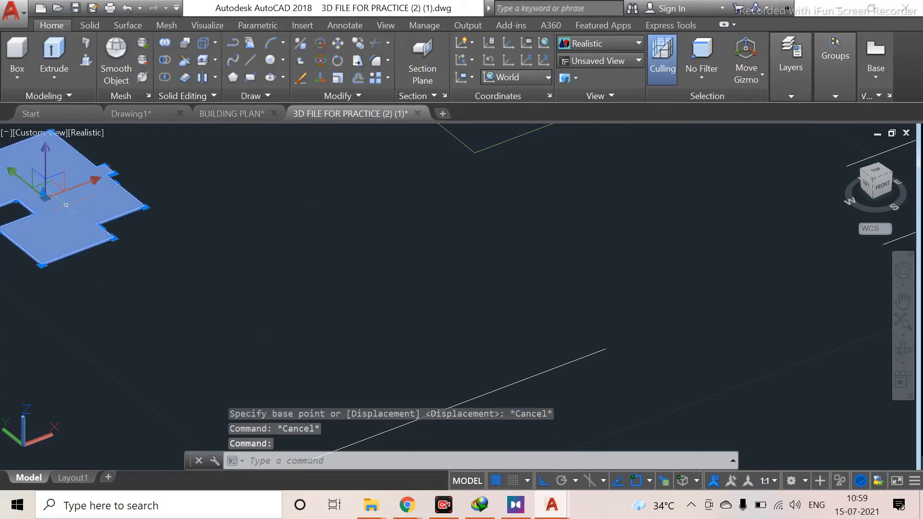
key("Delete")
With Presspull, extrude the area inside the moved ground floor outline by .1 units
middle_click_drag(55, 248, 163, 278)
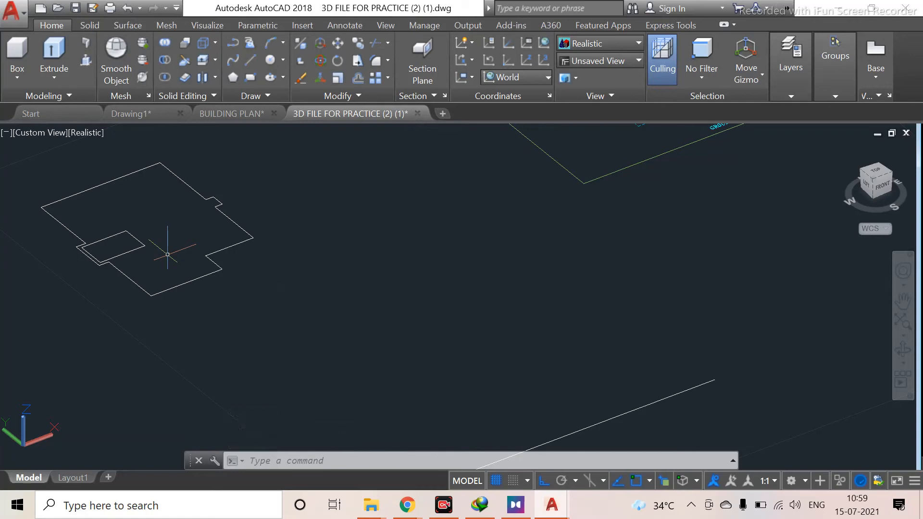
left_click(86, 61)
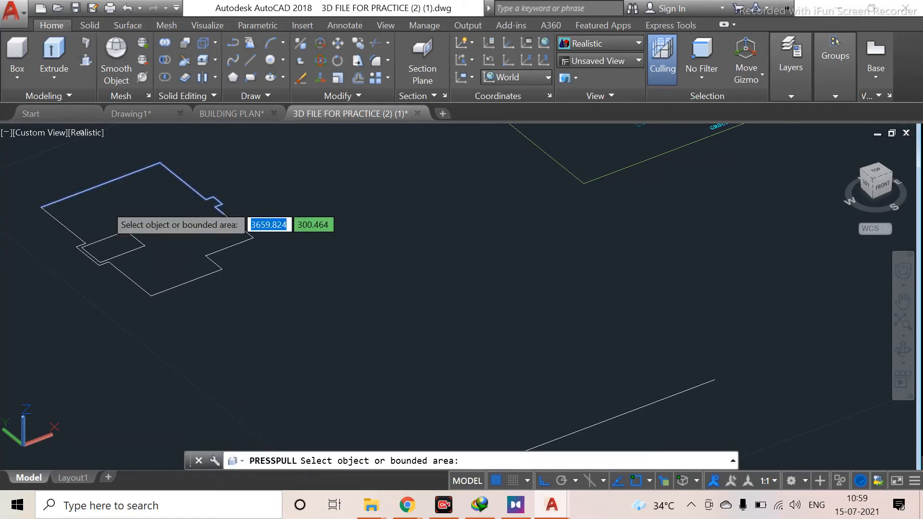
left_click(150, 211)
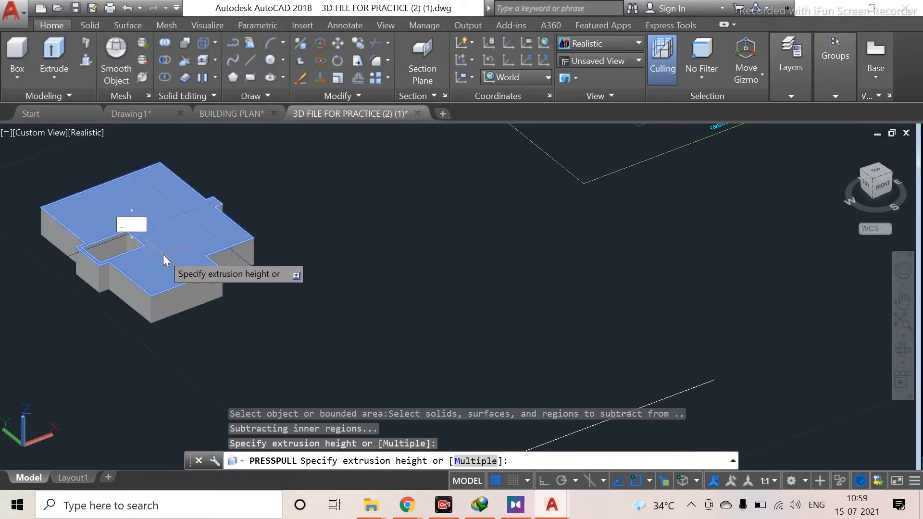
type(".1")
key("Return")
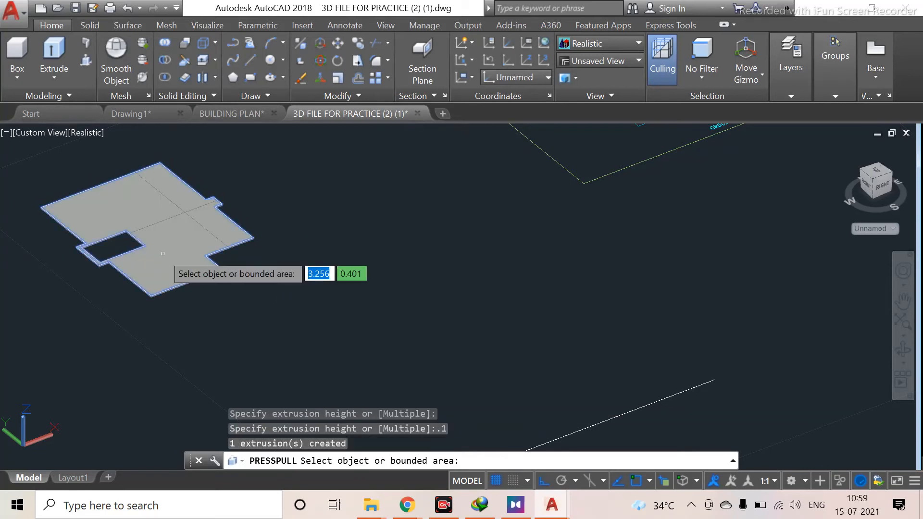
scroll(173, 330, "up", 5)
scroll(126, 234, "up", 1)
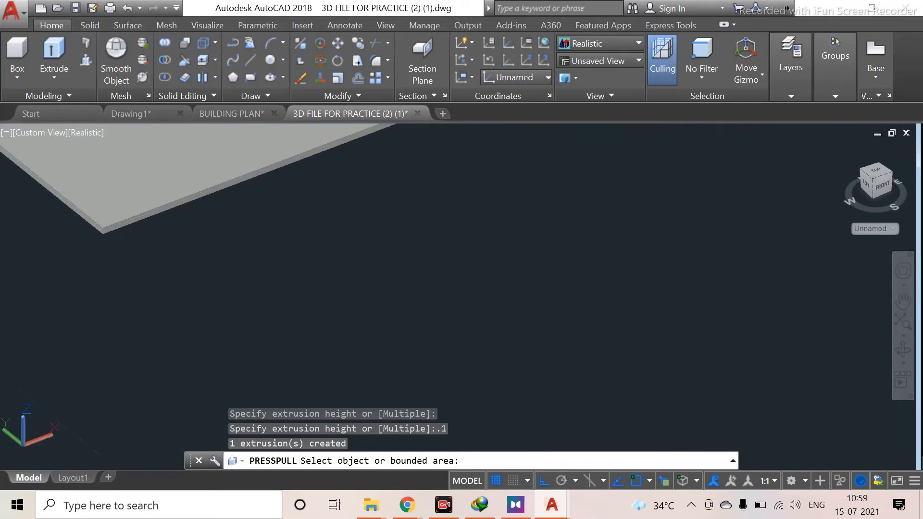
key("Return")
Move the ground floor slab from its outer corner onto the top of the walls at the matching wall corner
scroll(129, 243, "down", 3)
scroll(137, 262, "up", 3)
scroll(137, 262, "down", 4)
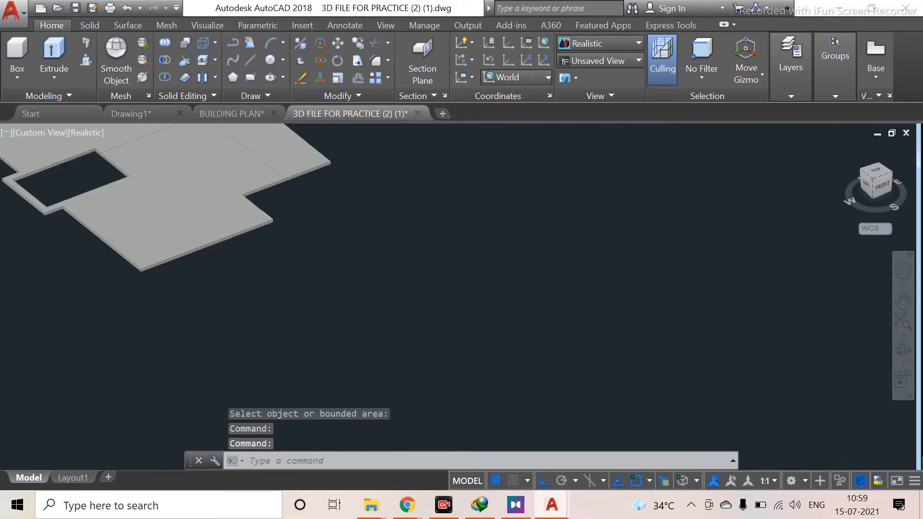
scroll(620, 382, "down", 1)
scroll(695, 386, "down", 1)
middle_click_drag(692, 384, 377, 274)
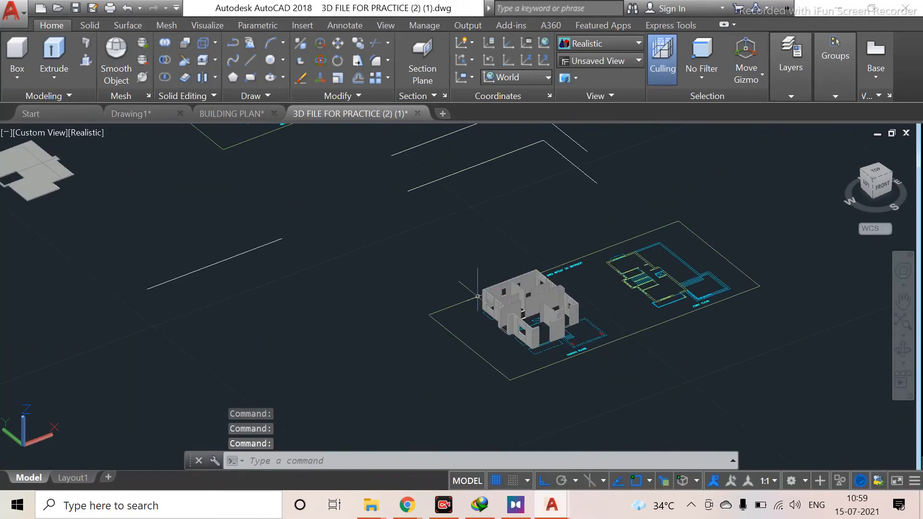
scroll(577, 325, "up", 4)
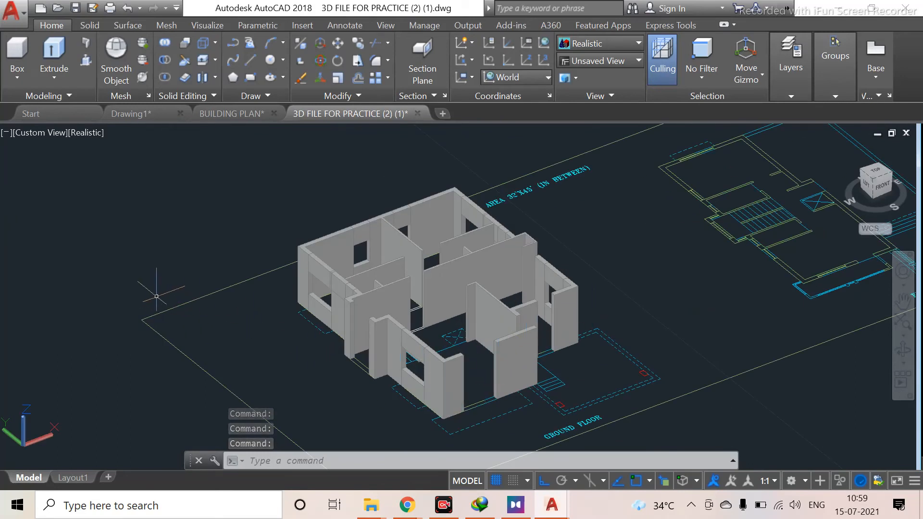
scroll(342, 331, "up", 4)
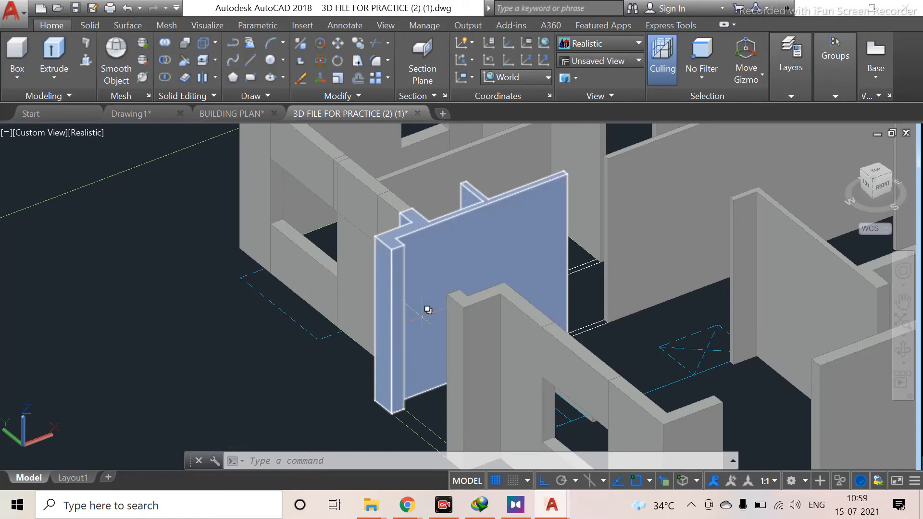
scroll(429, 300, "down", 8)
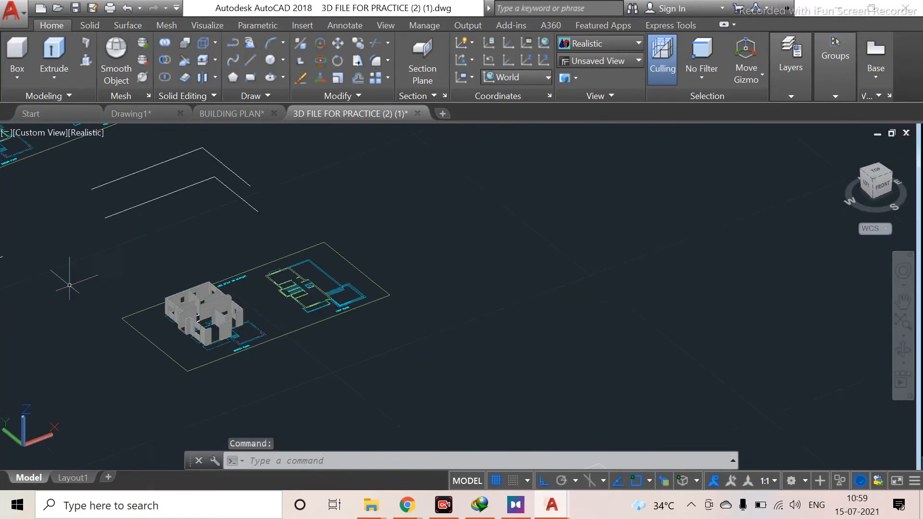
scroll(6, 285, "up", 3)
scroll(64, 347, "up", 5)
middle_click_drag(17, 300, 286, 375)
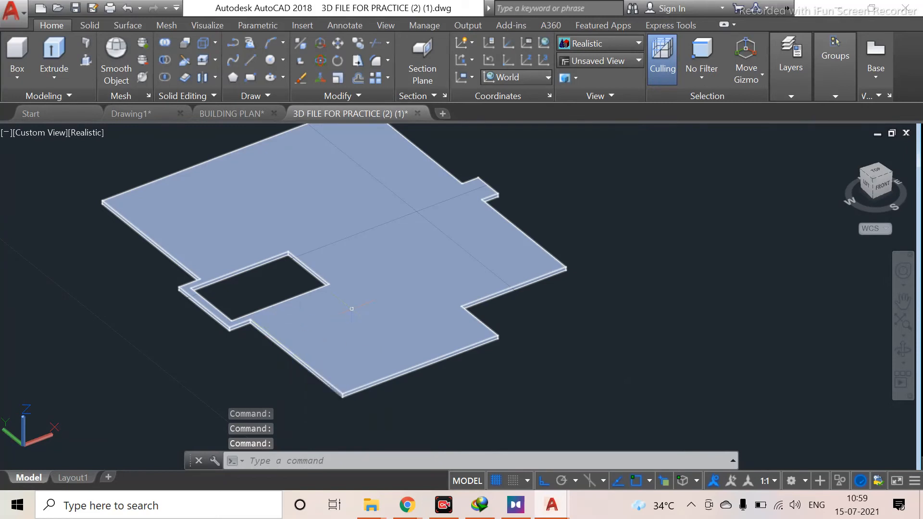
left_click(351, 309)
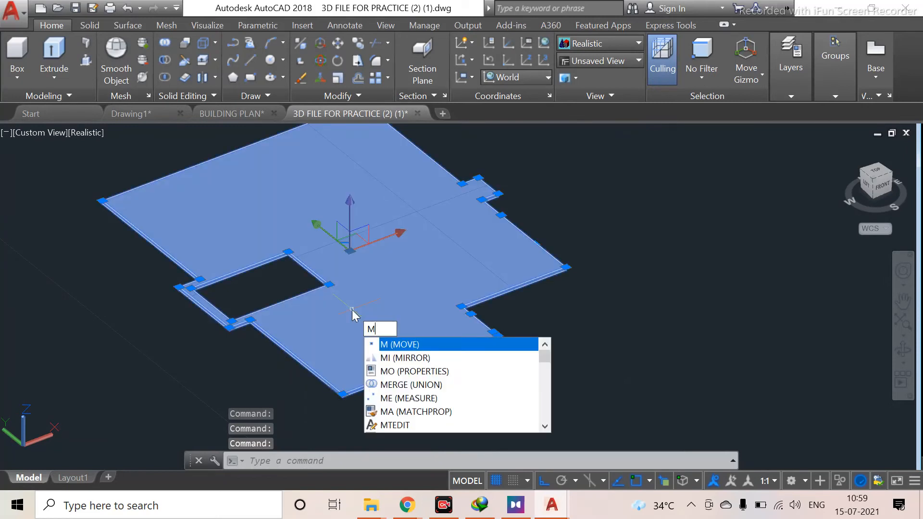
key("Return")
scroll(206, 398, "up", 4)
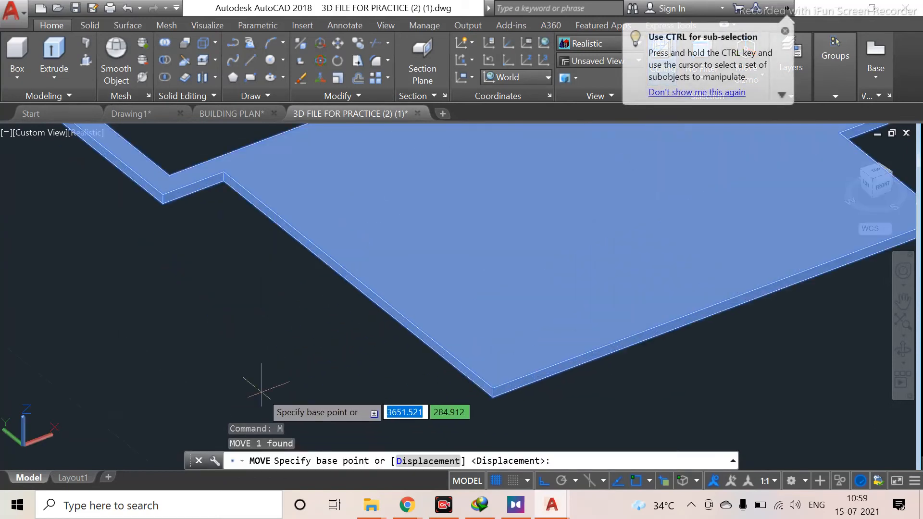
left_click(162, 204)
scroll(428, 319, "down", 8)
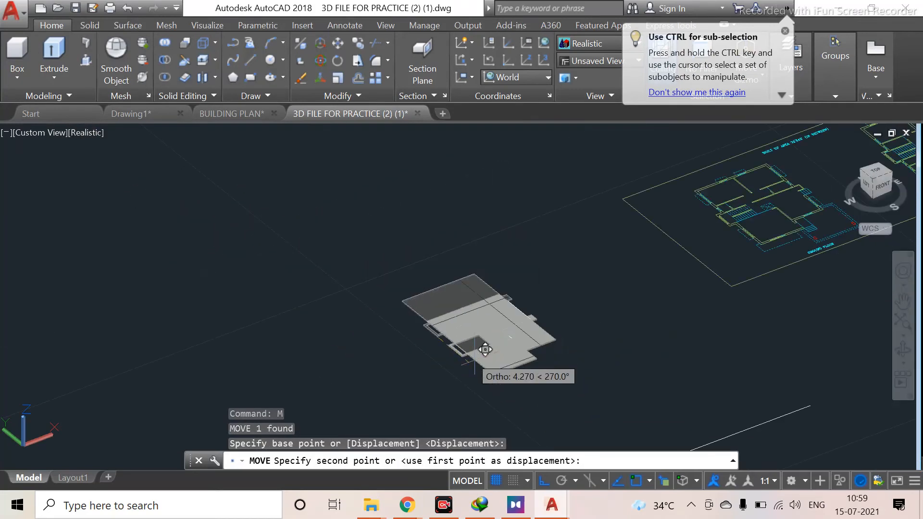
scroll(640, 340, "up", 8)
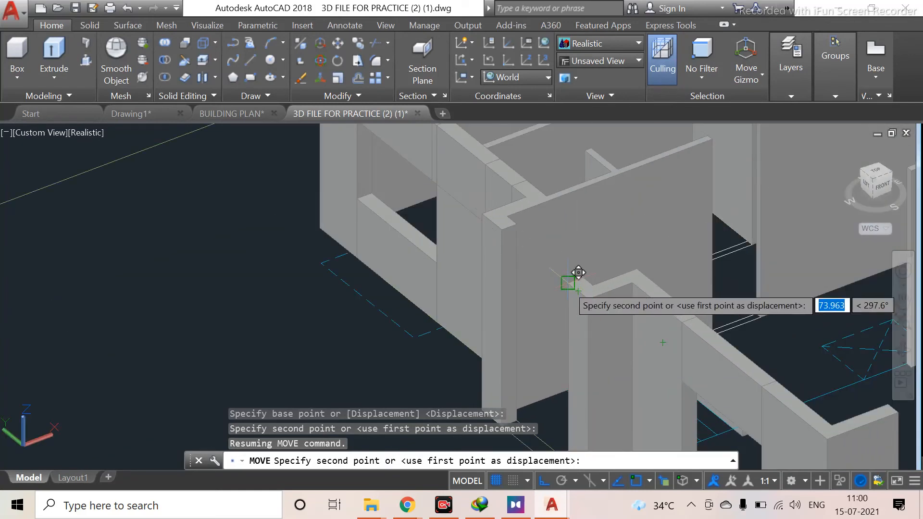
scroll(580, 271, "up", 4)
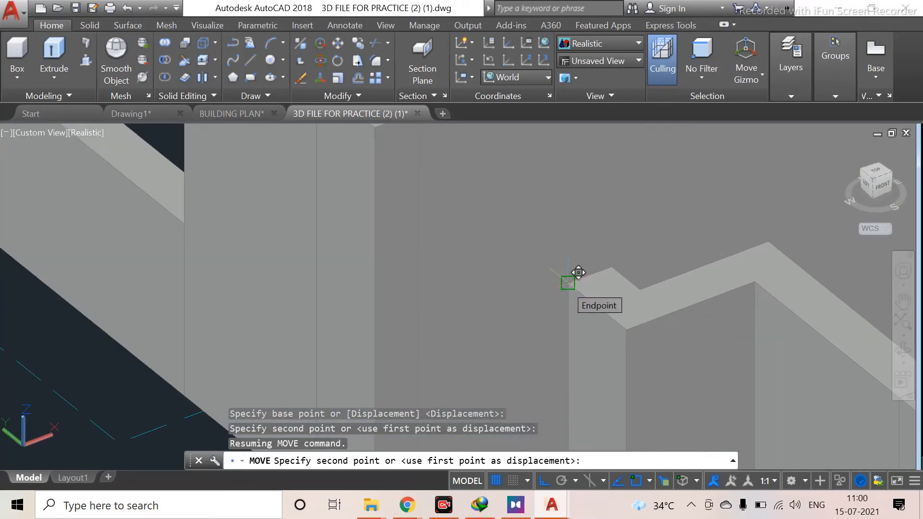
scroll(577, 272, "down", 8)
scroll(12, 342, "down", 7)
middle_click_drag(22, 343, 586, 292)
scroll(450, 312, "up", 7)
scroll(447, 314, "up", 3)
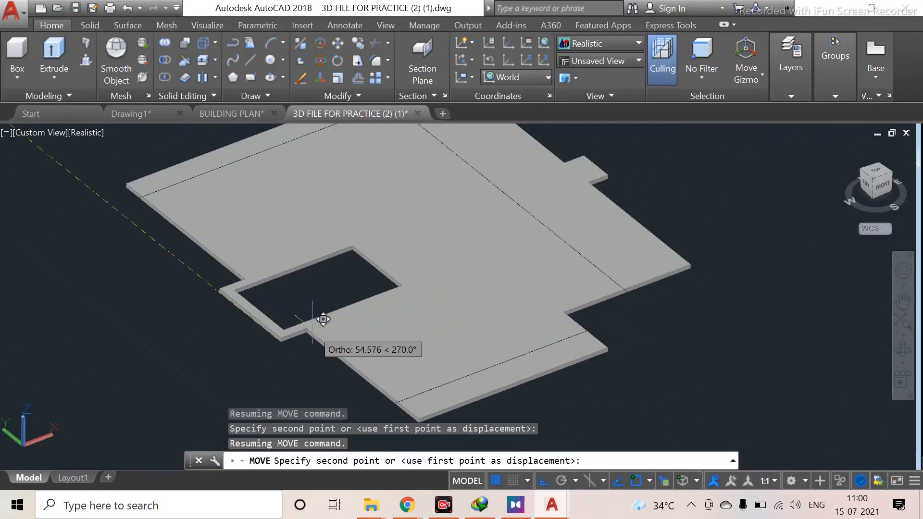
scroll(742, 295, "down", 6)
scroll(722, 274, "up", 5)
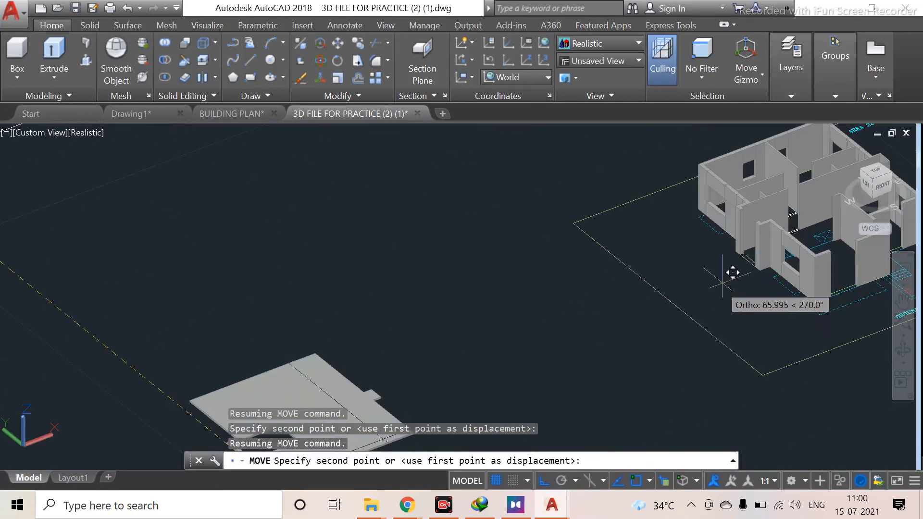
scroll(748, 262, "up", 6)
middle_click_drag(748, 261, 676, 426)
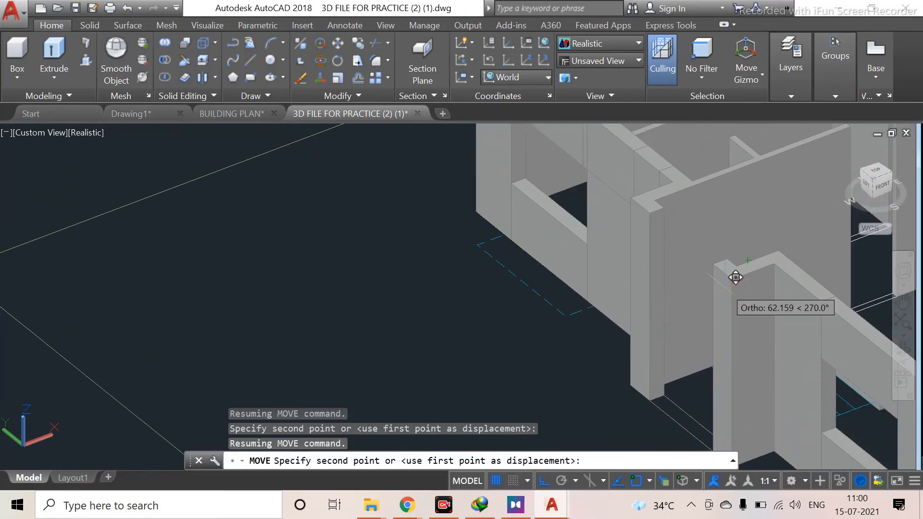
scroll(739, 272, "down", 2)
scroll(740, 272, "up", 5)
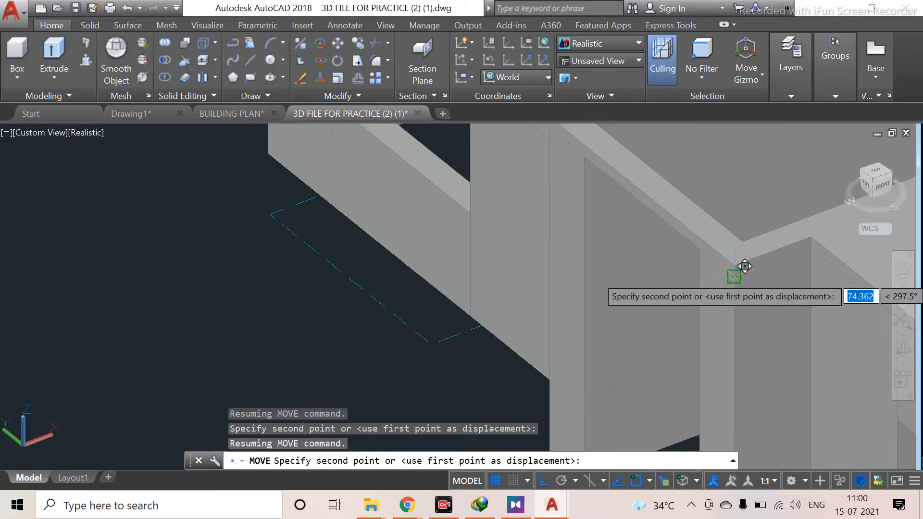
scroll(744, 267, "up", 4)
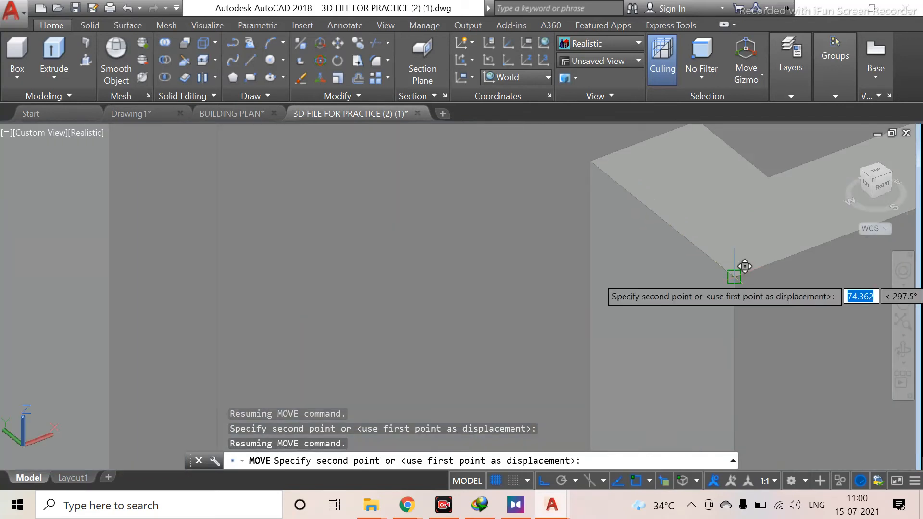
left_click(734, 276)
Delete the small solid inside the staircase opening at the front of the building
scroll(739, 287, "down", 12)
middle_click_drag(783, 351, 479, 358)
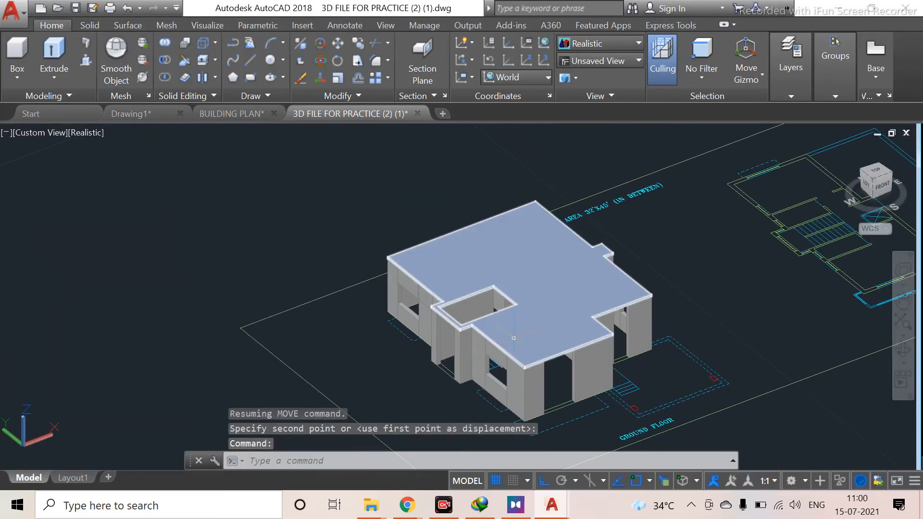
scroll(513, 338, "up", 5)
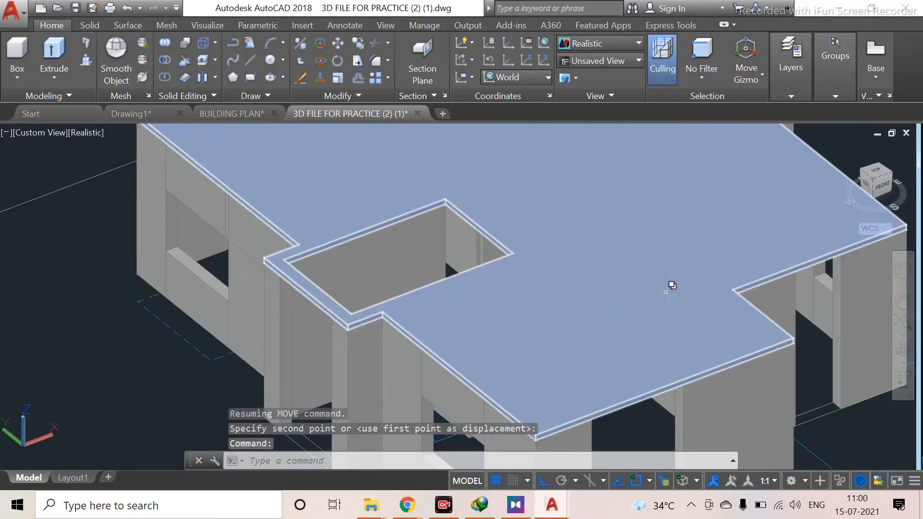
scroll(671, 286, "down", 4)
scroll(569, 299, "up", 1)
scroll(556, 231, "down", 2)
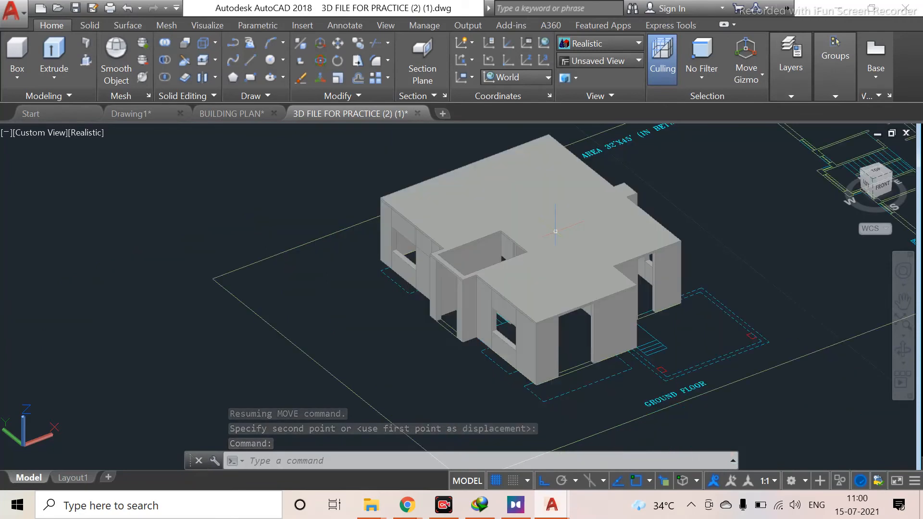
middle_click_drag(553, 339, 639, 253, "shift")
scroll(607, 199, "up", 2)
middle_click_drag(607, 199, 583, 349)
left_click(580, 335)
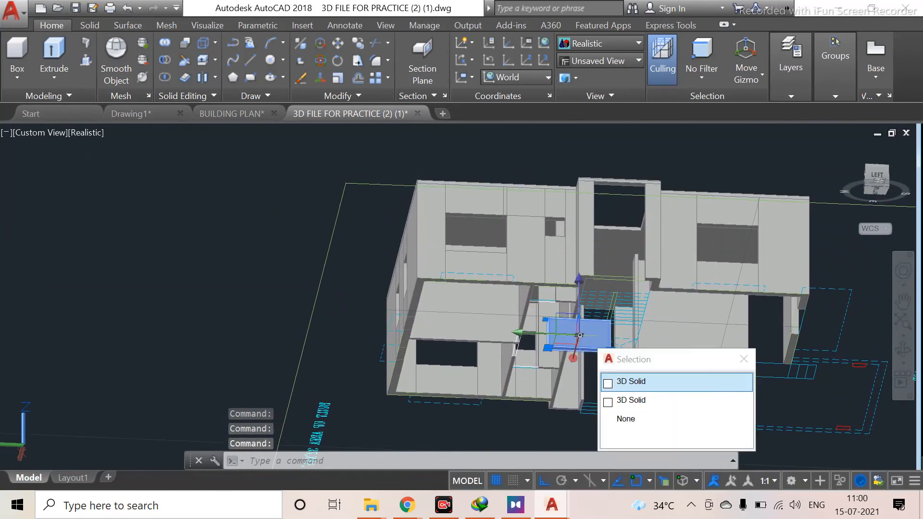
key("Delete")
Orbit and zoom around the building to inspect the slab placed on the walls
scroll(572, 412, "down", 2)
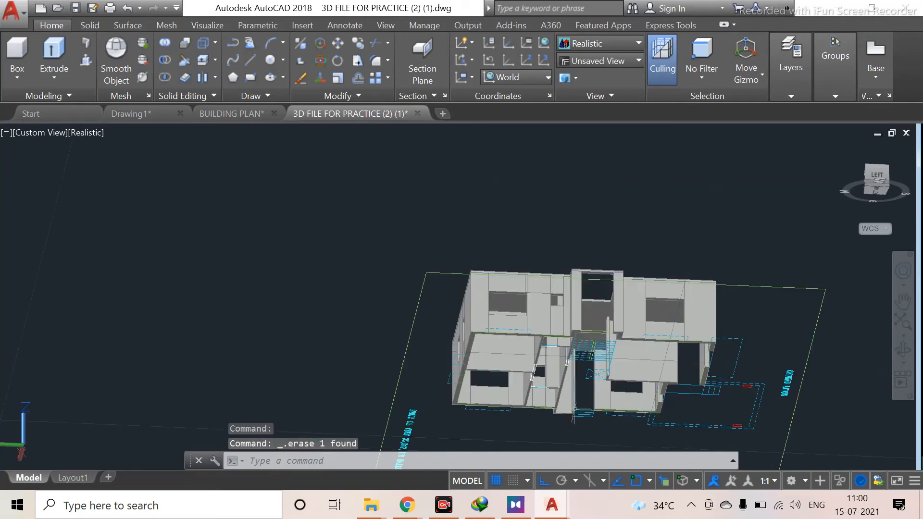
middle_click_drag(587, 372, 564, 423, "shift")
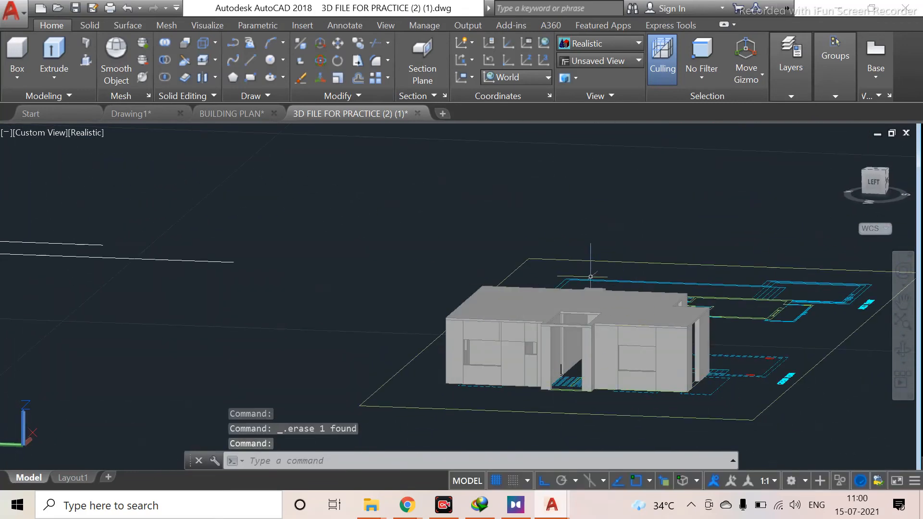
middle_click_drag(607, 270, 588, 304, "shift")
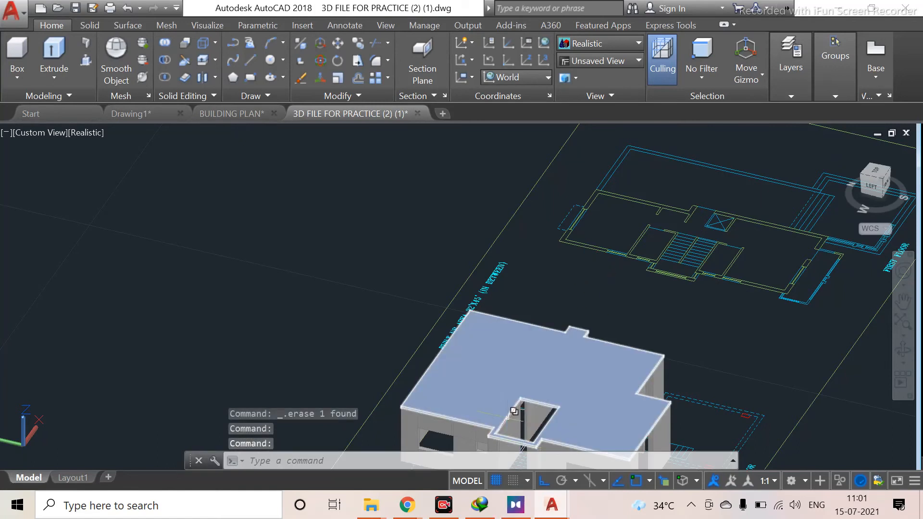
middle_click_drag(507, 413, 527, 425, "shift")
middle_click_drag(582, 383, 470, 277)
scroll(446, 265, "down", 2)
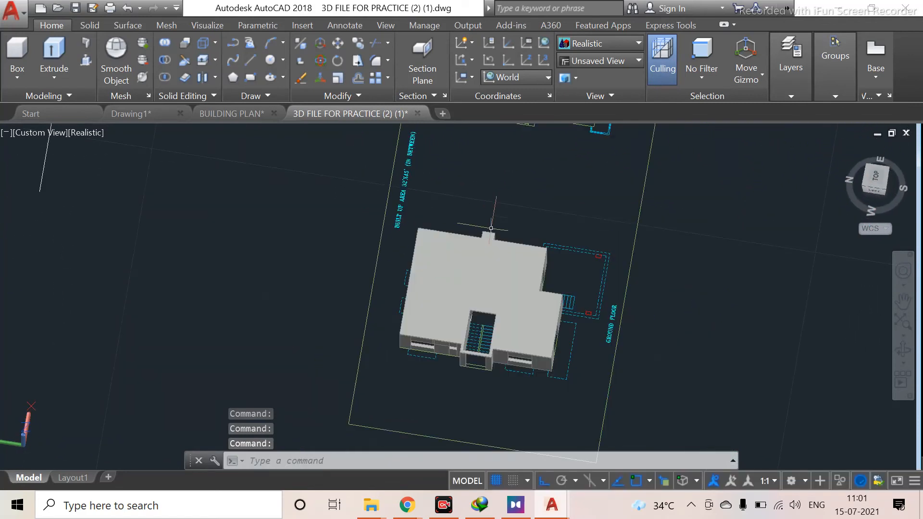
middle_click_drag(483, 213, 522, 319)
middle_click_drag(306, 261, 615, 277)
Select the five stray lines between the plan sheets and delete them
scroll(434, 274, "down", 2)
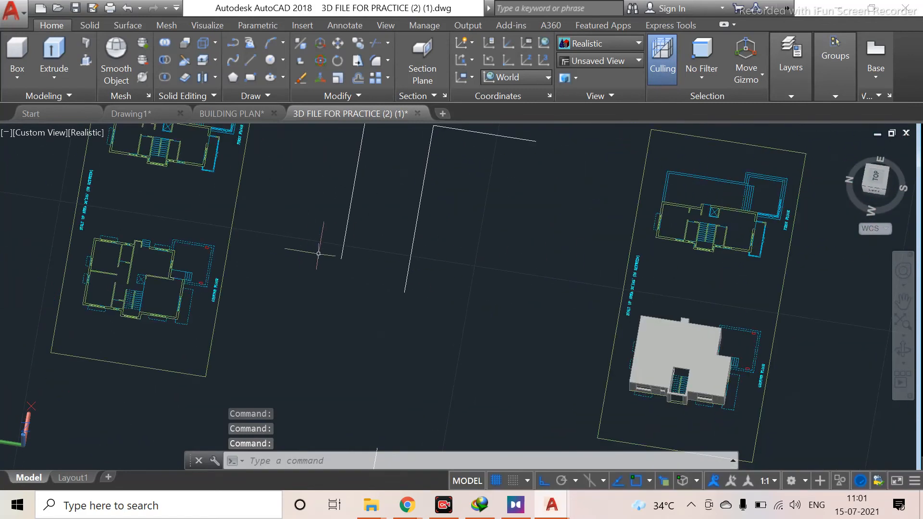
scroll(377, 261, "down", 2)
left_click(400, 182)
left_click(365, 255)
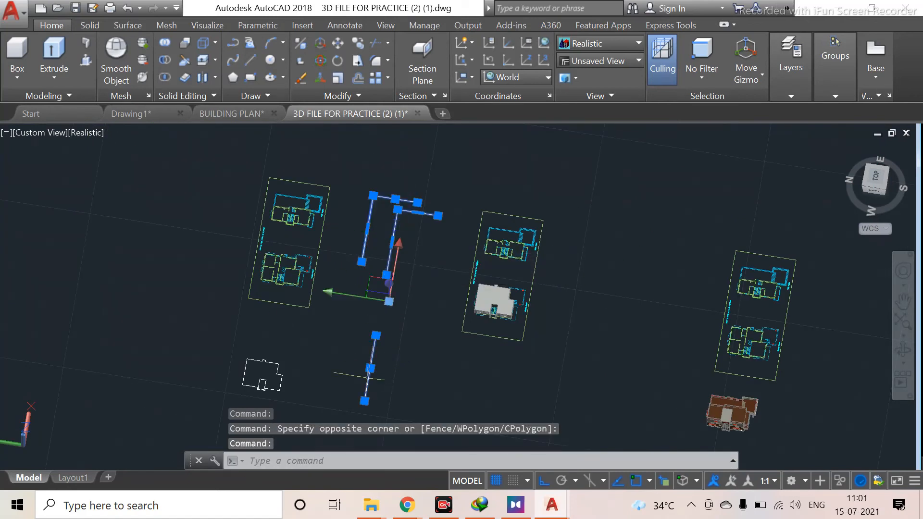
key("Delete")
Examine the remaining floor outline and the staircase area of the ground floor plan
scroll(270, 360, "up", 3)
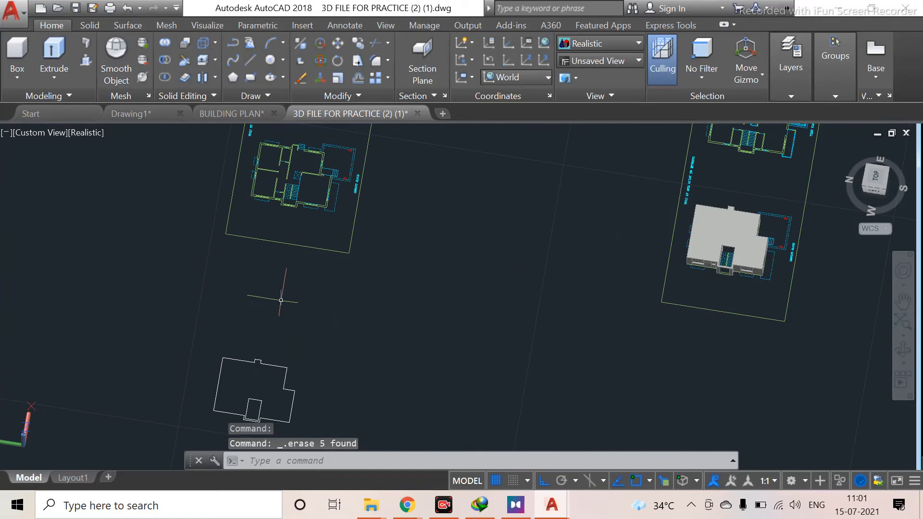
scroll(246, 398, "up", 4)
middle_click_drag(246, 398, 287, 258)
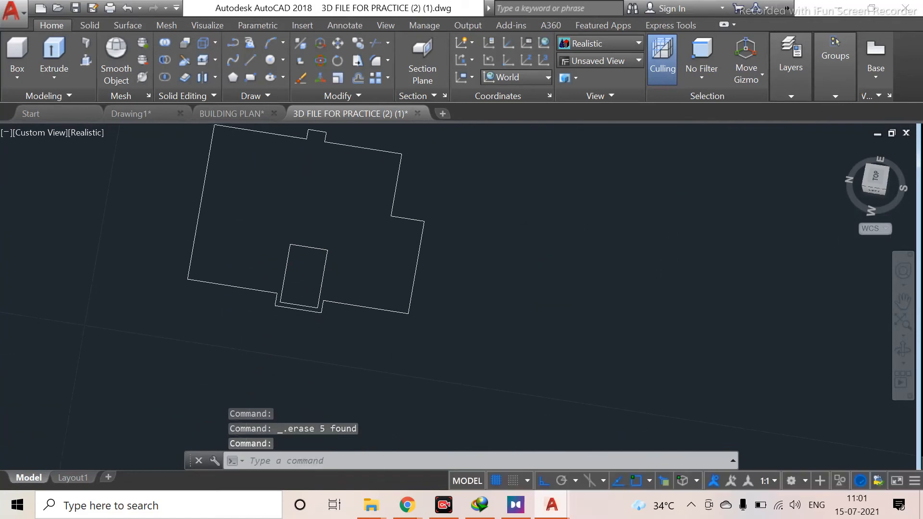
scroll(369, 269, "down", 3)
middle_click_drag(423, 225, 344, 310)
scroll(312, 258, "up", 5)
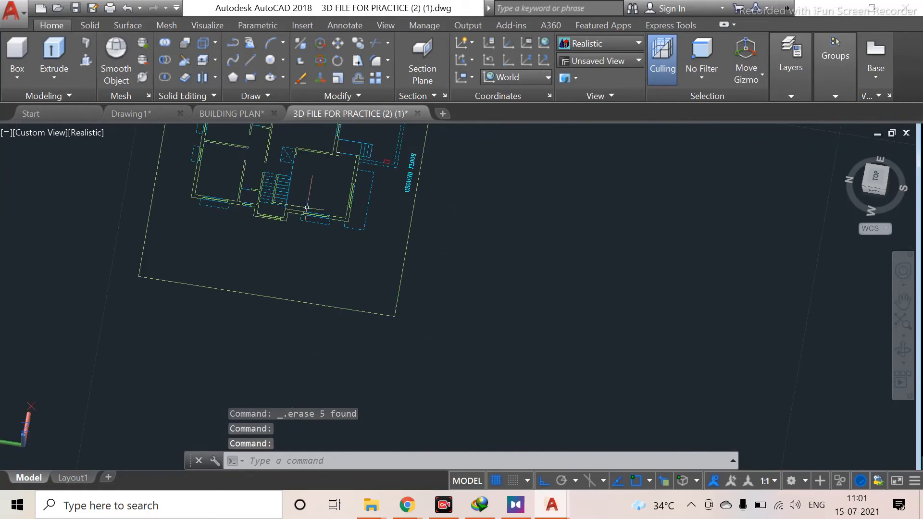
middle_click_drag(381, 251, 454, 305)
scroll(471, 219, "down", 3)
middle_click_drag(471, 219, 508, 264, "shift")
scroll(403, 289, "up", 8)
middle_click_drag(318, 279, 387, 379)
scroll(307, 250, "up", 3)
middle_click_drag(313, 255, 368, 383)
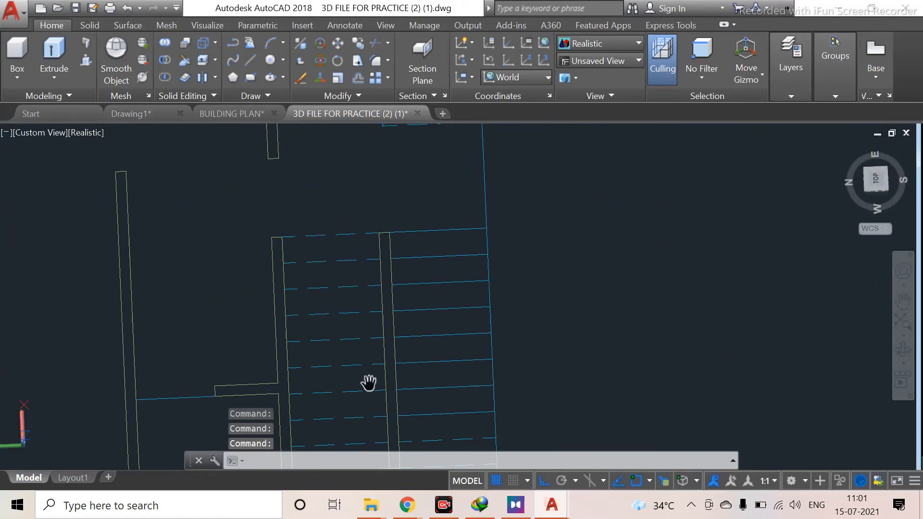
scroll(330, 296, "up", 3)
scroll(257, 246, "down", 2)
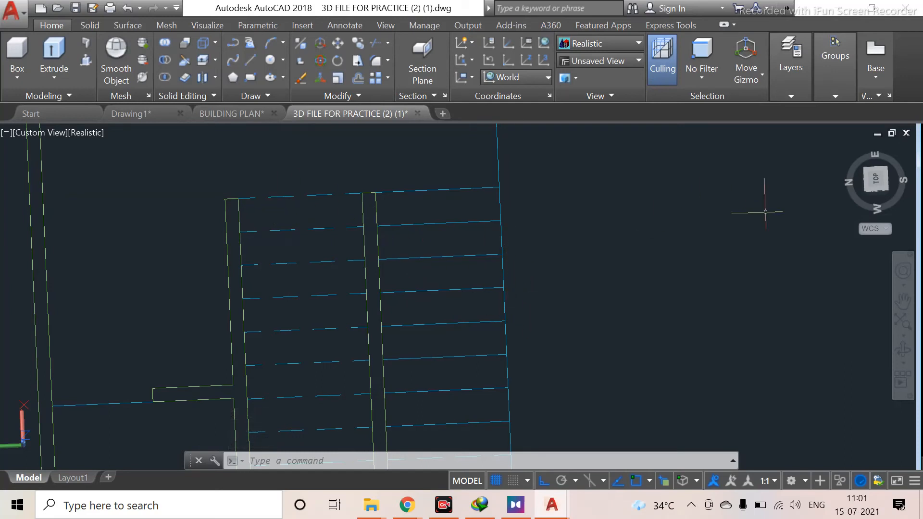
Switch to the NW isometric view and zoom into the first floor plan
left_click(865, 196)
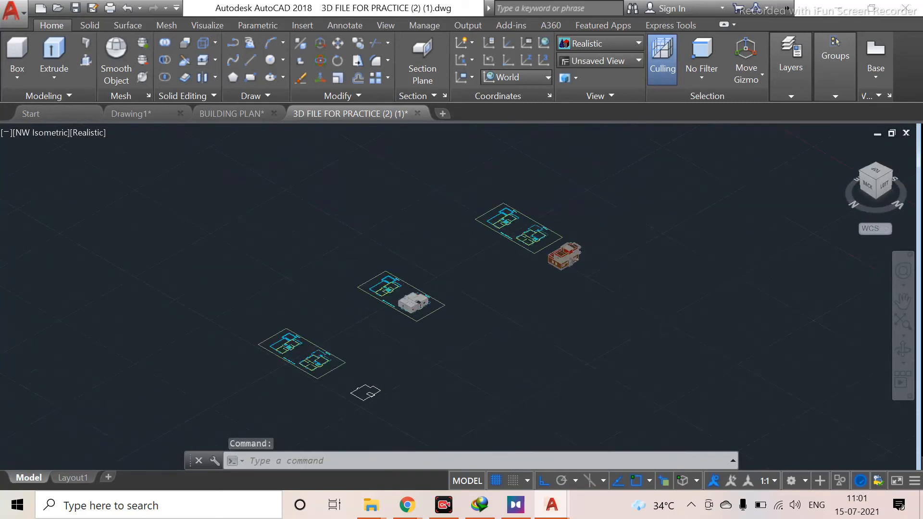
scroll(433, 278, "up", 4)
scroll(388, 263, "up", 6)
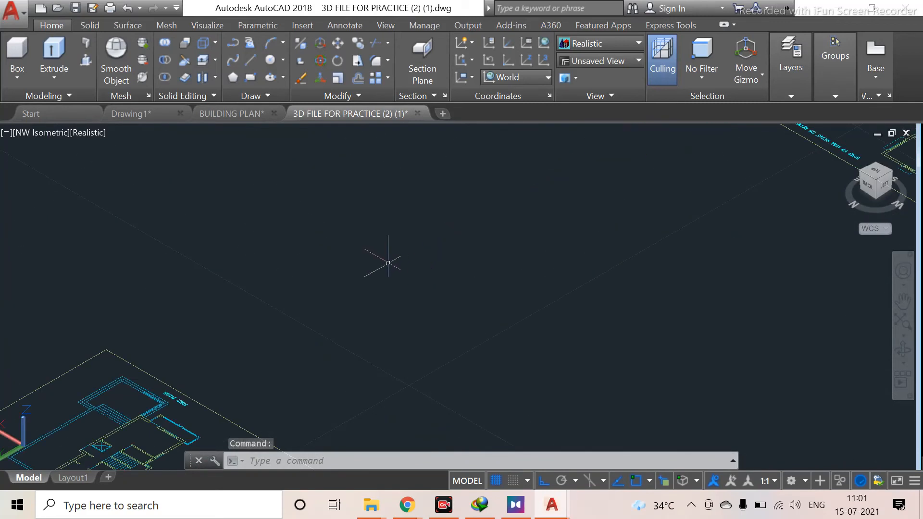
scroll(388, 263, "down", 10)
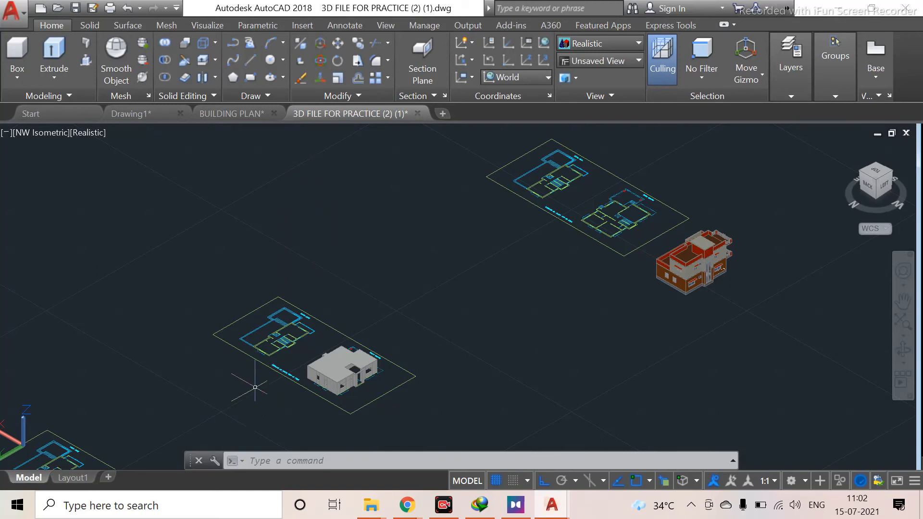
scroll(260, 365, "up", 10)
middle_click_drag(439, 213, 399, 284)
key("Escape")
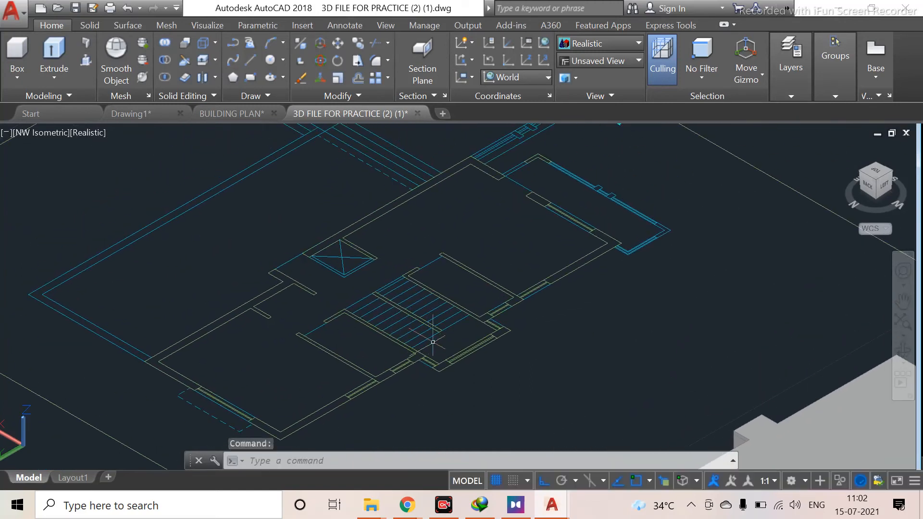
Measure across the first-floor staircase landing with a linear dimension, then erase that dimension
scroll(417, 339, "up", 2)
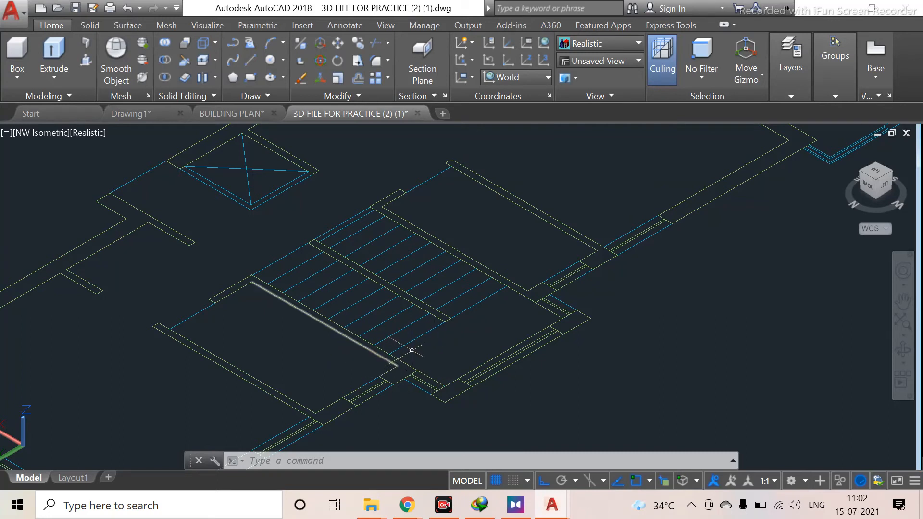
scroll(419, 346, "up", 2)
middle_click_drag(418, 346, 302, 403)
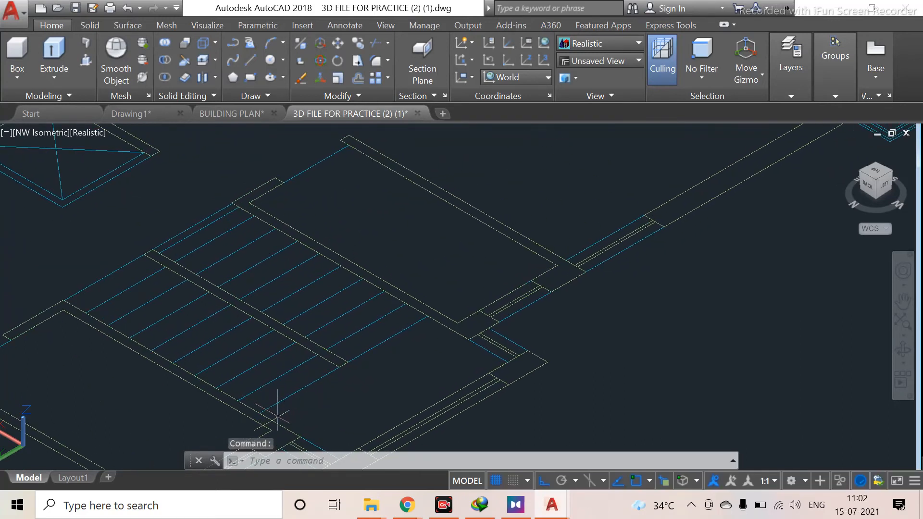
scroll(307, 392, "up", 2)
mouse_move(308, 392)
middle_mouse_down()
mouse_move(267, 412)
mouse_move(179, 411)
middle_mouse_up()
type("di")
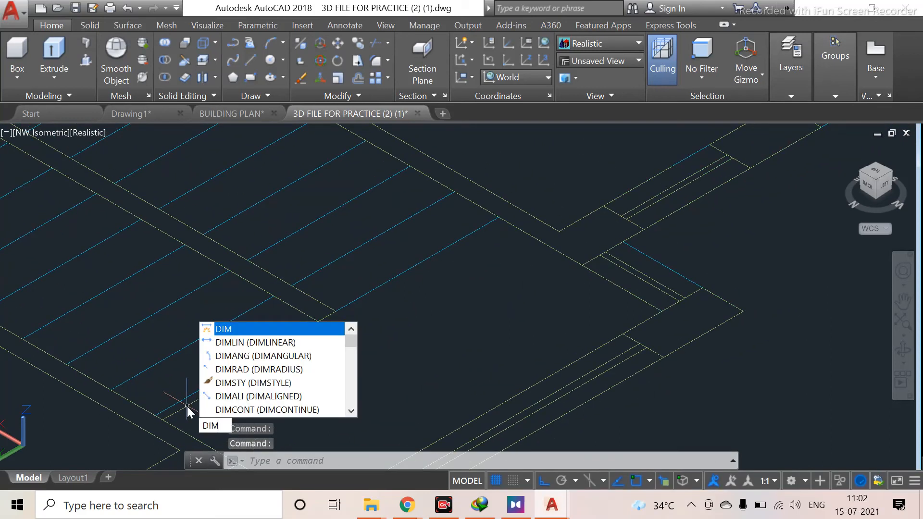
key("Down")
key("Return")
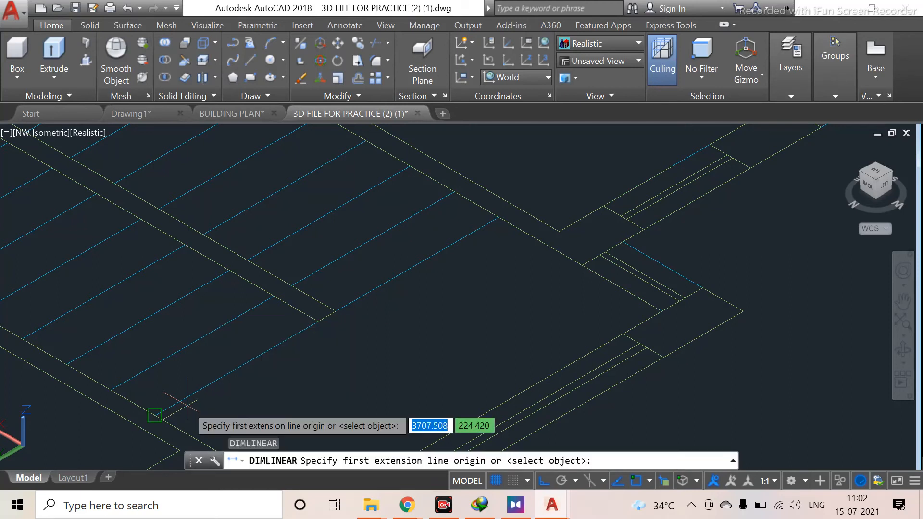
left_click(155, 414)
left_click(315, 320)
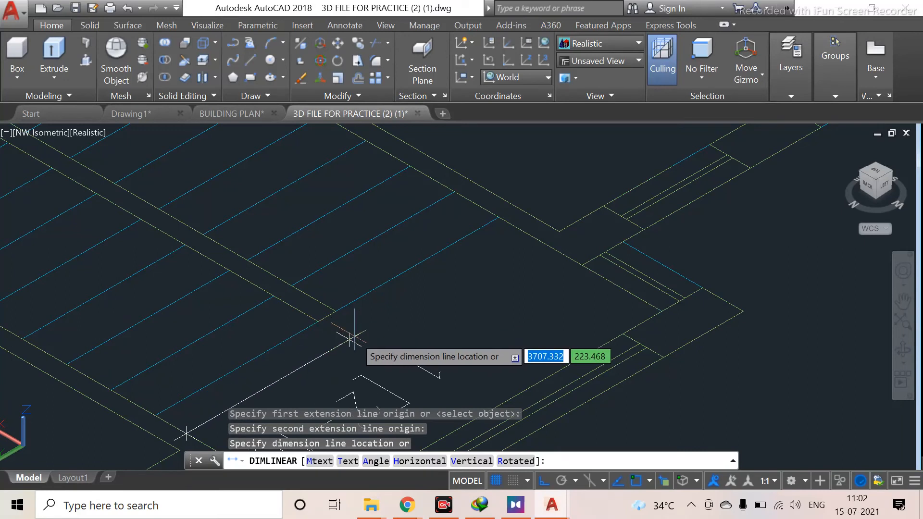
left_click(354, 337)
scroll(354, 336, "down", 3)
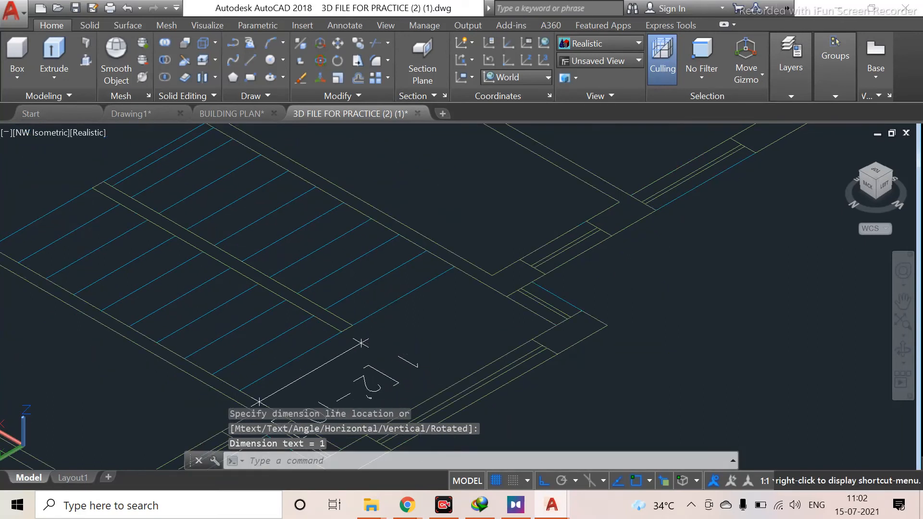
scroll(363, 336, "up", 3)
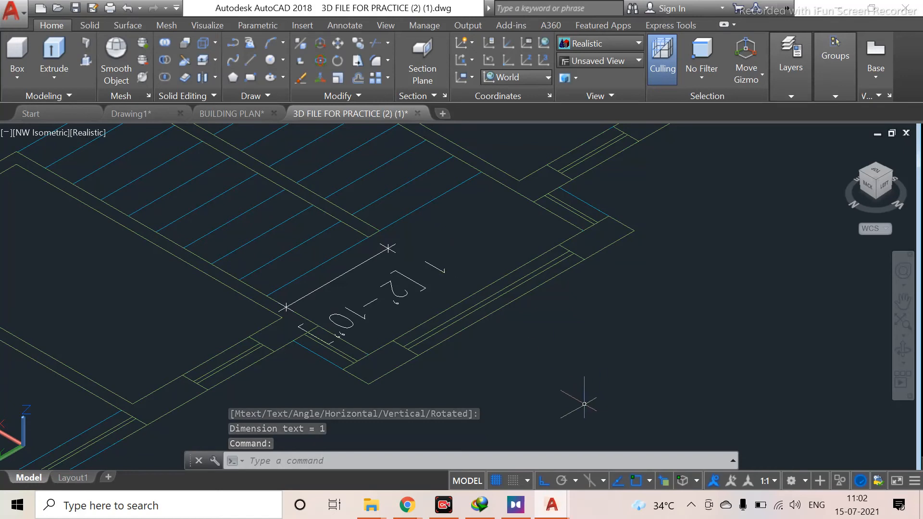
left_click(410, 279)
key("Delete")
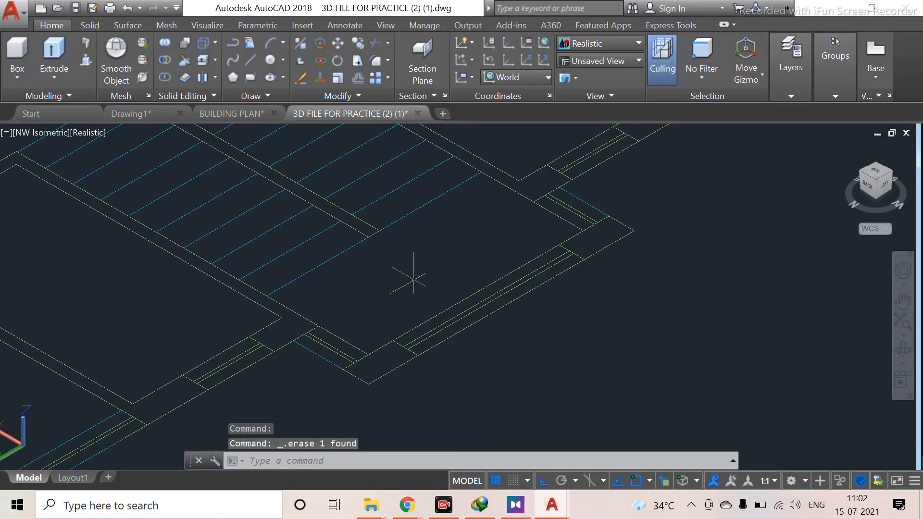
Examine the first floor plan's staircase area and overall outline
scroll(414, 279, "down", 2)
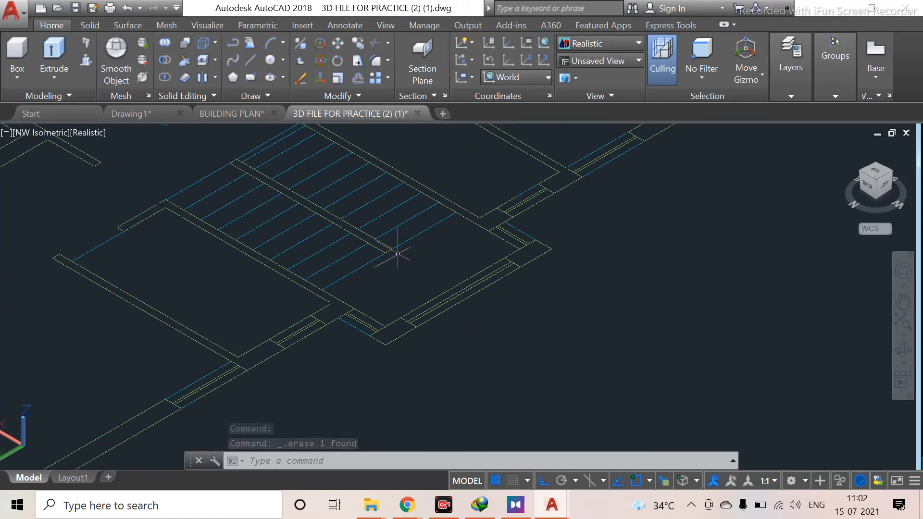
scroll(402, 268, "down", 2)
middle_click_drag(402, 268, 426, 313)
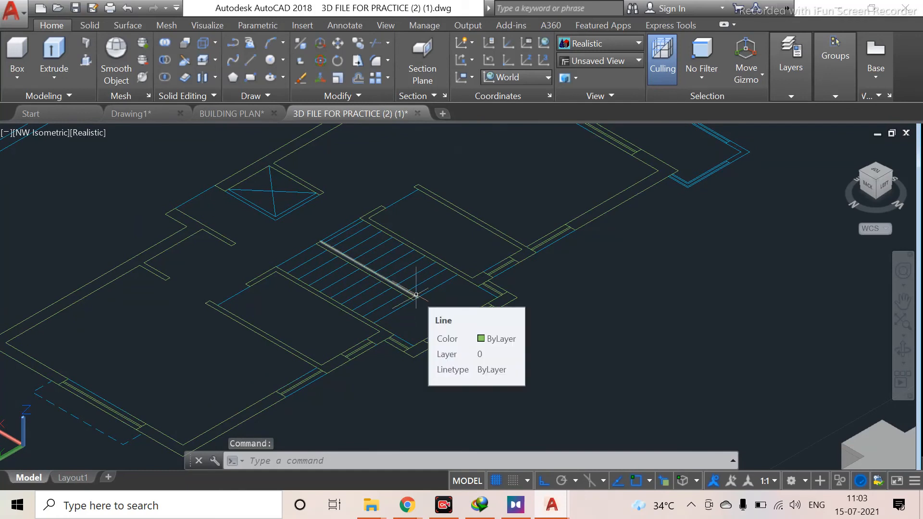
scroll(391, 309, "up", 5)
middle_click_drag(392, 309, 407, 375)
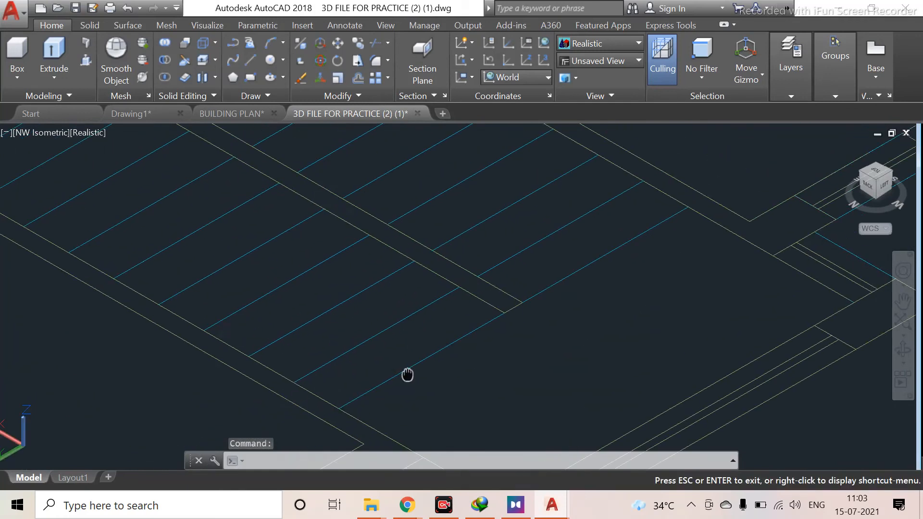
scroll(370, 340, "down", 3)
scroll(368, 342, "up", 1)
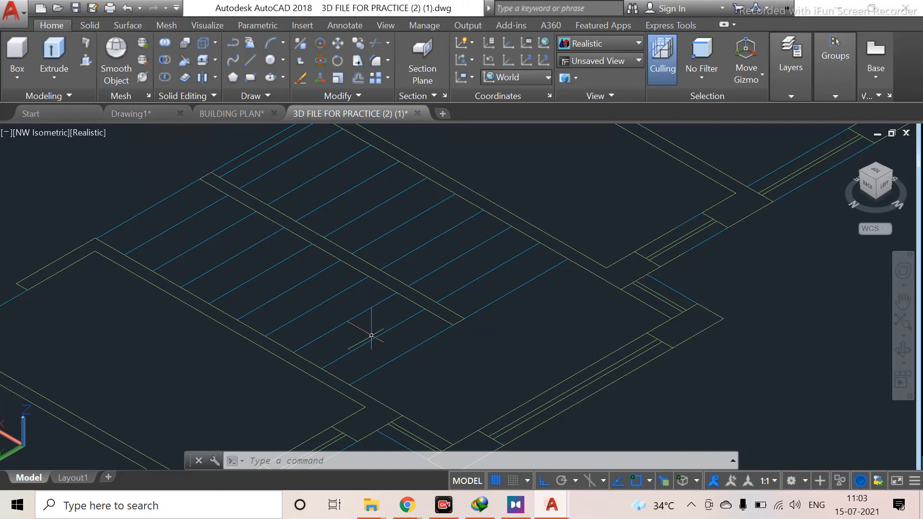
scroll(358, 315, "down", 2)
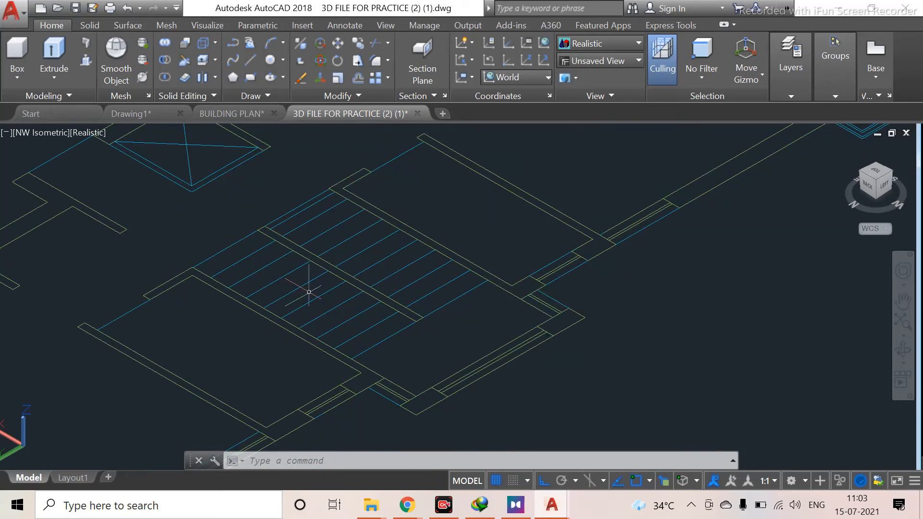
scroll(305, 313, "down", 2)
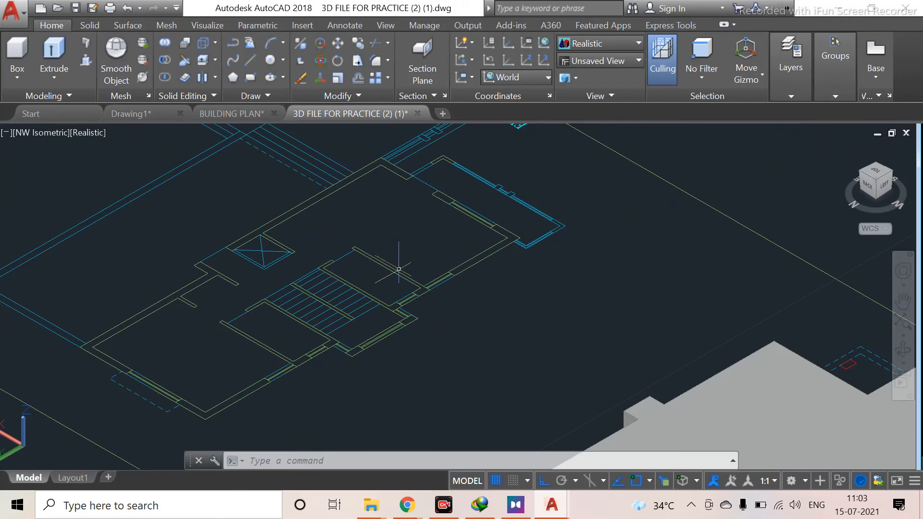
scroll(380, 271, "down", 1)
scroll(312, 284, "up", 2)
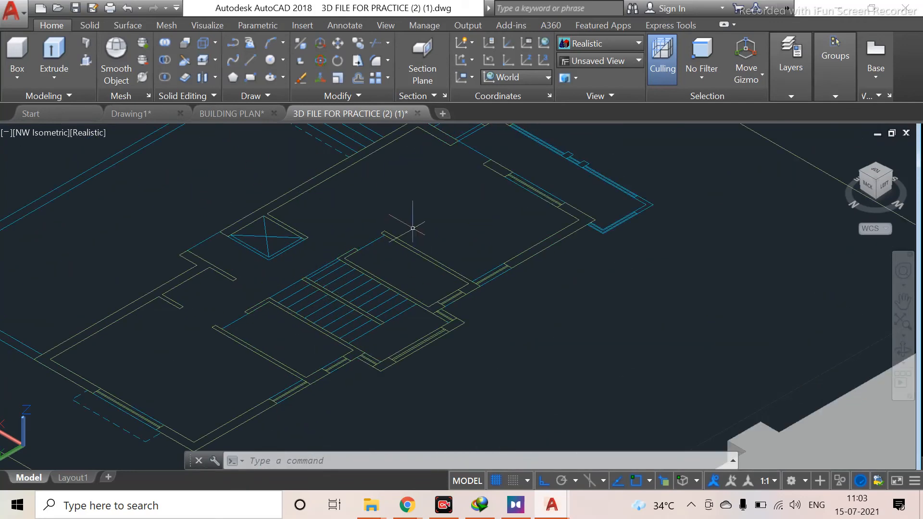
scroll(321, 310, "down", 2)
scroll(331, 312, "up", 4)
middle_click_drag(340, 334, 499, 363)
scroll(495, 360, "down", 2)
scroll(289, 340, "down", 2)
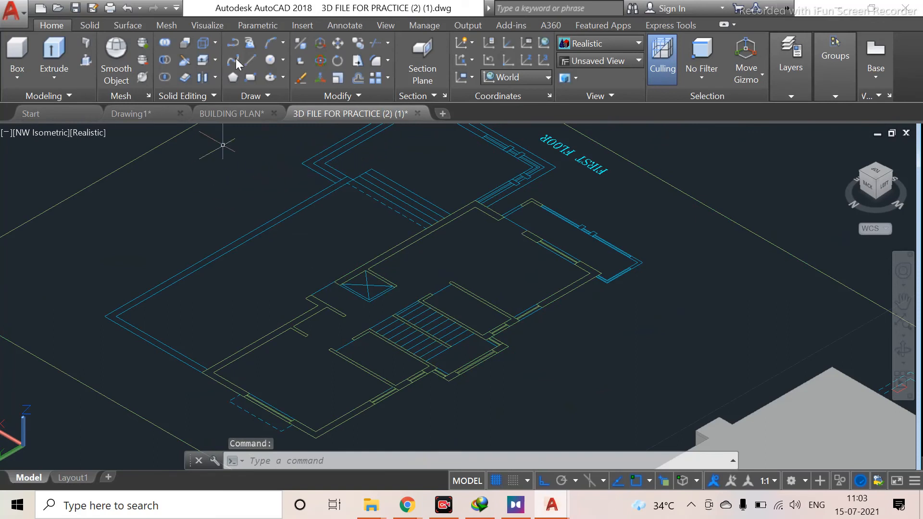
Make STANDARD the current dimension style and review its primary units settings
left_click(336, 23)
left_click(456, 95)
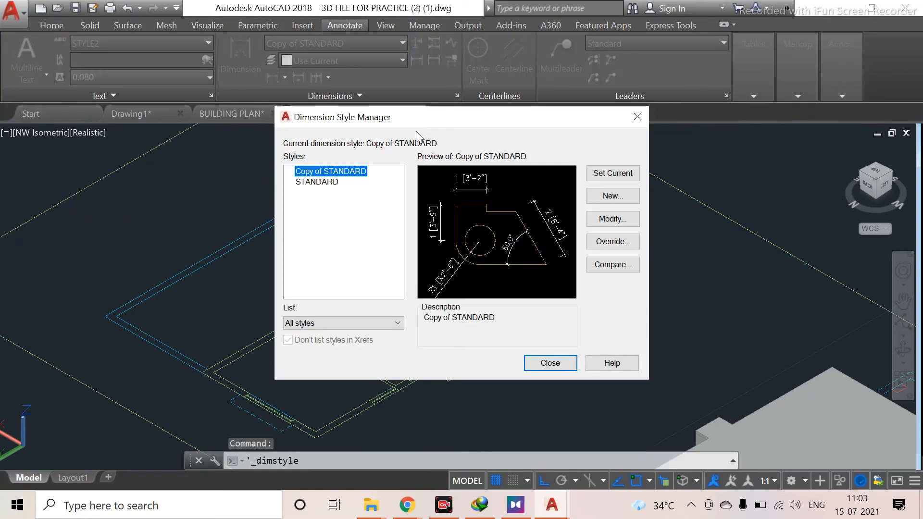
left_click(317, 182)
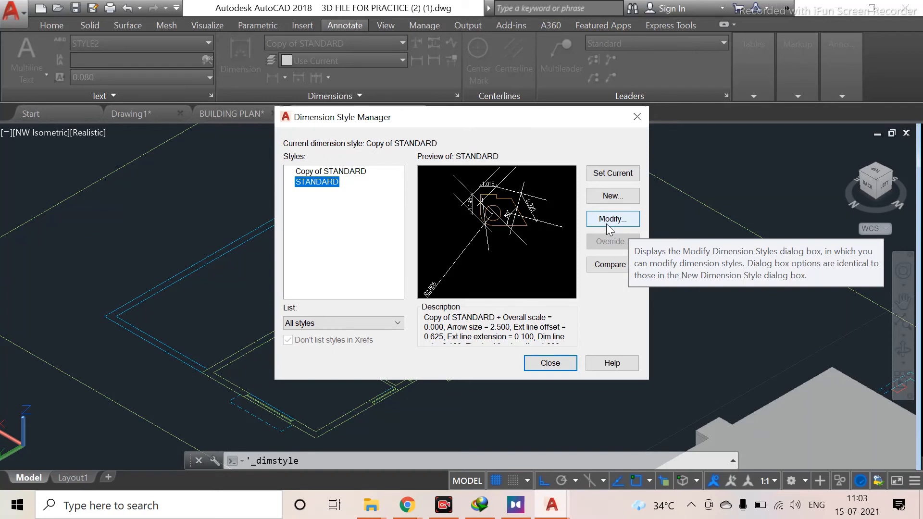
left_click(613, 174)
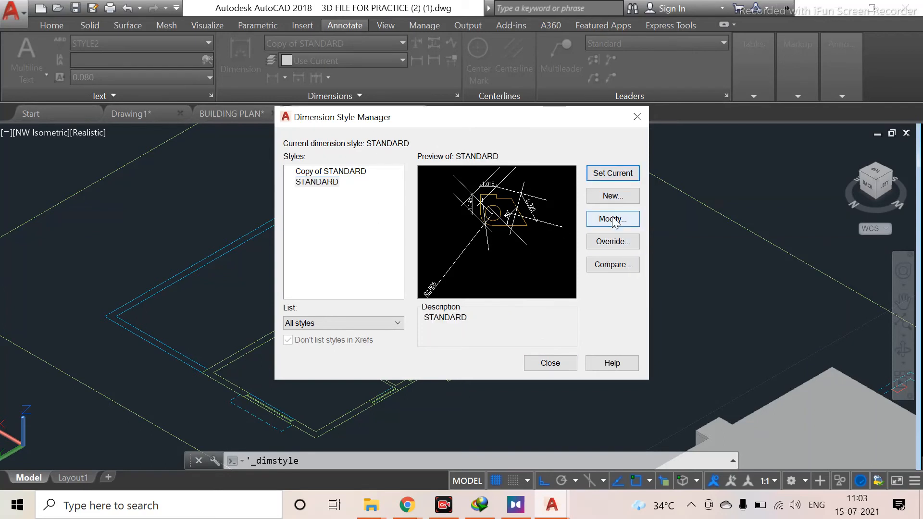
left_click(596, 222)
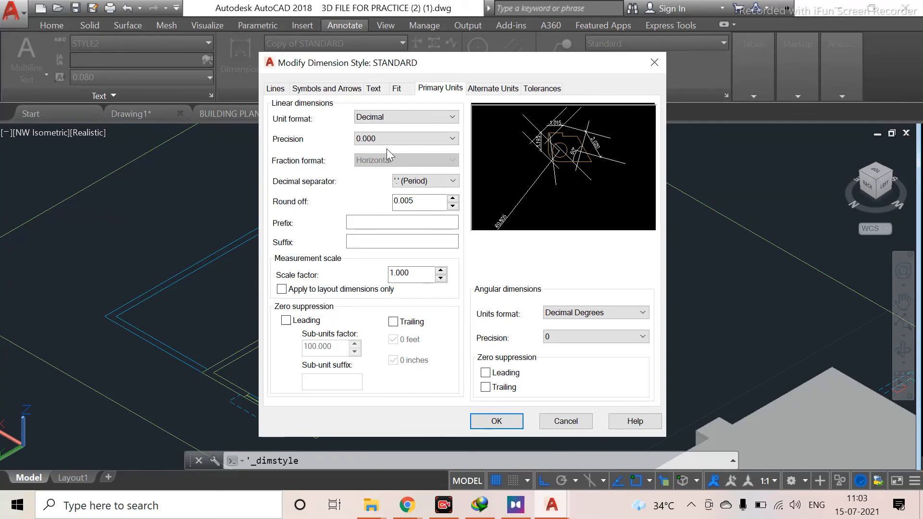
left_click(655, 62)
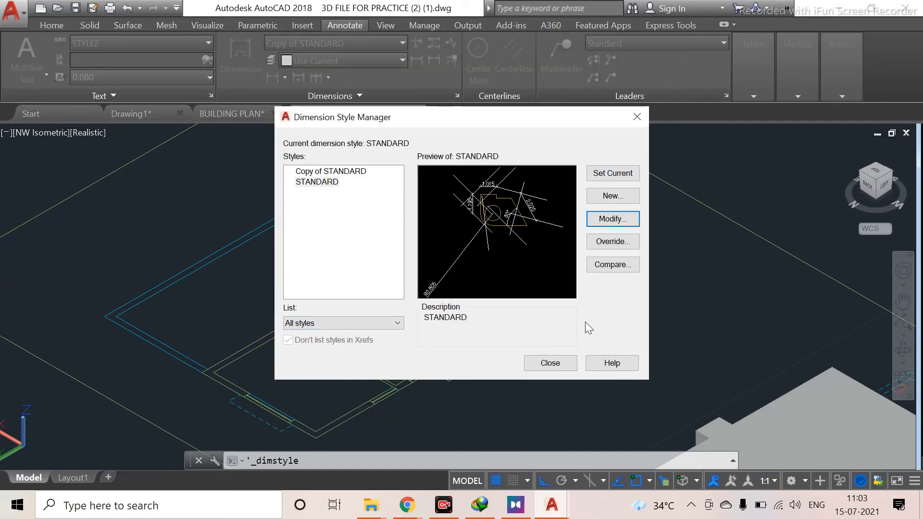
left_click(550, 362)
Add a linear dimension across the staircase on the first floor plan
scroll(276, 282, "up", 5)
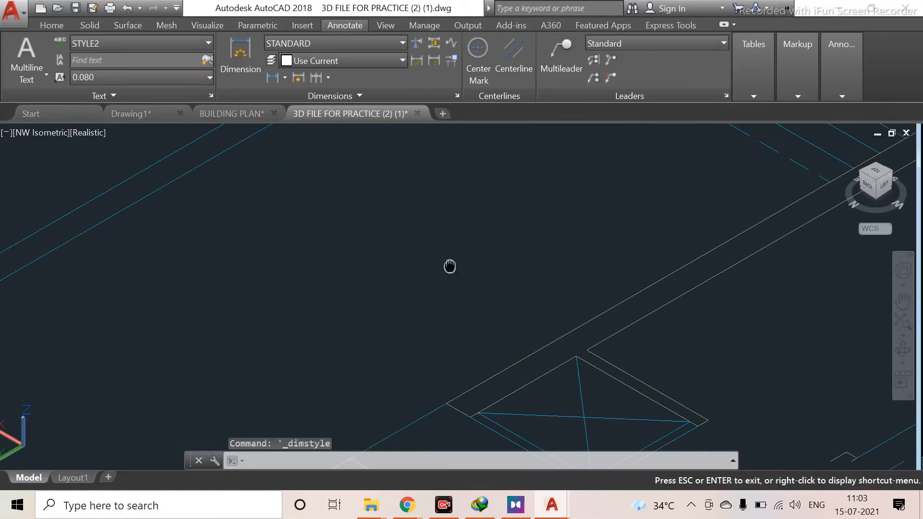
scroll(455, 293, "down", 6)
scroll(461, 318, "up", 5)
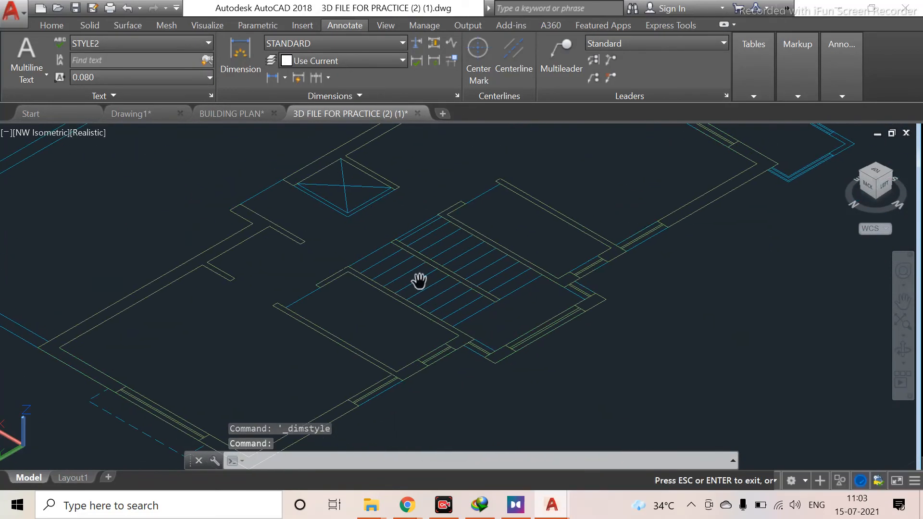
scroll(428, 308, "up", 6)
middle_click_drag(513, 319, 456, 298)
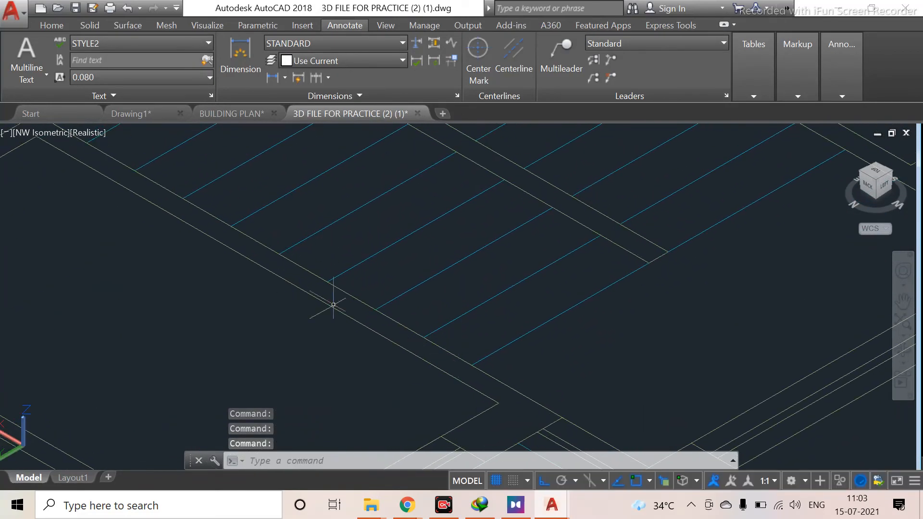
type("dim")
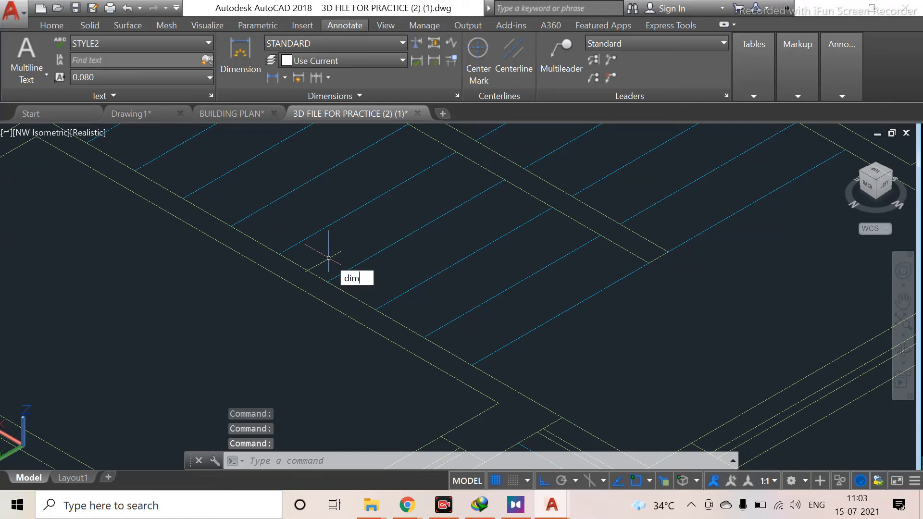
type("li")
key("Return")
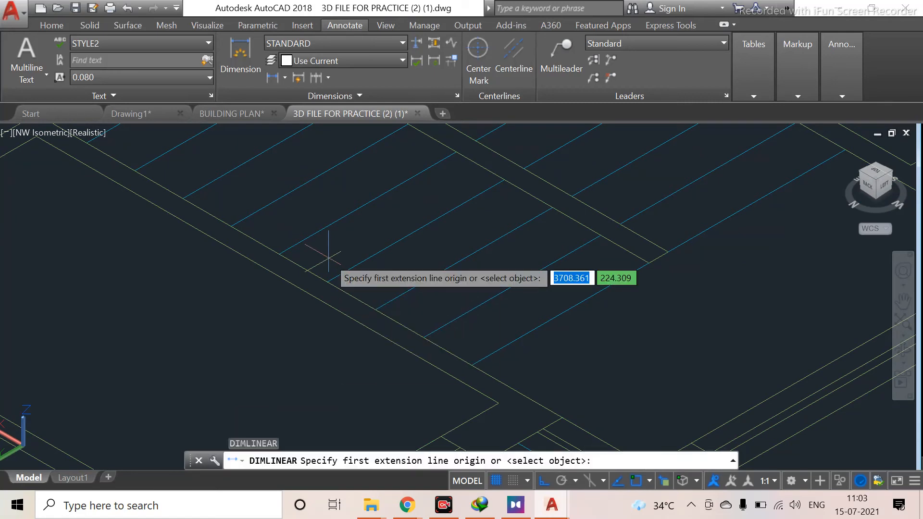
left_click(473, 364)
left_click(649, 262)
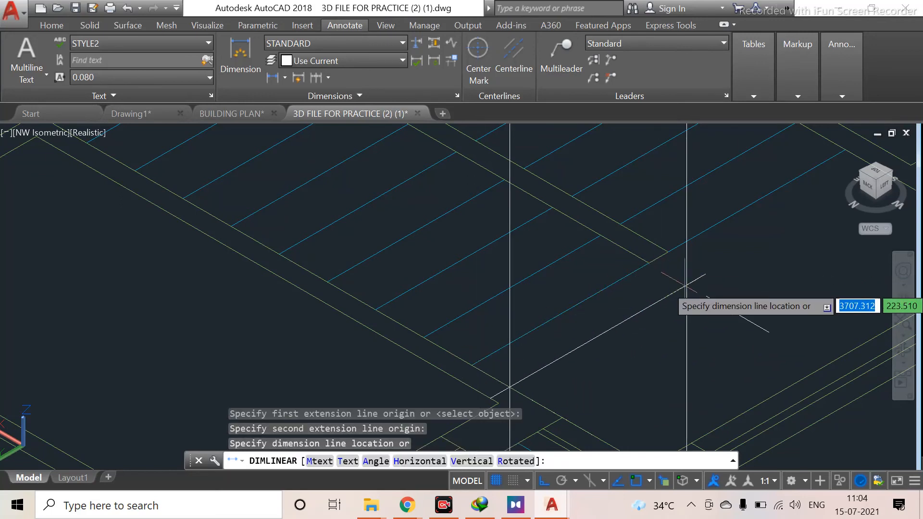
left_click(685, 286)
scroll(678, 288, "down", 5)
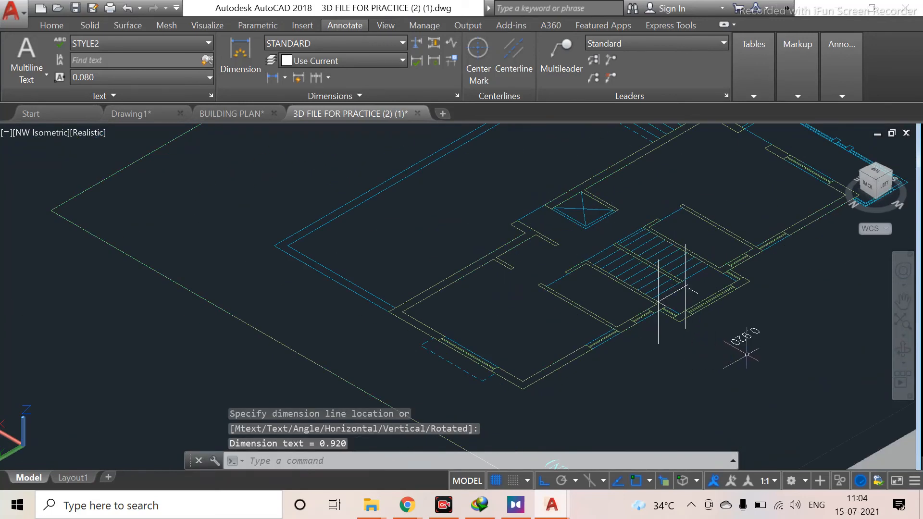
scroll(699, 309, "up", 5)
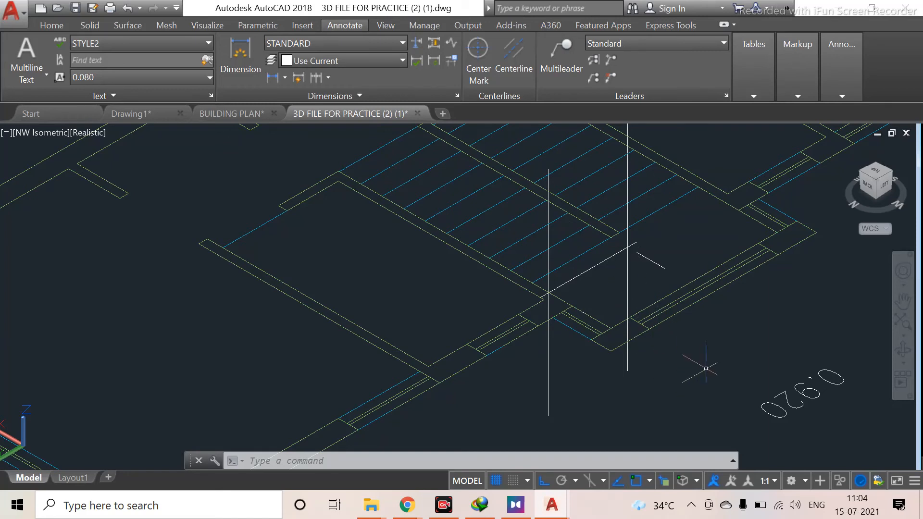
scroll(548, 300, "down", 2)
scroll(548, 301, "up", 3)
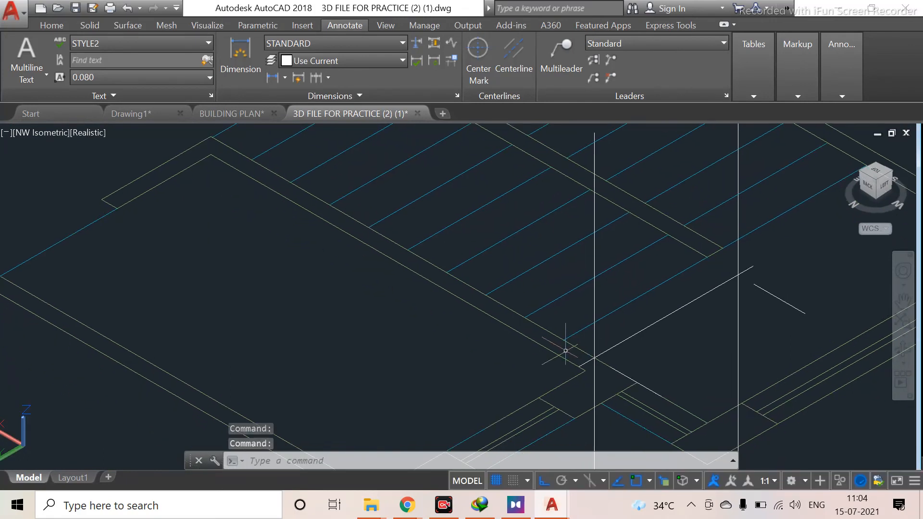
Add another linear dimension across the wall edge next to the staircase
type("dimlinear")
key("Return")
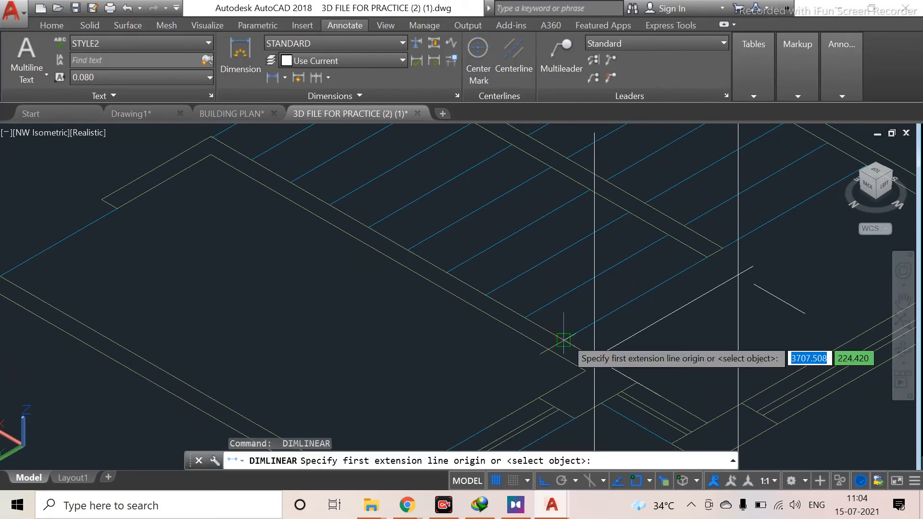
left_click(564, 340)
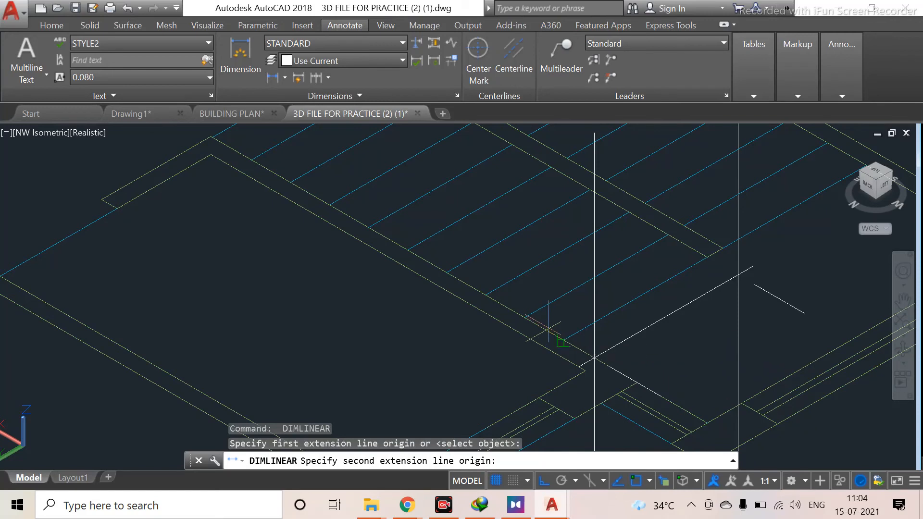
left_click(493, 320)
left_click(468, 352)
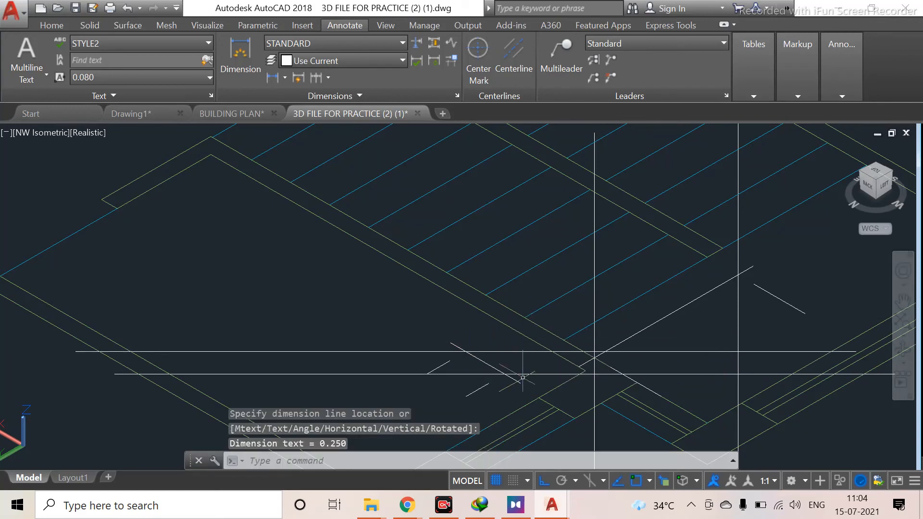
scroll(548, 365, "down", 2)
scroll(546, 366, "down", 3)
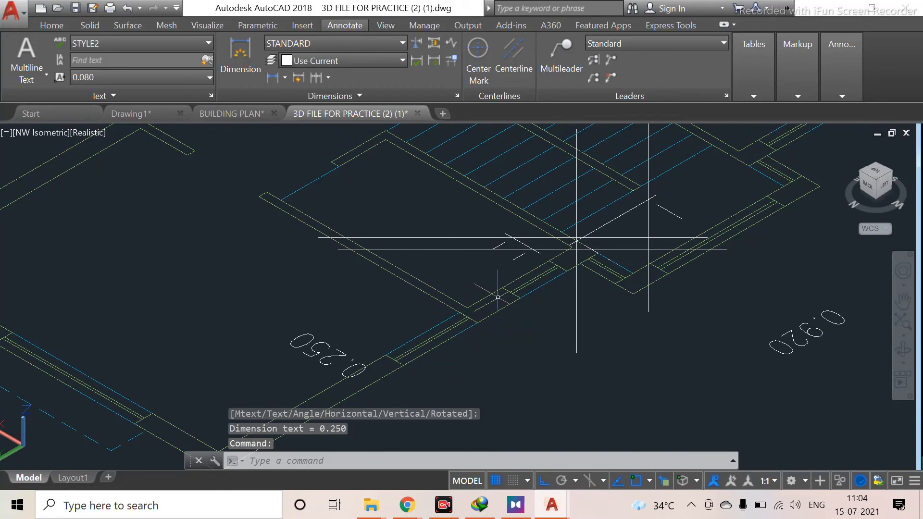
scroll(497, 297, "down", 3)
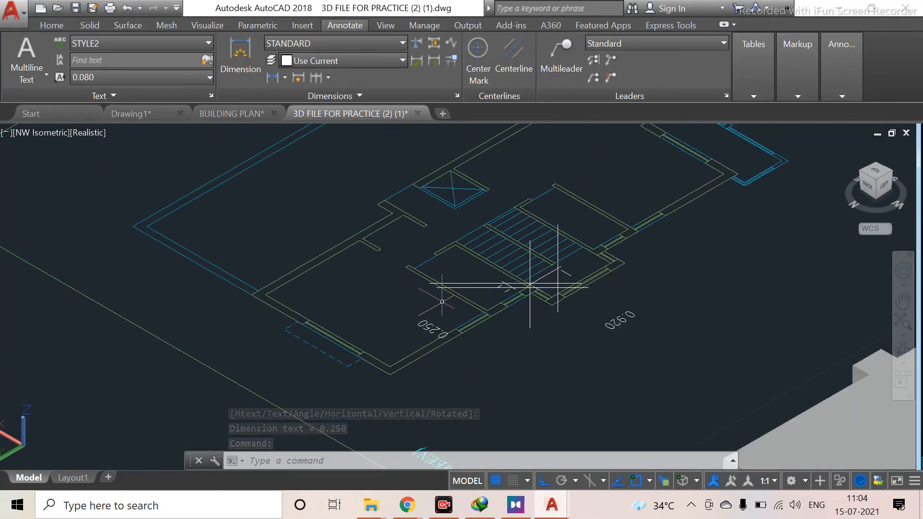
Draw a single stair step profile as a polyline with a 0.15 riser and a 0.25 tread in an empty area of the top view
scroll(453, 298, "down", 2)
middle_click_drag(508, 186, 240, 309)
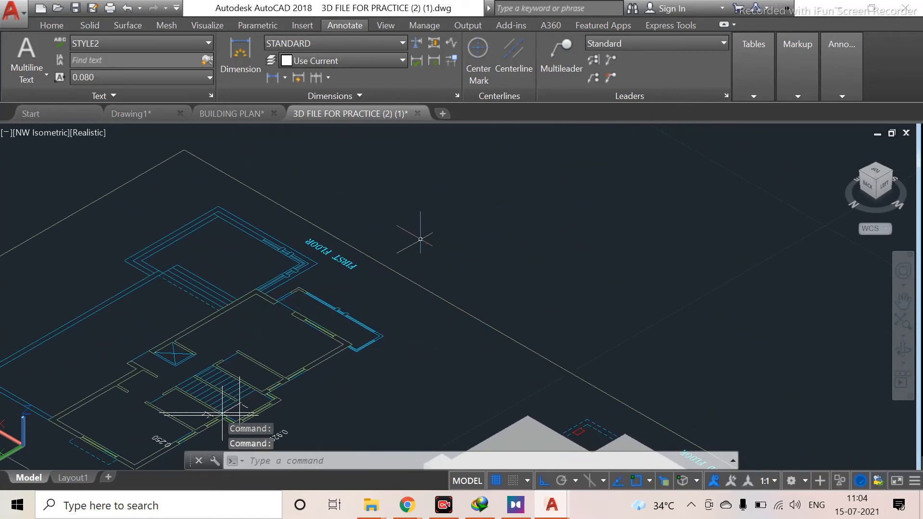
middle_click_drag(419, 239, 352, 396)
scroll(309, 345, "down", 2)
middle_click_drag(315, 334, 464, 184)
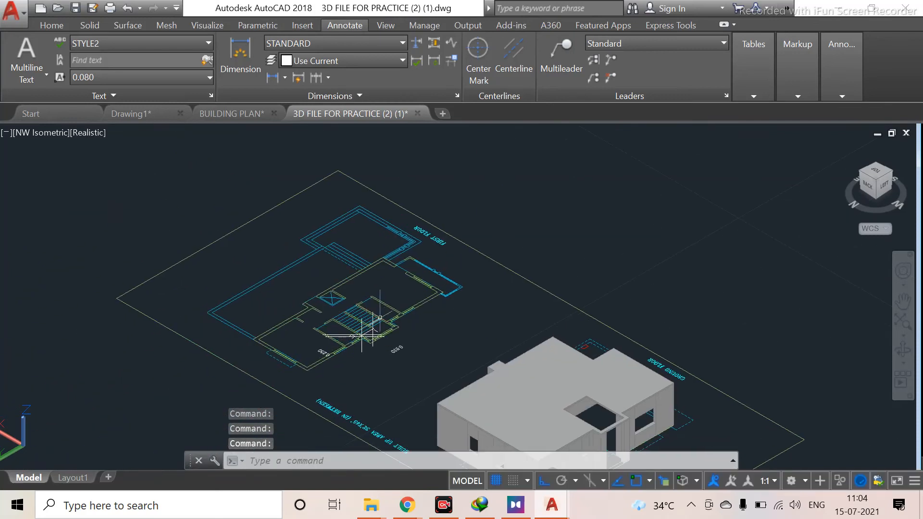
left_click(876, 172)
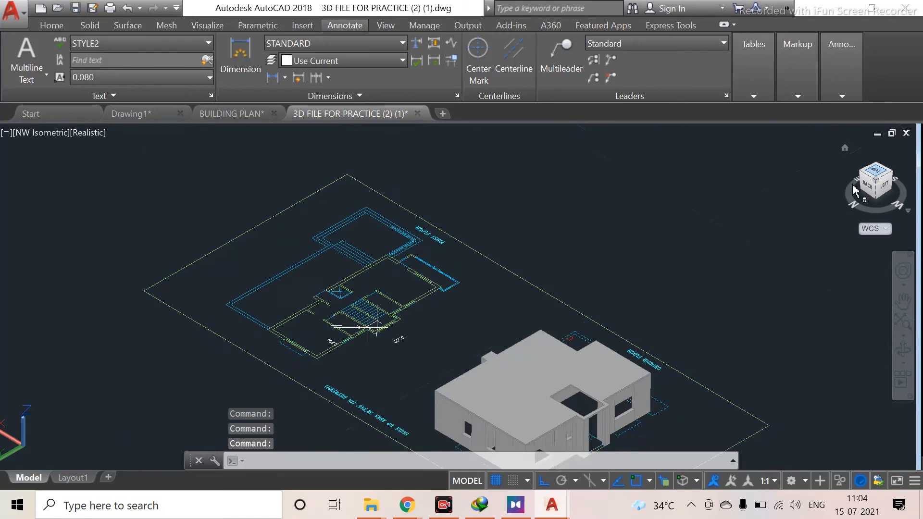
middle_click_drag(242, 273, 559, 275)
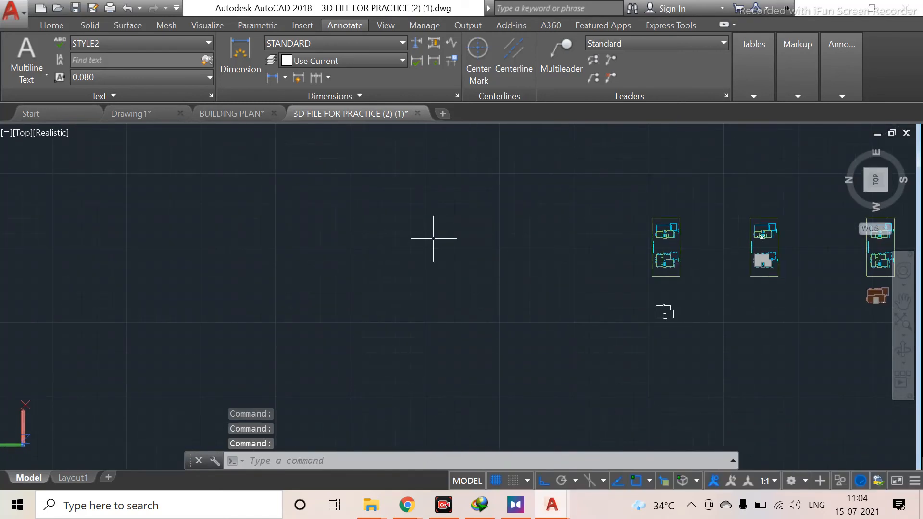
scroll(350, 242, "up", 6)
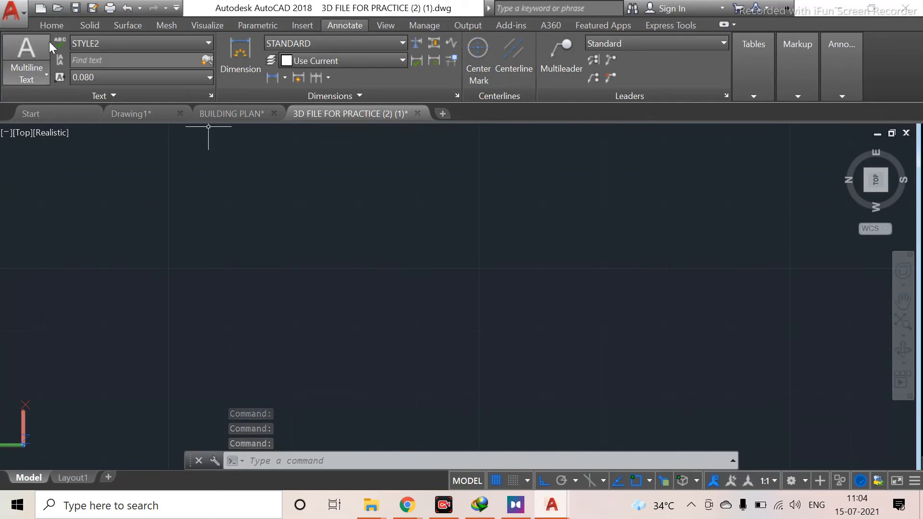
left_click(50, 27)
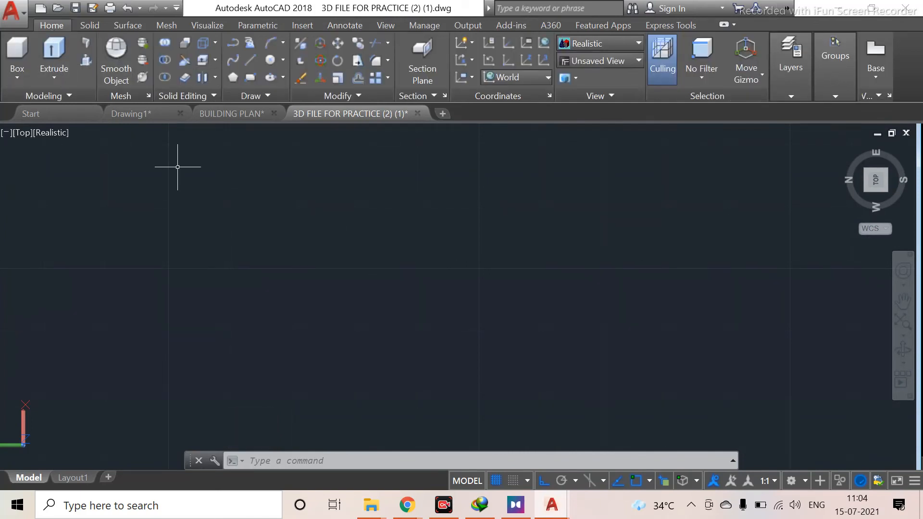
type("pl")
key("Return")
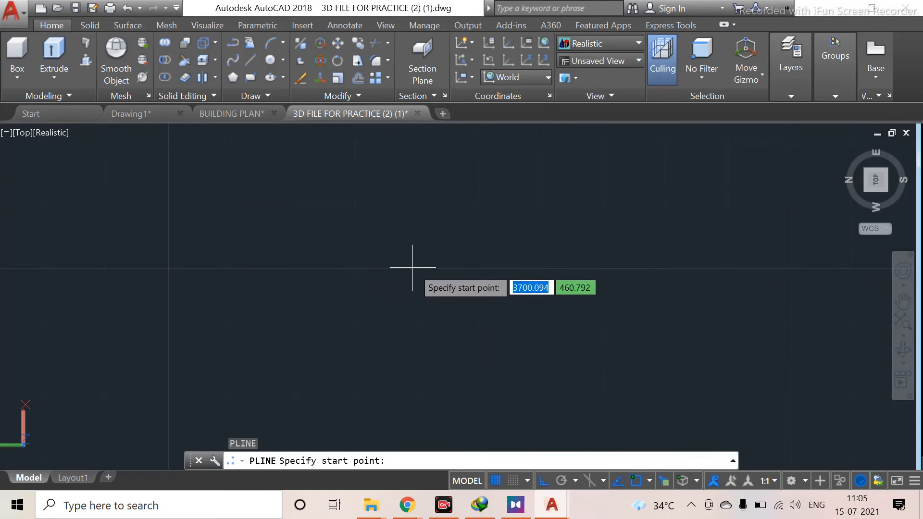
left_click(451, 268)
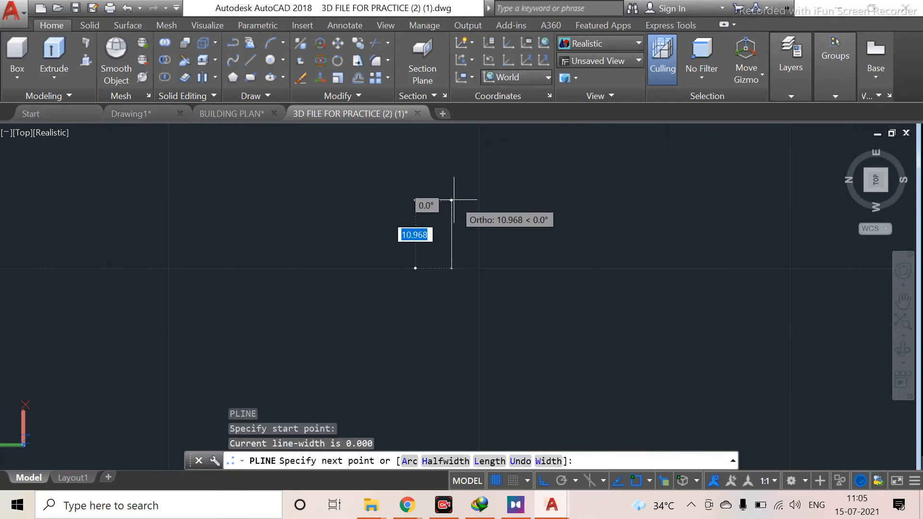
type(".15")
key("Return")
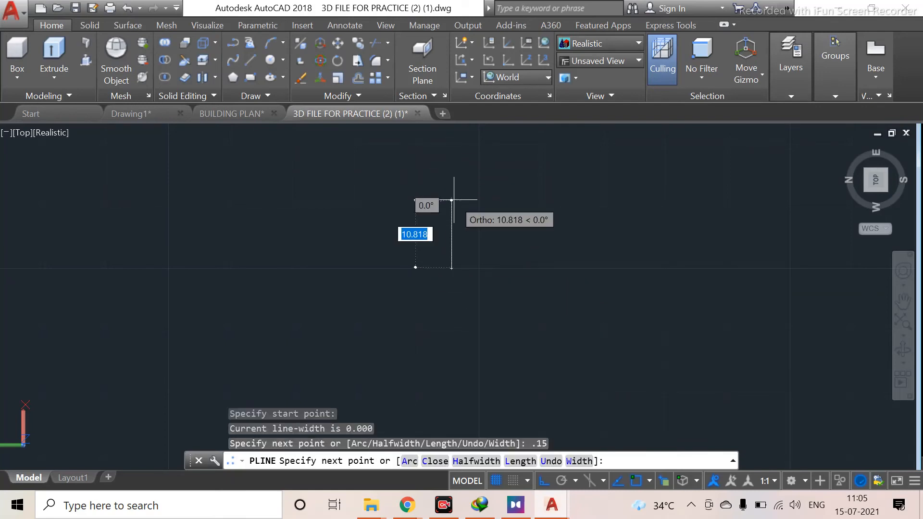
scroll(438, 278, "up", 10)
middle_click_drag(439, 191, 439, 431)
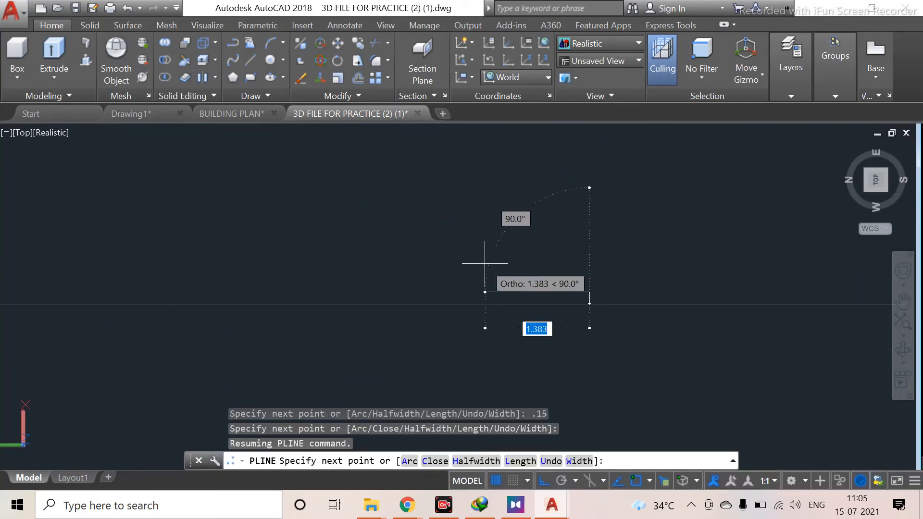
type(".25")
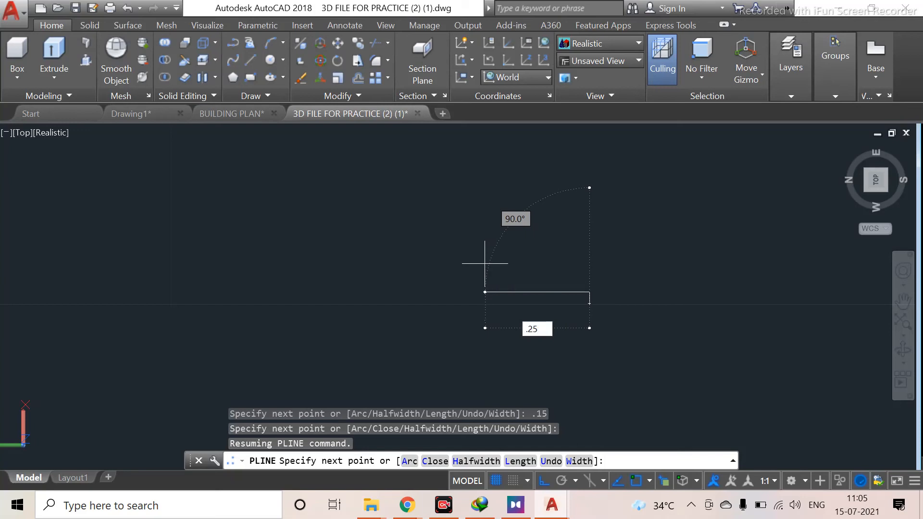
key("Return")
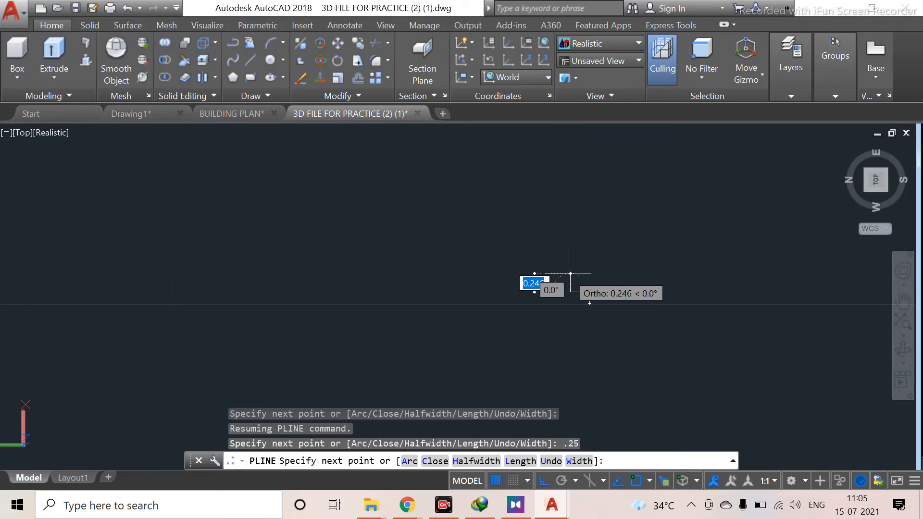
key("Escape")
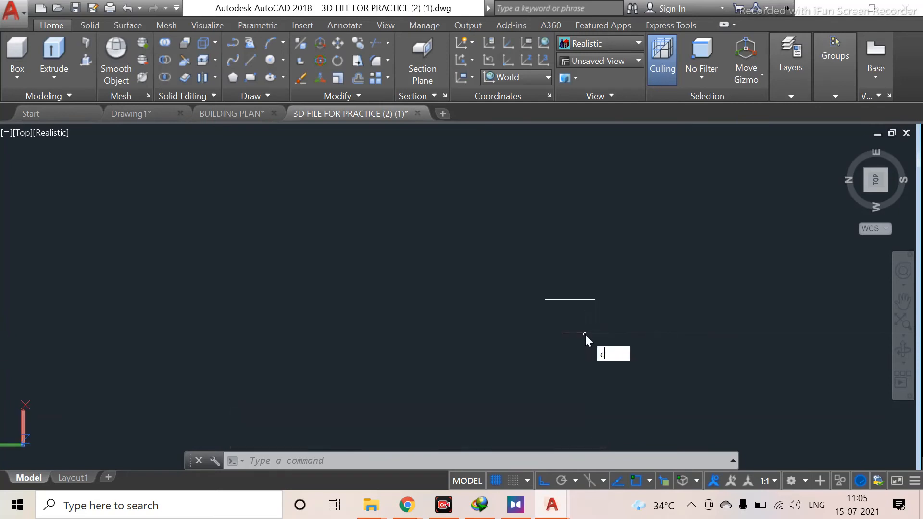
key("Return")
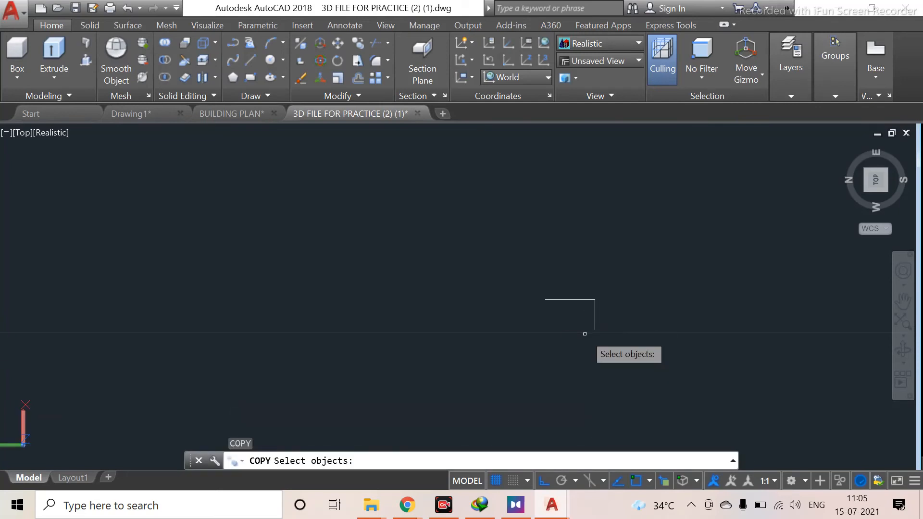
left_click(591, 298)
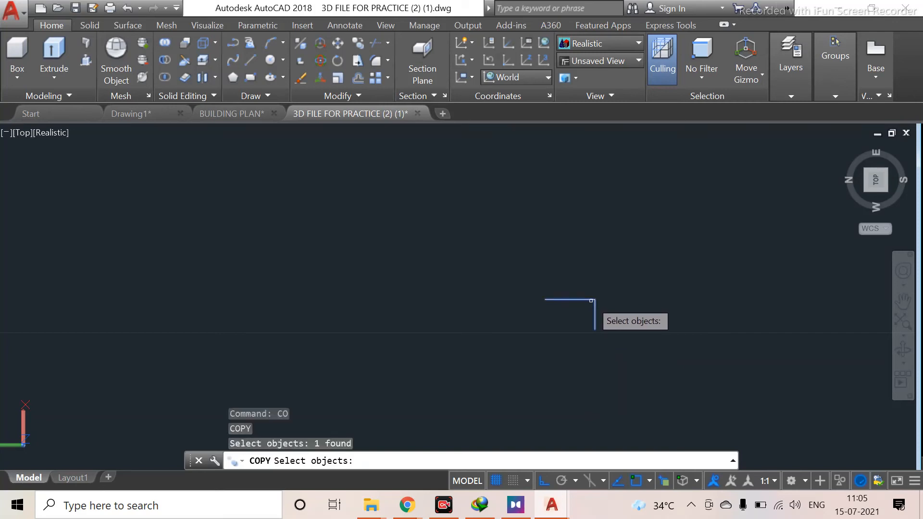
key("Return")
left_click(595, 299)
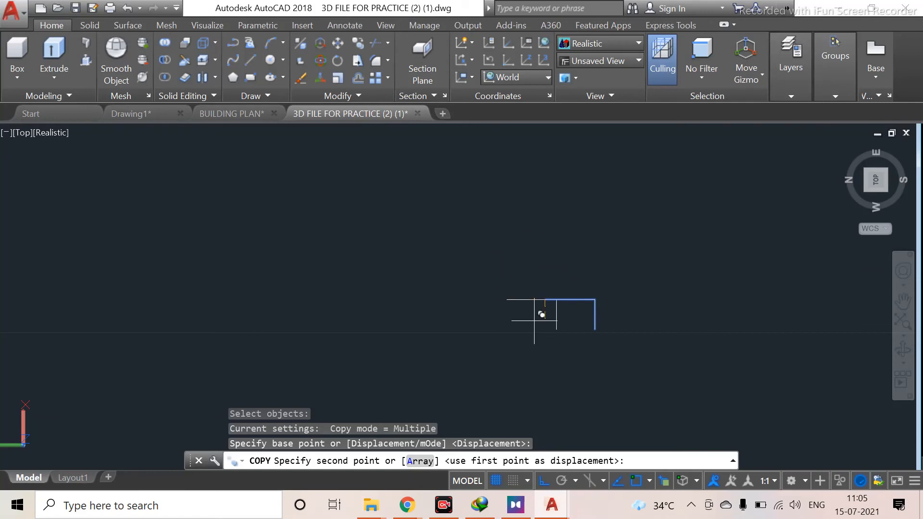
left_click(544, 481)
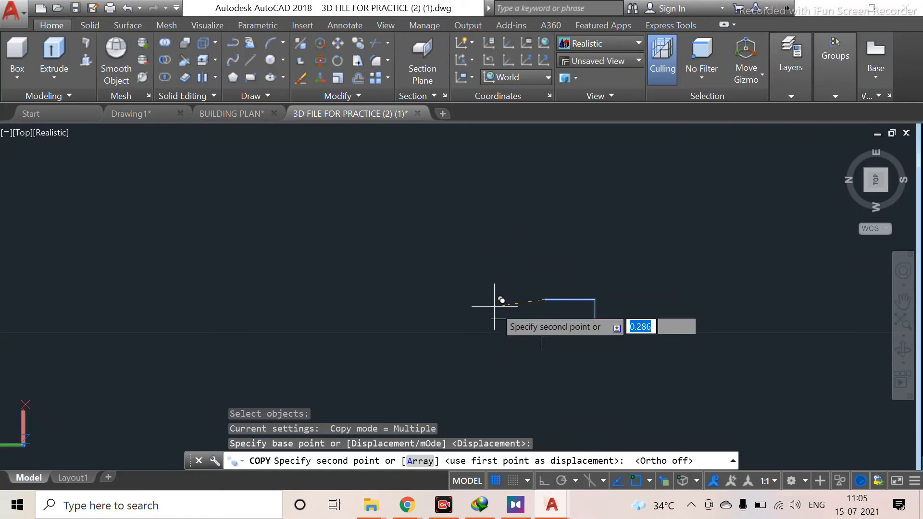
key("Escape")
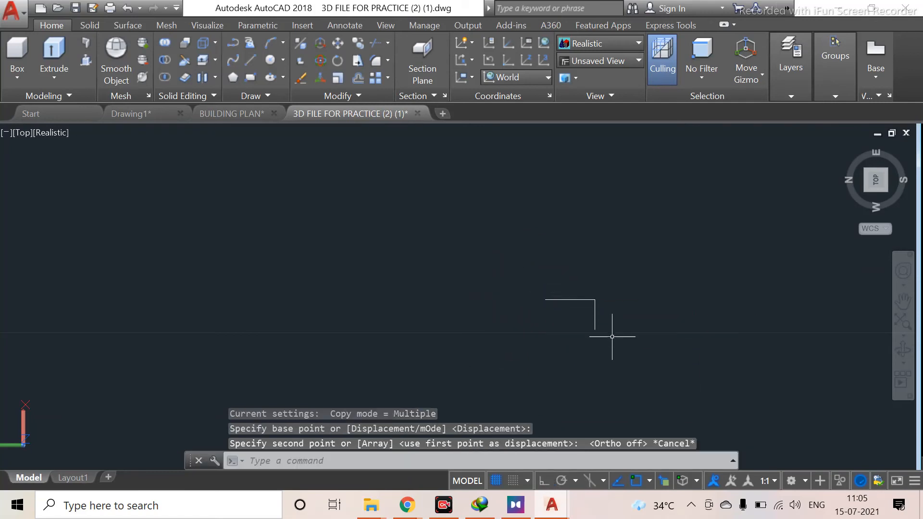
Copy the step profile repeatedly, end to end, to build a stepped staircase outline of seven steps
left_click(593, 301)
mouse_move(595, 300)
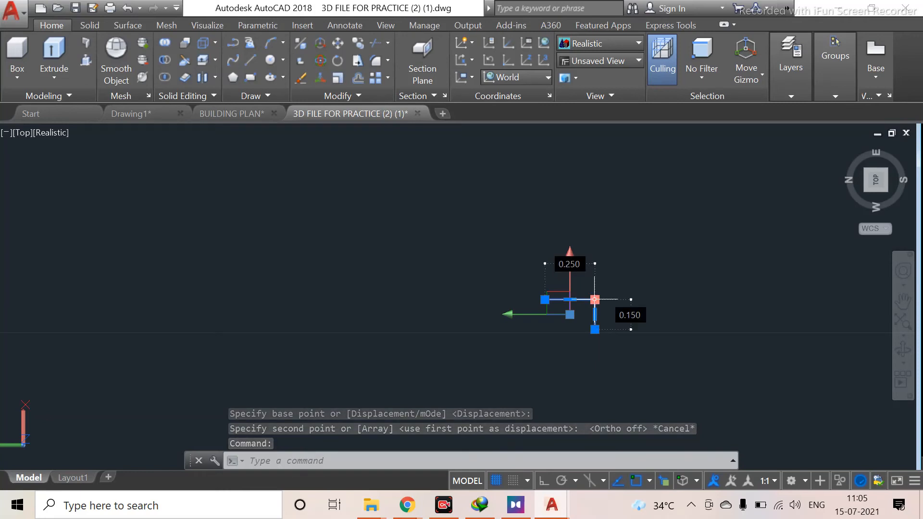
key("Escape")
left_click(608, 293)
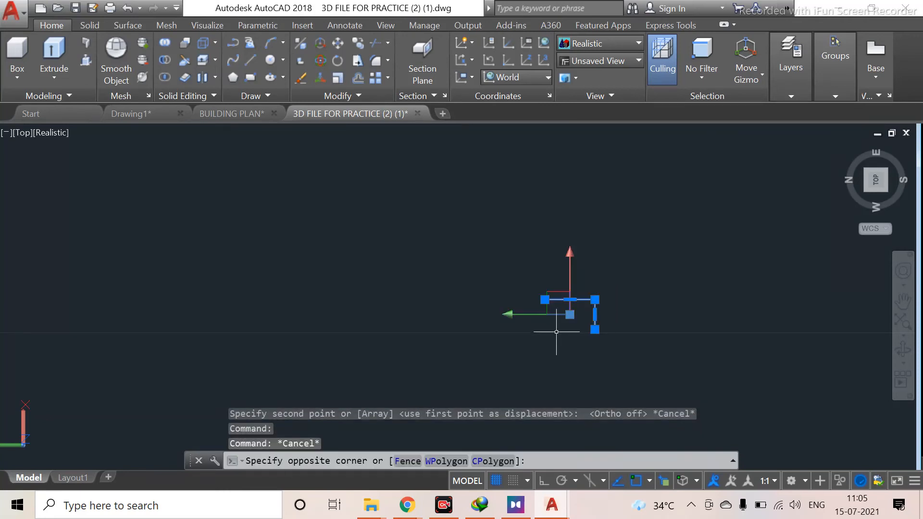
left_click(556, 332)
key("Return")
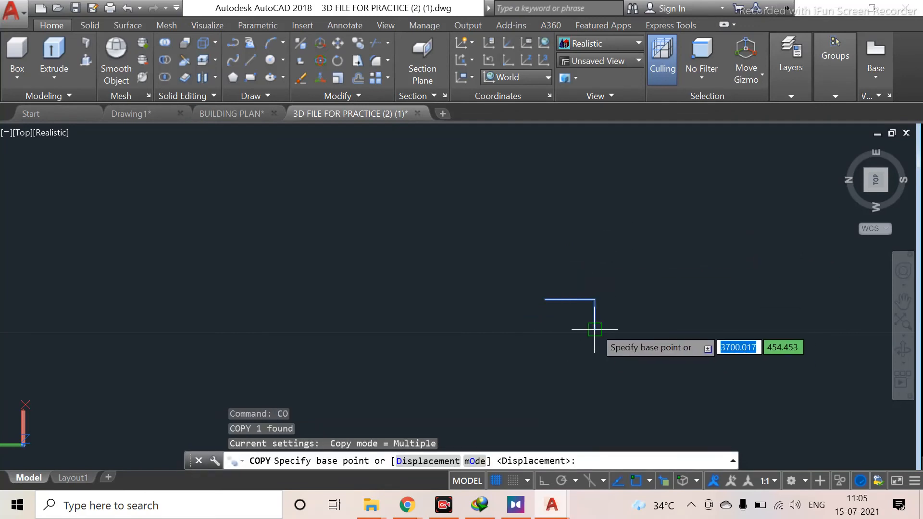
left_click(595, 328)
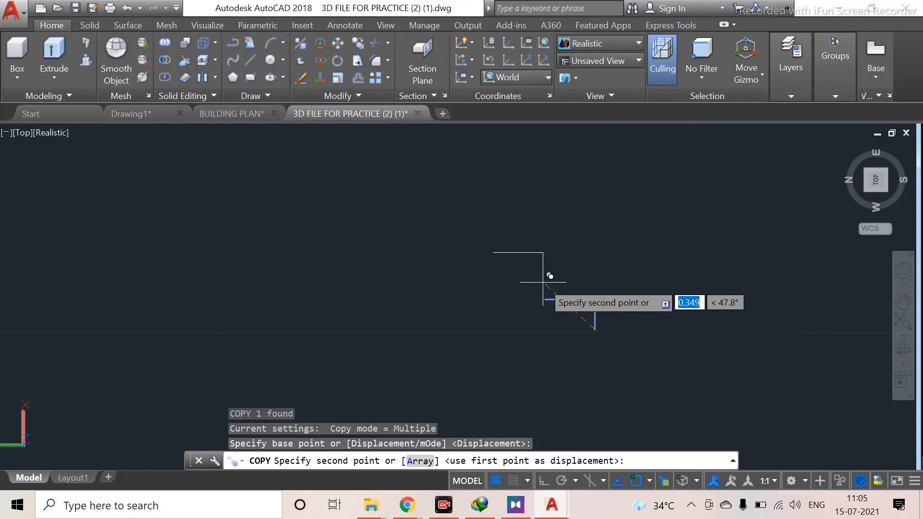
scroll(545, 275, "up", 5)
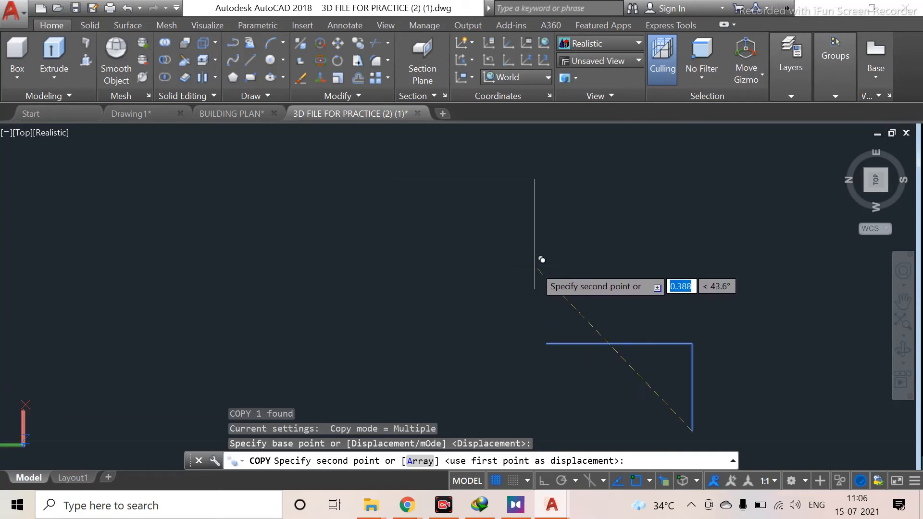
left_click(547, 344)
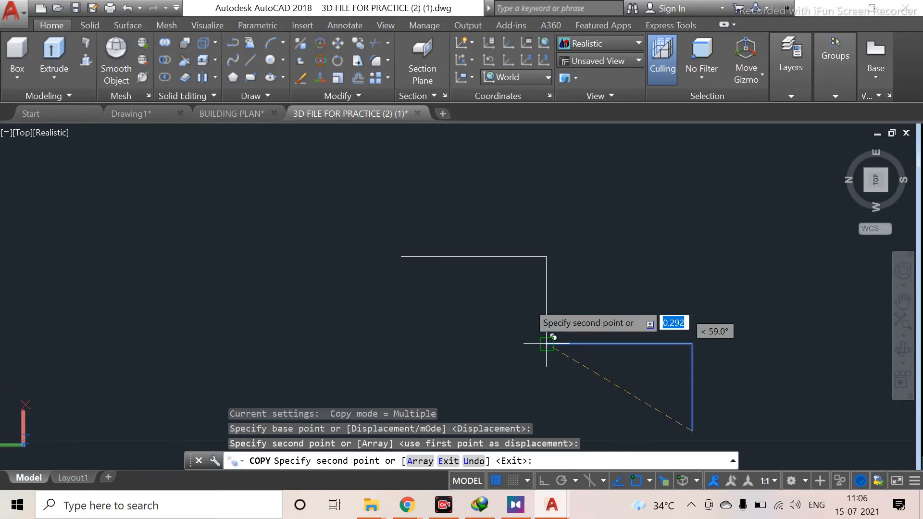
left_click(403, 257)
scroll(404, 259, "down", 6)
middle_click_drag(405, 271, 445, 306)
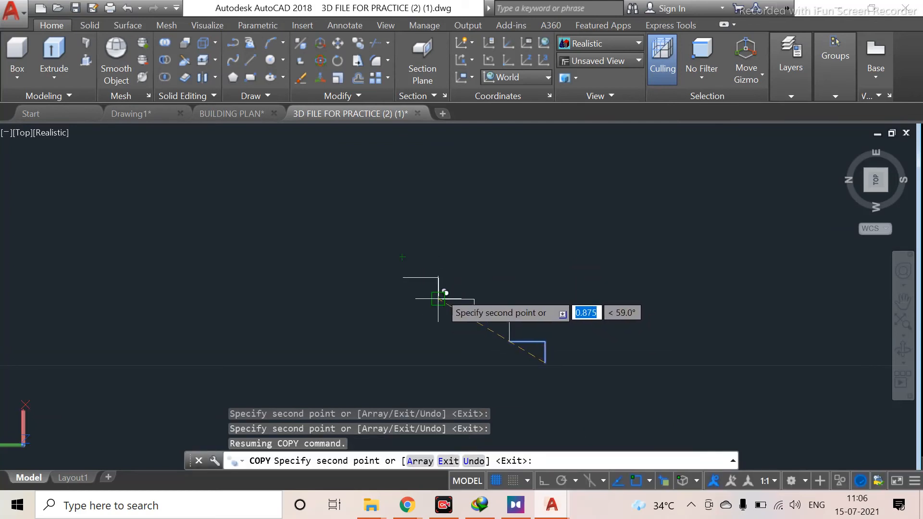
left_click(439, 298)
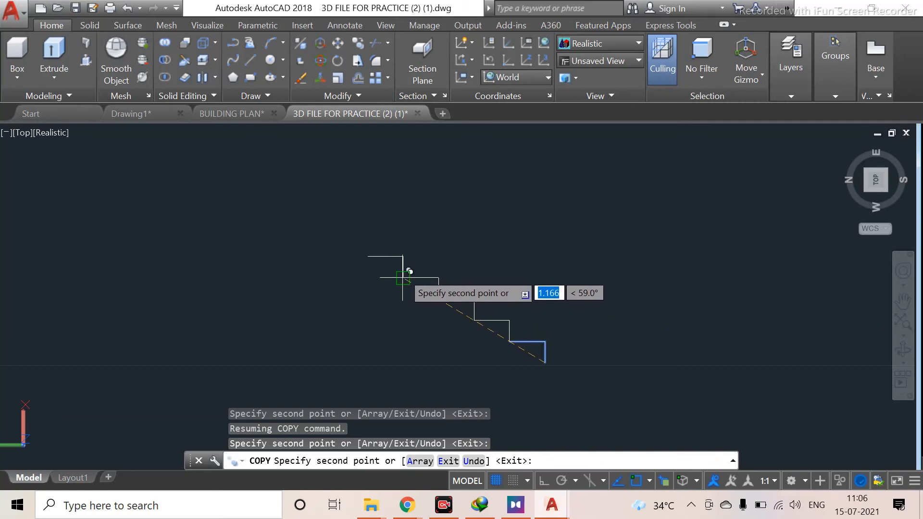
left_click(403, 277)
left_click(367, 256)
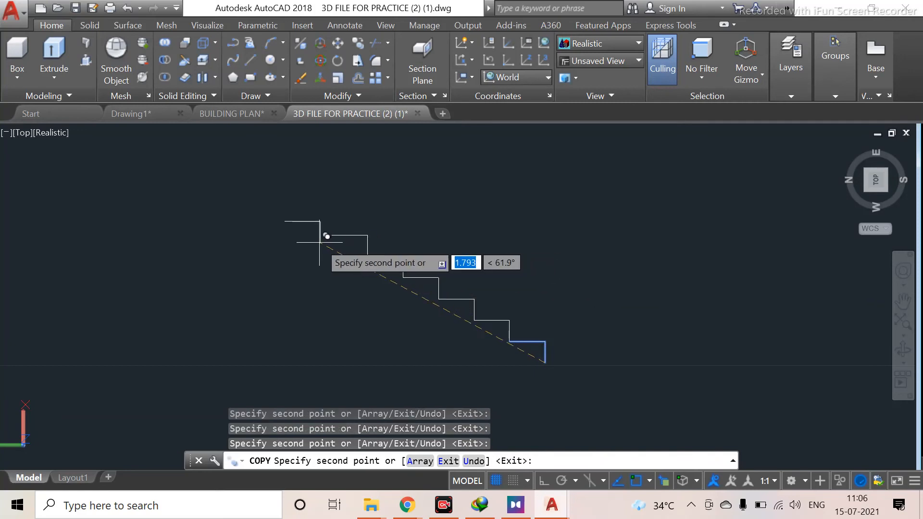
middle_click_drag(323, 247, 353, 313)
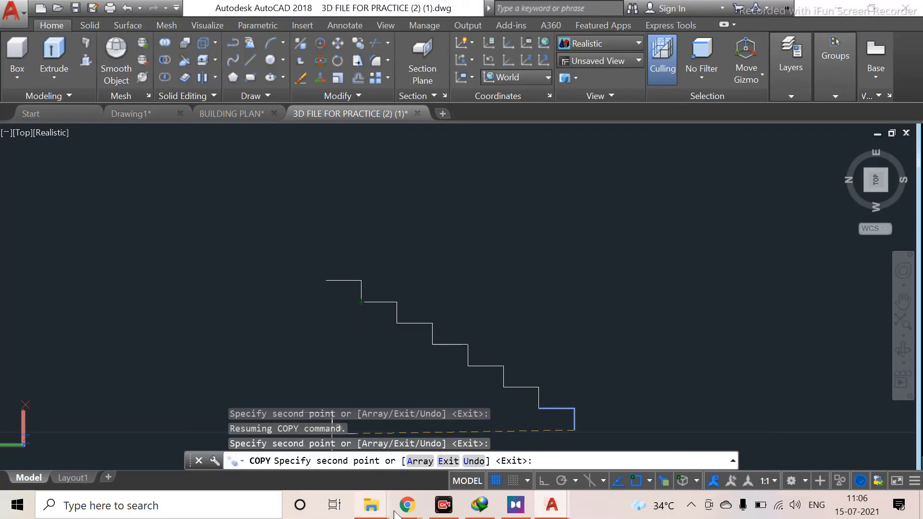
mouse_move(407, 505)
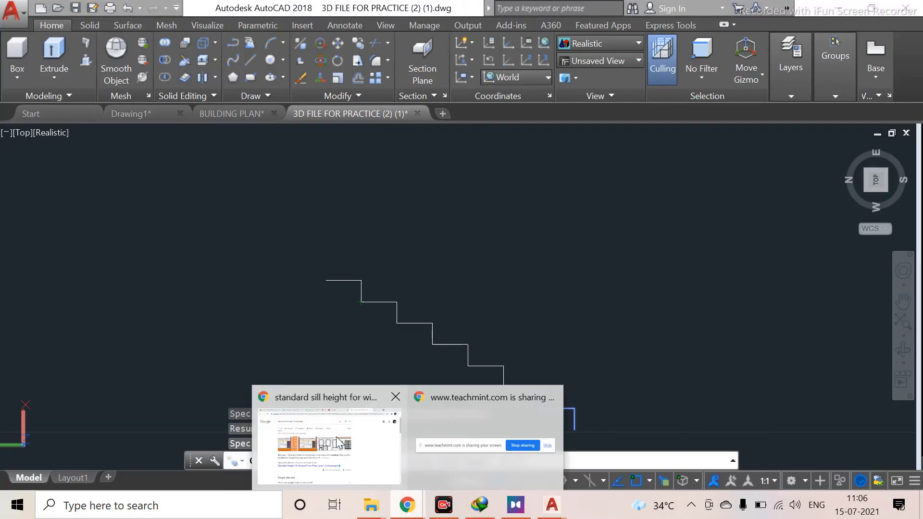
left_click(406, 445)
left_click(350, 8)
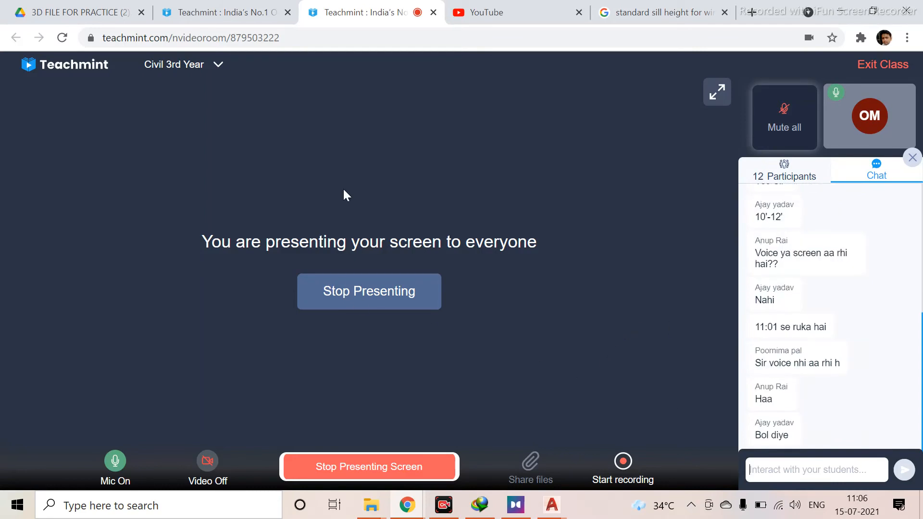
left_click(404, 465)
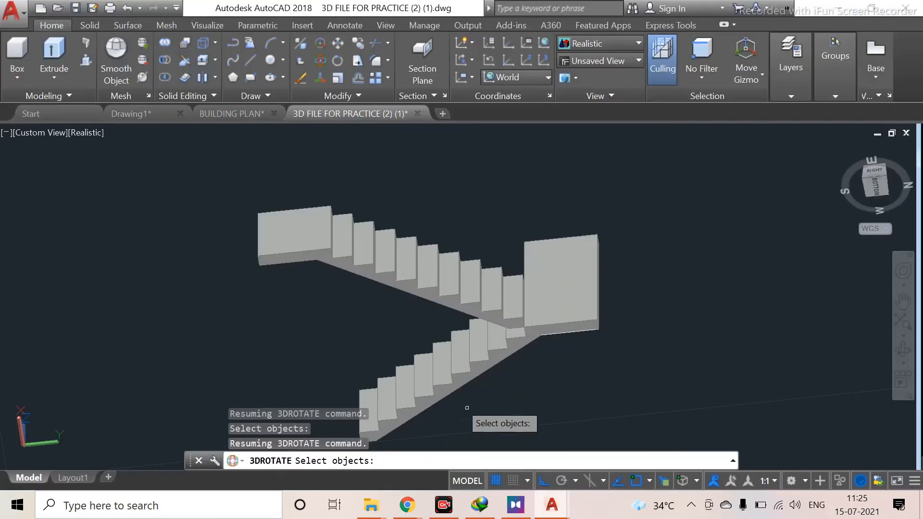
Orbit around the two-flight 3D staircase model to examine it from different angles, leaving the rotate command and selecting the lower flight
middle_click_drag(495, 320, 531, 269, "shift")
left_click(496, 238)
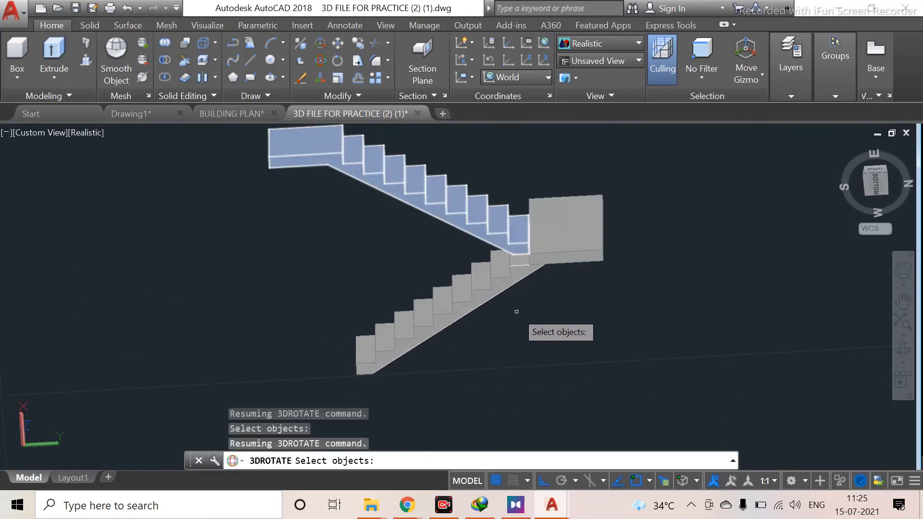
middle_click_drag(506, 320, 637, 413, "shift")
middle_click_drag(449, 340, 508, 410, "shift")
middle_click_drag(393, 280, 421, 343, "shift")
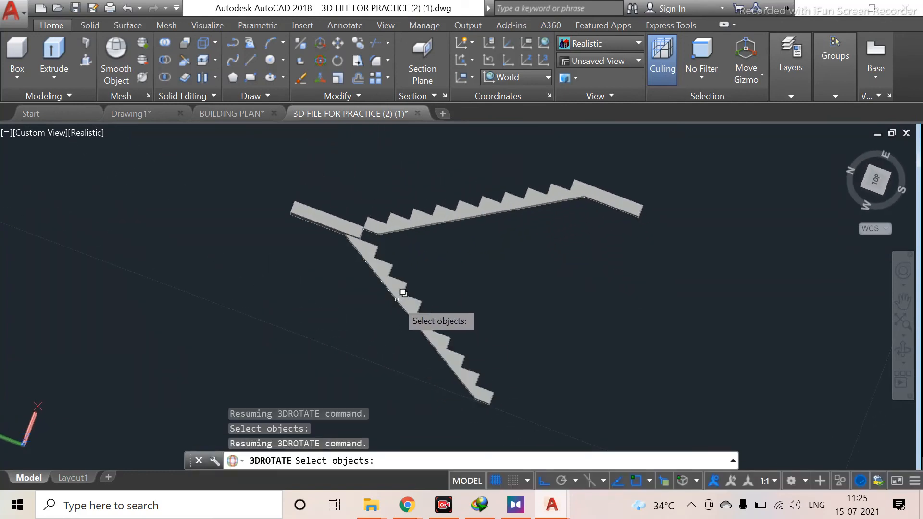
middle_click_drag(381, 303, 435, 403, "shift")
middle_click_drag(458, 338, 391, 366)
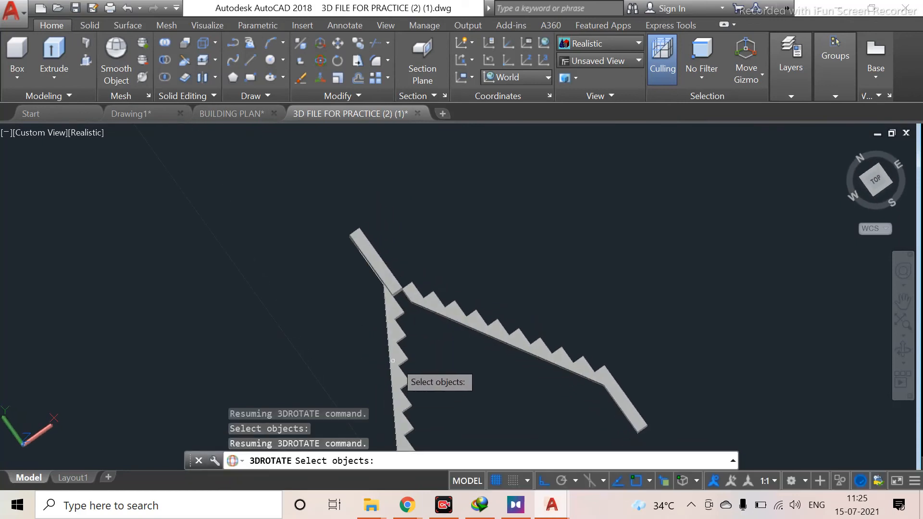
key("Escape")
left_click(400, 357)
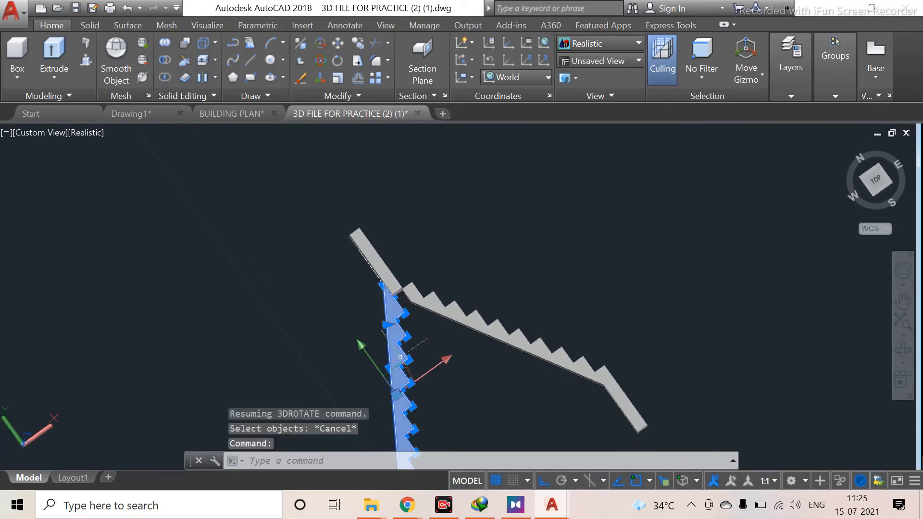
Try to move the lower stair flight by its top corner while orbiting the view
left_click(396, 343)
type("M")
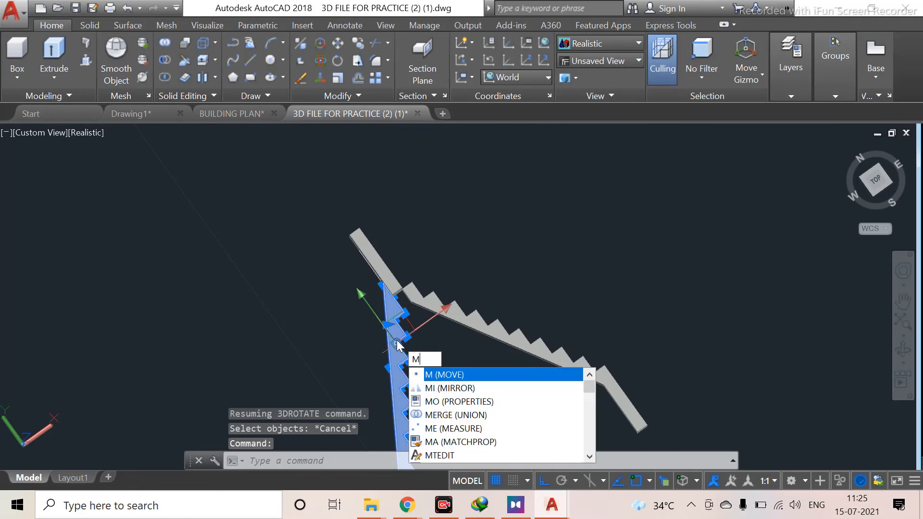
key("Return")
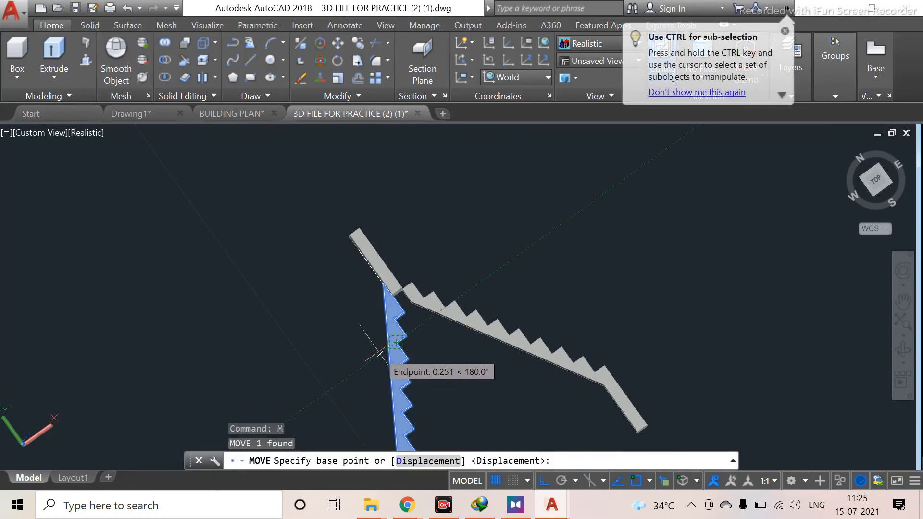
scroll(386, 323, "up", 4)
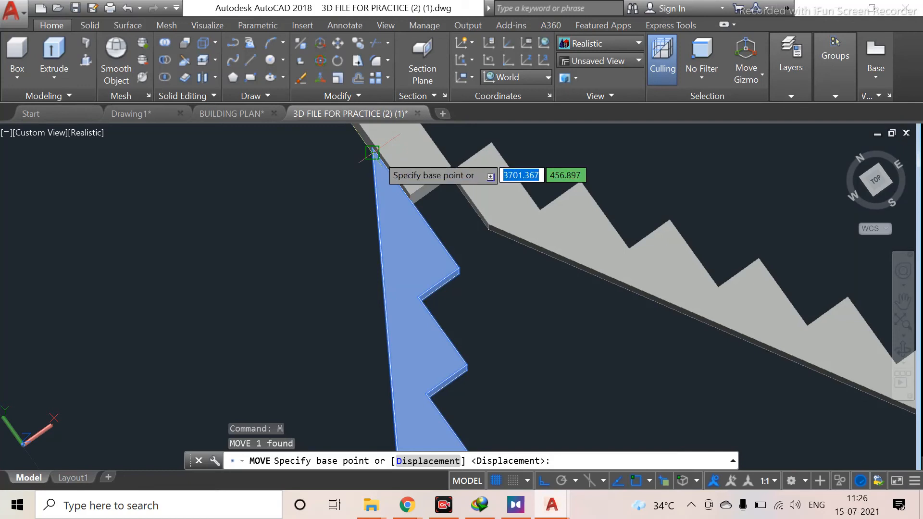
left_click(372, 152)
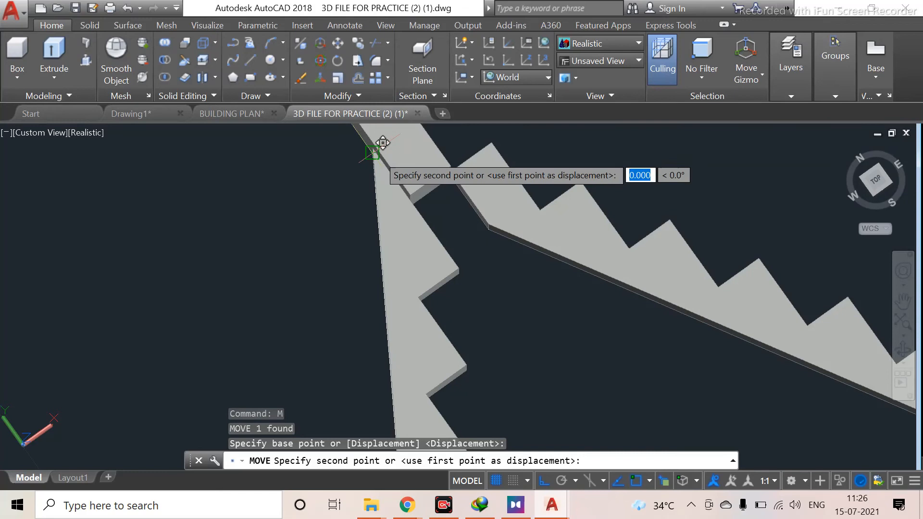
middle_click_drag(383, 142, 558, 261, "shift")
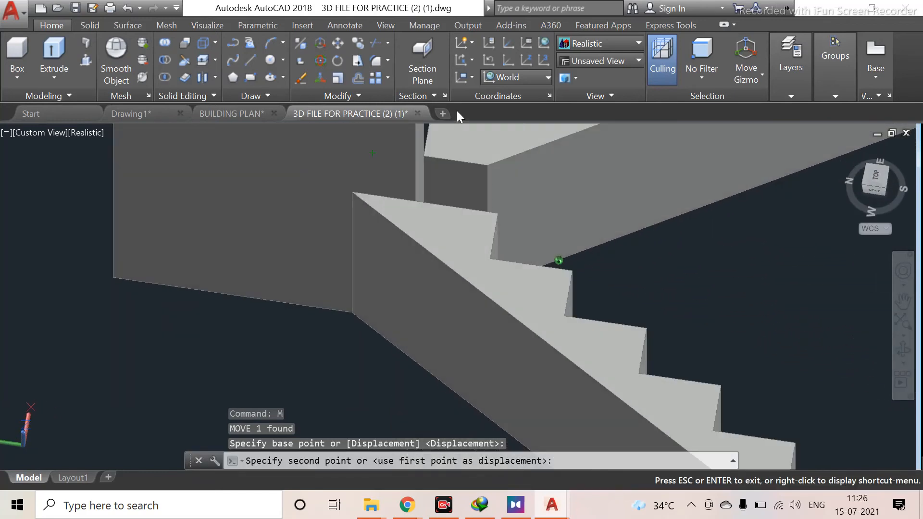
middle_click_drag(458, 114, 415, 344, "shift")
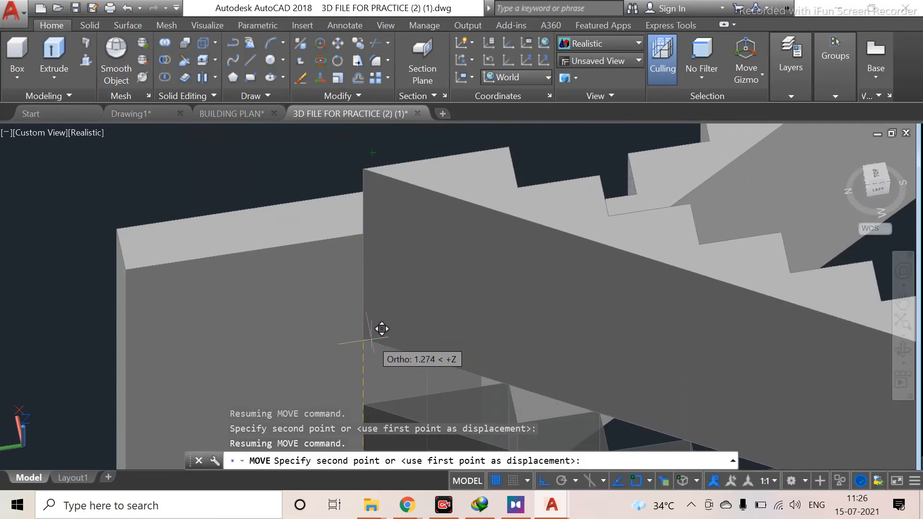
key("Escape")
Move the lower stair flight from its top corner so it meets the landing edge
middle_click_drag(374, 378, 424, 270)
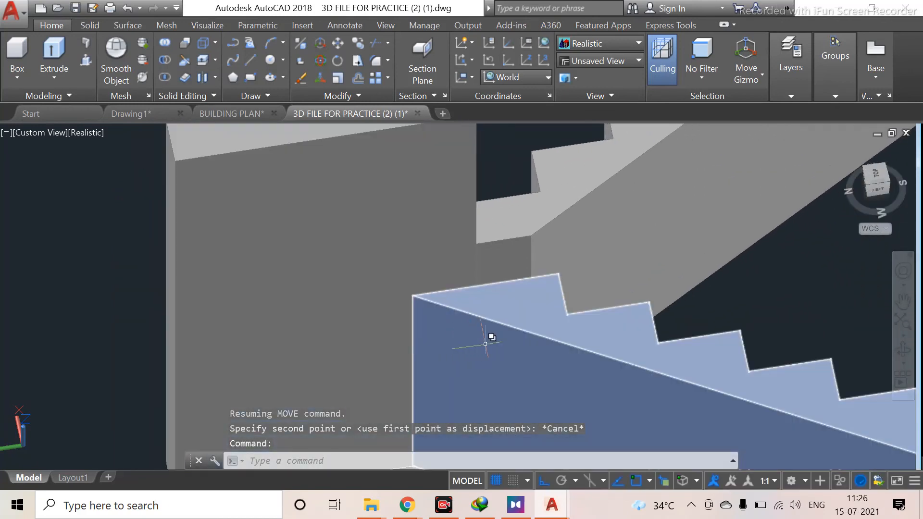
left_click(485, 344)
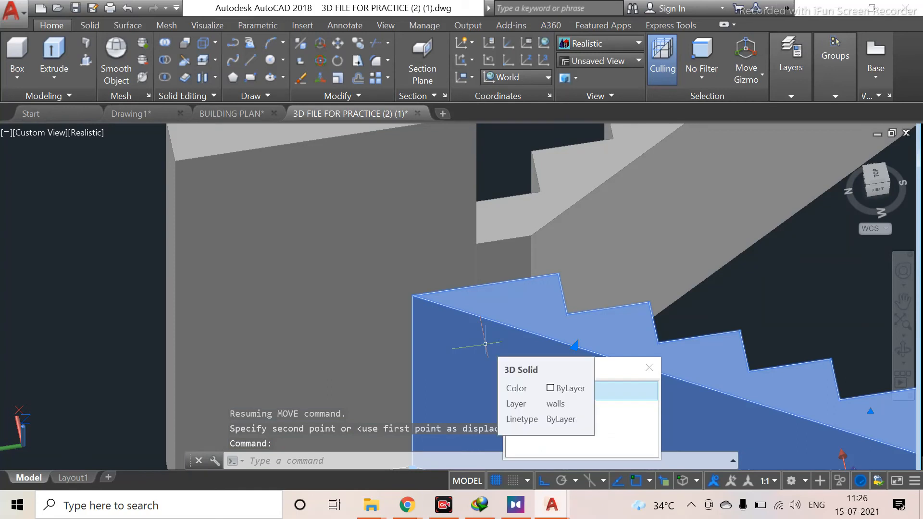
key("Escape")
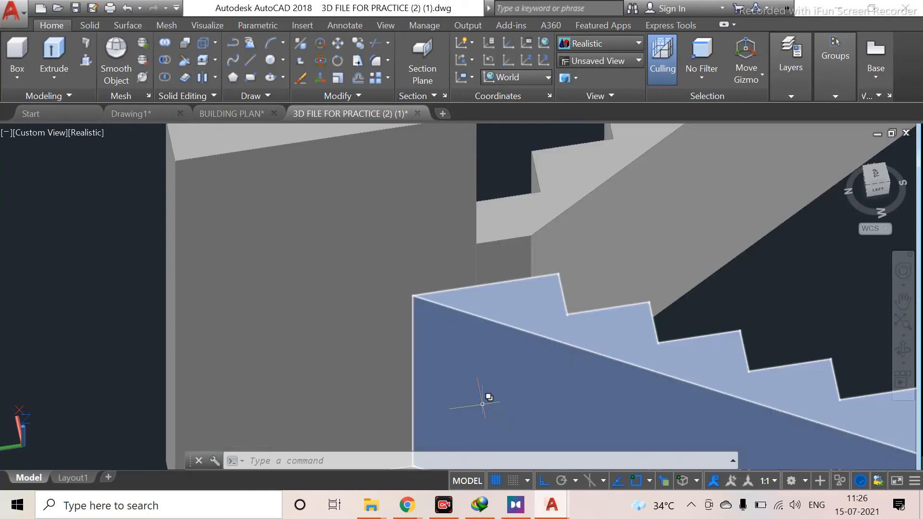
left_click(482, 399)
type("M")
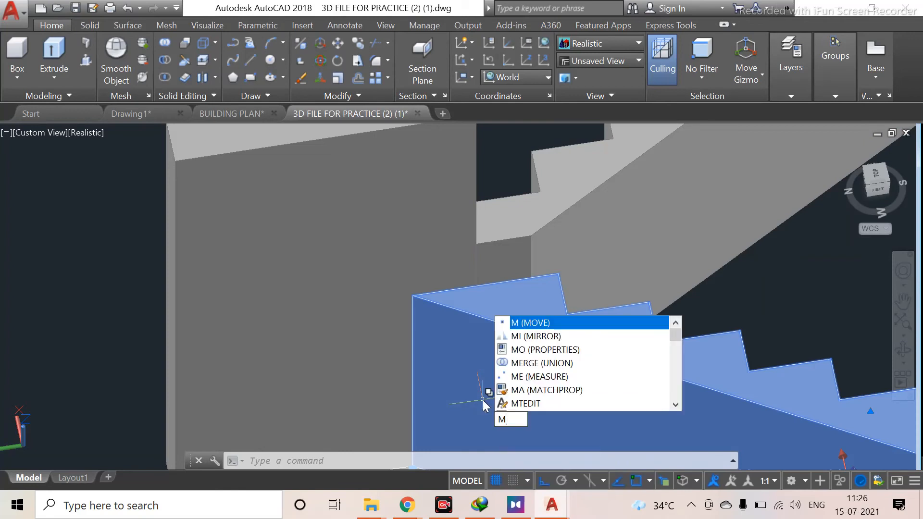
key("Return")
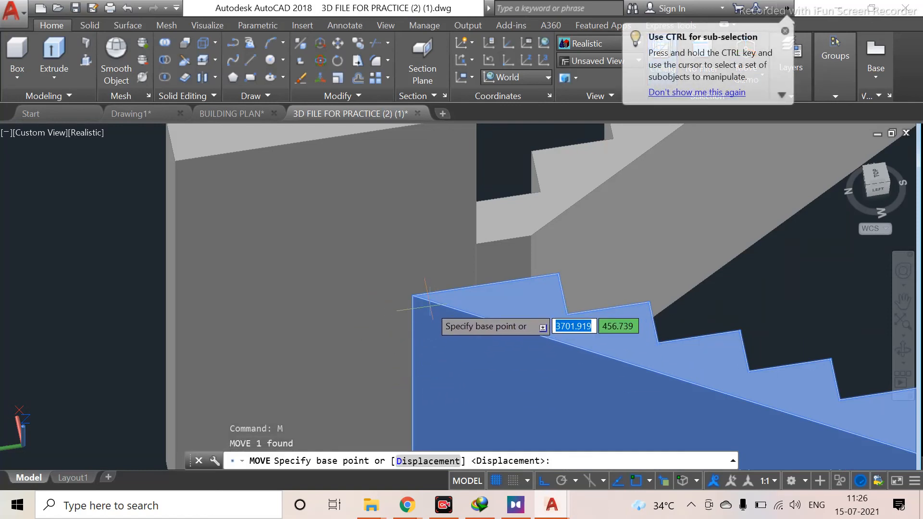
left_click(412, 296)
middle_click_drag(422, 188, 410, 317)
left_click(400, 255)
key("Escape")
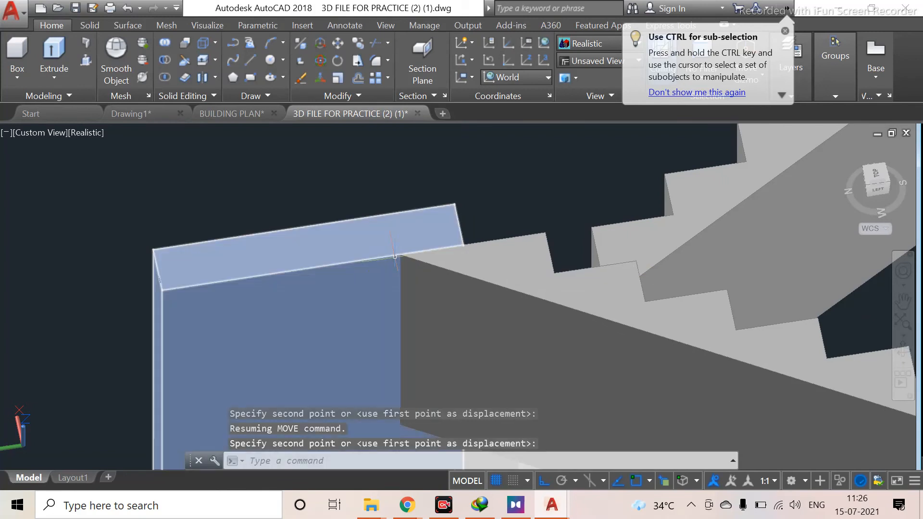
Orbit and zoom around the staircase to inspect where the moved flight meets the landing
scroll(532, 371, "down", 4)
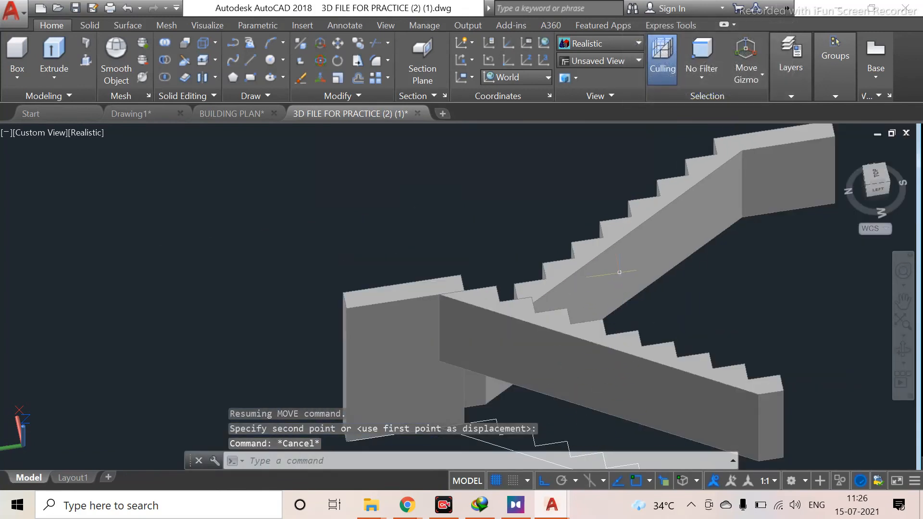
middle_click_drag(619, 272, 476, 270, "shift")
scroll(601, 247, "down", 6)
scroll(716, 331, "down", 6)
middle_click_drag(756, 330, 345, 221)
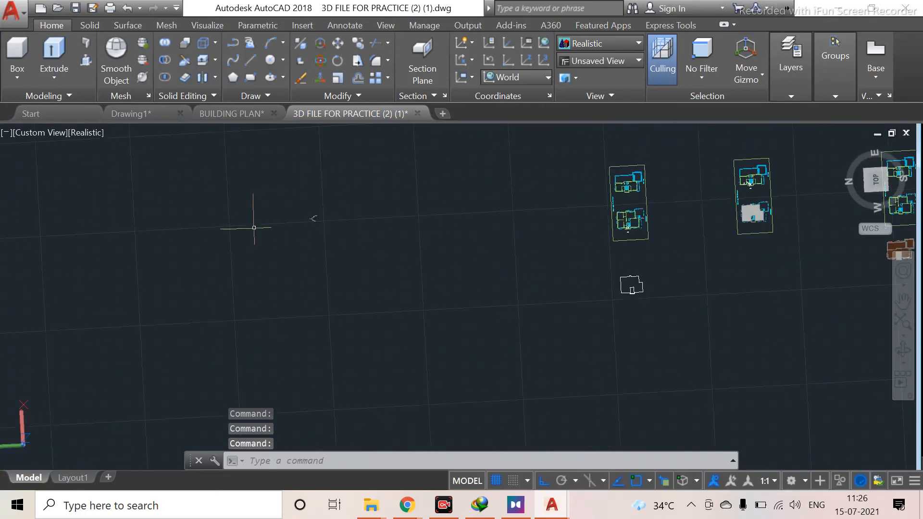
scroll(255, 228, "up", 6)
scroll(394, 206, "up", 4)
middle_click_drag(438, 219, 338, 287)
scroll(385, 257, "up", 6)
scroll(276, 282, "up", 3)
middle_click_drag(274, 282, 375, 302)
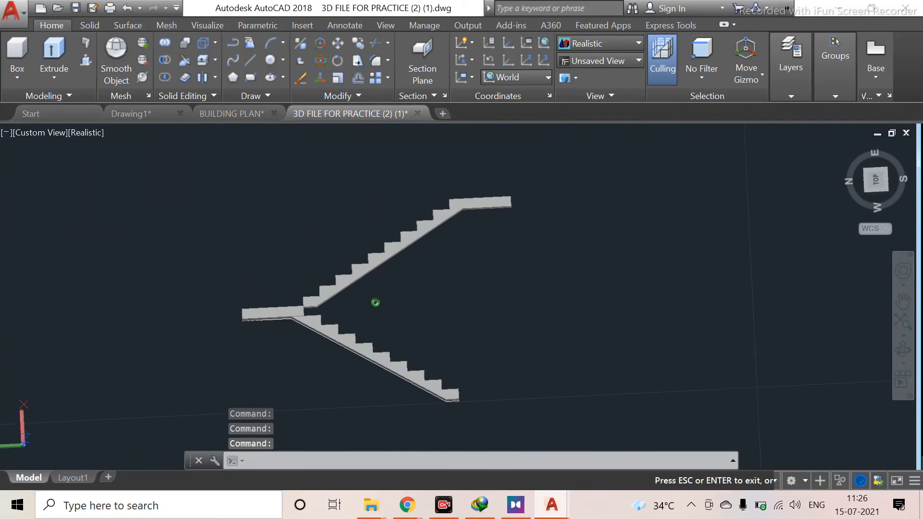
mouse_move(363, 271)
middle_mouse_down("shift")
mouse_move(352, 354)
mouse_move(360, 282)
mouse_move(382, 230)
mouse_move(375, 270)
middle_mouse_up("shift")
mouse_move(438, 230)
middle_mouse_down("shift")
mouse_move(418, 264)
mouse_move(480, 56)
mouse_move(480, 361)
mouse_move(371, 350)
mouse_move(433, 398)
mouse_move(379, 290)
mouse_move(379, 355)
mouse_move(361, 223)
mouse_move(353, 302)
mouse_move(430, 234)
middle_mouse_up("shift")
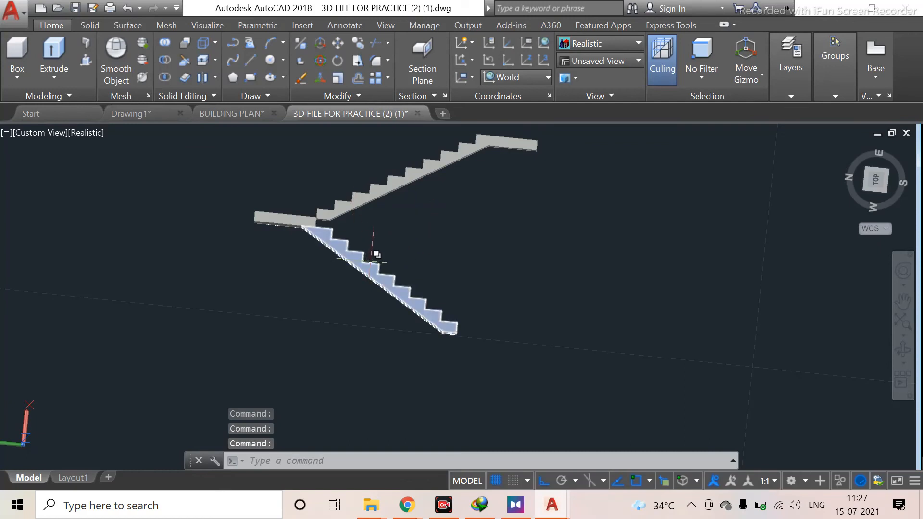
Switch between isometric and top views and rotate the view to examine the staircase layout
left_click(870, 174)
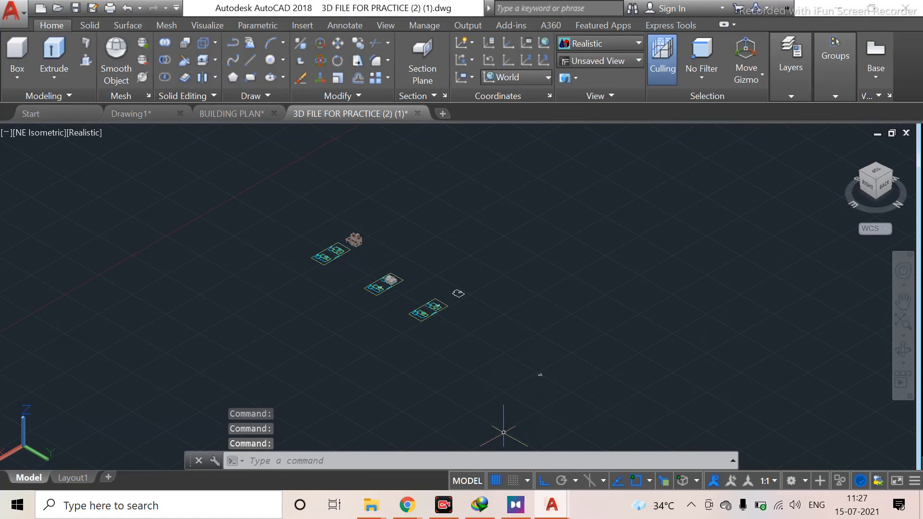
scroll(540, 375, "up", 10)
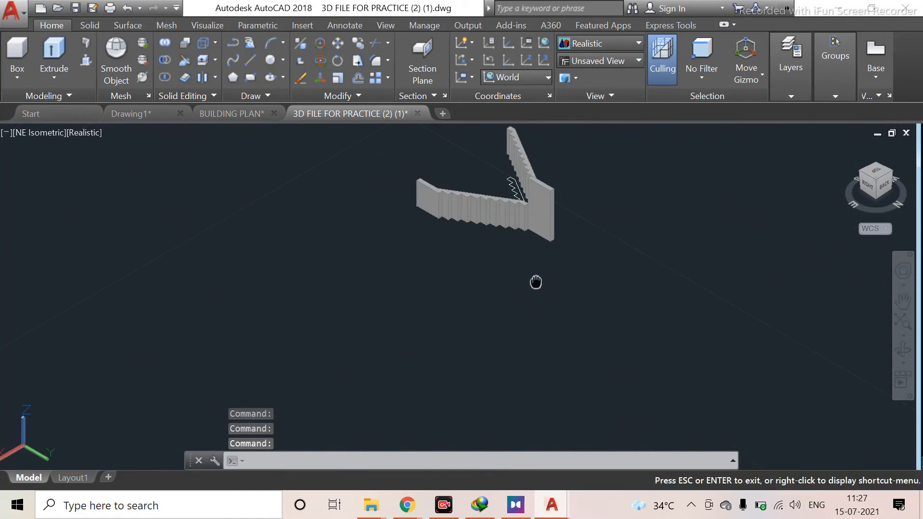
middle_click_drag(536, 208, 546, 358)
scroll(547, 358, "up", 2)
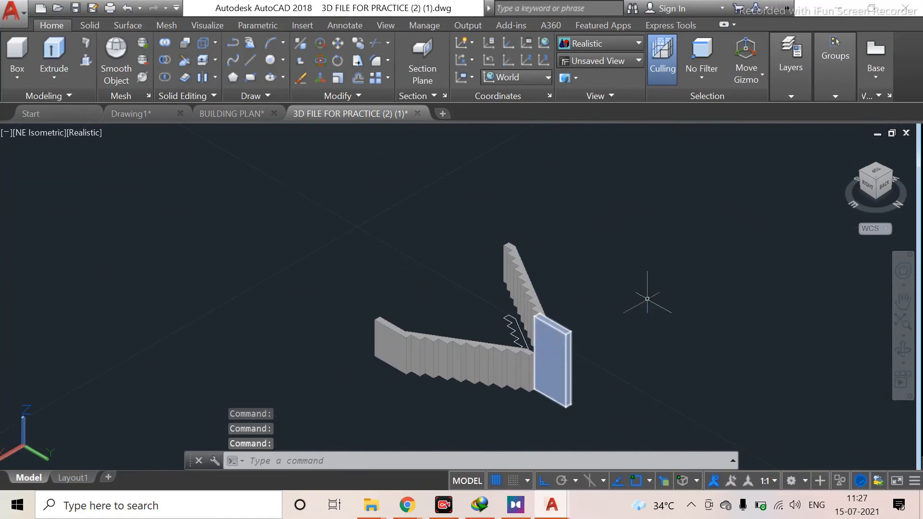
left_click(881, 171)
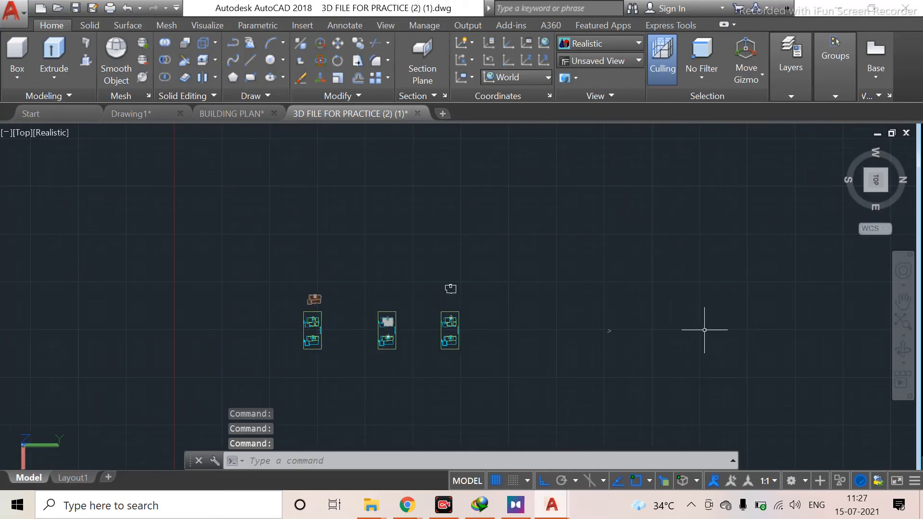
middle_click_drag(492, 360, 576, 318)
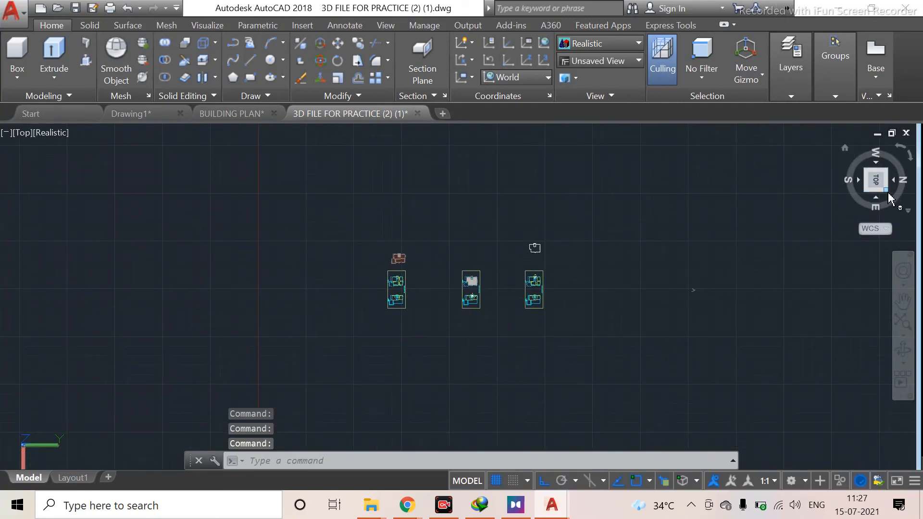
left_click(911, 162)
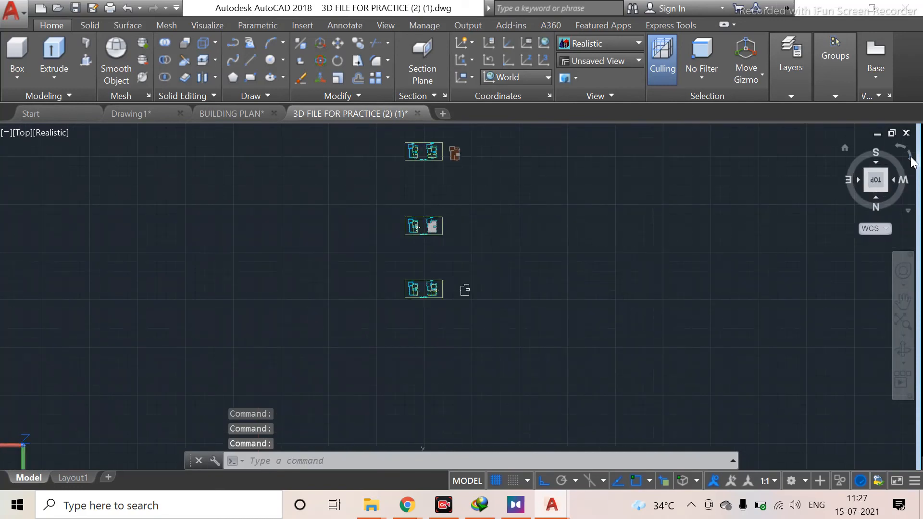
left_click(911, 162)
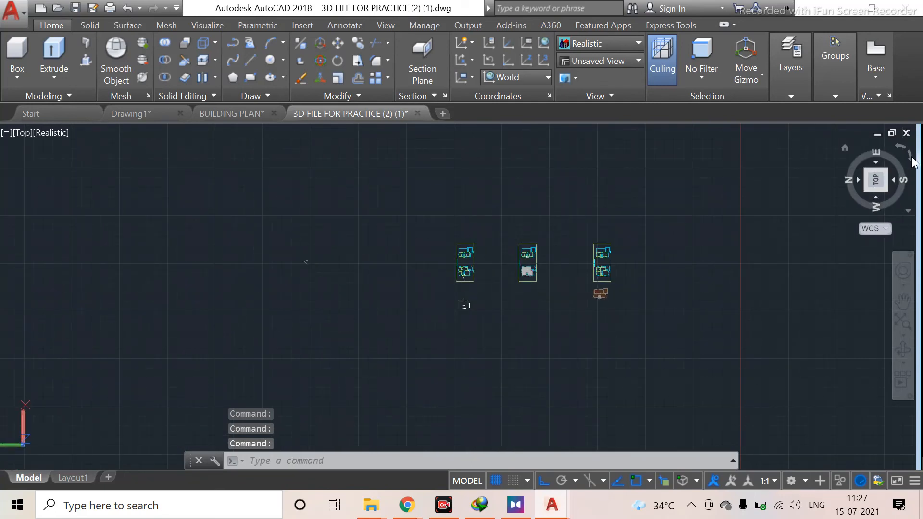
left_click(912, 162)
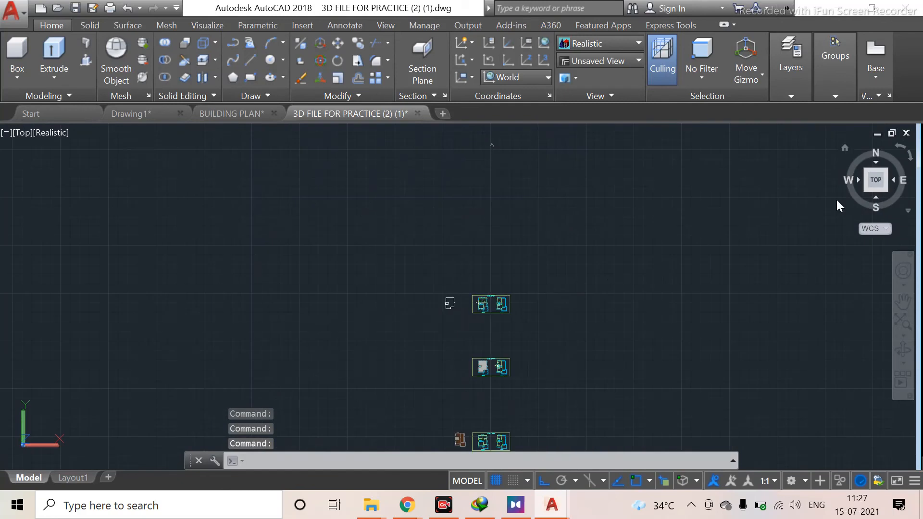
scroll(491, 168, "up", 4)
middle_click_drag(491, 168, 494, 382)
scroll(482, 298, "up", 5)
middle_click_drag(501, 226, 469, 180)
scroll(495, 293, "up", 4)
scroll(471, 263, "up", 1)
scroll(473, 263, "up", 2)
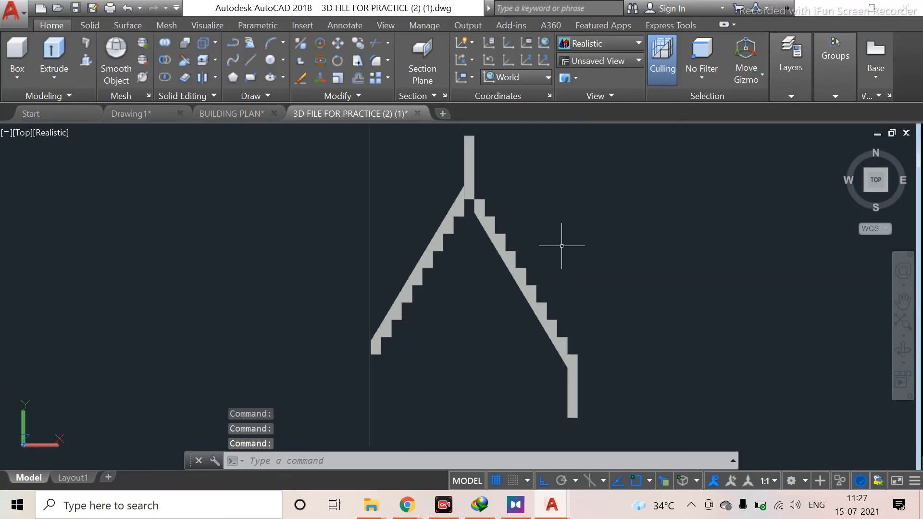
middle_click_drag(402, 294, 583, 357, "shift")
left_click_drag(583, 356, 585, 416, "shift")
middle_click_drag(585, 416, 579, 397, "shift")
middle_click_drag(555, 296, 550, 404, "shift")
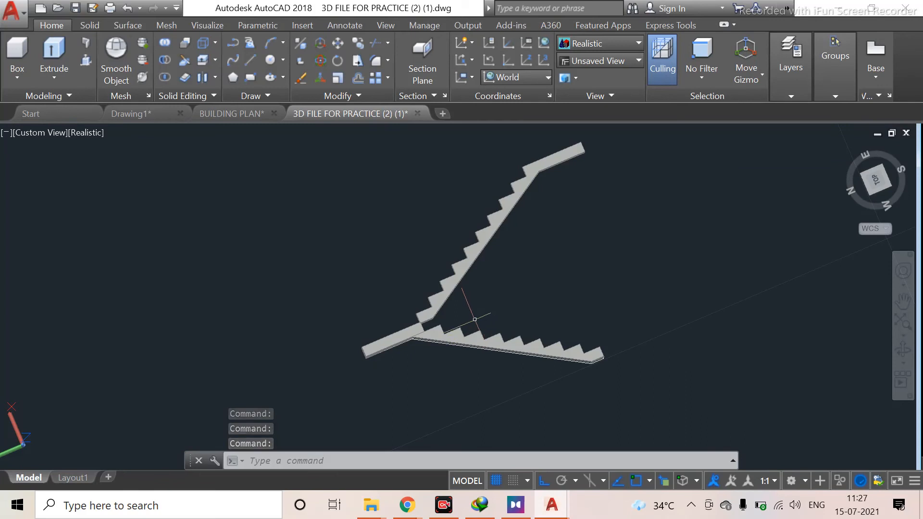
middle_click_drag(558, 275, 453, 310)
left_click(519, 172)
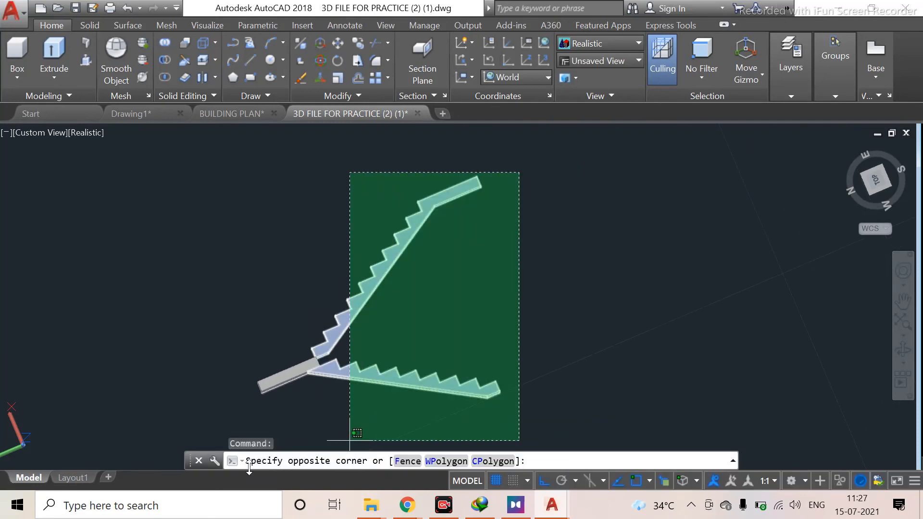
left_click(243, 409)
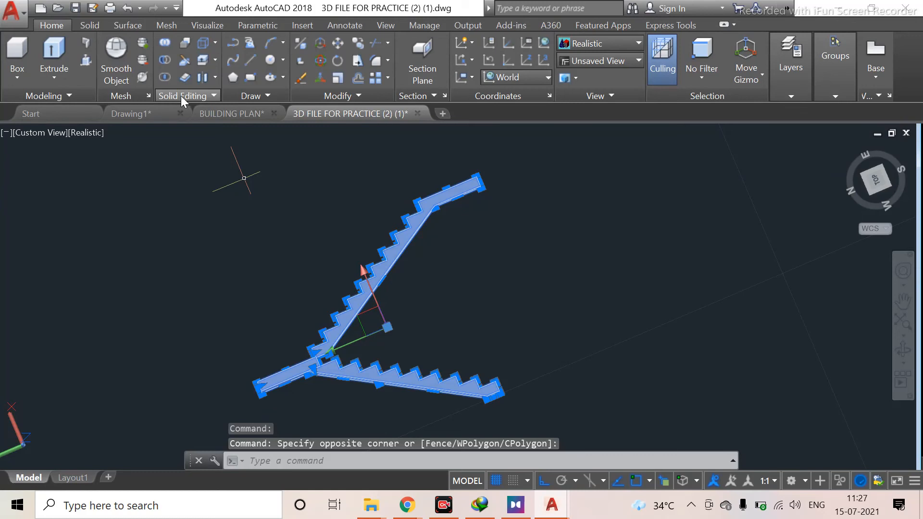
left_click(168, 45)
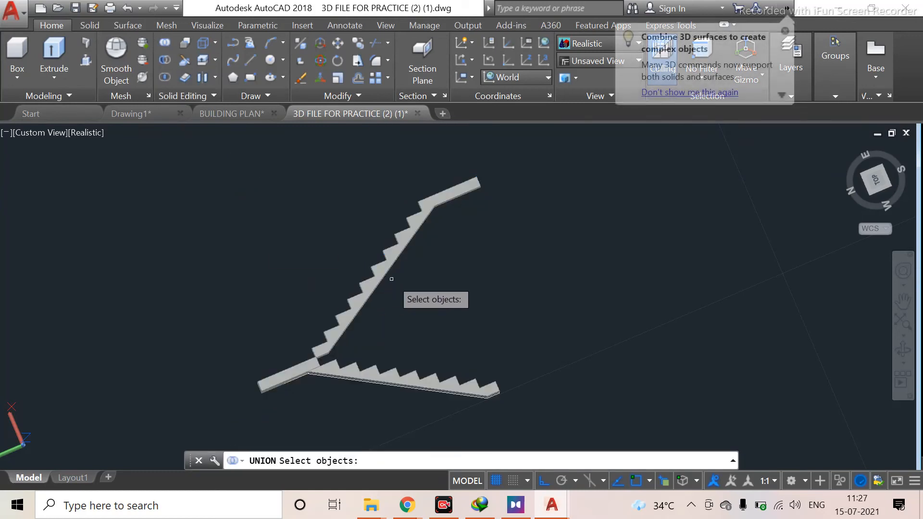
key("Escape")
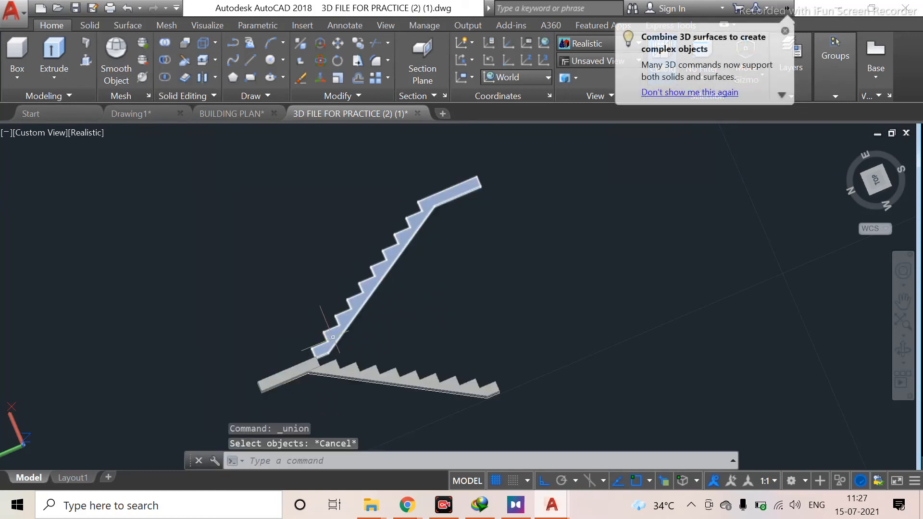
left_click(519, 132)
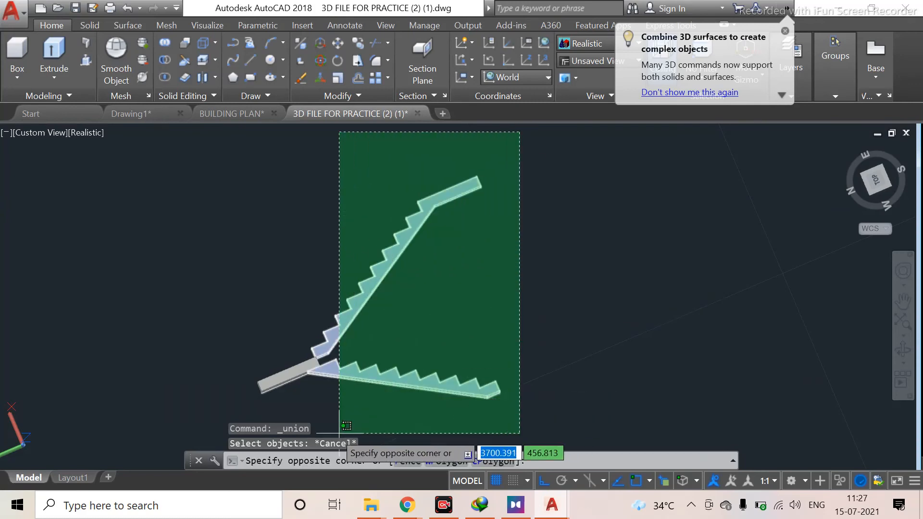
key("Escape")
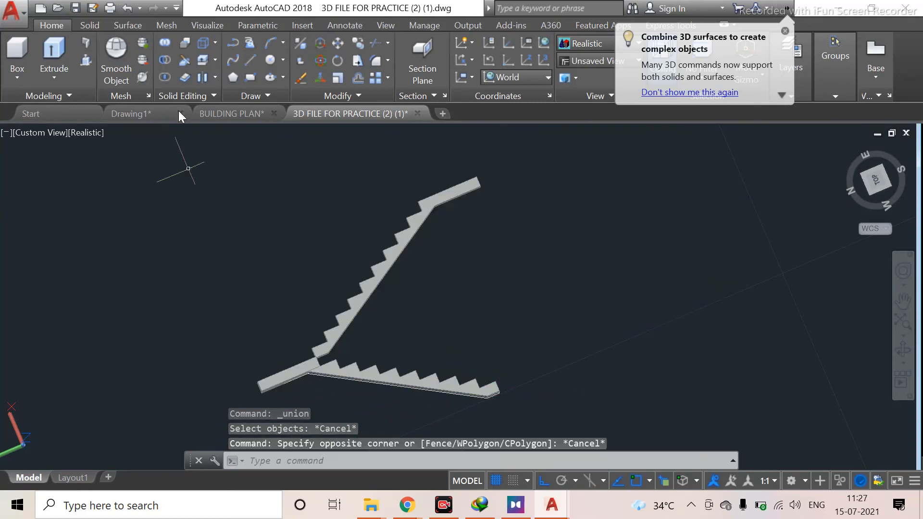
Union both stair flights and the landing into a single solid
left_click(164, 47)
left_click(516, 208)
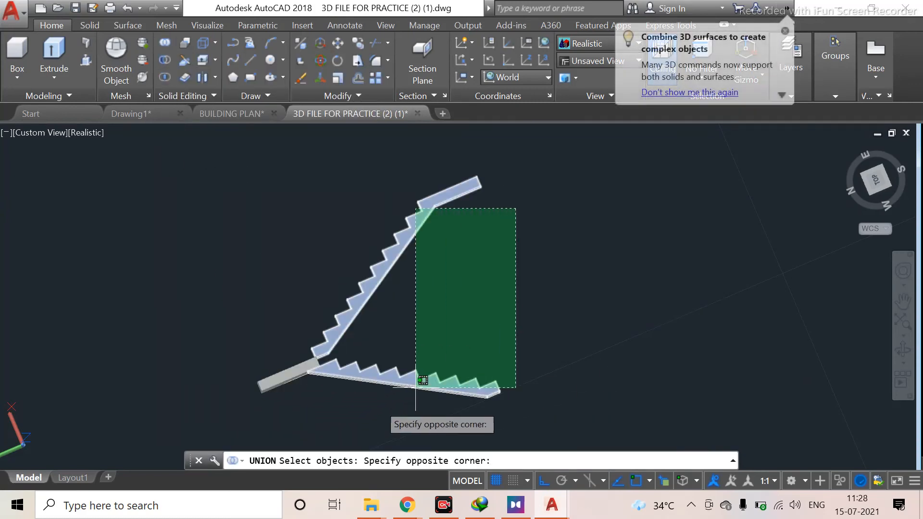
left_click(267, 396)
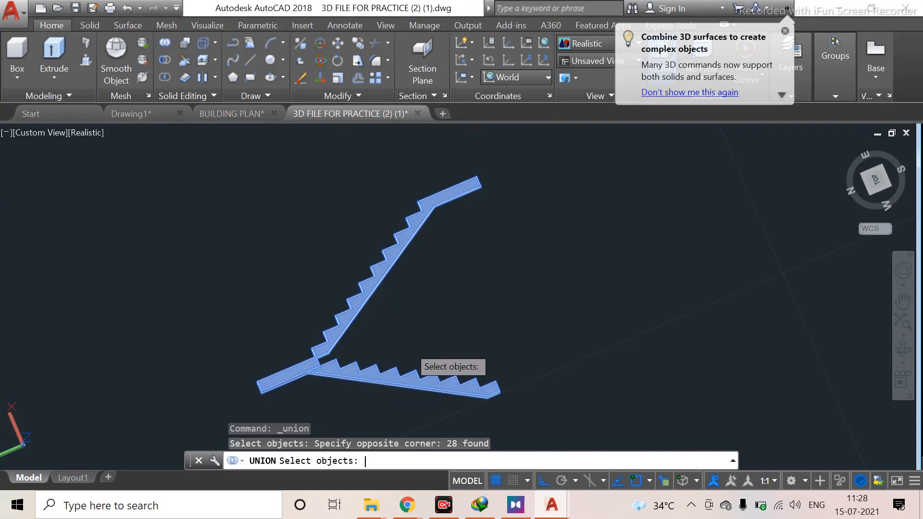
key("Return")
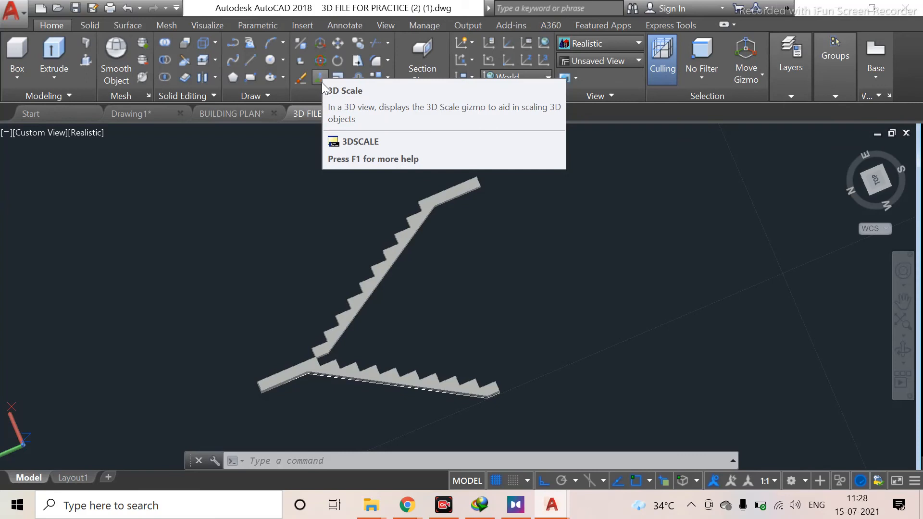
Rotate the stair solid 90° with 3D Rotate about a horizontal axis so the flights stand upright
left_click(320, 61)
left_click(391, 248)
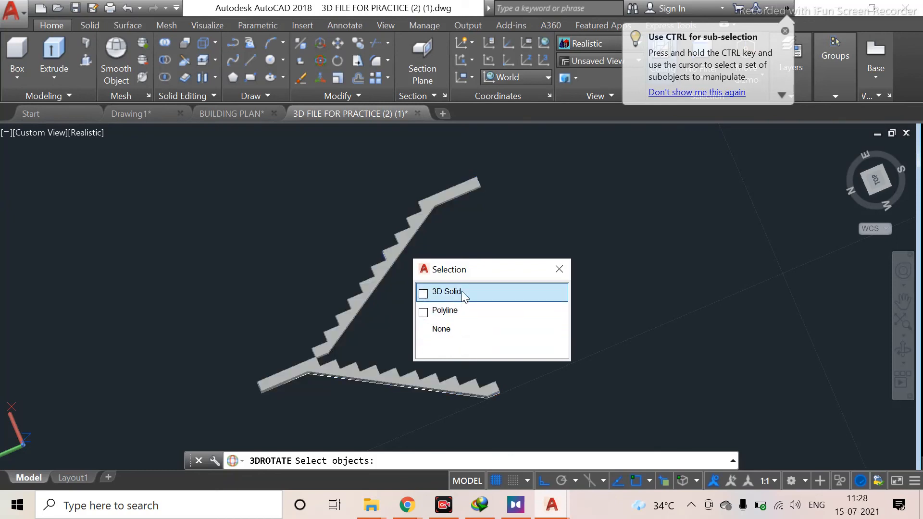
left_click(463, 291)
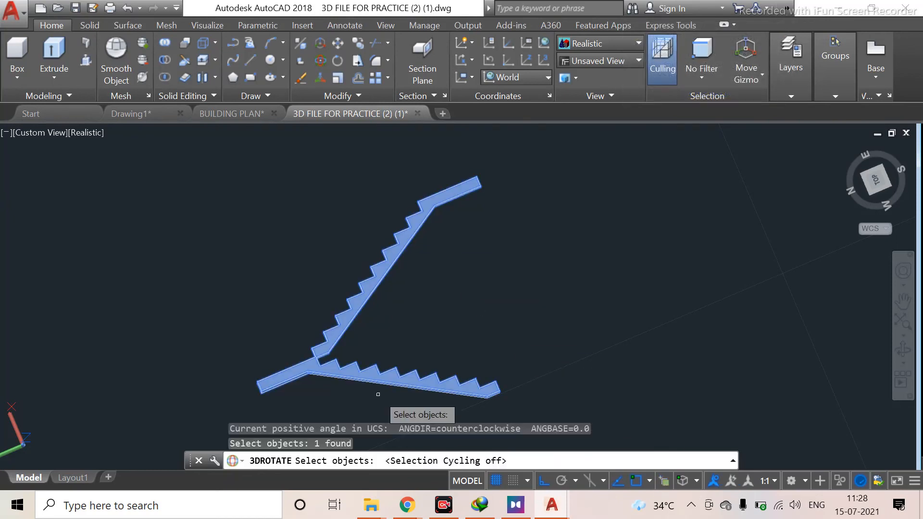
key("Return")
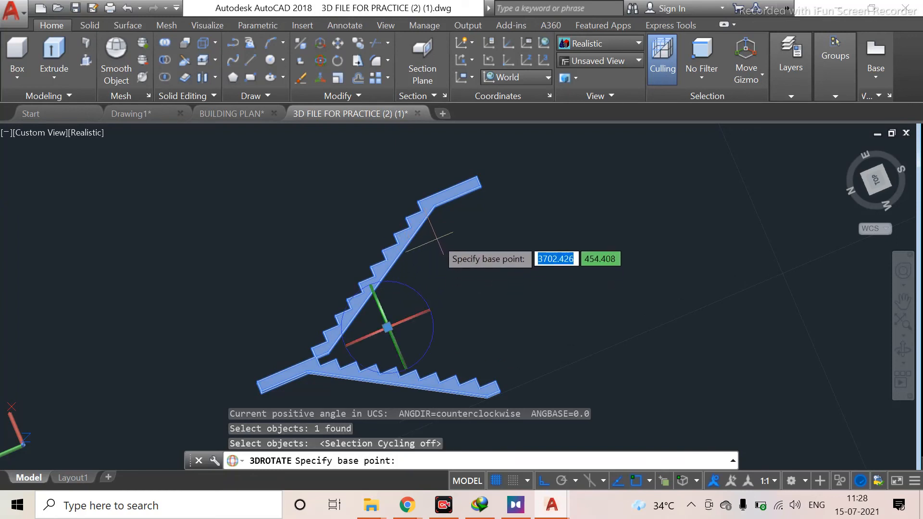
left_click(414, 315)
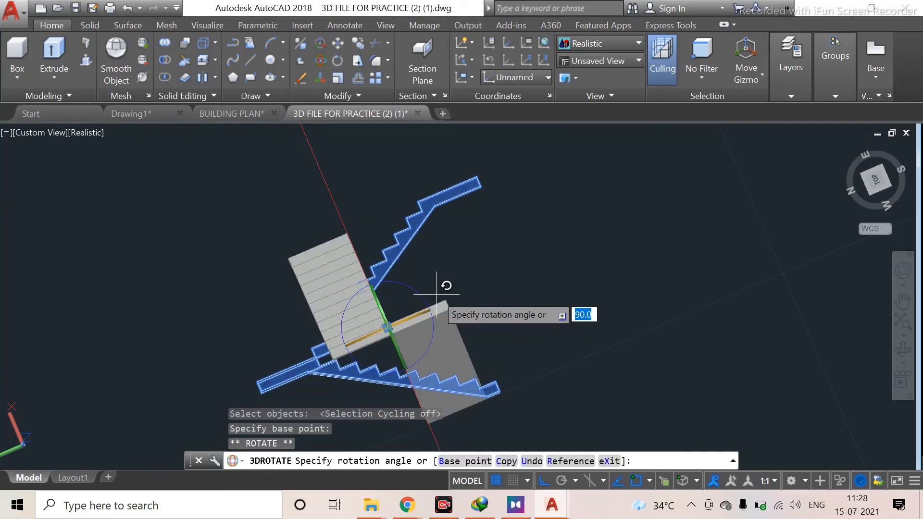
left_click(458, 291)
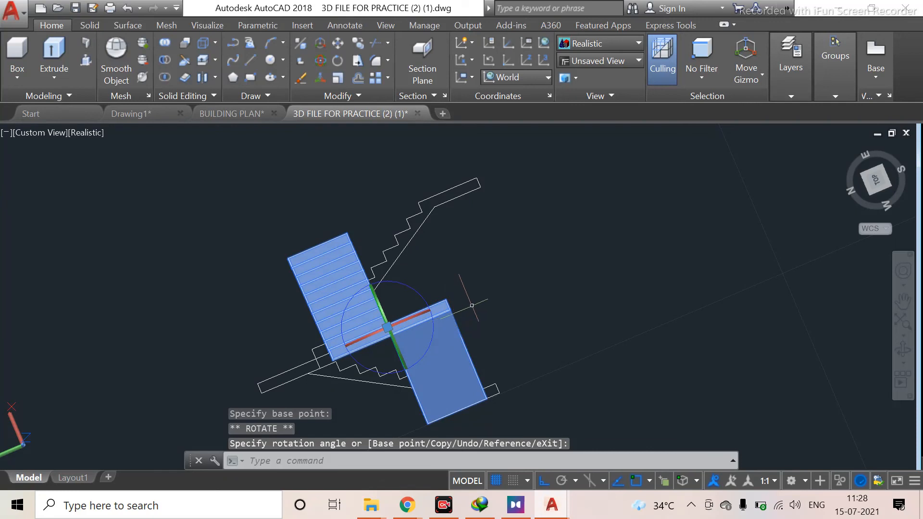
key("Escape")
Switch to the top view and rotate the staircase solid 90° about the vertical axis with 3D Rotate
middle_click_drag(380, 324, 529, 182, "shift")
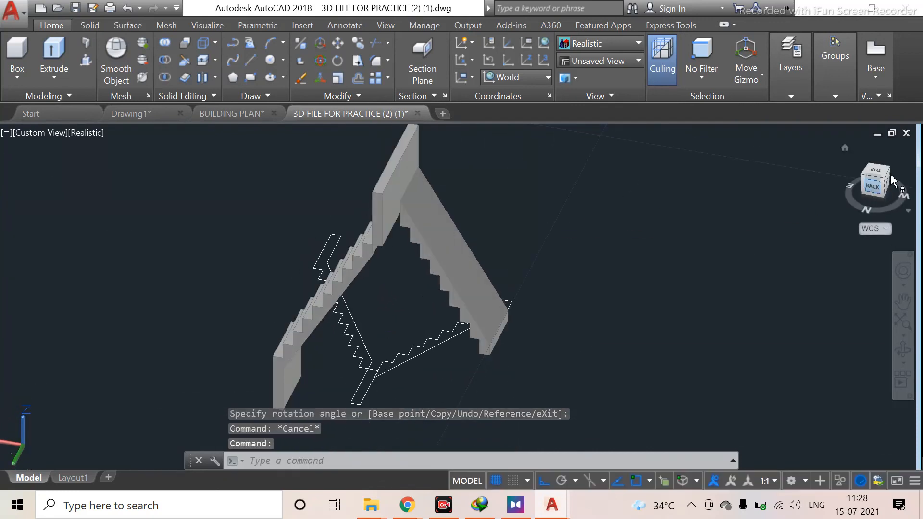
middle_click_drag(898, 203, 898, 205, "shift")
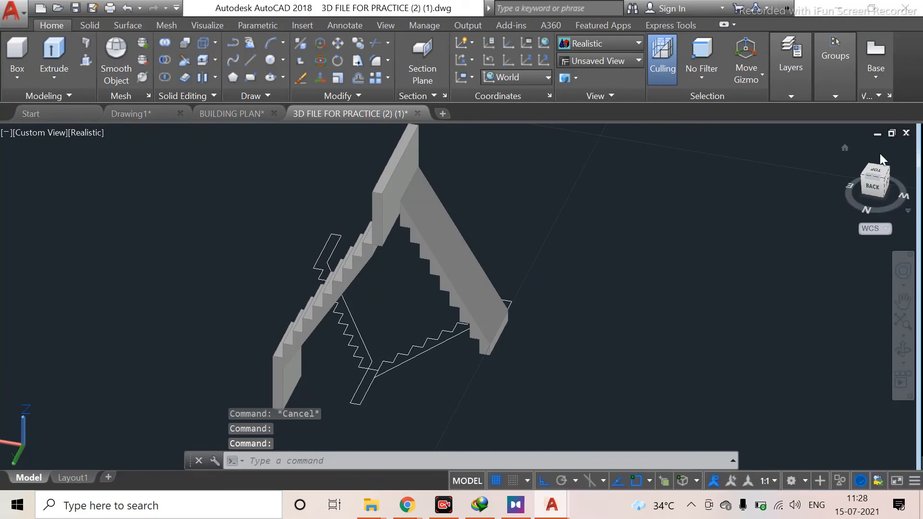
left_click_drag(892, 204, 866, 212)
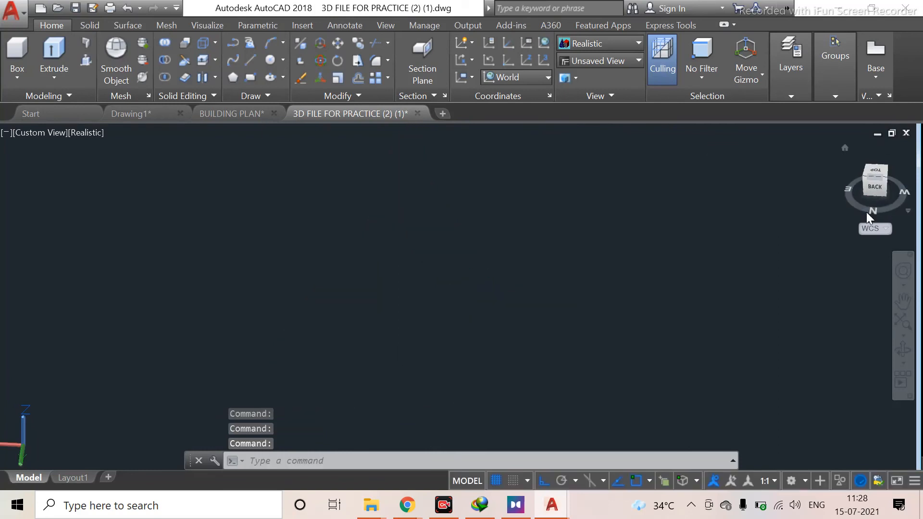
left_click(876, 170)
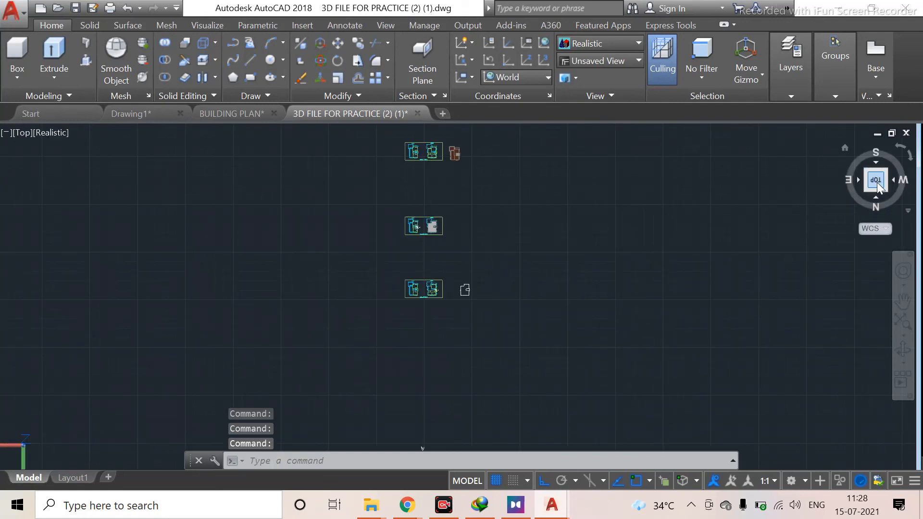
left_click(910, 160)
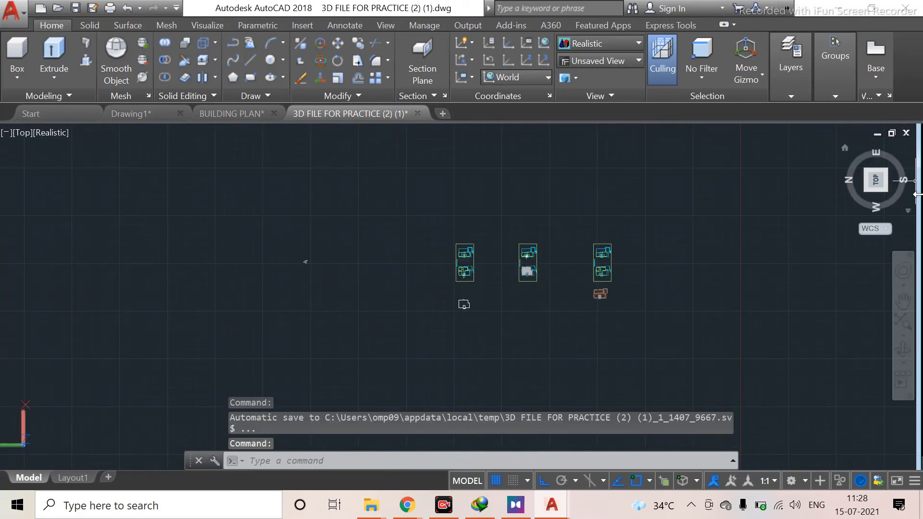
left_click(910, 160)
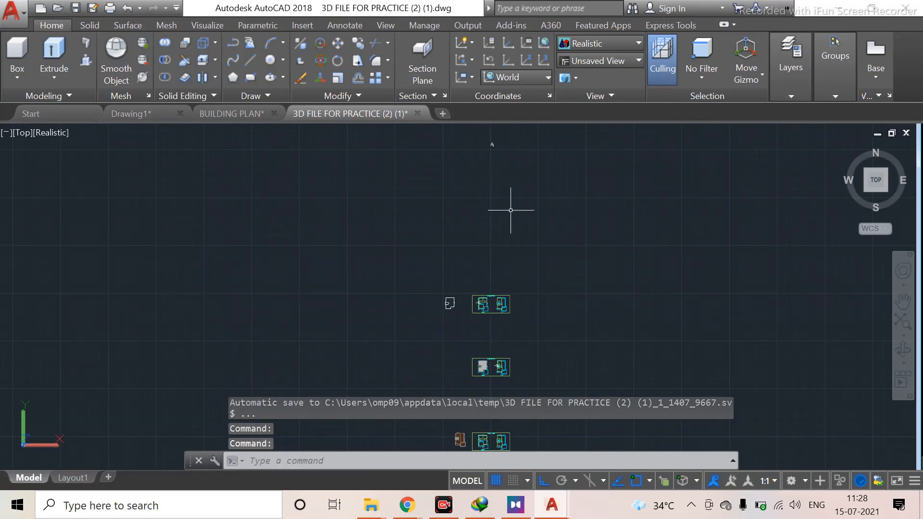
scroll(473, 279, "up", 4)
middle_click_drag(486, 288, 494, 419)
scroll(519, 216, "up", 4)
middle_click_drag(520, 216, 542, 417)
scroll(536, 256, "up", 6)
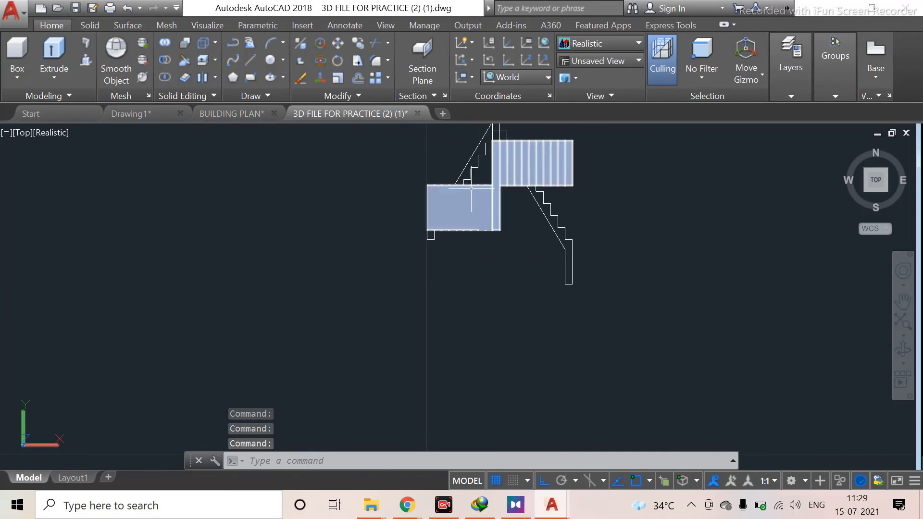
left_click(522, 173)
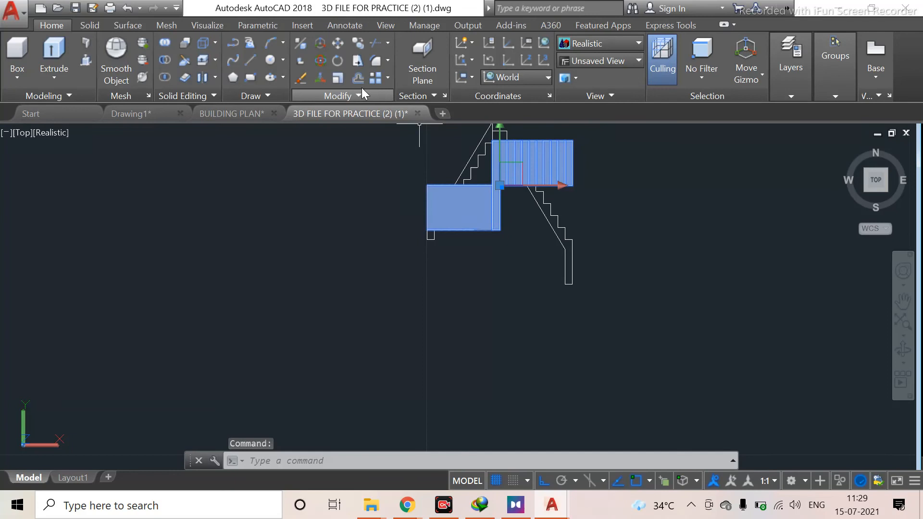
left_click(325, 59)
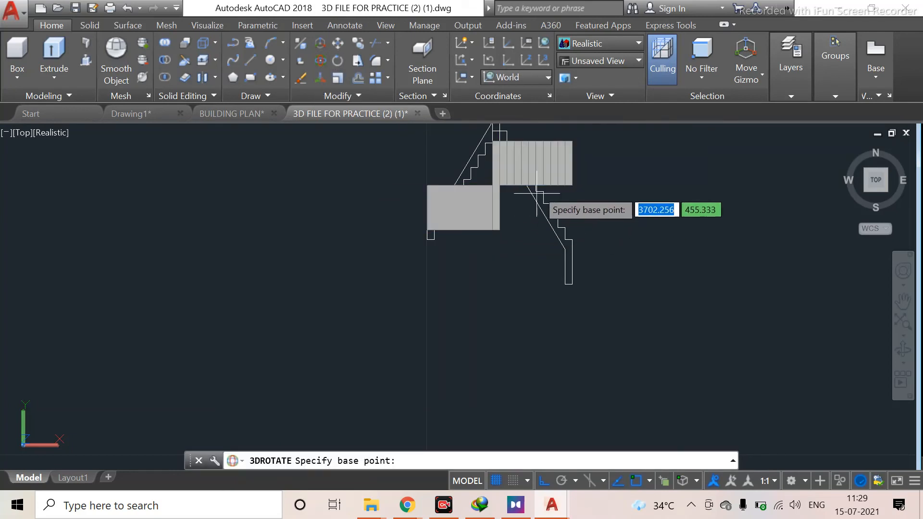
middle_click_drag(523, 273, 498, 370)
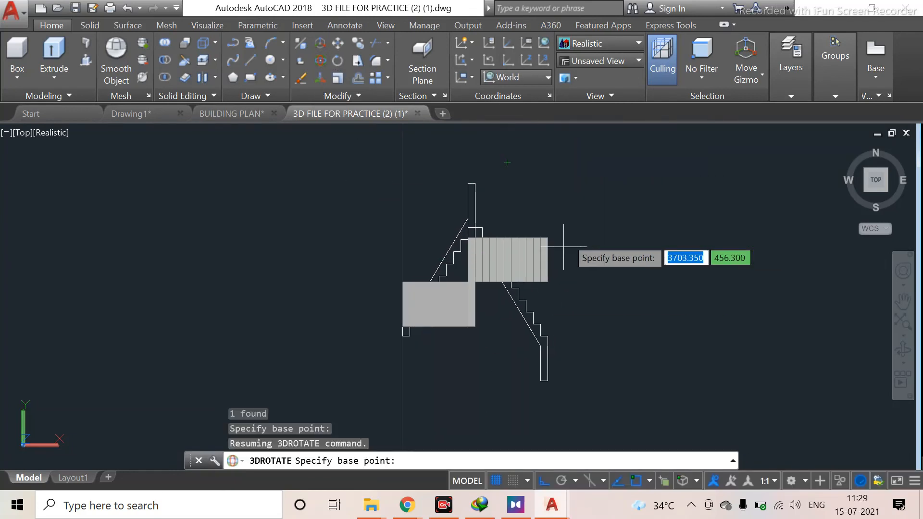
left_click(546, 282)
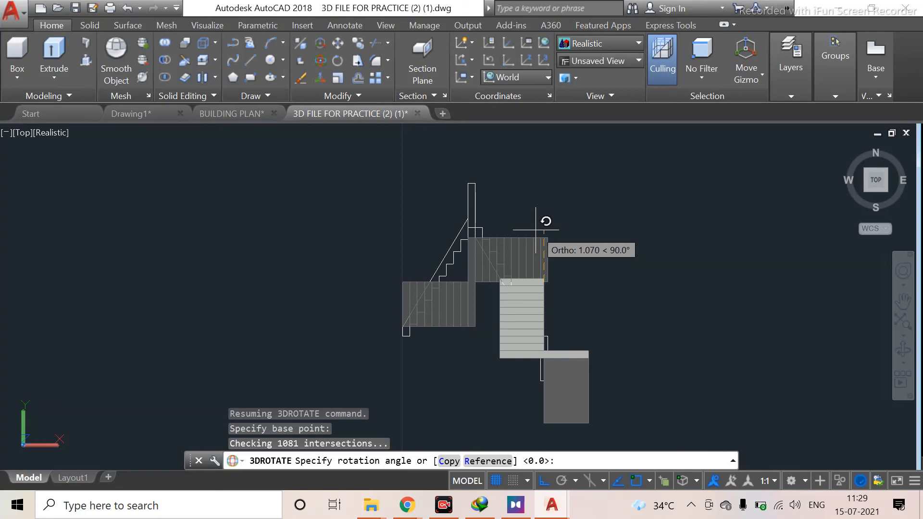
left_click(536, 230)
Move the staircase solid toward the ground-floor stair location in the plan
scroll(532, 378, "down", 5)
middle_click_drag(532, 398, 534, 246)
scroll(504, 307, "down", 5)
mouse_move(505, 350)
middle_mouse_down()
mouse_move(583, 222)
mouse_move(580, 321)
middle_mouse_up()
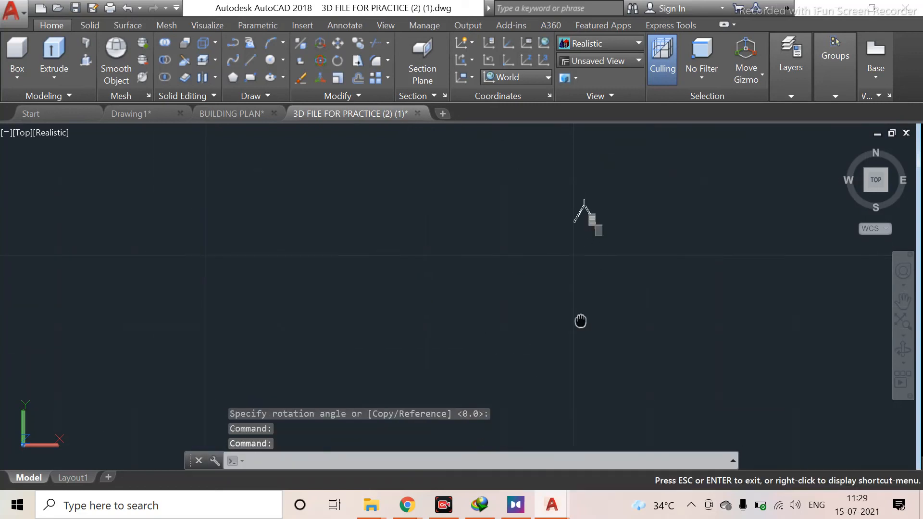
scroll(586, 267, "up", 8)
left_click(513, 328)
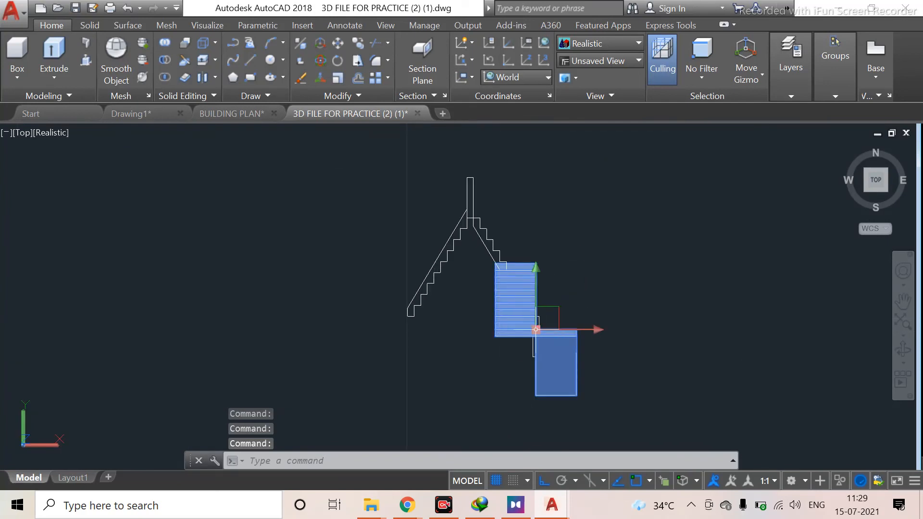
type("M")
key("Return")
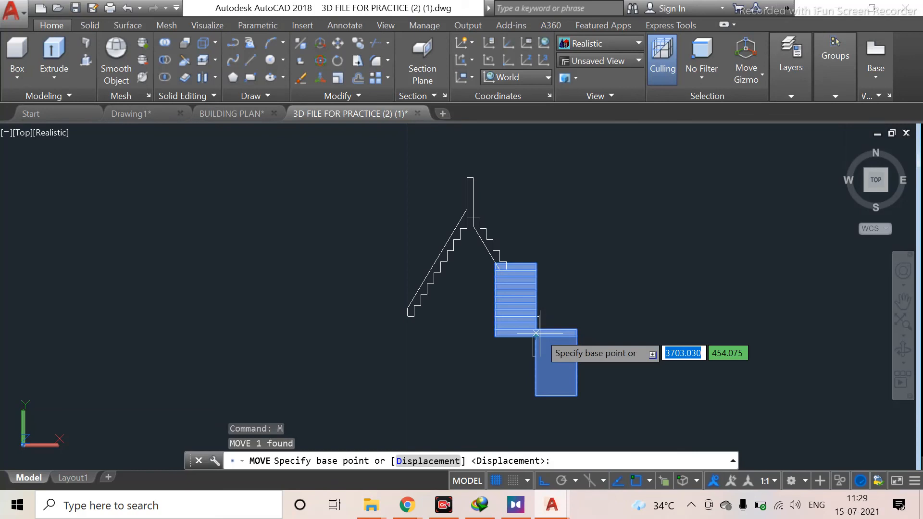
left_click(495, 336)
scroll(477, 385, "down", 7)
mouse_move(417, 412)
middle_mouse_down()
mouse_move(462, 295)
mouse_move(462, 260)
middle_mouse_up()
scroll(462, 259, "down", 3)
scroll(439, 333, "down", 3)
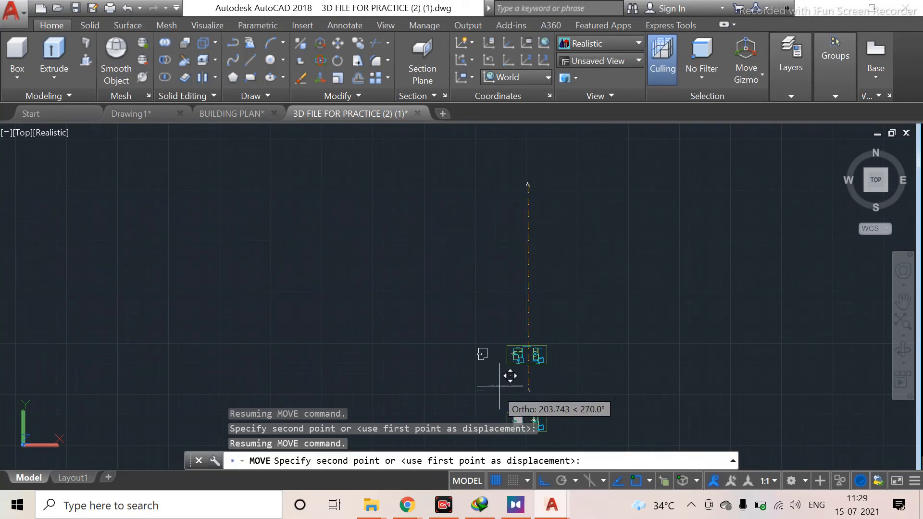
middle_click_drag(514, 366, 599, 257)
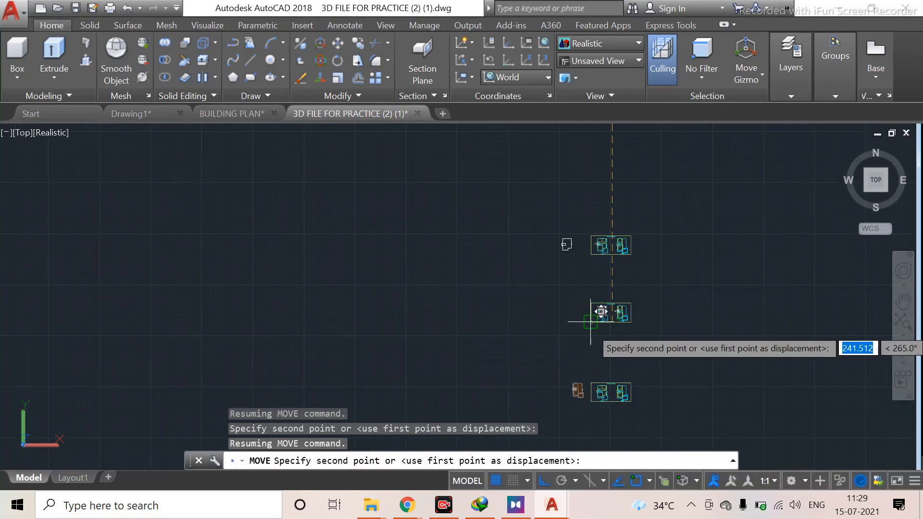
scroll(611, 313, "up", 10)
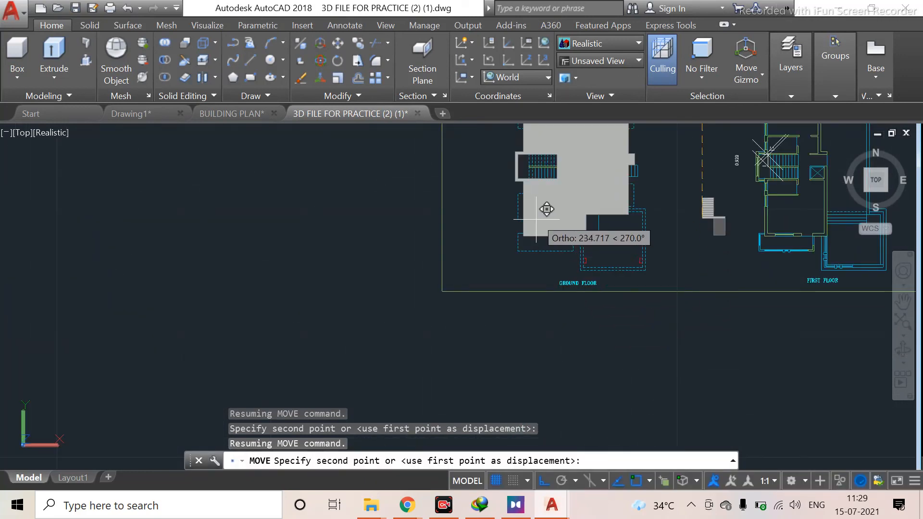
left_click(542, 194)
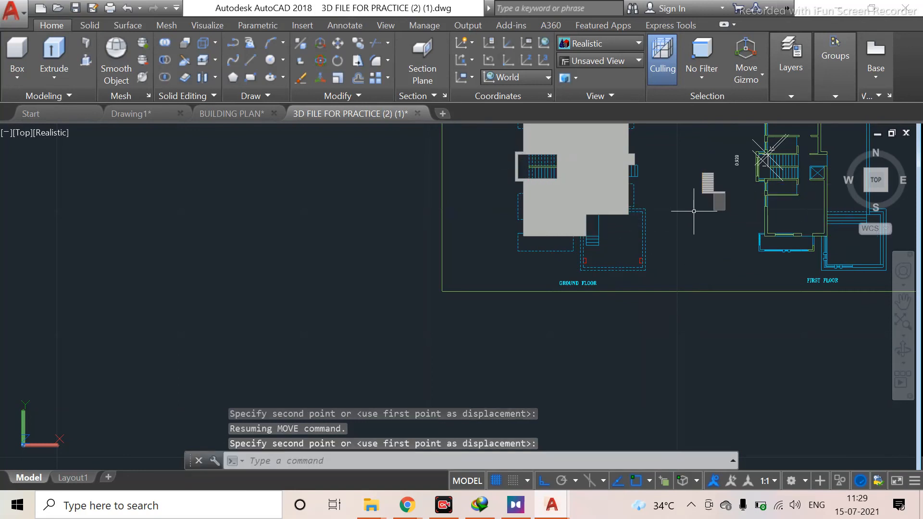
Orbit around the staircase to inspect its position relative to the building
scroll(743, 195, "up", 4)
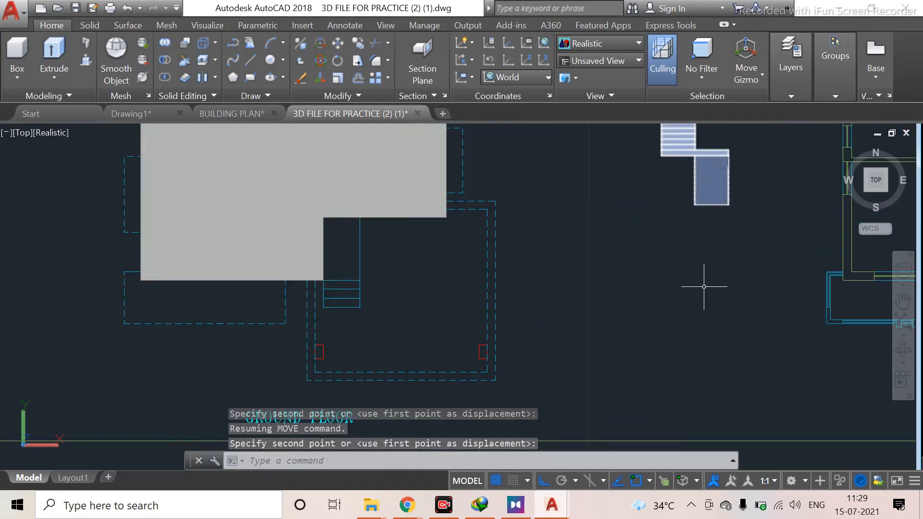
middle_click_drag(704, 287, 619, 141, "shift")
middle_click_drag(620, 382, 563, 262)
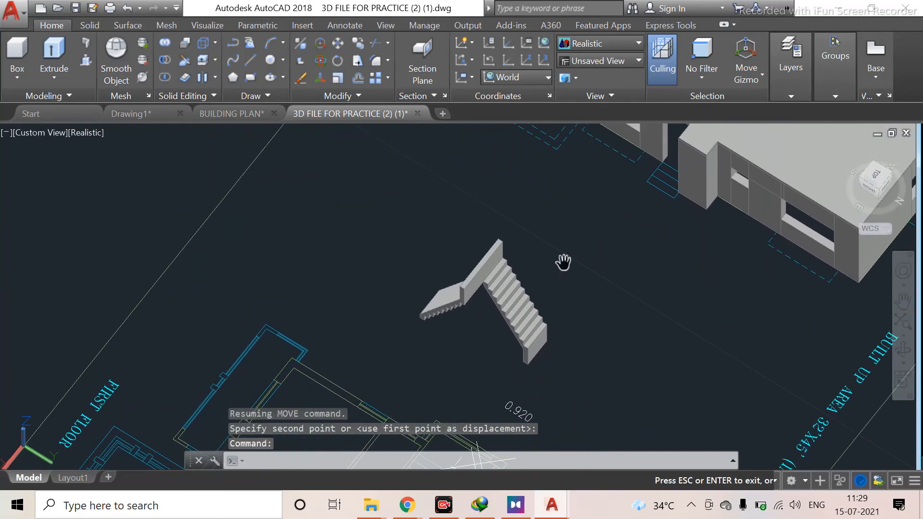
key("Escape")
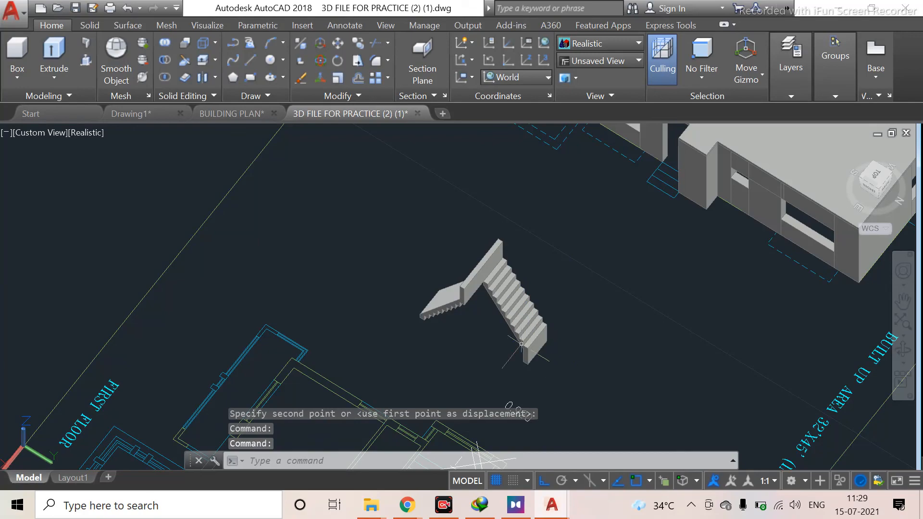
middle_click_drag(581, 304, 676, 286, "shift")
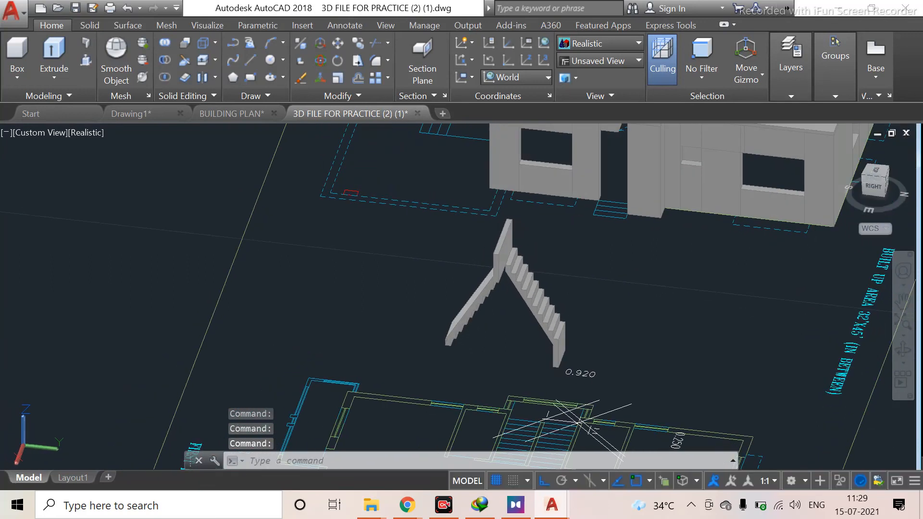
left_click(560, 319)
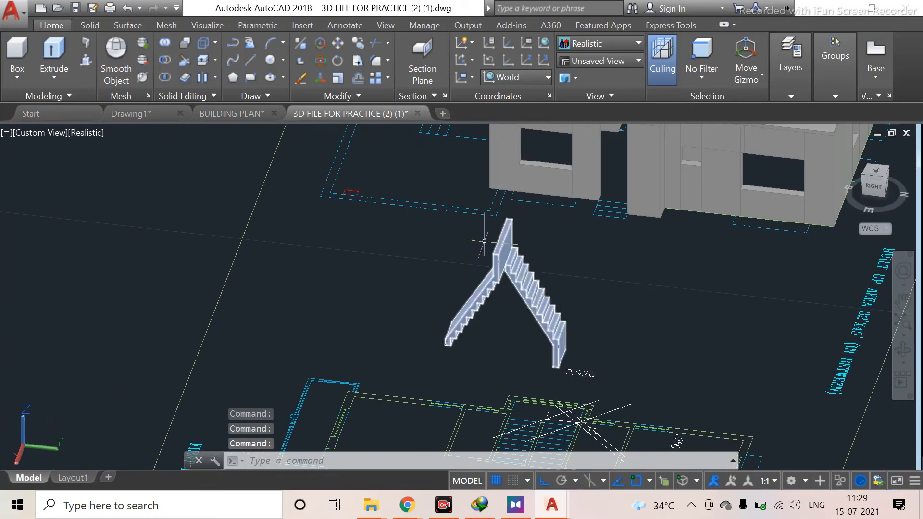
left_click(503, 264)
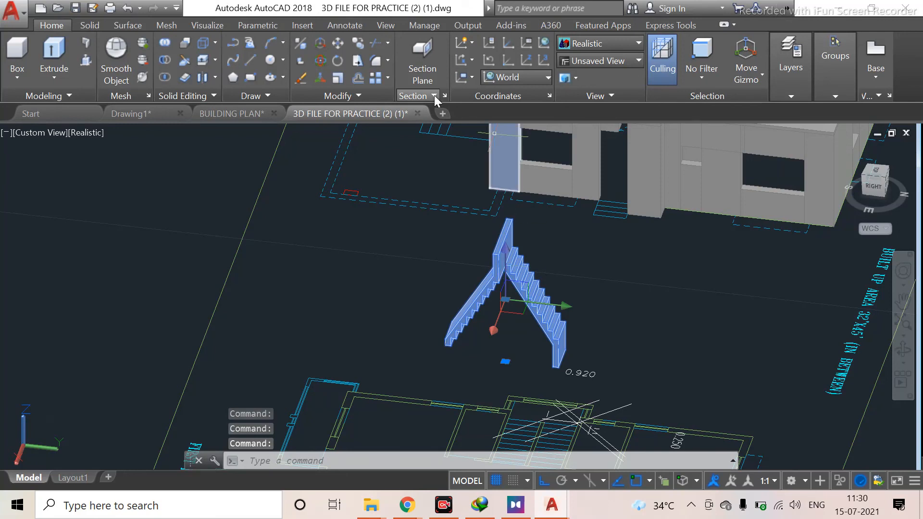
key("Escape")
left_click(580, 239)
left_click(457, 304)
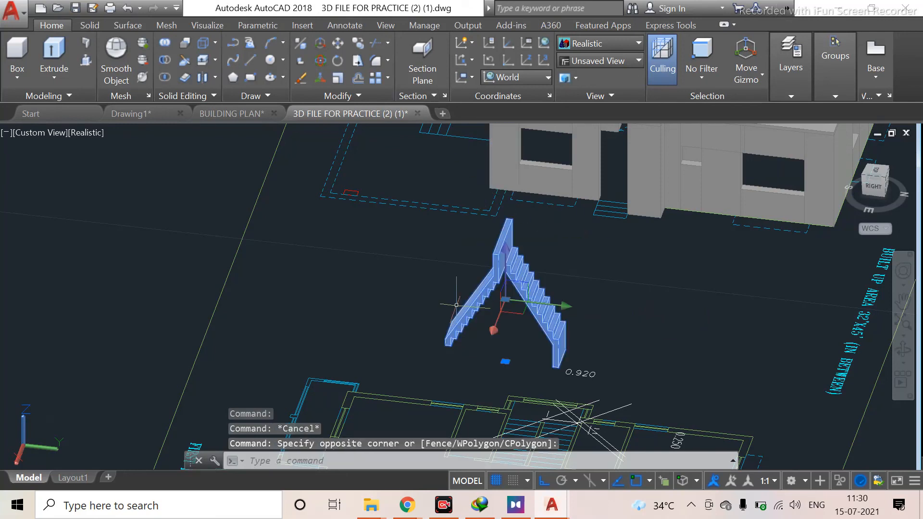
left_click(319, 66)
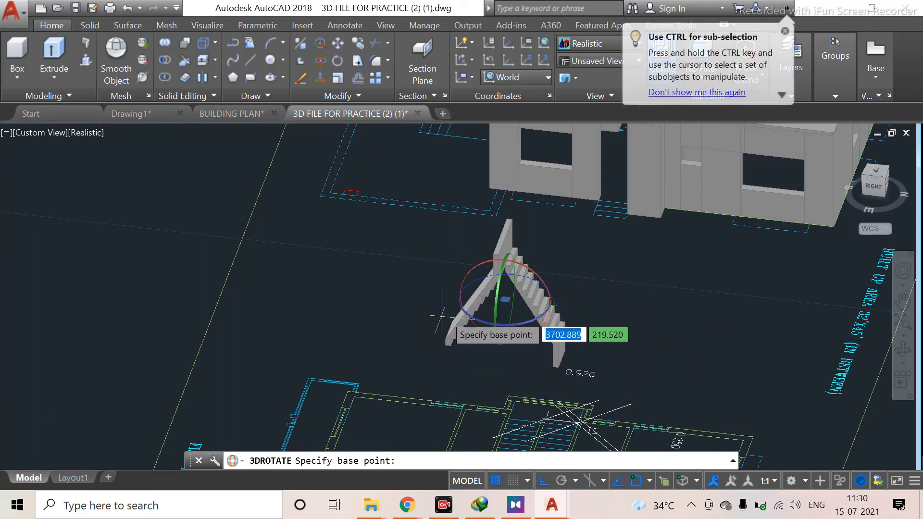
left_click(481, 321)
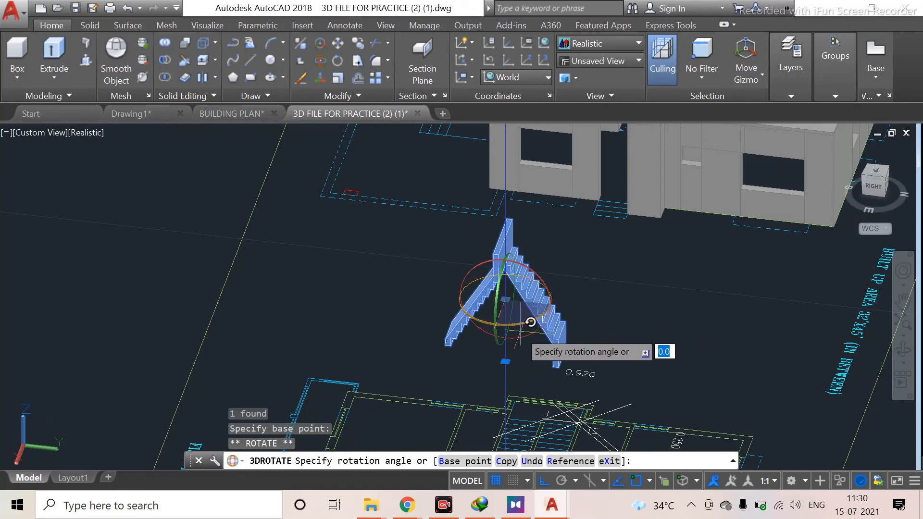
key("Escape")
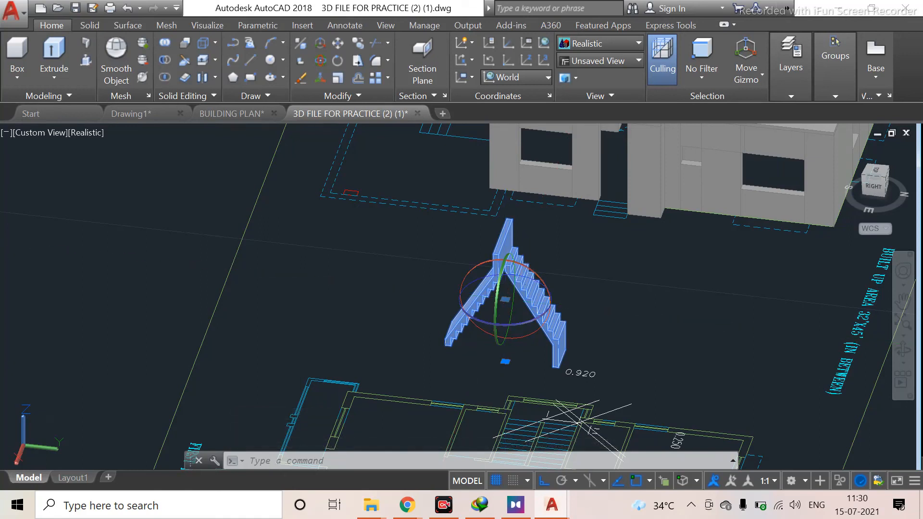
Rotate the staircase solid 90° about a rotation-gizmo axis so the flights lie flat
right_click(502, 265)
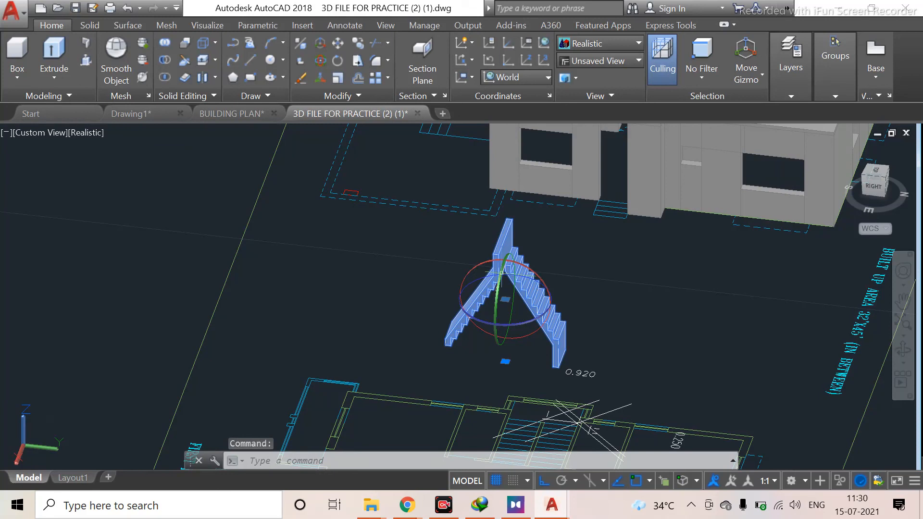
left_click(467, 279)
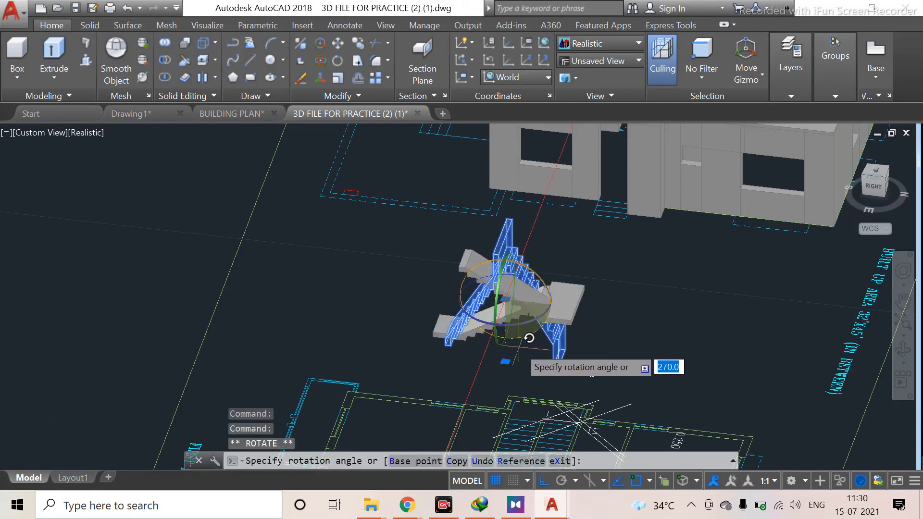
left_click(425, 221)
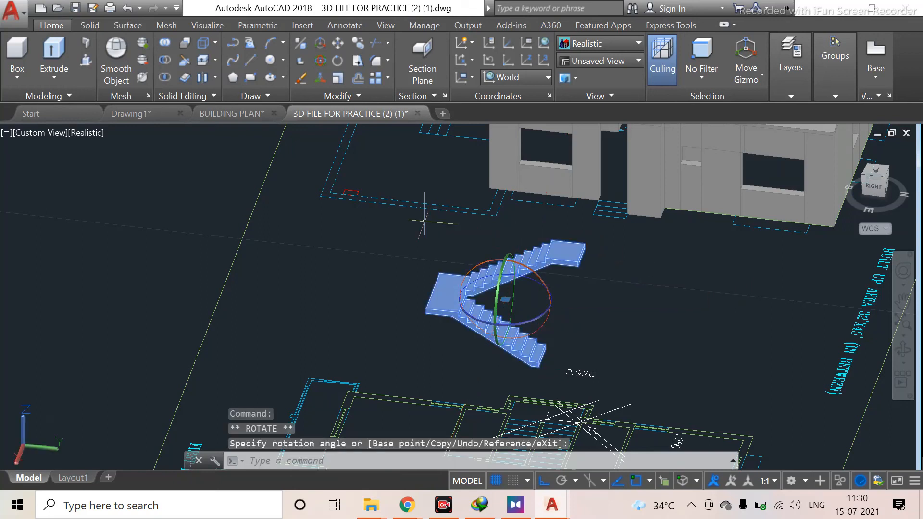
scroll(515, 336, "down", 4)
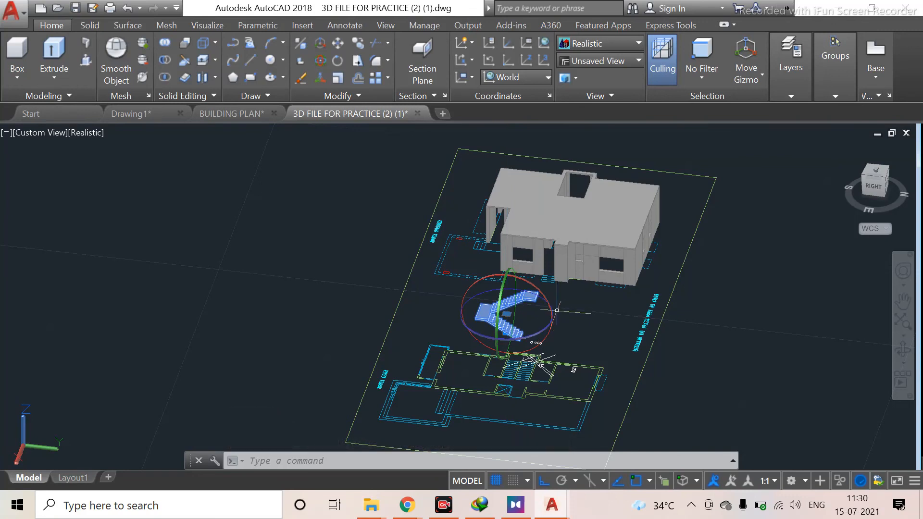
left_click(498, 330)
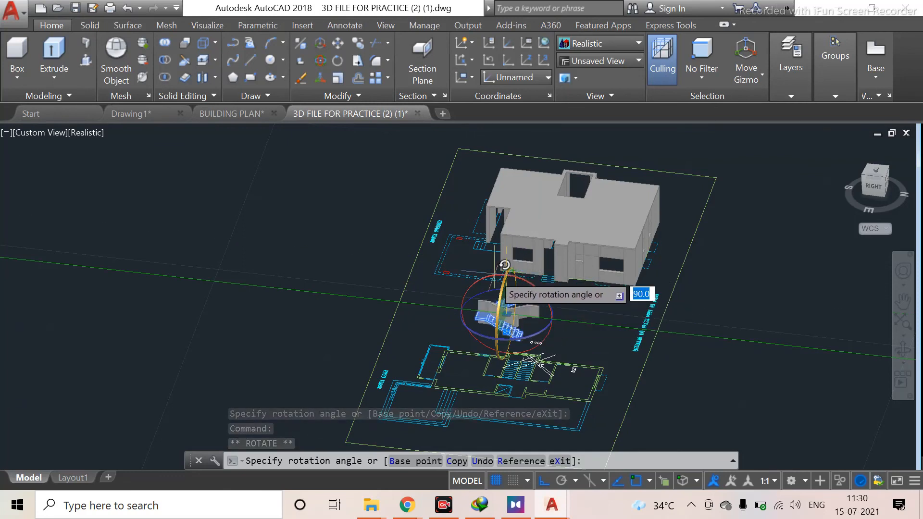
left_click(500, 279)
key("Escape")
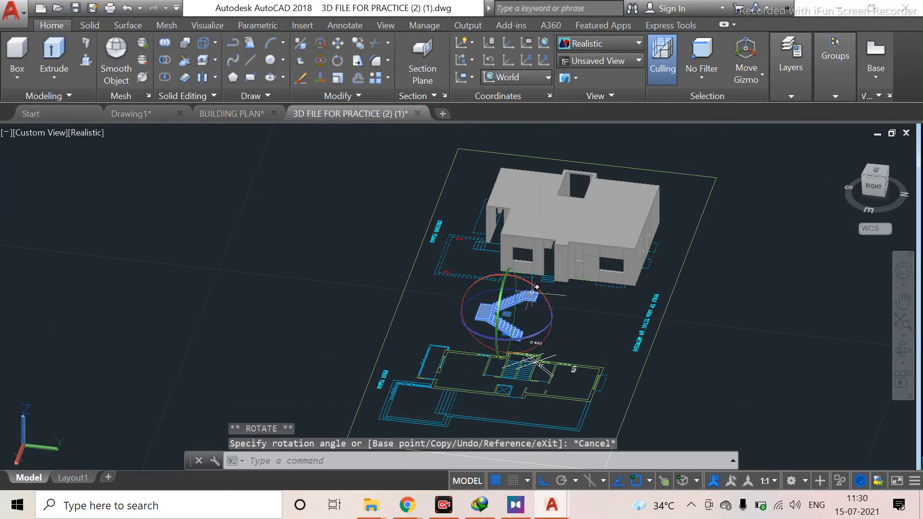
Rotate the staircase solid 90° about another rotation-gizmo axis so it stands on end
left_click(540, 333)
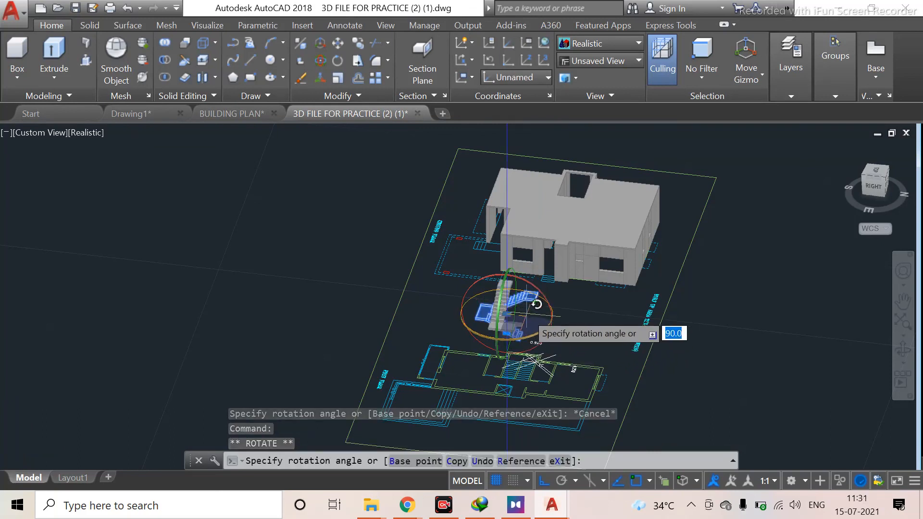
key("Return")
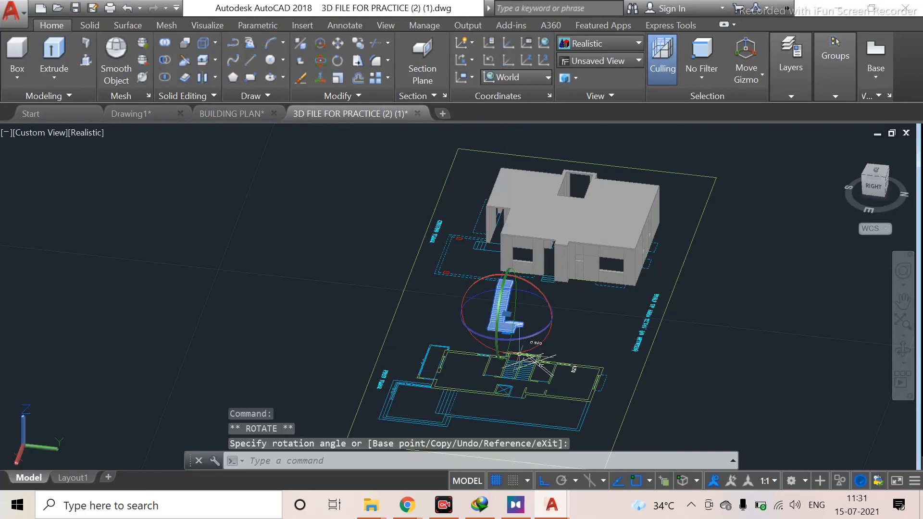
scroll(538, 364, "up", 5)
scroll(533, 257, "down", 6)
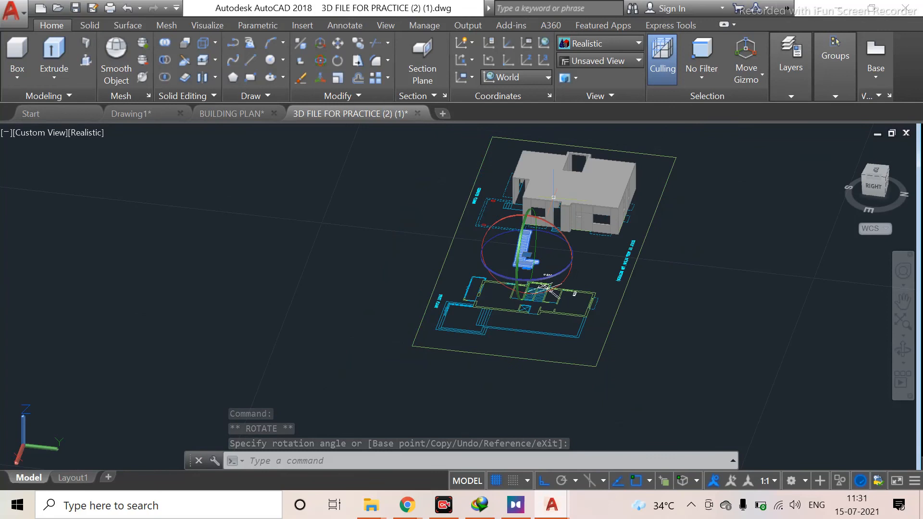
scroll(581, 170, "up", 4)
middle_click_drag(580, 170, 596, 279)
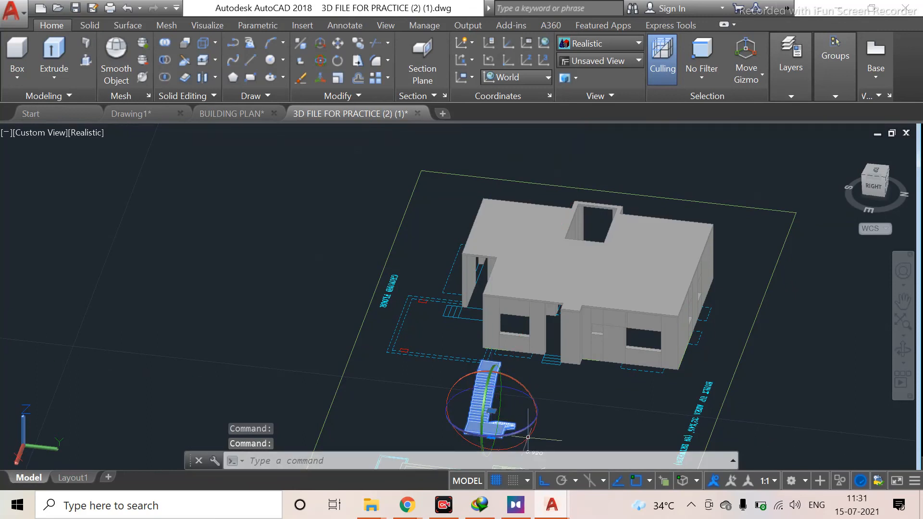
left_click(515, 428)
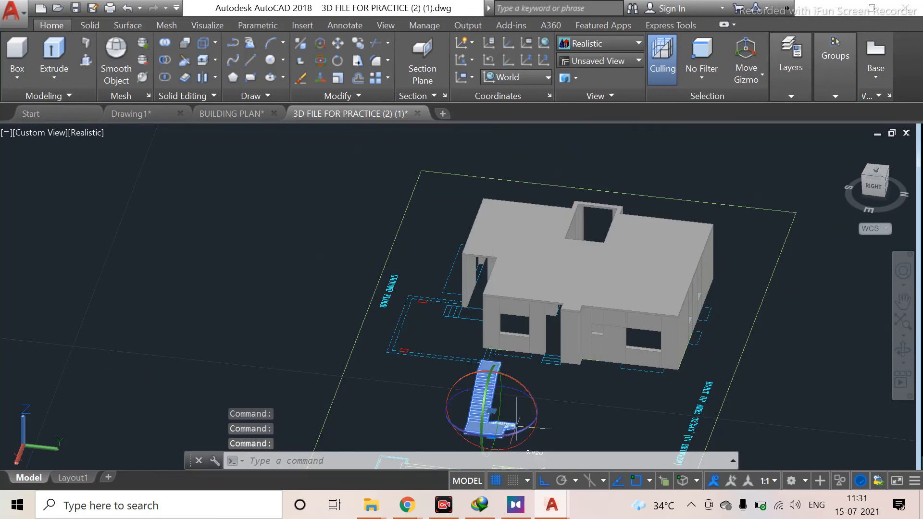
left_click(521, 433)
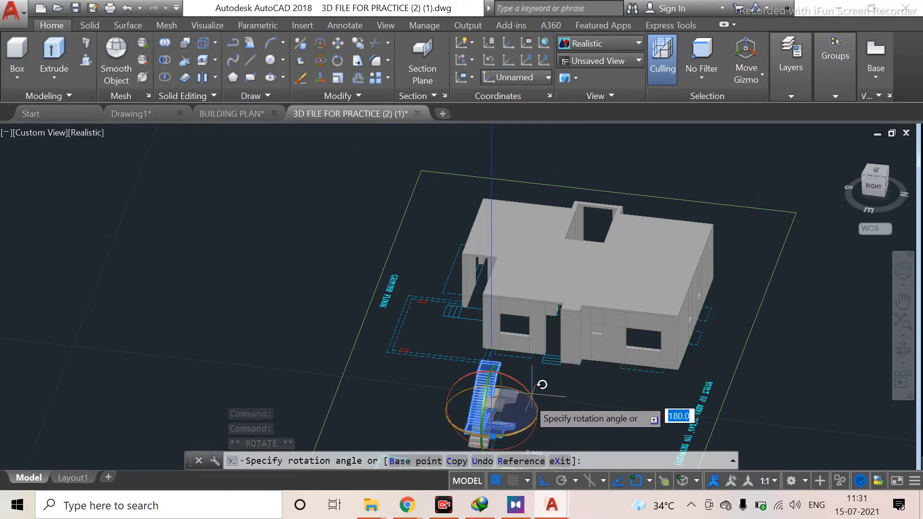
scroll(497, 415, "up", 2)
middle_click_drag(503, 411, 544, 241)
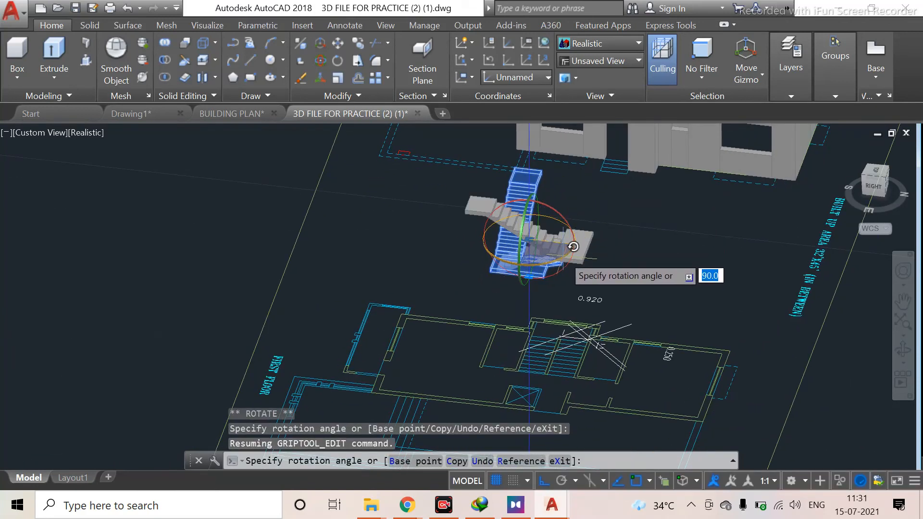
key("Escape")
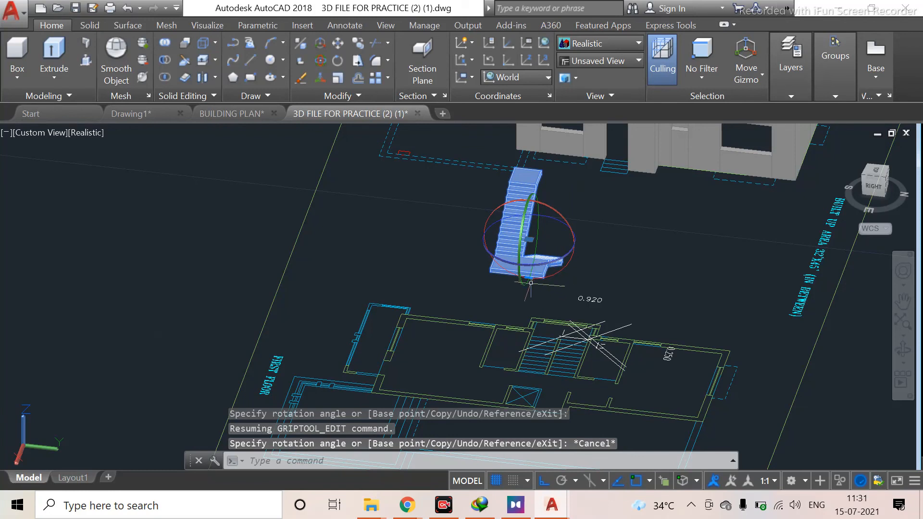
Rotate the staircase solid 180° about a rotation-gizmo axis
left_click(518, 243)
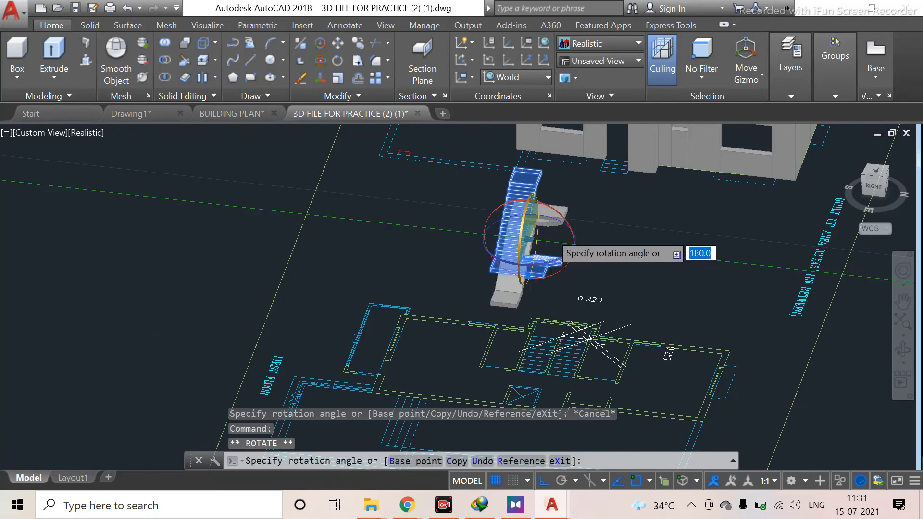
left_click(536, 280)
scroll(550, 242, "up", 4)
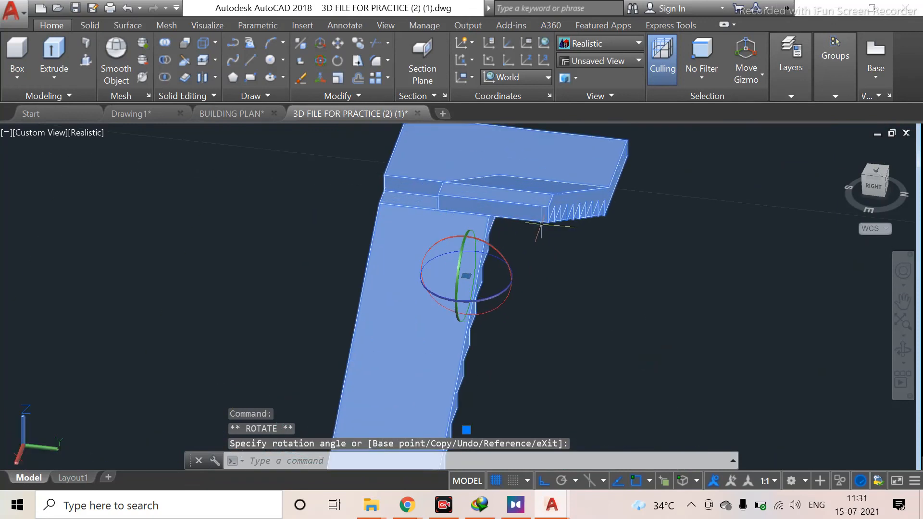
scroll(543, 242, "down", 2)
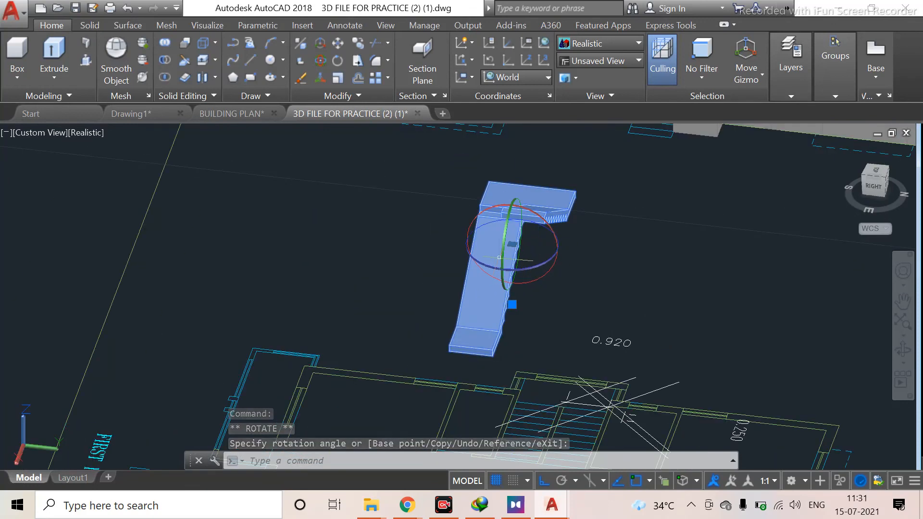
Rotate the staircase solid about the gizmo's vertical axis so the two flights stand upright again
left_click(553, 230)
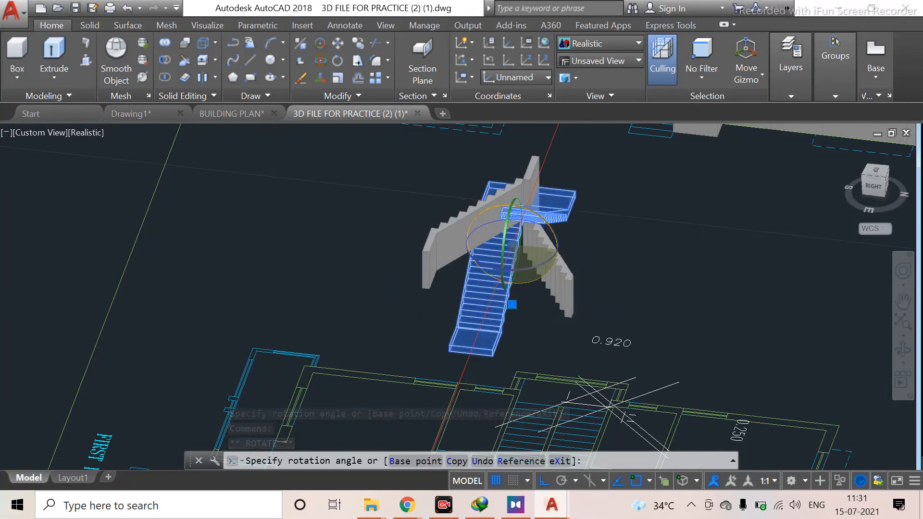
left_click(532, 308)
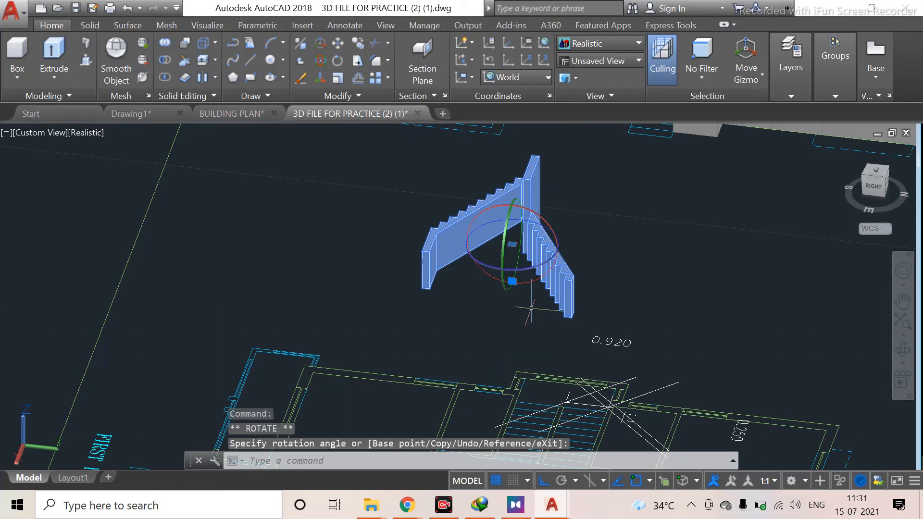
left_click(503, 250)
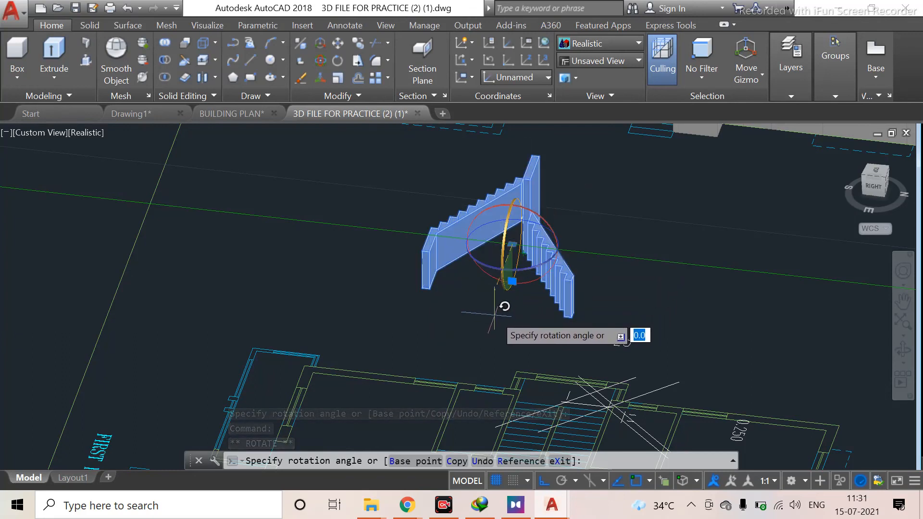
key("Escape")
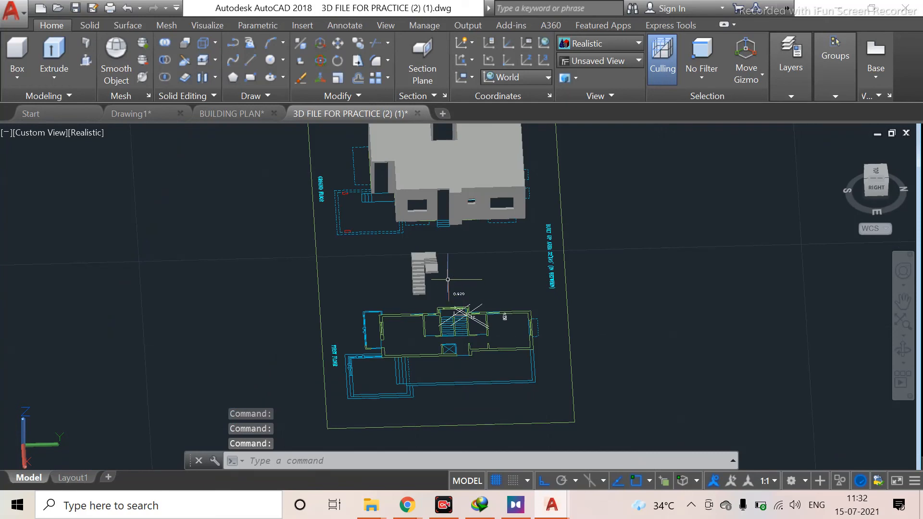
Zoom and pan around the staircase and the floor plans to examine its placement
scroll(447, 279, "up", 8)
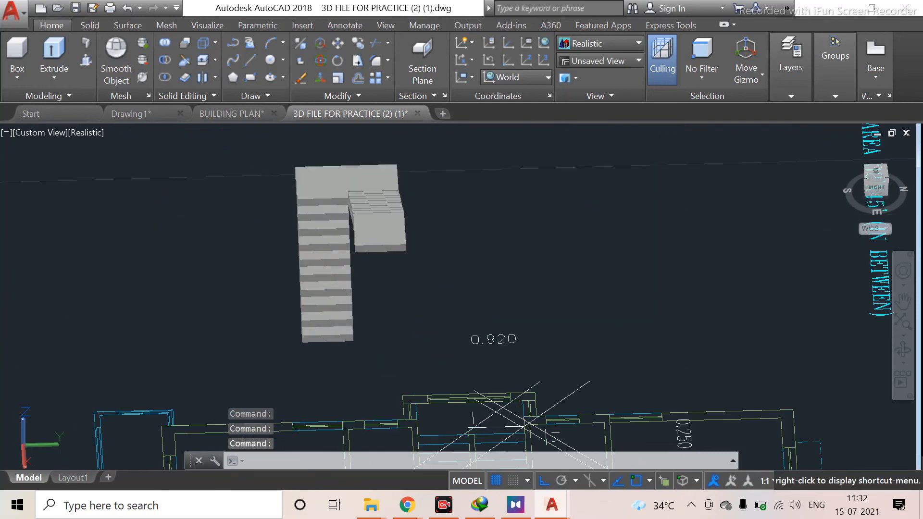
middle_click_drag(476, 279, 591, 231, "shift")
middle_click_drag(509, 366, 471, 320, "shift")
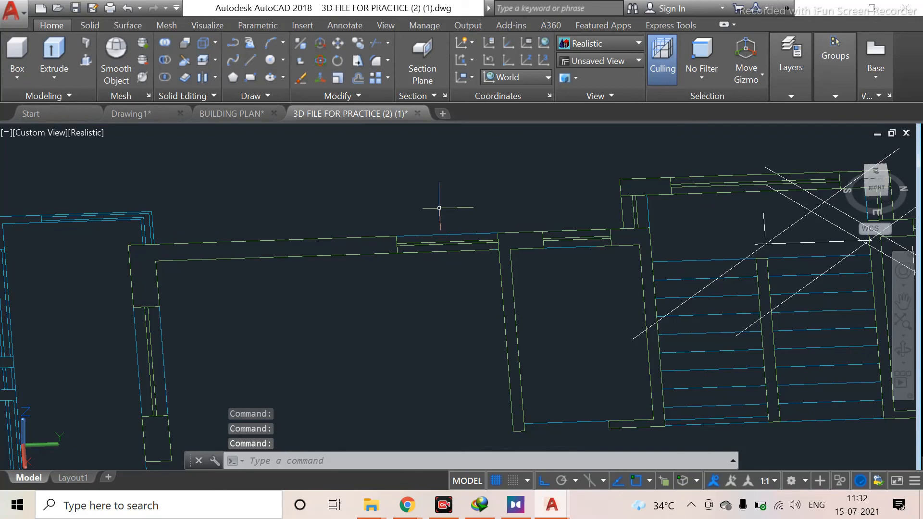
scroll(453, 190, "down", 8)
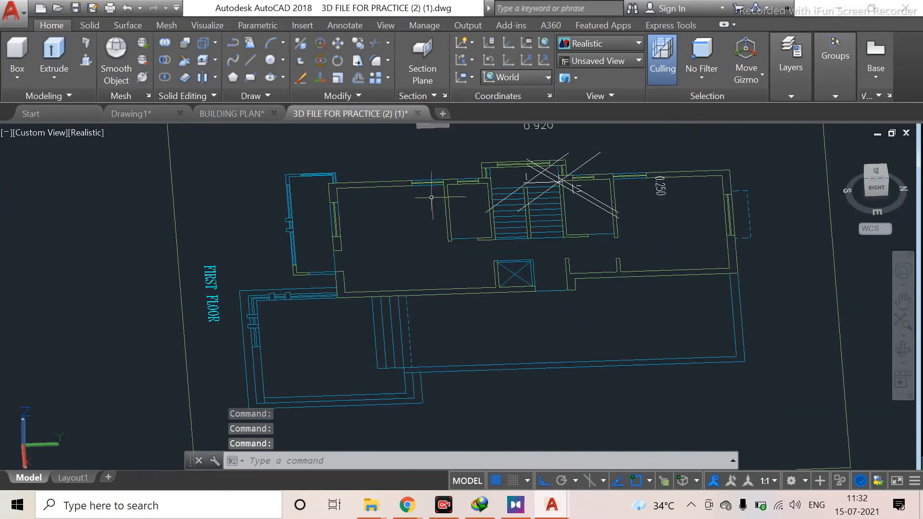
scroll(495, 256, "up", 8)
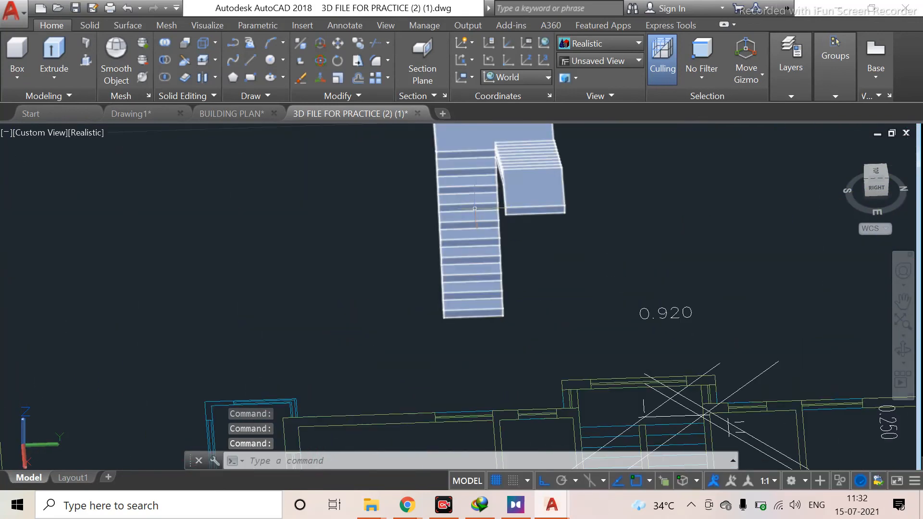
scroll(451, 212, "down", 3)
middle_click_drag(447, 234, 516, 314)
scroll(436, 180, "down", 4)
middle_click_drag(469, 202, 456, 382)
scroll(480, 244, "up", 2)
scroll(509, 242, "up", 6)
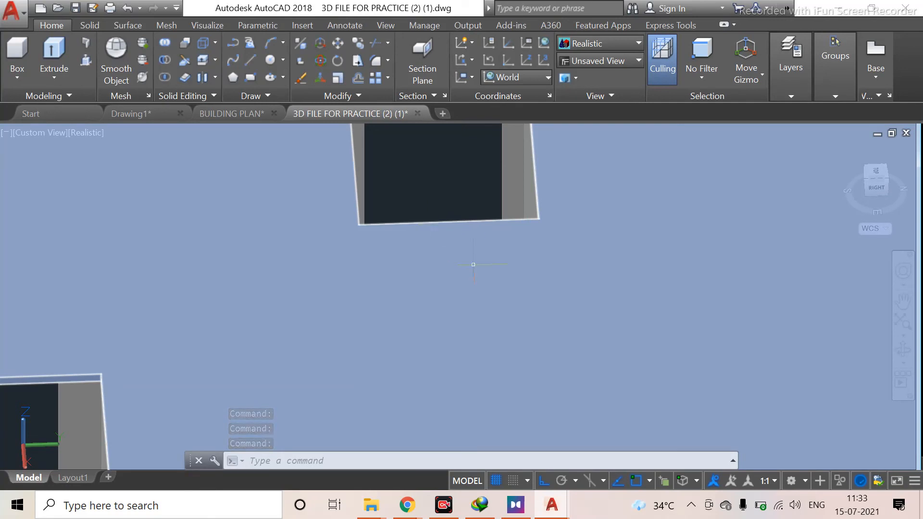
scroll(487, 275, "down", 10)
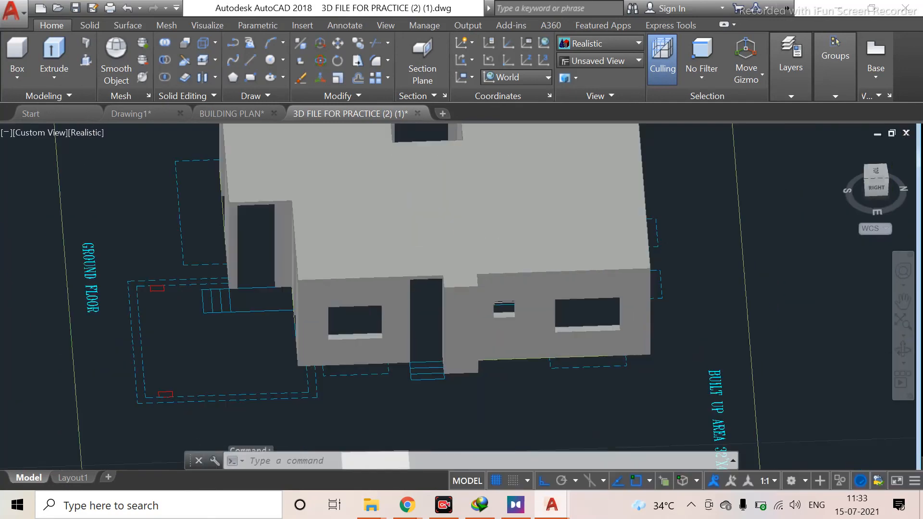
scroll(407, 220, "up", 10)
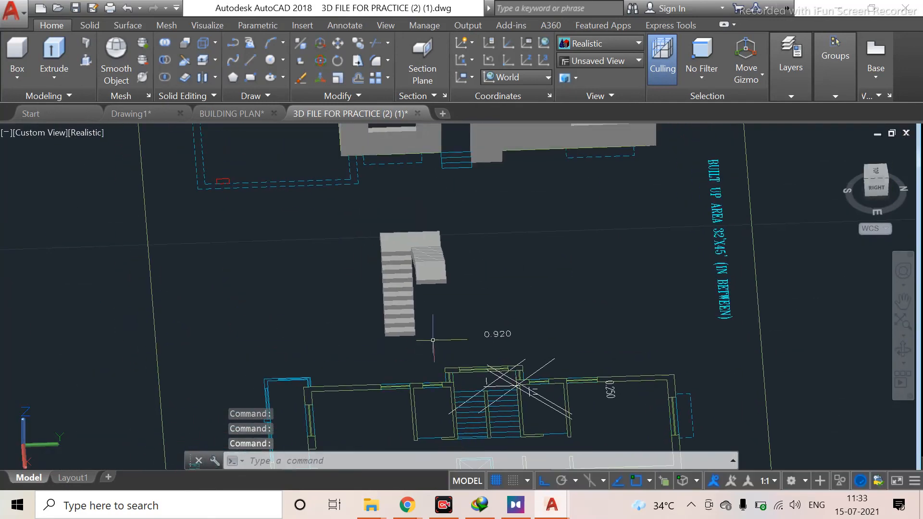
Move the staircase solid from its top-flight corner to the matching corner of the stair opening in the upper floor slab
middle_click_drag(432, 295, 446, 263)
key("Escape")
scroll(494, 315, "up", 5)
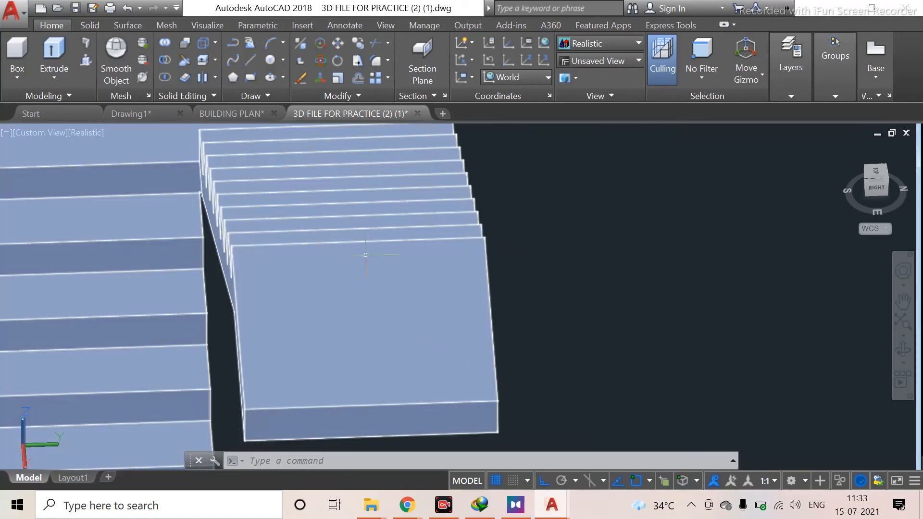
scroll(393, 308, "down", 3)
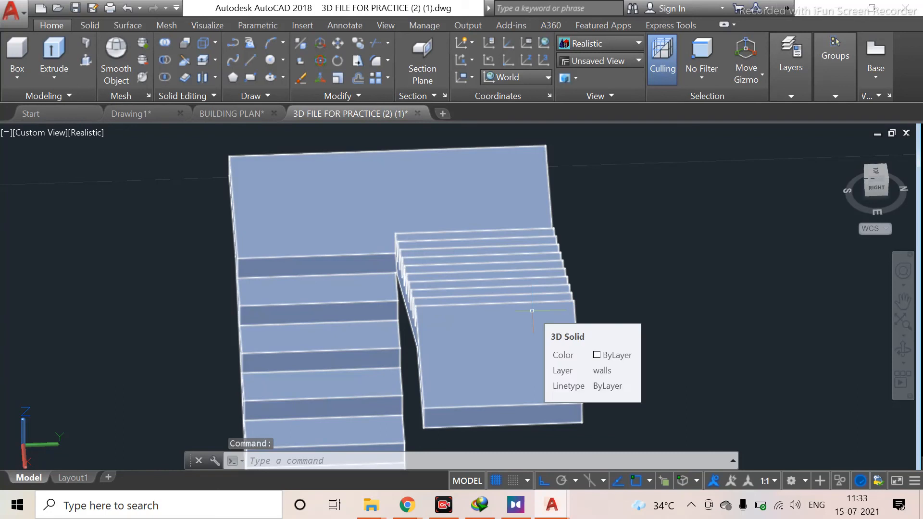
type("M")
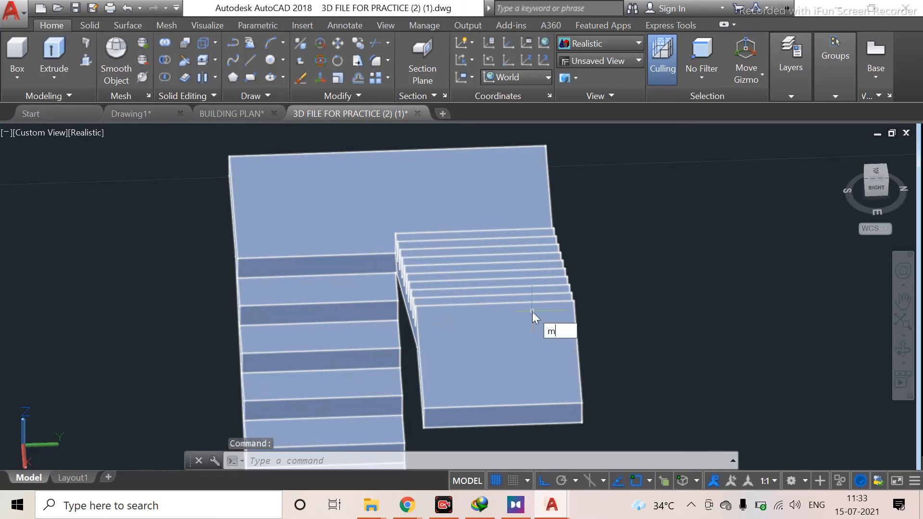
key("Return")
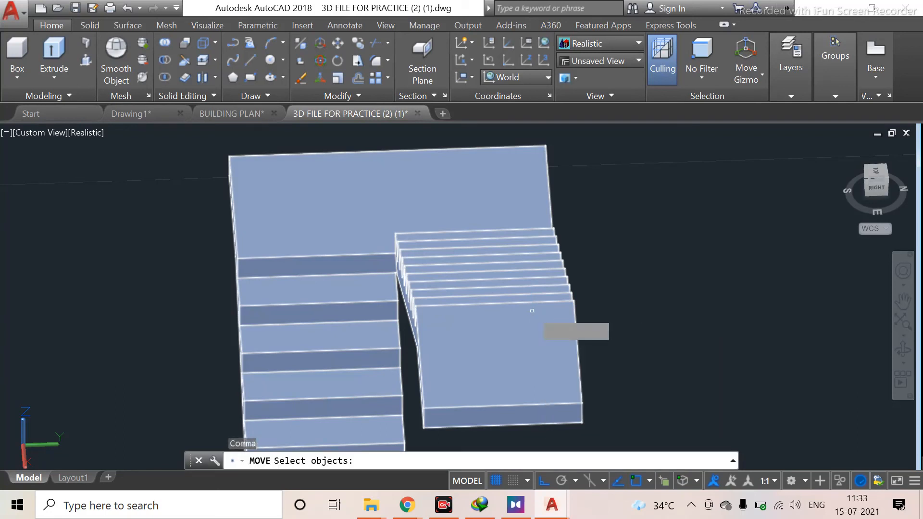
left_click(532, 310)
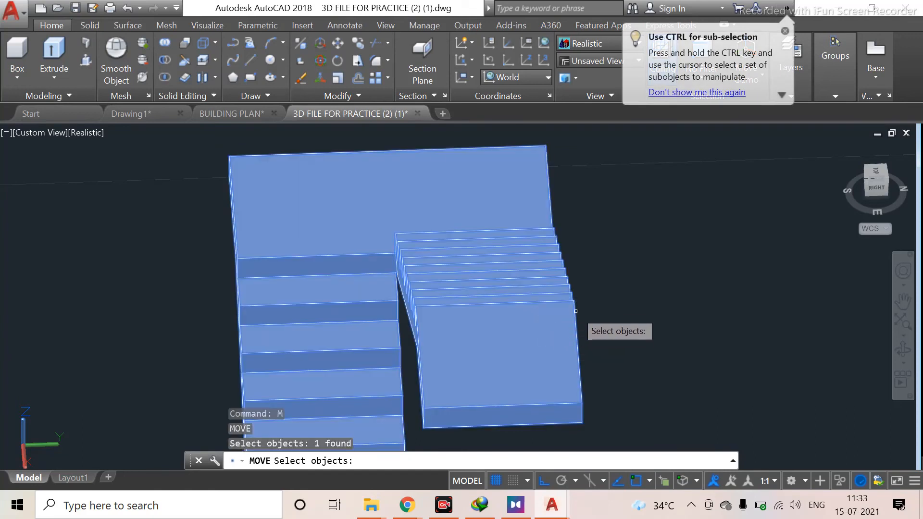
key("Return")
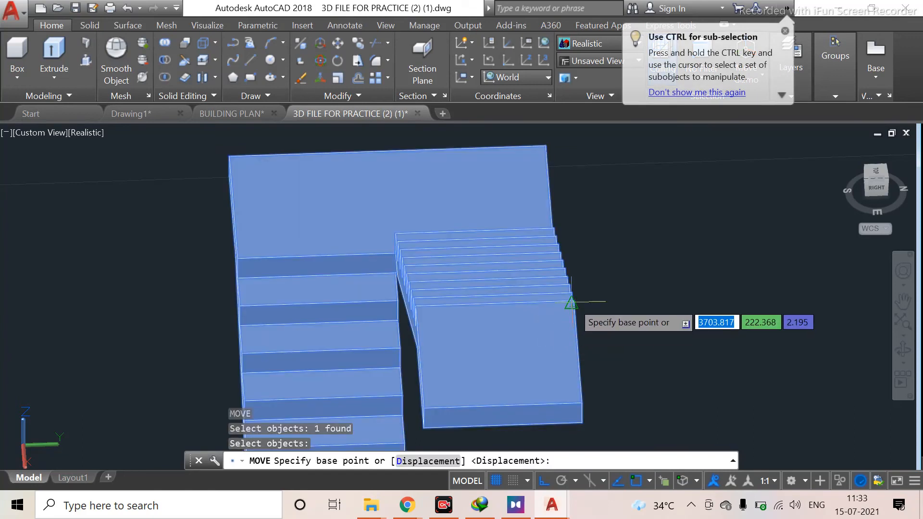
scroll(571, 303, "up", 5)
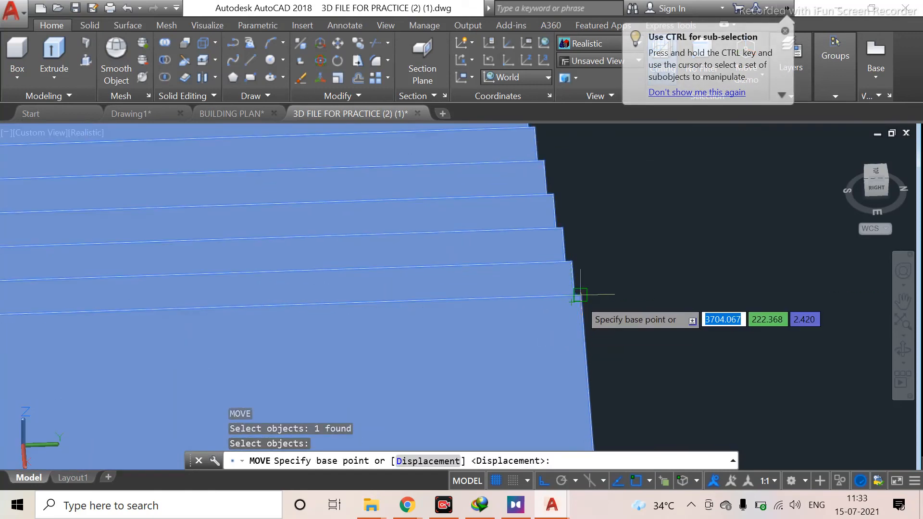
scroll(580, 295, "up", 4)
left_click(580, 294)
scroll(561, 247, "down", 10)
scroll(403, 195, "down", 8)
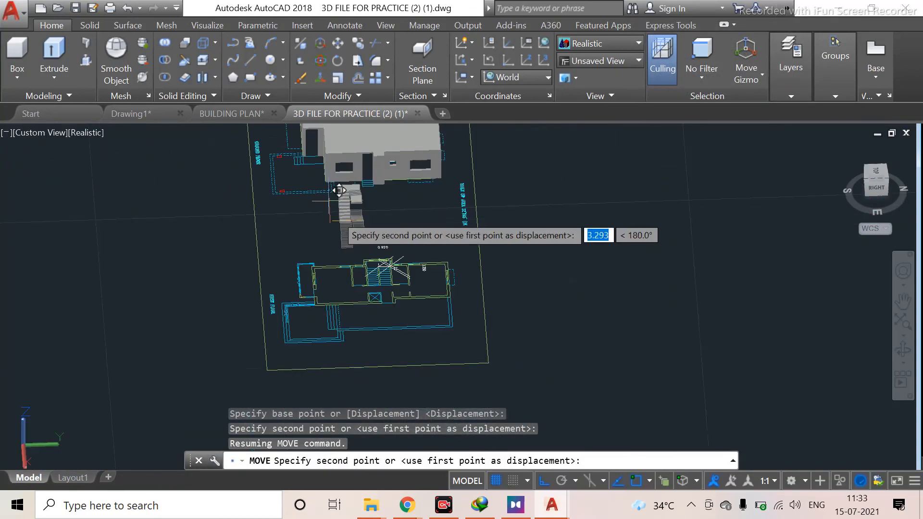
scroll(404, 245, "up", 6)
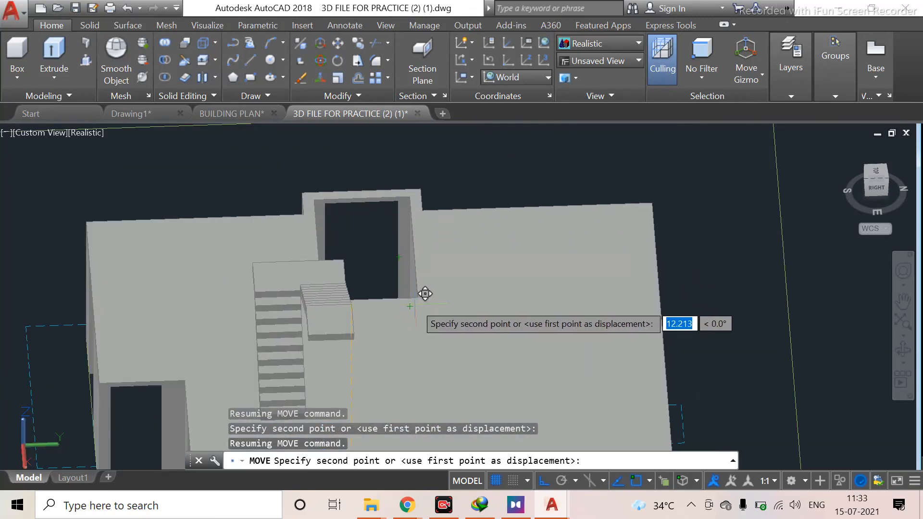
scroll(428, 283, "up", 5)
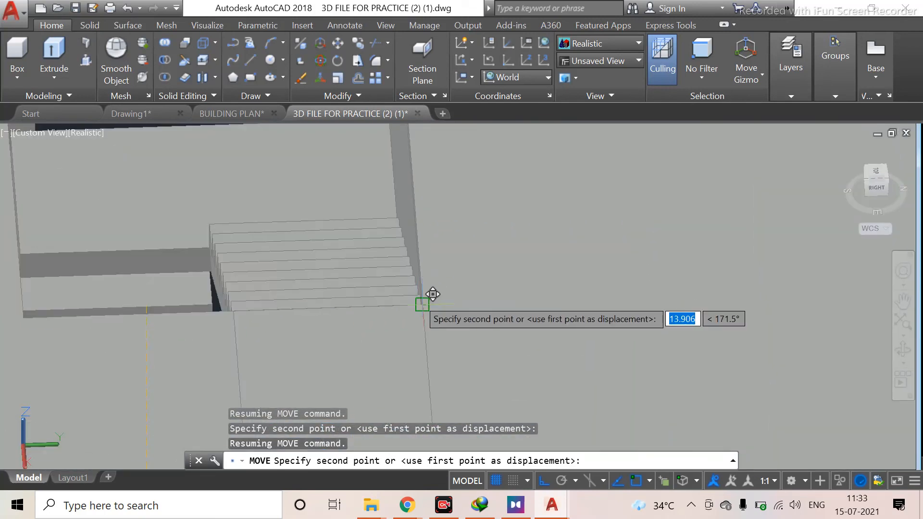
left_click(418, 298)
scroll(422, 309, "down", 5)
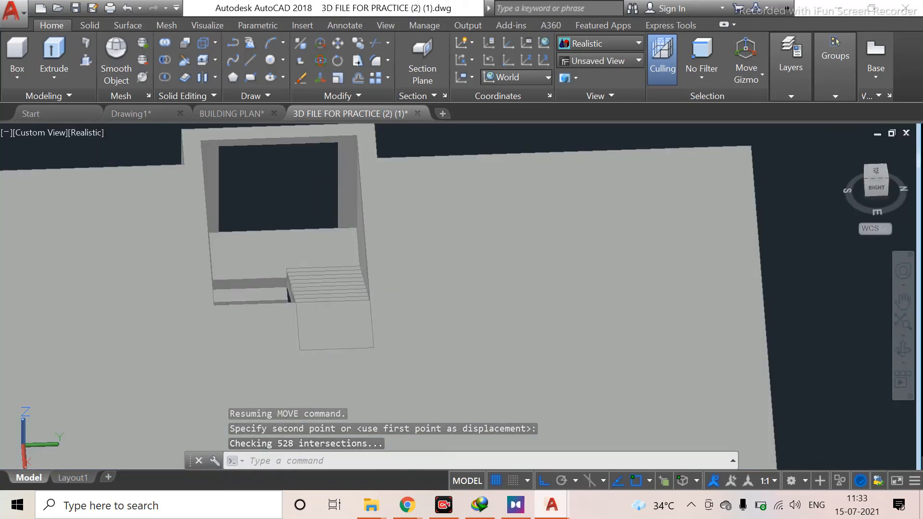
middle_click_drag(279, 301, 401, 347)
middle_click_drag(343, 282, 601, 366, "shift")
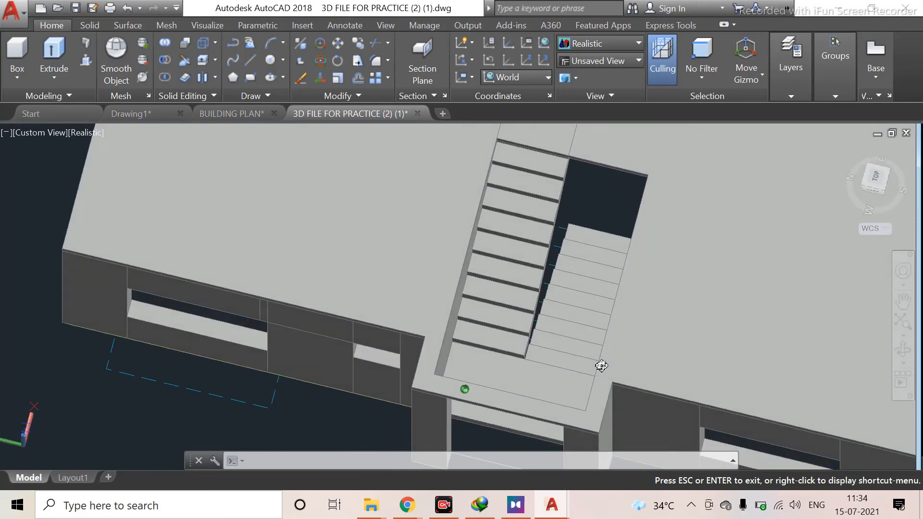